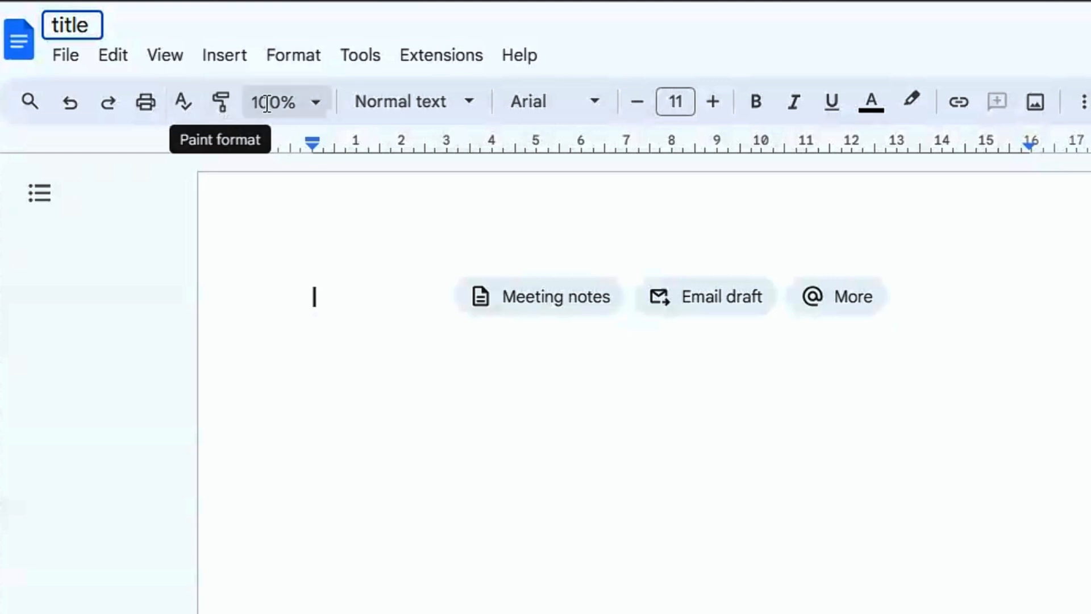
# Step: Try the 50% and 75% page zoom levels, and set the document zoom to Fit
pyautogui.click(314, 109)
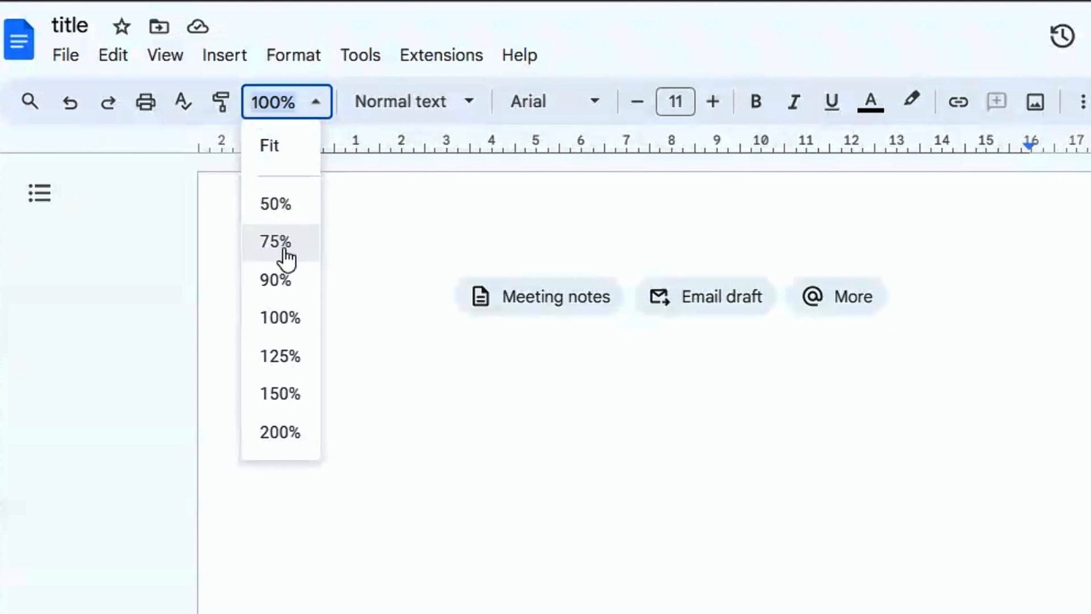
pyautogui.click(276, 207)
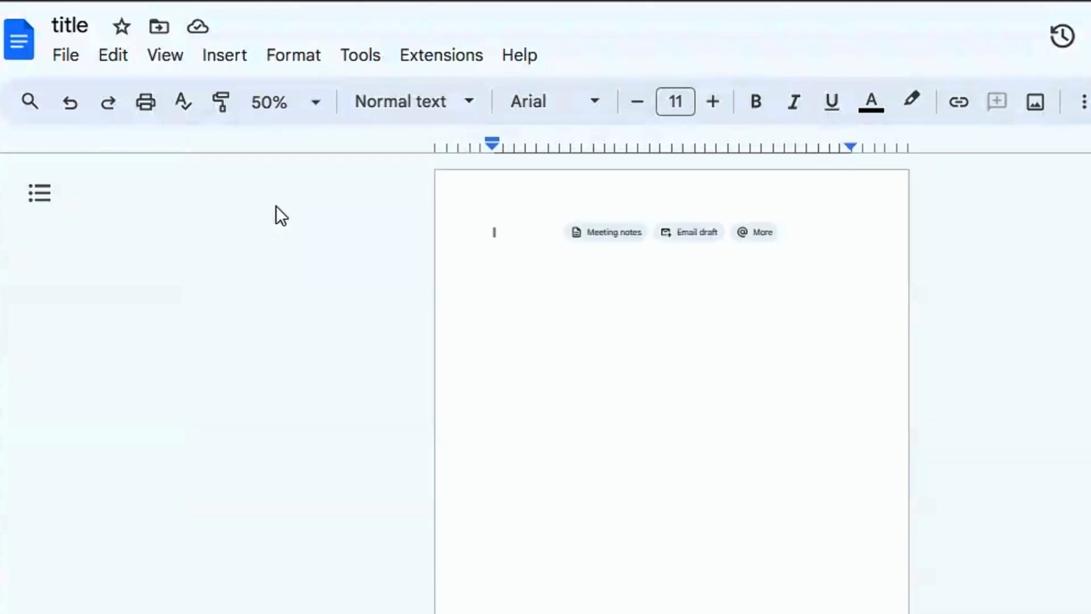
pyautogui.click(315, 104)
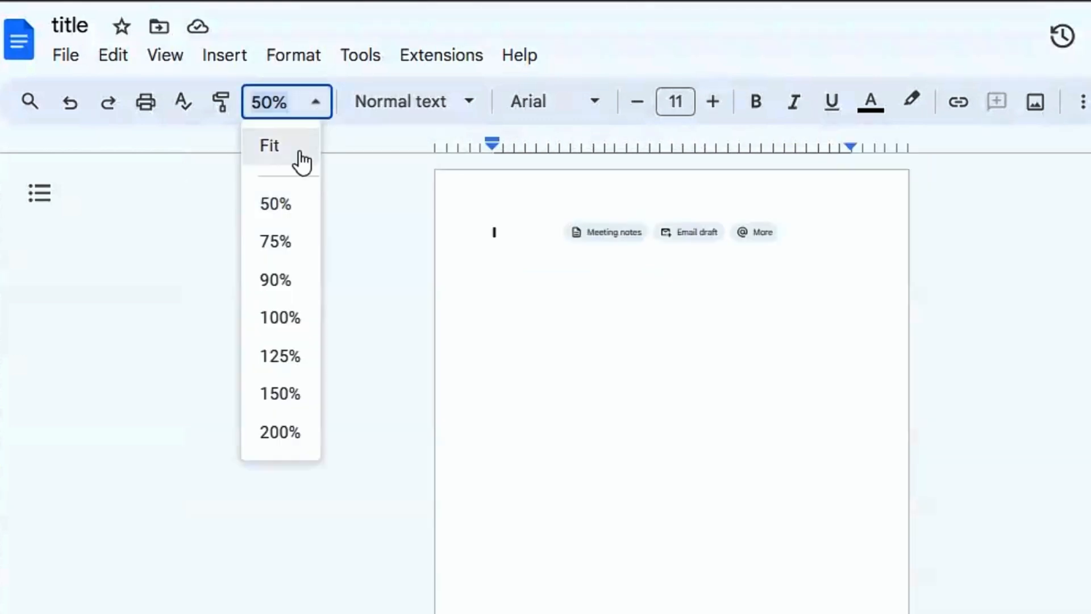
pyautogui.click(276, 250)
pyautogui.click(315, 102)
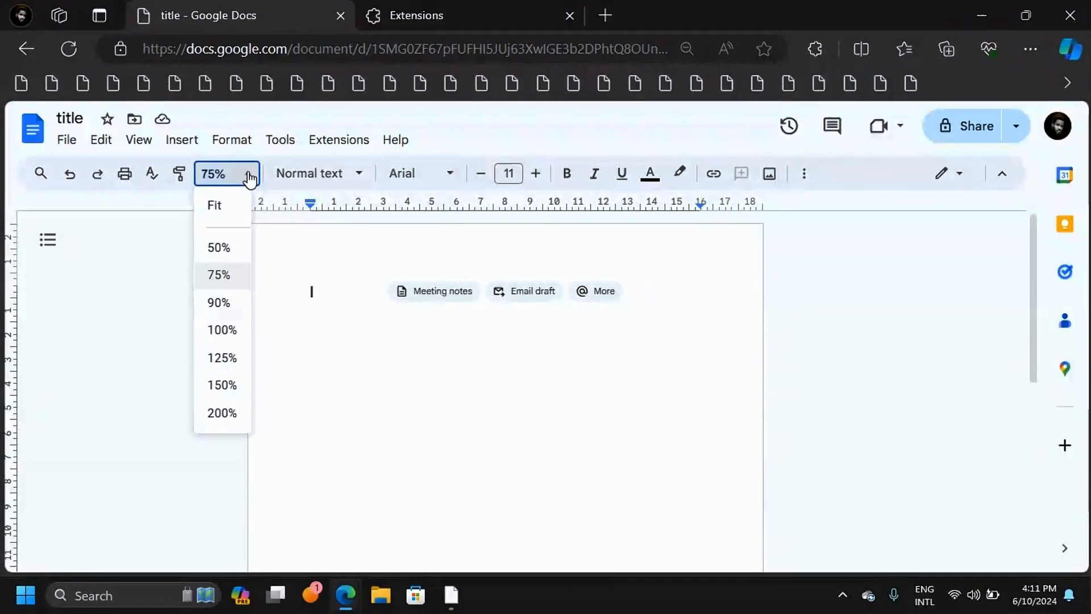
pyautogui.click(213, 213)
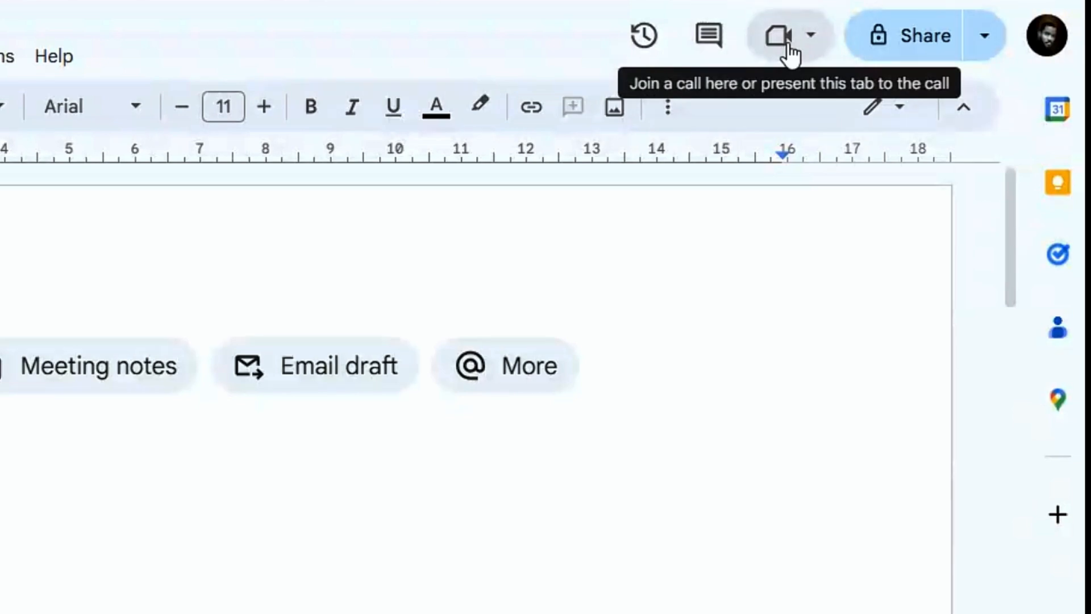
# Step: Look through the options for joining or starting a meeting from the document
pyautogui.click(806, 38)
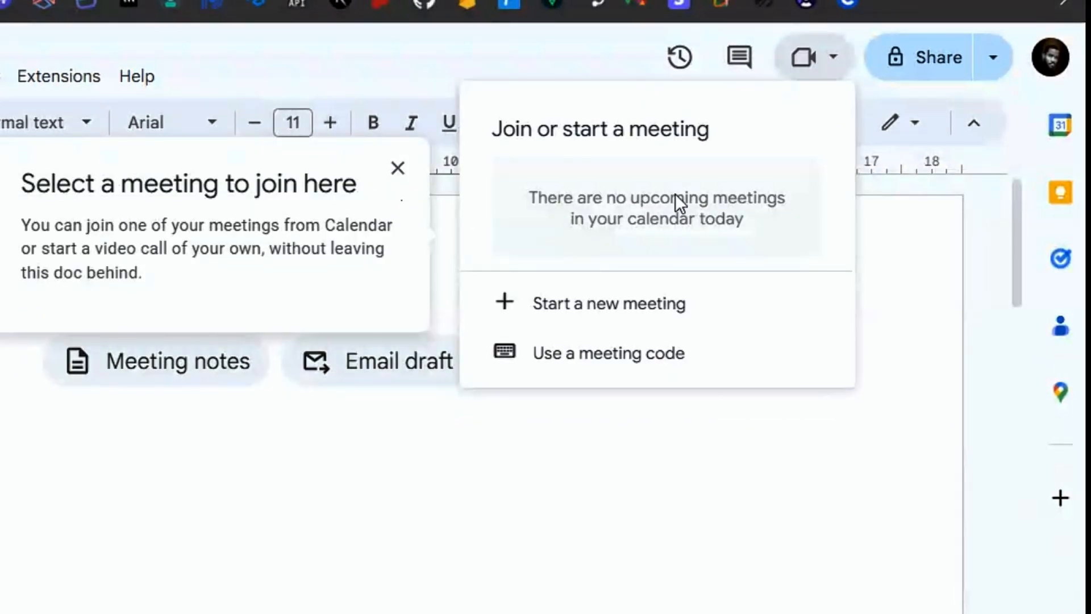
pyautogui.click(551, 312)
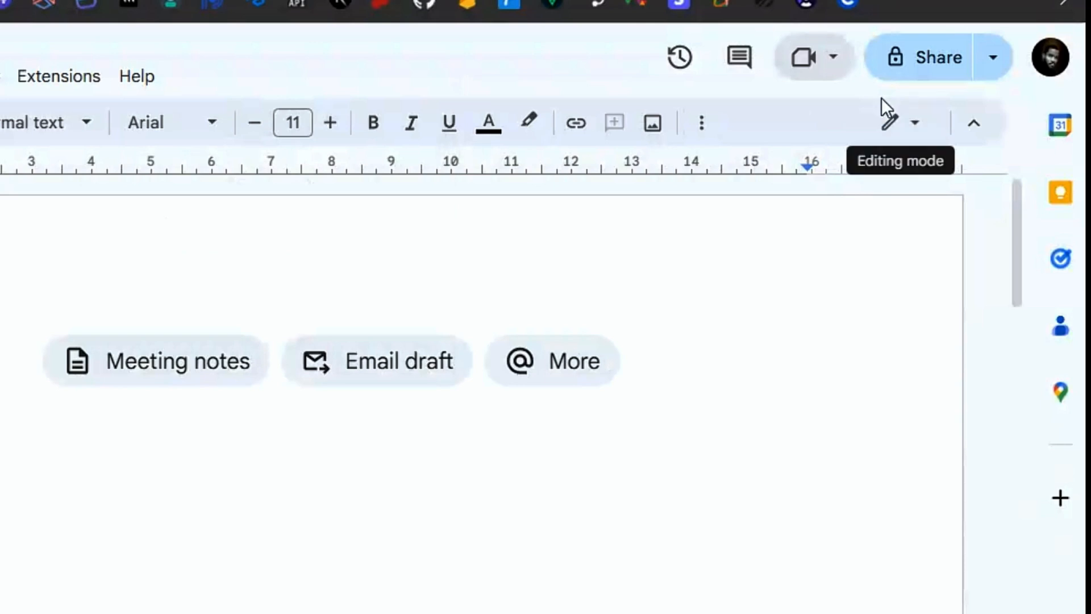
pyautogui.click(838, 61)
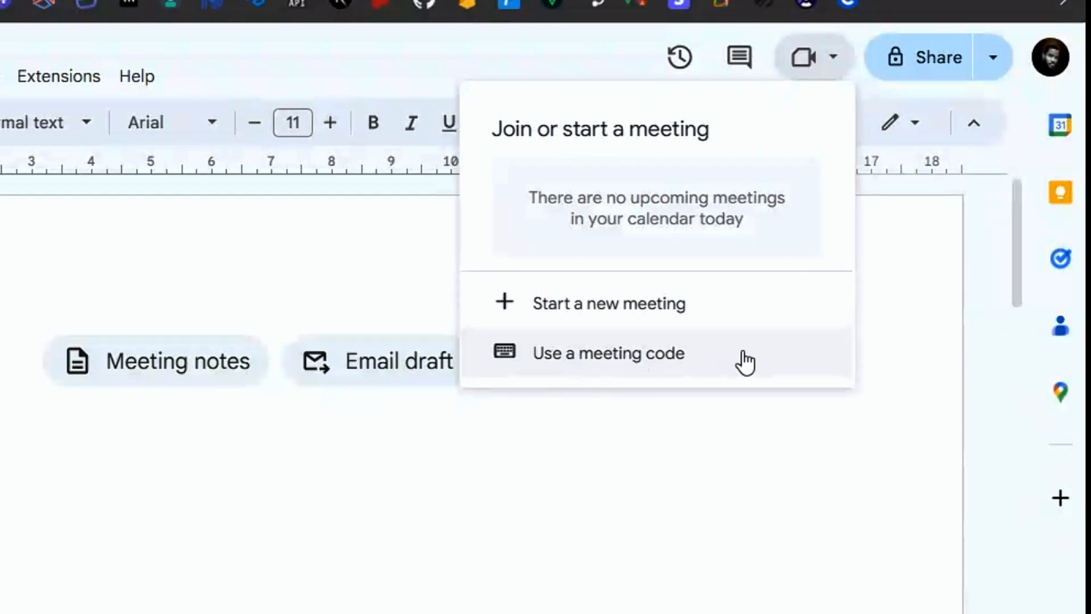
pyautogui.click(685, 63)
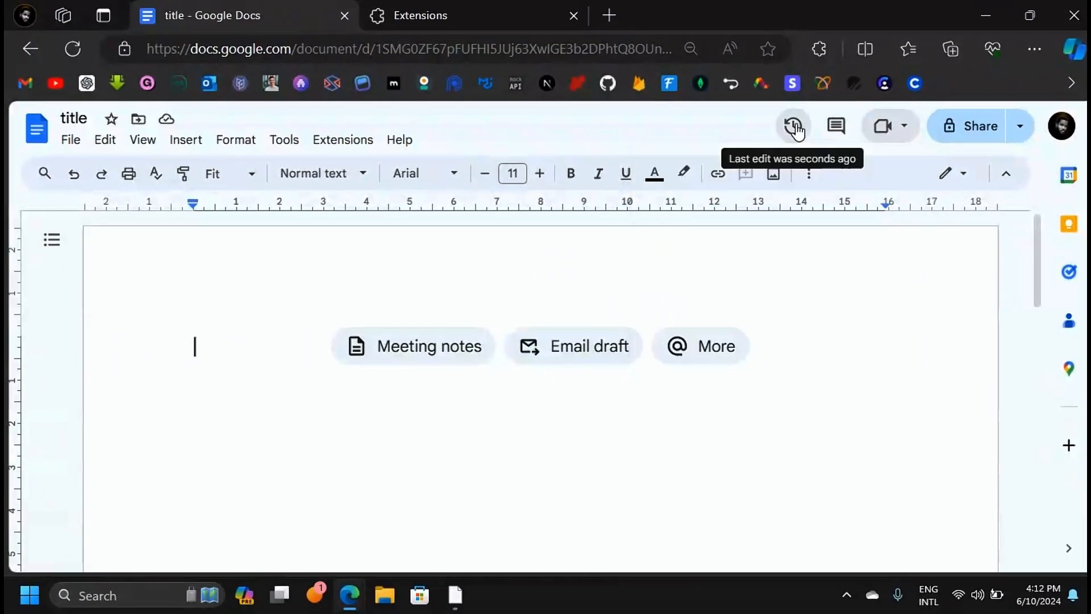
# Step: Review the document's link-sharing options and people-access settings, and close the sharing dialog without changes
pyautogui.click(1020, 131)
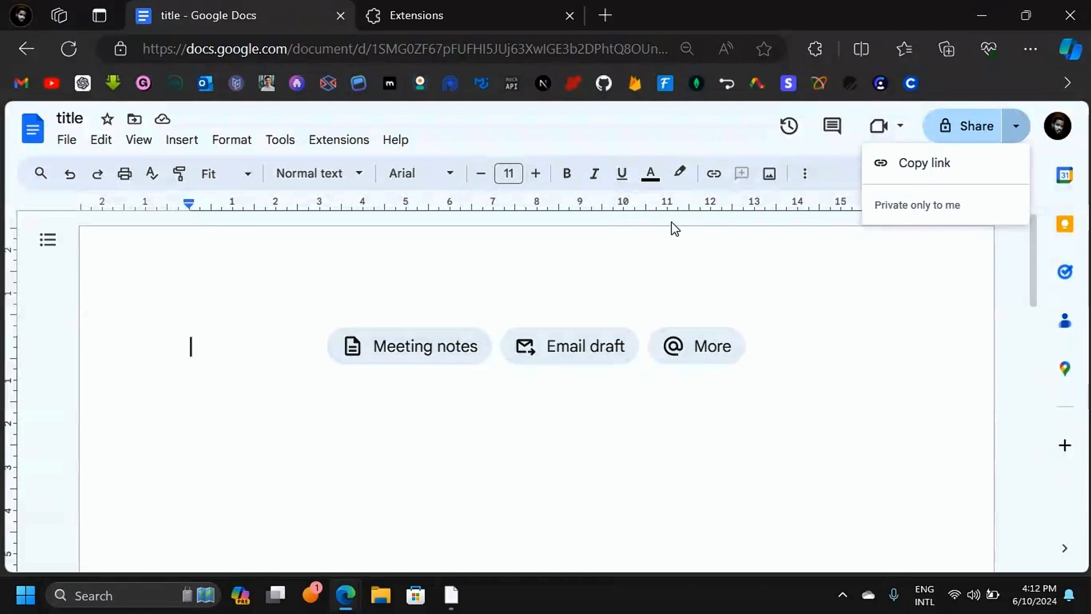
pyautogui.click(971, 133)
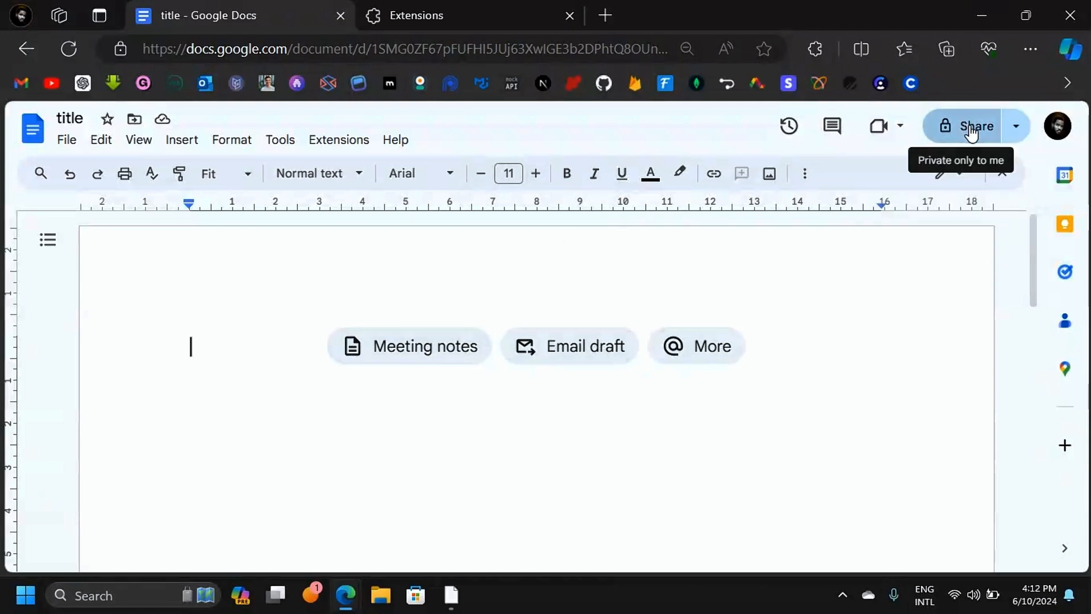
pyautogui.click(971, 131)
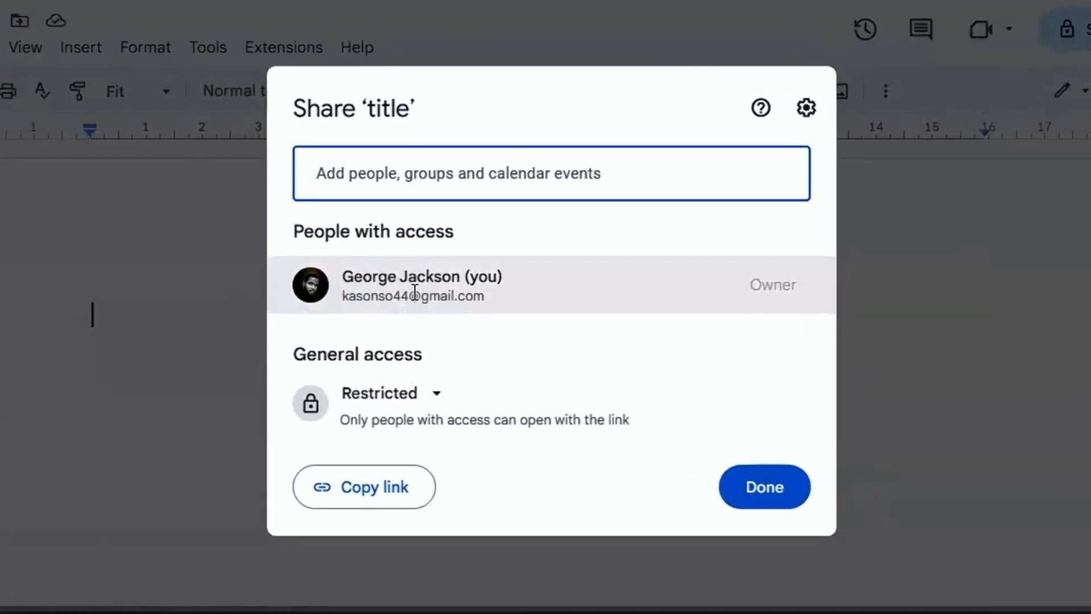
pyautogui.moveTo(510, 320)
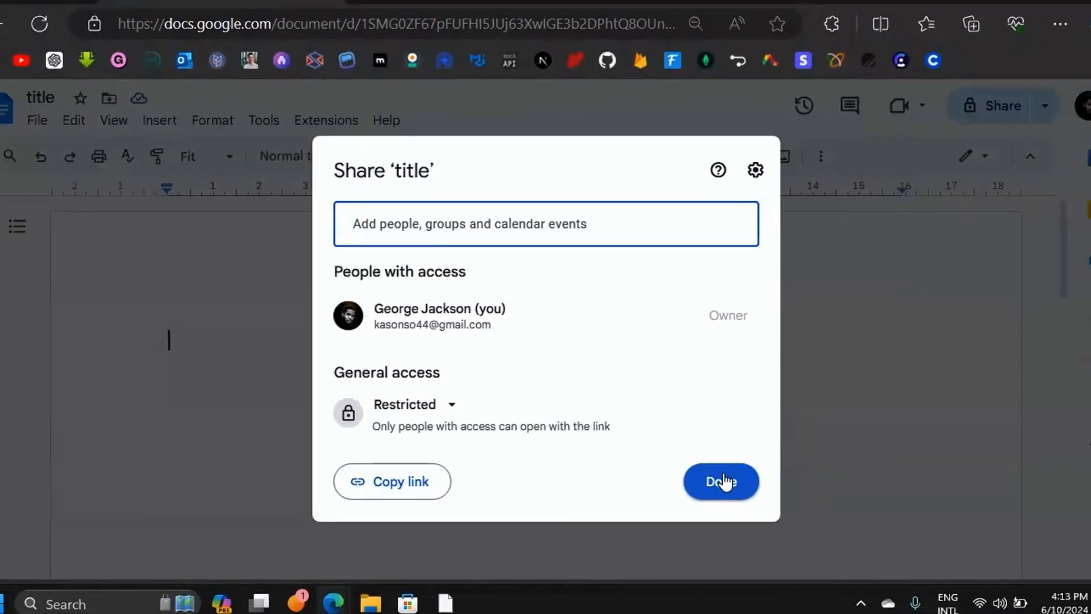
pyautogui.click(722, 482)
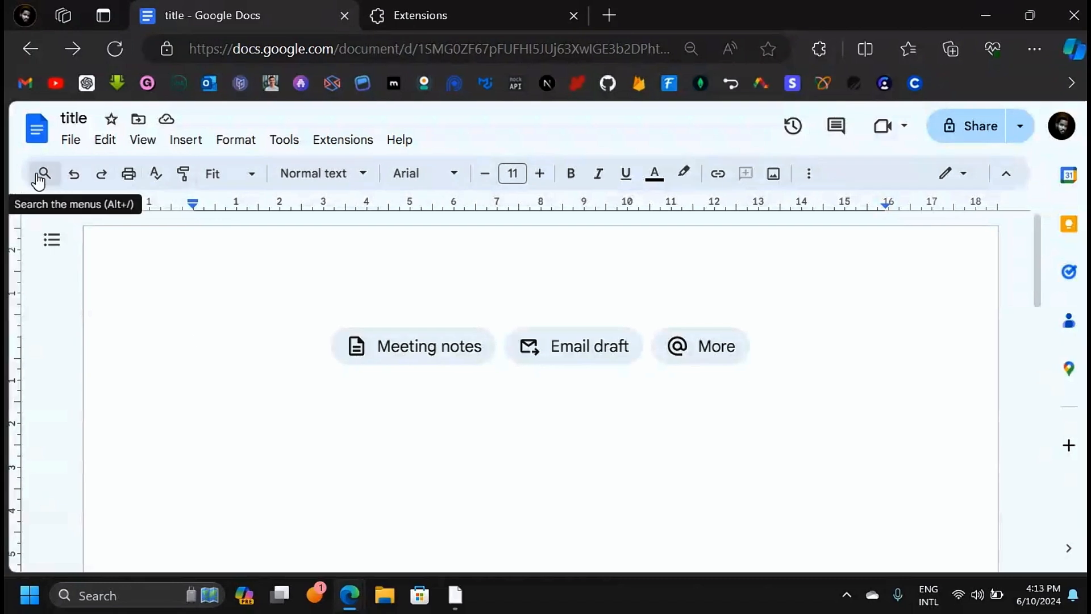
# Step: Hide the ruler and show it again, two times in a row
pyautogui.rightClick(239, 208)
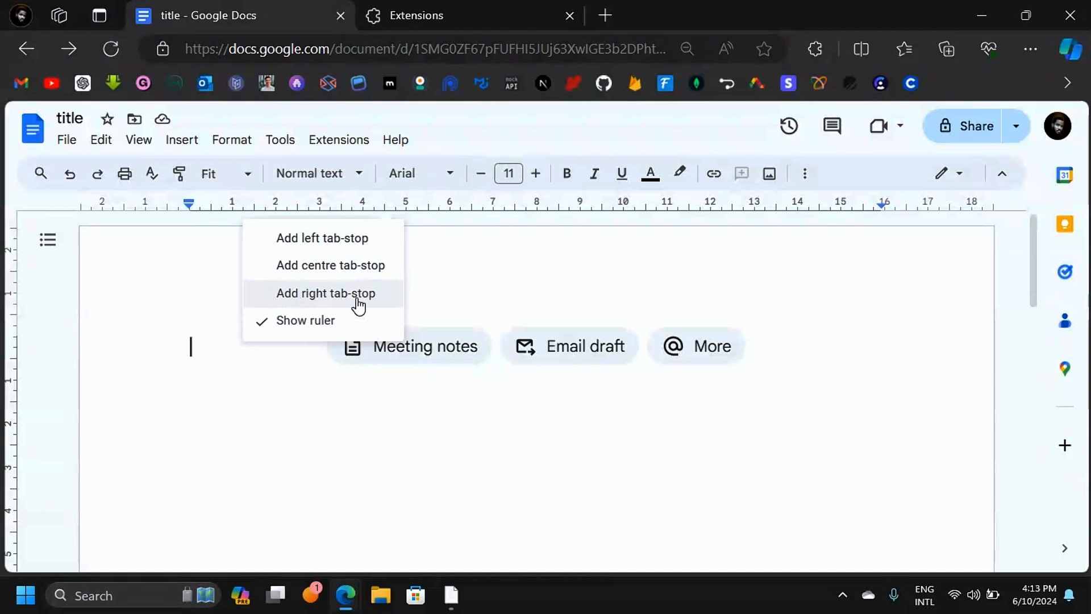
pyautogui.click(311, 326)
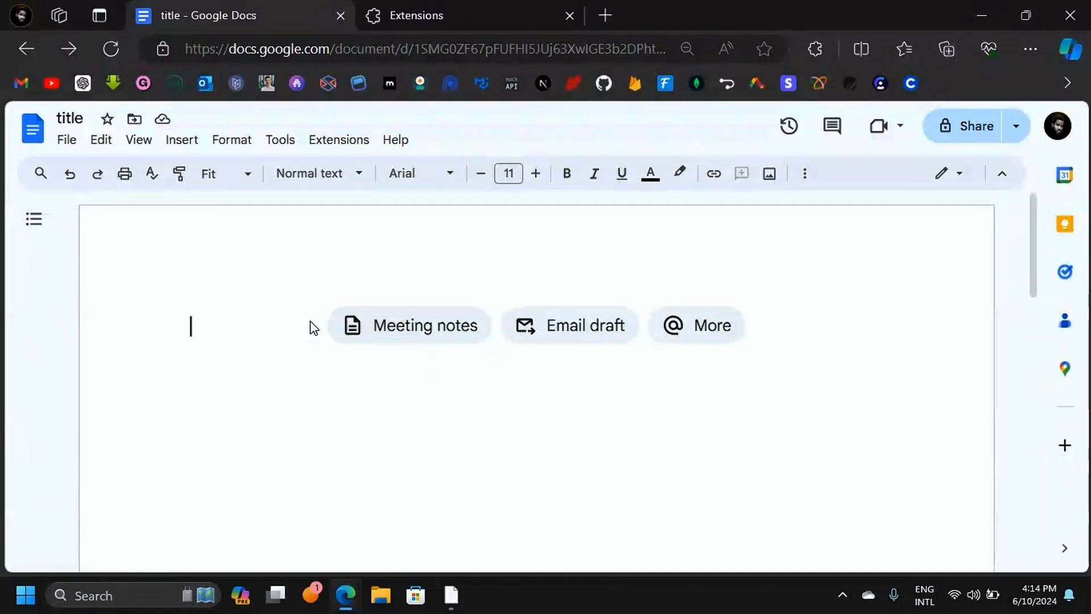
pyautogui.rightClick(230, 206)
pyautogui.click(312, 198)
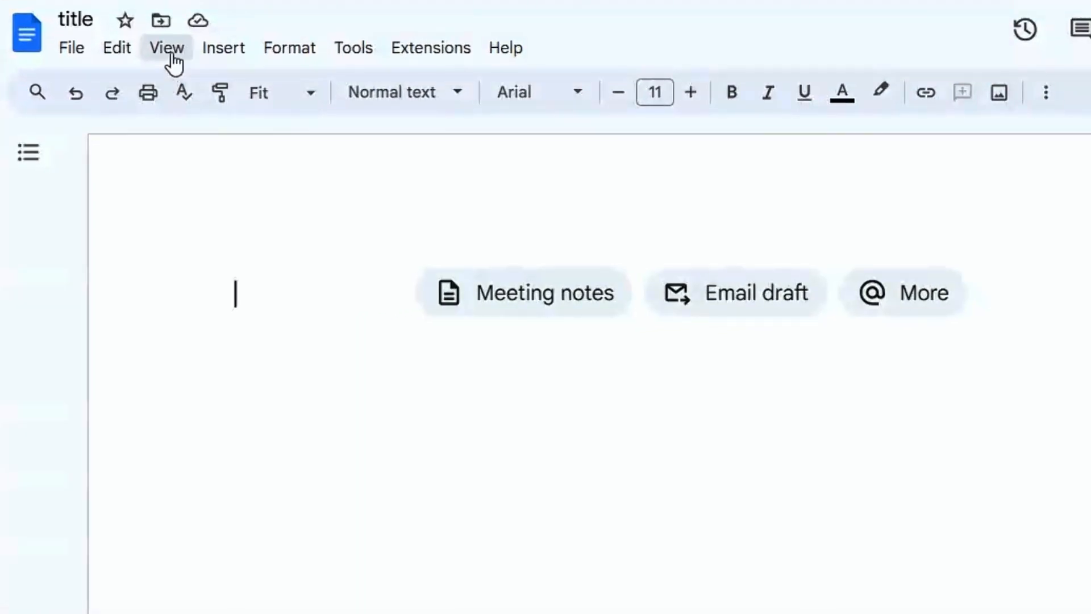
pyautogui.click(167, 48)
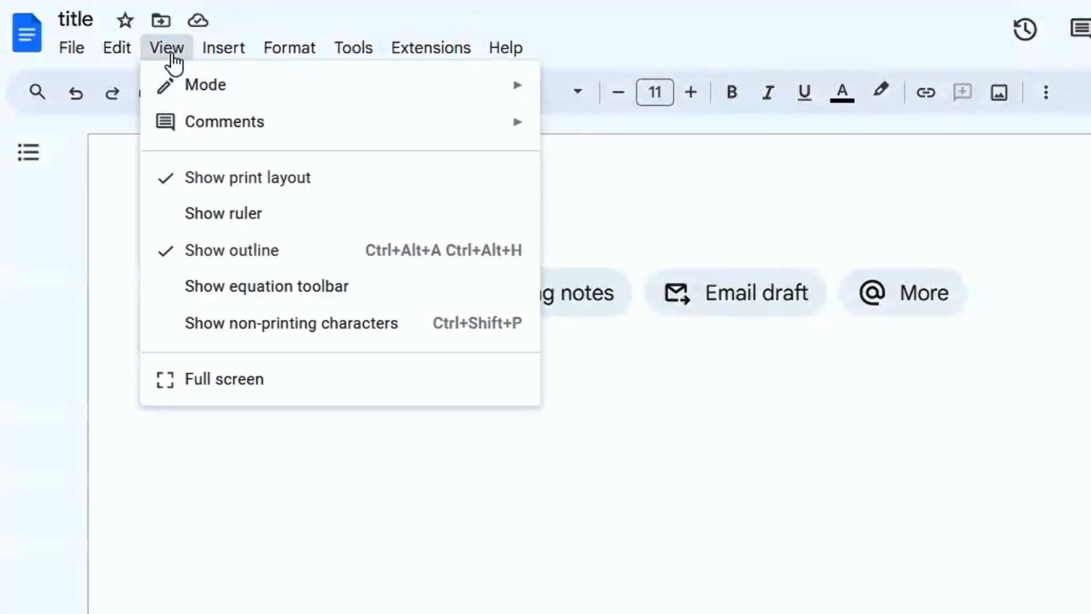
pyautogui.click(228, 214)
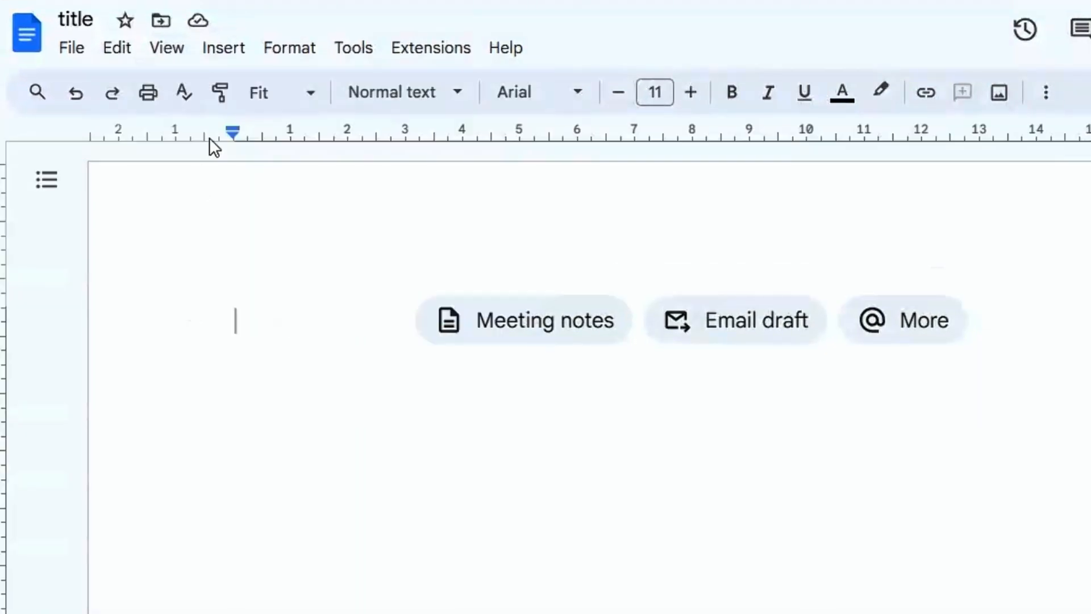
pyautogui.rightClick(366, 131)
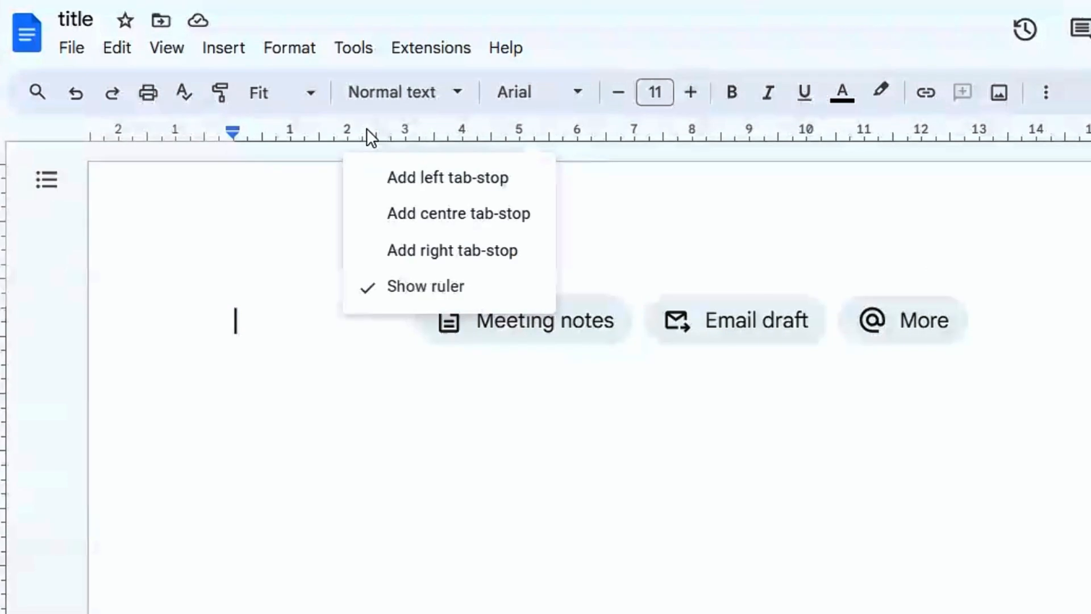
pyautogui.click(419, 287)
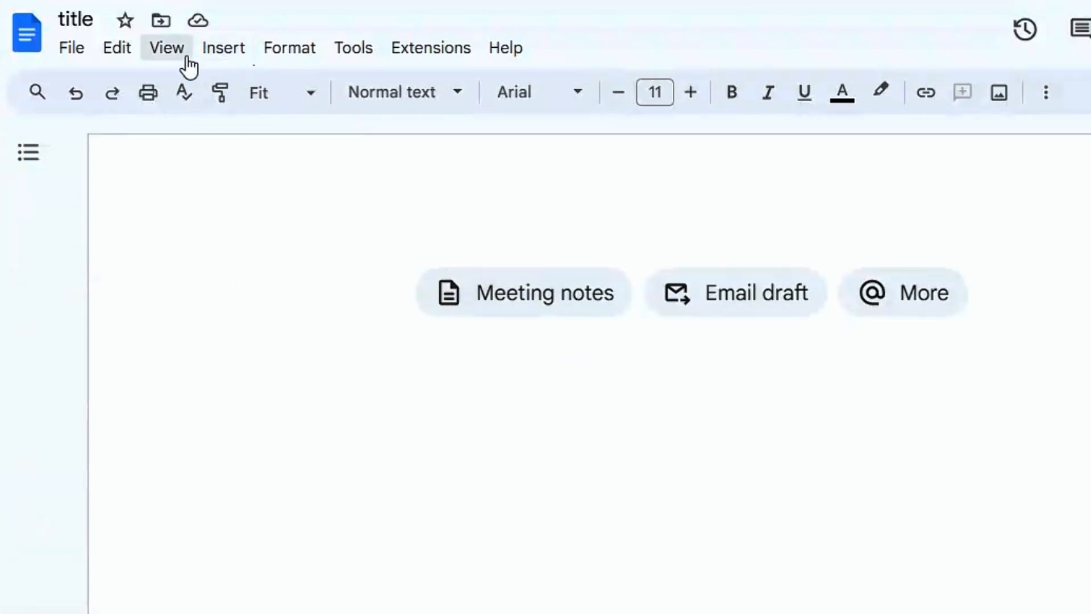
pyautogui.click(168, 50)
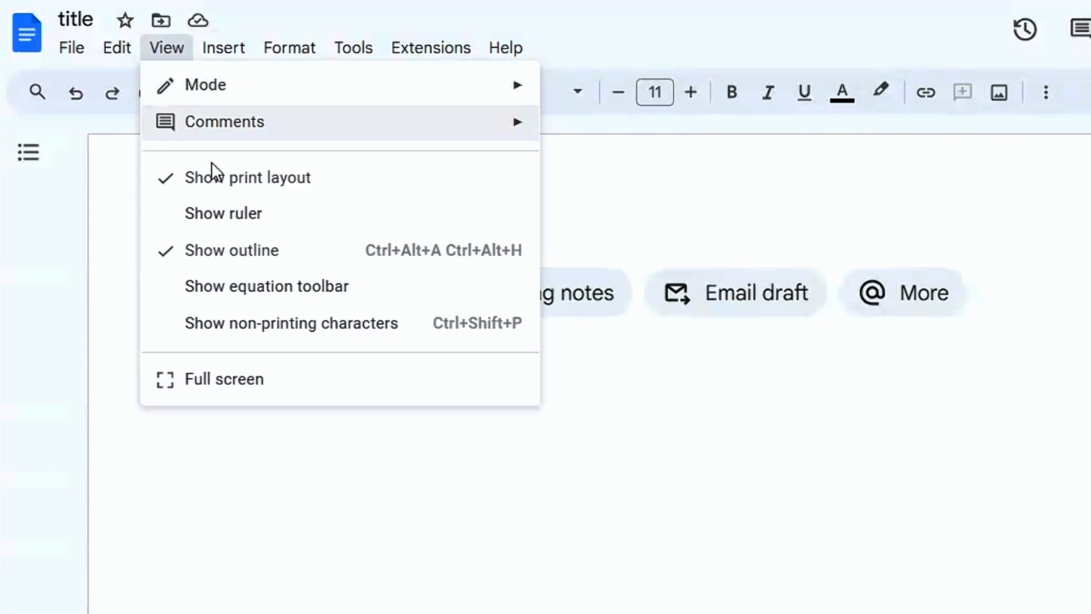
pyautogui.click(232, 224)
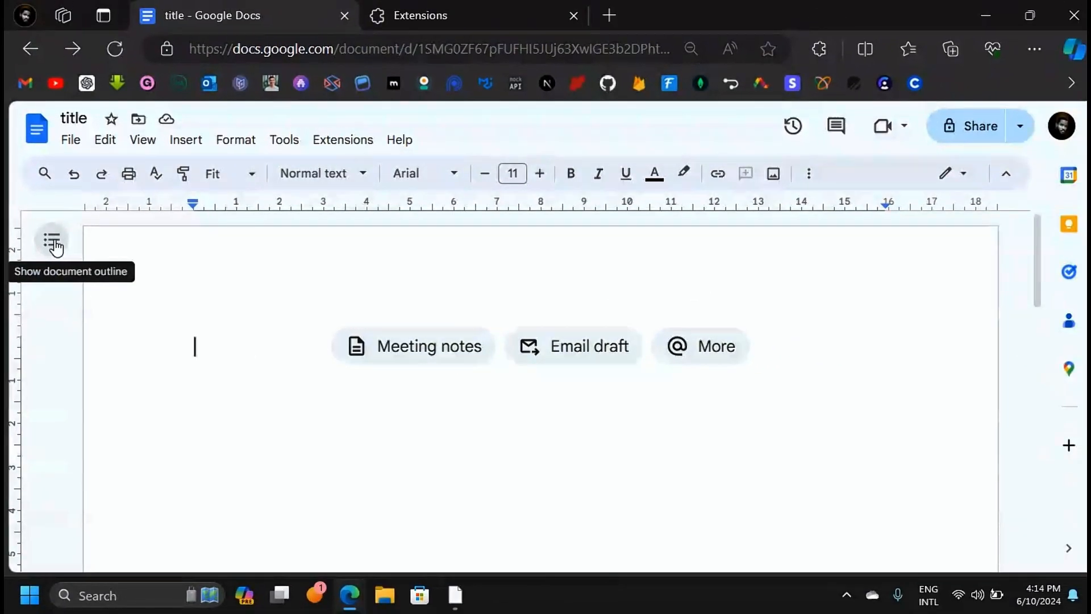
# Step: Show the document outline beside the page
pyautogui.click(59, 248)
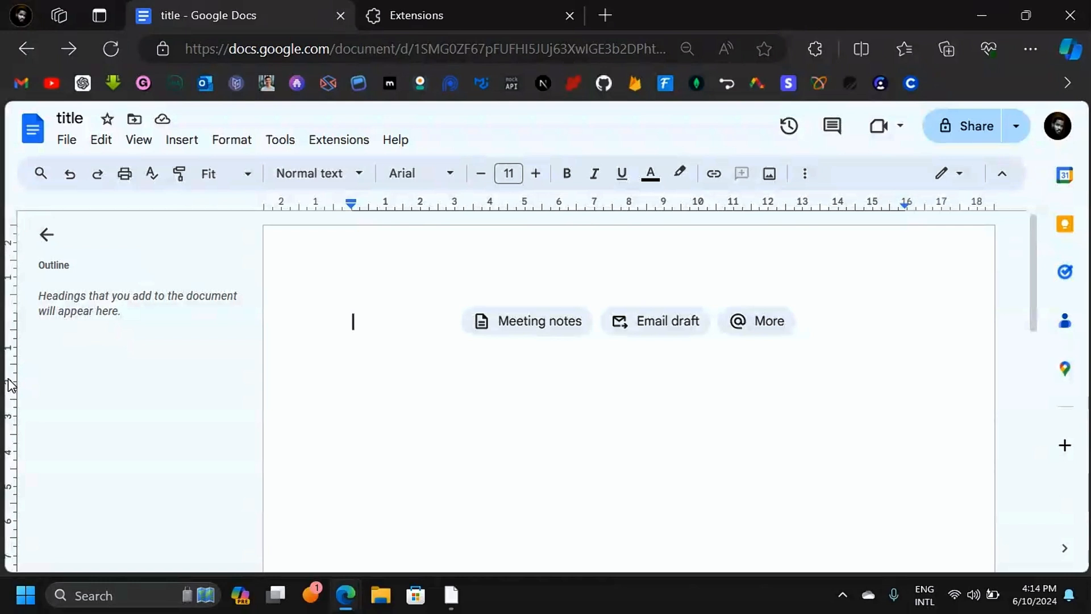
pyautogui.moveTo(1040, 272); pyautogui.dragTo(1051, 238)
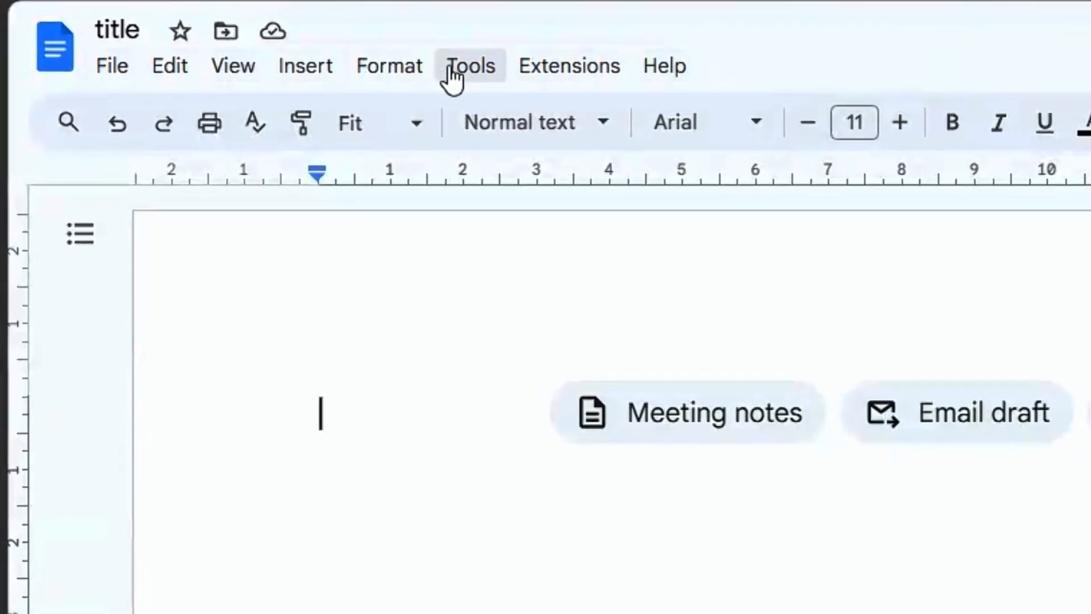
pyautogui.click(323, 77)
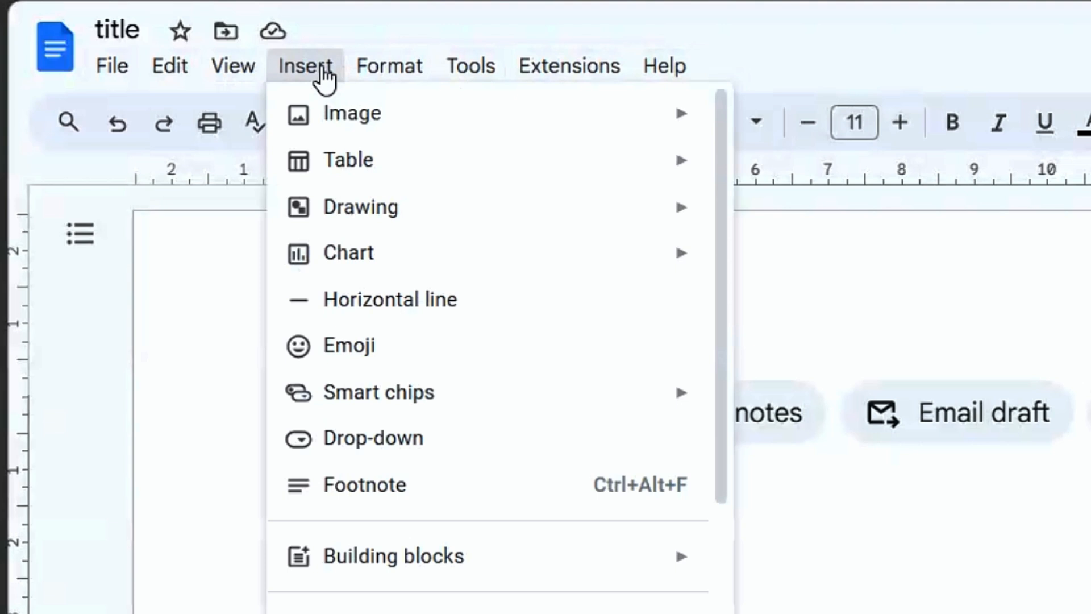
pyautogui.click(665, 67)
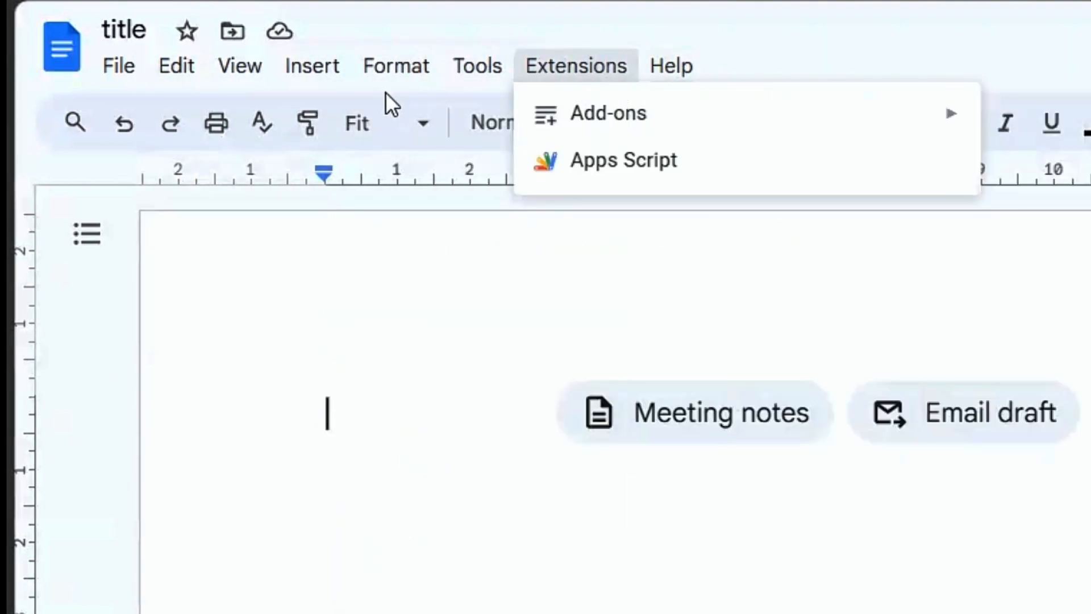
pyautogui.click(608, 352)
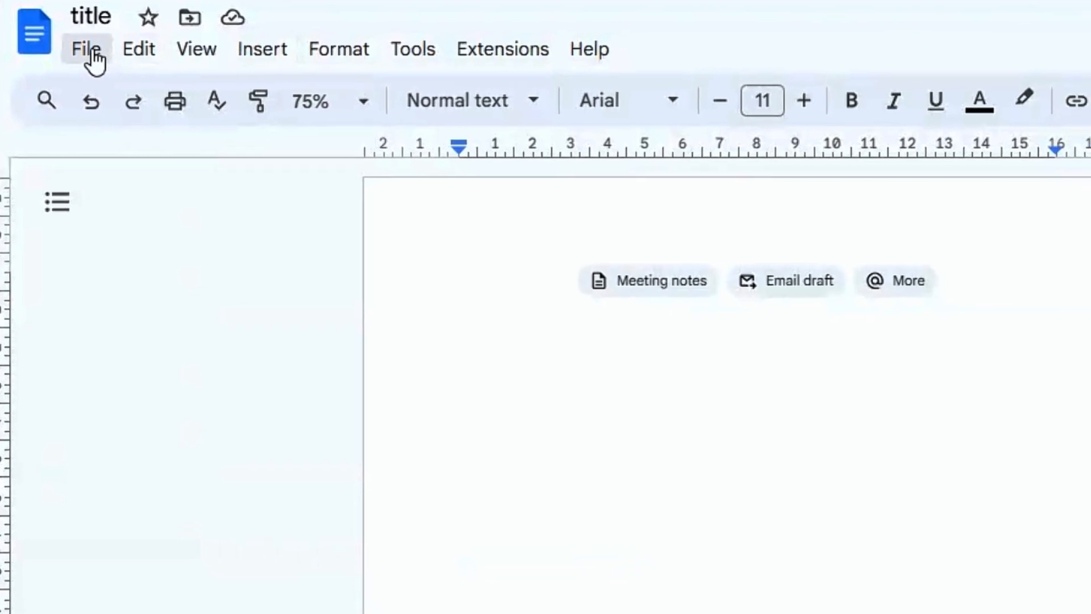
# Step: Open the page setup, preview the Pageless format, and return to the Pages format applied to Whole document
pyautogui.click(131, 68)
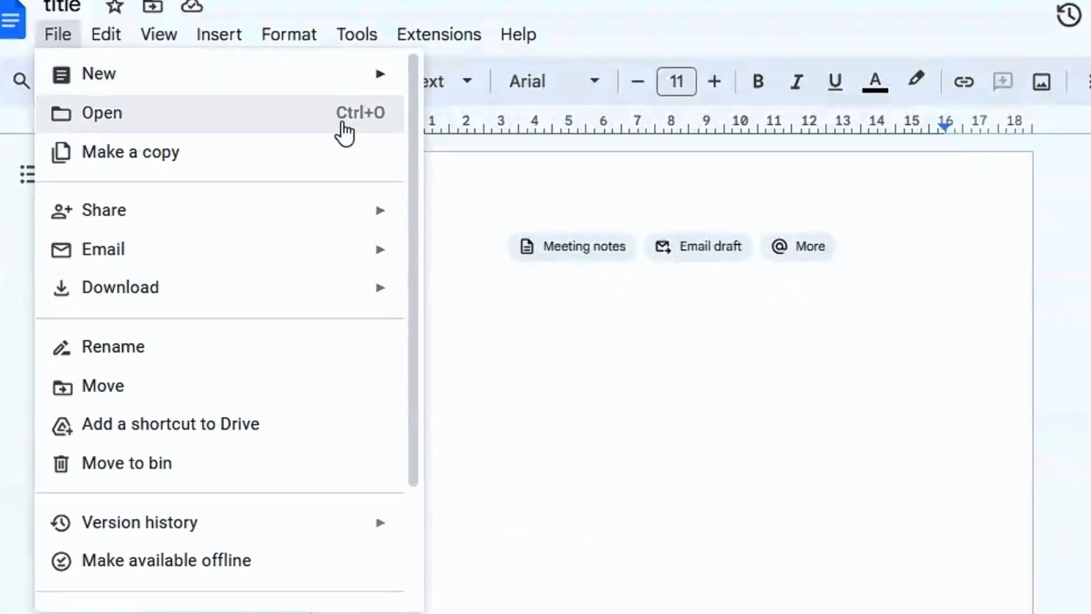
pyautogui.moveTo(415, 236); pyautogui.dragTo(403, 398)
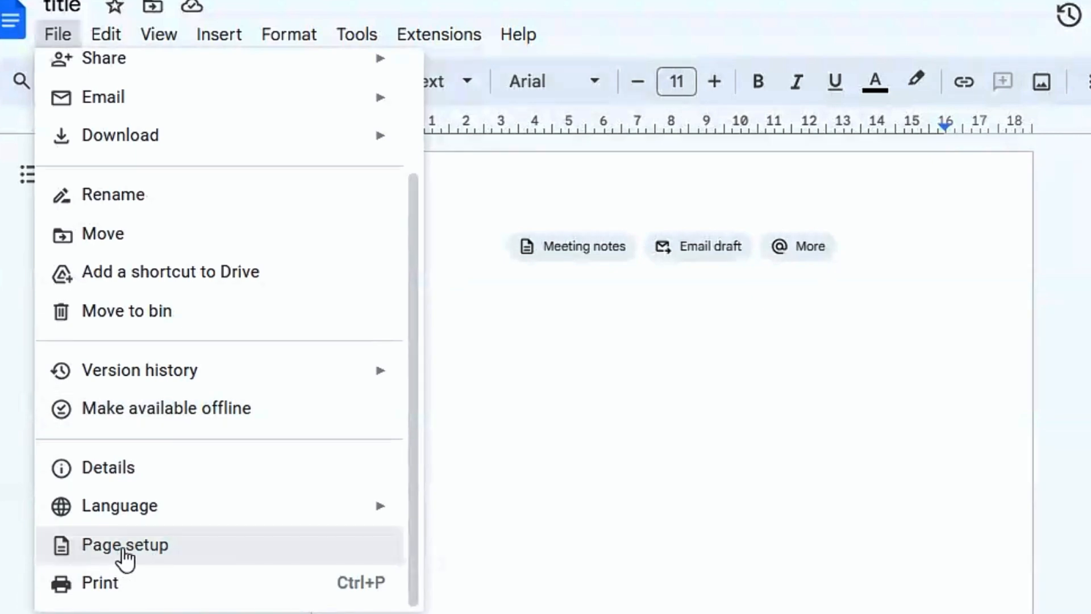
pyautogui.click(170, 554)
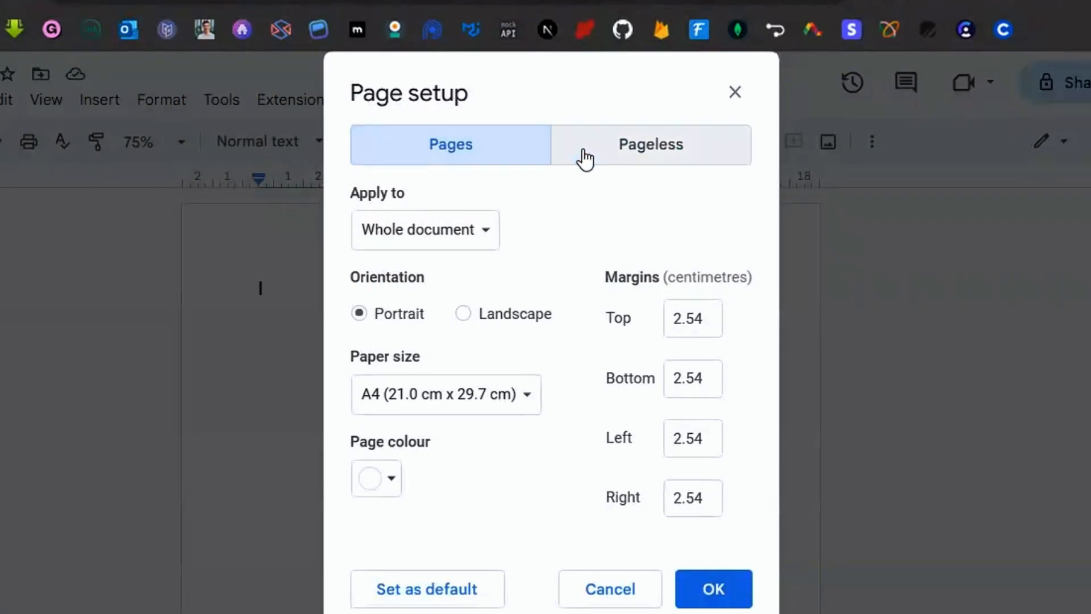
pyautogui.click(665, 152)
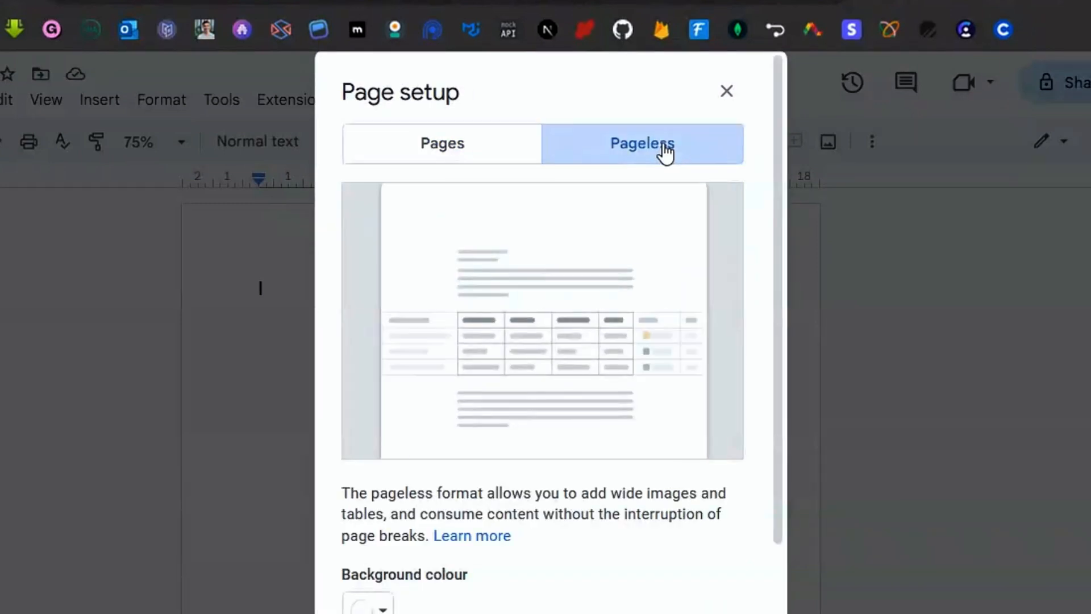
pyautogui.click(447, 151)
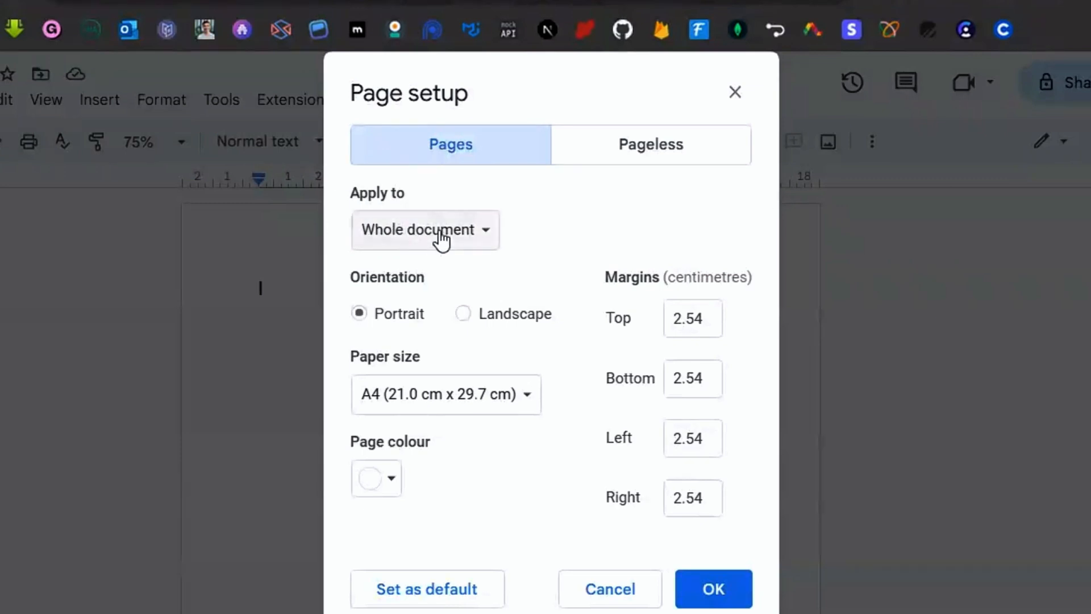
pyautogui.click(479, 232)
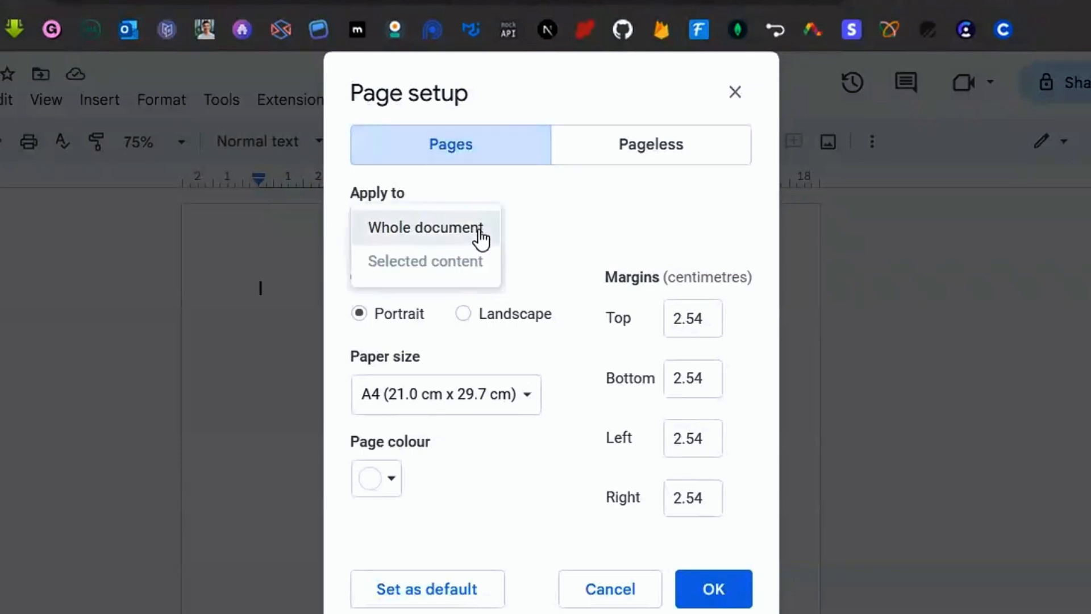
pyautogui.click(430, 238)
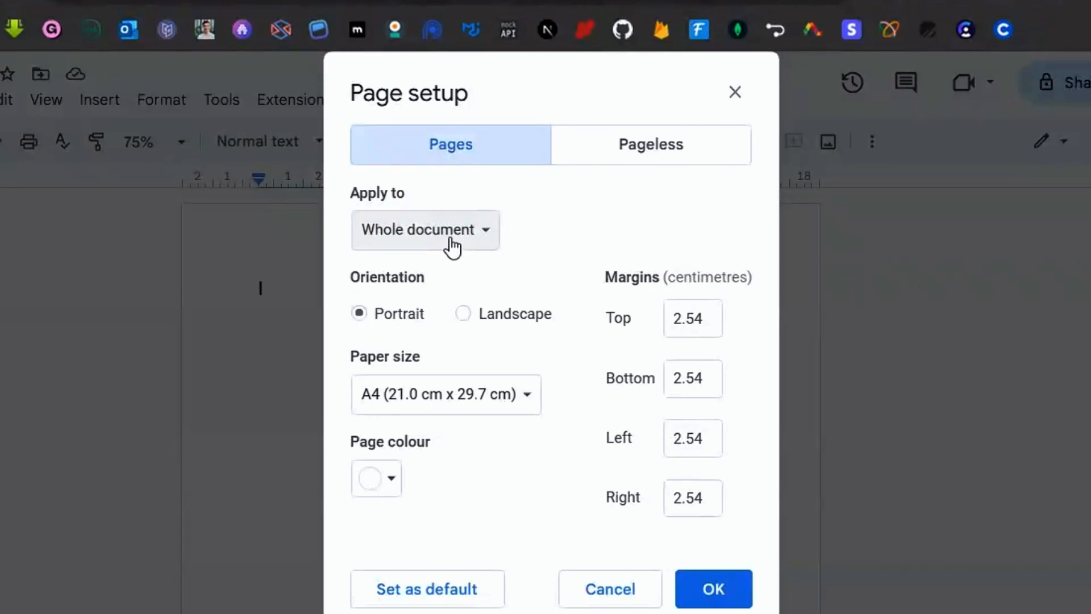
# Step: Check the Apply to options, keep Whole document, and set the page orientation to Landscape
pyautogui.click(479, 231)
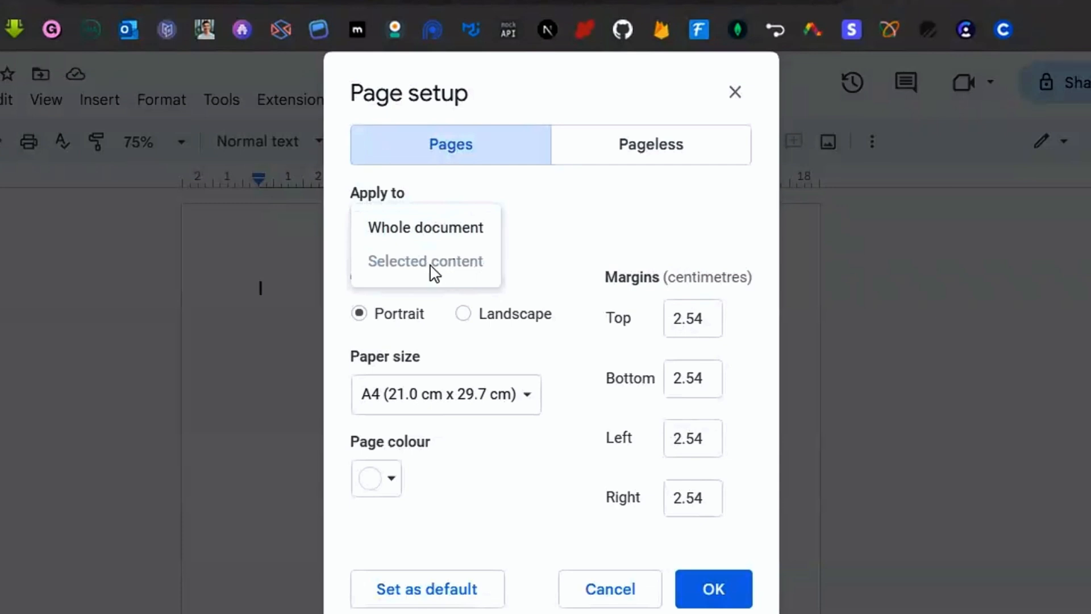
pyautogui.click(602, 243)
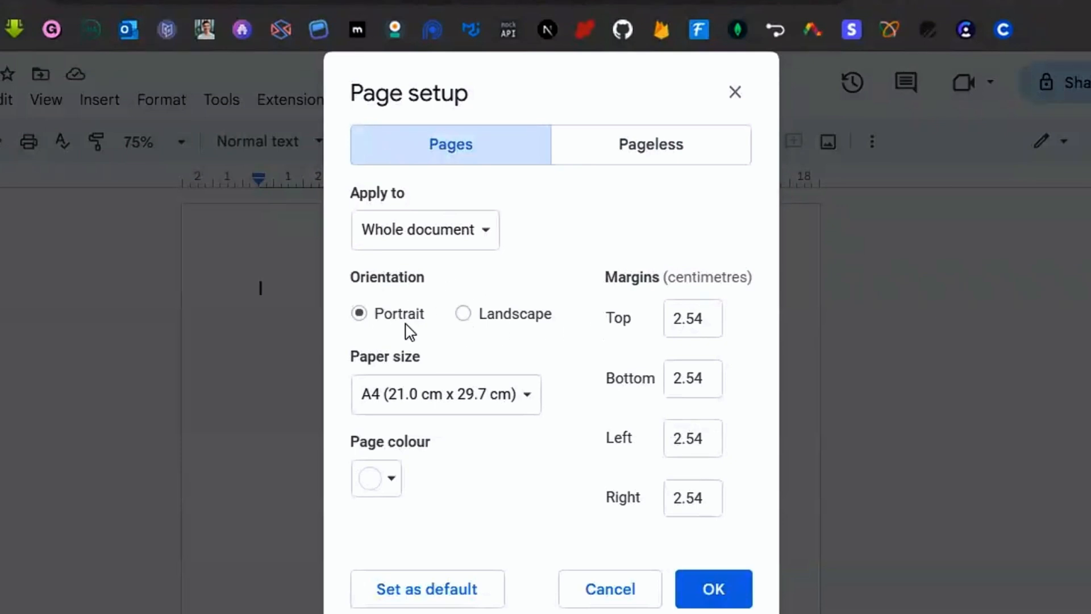
pyautogui.click(463, 315)
# Step: Set the top, bottom, left and right page margins to 1 cm each
pyautogui.moveTo(678, 319); pyautogui.dragTo(716, 322)
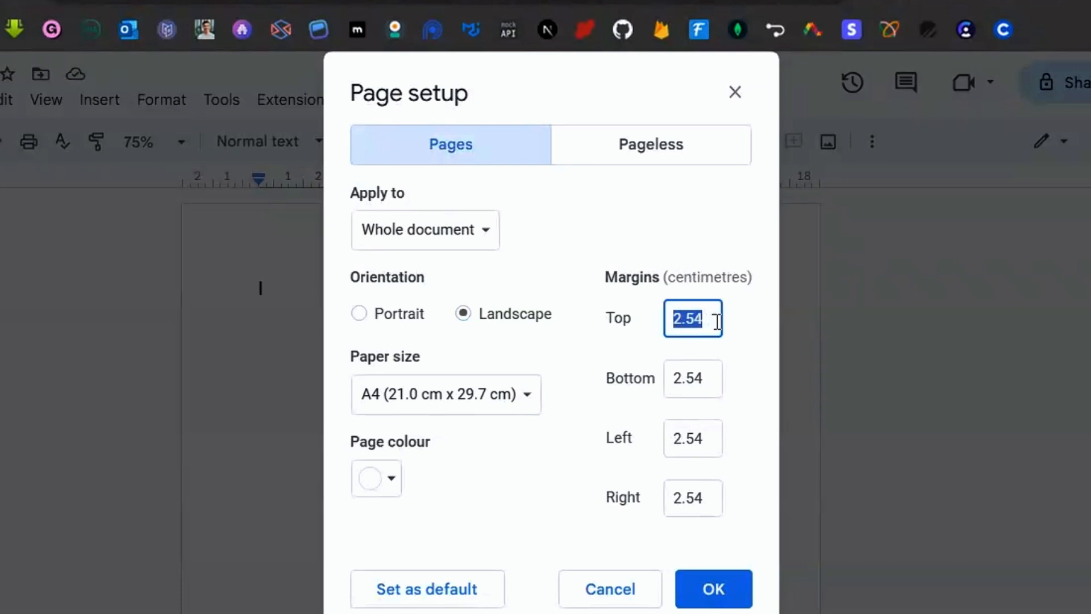
pyautogui.write('1')
pyautogui.moveTo(675, 381); pyautogui.dragTo(705, 381)
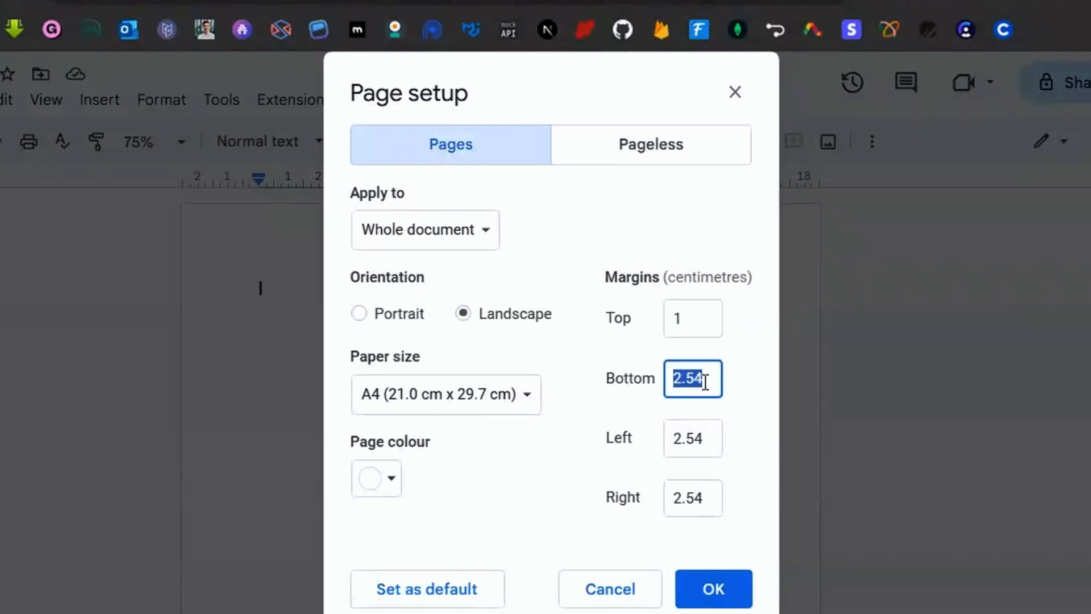
pyautogui.write('1')
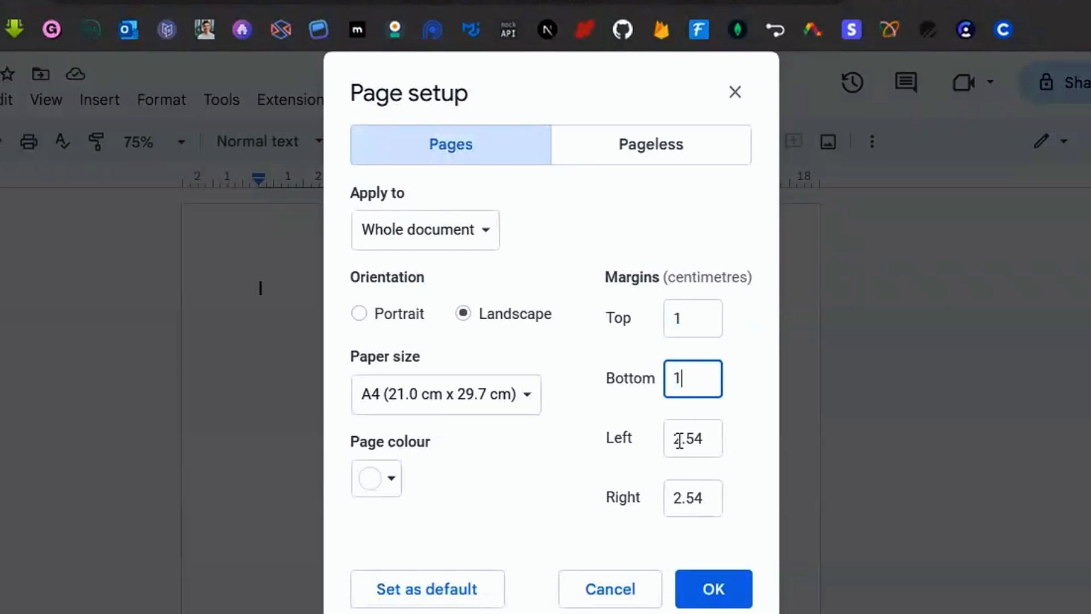
pyautogui.moveTo(679, 442); pyautogui.dragTo(715, 443)
pyautogui.write('1')
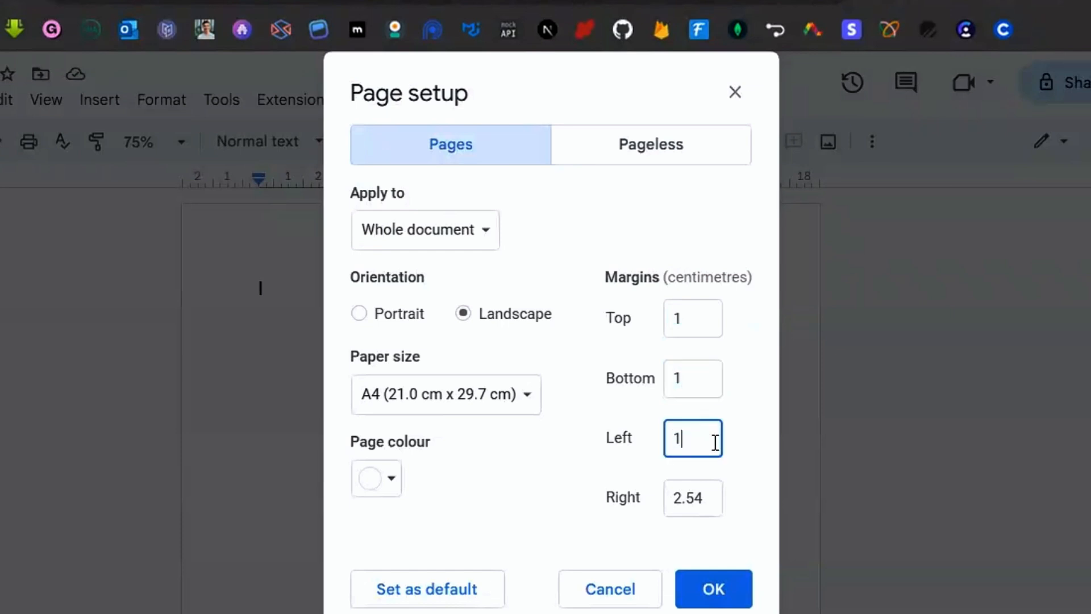
pyautogui.press('Tab')
pyautogui.write('1')
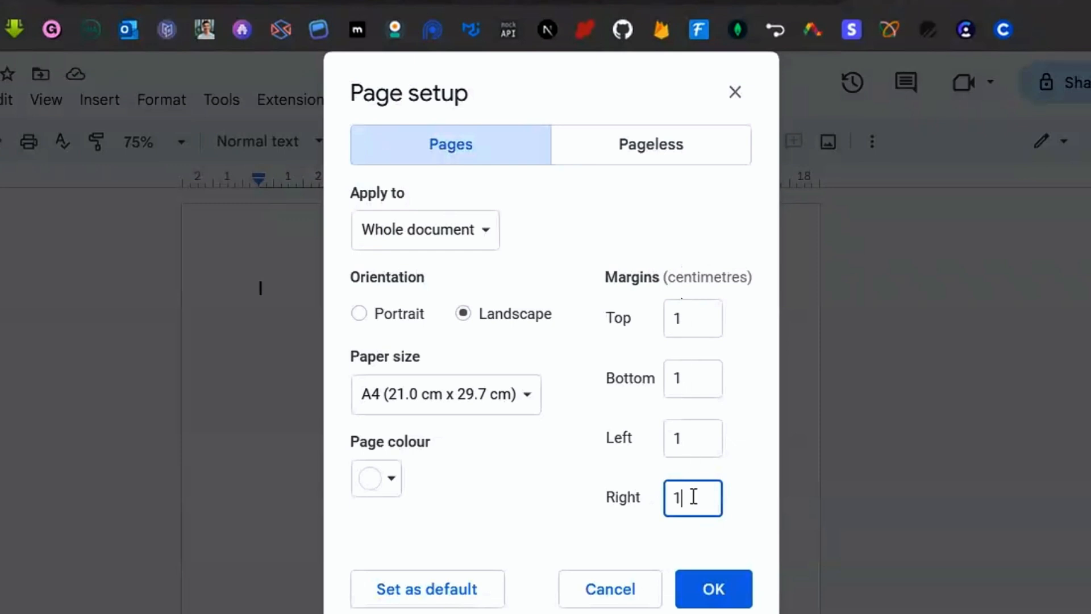
# Step: Try the Letter paper size and return to A4 (21.0 cm x 29.7 cm)
pyautogui.click(511, 393)
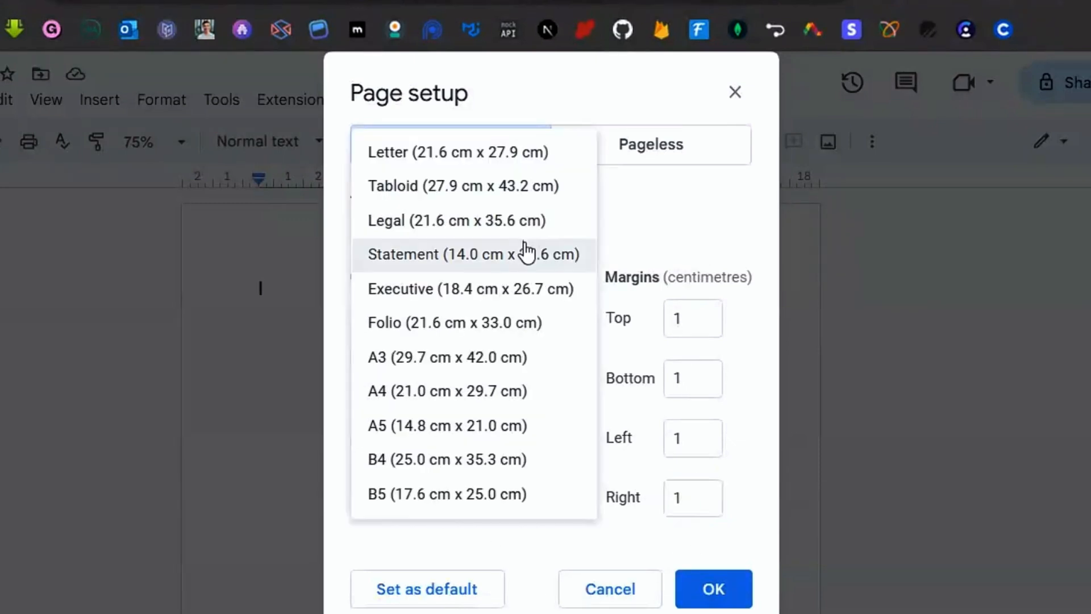
pyautogui.click(511, 152)
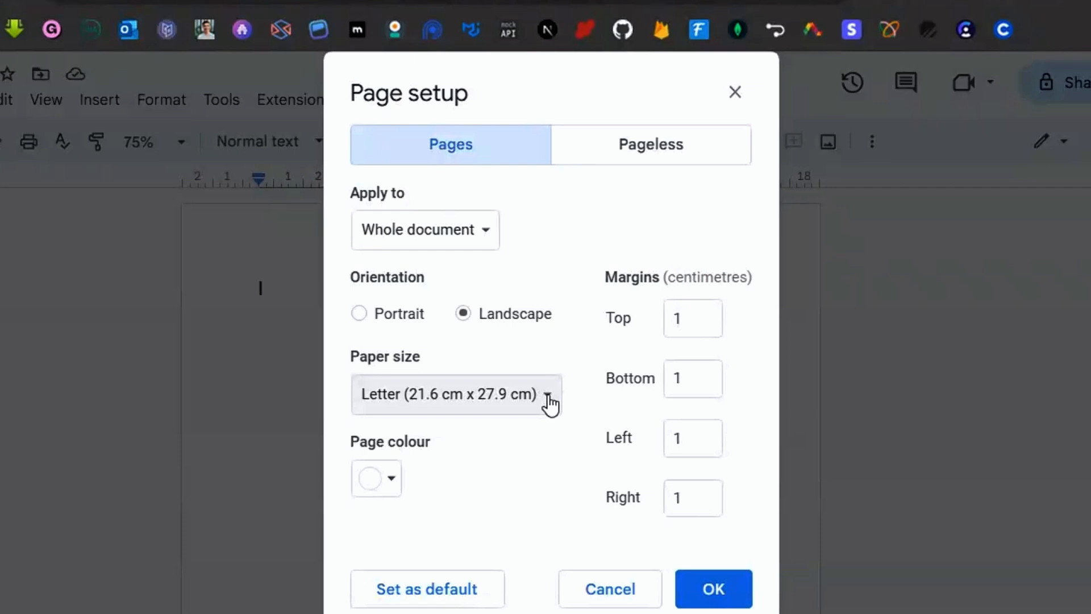
pyautogui.click(549, 397)
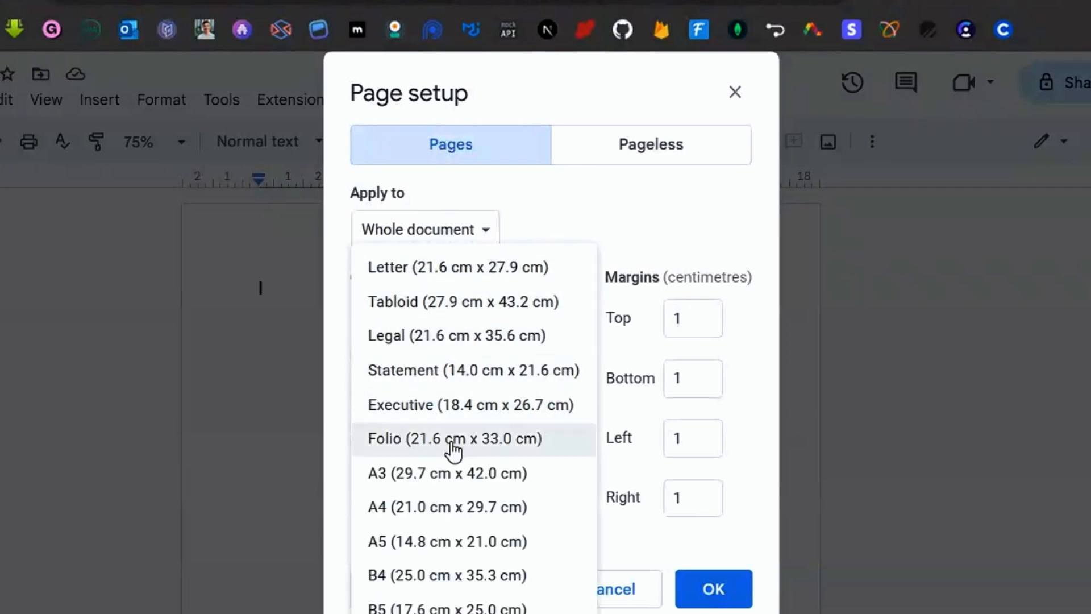
pyautogui.click(408, 514)
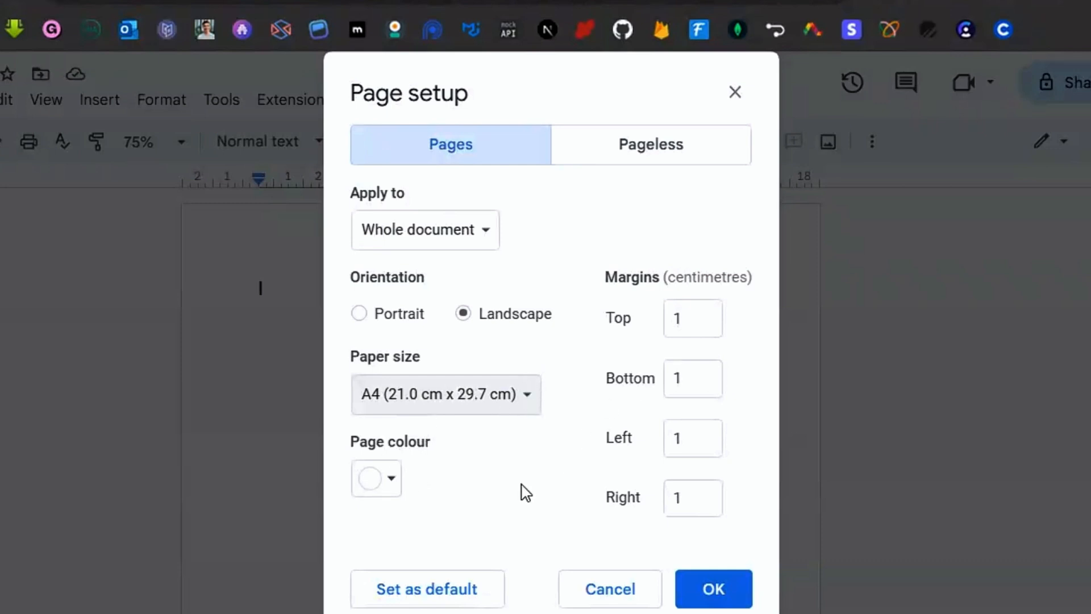
# Step: Try orange as the page colour, return it to white, and apply the page setup
pyautogui.click(390, 482)
pyautogui.click(426, 250)
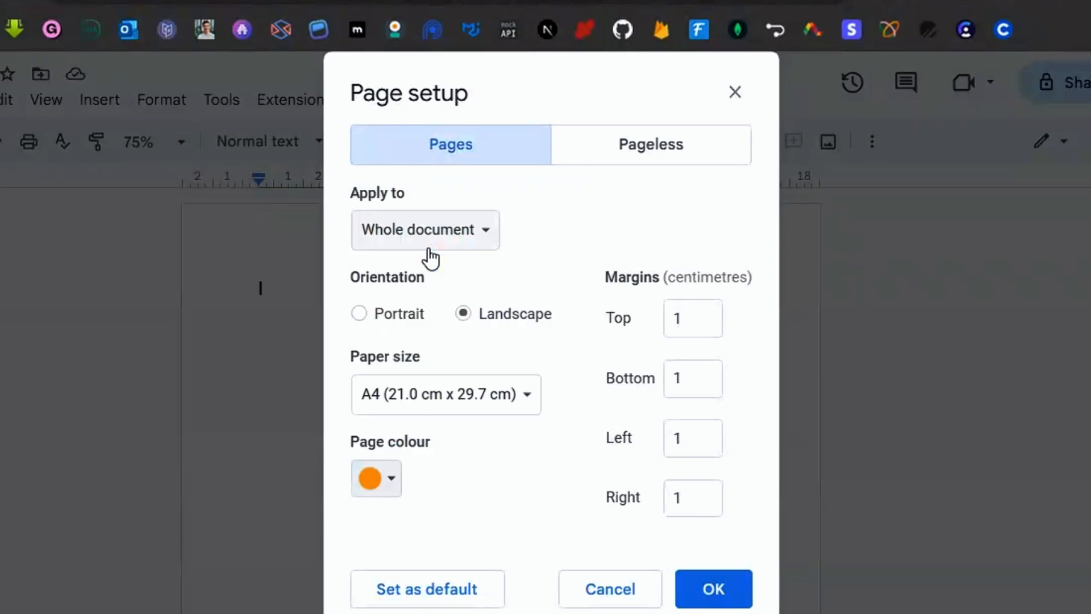
pyautogui.click(386, 480)
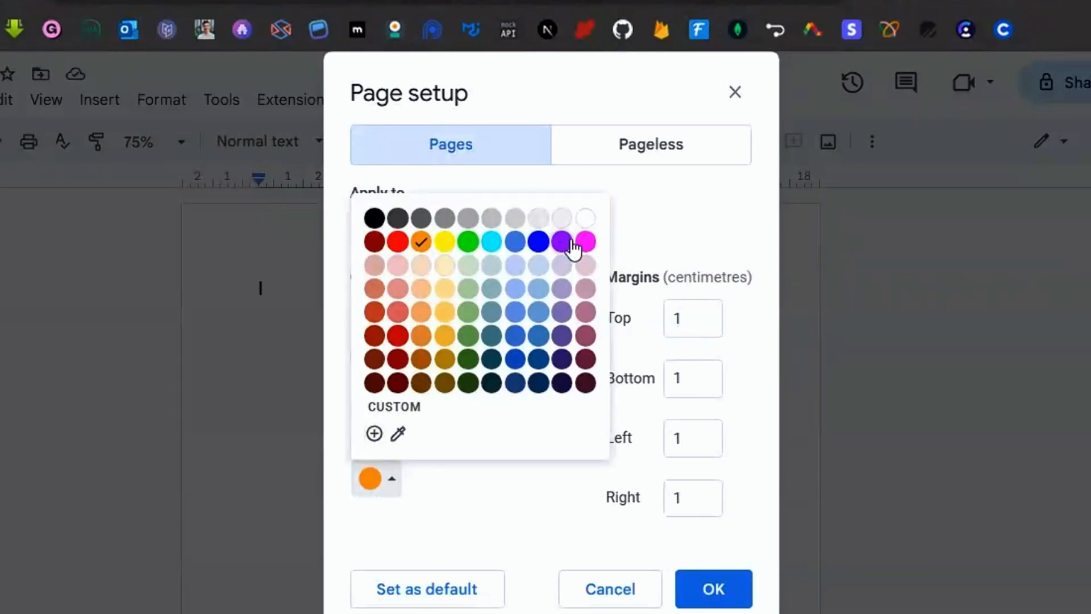
pyautogui.click(587, 219)
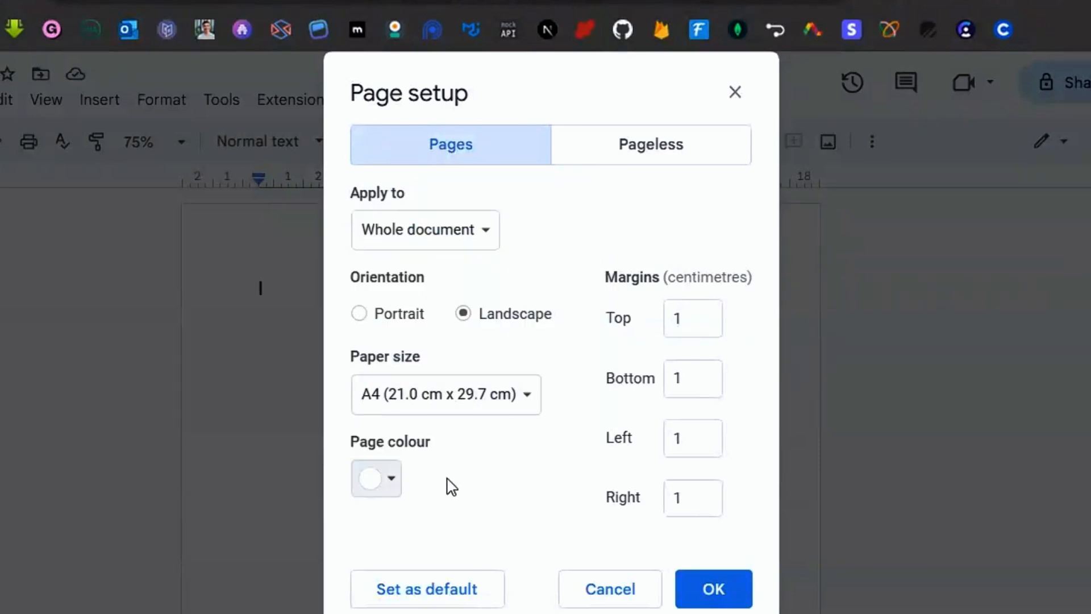
pyautogui.click(717, 596)
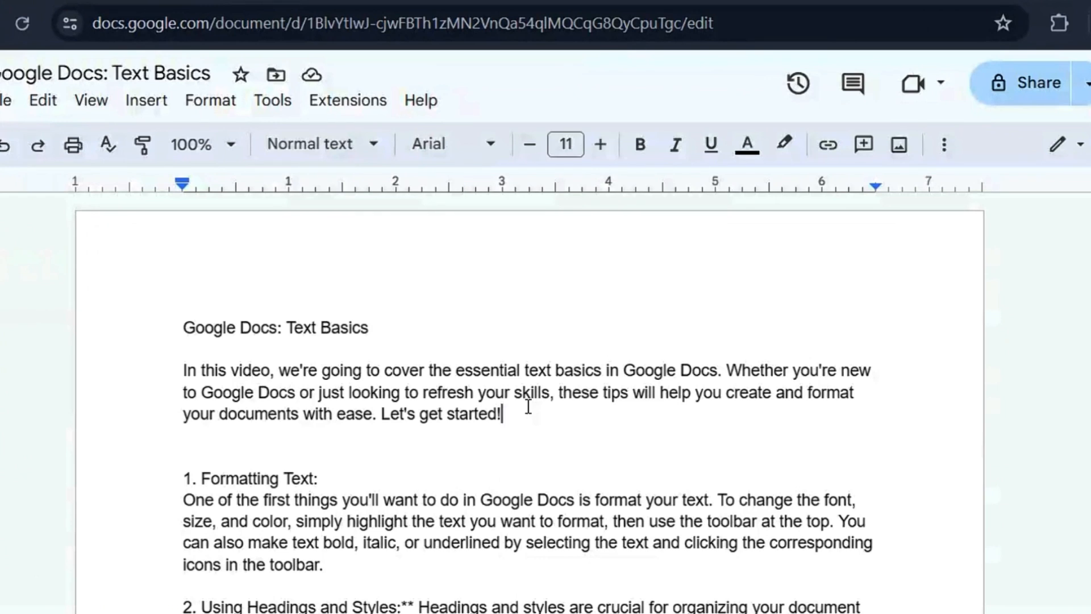
# Step: Look through the Google Docs: Text Basics document from its title to the closing paragraph
pyautogui.scroll(-9, 528, 407)
pyautogui.scroll(9, 408, 354)
pyautogui.scroll(-2, 407, 354)
pyautogui.scroll(-2, 408, 353)
pyautogui.scroll(3, 397, 364)
pyautogui.scroll(-4, 368, 377)
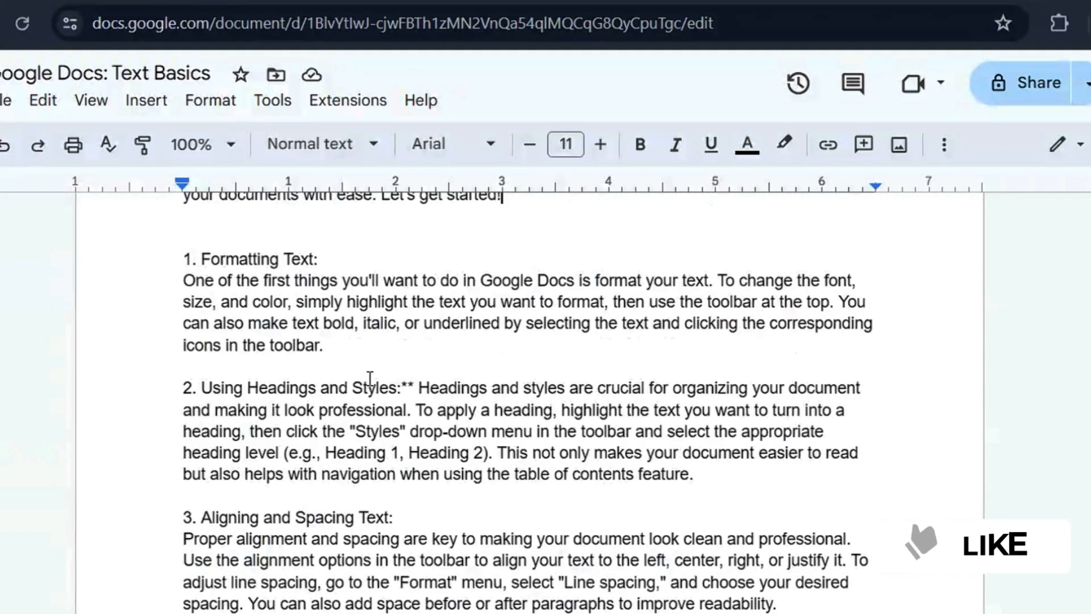
pyautogui.hotkey('ctrl', '-')
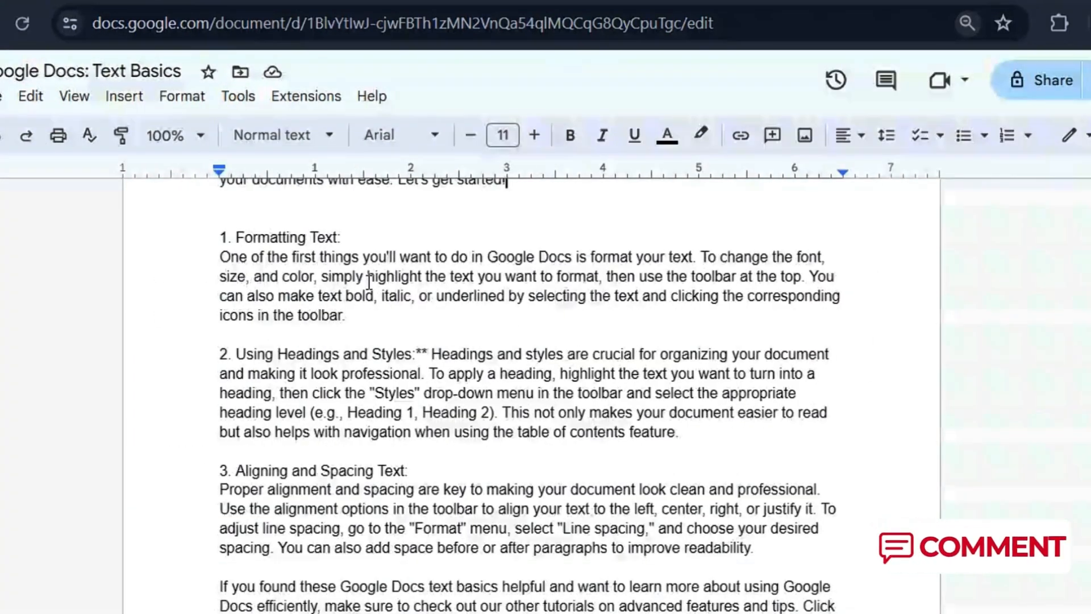
pyautogui.scroll(3, 368, 281)
pyautogui.moveTo(216, 296); pyautogui.dragTo(783, 316)
pyautogui.scroll(-10, 346, 420)
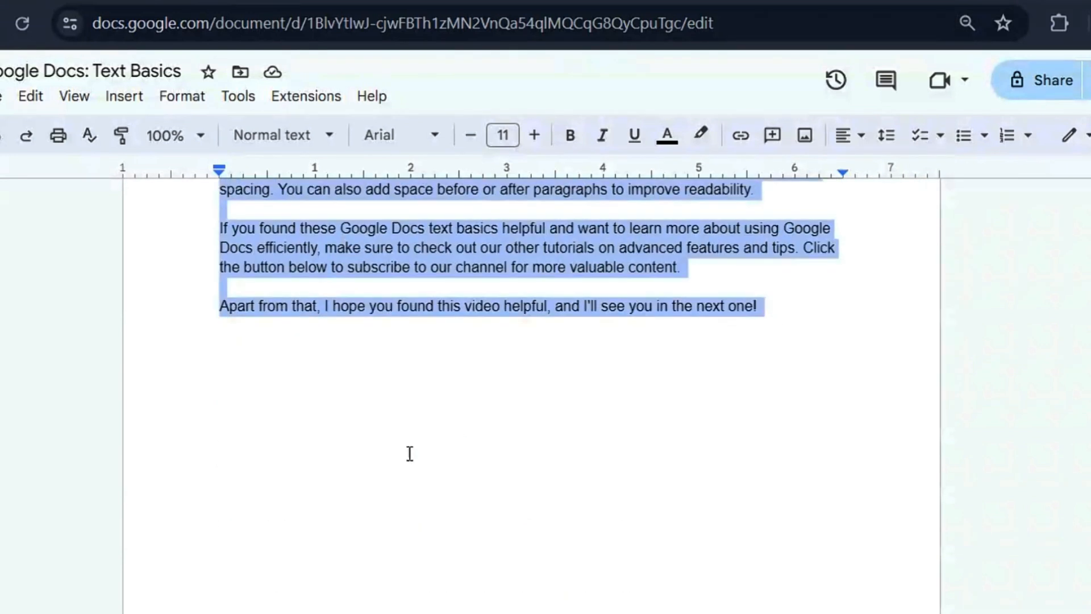
pyautogui.click(331, 372)
pyautogui.scroll(10, 331, 371)
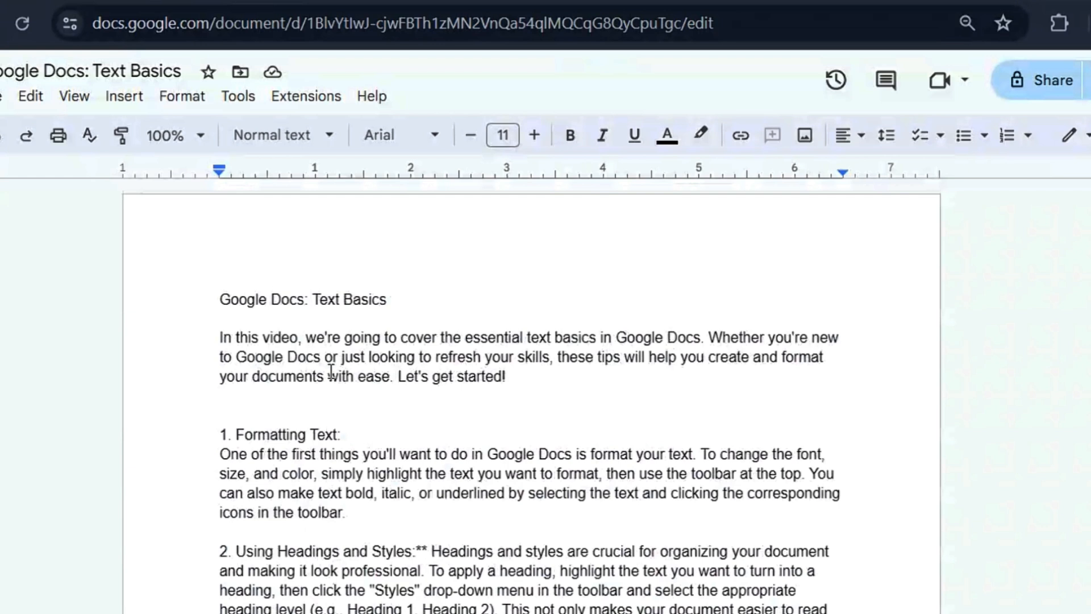
pyautogui.click(413, 418)
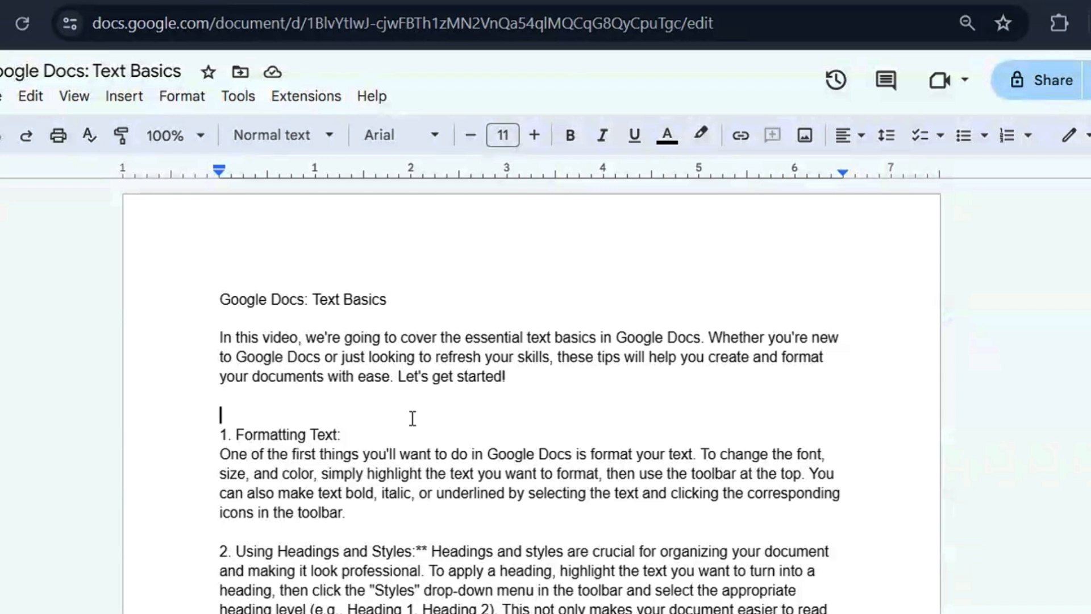
# Step: Color the title "Google Docs: Text Basics" light orange first and change it to red
pyautogui.moveTo(220, 300); pyautogui.dragTo(396, 300)
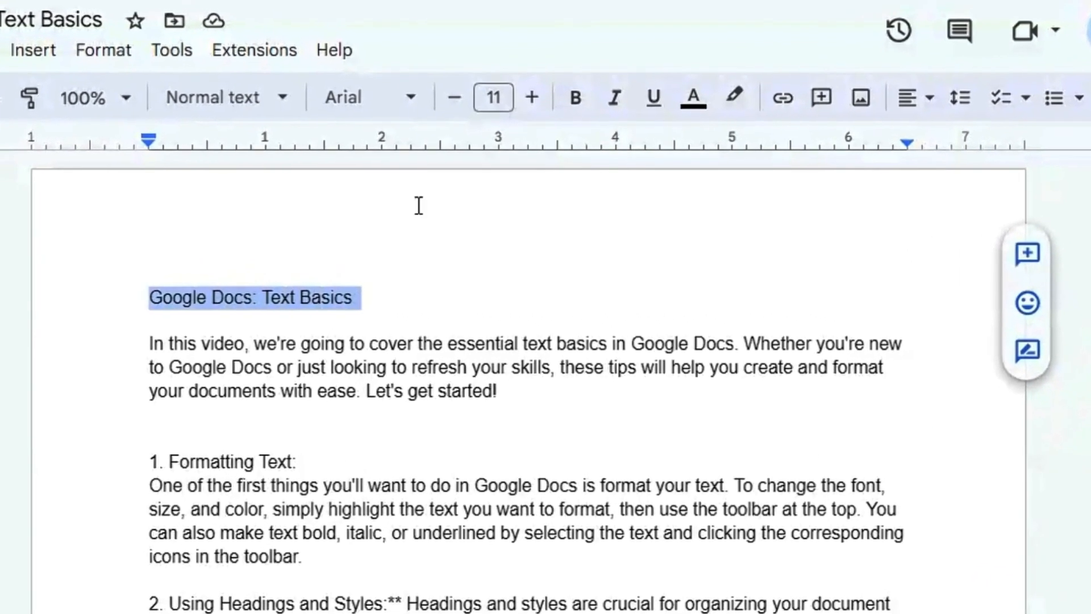
pyautogui.click(696, 99)
pyautogui.click(746, 221)
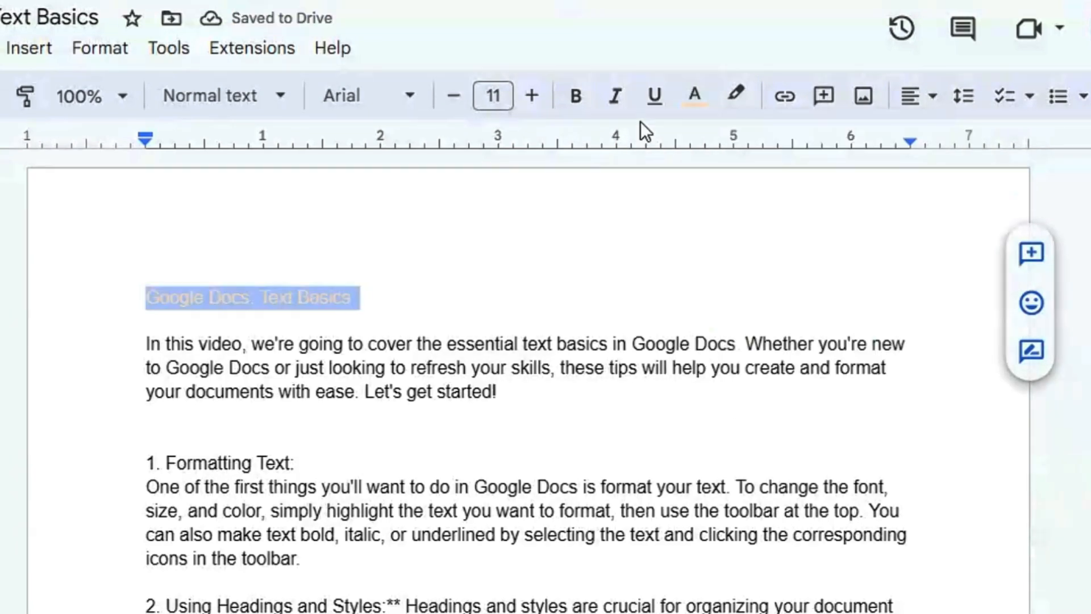
pyautogui.click(695, 100)
pyautogui.click(739, 173)
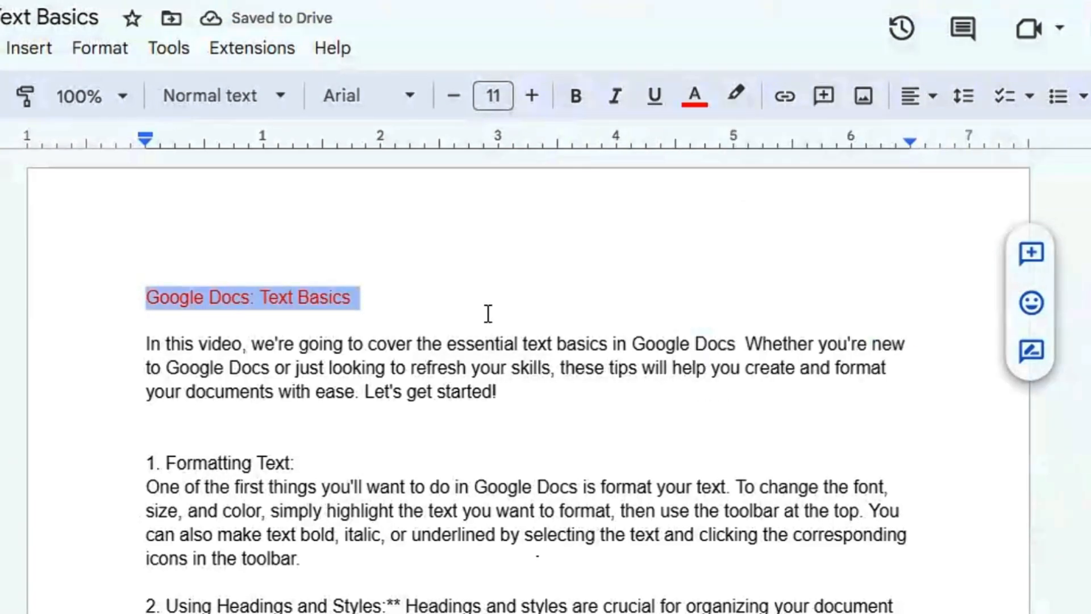
# Step: Make the title "Google Docs: Text Basics" bold, italic and underlined
pyautogui.click(573, 98)
pyautogui.click(488, 287)
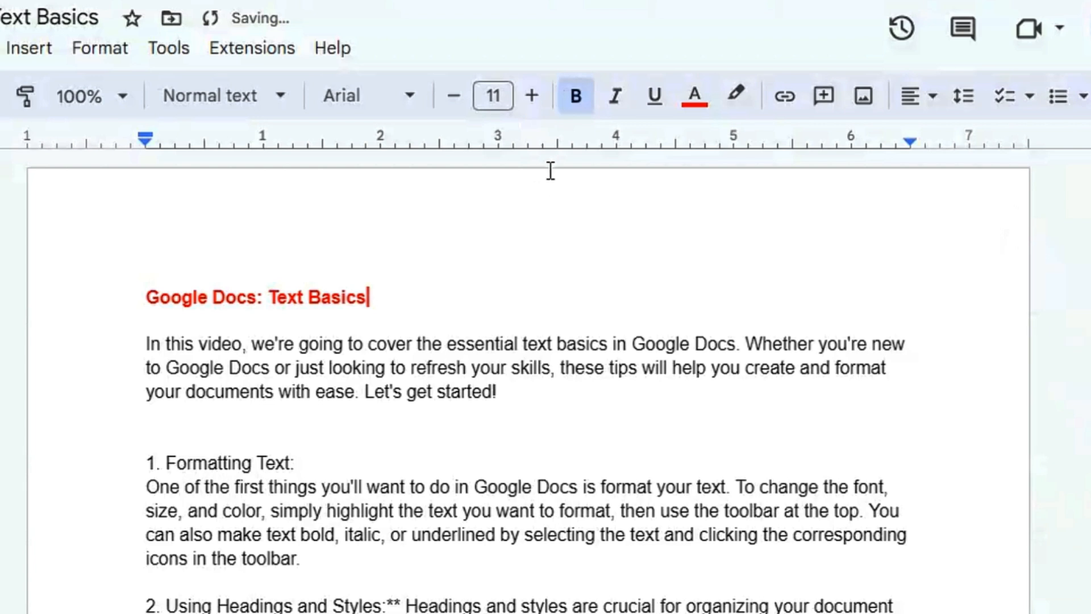
pyautogui.moveTo(144, 297); pyautogui.dragTo(383, 296)
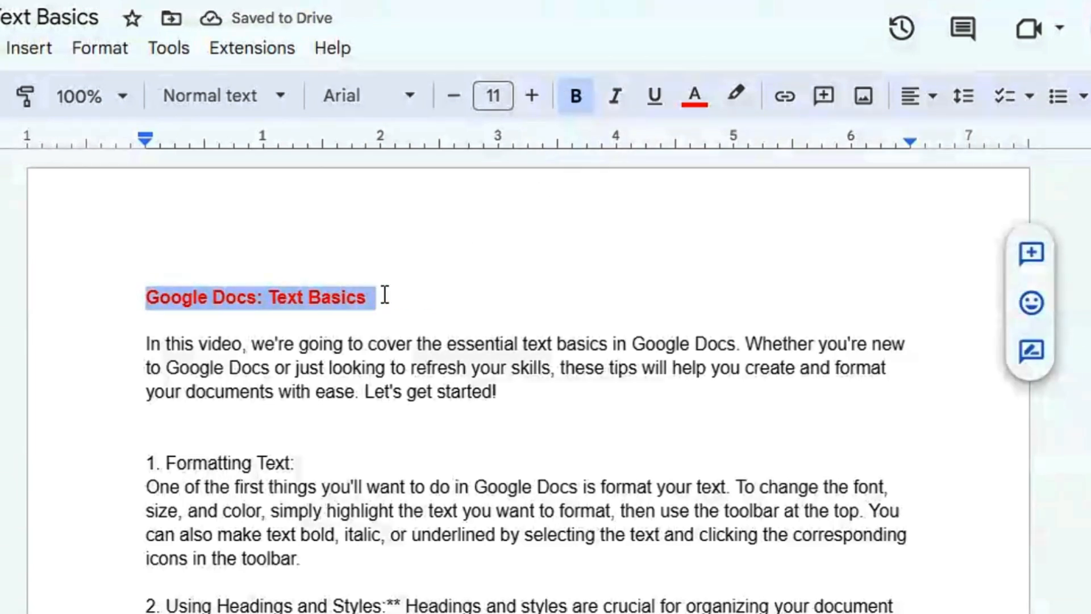
pyautogui.click(617, 100)
pyautogui.click(653, 103)
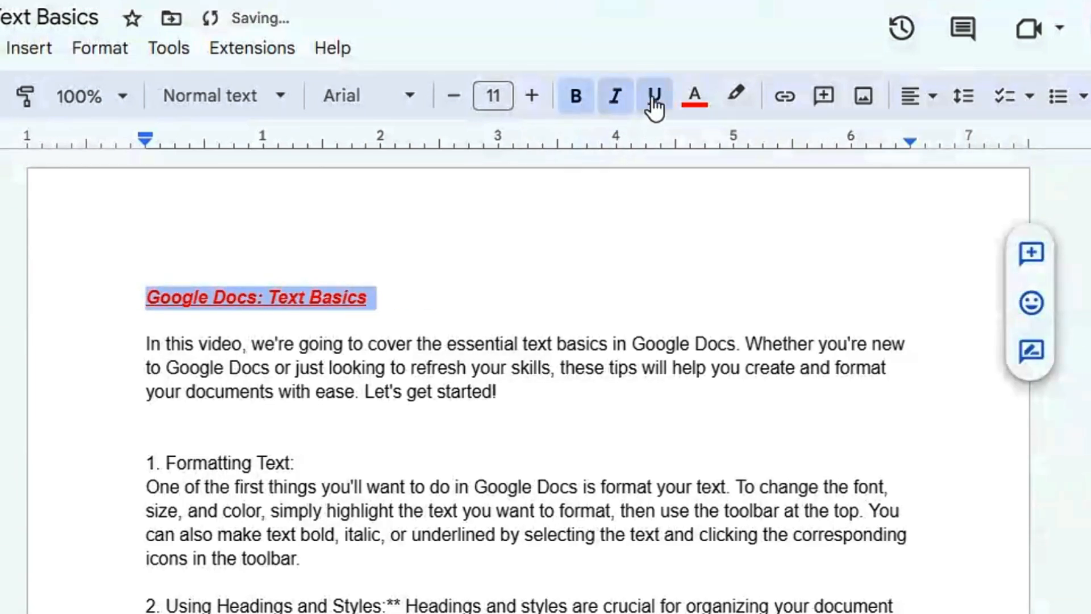
# Step: Increase the title's font size to 18 and deselect it
pyautogui.click(533, 97)
pyautogui.click(533, 96)
pyautogui.click(533, 97)
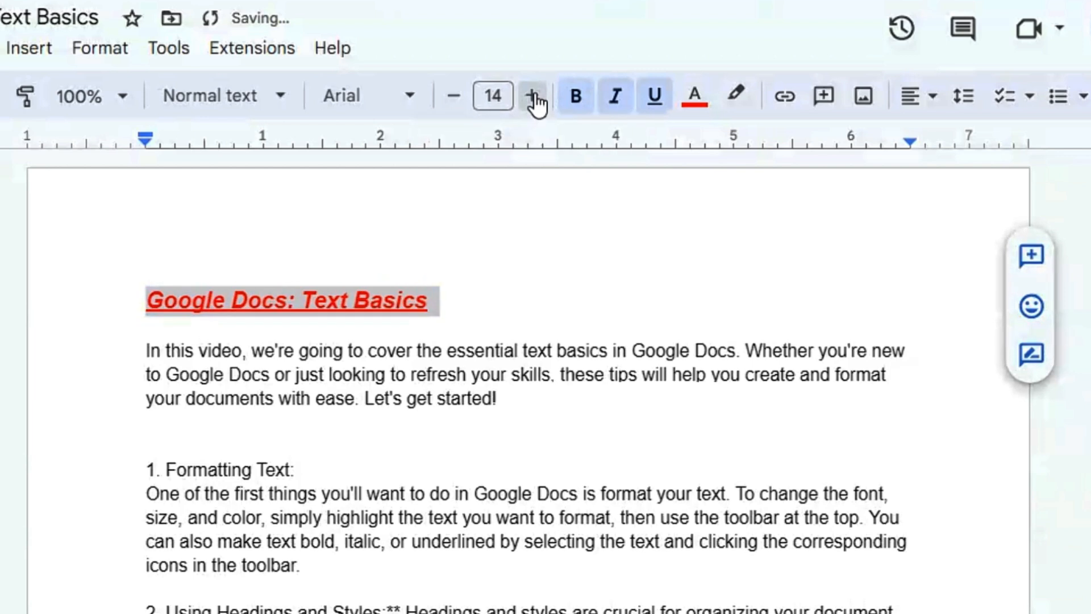
pyautogui.click(533, 97)
pyautogui.click(532, 96)
pyautogui.click(532, 97)
pyautogui.click(533, 96)
pyautogui.click(611, 359)
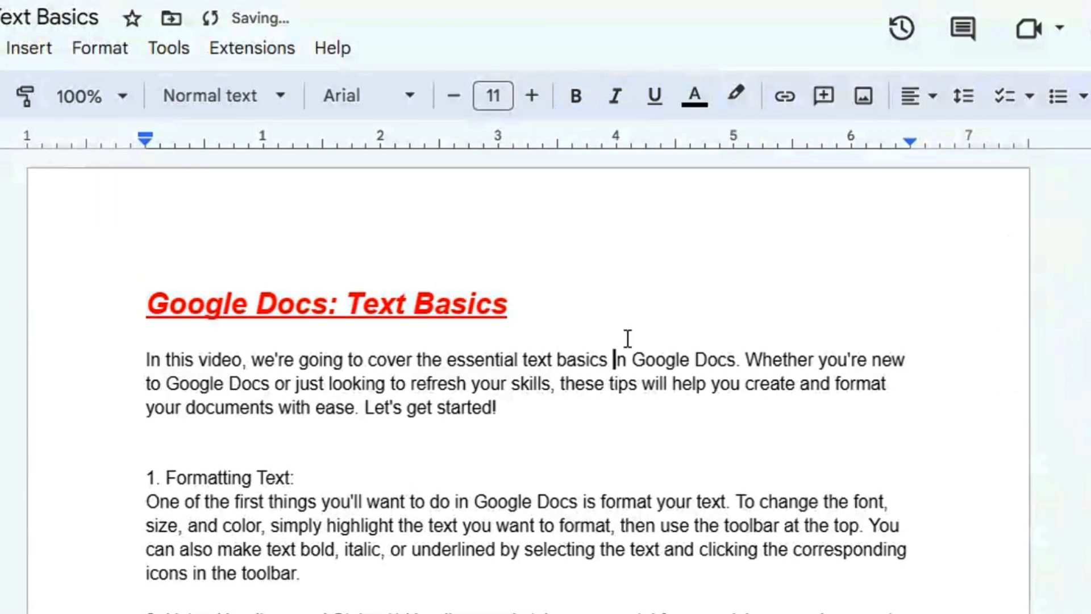
# Step: Try center and right alignment on the title, and return it to left alignment
pyautogui.moveTo(138, 312); pyautogui.dragTo(528, 292)
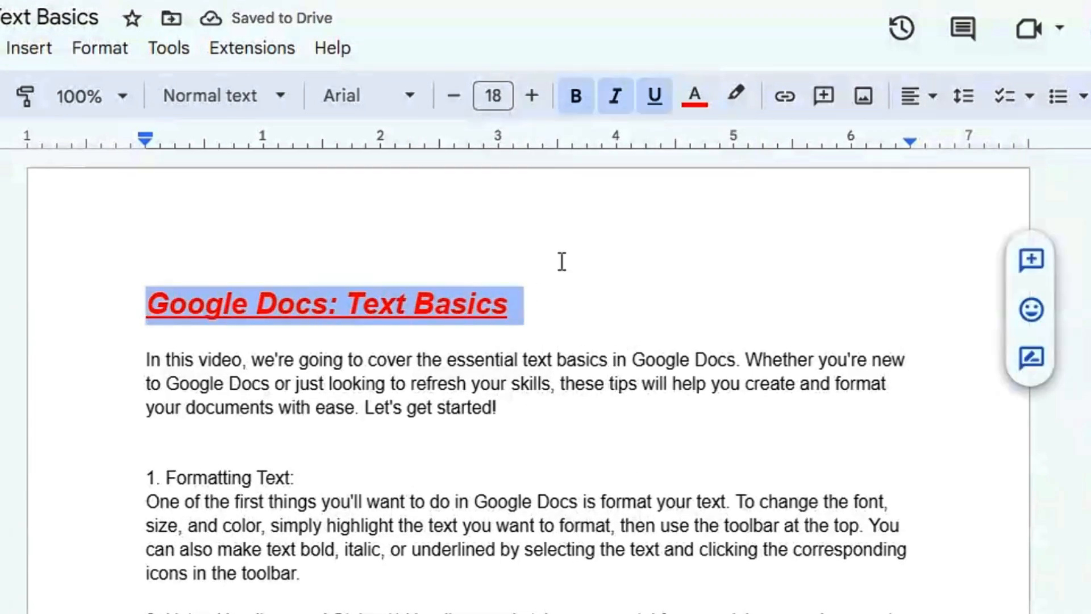
pyautogui.click(936, 103)
pyautogui.click(952, 138)
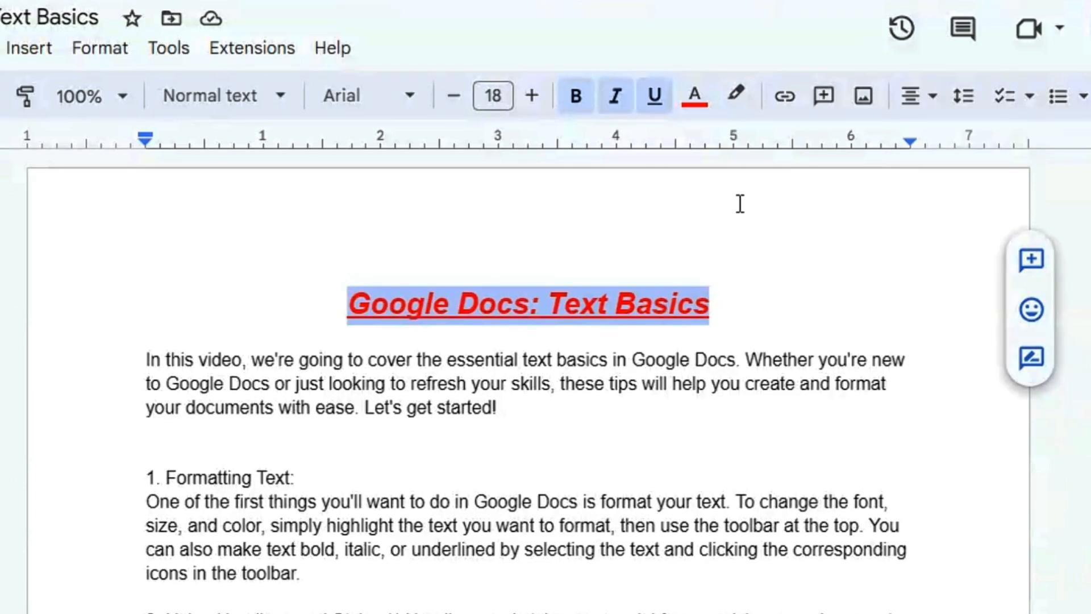
pyautogui.click(921, 98)
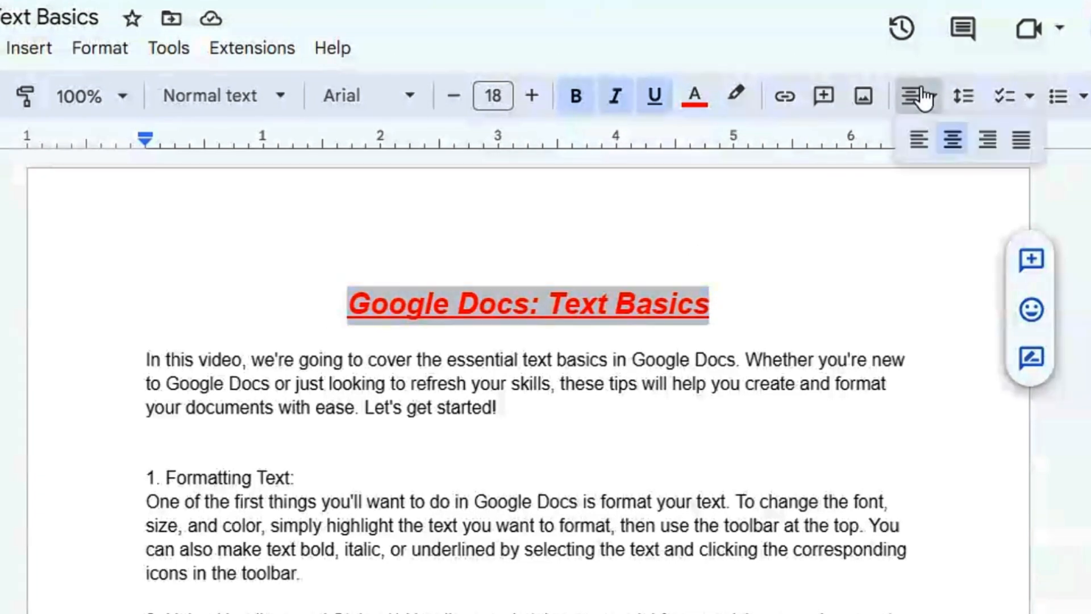
pyautogui.click(984, 139)
pyautogui.click(912, 95)
pyautogui.click(916, 140)
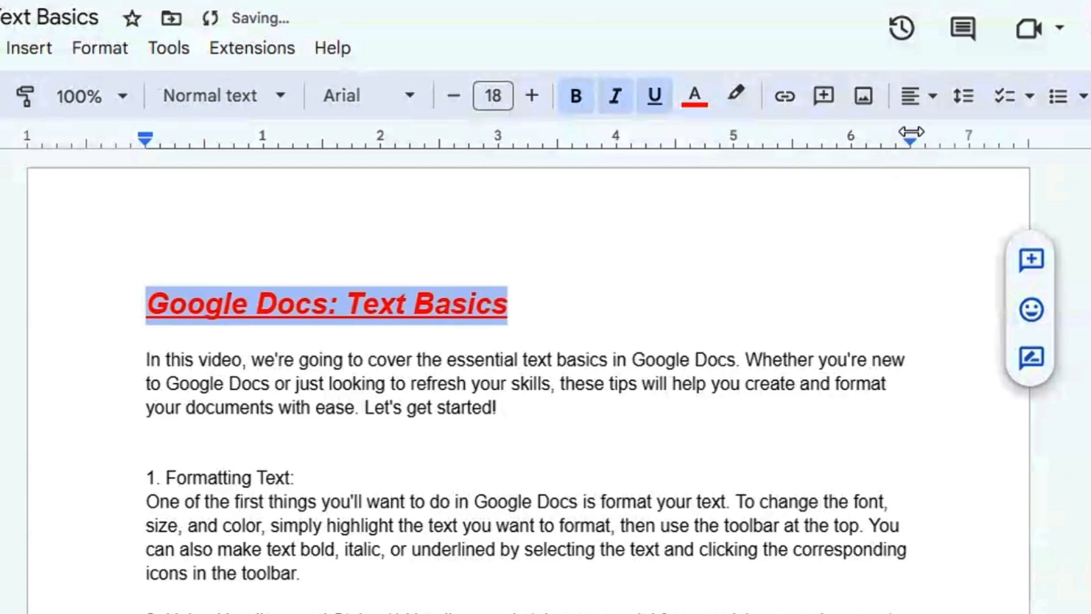
pyautogui.click(602, 322)
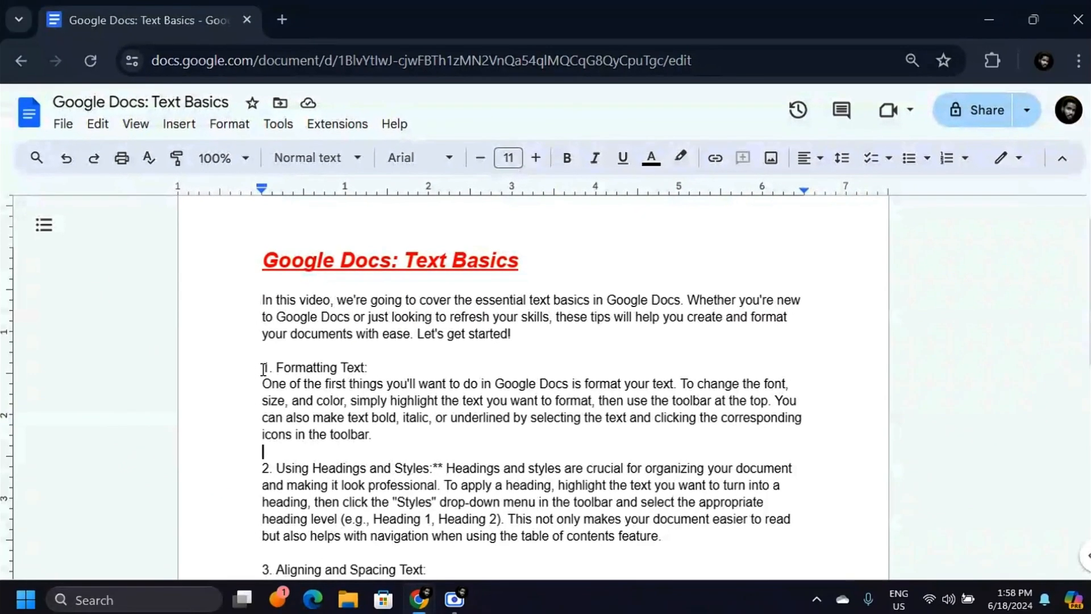
# Step: Try single line spacing on the "1. Formatting Text" section and return it to 1.15
pyautogui.moveTo(263, 370); pyautogui.dragTo(384, 439)
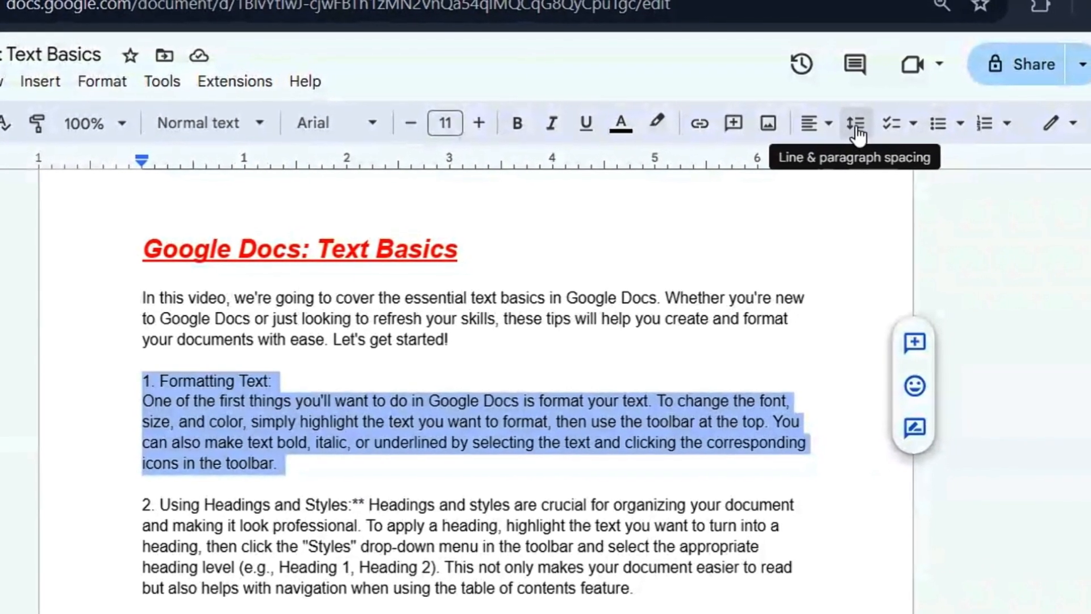
pyautogui.click(859, 129)
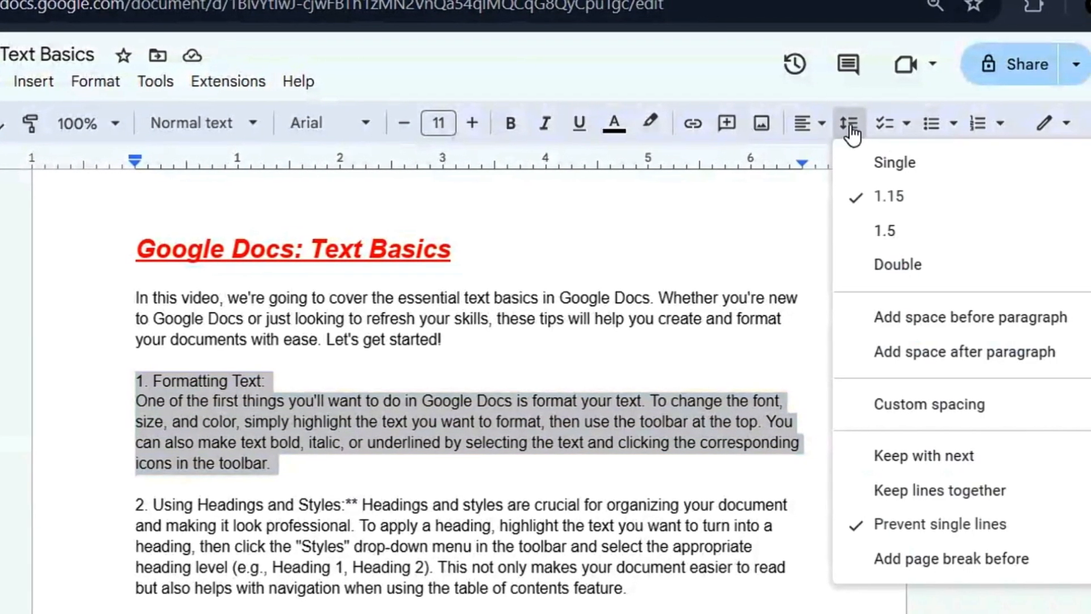
pyautogui.click(896, 169)
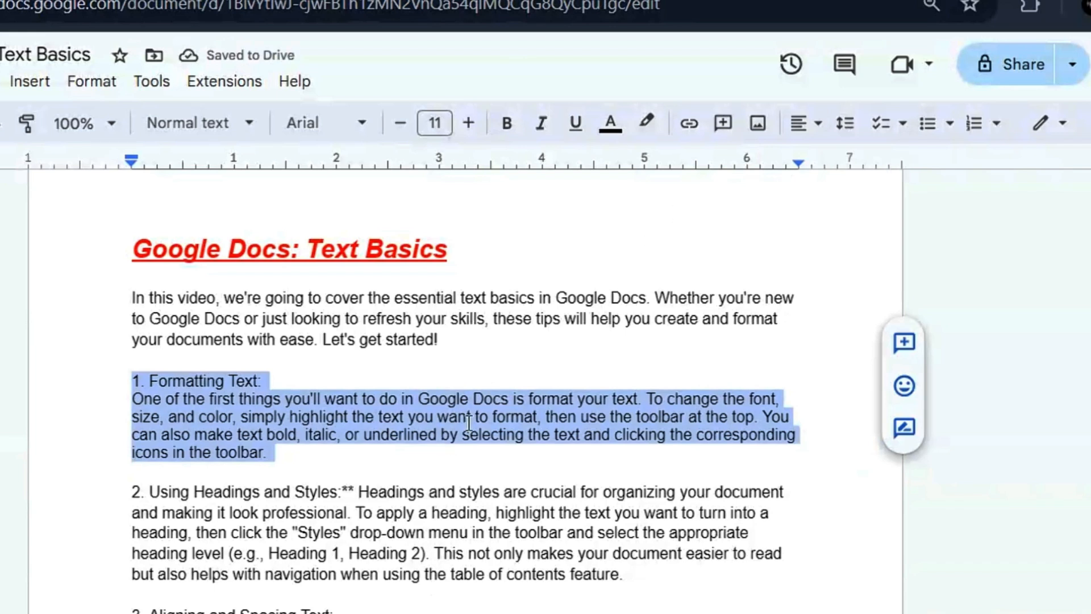
pyautogui.click(859, 128)
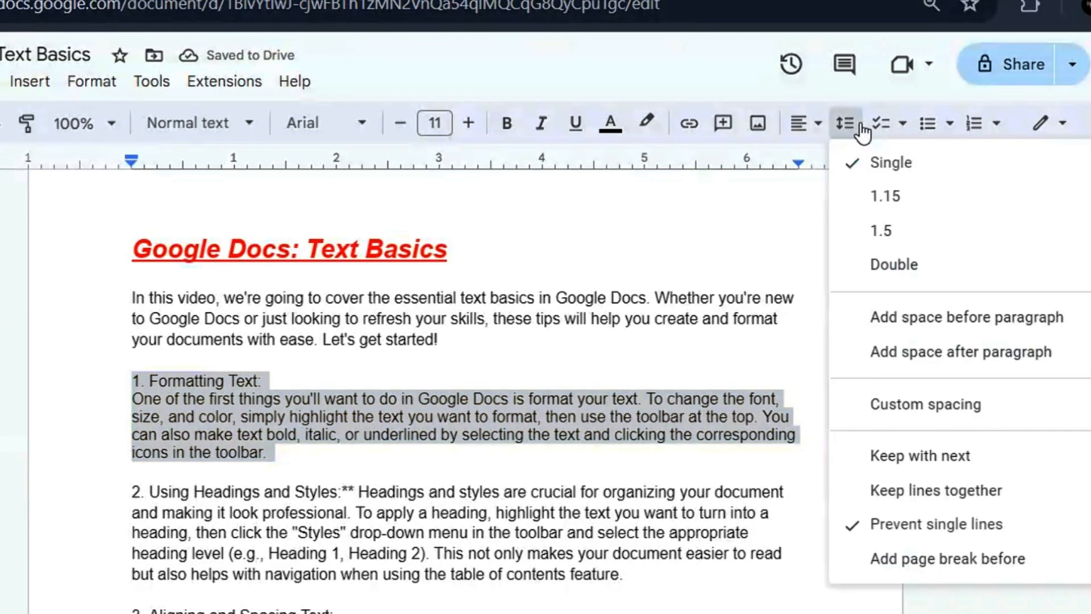
pyautogui.click(890, 198)
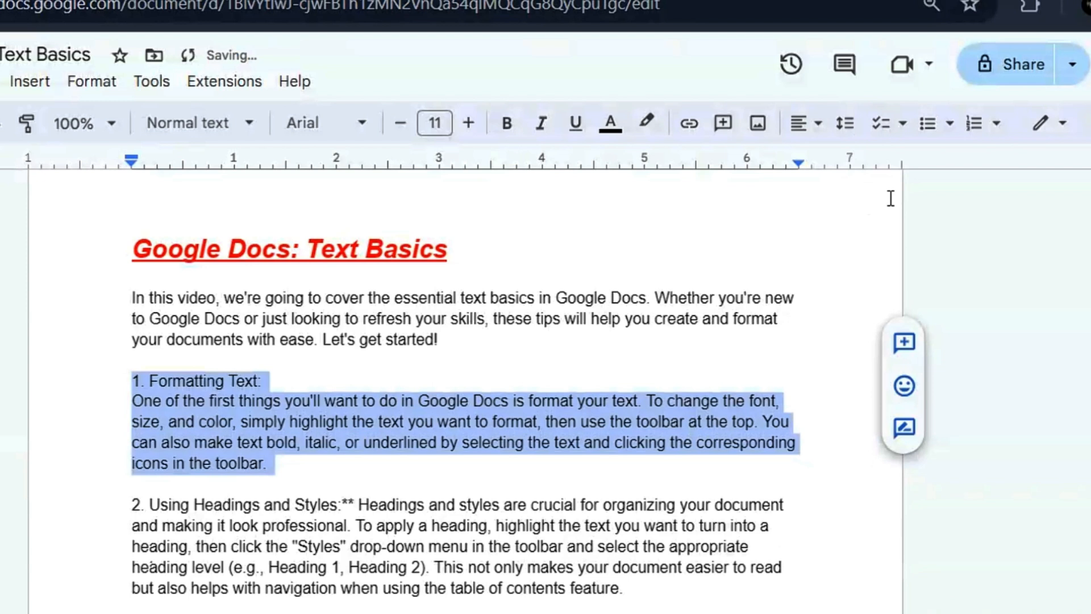
# Step: Increase the line spacing of the "1. Formatting Text" section to 1.5 first and change it to double
pyautogui.click(850, 124)
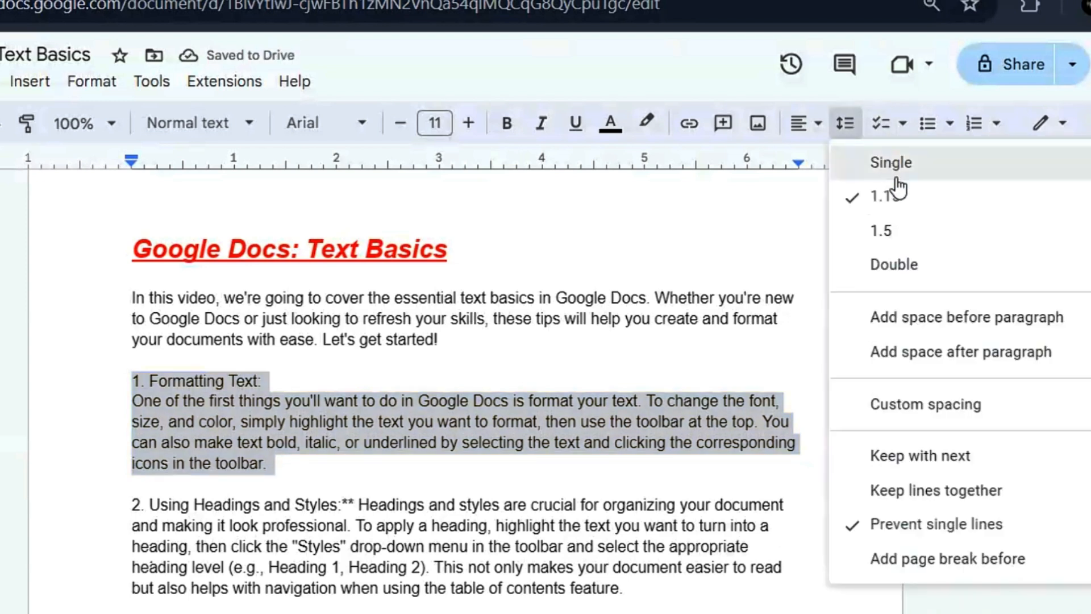
pyautogui.click(896, 232)
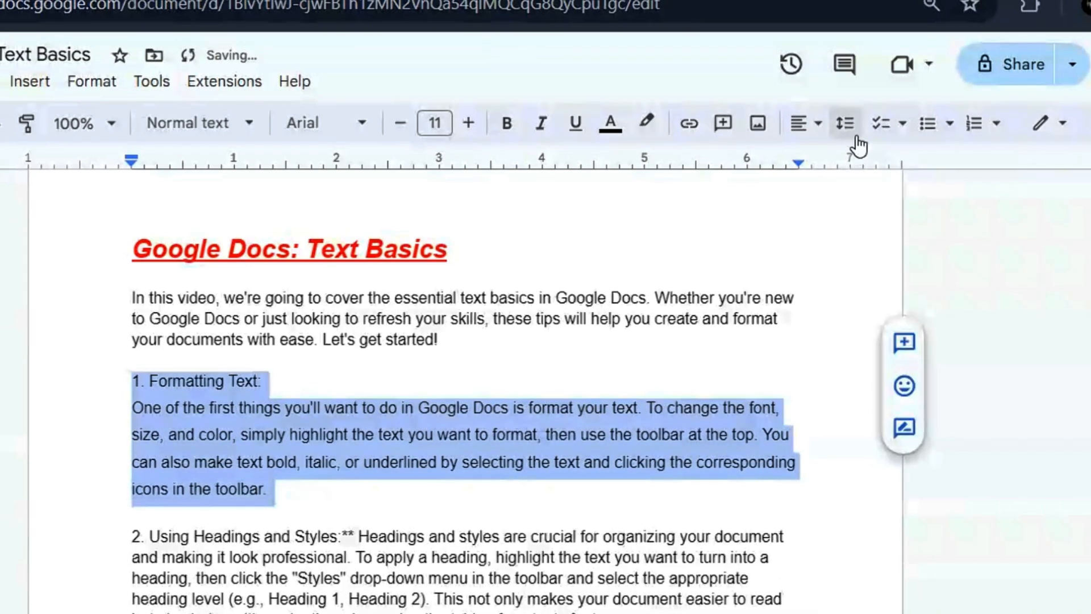
pyautogui.click(845, 123)
pyautogui.click(891, 262)
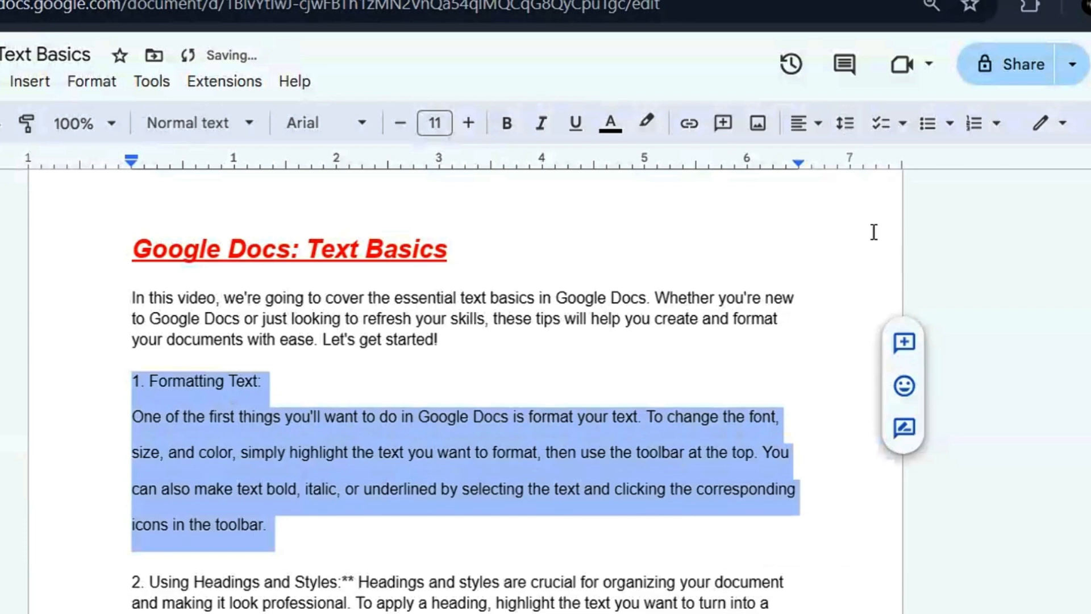
pyautogui.click(845, 123)
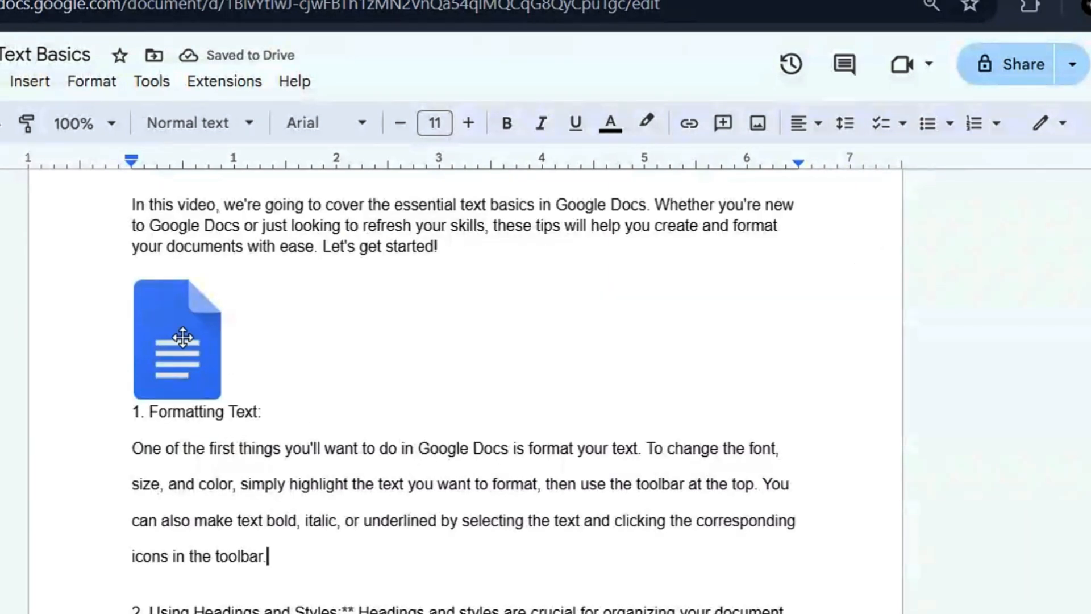
# Step: Select the "1. Formatting Text" section below the image and add space before its paragraphs
pyautogui.click(182, 338)
pyautogui.click(445, 335)
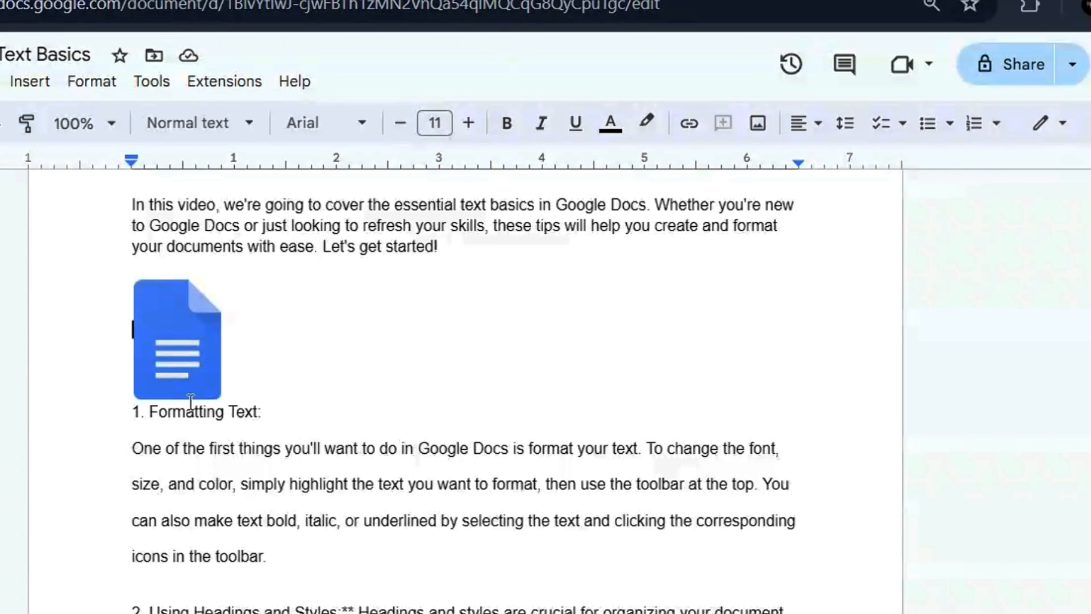
pyautogui.click(135, 414)
pyautogui.moveTo(153, 408); pyautogui.dragTo(273, 557)
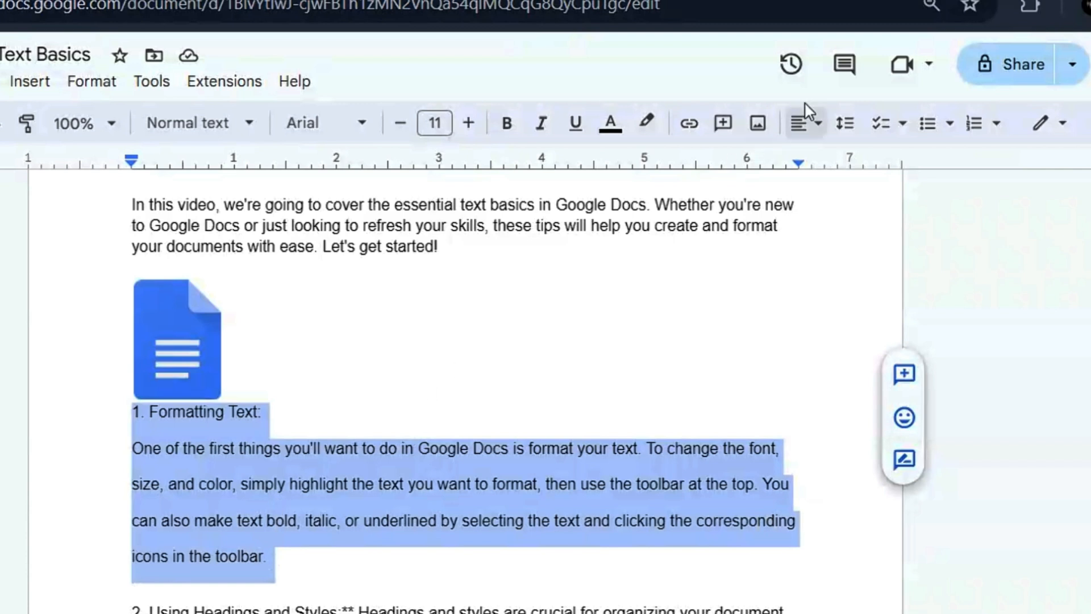
pyautogui.click(851, 131)
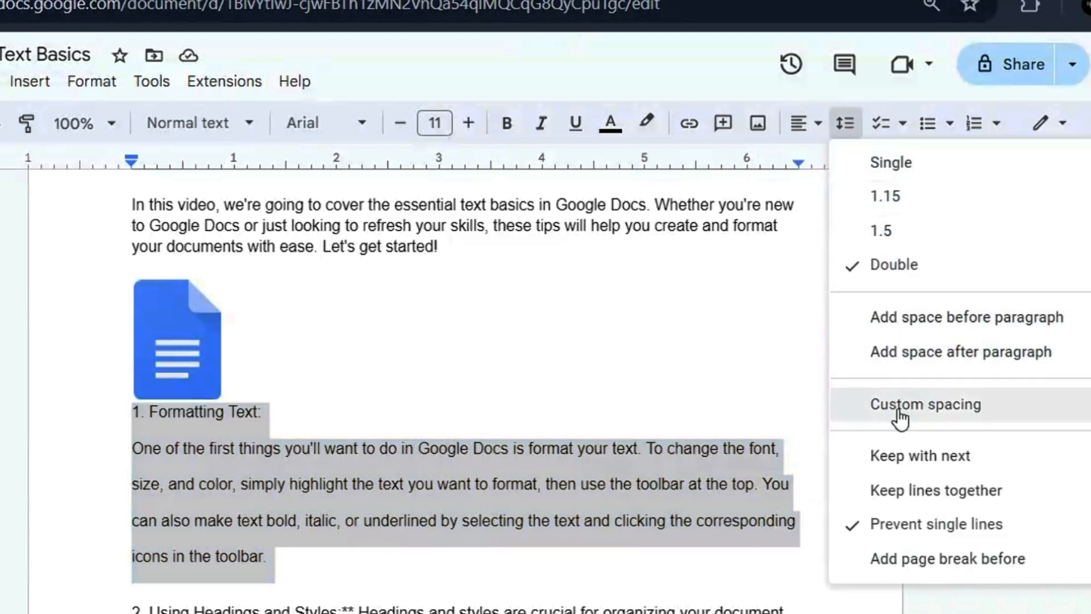
pyautogui.click(975, 318)
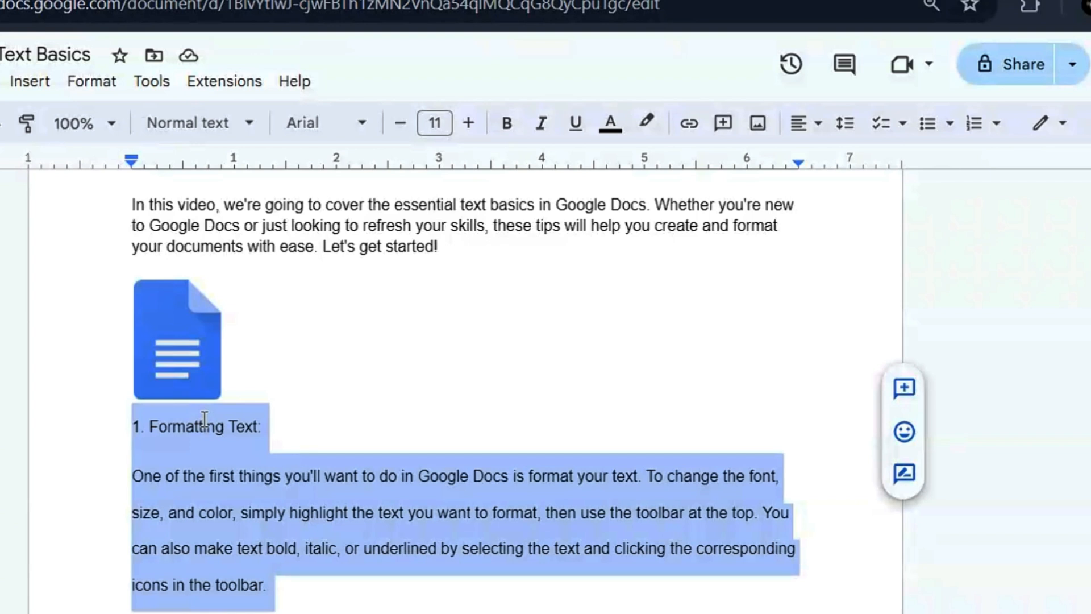
# Step: Undo and redo the added paragraph spacing twice to compare the section with and without it, and deselect the text
pyautogui.hotkey('ctrl', 'z')
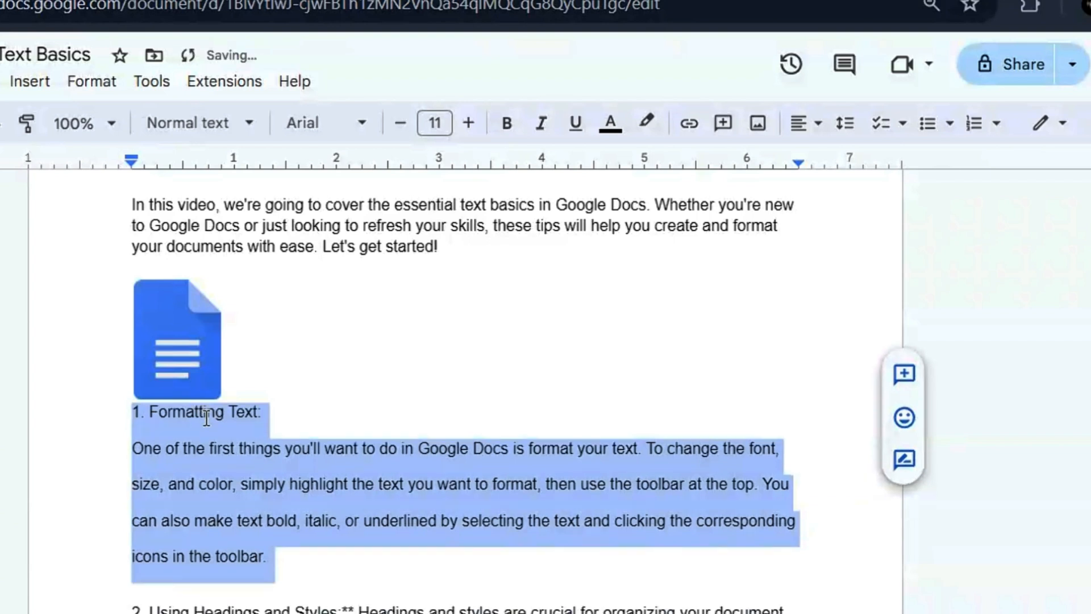
pyautogui.hotkey('ctrl', 'y')
pyautogui.hotkey('ctrl', 'z')
pyautogui.hotkey('ctrl', 'y')
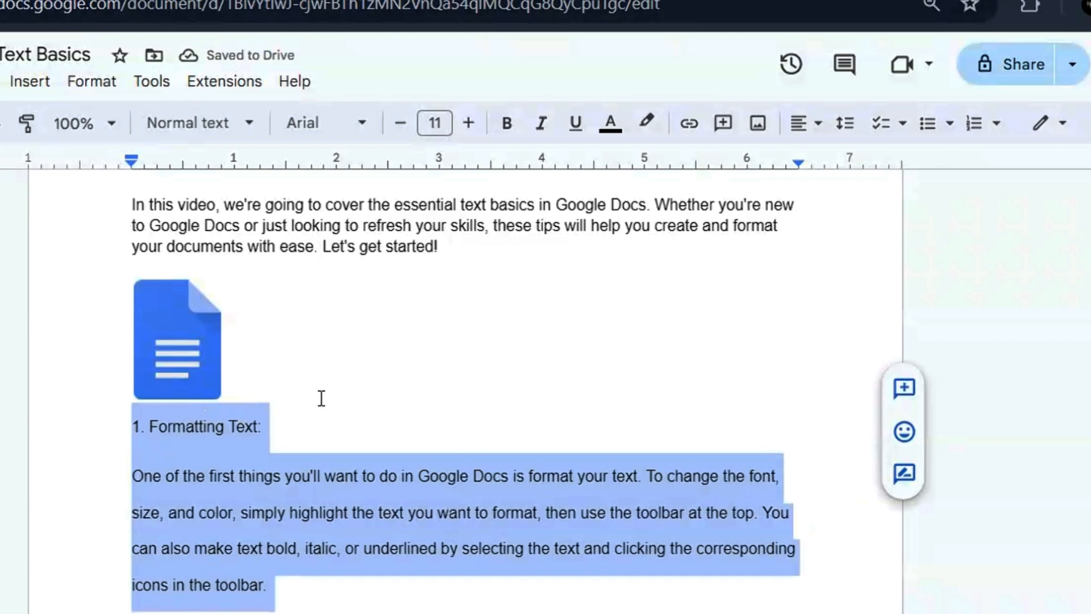
pyautogui.click(429, 351)
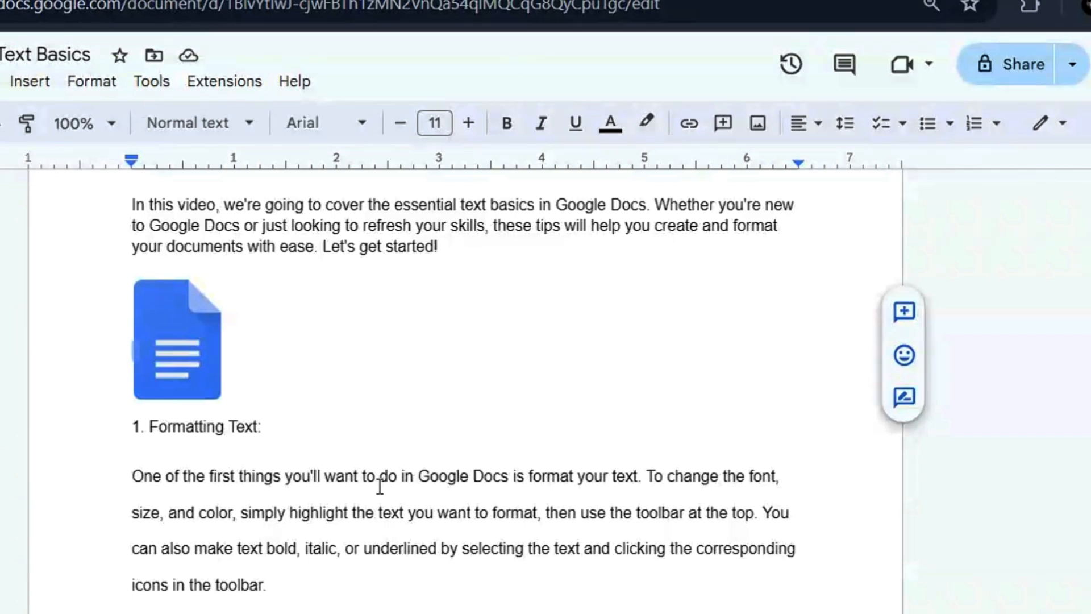
# Step: Try the Title style on the "2. Using Headings and Styles" paragraph and undo it
pyautogui.scroll(-6, 379, 486)
pyautogui.moveTo(135, 316); pyautogui.dragTo(626, 409)
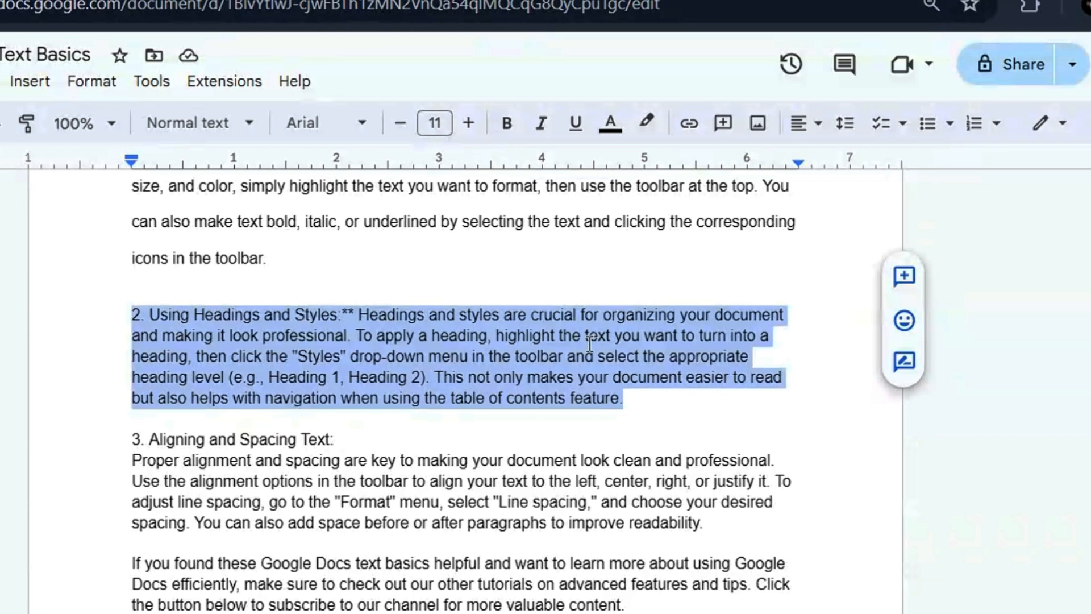
pyautogui.click(246, 126)
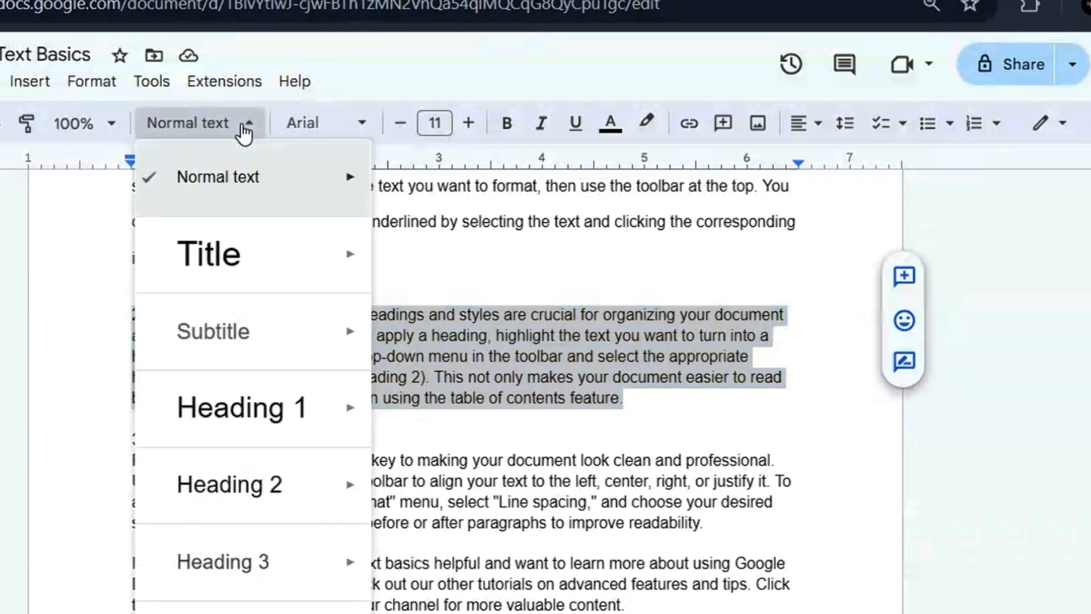
pyautogui.click(251, 261)
pyautogui.scroll(-1, 486, 364)
pyautogui.scroll(5, 487, 363)
pyautogui.hotkey('ctrl', 'z')
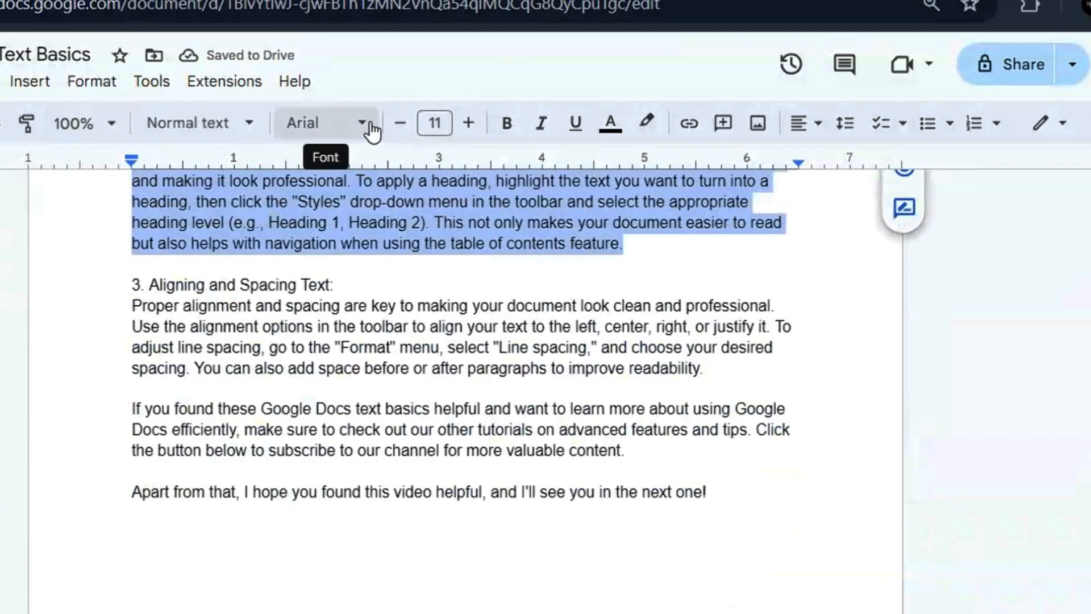
# Step: Change the font of the "2. Using Headings and Styles" paragraph to Pacifico first and switch it to Comfortaa
pyautogui.click(373, 132)
pyautogui.click(359, 315)
pyautogui.scroll(3, 362, 321)
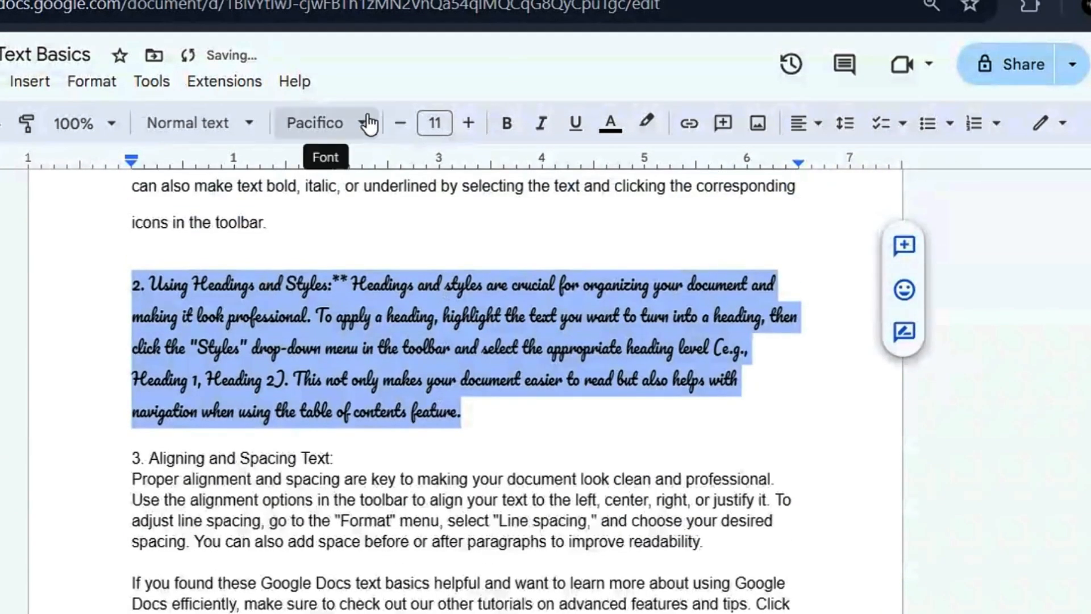
pyautogui.click(368, 124)
pyautogui.click(369, 502)
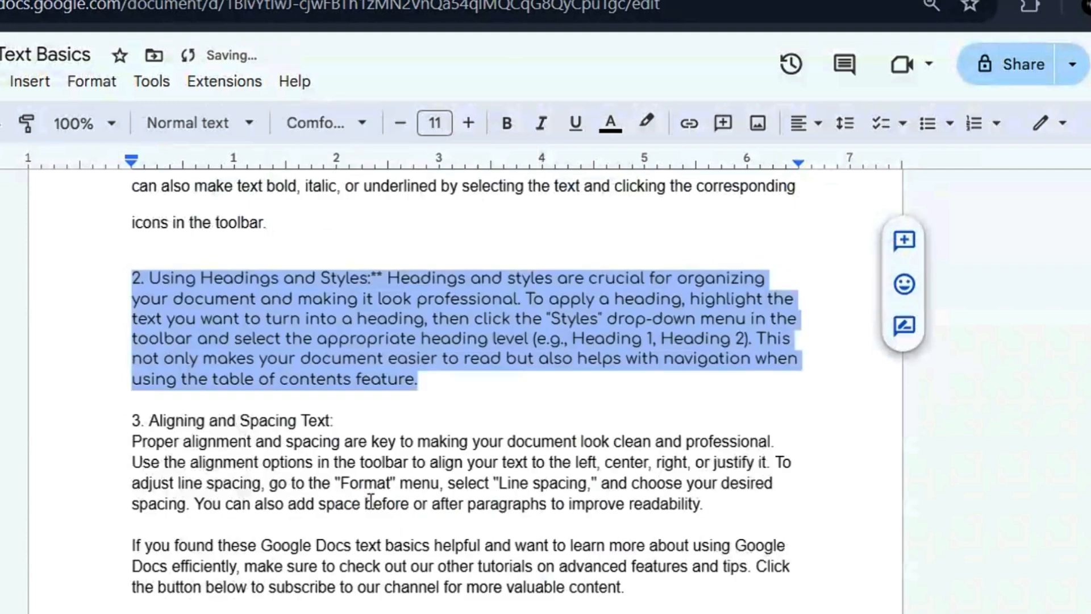
# Step: Add a checklist below the "2. Using Headings and Styles" paragraph with the items Djkhfkjsh, Kjsdfksdn and Ksjfdkhf, and end the list
pyautogui.click(475, 385)
pyautogui.press('Return')
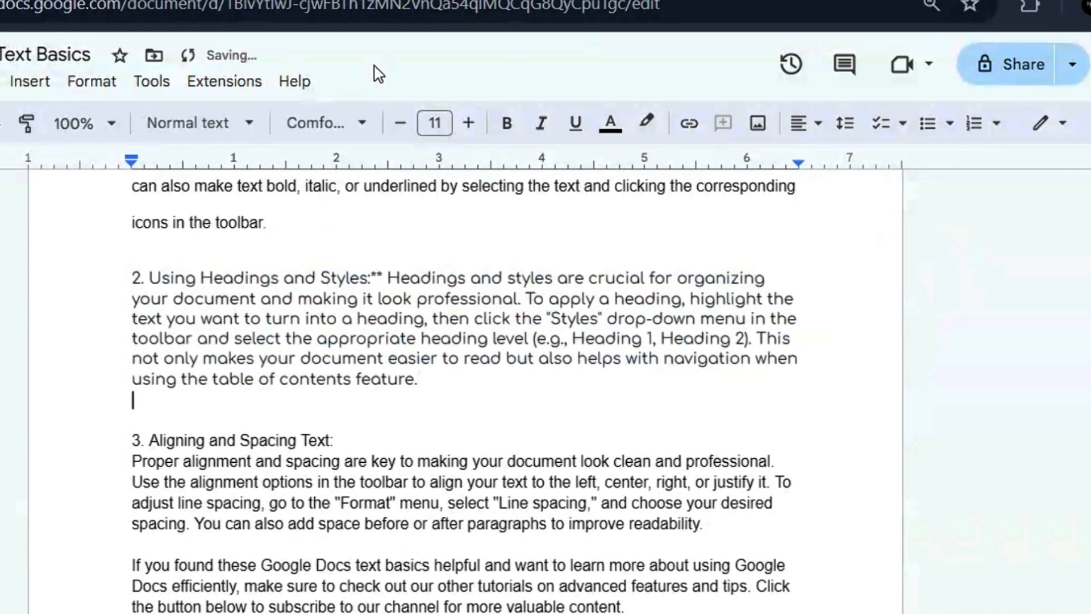
pyautogui.press('Return')
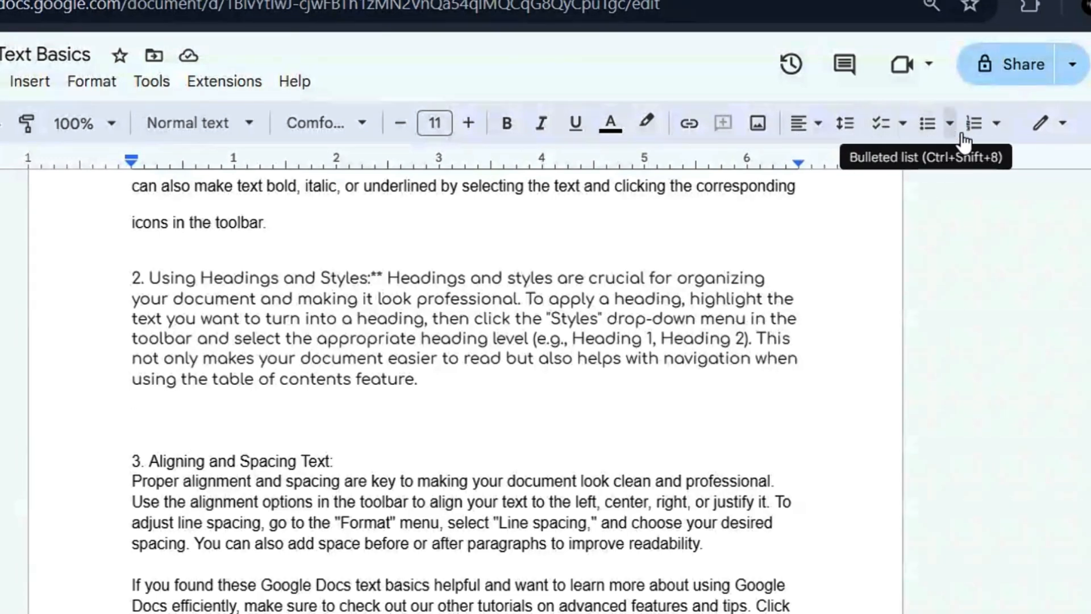
pyautogui.click(881, 127)
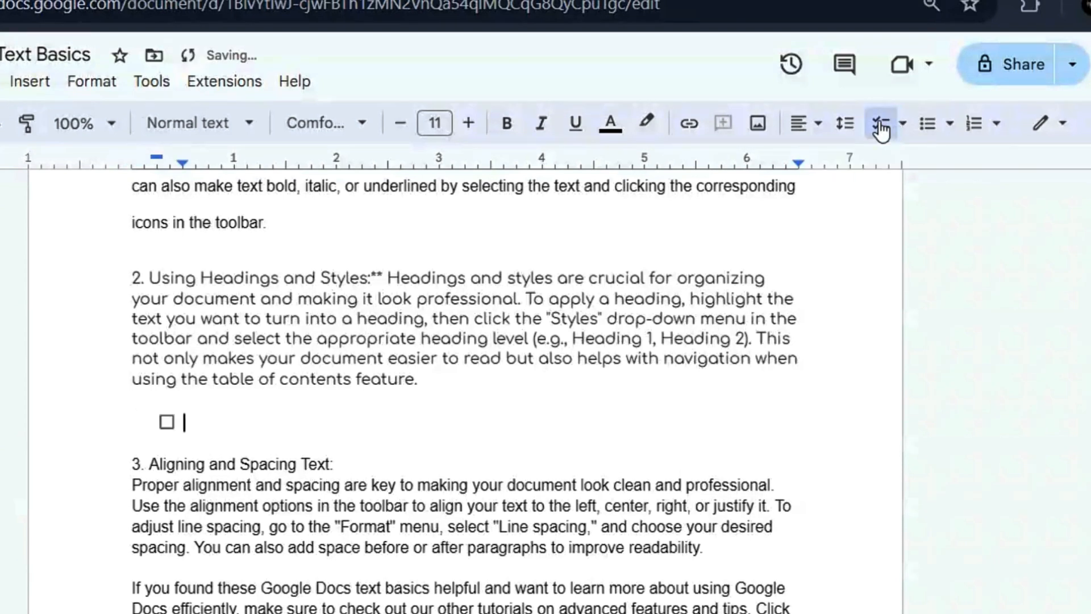
pyautogui.write('djkhfkjsh')
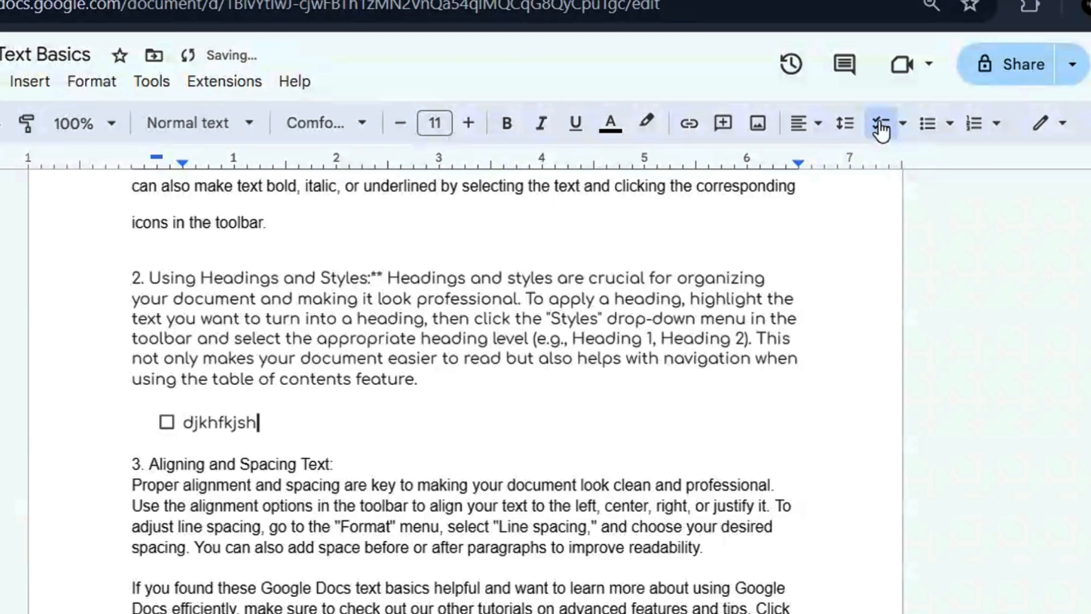
pyautogui.press('Return')
pyautogui.write('kjsdfksdn')
pyautogui.press('Return')
pyautogui.write('ksjfdkhf')
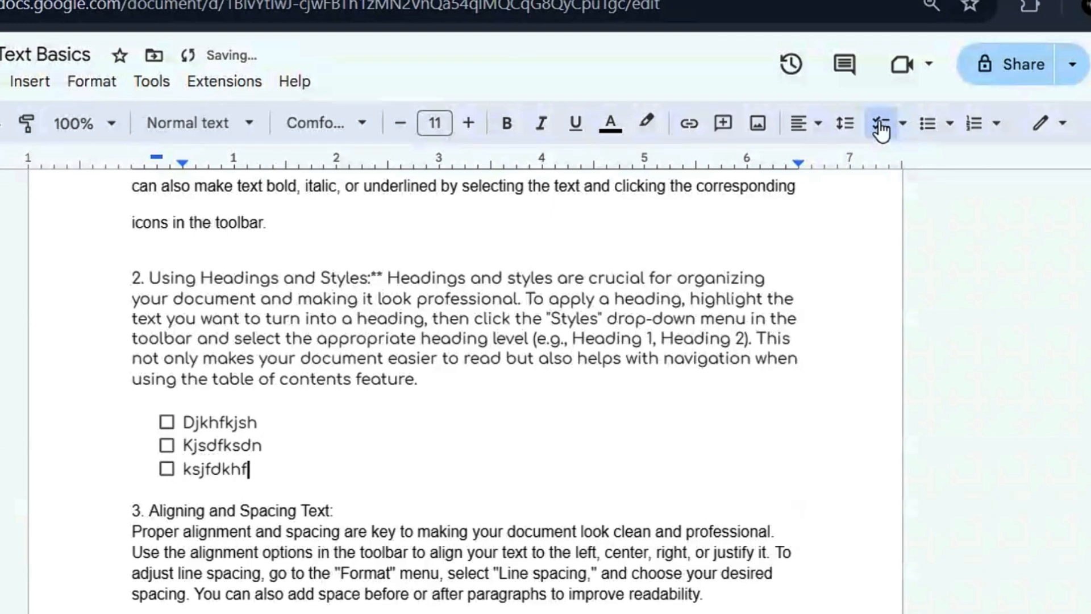
pyautogui.press('Return')
pyautogui.press('Return')
pyautogui.press('Return')
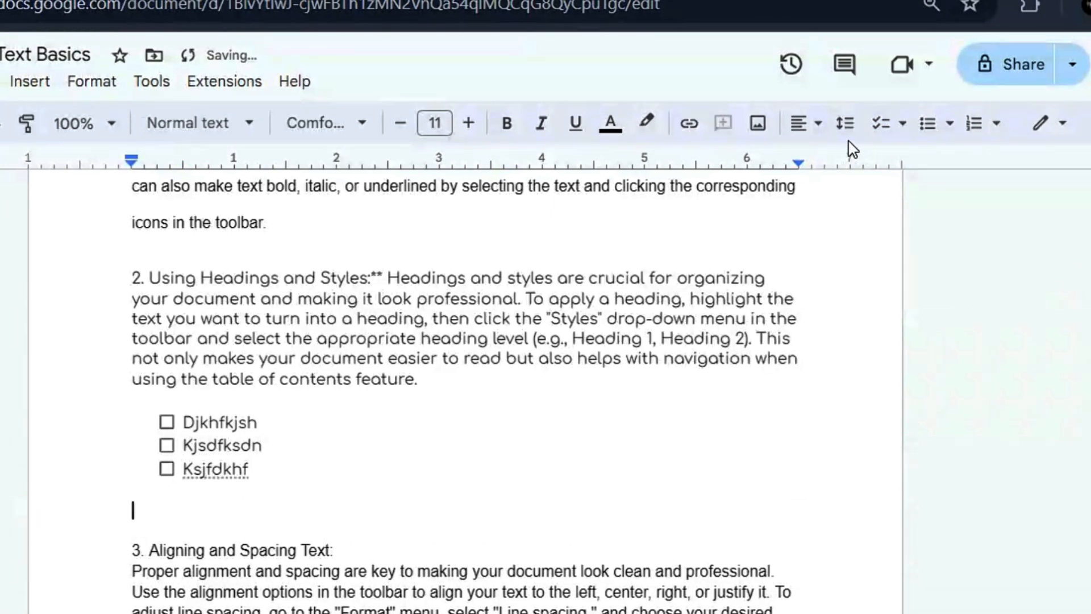
# Step: Add a bulleted list below the checklist with the items Kjsfhkdhfskj, Jfssj and dfakjdkfh, and convert it to a numbered list
pyautogui.click(927, 136)
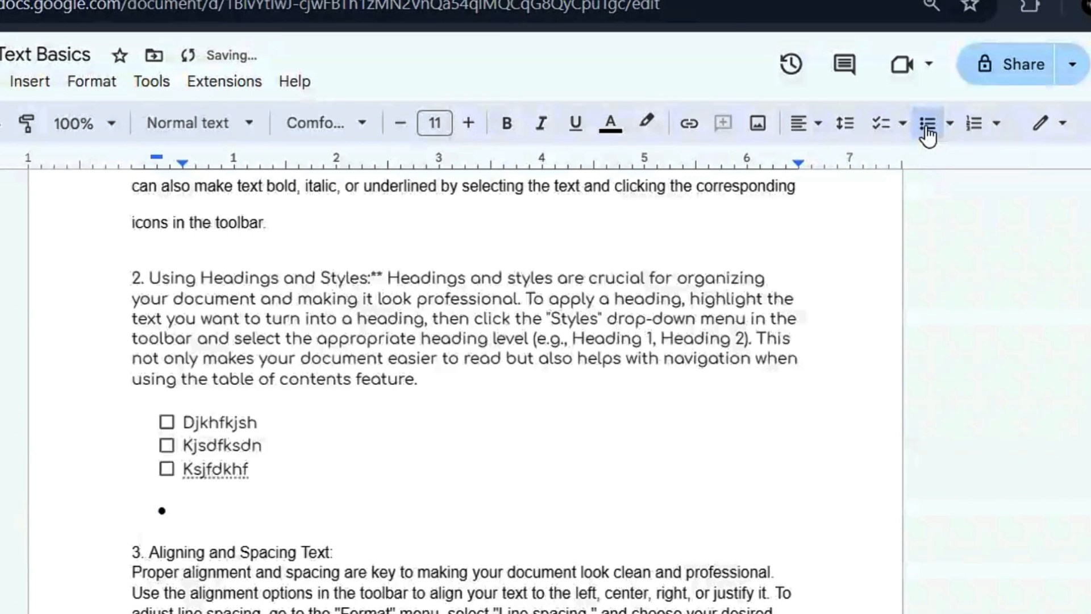
pyautogui.write('kjsfhkdhfskj')
pyautogui.press('Return')
pyautogui.write('jfssj')
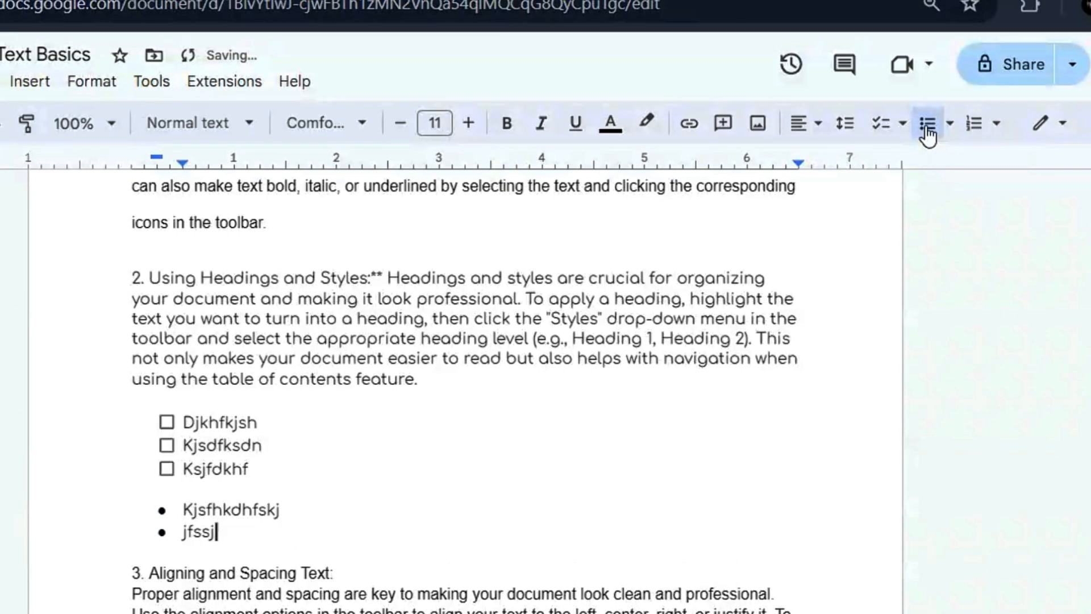
pyautogui.press('Return')
pyautogui.write('dfakjdkfh')
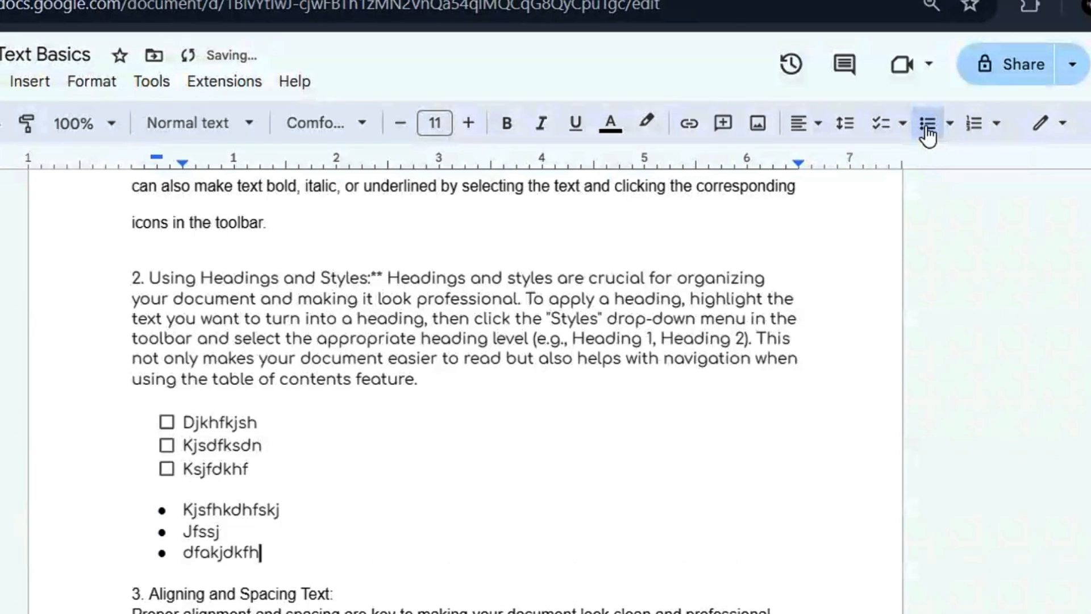
pyautogui.click(976, 124)
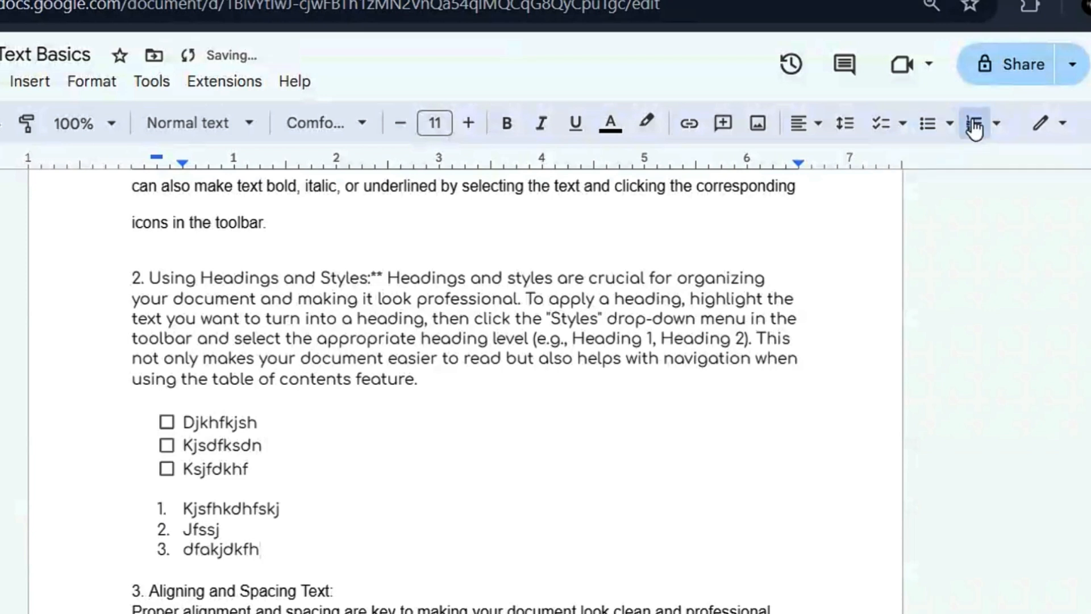
# Step: Convert the checklist to a bulleted list and the numbered list below it to a checklist, and deselect the text
pyautogui.moveTo(264, 476); pyautogui.dragTo(190, 432)
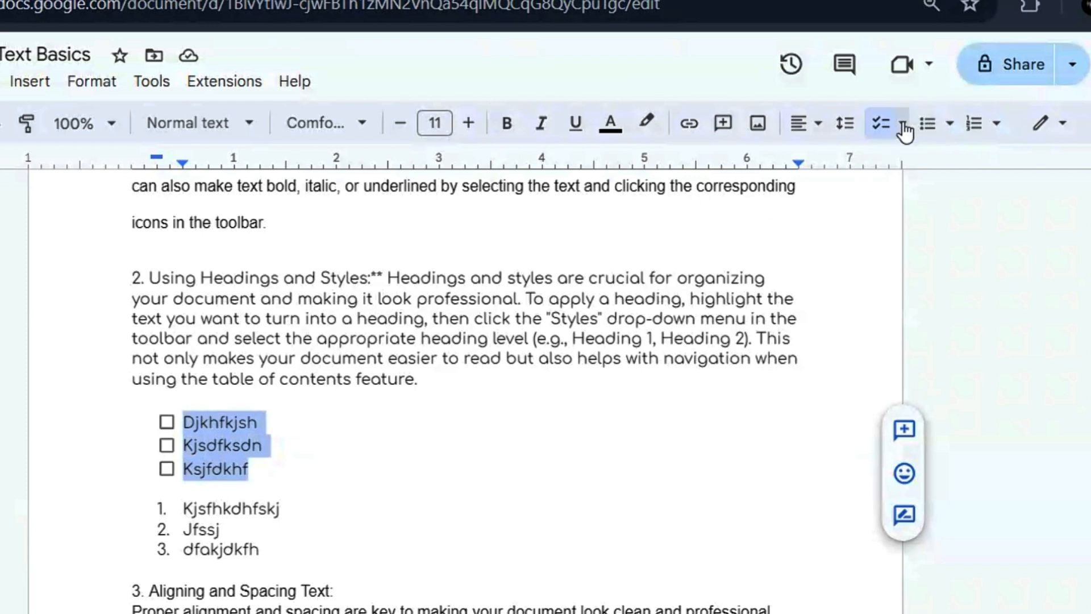
pyautogui.click(928, 123)
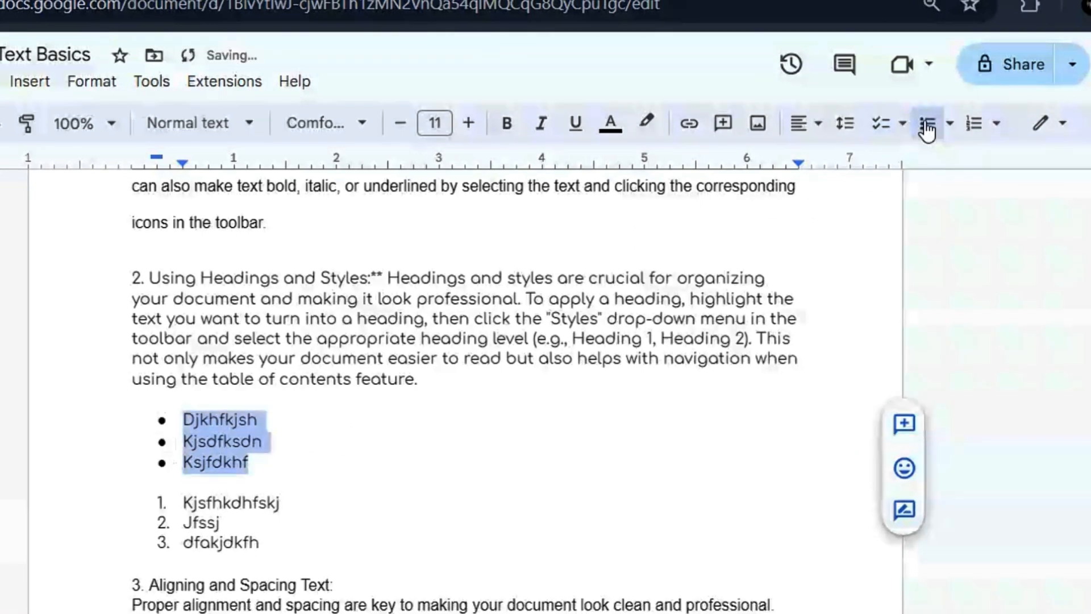
pyautogui.moveTo(271, 551); pyautogui.dragTo(162, 501)
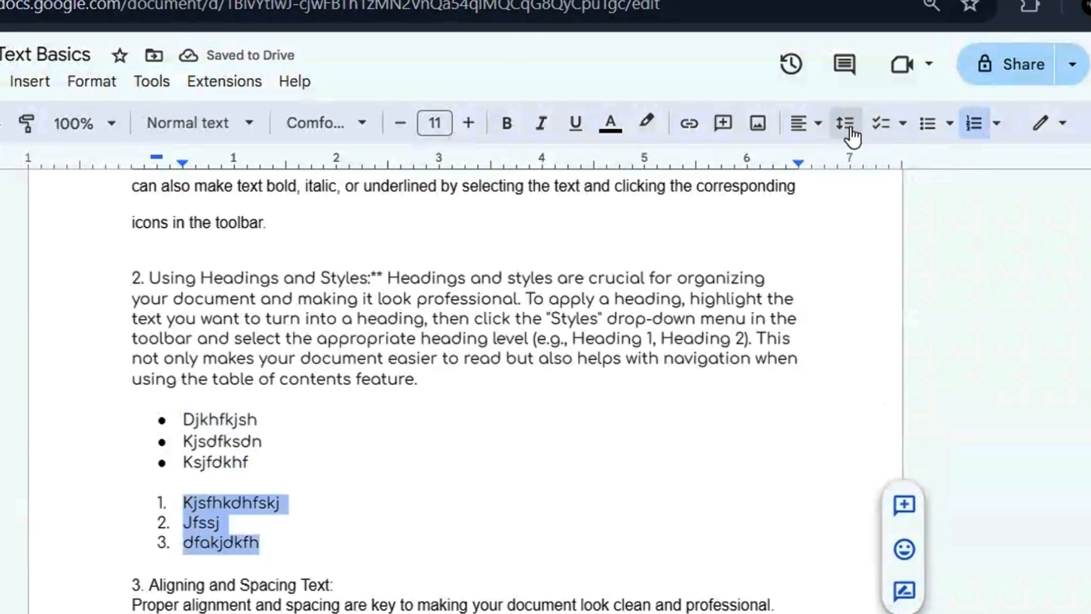
pyautogui.click(882, 131)
pyautogui.click(364, 553)
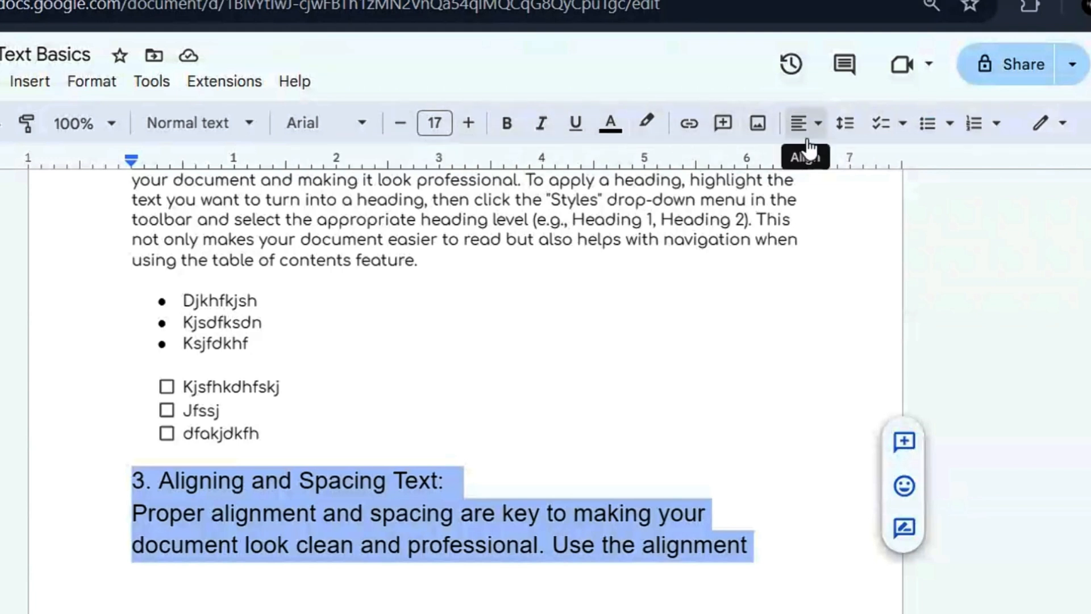
pyautogui.scroll(8, 349, 357)
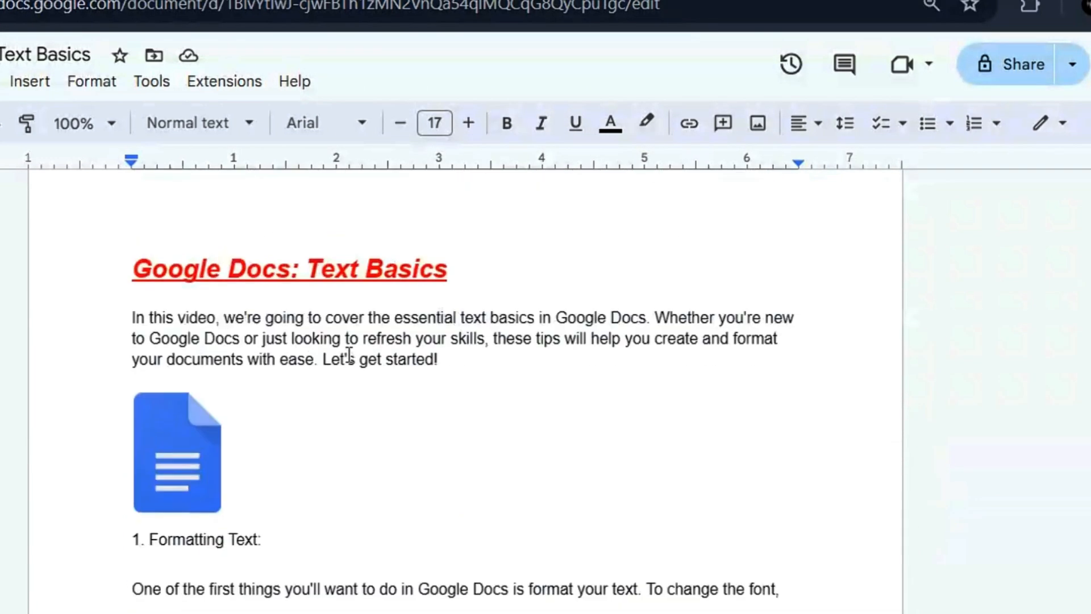
pyautogui.tripleClick(217, 328)
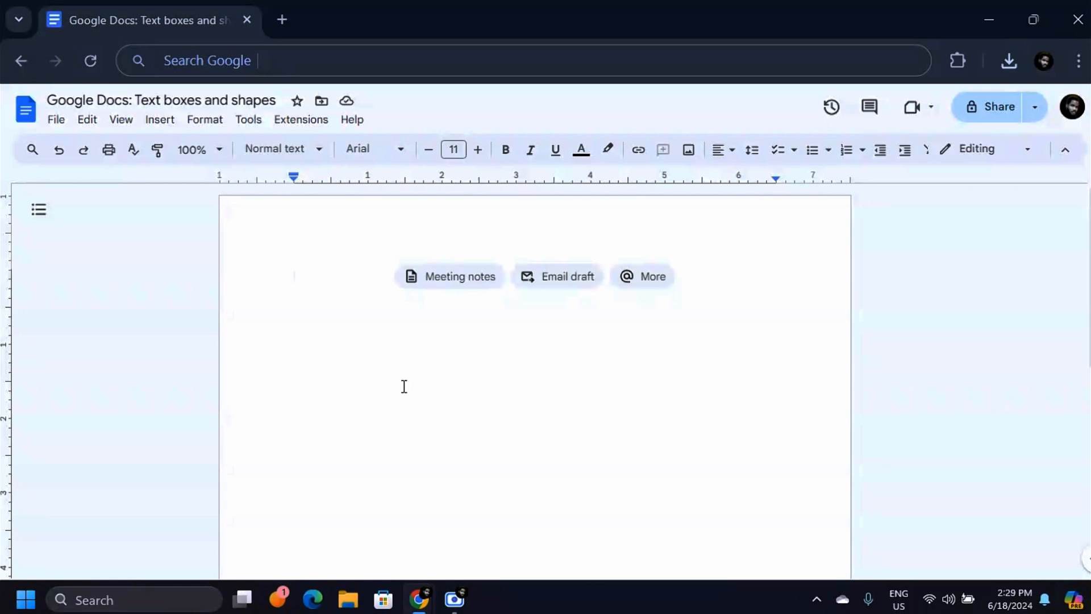
# Step: Start a new drawing in the "Google Docs: Text boxes and shapes" document and dismiss the hidden-controls notice
pyautogui.click(171, 126)
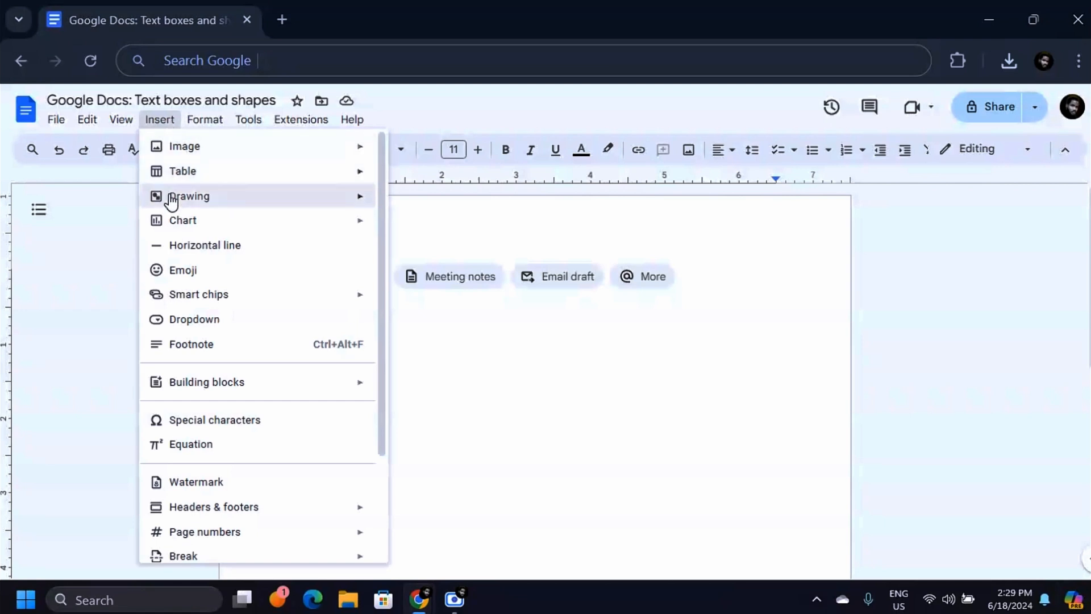
pyautogui.moveTo(189, 203)
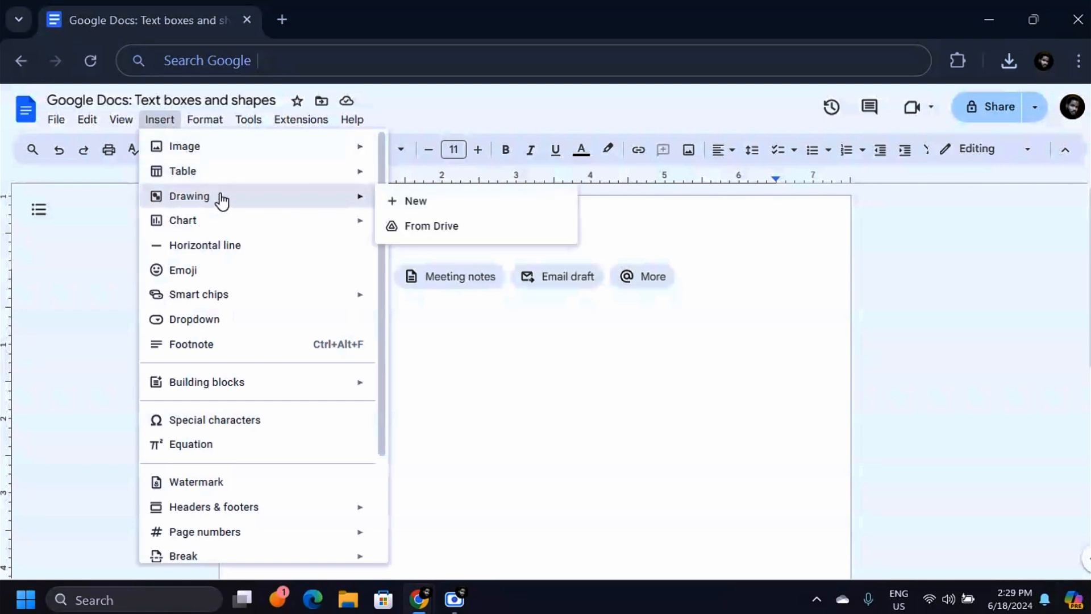
pyautogui.click(425, 203)
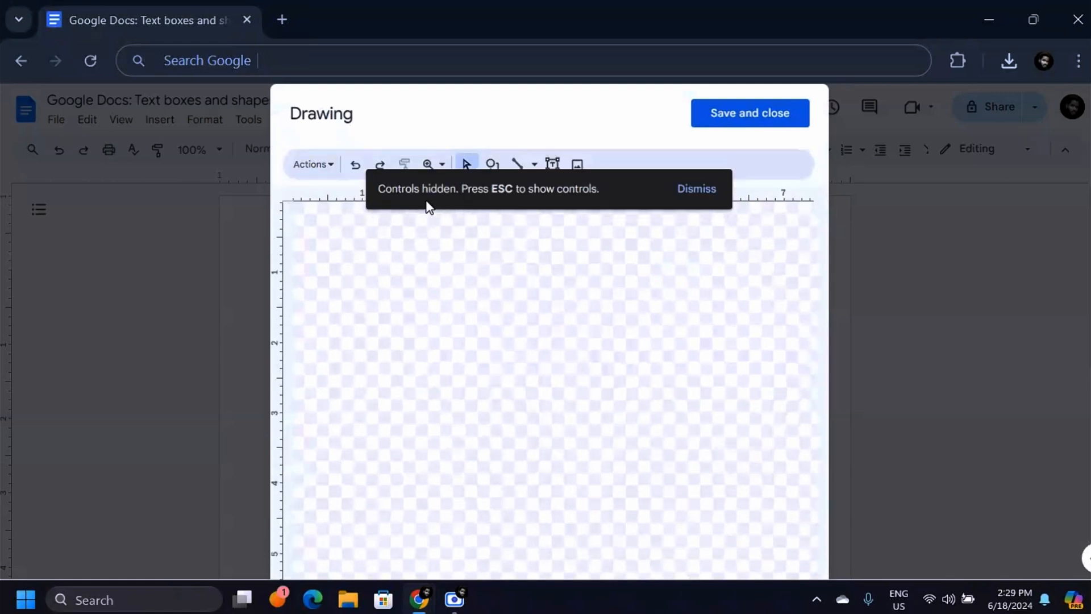
pyautogui.click(700, 192)
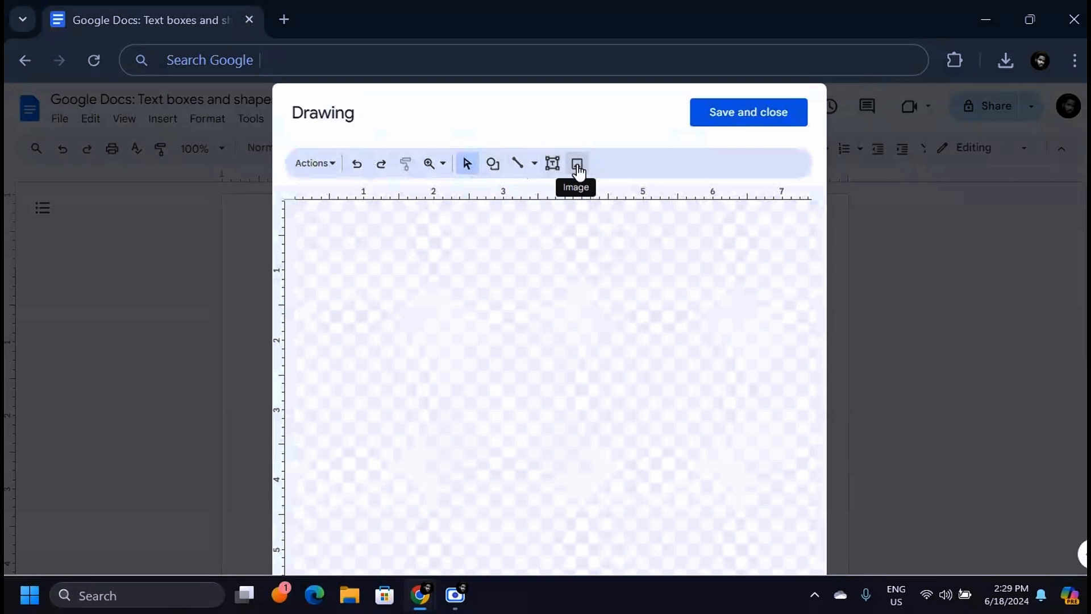
# Step: Look through the line and shape types, and draw an up arrow about 1.4 by 1.7 inches near the middle of the canvas
pyautogui.click(535, 164)
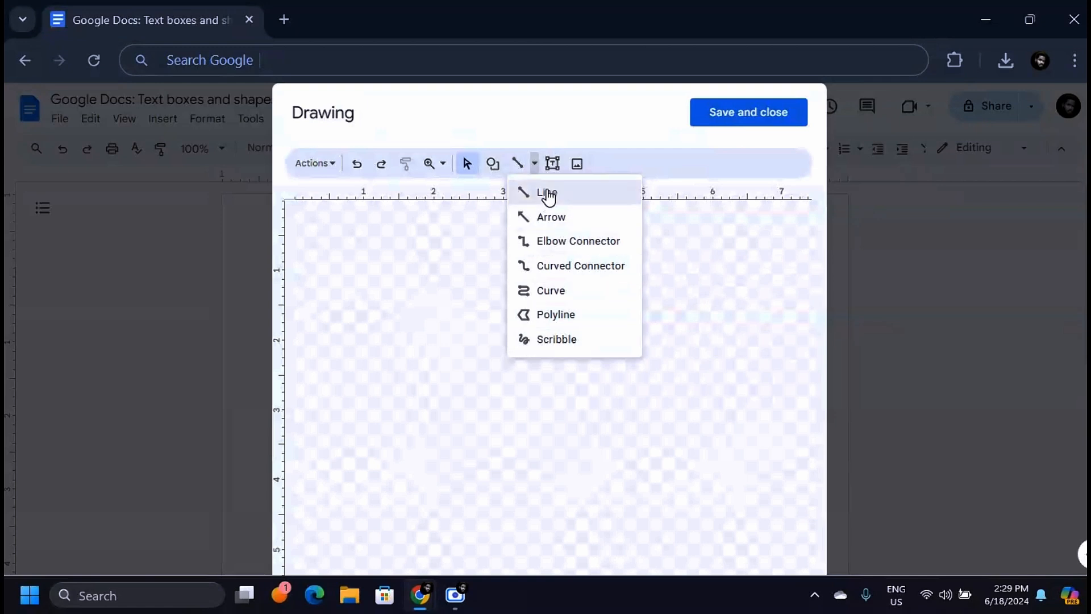
pyautogui.click(492, 165)
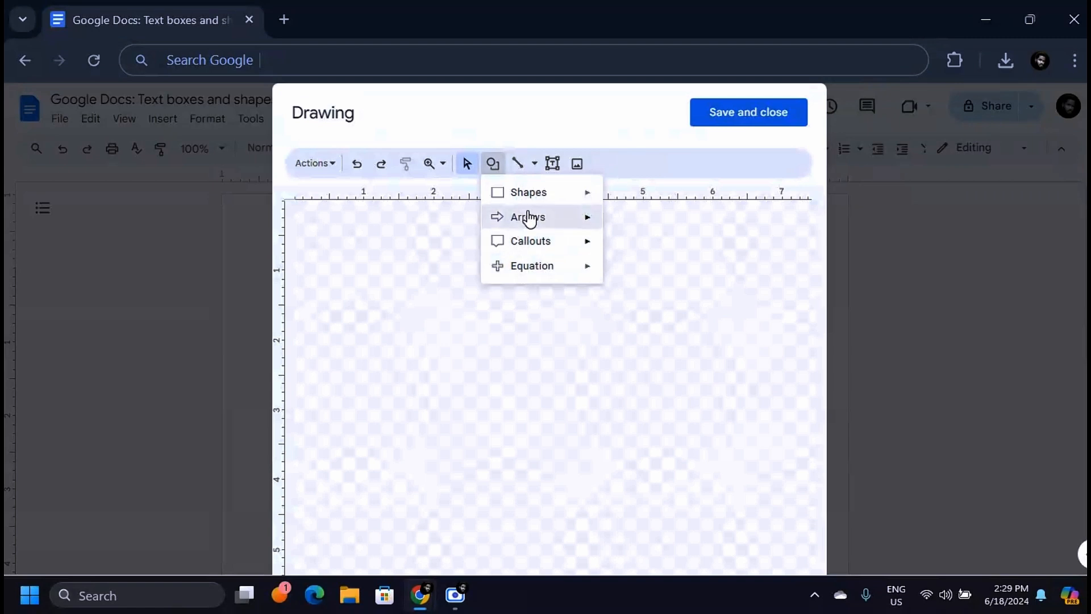
pyautogui.moveTo(545, 200)
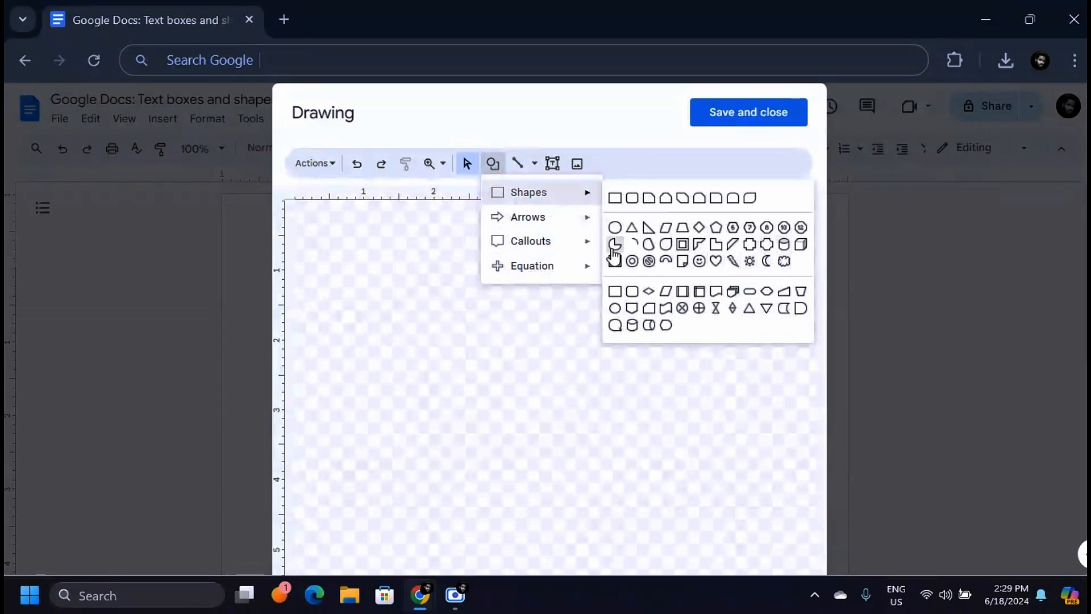
pyautogui.moveTo(533, 222)
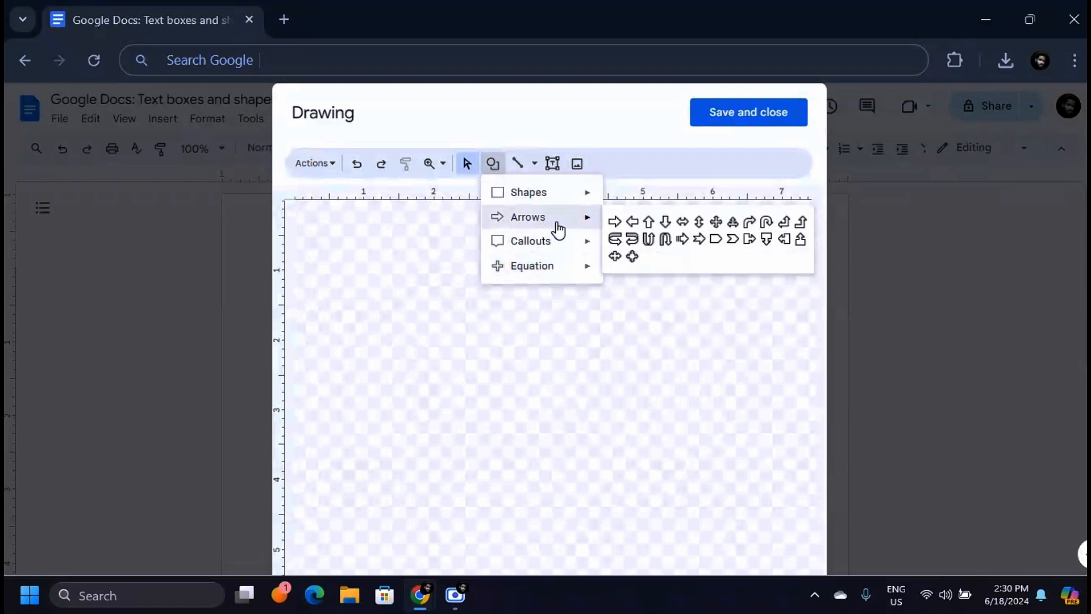
pyautogui.click(648, 222)
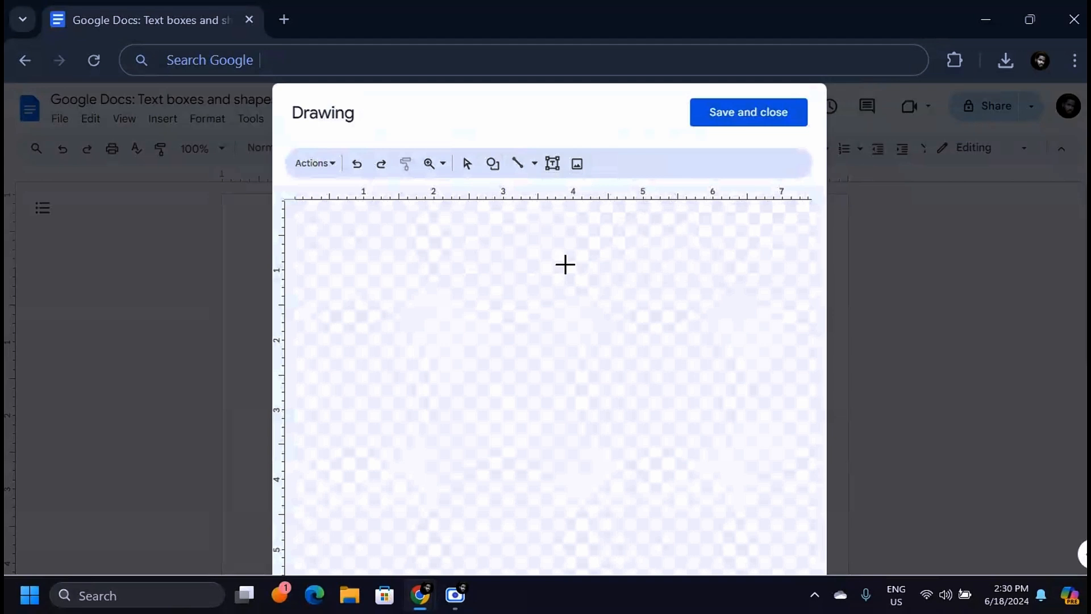
pyautogui.moveTo(391, 258); pyautogui.dragTo(492, 341)
pyautogui.moveTo(433, 312); pyautogui.dragTo(567, 387)
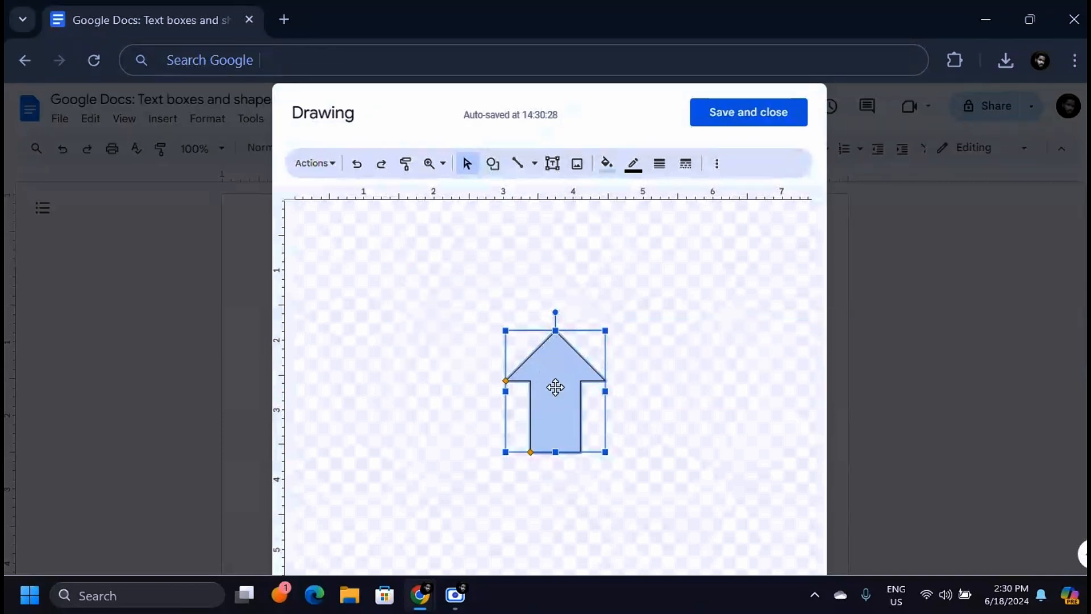
# Step: Try red and blue fills on the up arrow, settle on yellow, and move the arrow slightly higher on the canvas
pyautogui.click(607, 172)
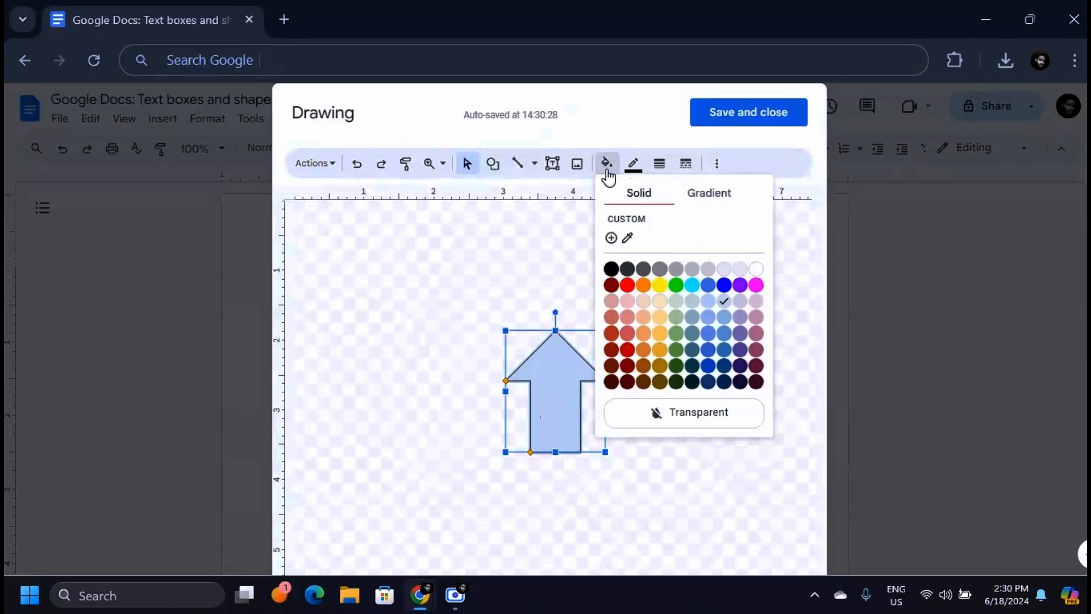
pyautogui.click(627, 285)
pyautogui.moveTo(545, 411); pyautogui.dragTo(549, 348)
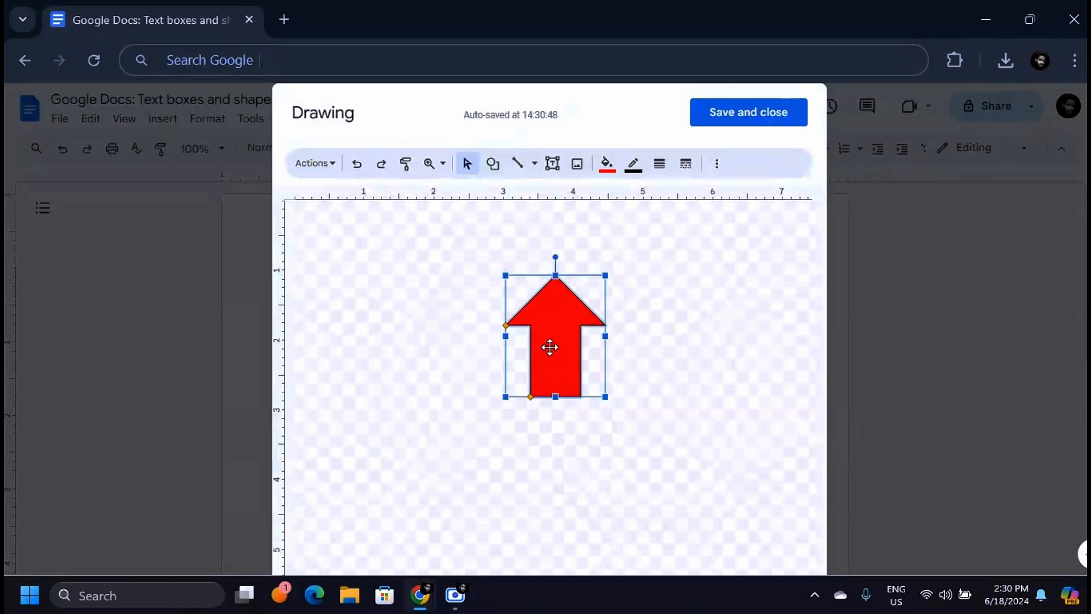
pyautogui.click(606, 166)
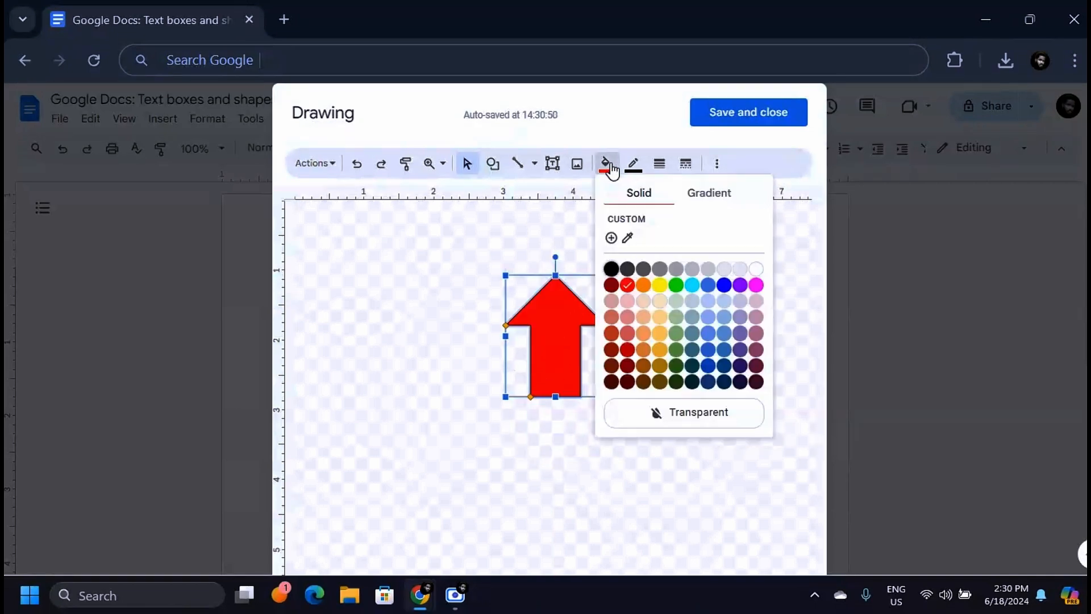
pyautogui.click(724, 285)
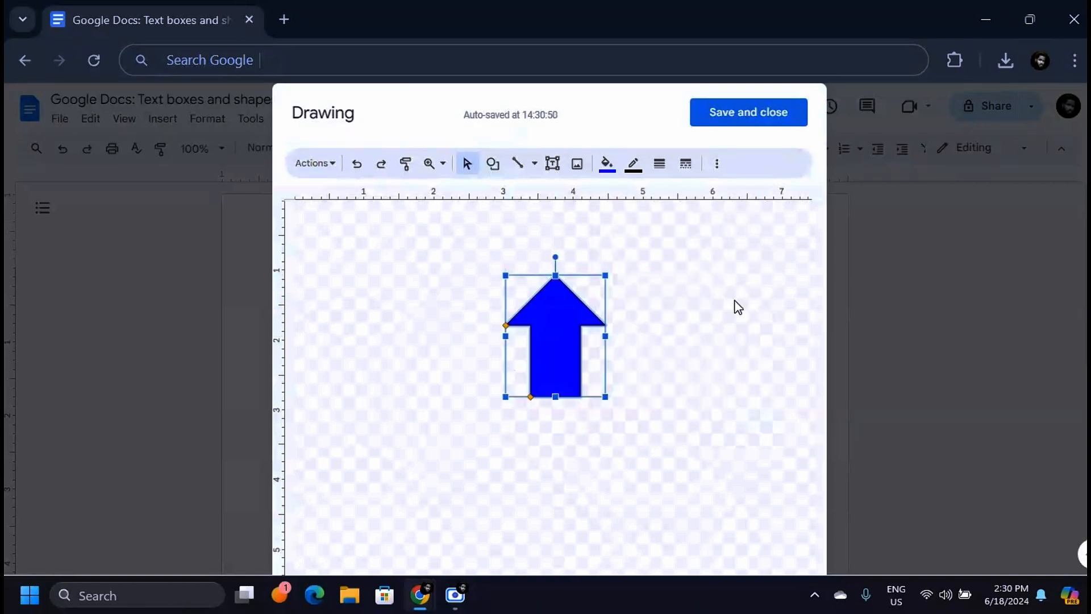
pyautogui.click(606, 164)
pyautogui.click(660, 284)
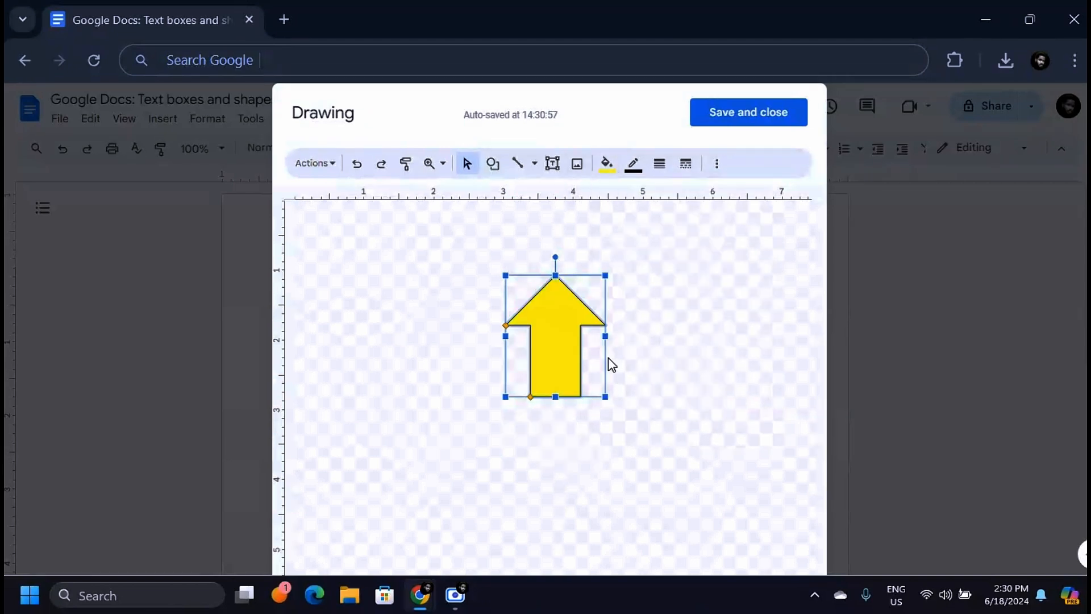
# Step: Try dark blue and red borders on the yellow arrow and settle on a dark red border colour
pyautogui.click(634, 168)
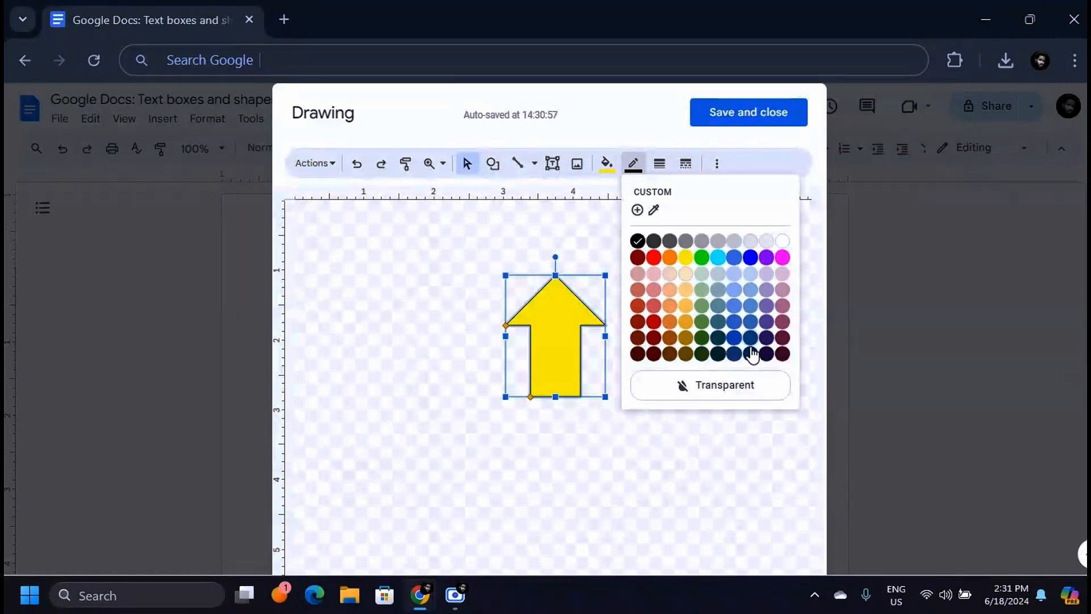
pyautogui.click(734, 339)
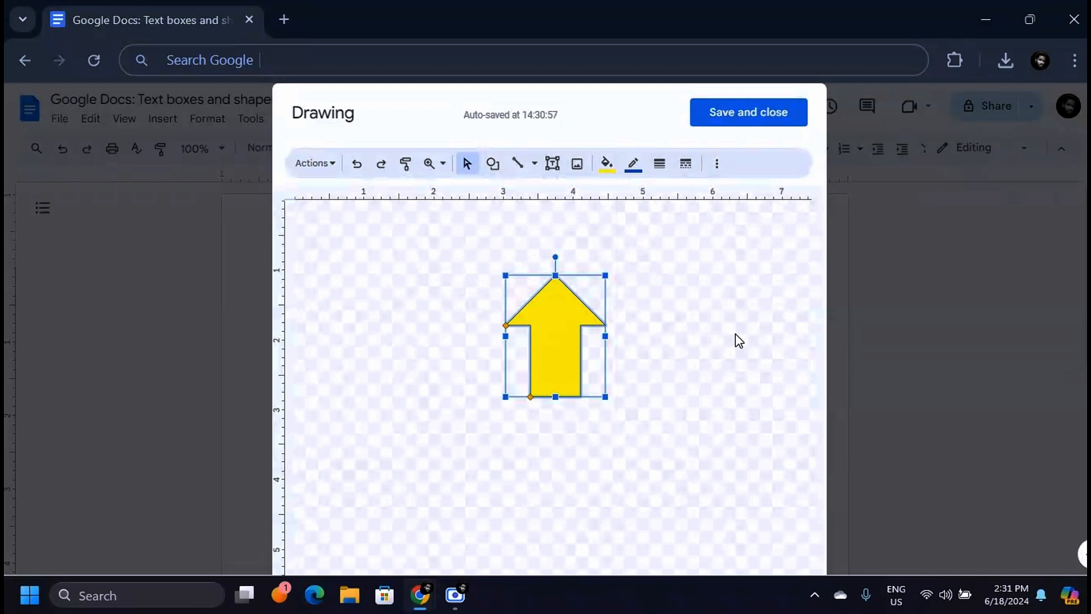
pyautogui.click(633, 165)
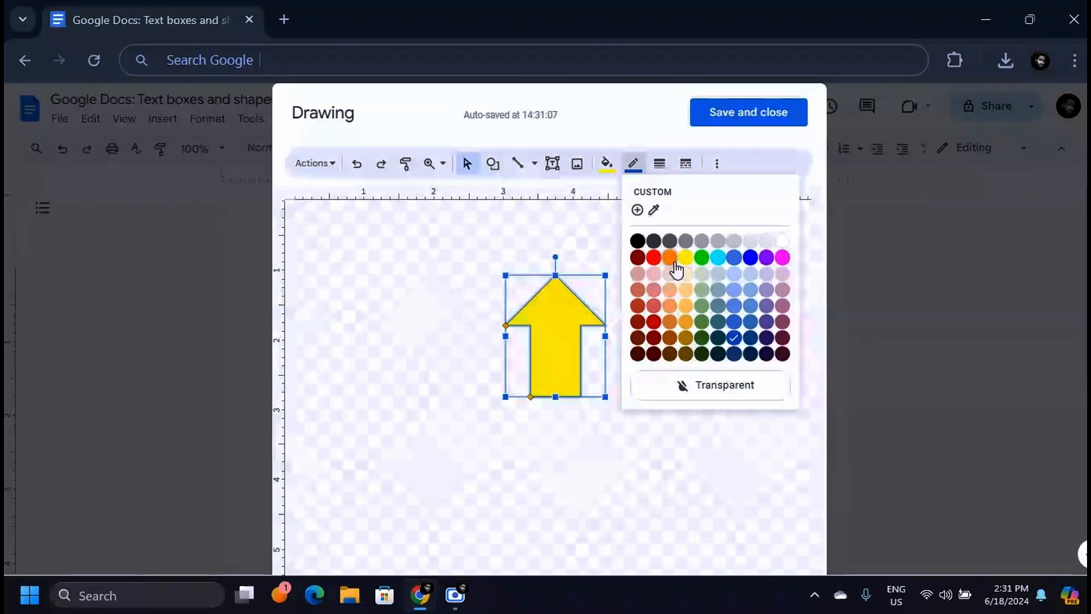
pyautogui.click(655, 259)
pyautogui.click(633, 165)
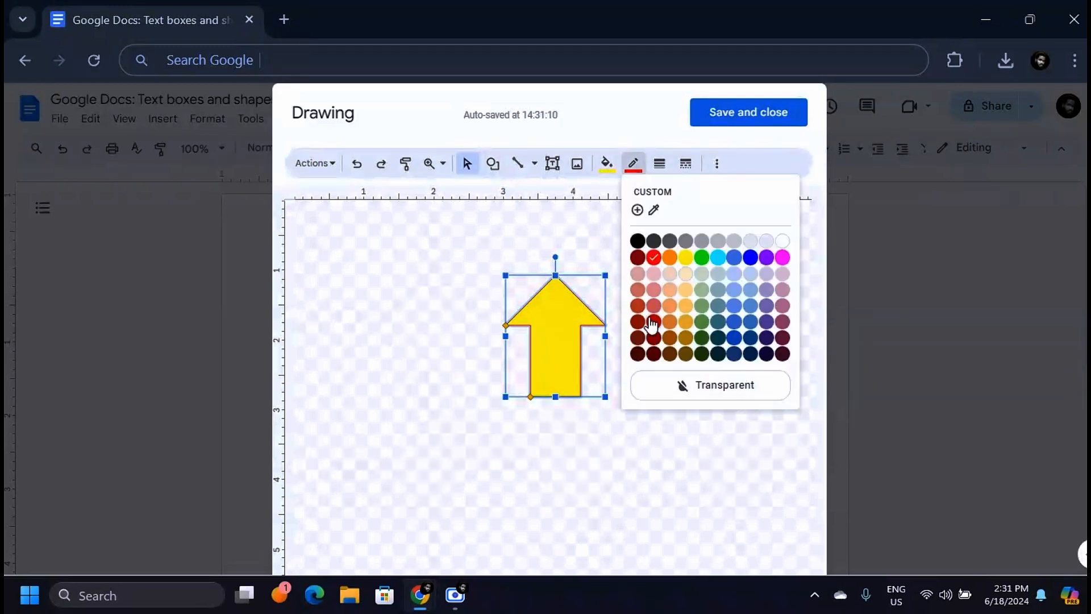
pyautogui.click(656, 334)
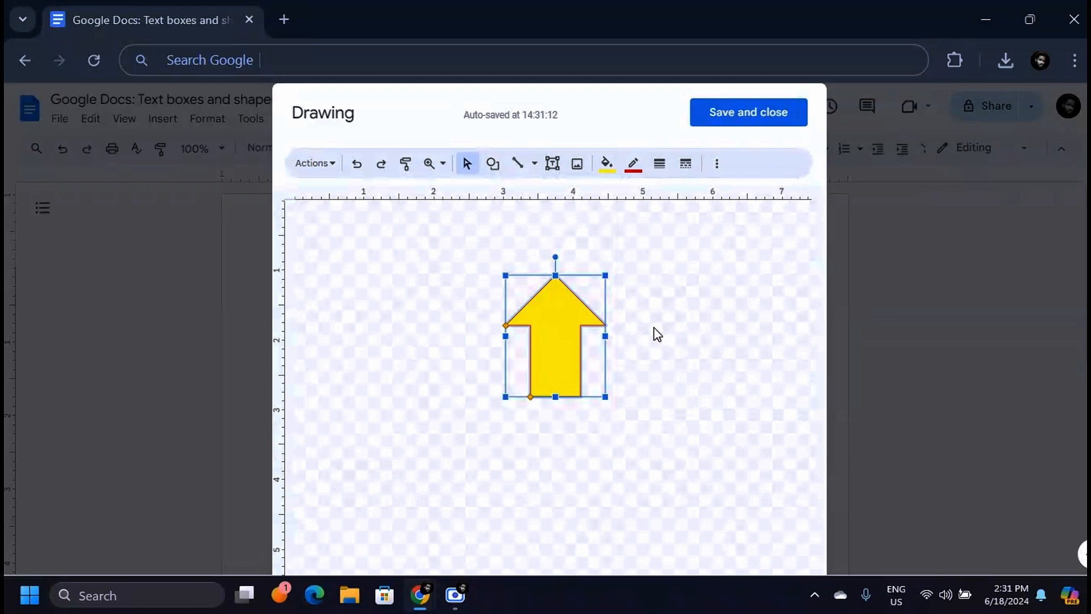
# Step: Reposition the yellow arrow on the left side of the drawing canvas, near the 2-inch mark of the horizontal ruler
pyautogui.moveTo(553, 324); pyautogui.dragTo(558, 346)
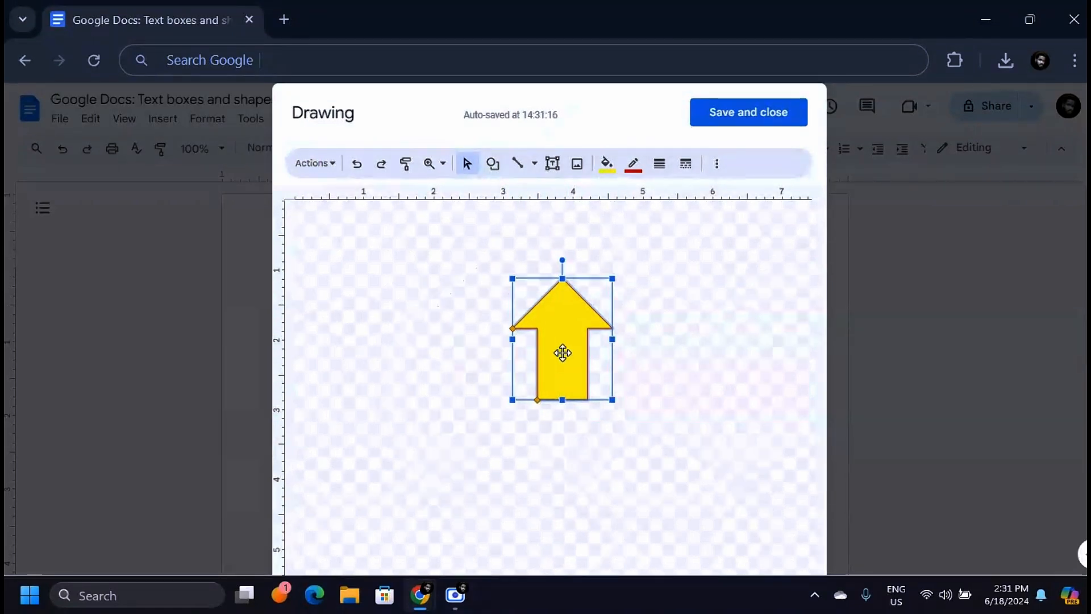
pyautogui.moveTo(562, 351); pyautogui.dragTo(590, 362)
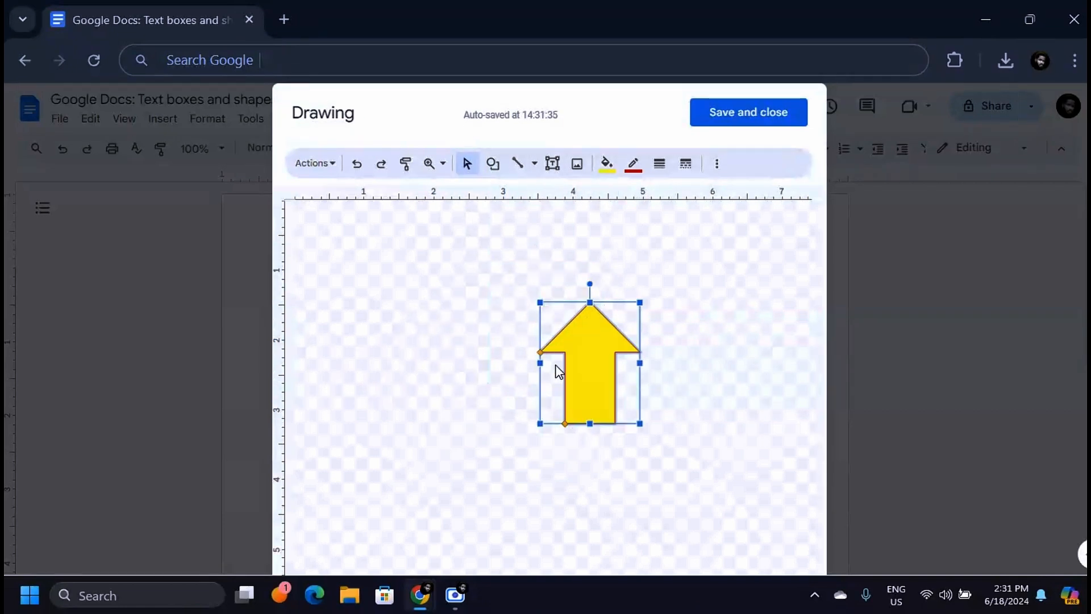
pyautogui.moveTo(586, 356); pyautogui.dragTo(428, 374)
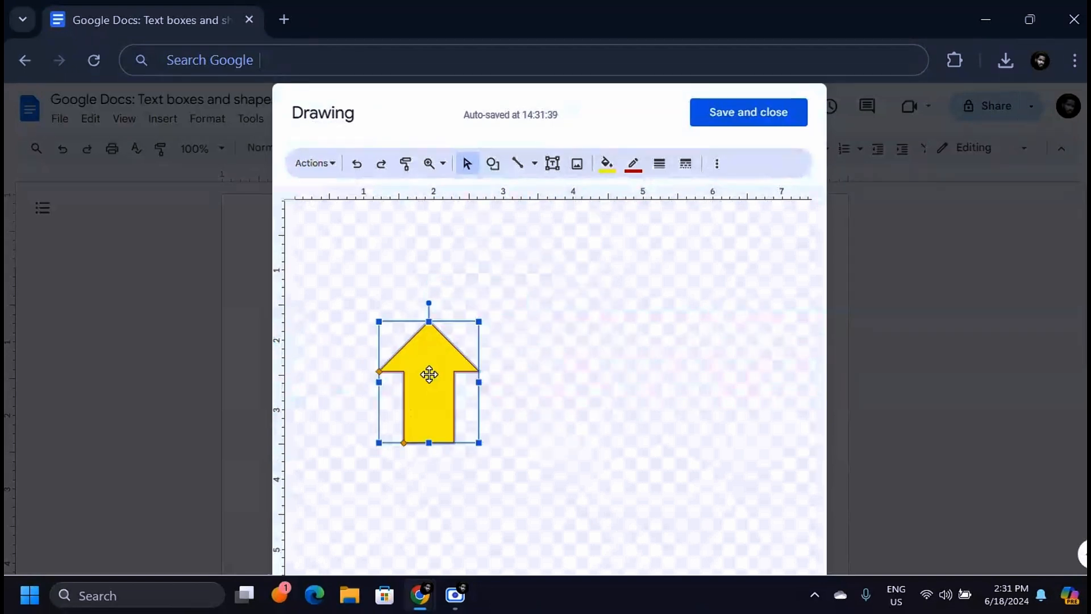
# Step: Draw a large closed tick-like shape with the Curve tool to the right of the yellow arrow
pyautogui.click(534, 164)
pyautogui.click(548, 291)
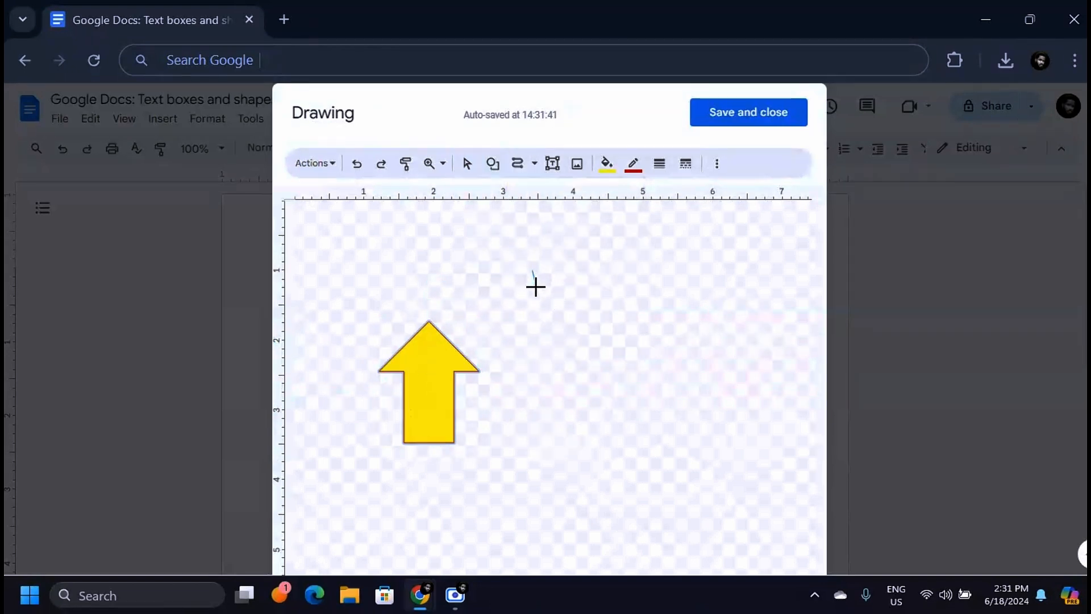
pyautogui.click(543, 444)
pyautogui.click(741, 315)
pyautogui.click(605, 374)
pyautogui.click(601, 244)
pyautogui.click(531, 267)
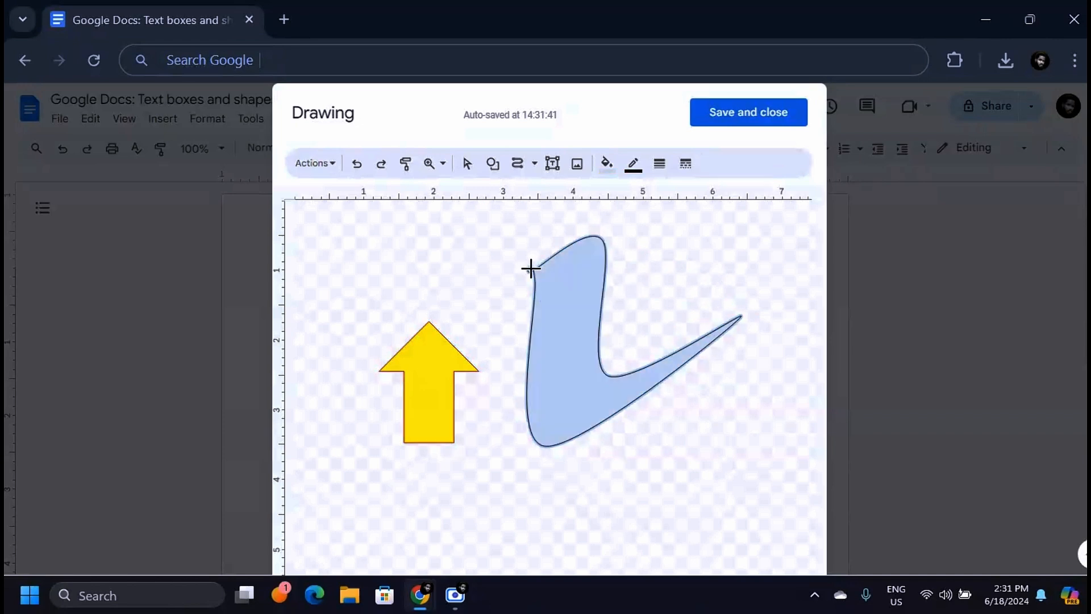
# Step: Draw a smaller closed curve shape above the yellow arrow
pyautogui.click(376, 248)
pyautogui.click(487, 293)
pyautogui.click(512, 215)
pyautogui.click(449, 255)
pyautogui.click(374, 248)
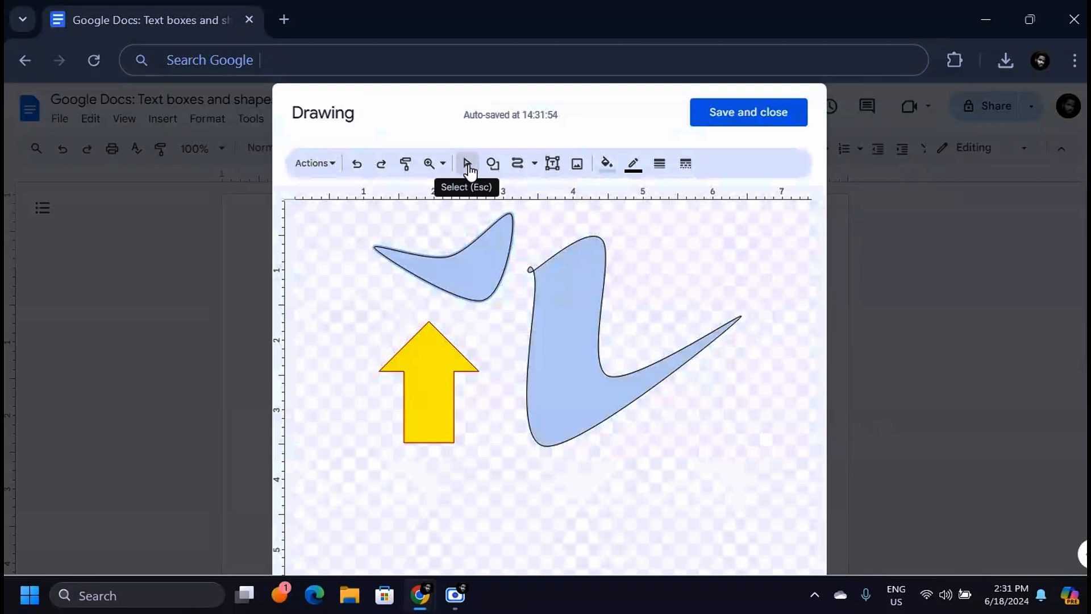
# Step: Move the large curve shape down beside the arrow and the small curve shape to the right of its upper part
pyautogui.click(467, 166)
pyautogui.moveTo(479, 281); pyautogui.dragTo(415, 298)
pyautogui.click(587, 349)
pyautogui.moveTo(587, 348); pyautogui.dragTo(516, 480)
pyautogui.click(411, 283)
pyautogui.moveTo(410, 283); pyautogui.dragTo(643, 418)
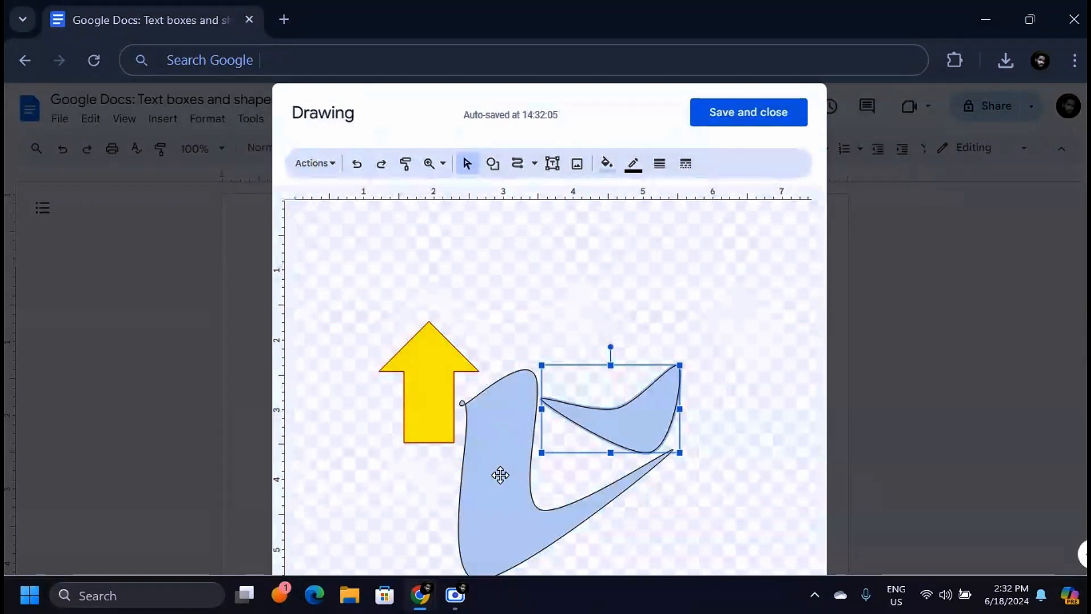
# Step: Fill the large curve shape with yellow and the small curve shape with dark grey
pyautogui.click(506, 453)
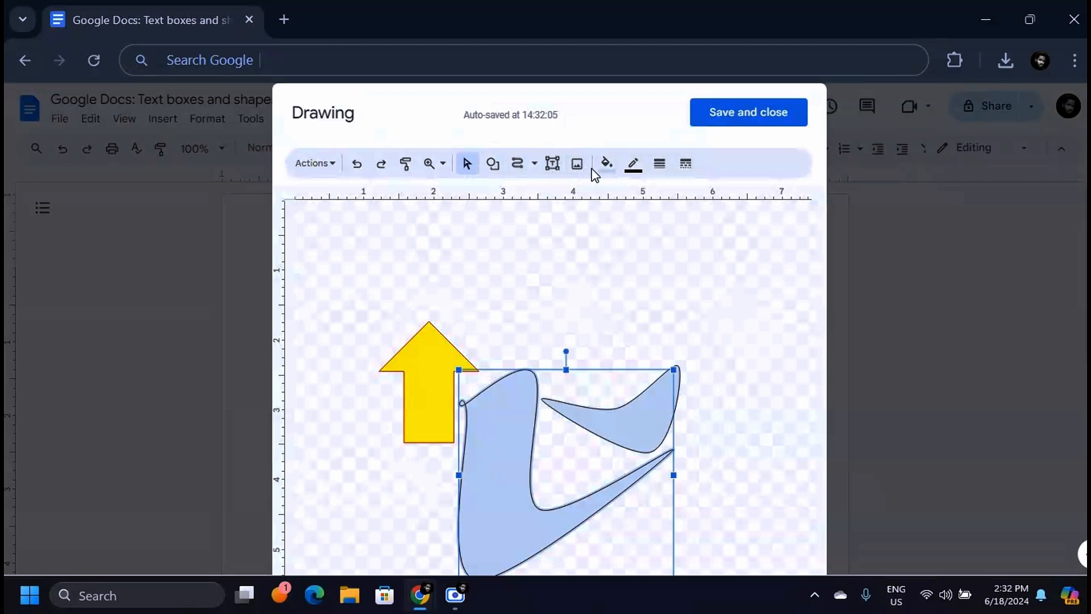
pyautogui.click(607, 166)
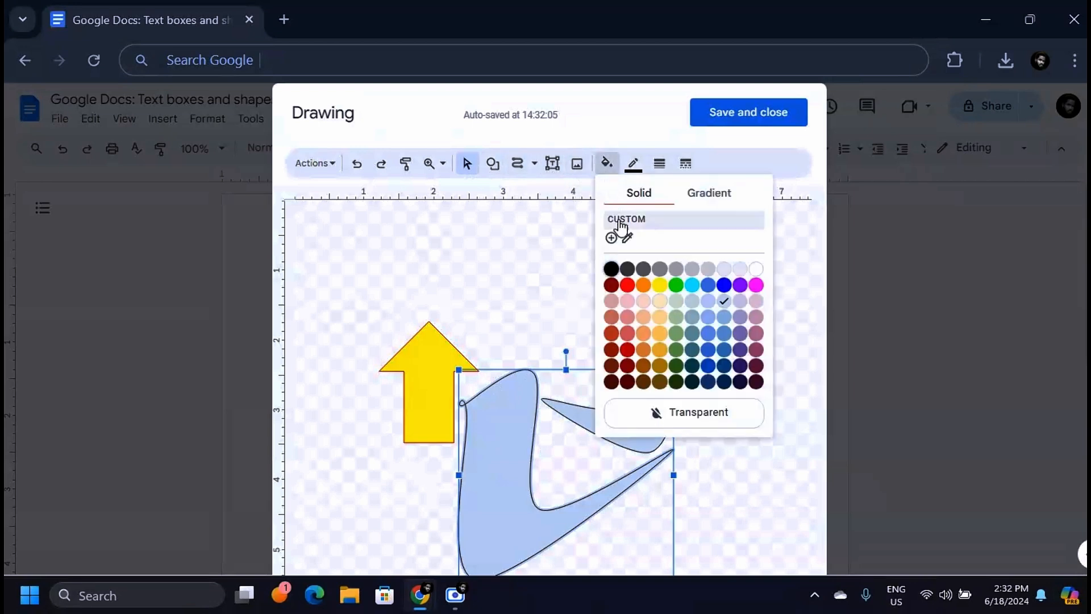
pyautogui.click(667, 280)
pyautogui.click(635, 424)
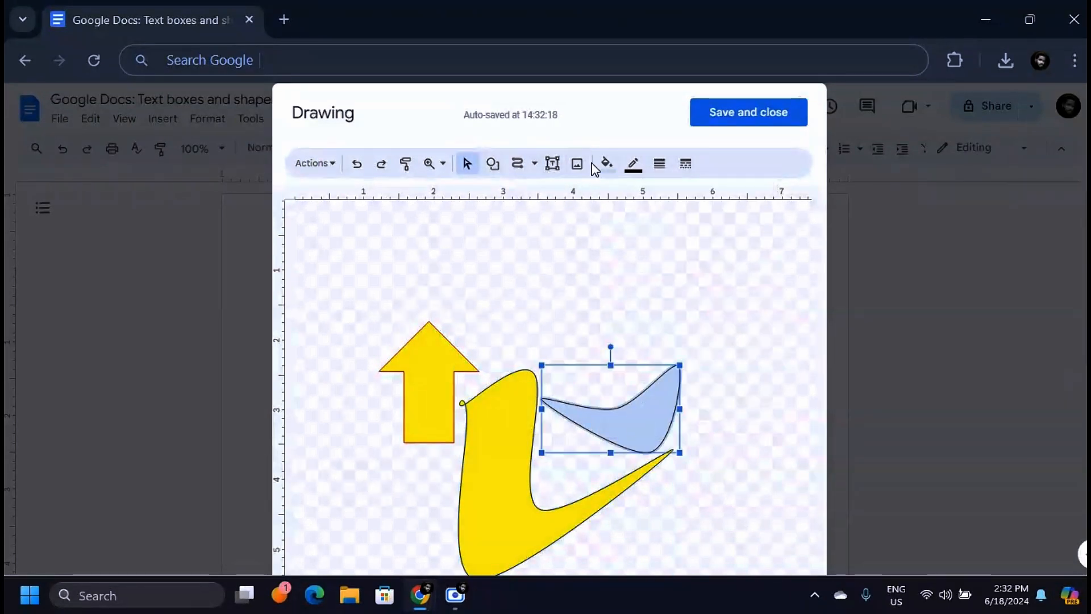
pyautogui.click(606, 164)
pyautogui.click(625, 269)
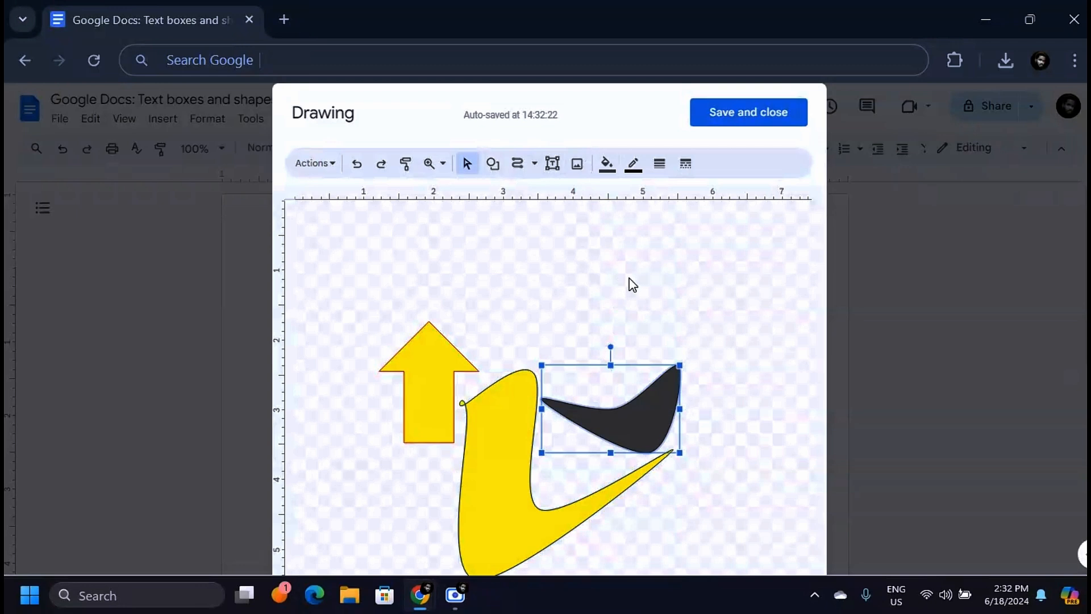
# Step: Add a text box about 3.4 by 1.1 inches above the curve shapes with the text "THE TEXT"
pyautogui.click(552, 164)
pyautogui.moveTo(483, 252); pyautogui.dragTo(720, 330)
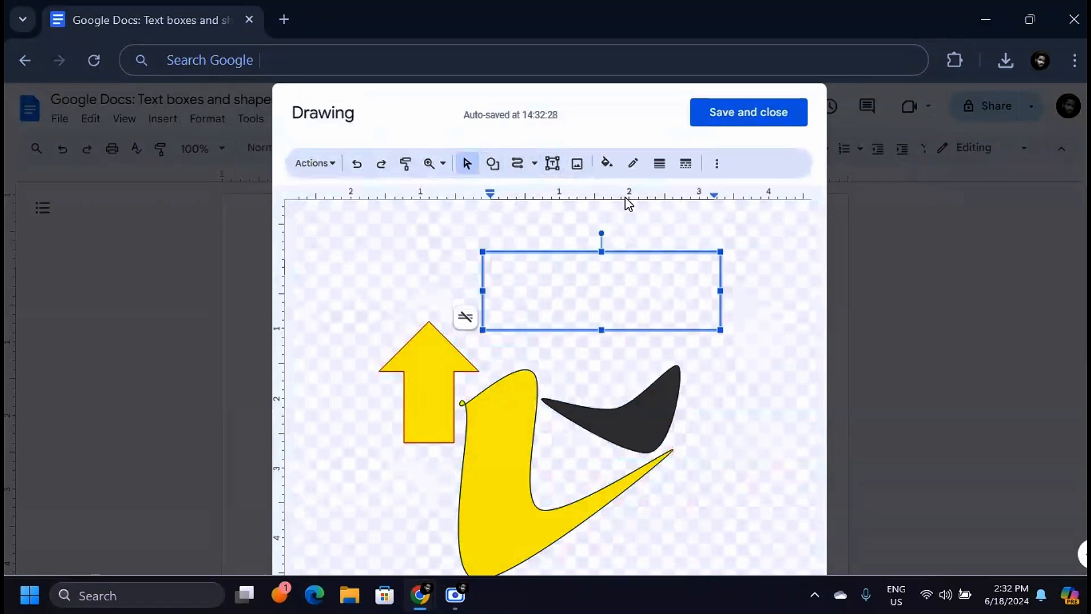
pyautogui.write('THE TEXT')
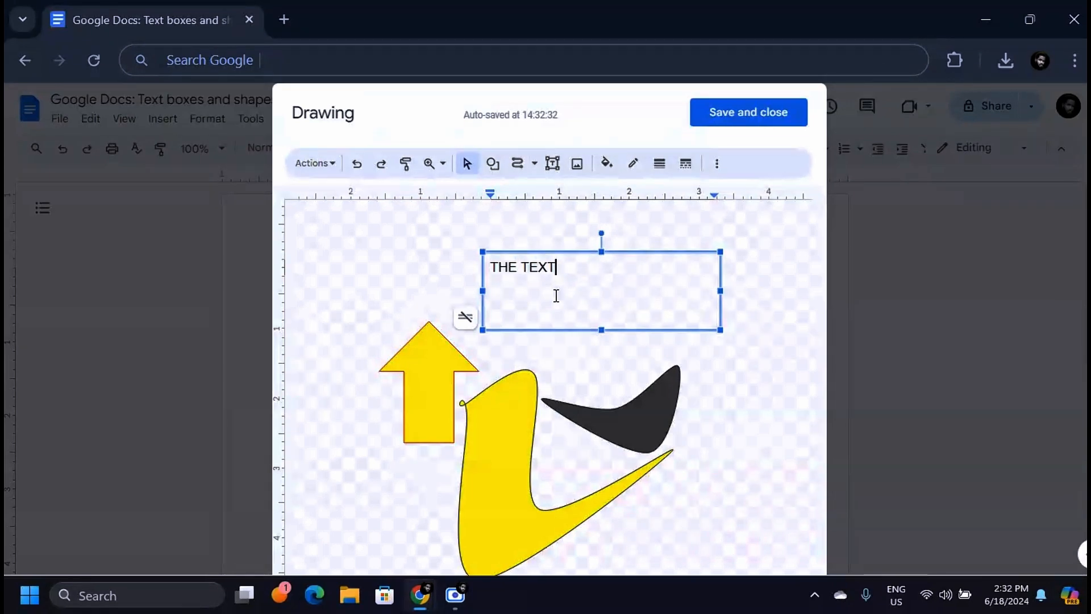
# Step: Fill the "THE TEXT" text box with dark grey
pyautogui.moveTo(556, 296); pyautogui.dragTo(471, 261)
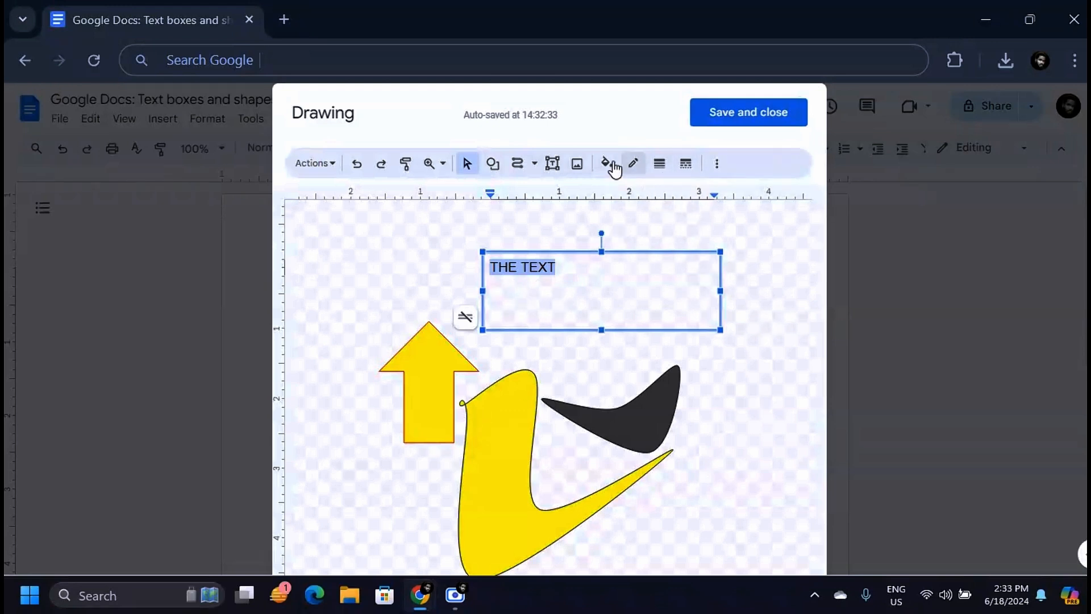
pyautogui.click(767, 338)
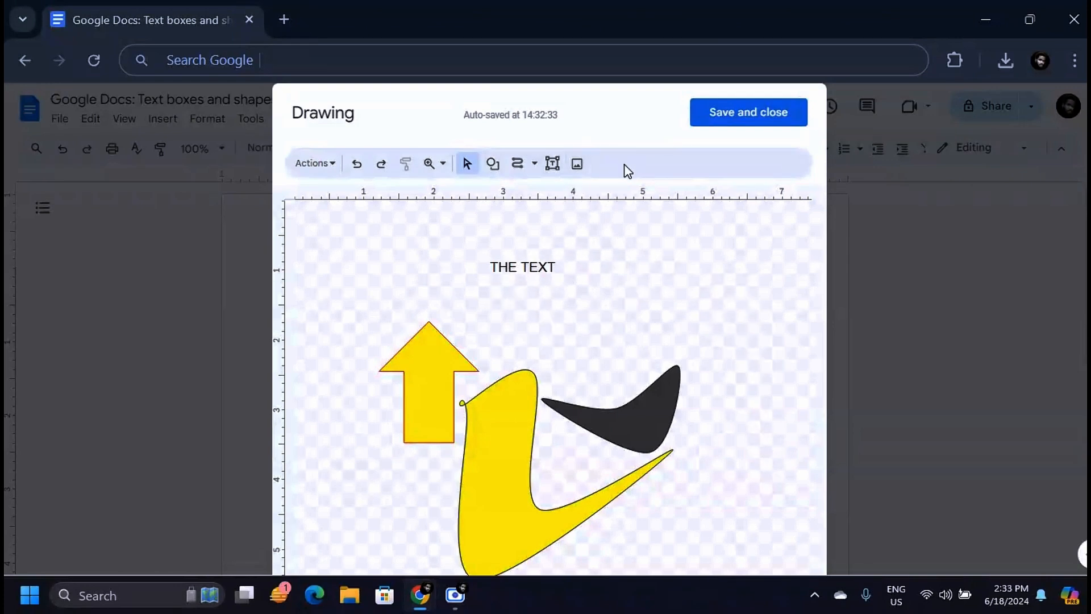
pyautogui.click(547, 267)
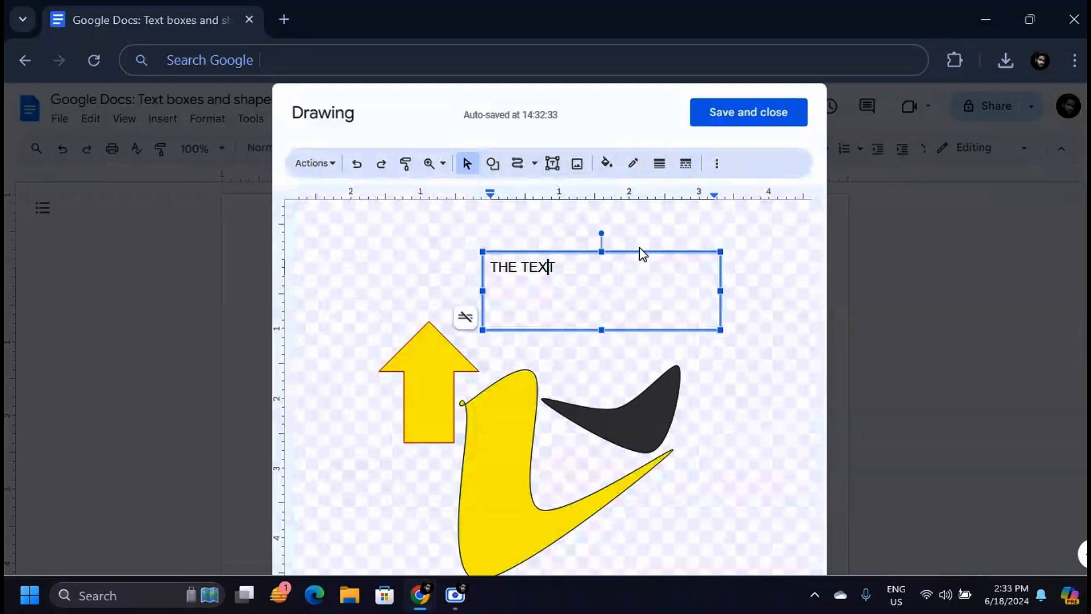
pyautogui.click(606, 163)
pyautogui.click(625, 274)
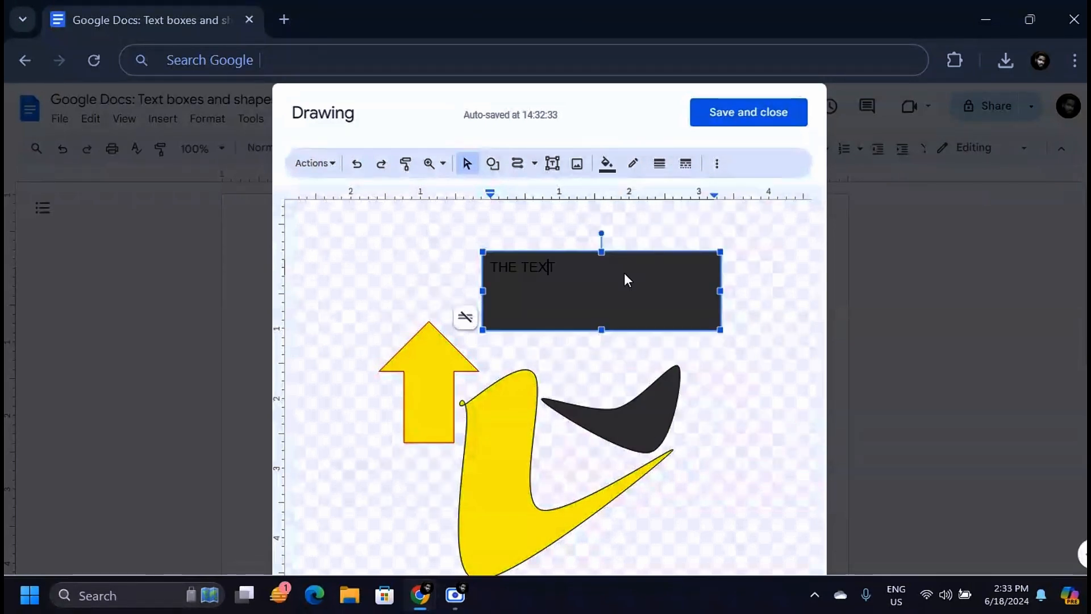
# Step: Give the dark grey text box a red dashed border with a weight of 8px
pyautogui.click(633, 163)
pyautogui.click(654, 259)
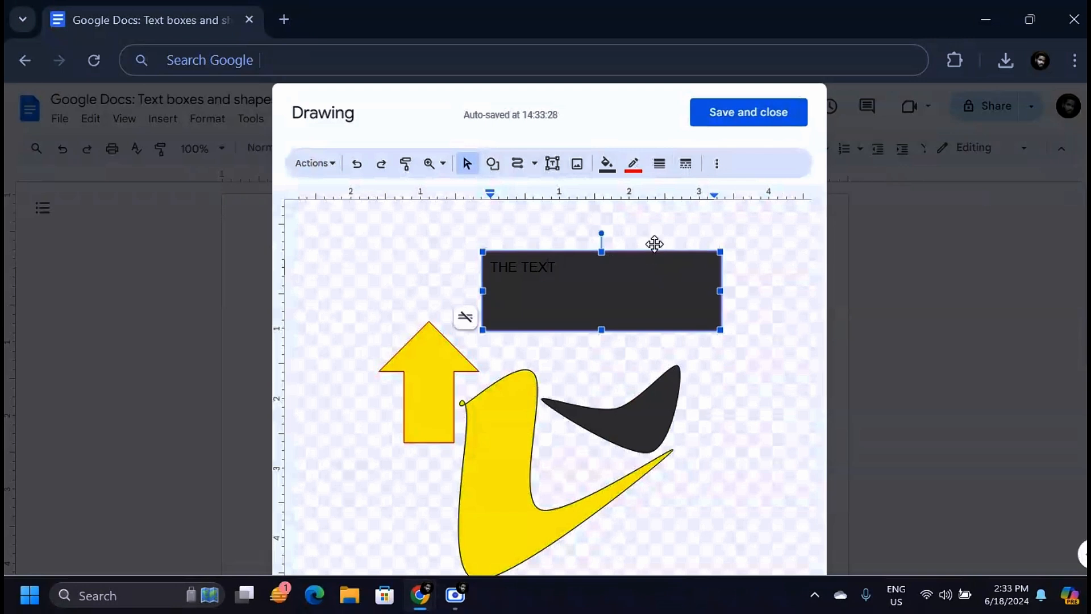
pyautogui.click(658, 168)
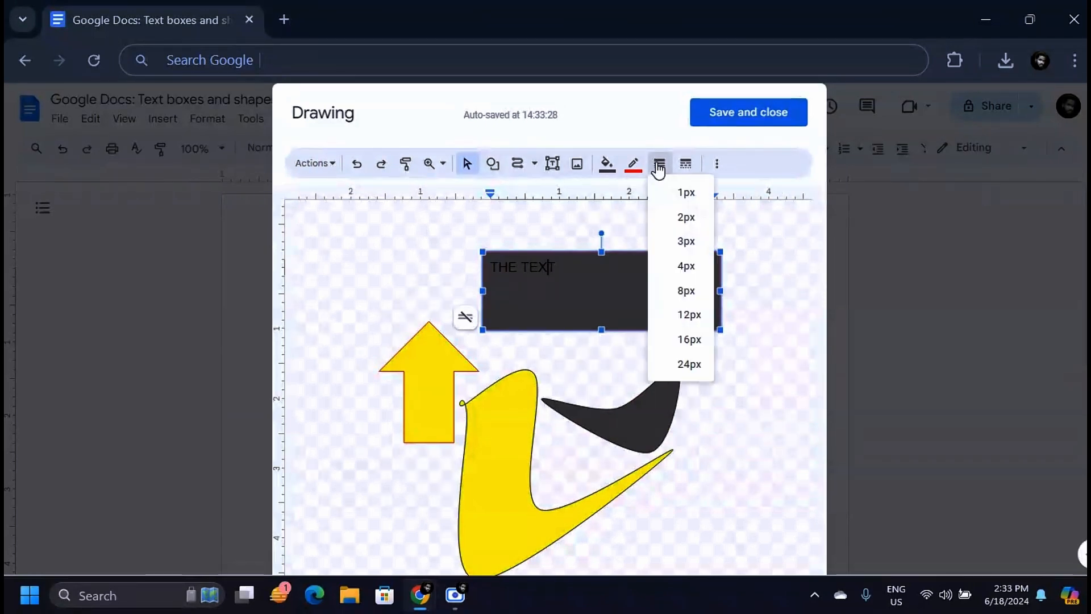
pyautogui.click(685, 292)
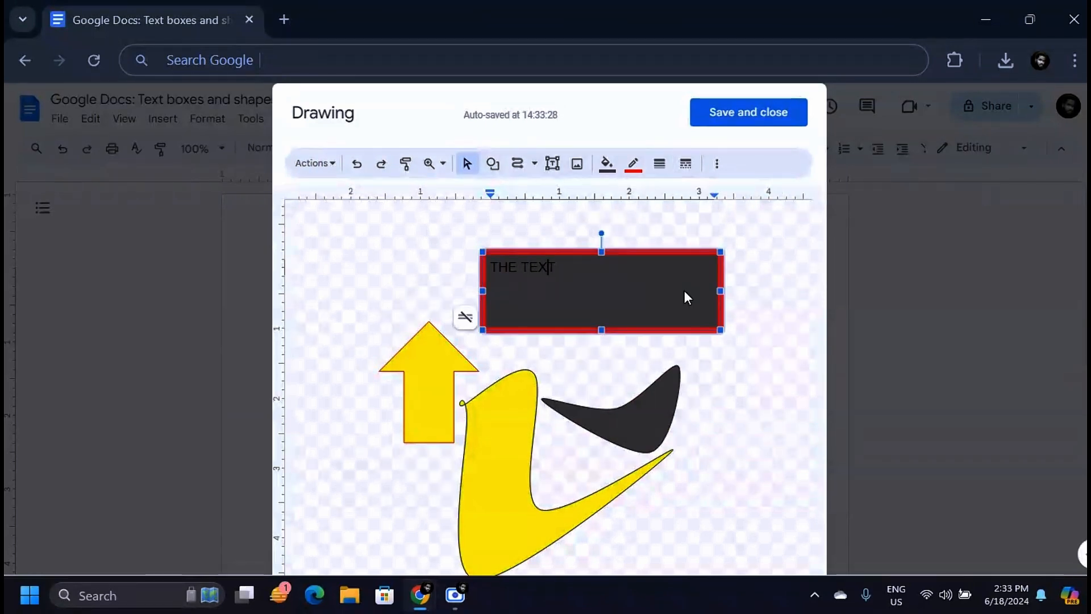
pyautogui.click(688, 166)
pyautogui.click(713, 246)
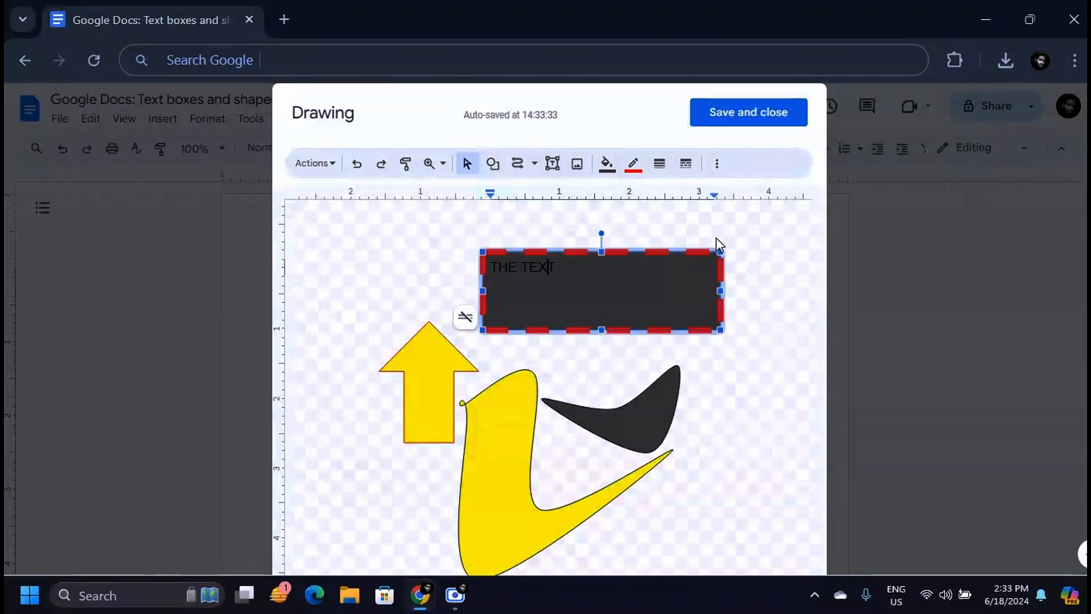
# Step: Delete the dark grey text box with the red dashed border
pyautogui.click(760, 314)
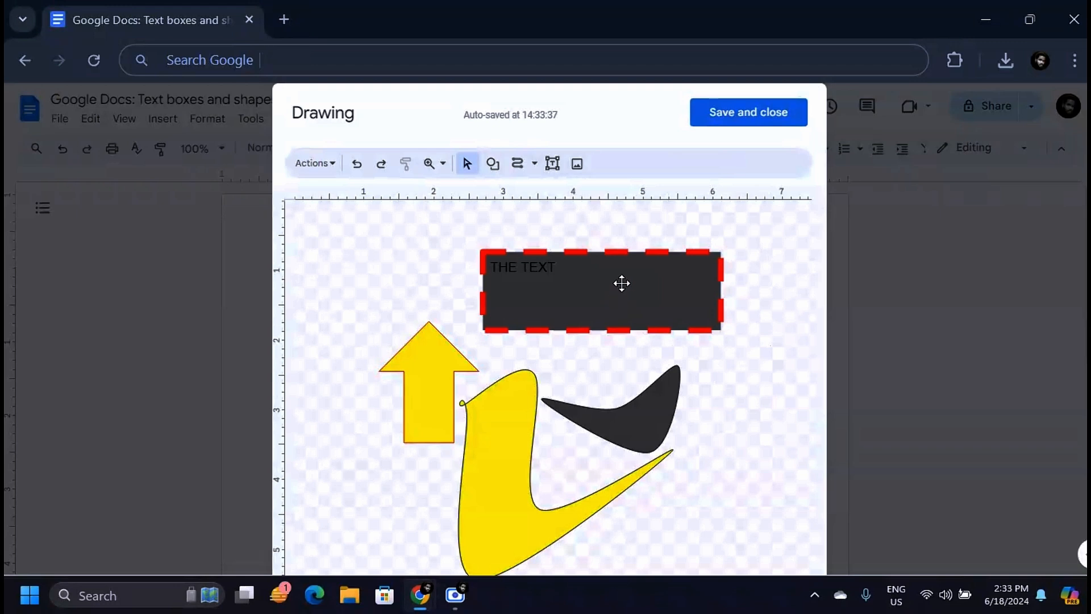
pyautogui.click(623, 258)
pyautogui.press('Delete')
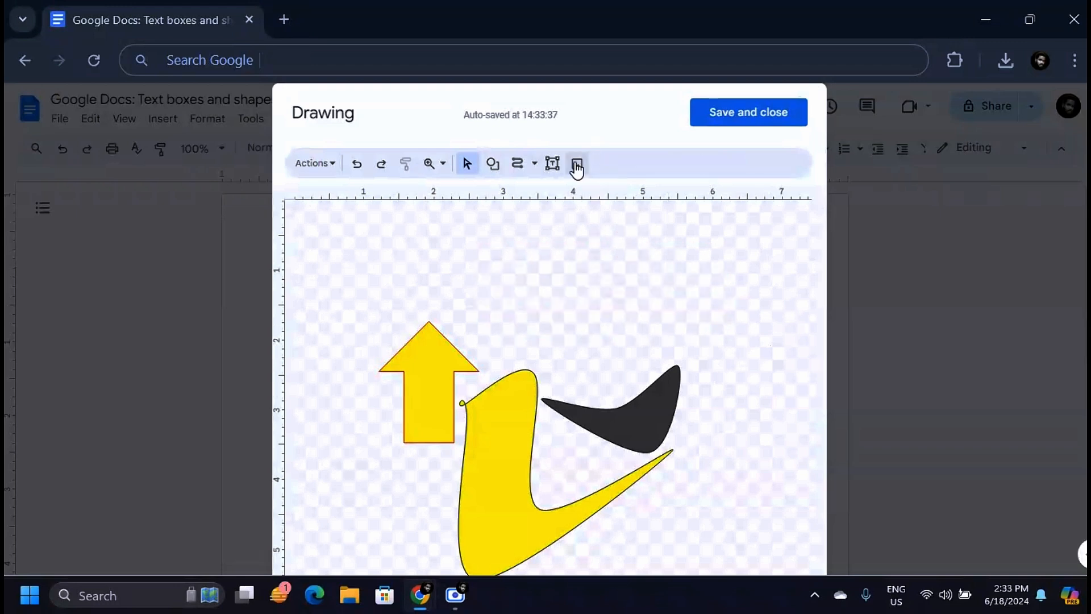
# Step: Add a text box about 3.2 by 1.1 inches above the curve shapes with the text "TEXT BOX"
pyautogui.click(552, 164)
pyautogui.moveTo(484, 231); pyautogui.dragTo(704, 307)
pyautogui.write('TEXT')
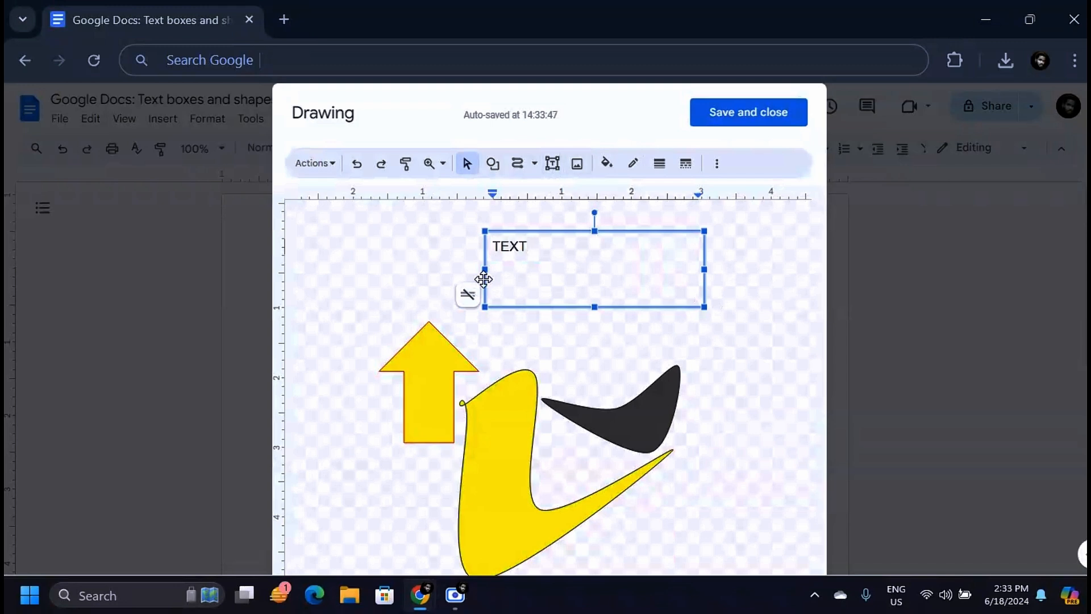
pyautogui.write(' BOX')
# Step: Insert an empty line above the words "TEXT BOX" in the text box
pyautogui.moveTo(571, 247); pyautogui.dragTo(497, 251)
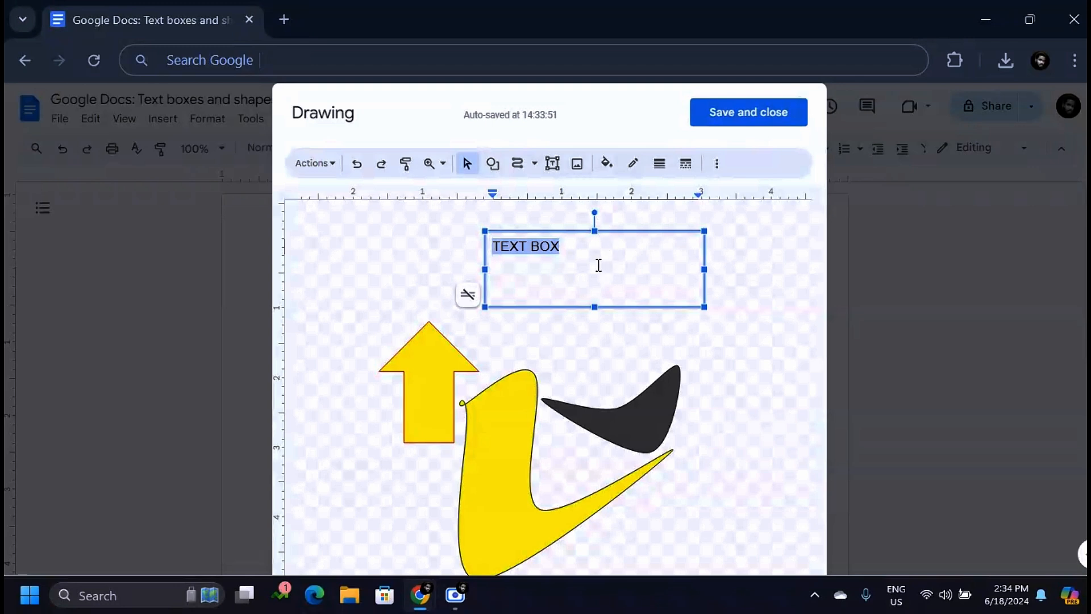
pyautogui.click(579, 279)
pyautogui.press('Home')
pyautogui.press('Return')
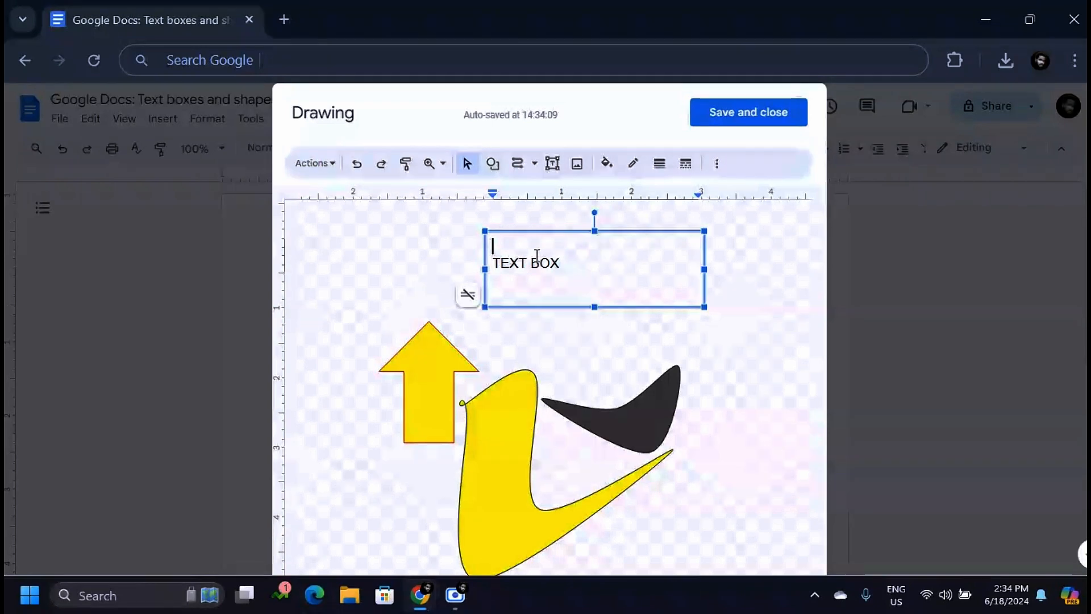
# Step: Change the font of the words "TEXT BOX" to Nunito
pyautogui.moveTo(568, 262); pyautogui.dragTo(486, 262)
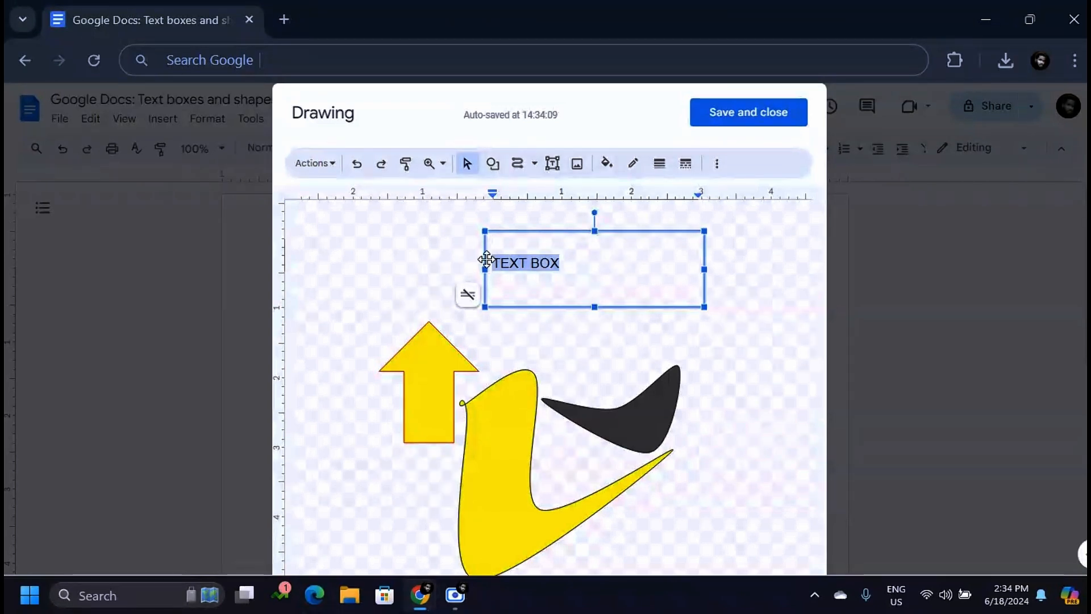
pyautogui.click(717, 166)
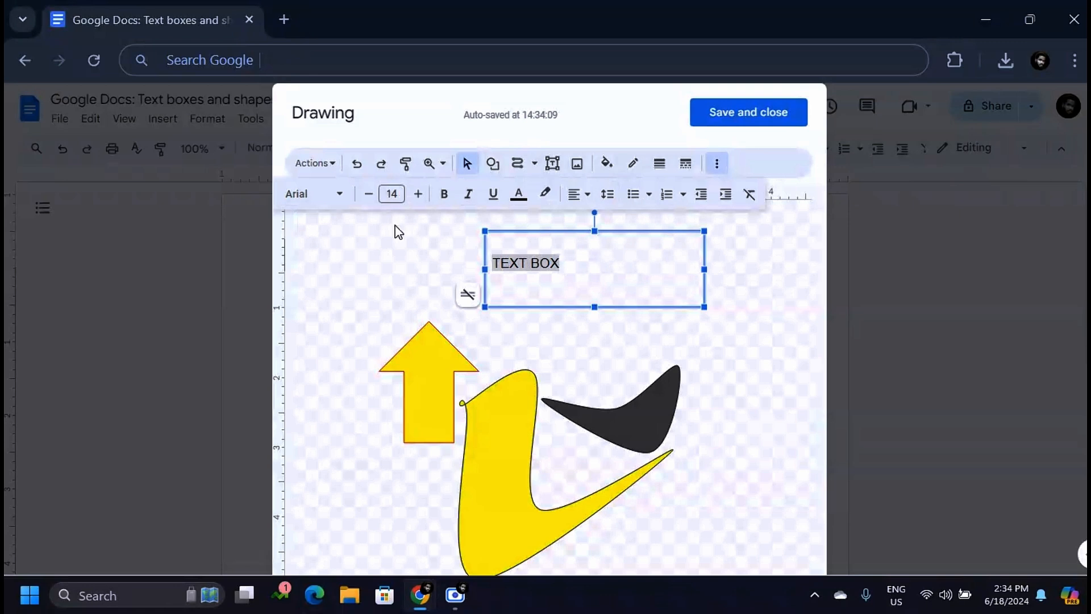
pyautogui.click(336, 193)
pyautogui.moveTo(345, 290)
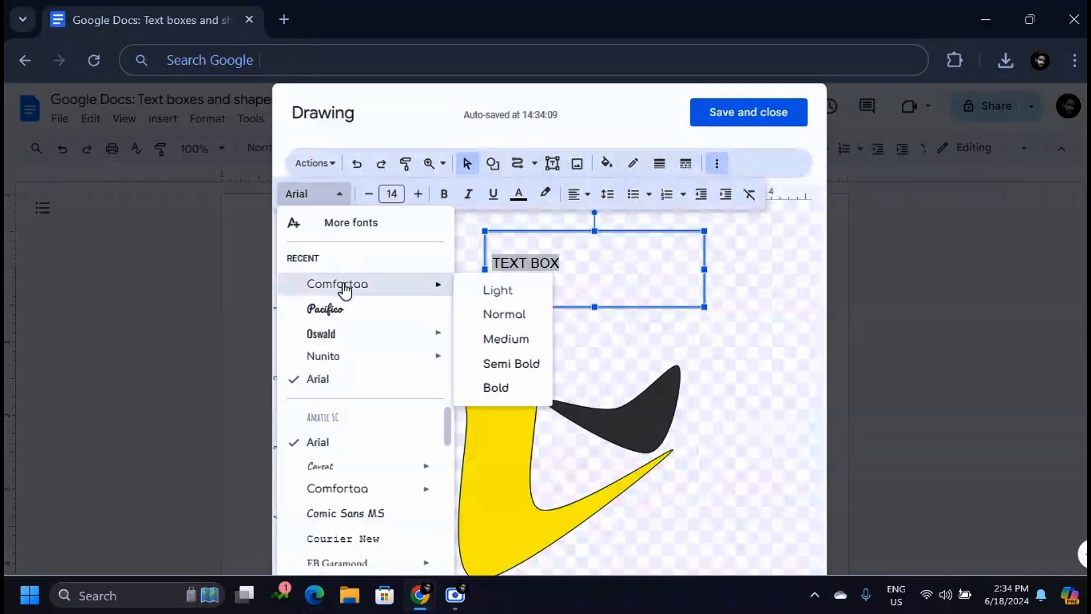
pyautogui.moveTo(340, 338)
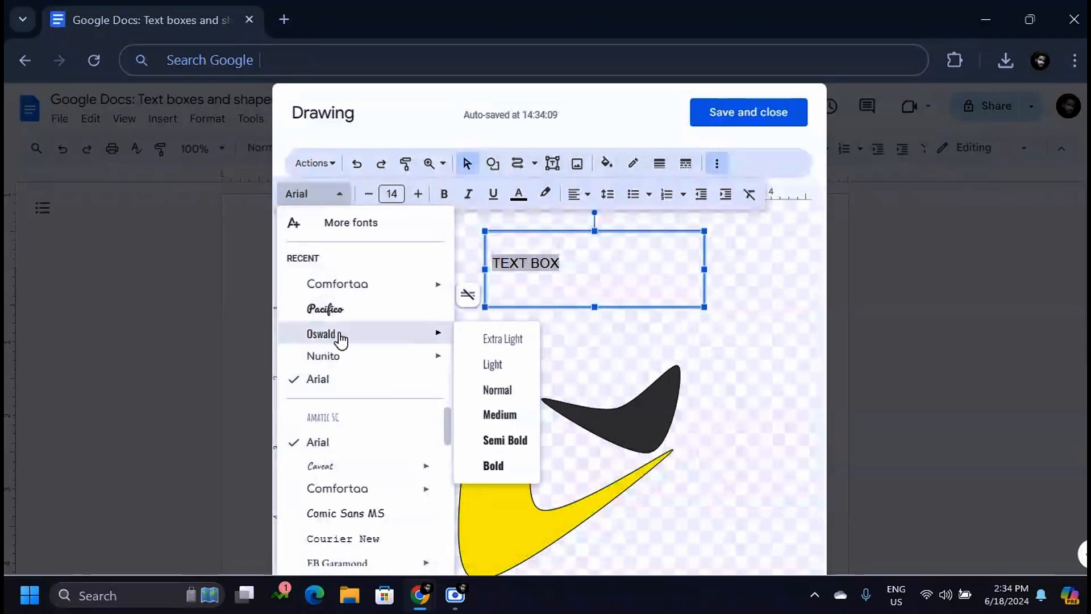
pyautogui.click(497, 459)
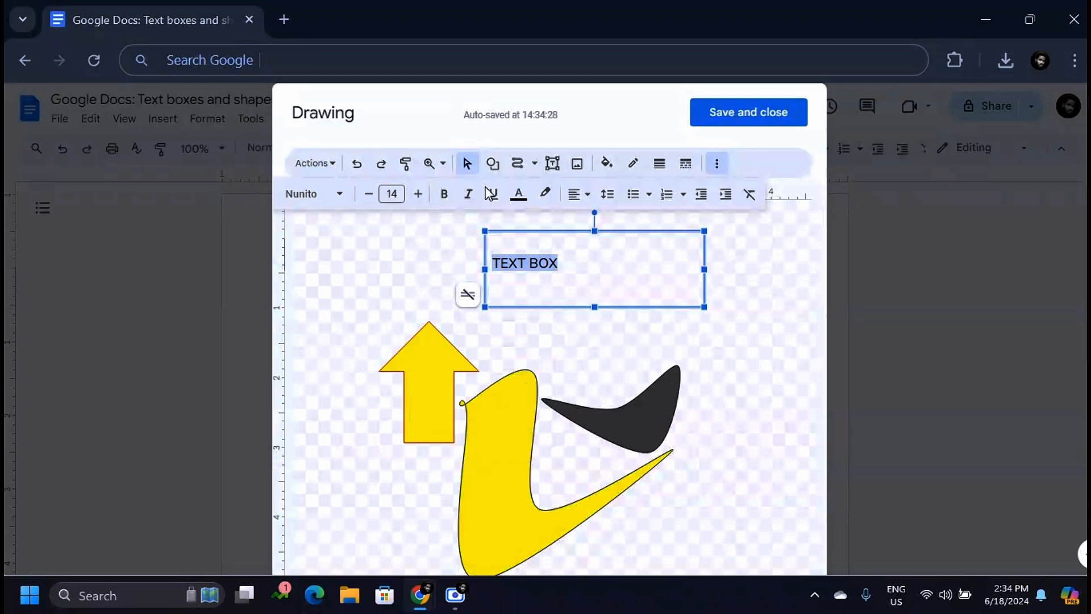
# Step: Set the font size of the "TEXT BOX" text to 16
pyautogui.click(418, 194)
pyautogui.click(418, 195)
pyautogui.click(418, 195)
pyautogui.click(419, 194)
pyautogui.click(418, 194)
pyautogui.click(419, 194)
pyautogui.click(418, 195)
pyautogui.click(373, 194)
pyautogui.click(372, 194)
pyautogui.click(373, 195)
pyautogui.click(373, 194)
pyautogui.click(373, 194)
# Step: Make the "TEXT BOX" text bold, italic and underlined
pyautogui.click(444, 194)
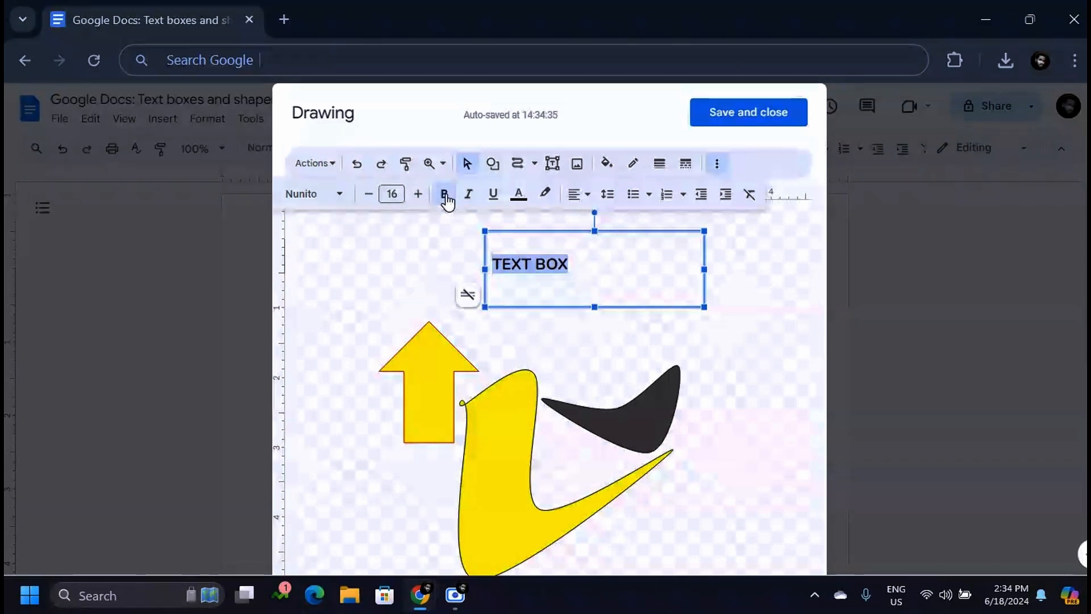
pyautogui.click(468, 195)
pyautogui.click(492, 194)
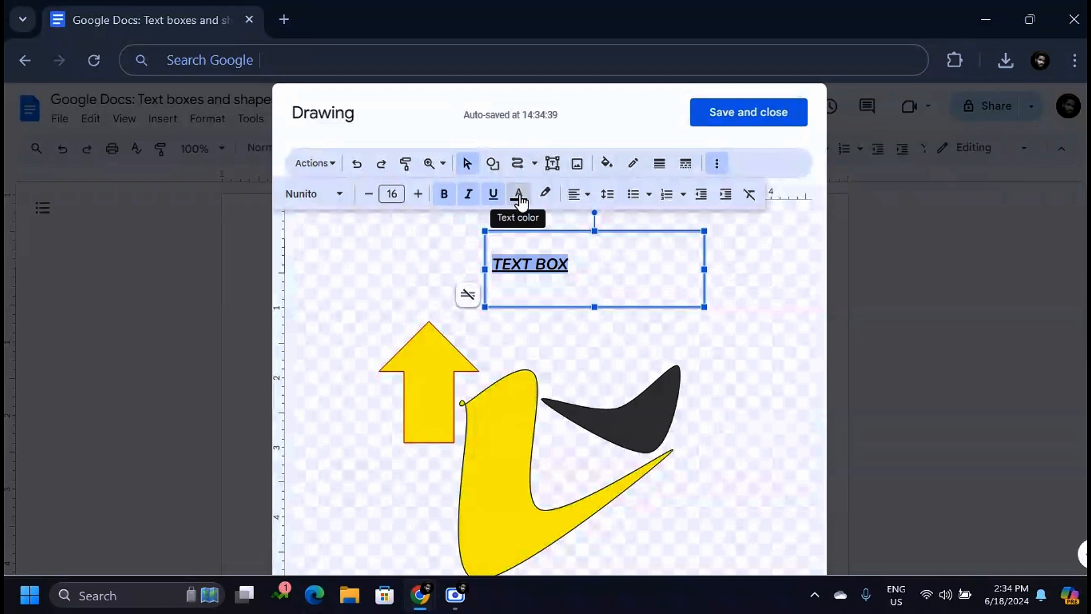
# Step: Colour the "TEXT BOX" text green
pyautogui.click(518, 196)
pyautogui.click(590, 288)
pyautogui.click(599, 266)
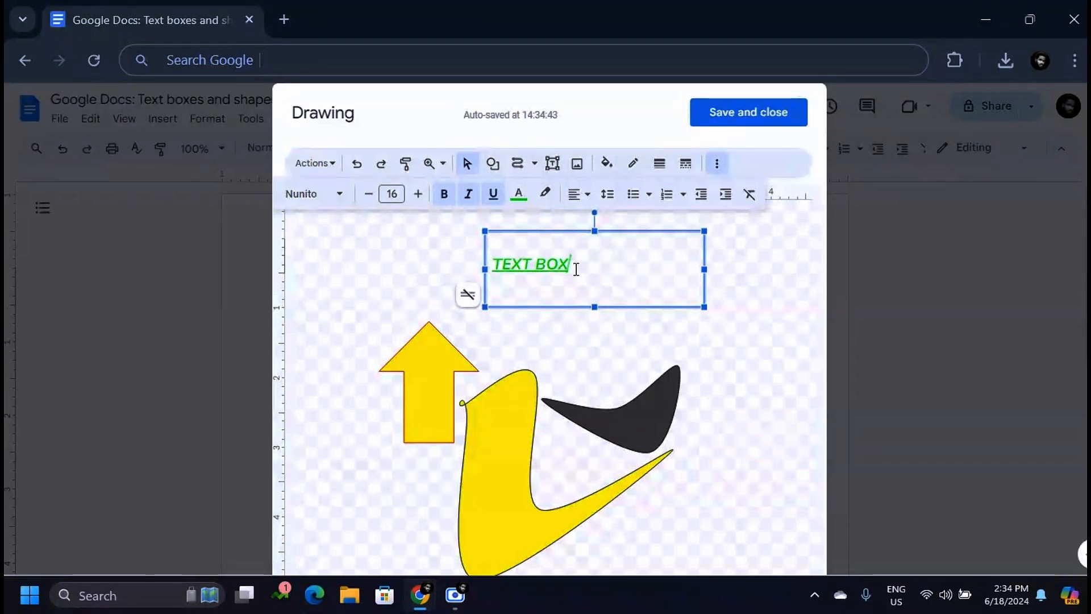
# Step: Highlight only the word "BOX" in red
pyautogui.click(546, 196)
pyautogui.click(514, 273)
pyautogui.moveTo(535, 266); pyautogui.dragTo(596, 274)
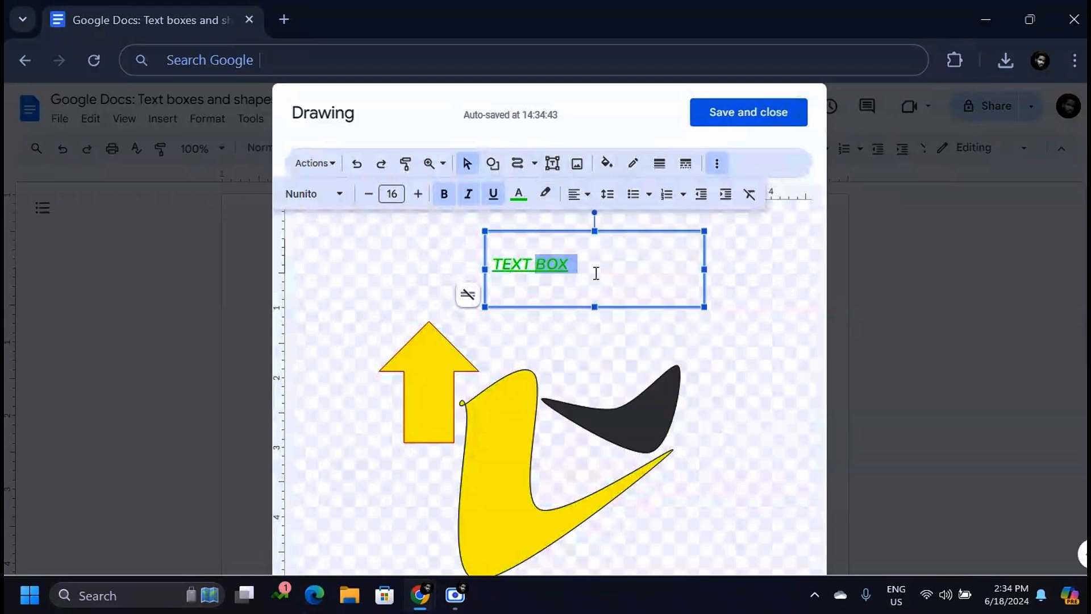
pyautogui.click(545, 194)
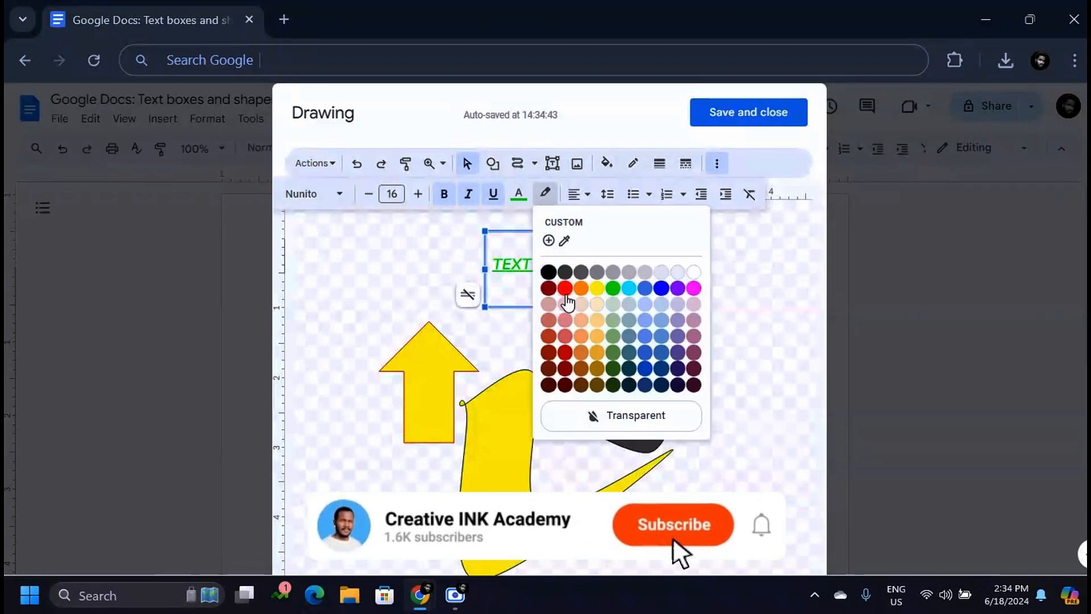
pyautogui.click(565, 290)
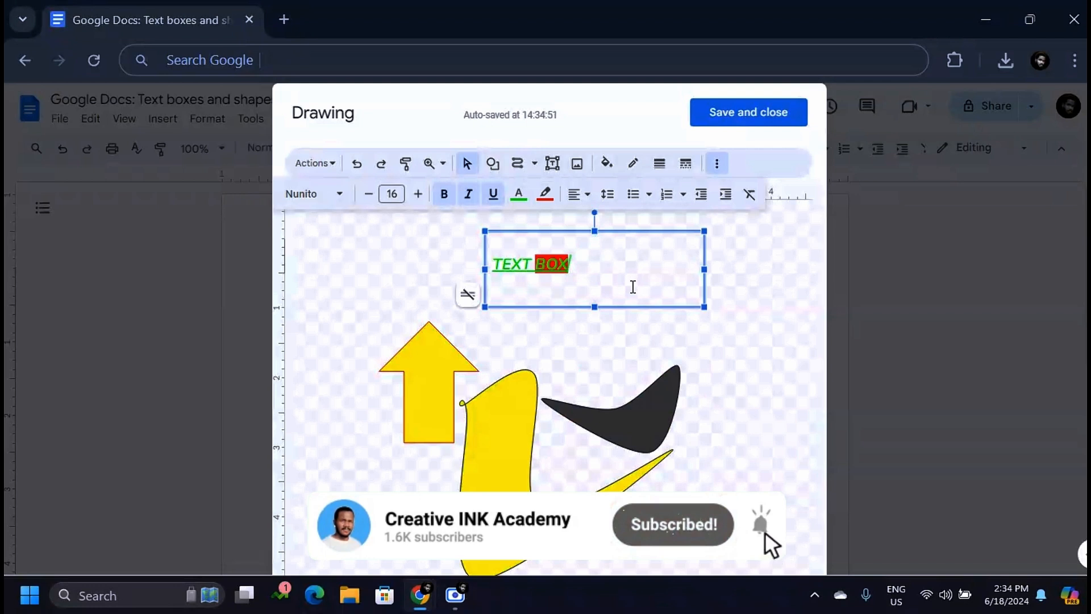
# Step: Try centre and right alignment on the "TEXT BOX" line, then return it to left alignment
pyautogui.moveTo(577, 270); pyautogui.dragTo(498, 277)
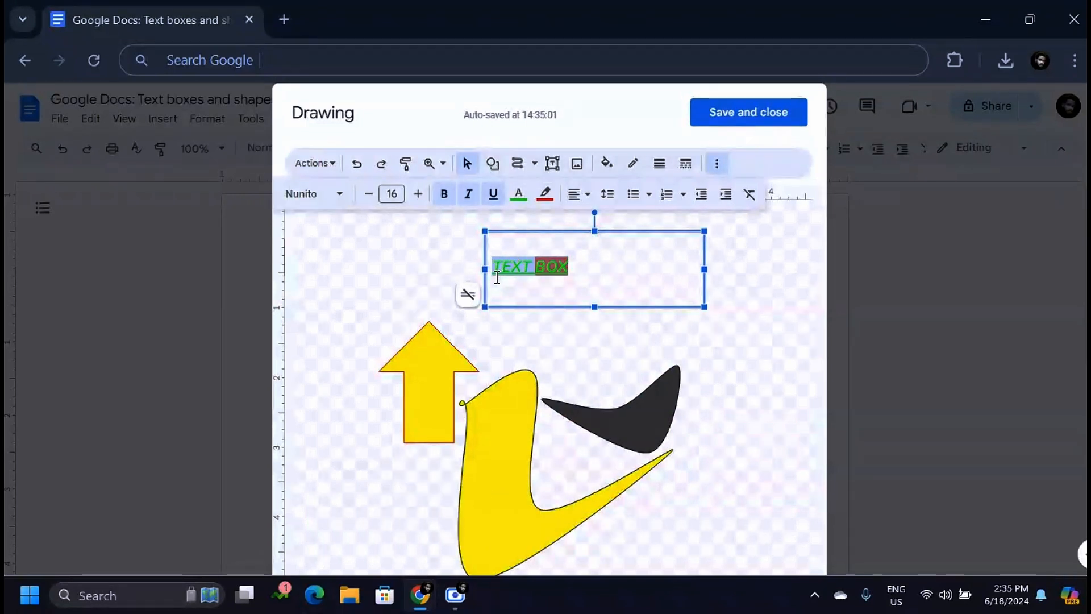
pyautogui.click(590, 200)
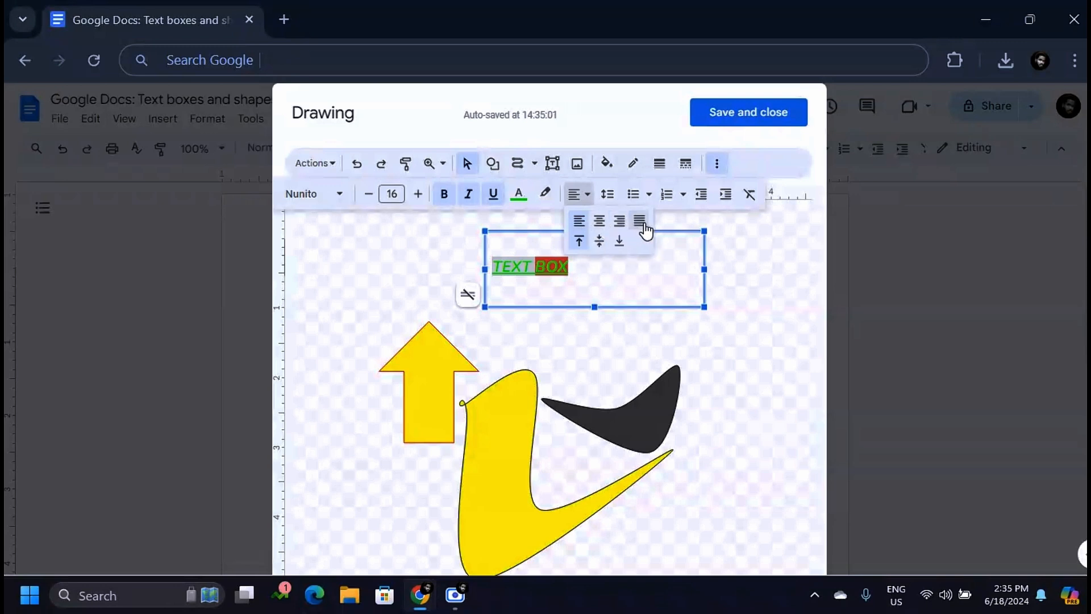
pyautogui.click(598, 223)
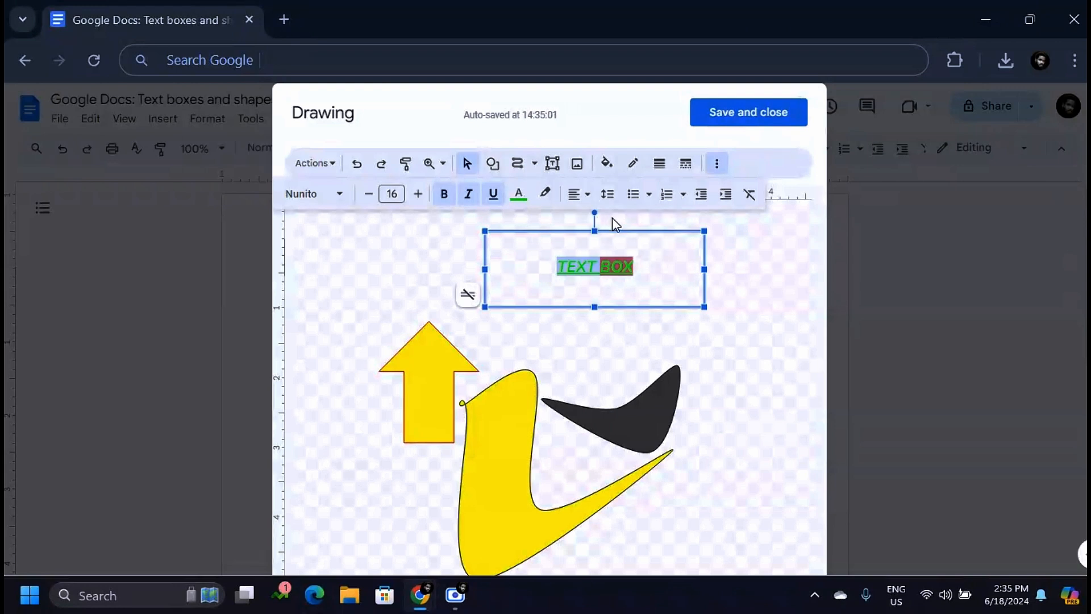
pyautogui.click(587, 194)
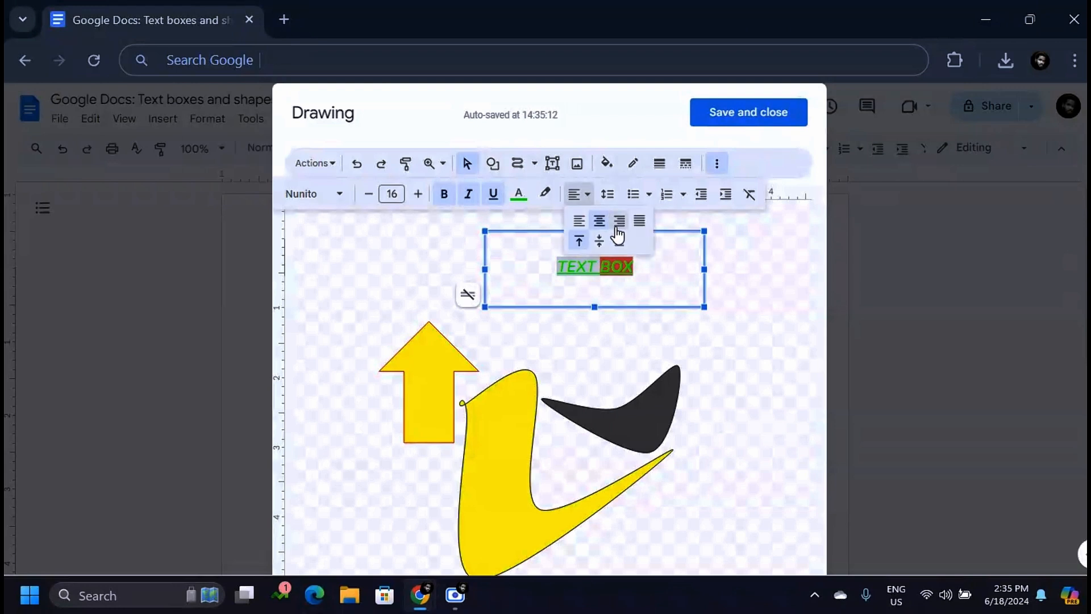
pyautogui.click(621, 227)
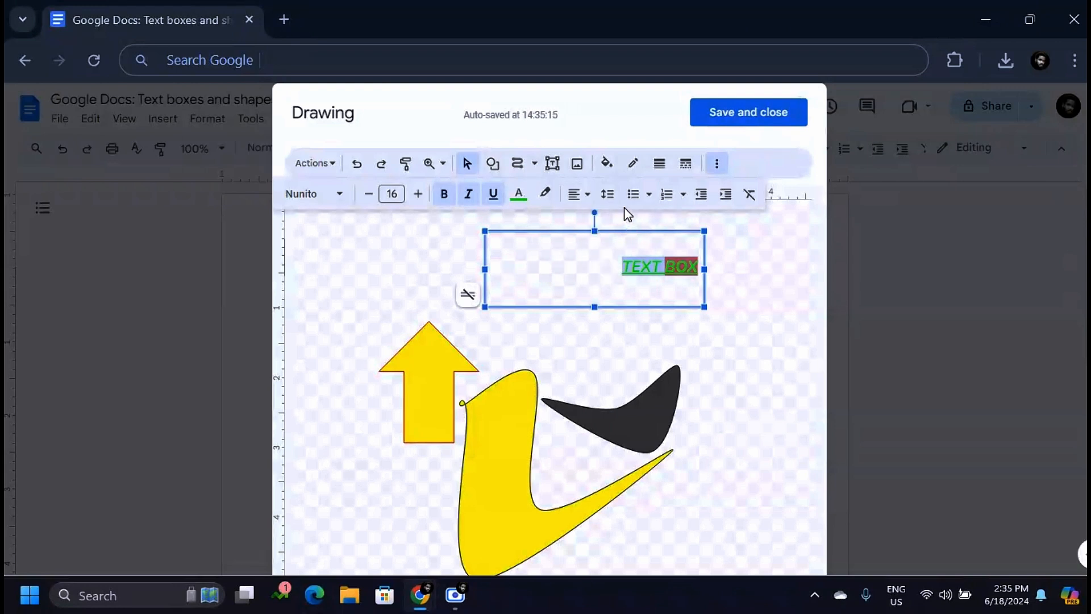
pyautogui.click(586, 194)
pyautogui.click(579, 220)
pyautogui.click(594, 262)
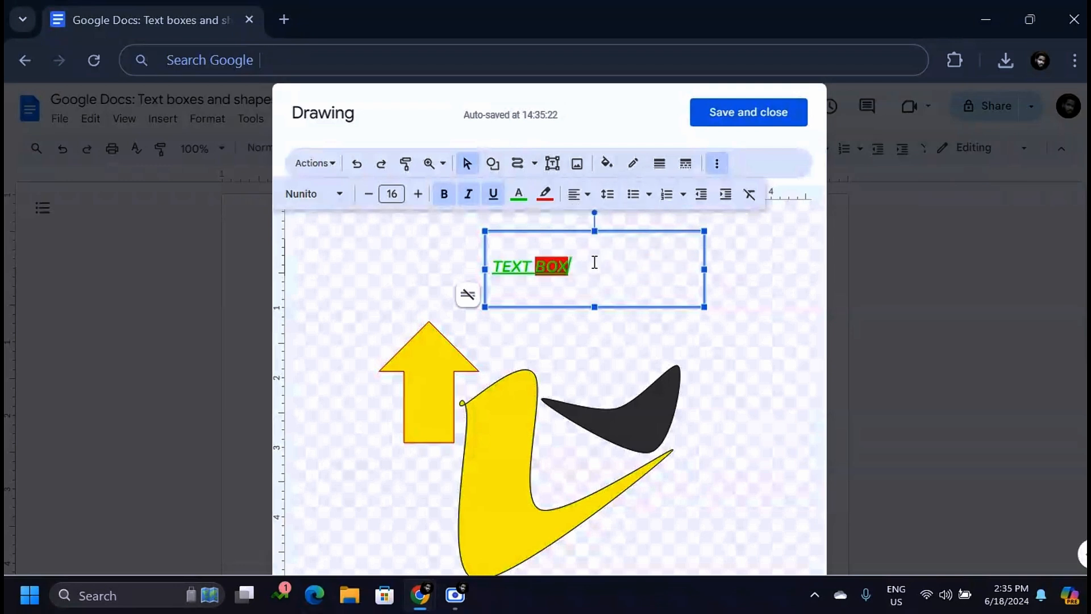
# Step: Add a new line below "TEXT BOX" and enlarge the text box to about 3.2 by 2.9 inches, shifted slightly right
pyautogui.press('Return')
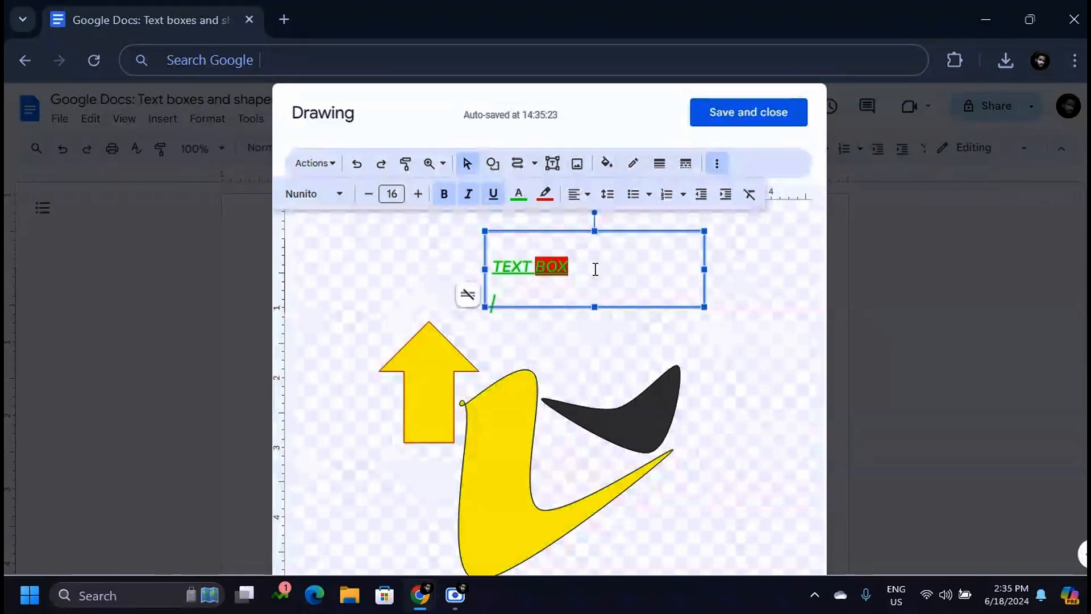
pyautogui.moveTo(595, 305); pyautogui.dragTo(628, 442)
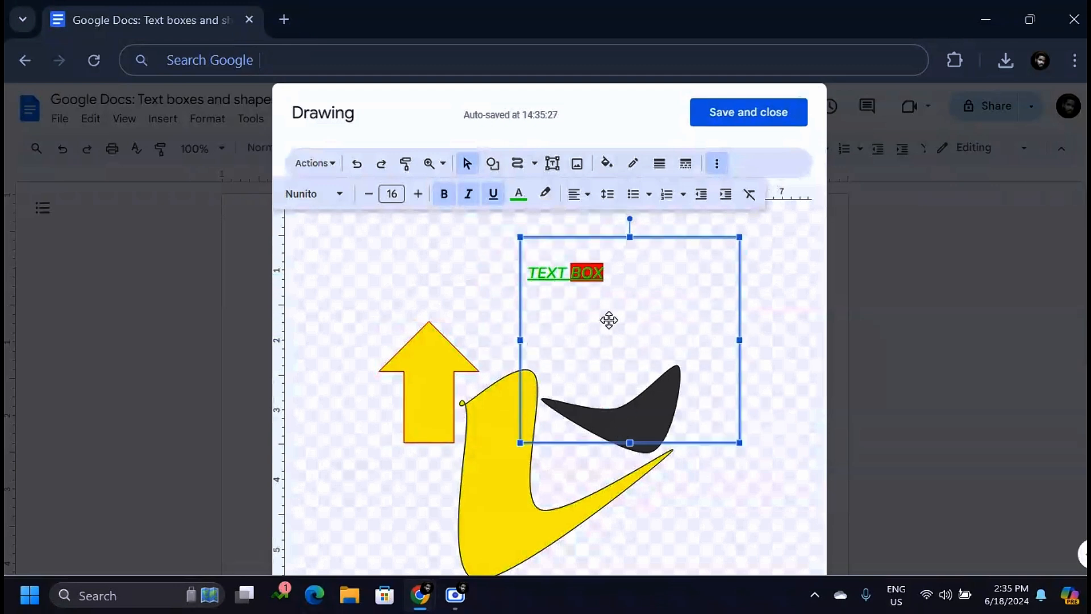
# Step: Enter three lines below "TEXT BOX" reading "JDHKSJD", "DKJSHKDJ" and "KJDSHFK"
pyautogui.click(589, 310)
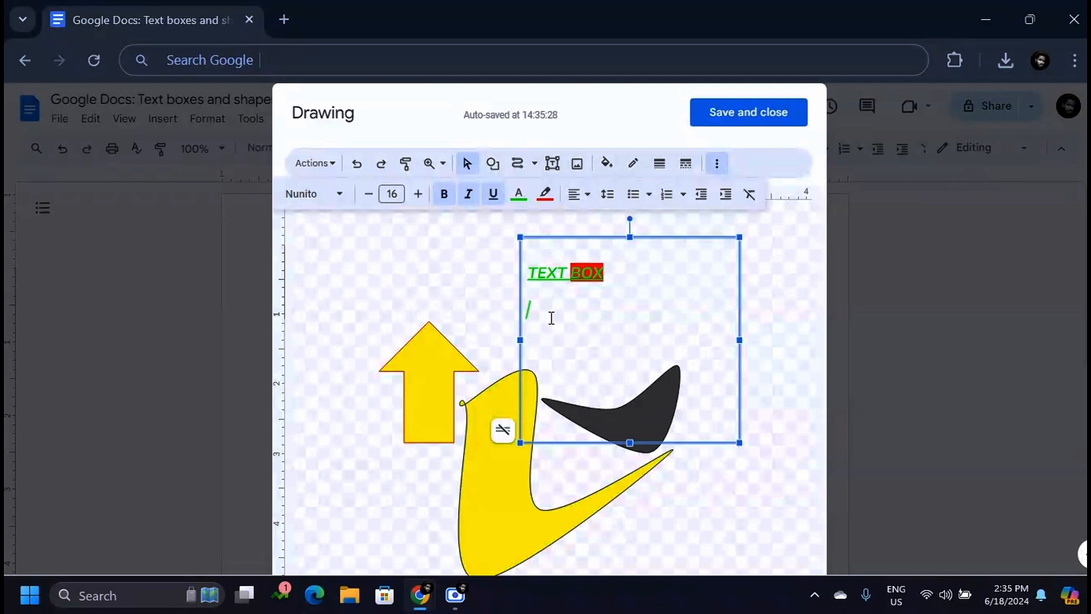
pyautogui.write('JDHKSJD')
pyautogui.press('Return')
pyautogui.write('DKJSHKD')
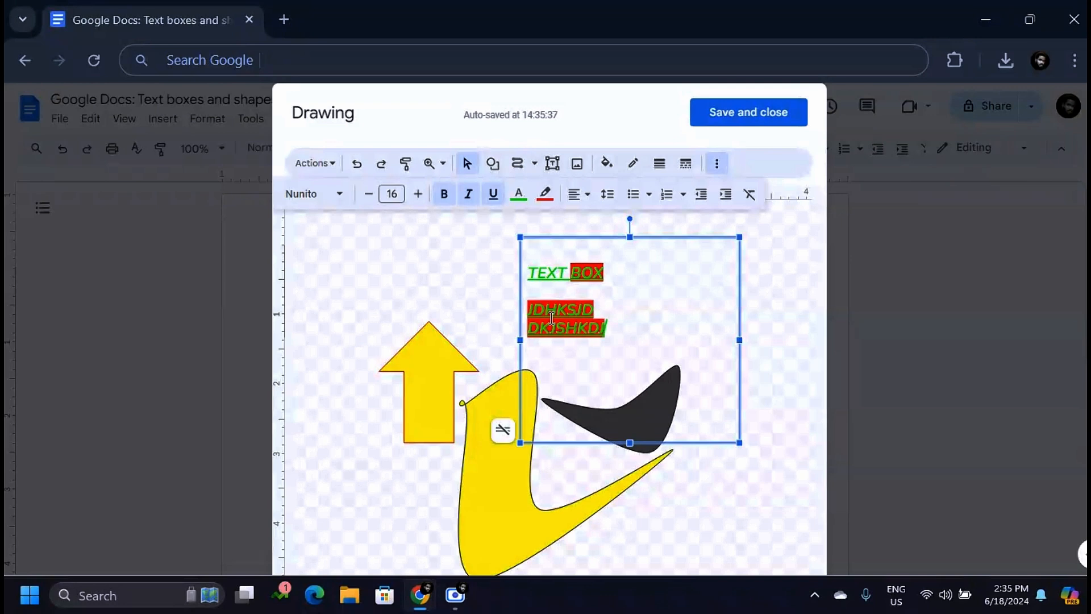
pyautogui.press('Return')
pyautogui.write('KJDSHFK')
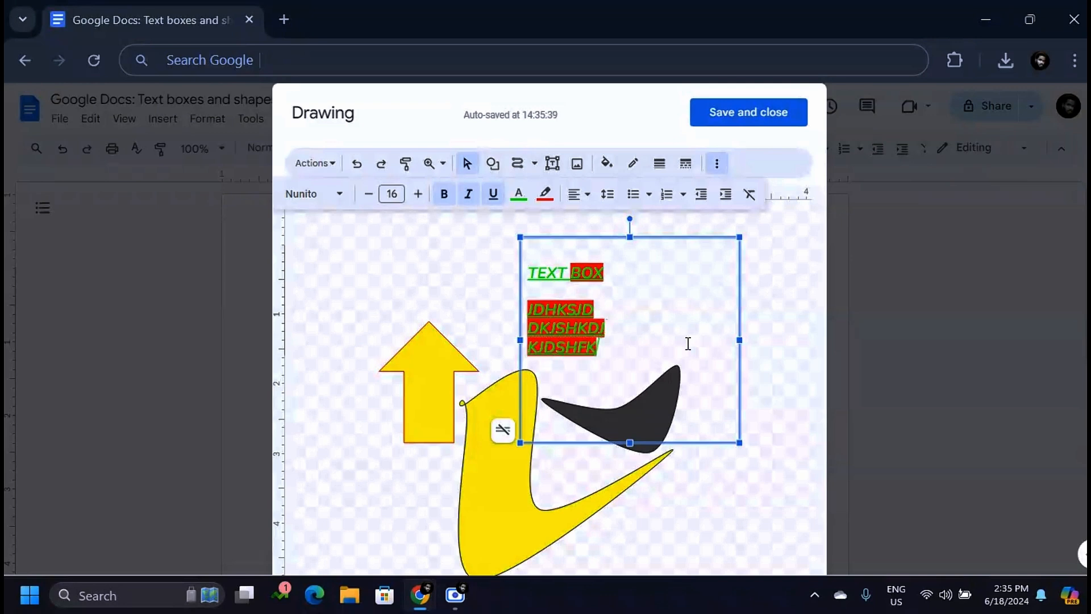
# Step: Remove the red highlight from the three lines below "TEXT BOX" and set their text colour to black
pyautogui.moveTo(597, 362); pyautogui.dragTo(519, 312)
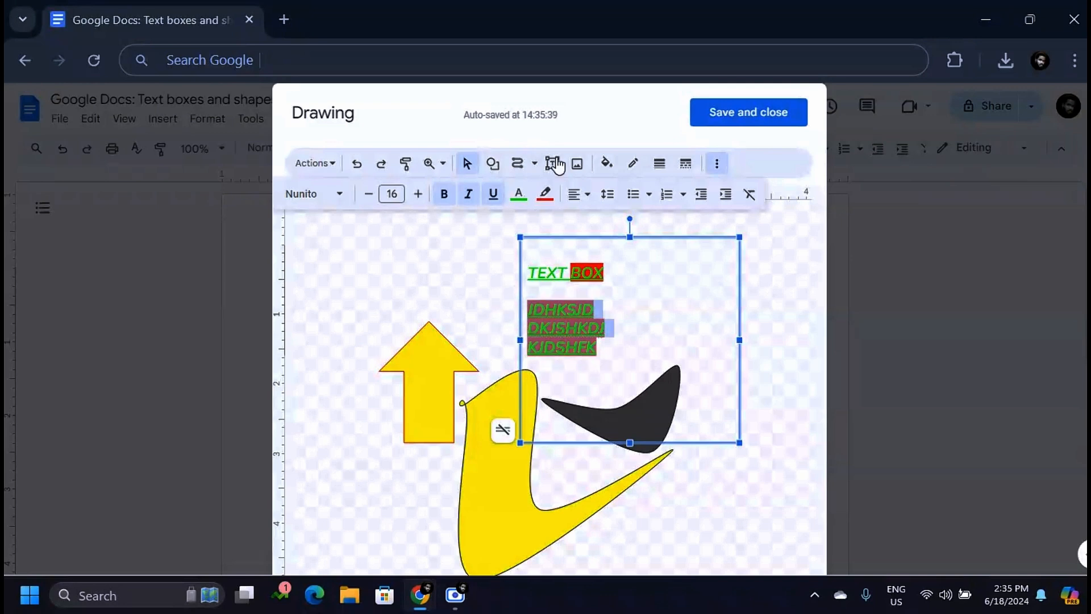
pyautogui.click(550, 199)
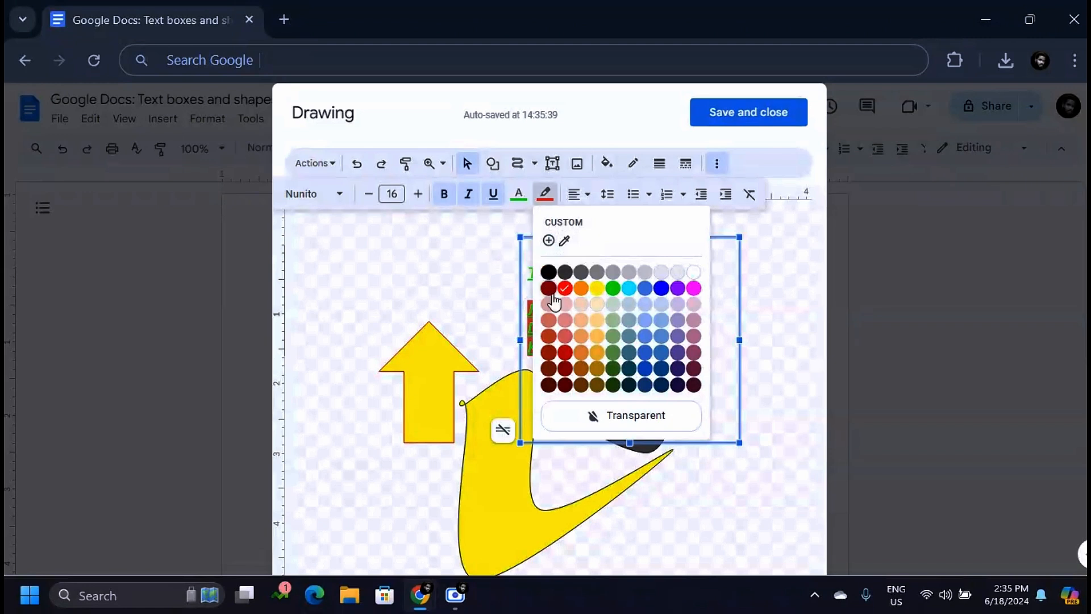
pyautogui.click(655, 425)
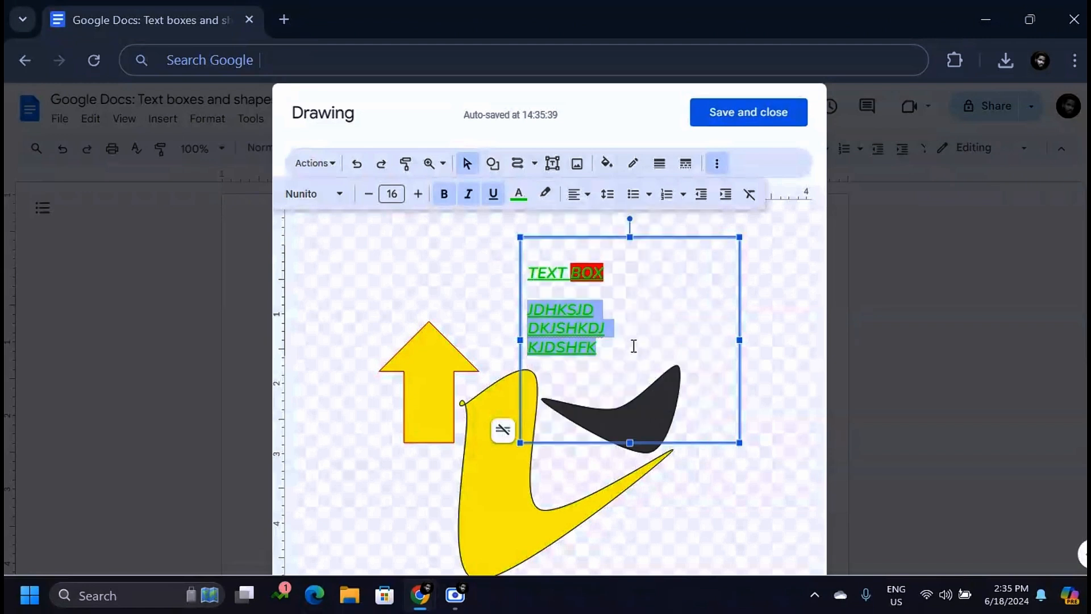
pyautogui.doubleClick(524, 199)
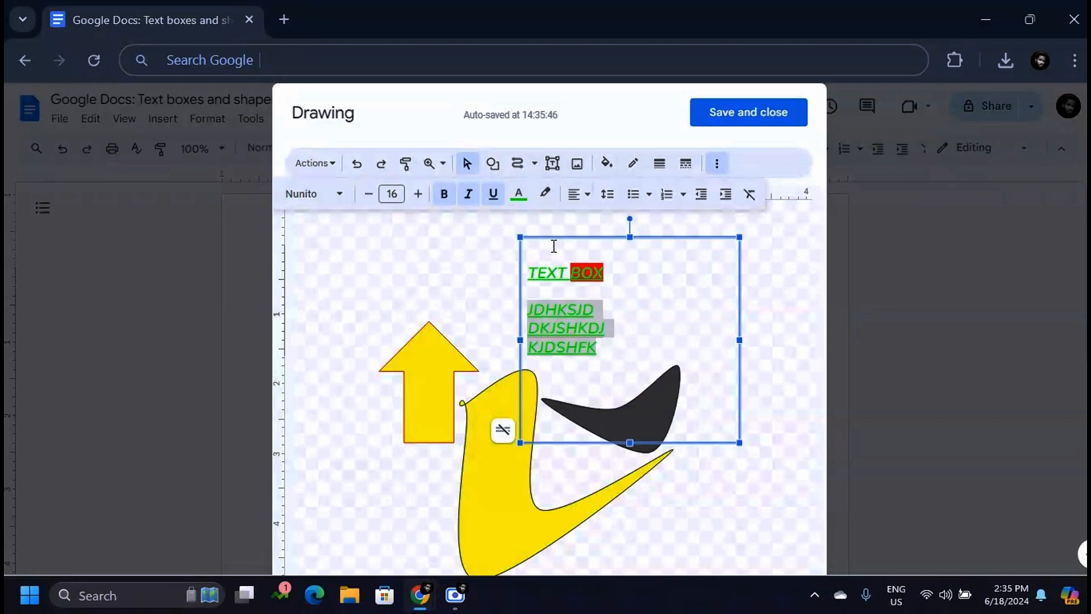
pyautogui.click(519, 194)
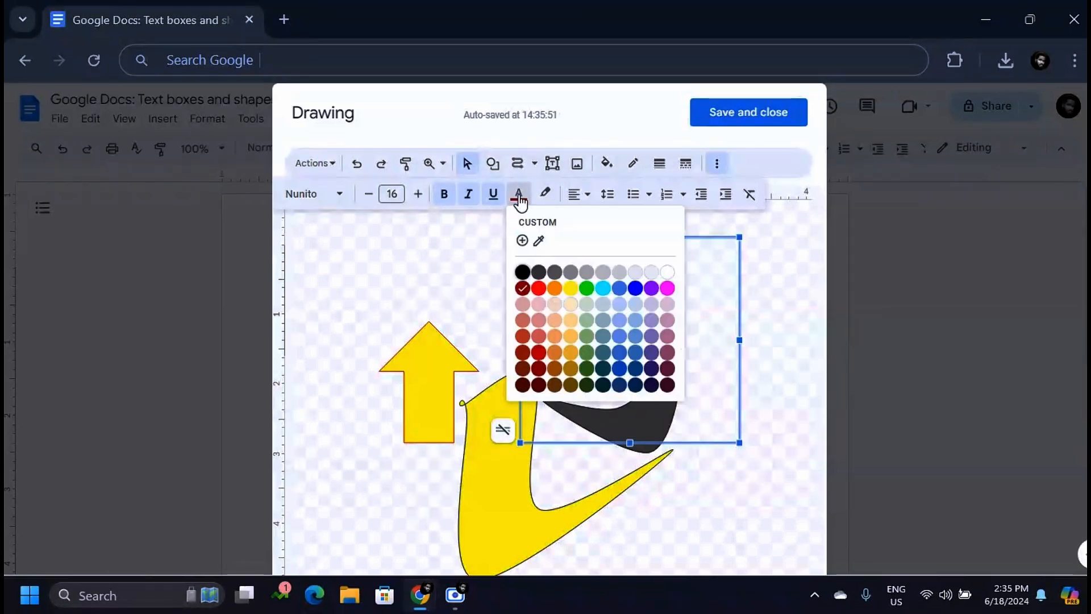
pyautogui.click(519, 271)
# Step: Try a bulleted list on the three black lines, then turn them into a numbered list
pyautogui.click(606, 346)
pyautogui.moveTo(605, 349); pyautogui.dragTo(528, 309)
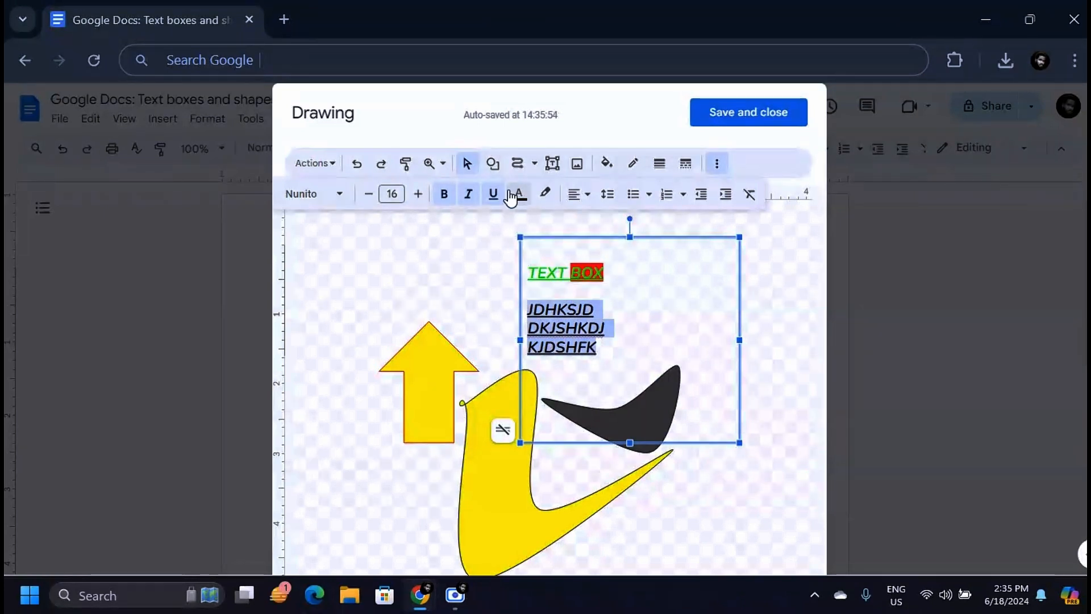
pyautogui.click(635, 196)
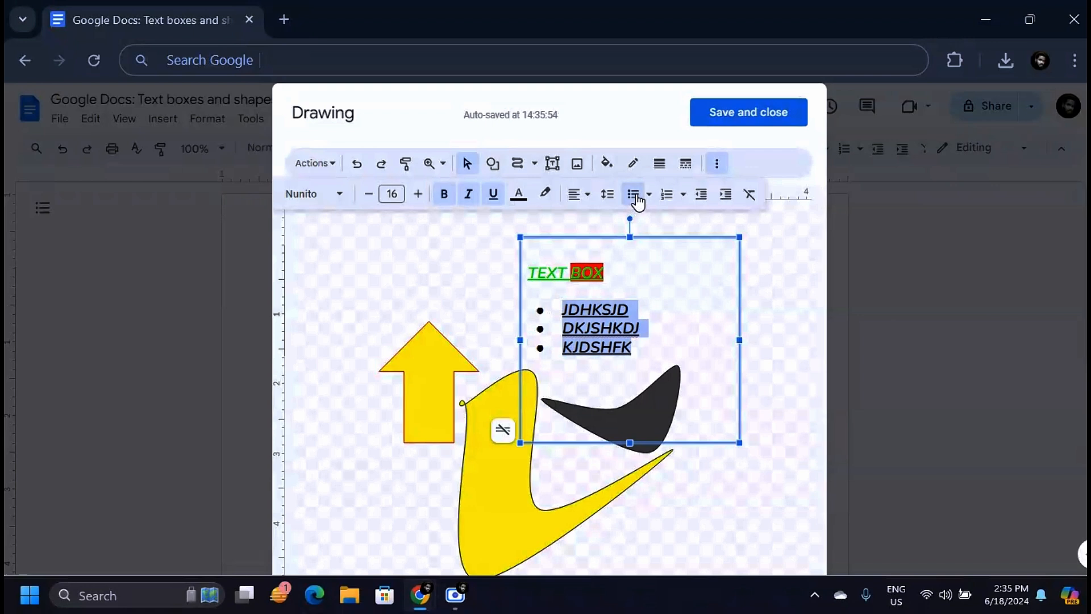
pyautogui.click(668, 194)
# Step: Add two unnumbered lines below the numbered list, reading "KHJEFS" and "KJASHDKAS"
pyautogui.click(668, 347)
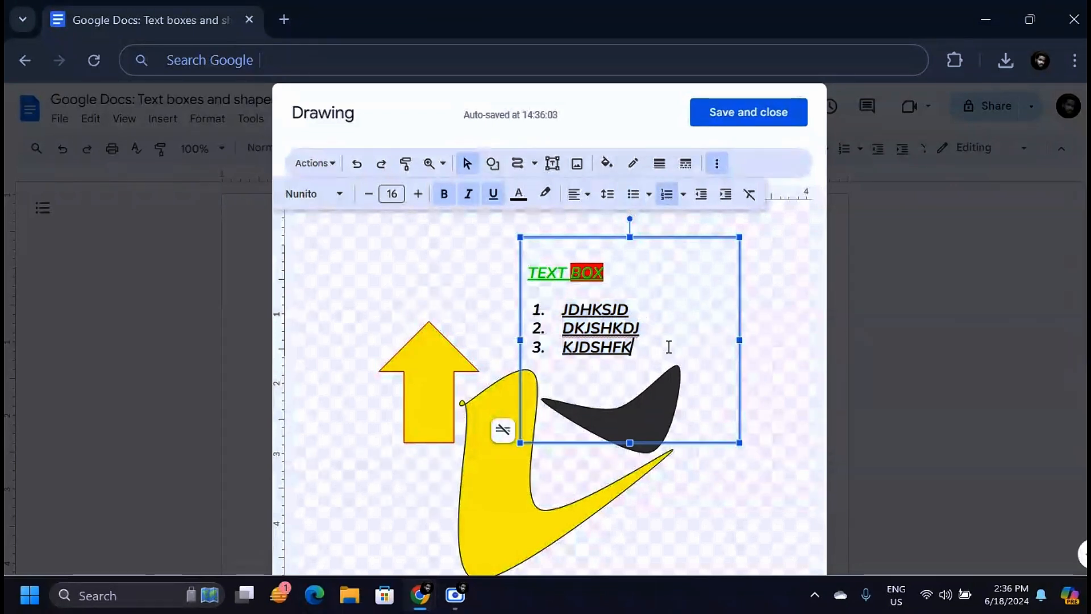
pyautogui.press('Return')
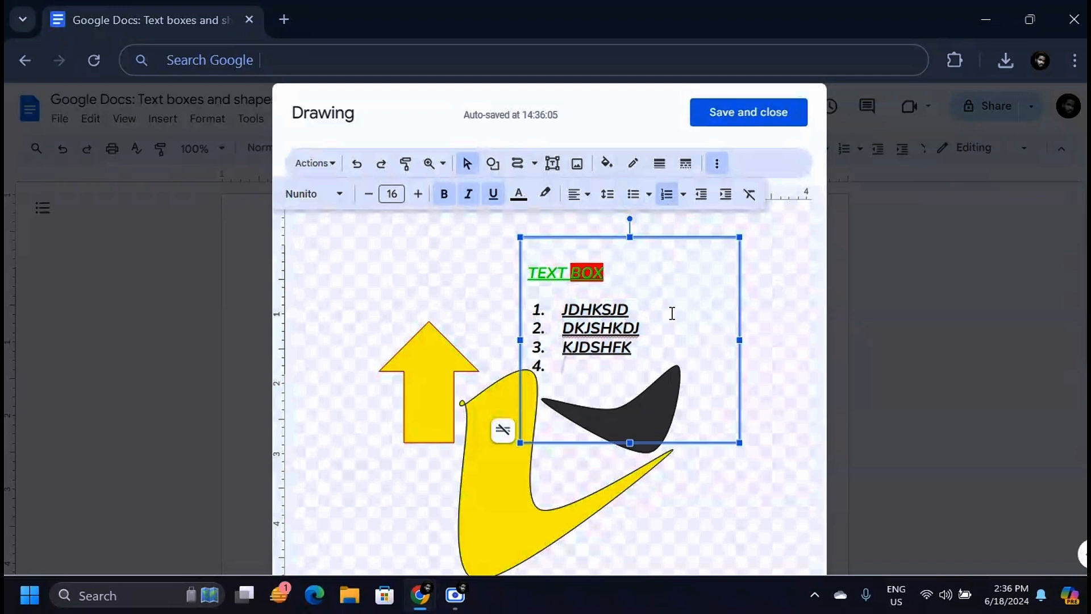
pyautogui.press('BackSpace')
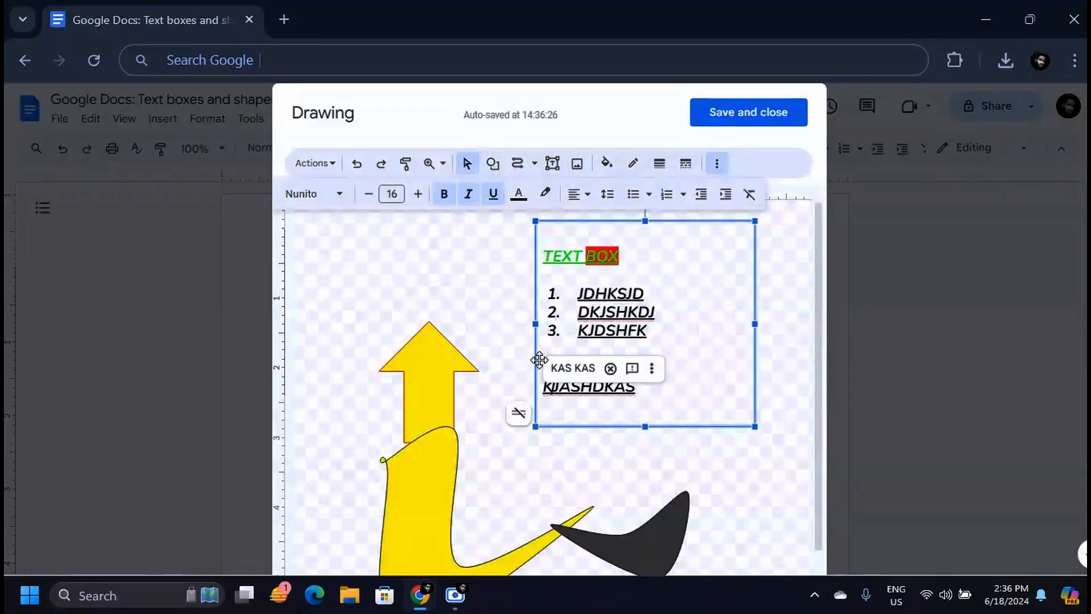
# Step: Increase the indent of the "KHJEFS" line by one level in the text box
pyautogui.click(680, 355)
pyautogui.click(543, 368)
pyautogui.moveTo(549, 368); pyautogui.dragTo(626, 367)
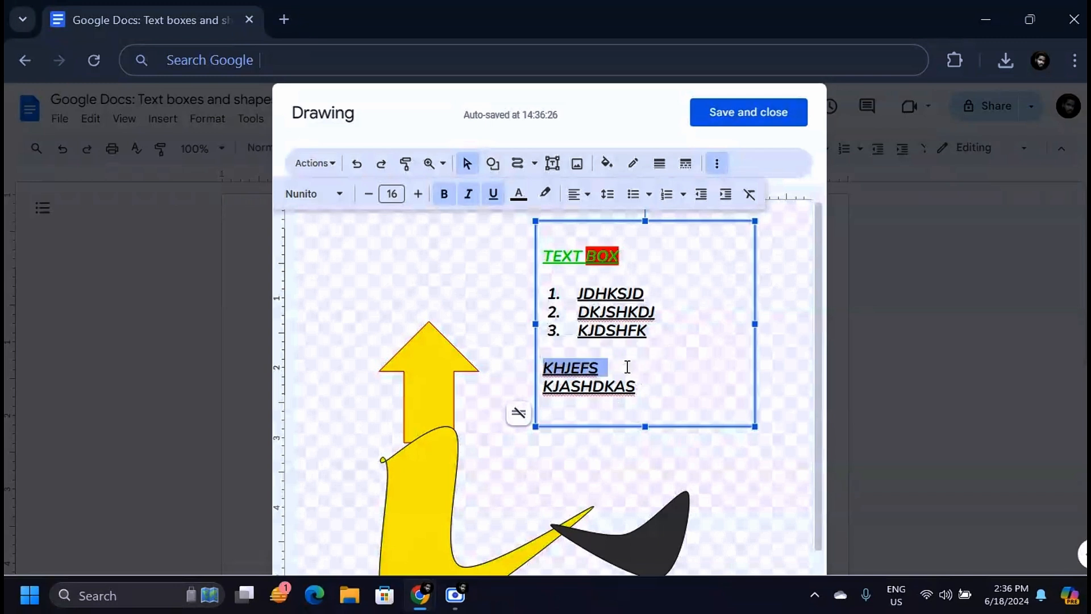
pyautogui.click(728, 197)
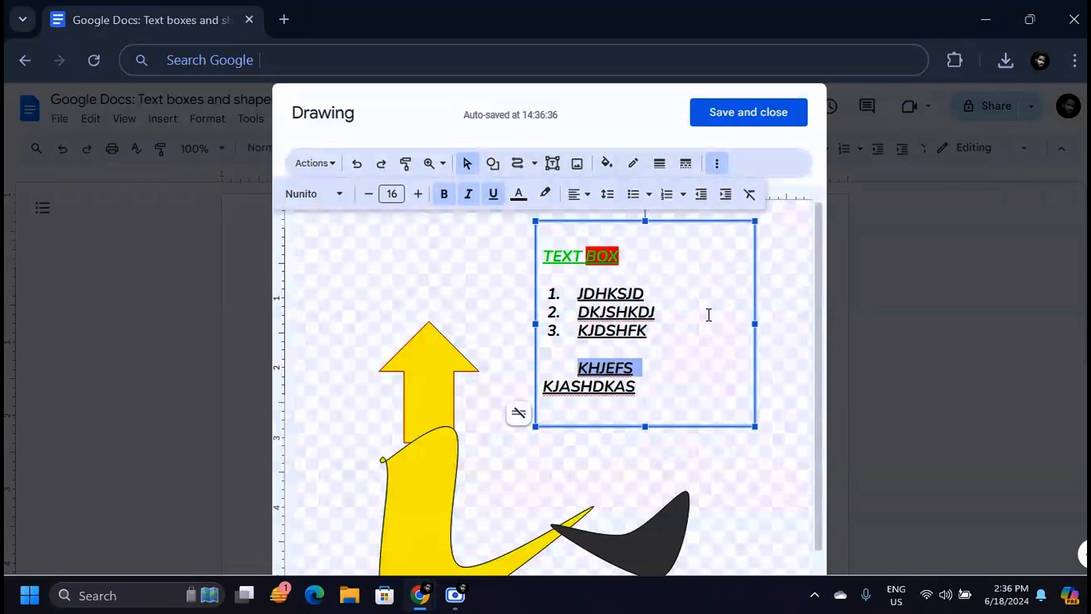
pyautogui.click(647, 396)
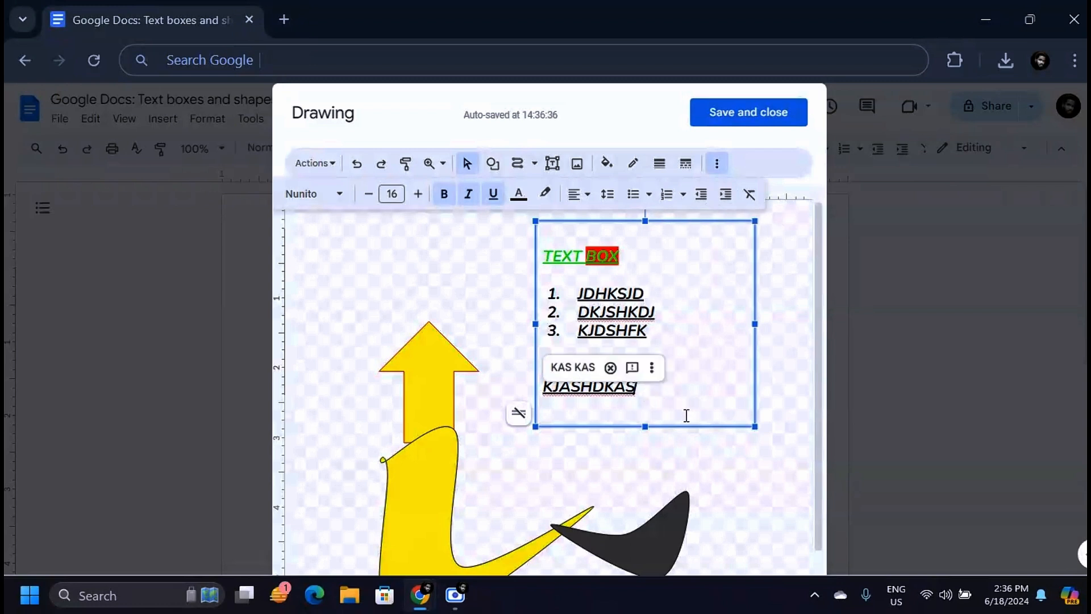
pyautogui.click(682, 317)
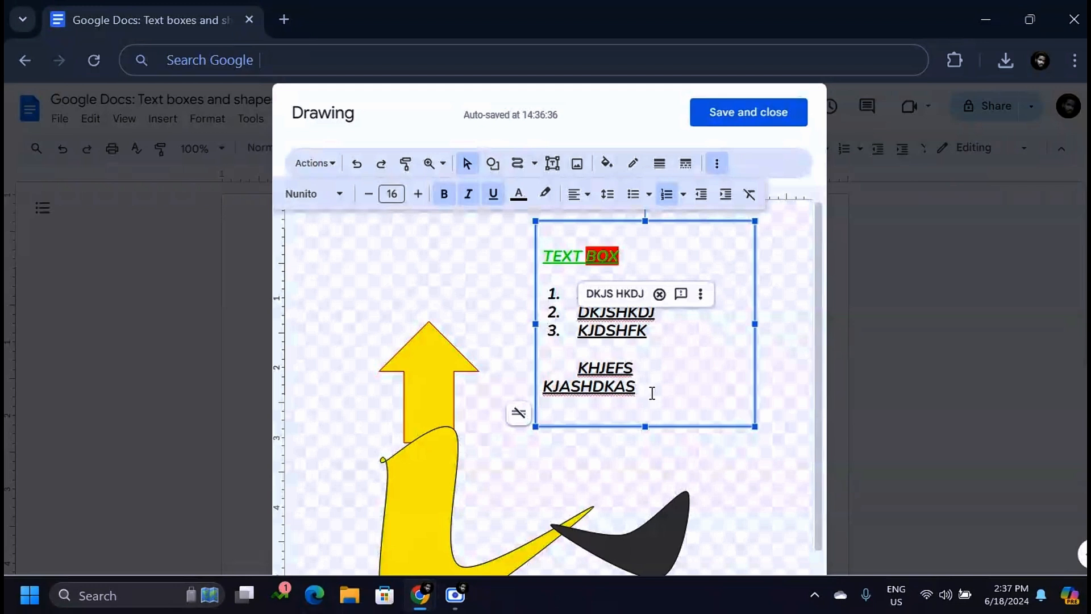
# Step: Save and close the drawing to place it in the document, then look over the page
pyautogui.click(431, 489)
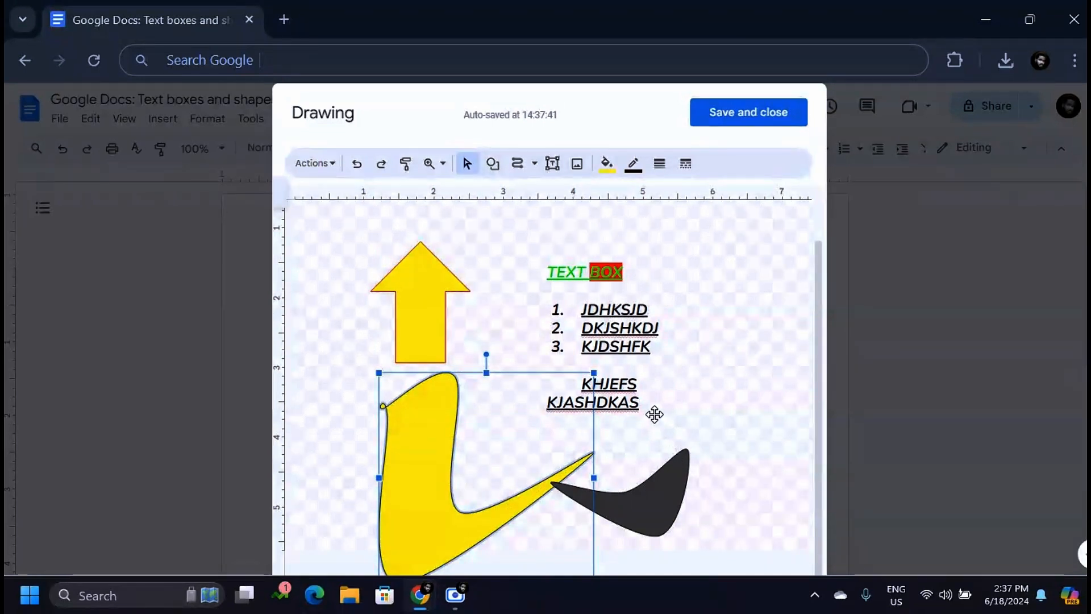
pyautogui.click(749, 116)
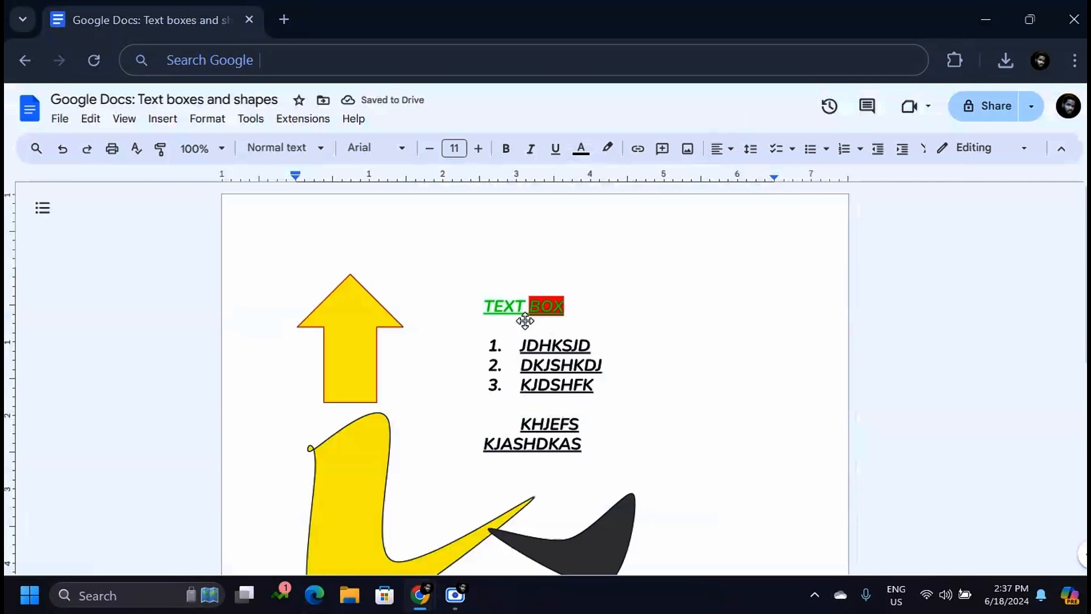
pyautogui.hotkey('ctrl', '-')
pyautogui.scroll(-4, 490, 348)
pyautogui.scroll(4, 446, 275)
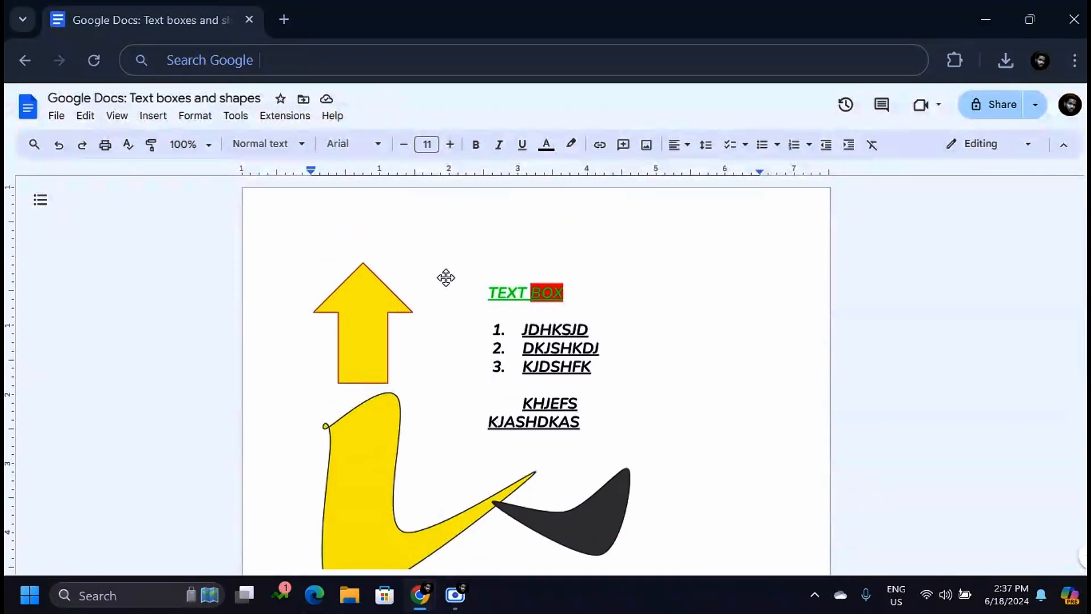
# Step: Place the inserted drawing in front of the text and move it lower and further right on the page
pyautogui.click(365, 314)
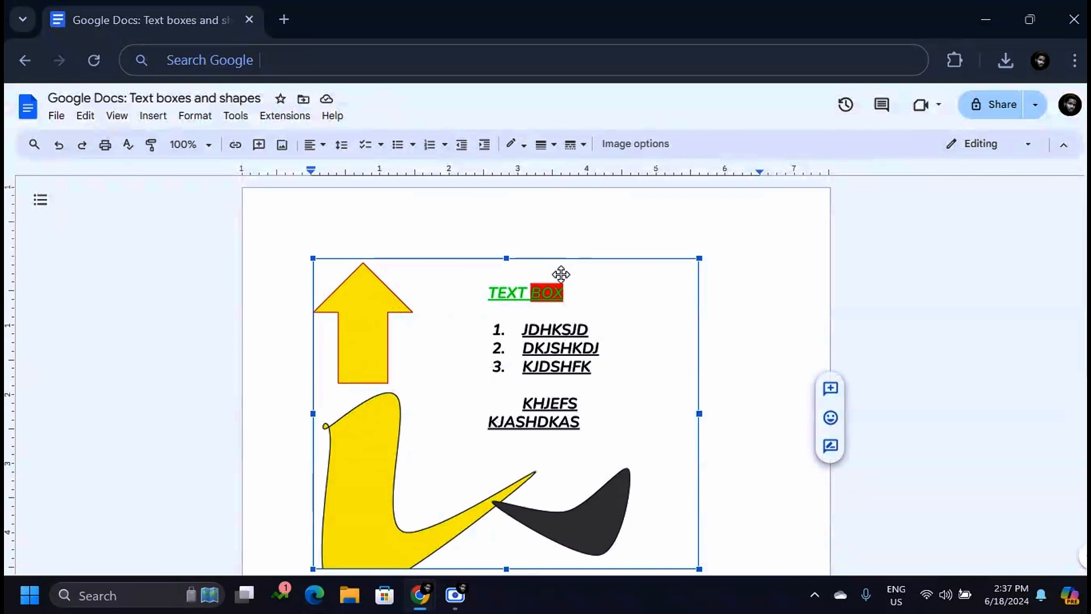
pyautogui.scroll(-6, 647, 327)
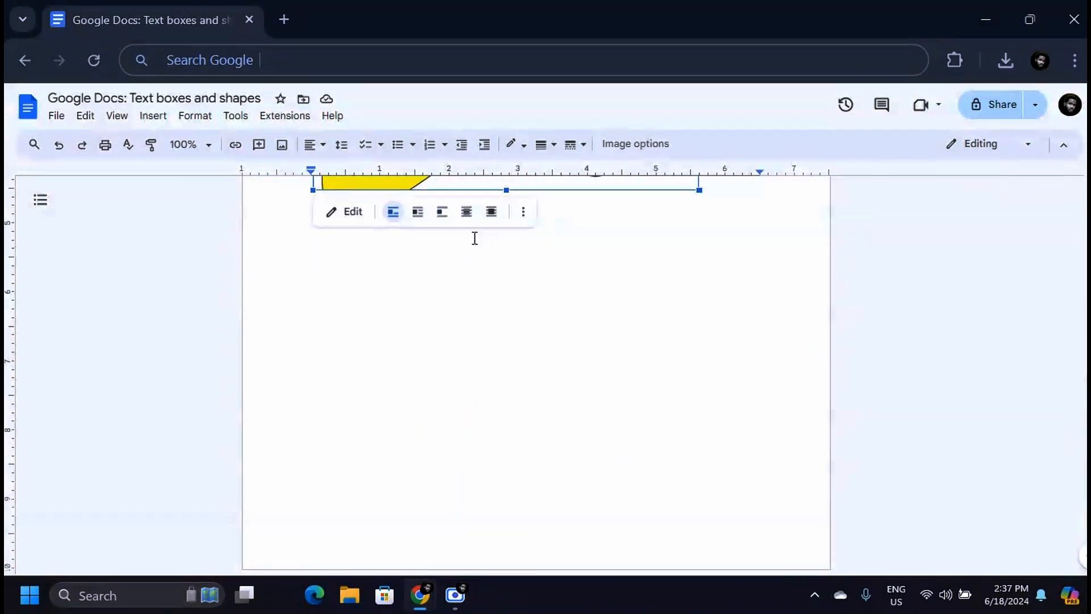
pyautogui.click(491, 212)
pyautogui.moveTo(432, 207); pyautogui.dragTo(436, 360)
pyautogui.scroll(2, 459, 273)
pyautogui.scroll(-2, 461, 273)
pyautogui.scroll(-3, 463, 273)
pyautogui.moveTo(512, 281)
pyautogui.mouseDown()
pyautogui.moveTo(533, 205)
pyautogui.moveTo(455, 193)
pyautogui.moveTo(490, 157)
pyautogui.moveTo(487, 182)
pyautogui.mouseUp()
pyautogui.moveTo(535, 217)
pyautogui.mouseDown()
pyautogui.moveTo(559, 300)
pyautogui.moveTo(540, 336)
pyautogui.moveTo(518, 226)
pyautogui.mouseUp()
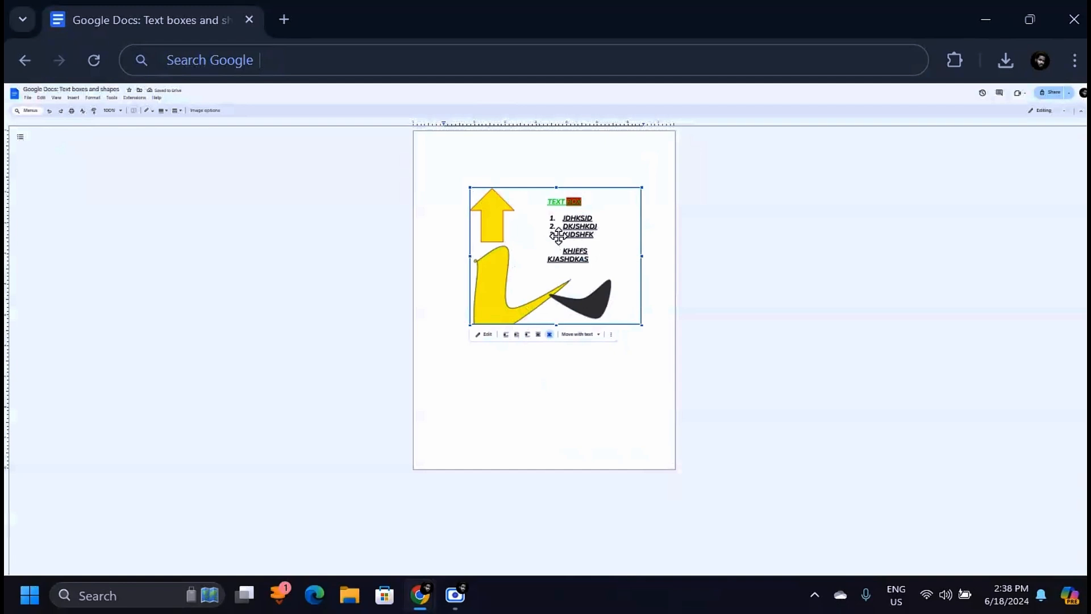
# Step: Move the drawing to the left and slightly up on the page
pyautogui.hotkey('ctrl', '+')
pyautogui.hotkey('ctrl', '+')
pyautogui.hotkey('ctrl', '+')
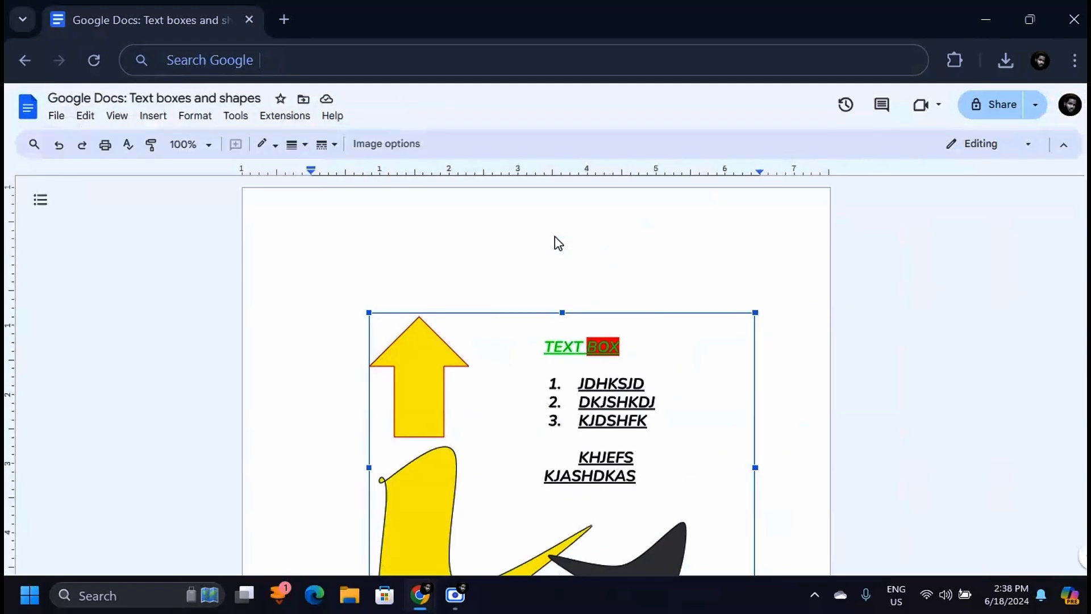
pyautogui.scroll(-4, 544, 273)
pyautogui.scroll(4, 526, 257)
pyautogui.scroll(-1, 545, 288)
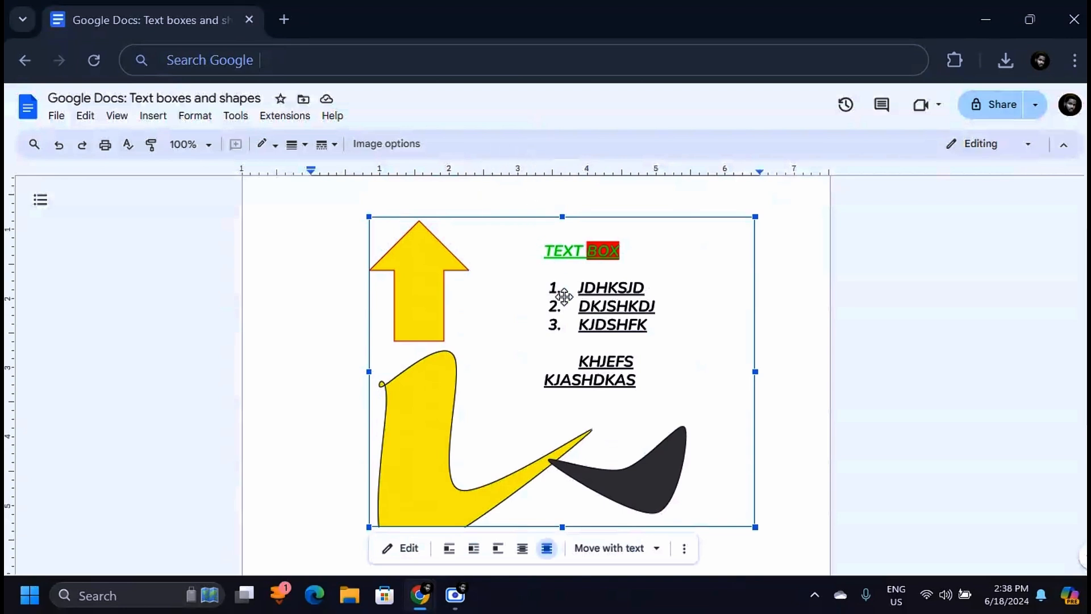
pyautogui.moveTo(415, 248); pyautogui.dragTo(349, 236)
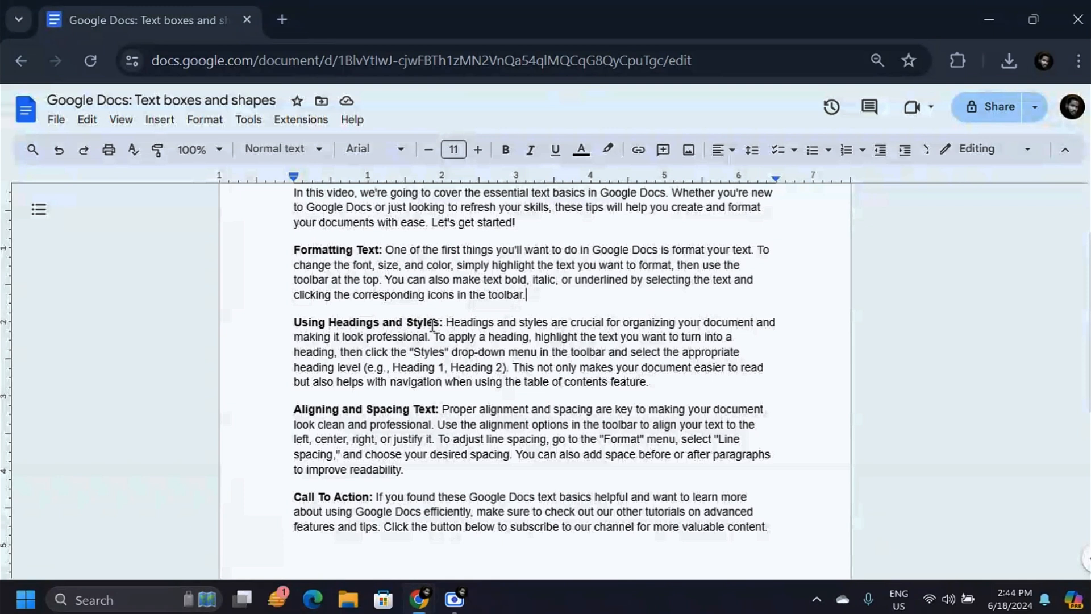
# Step: Try indenting the first lines of the four bold-titled paragraphs, from "Formatting Text" to "Call To Action", by one tab each
pyautogui.scroll(2, 384, 400)
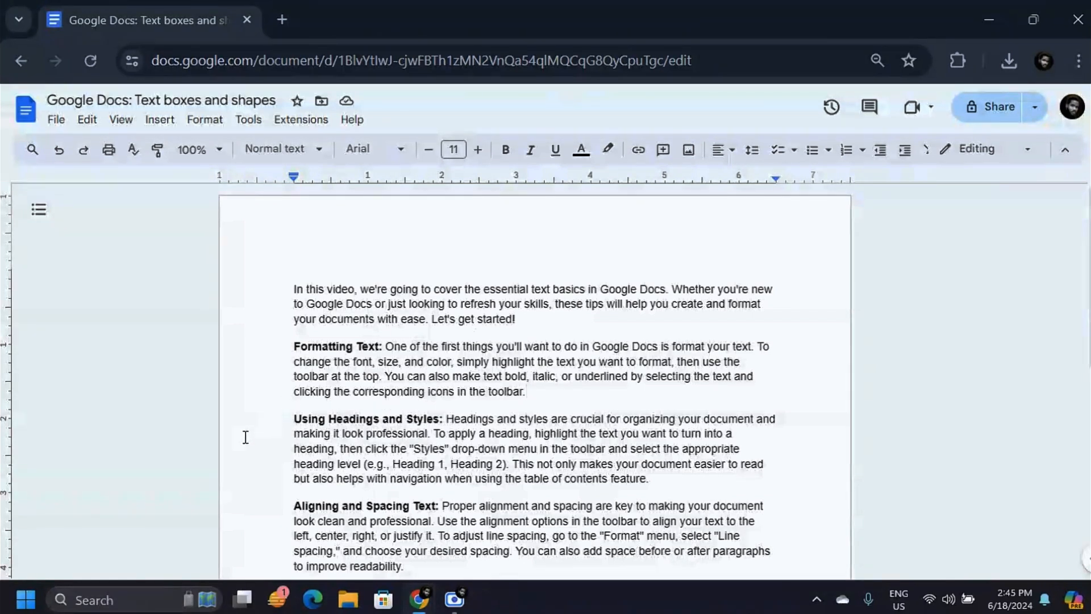
pyautogui.click(297, 346)
pyautogui.press('Tab')
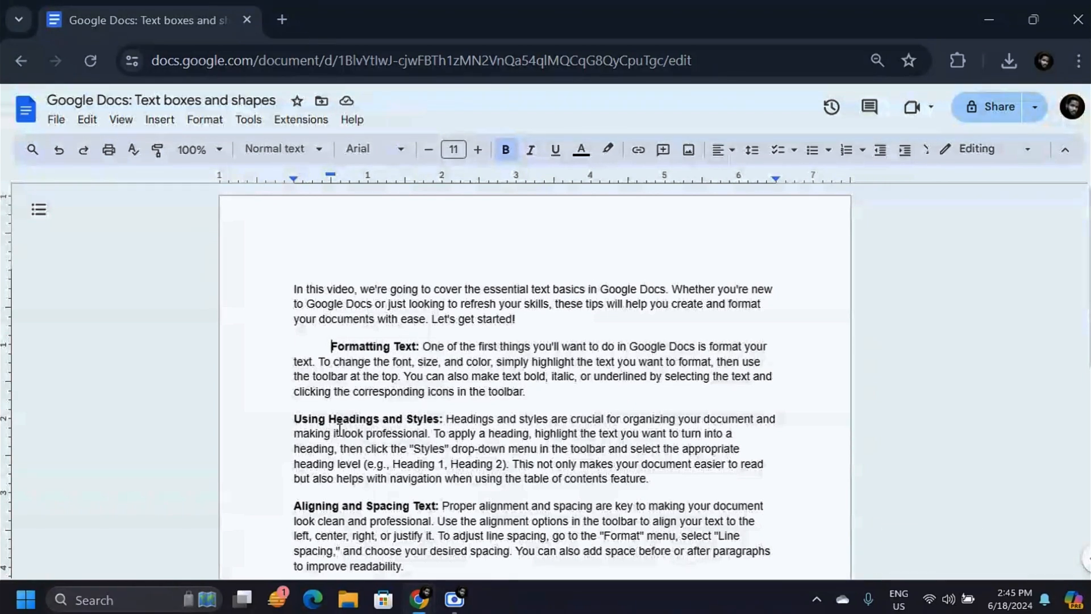
pyautogui.click(291, 419)
pyautogui.press('Tab')
pyautogui.click(292, 504)
pyautogui.press('Tab')
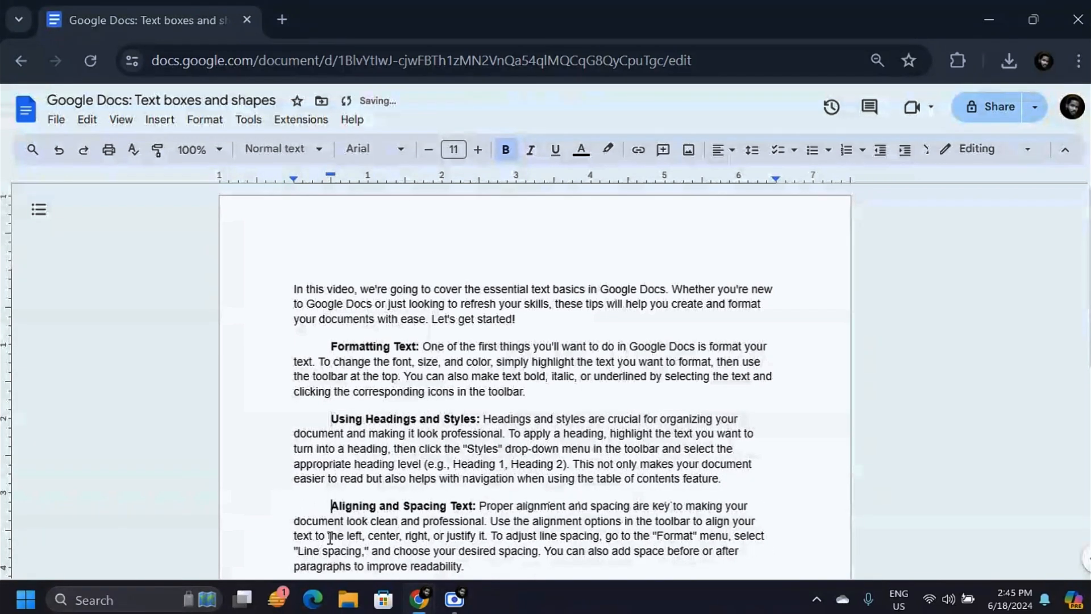
pyautogui.scroll(-2, 455, 373)
pyautogui.click(293, 499)
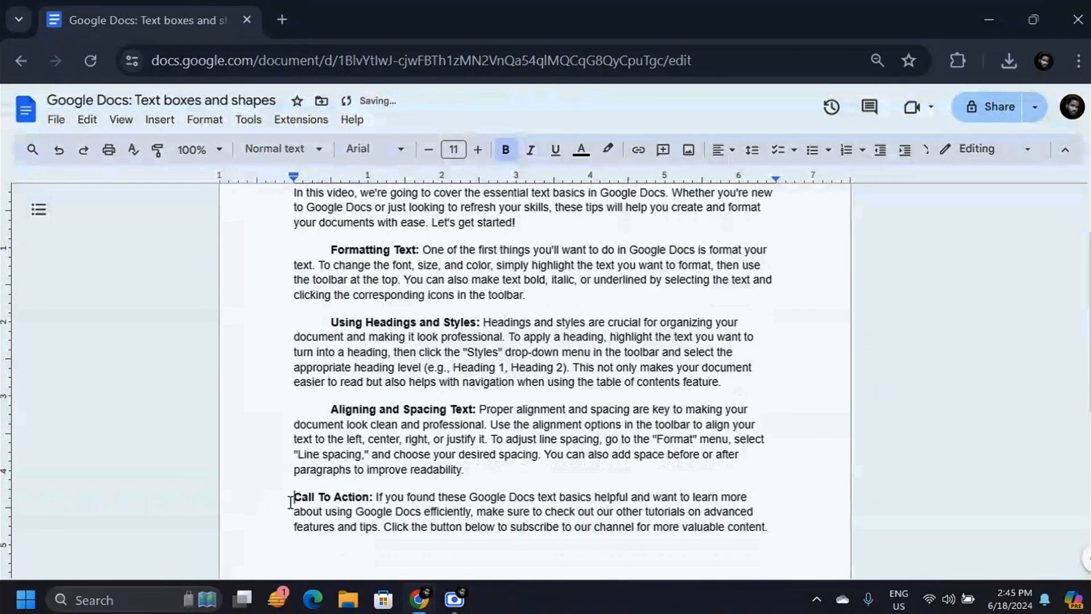
pyautogui.press('Tab')
# Step: Undo the tab indents on all four bold-titled paragraphs
pyautogui.hotkey('ctrl', 'z')
pyautogui.hotkey('ctrl', 'z')
pyautogui.hotkey('ctrl', 'z')
pyautogui.hotkey('ctrl', 'z')
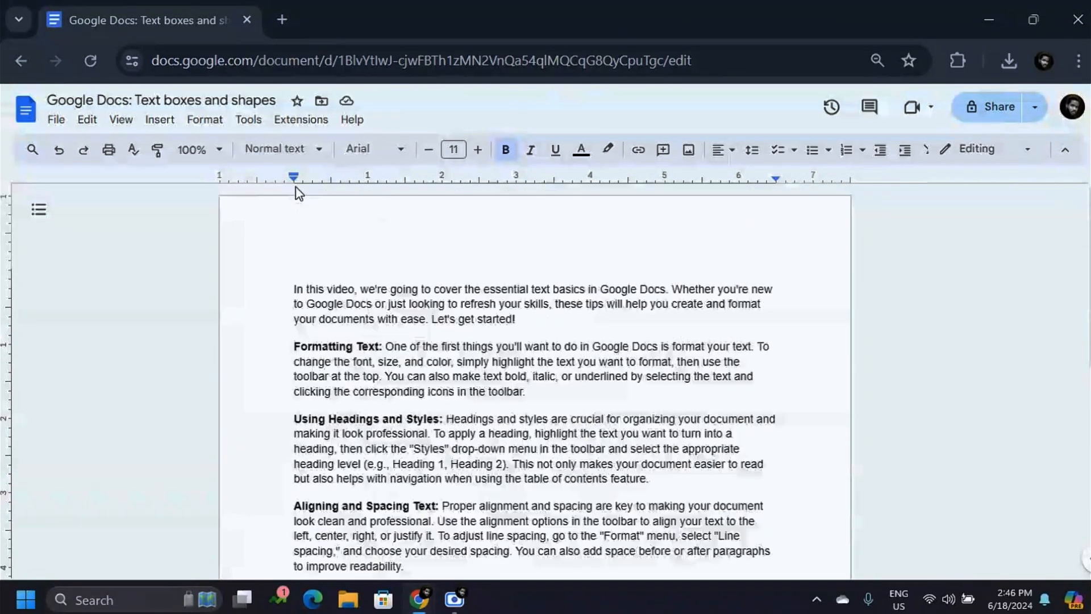
pyautogui.scroll(-2, 297, 199)
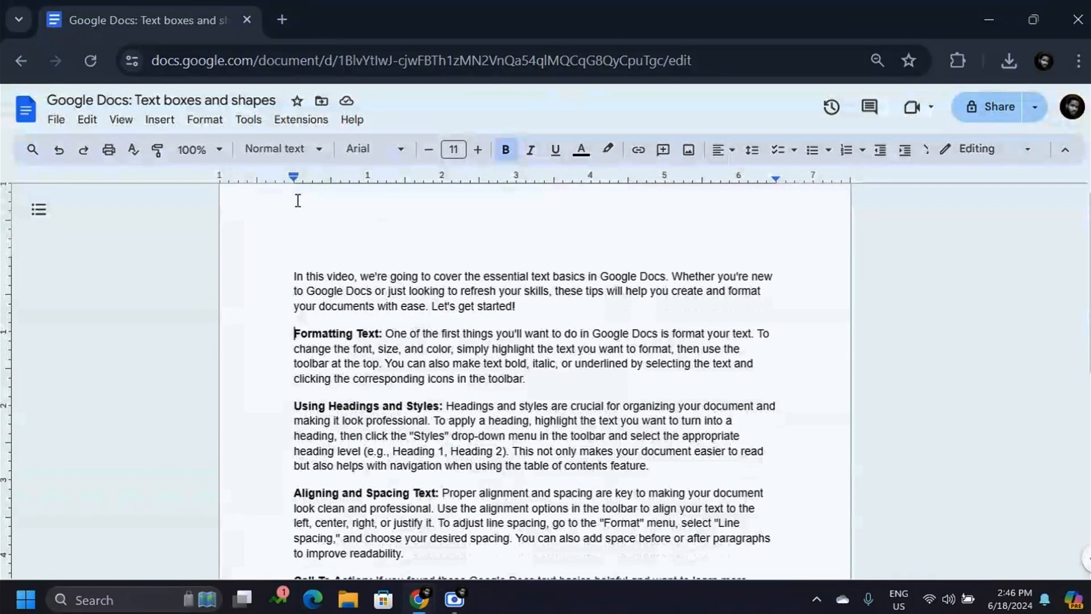
pyautogui.scroll(2, 298, 197)
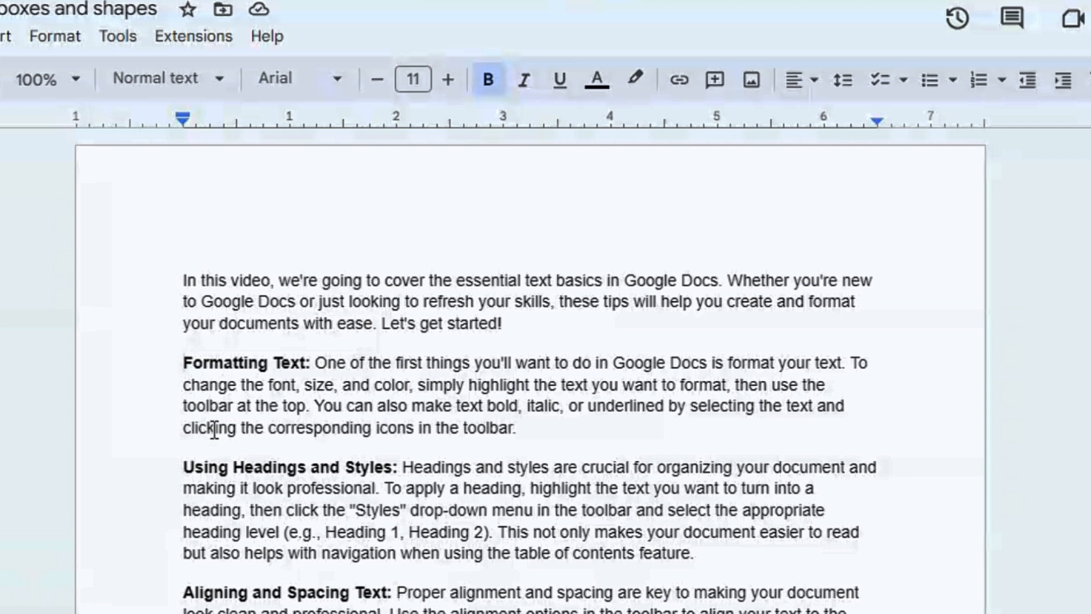
# Step: Try a left indent and then a first-line indent of about 0.4 inch on the "Formatting Text" paragraph, removing each one
pyautogui.moveTo(186, 121); pyautogui.dragTo(229, 128)
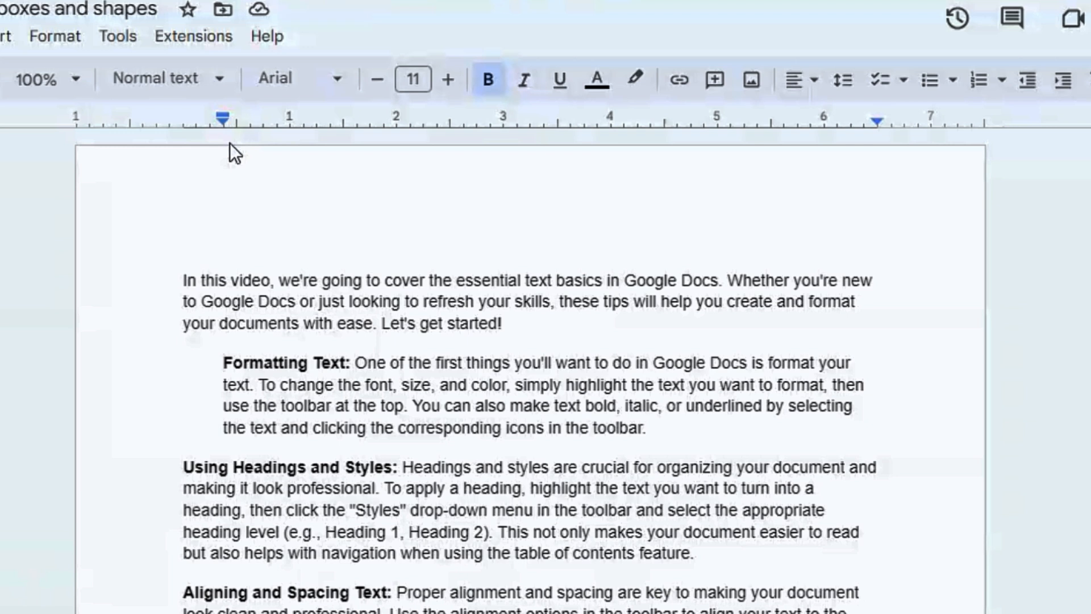
pyautogui.hotkey('ctrl', 'z')
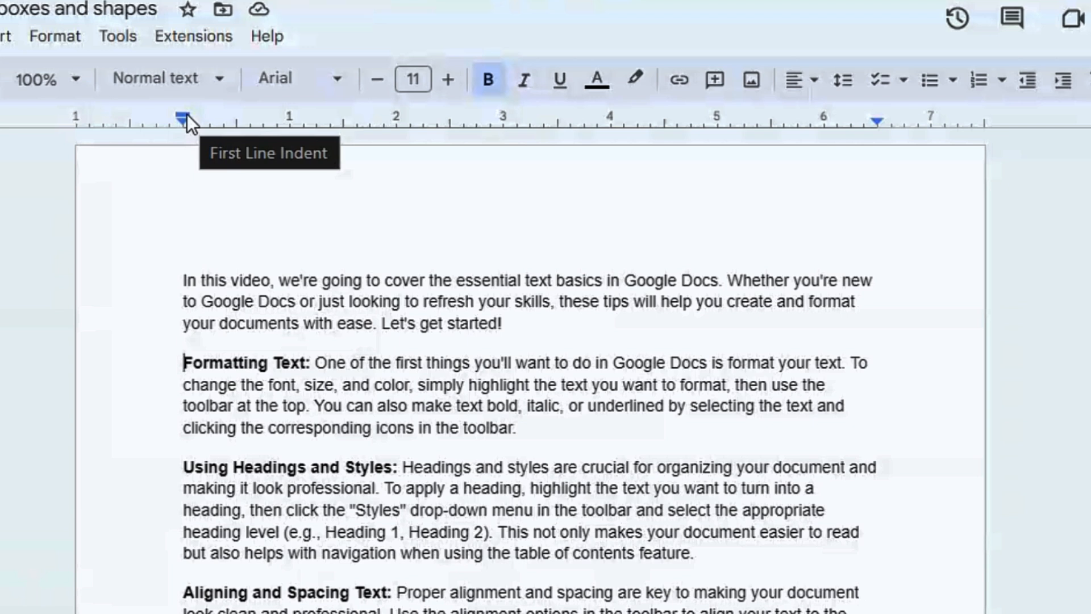
pyautogui.moveTo(186, 115); pyautogui.dragTo(235, 113)
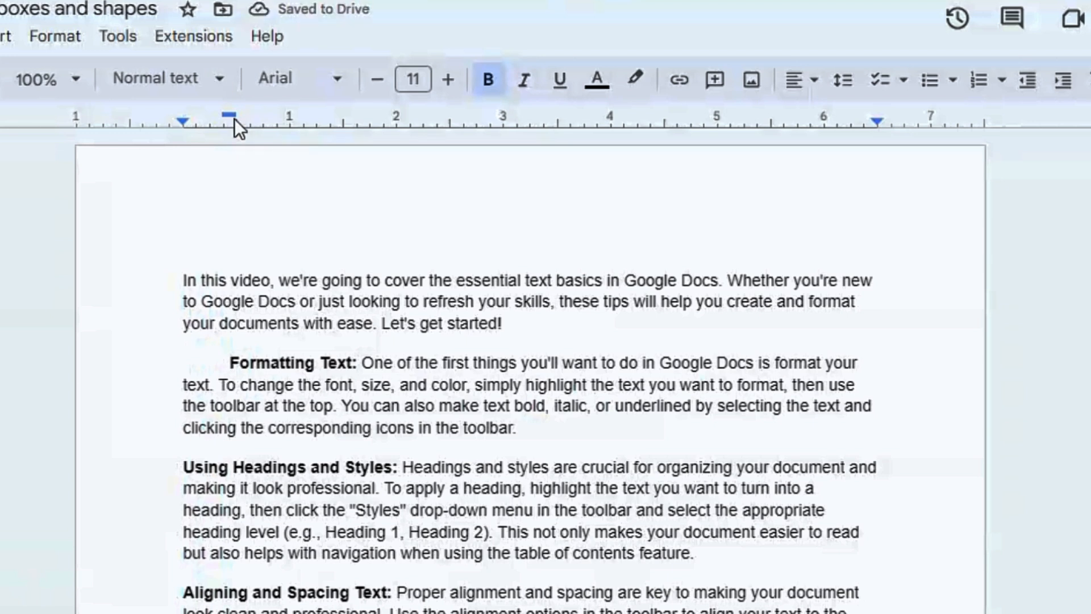
pyautogui.press('BackSpace')
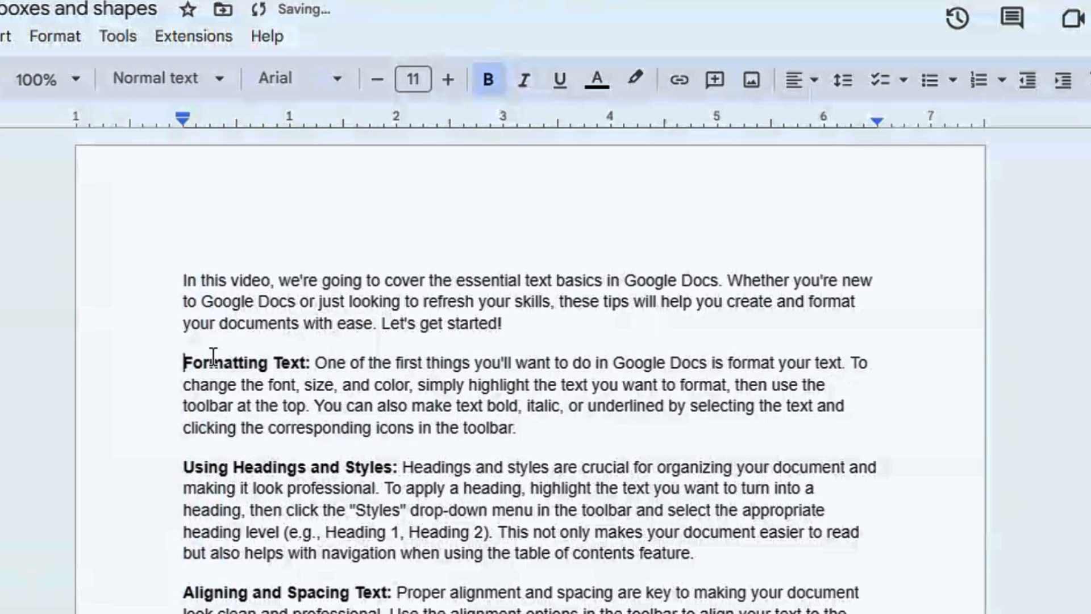
# Step: Try a 0.5-inch left indent on the three paragraphs from "Formatting Text" to "Aligning and Spacing Text", and undo it
pyautogui.moveTo(186, 361); pyautogui.dragTo(573, 543)
pyautogui.scroll(3, 365, 341)
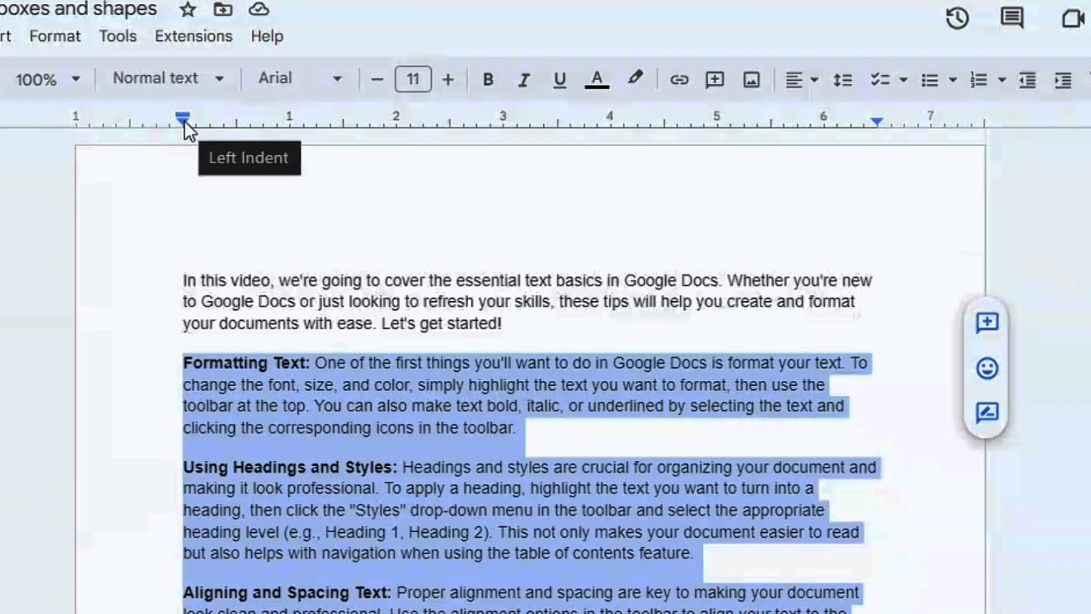
pyautogui.moveTo(184, 120); pyautogui.dragTo(237, 125)
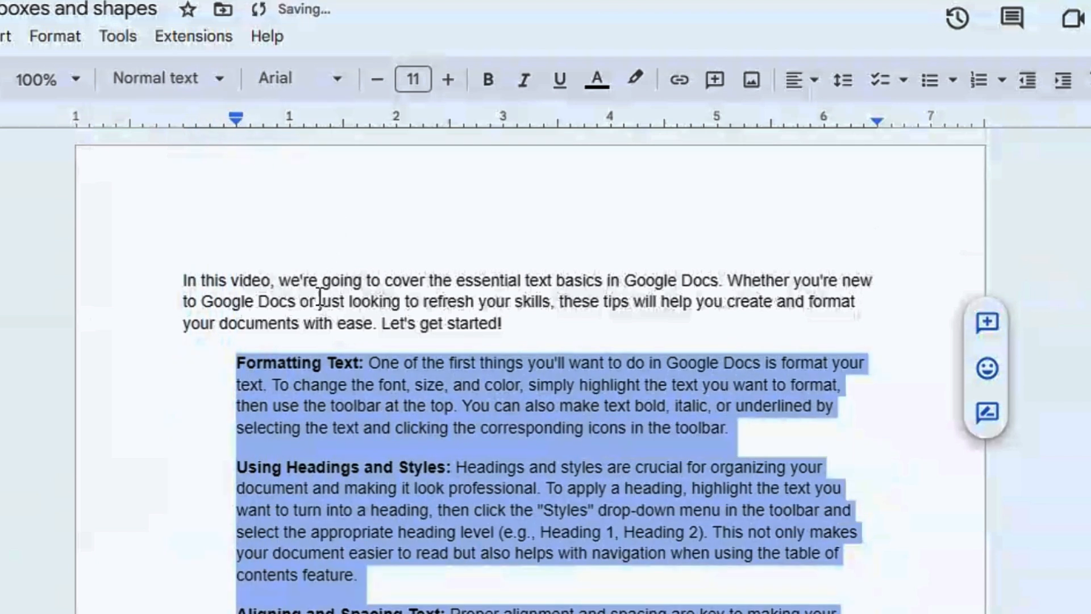
pyautogui.scroll(-3, 320, 296)
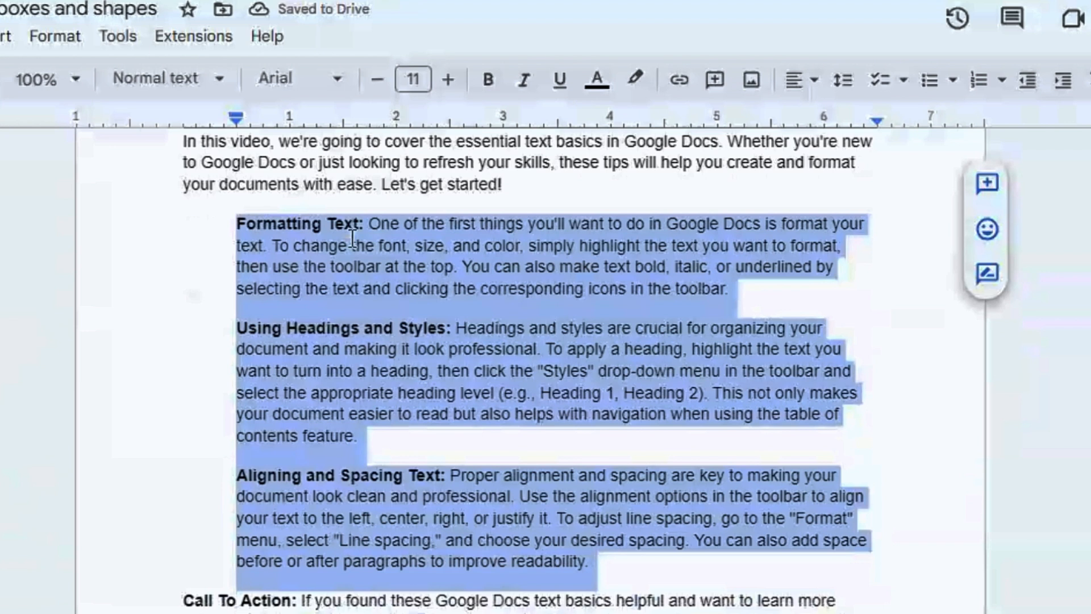
pyautogui.hotkey('ctrl', 'z')
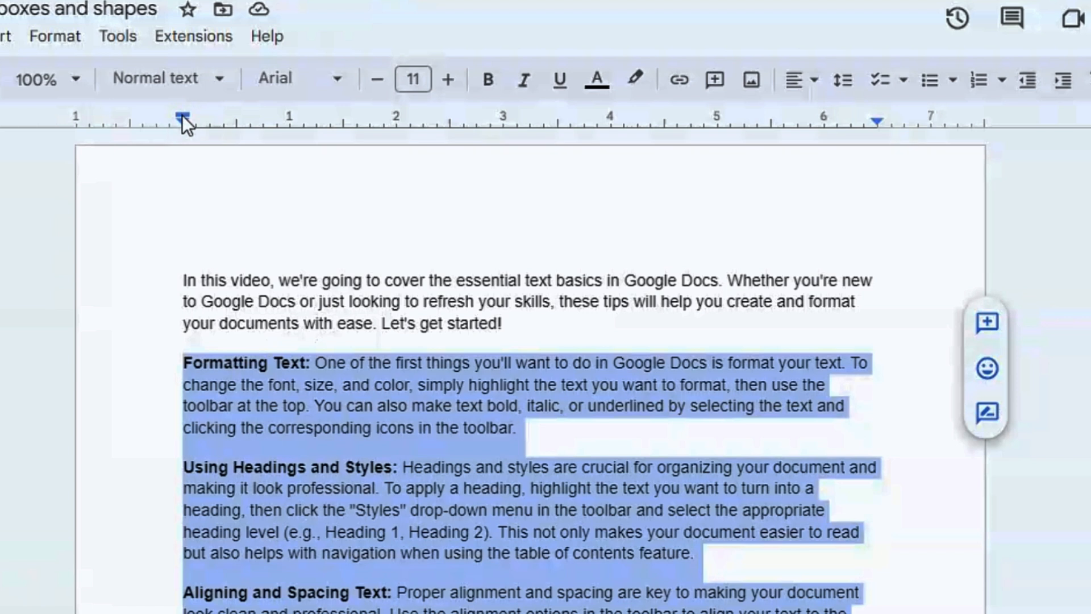
# Step: Give the three paragraphs from "Formatting Text" to "Aligning and Spacing Text" a first-line indent of about 0.4 inch
pyautogui.moveTo(186, 114)
pyautogui.mouseDown()
pyautogui.moveTo(213, 103)
pyautogui.moveTo(246, 114)
pyautogui.mouseUp()
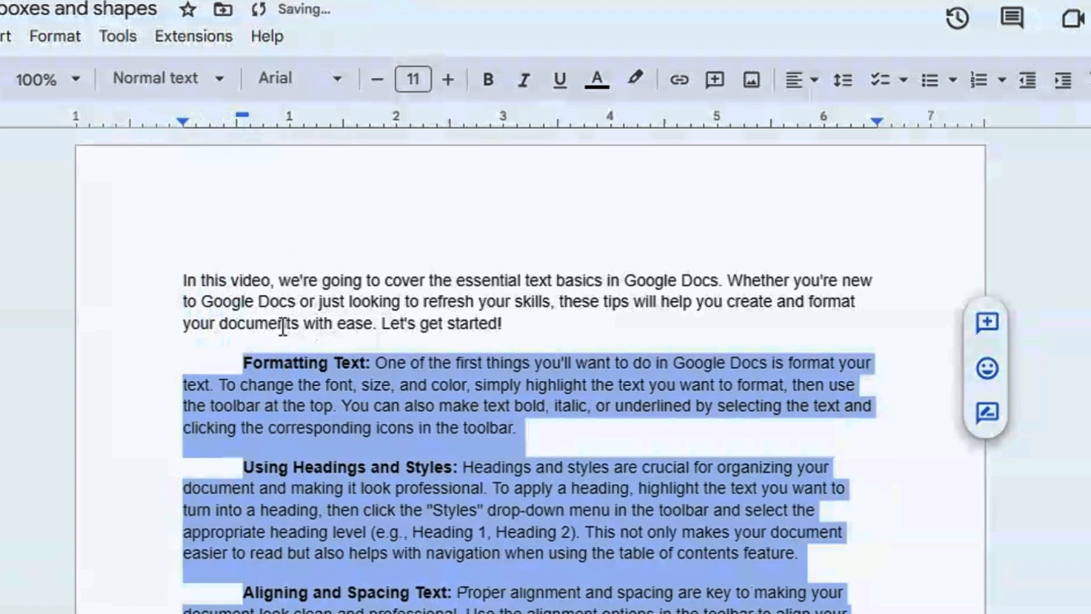
pyautogui.scroll(-3, 248, 569)
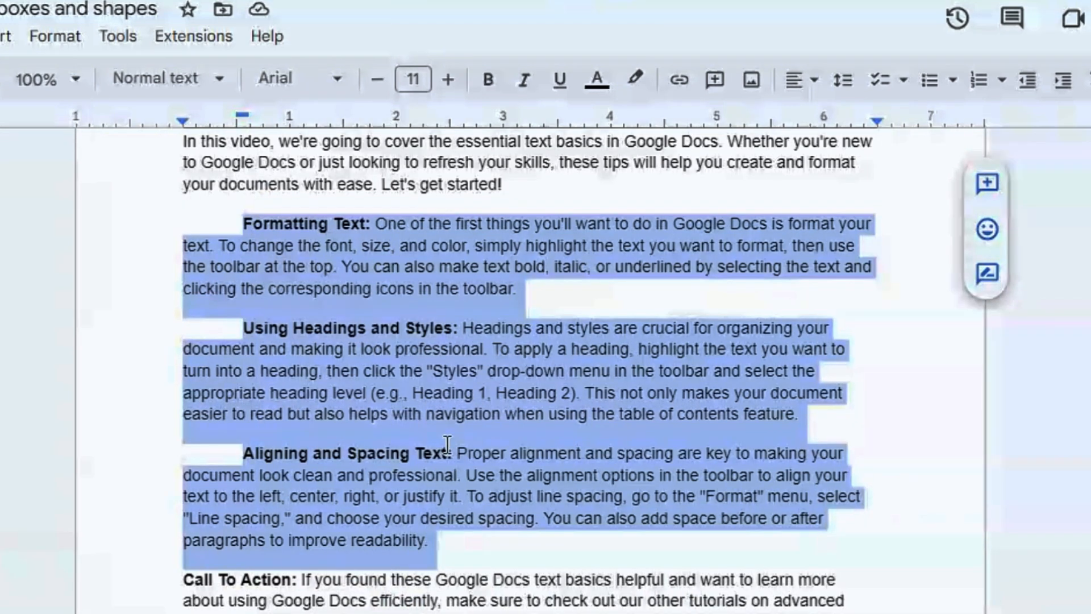
pyautogui.scroll(3, 420, 392)
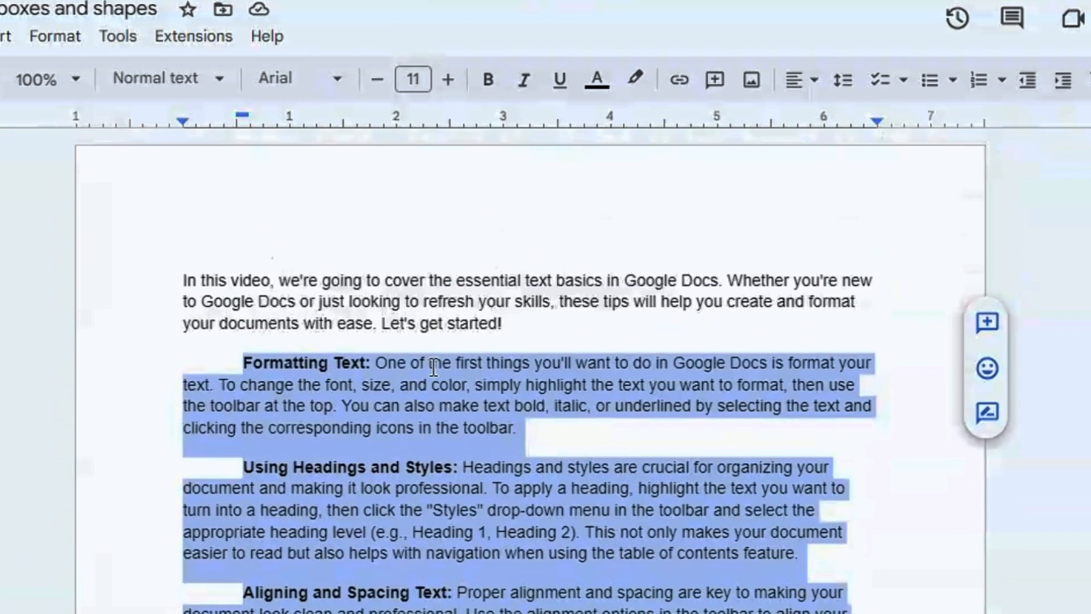
pyautogui.moveTo(184, 121)
pyautogui.mouseDown()
pyautogui.moveTo(206, 116)
pyautogui.moveTo(177, 131)
pyautogui.moveTo(290, 118)
pyautogui.moveTo(177, 125)
pyautogui.moveTo(236, 119)
pyautogui.mouseUp()
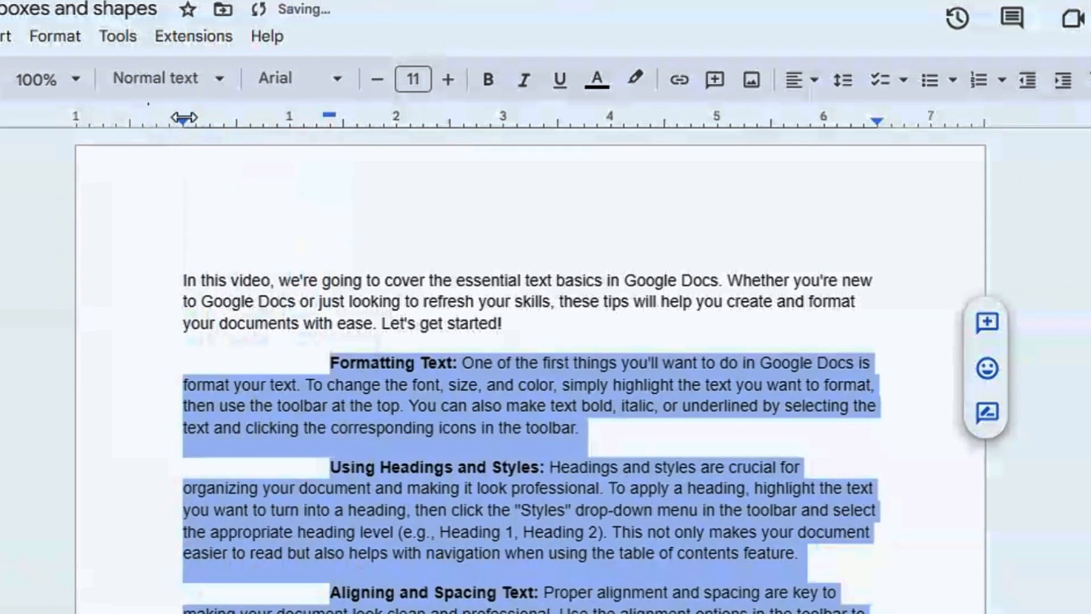
pyautogui.moveTo(183, 117); pyautogui.dragTo(252, 118)
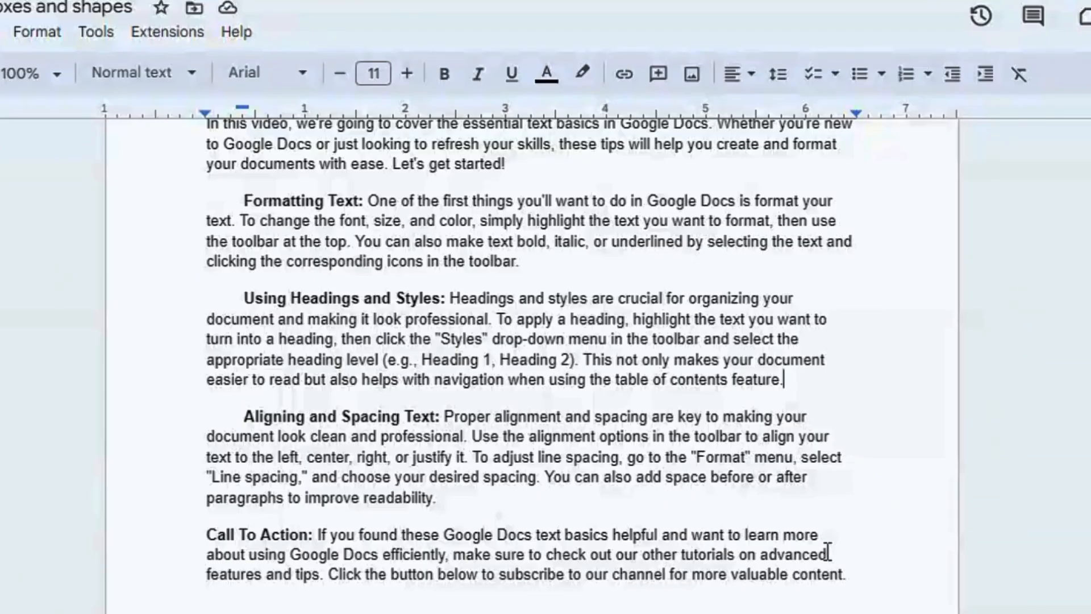
# Step: Add a new line reading "Income" below the "Call To Action" paragraph
pyautogui.click(852, 574)
pyautogui.press('Return')
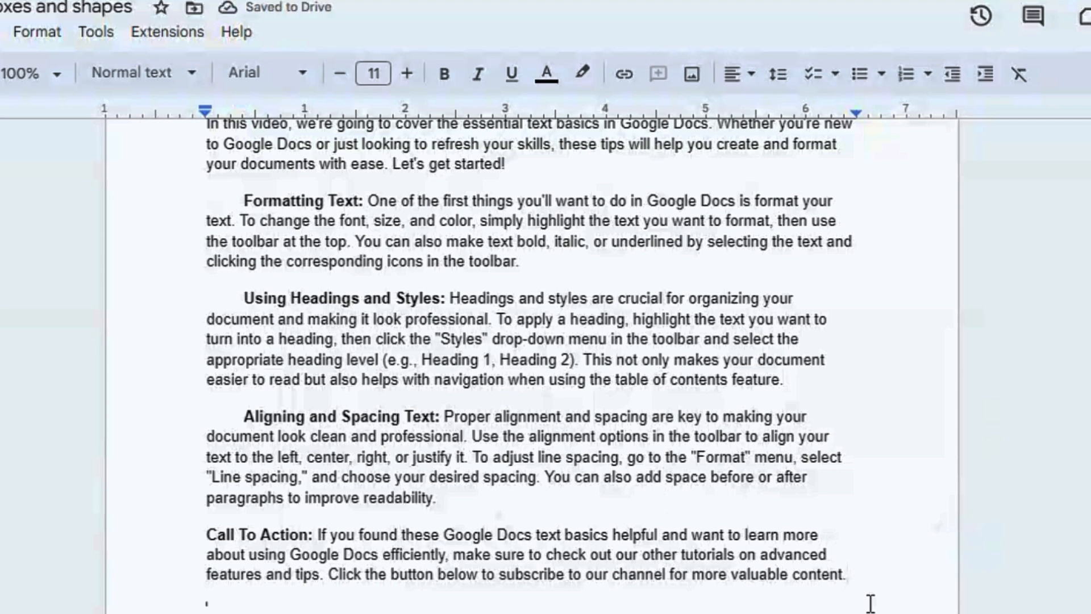
pyautogui.write('Income')
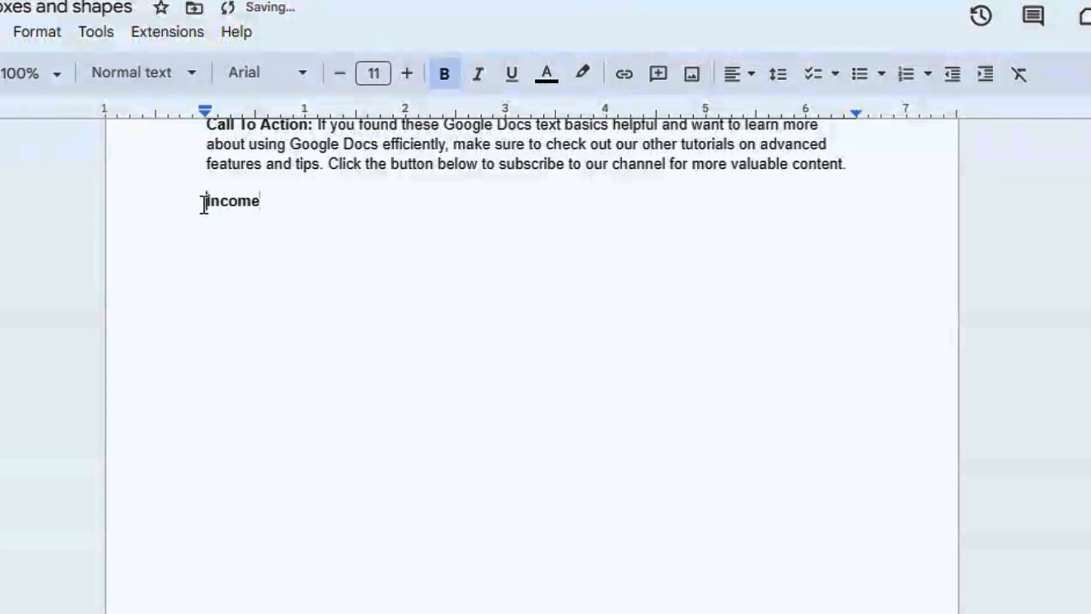
# Step: Format the word "Income" as 14 pt bold text
pyautogui.moveTo(204, 204); pyautogui.dragTo(317, 234)
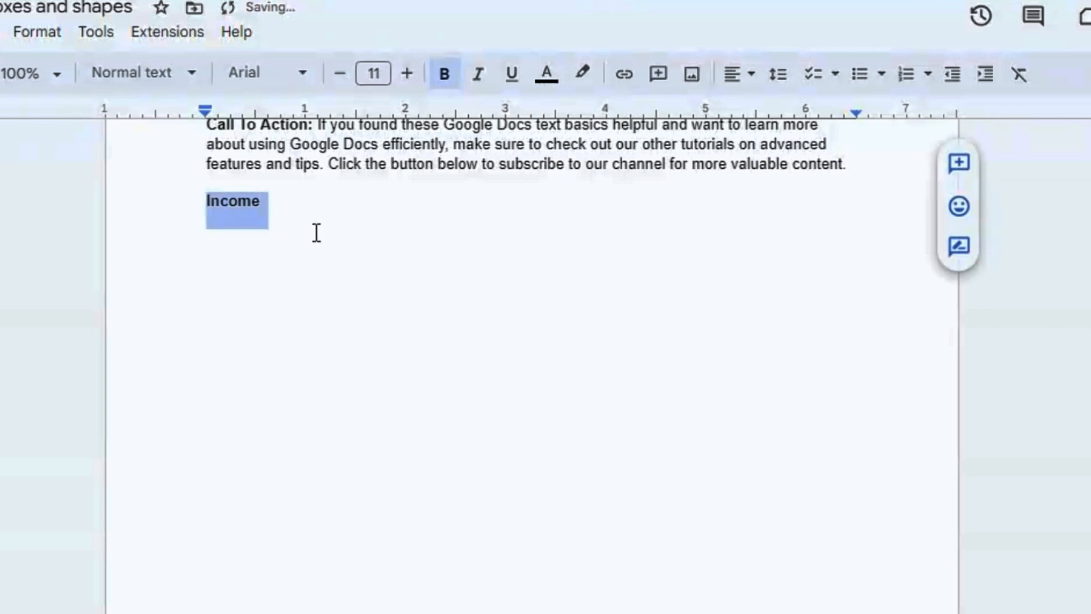
pyautogui.click(444, 74)
pyautogui.click(407, 74)
pyautogui.click(407, 73)
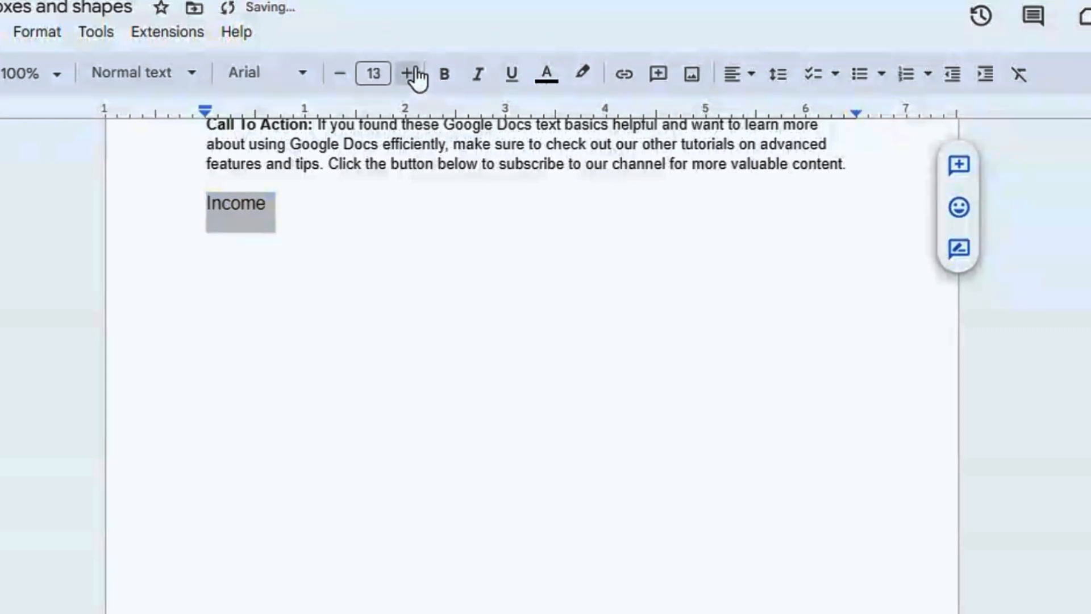
pyautogui.click(407, 73)
pyautogui.click(435, 318)
pyautogui.moveTo(197, 204); pyautogui.dragTo(356, 222)
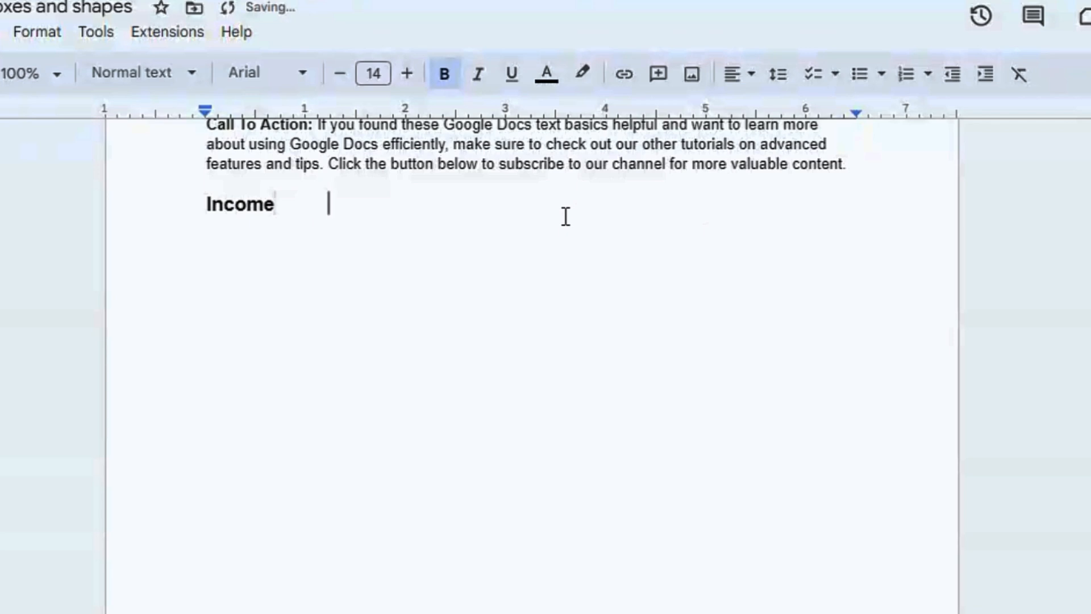
# Step: Clear the blank spacing after "Income", keeping the word itself complete
pyautogui.press('BackSpace')
pyautogui.press('BackSpace')
pyautogui.press('BackSpace')
pyautogui.press('BackSpace')
pyautogui.press('BackSpace')
pyautogui.press('BackSpace')
pyautogui.press('BackSpace')
pyautogui.press('BackSpace')
pyautogui.press('BackSpace')
pyautogui.press('BackSpace')
pyautogui.press('BackSpace')
pyautogui.press('BackSpace')
pyautogui.press('BackSpace')
pyautogui.write('e')
# Step: Try moving across the line from "Income" with repeated default tabs, and remove them all
pyautogui.press('Tab')
pyautogui.press('Tab')
pyautogui.press('Tab')
pyautogui.press('Tab')
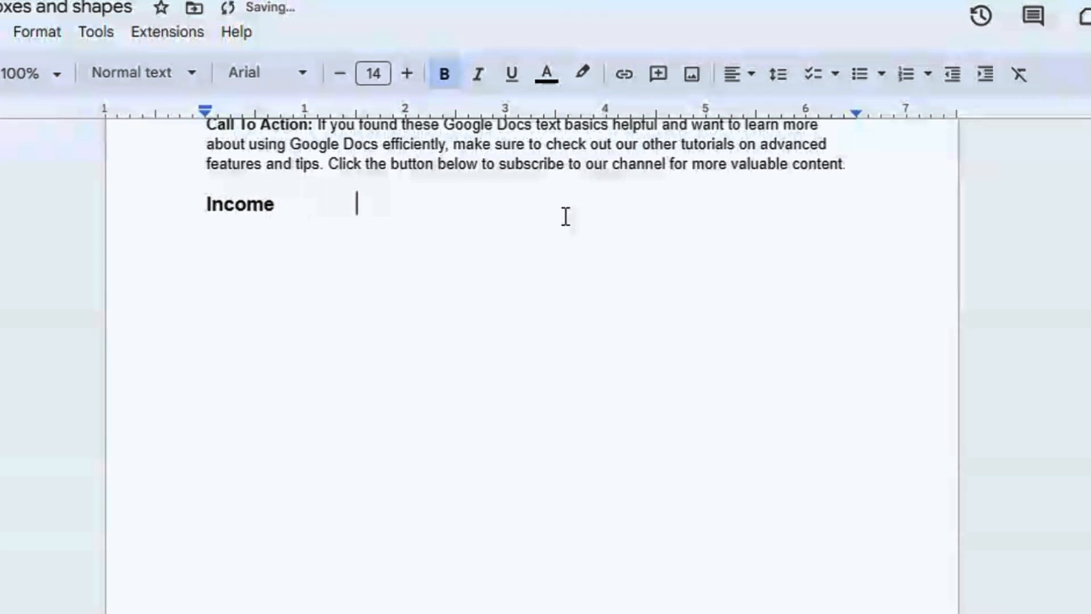
pyautogui.press('Tab')
pyautogui.press('Tab')
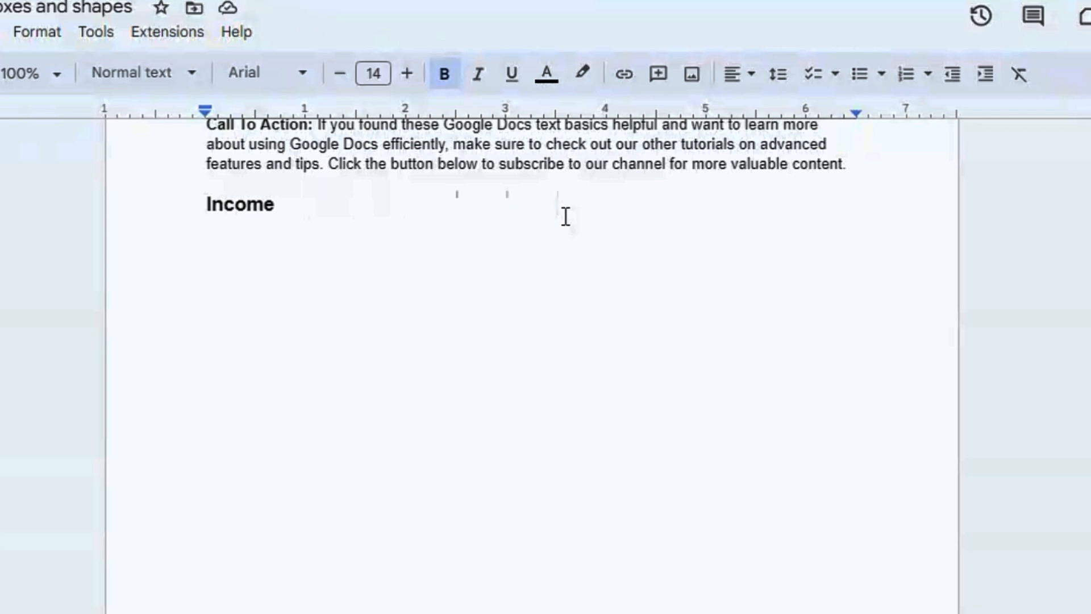
pyautogui.press('BackSpace')
pyautogui.press('BackSpace')
pyautogui.press('BackSpace')
pyautogui.press('BackSpace')
pyautogui.press('BackSpace')
pyautogui.press('BackSpace')
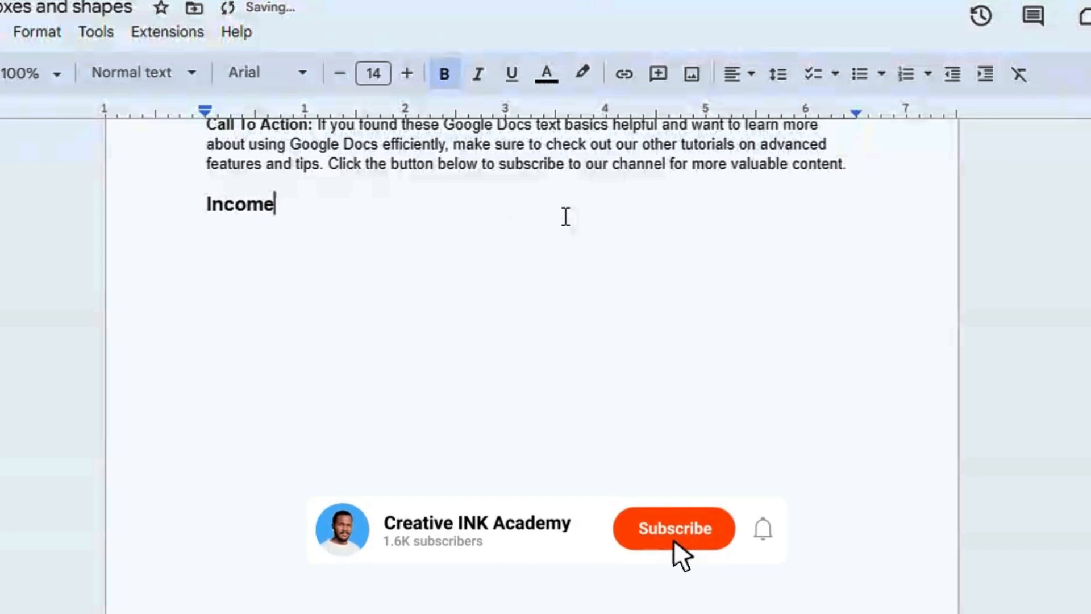
# Step: Add a left tab-stop at 3.5 inches on the "Income" line and enter "Expenditure" at that stop
pyautogui.rightClick(557, 114)
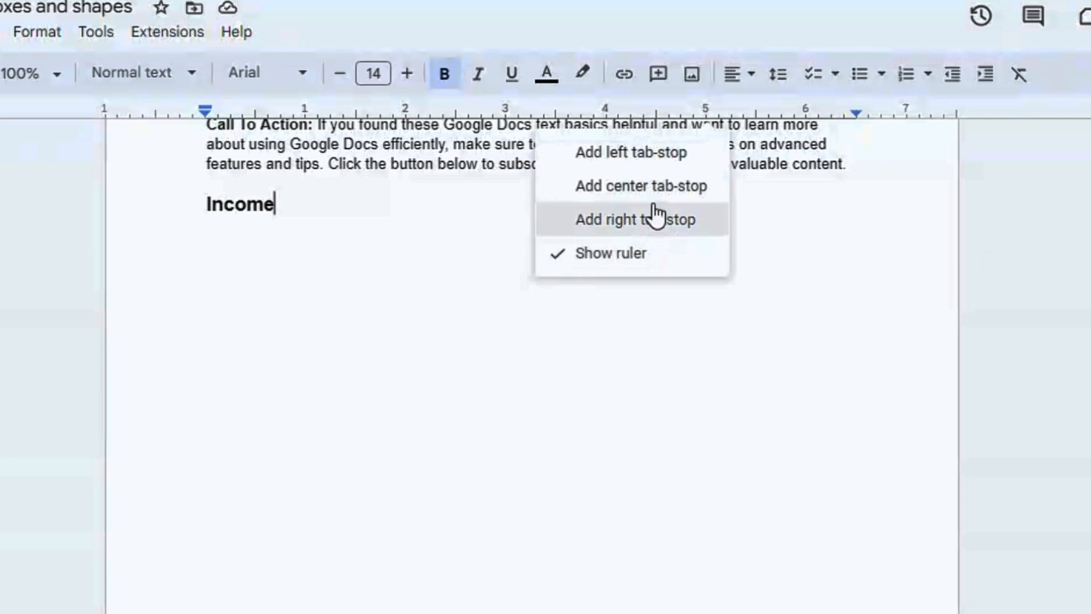
pyautogui.click(658, 155)
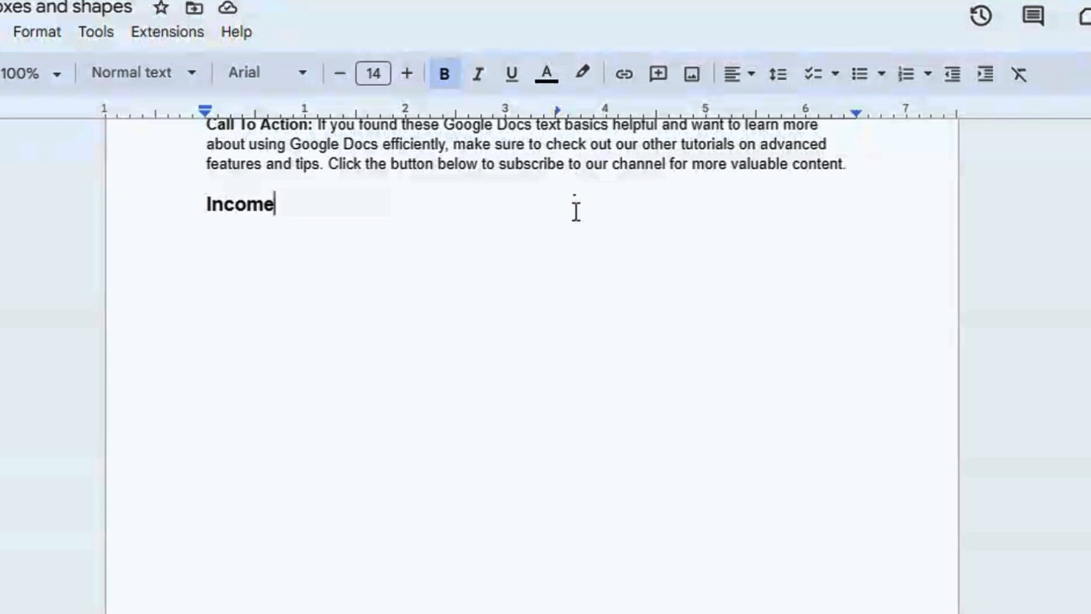
pyautogui.press('Tab')
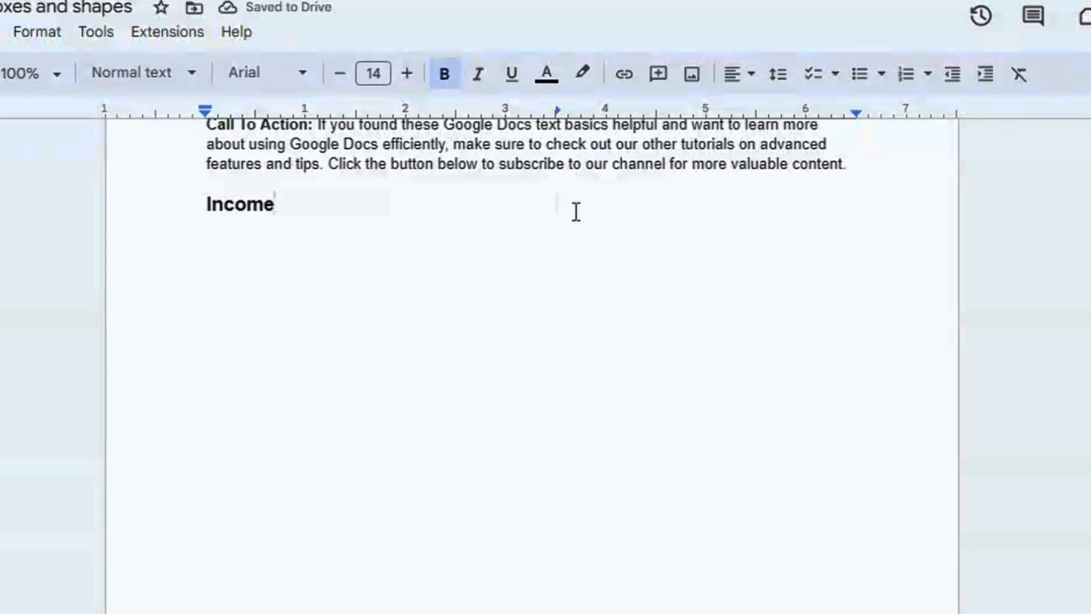
pyautogui.write('Exp')
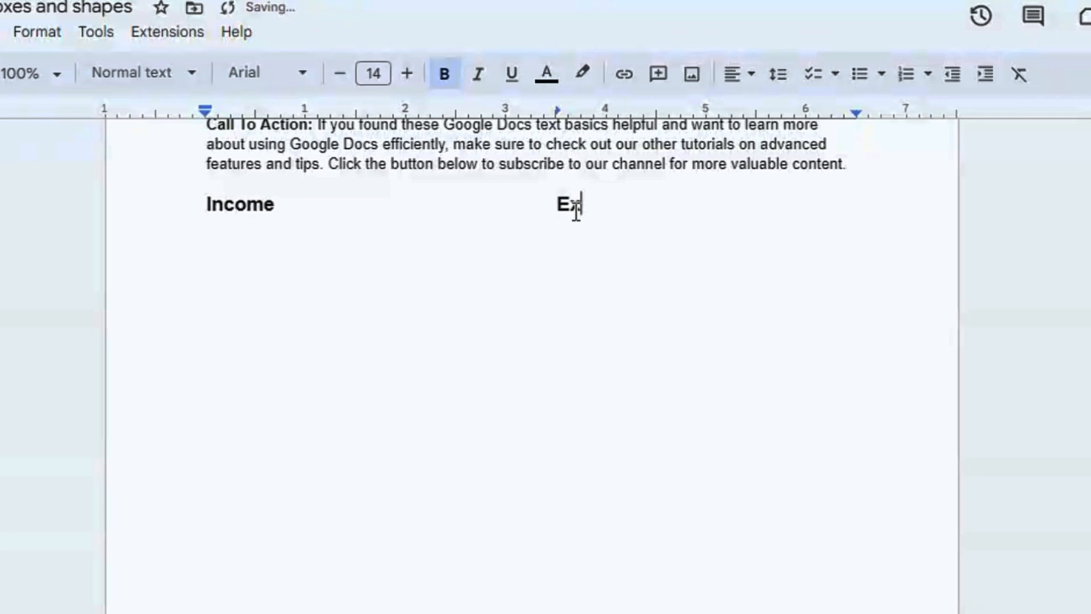
pyautogui.write('enditure')
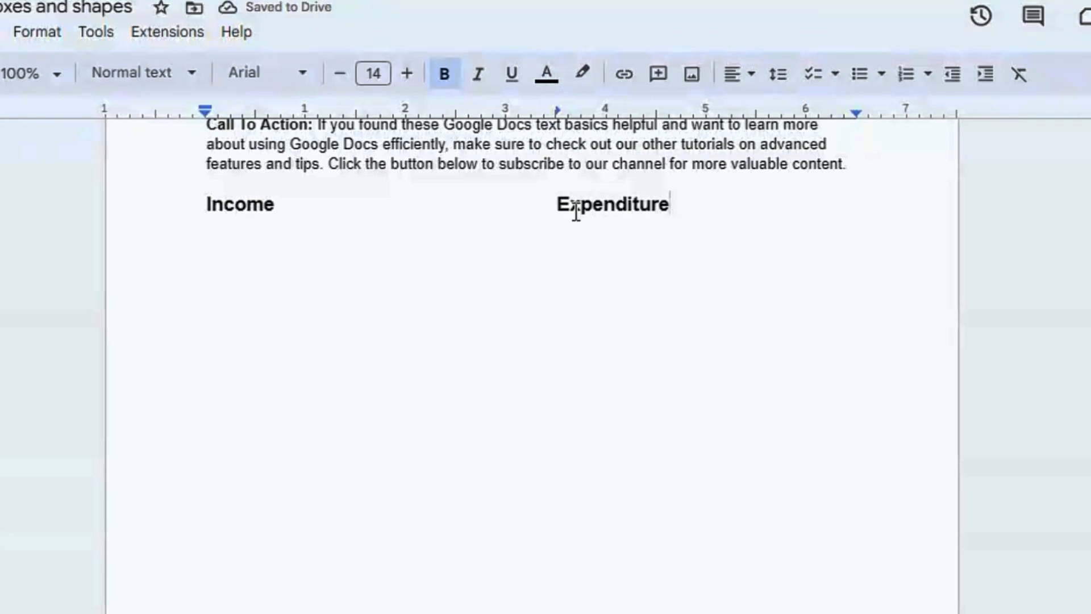
# Step: Start a line below "Income" in regular, non-bold 11 pt text and enter "Gift"
pyautogui.press('Return')
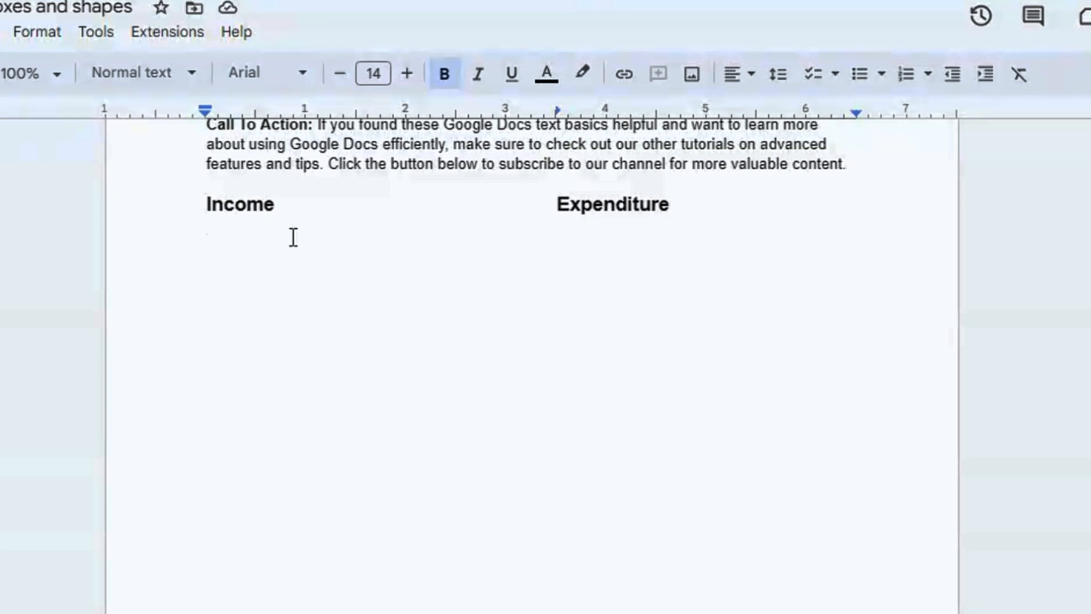
pyautogui.click(446, 74)
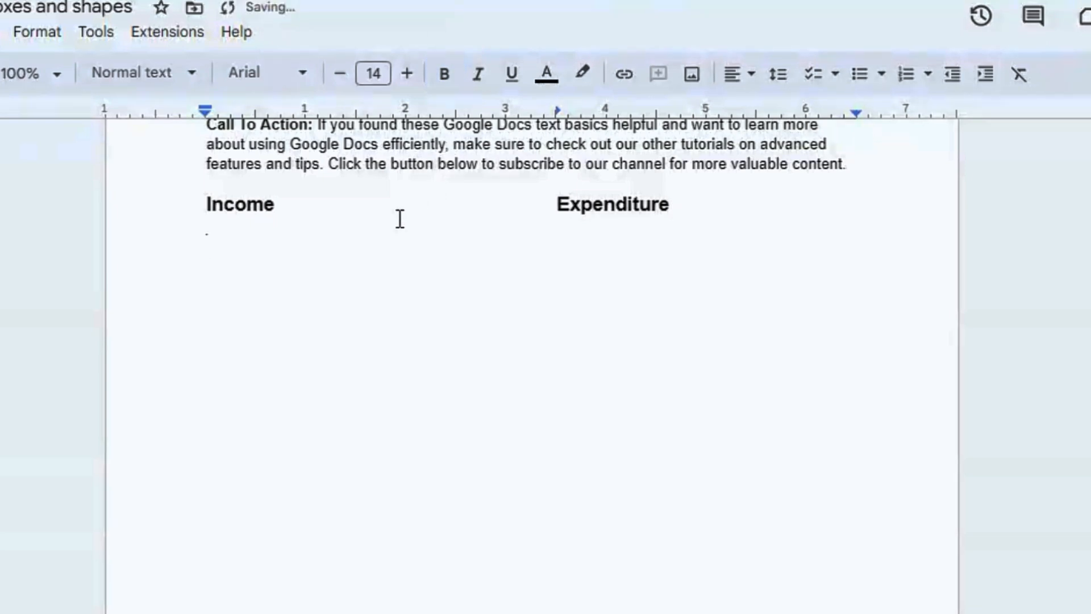
pyautogui.hotkey('ctrl', '\\')
pyautogui.write('Gift')
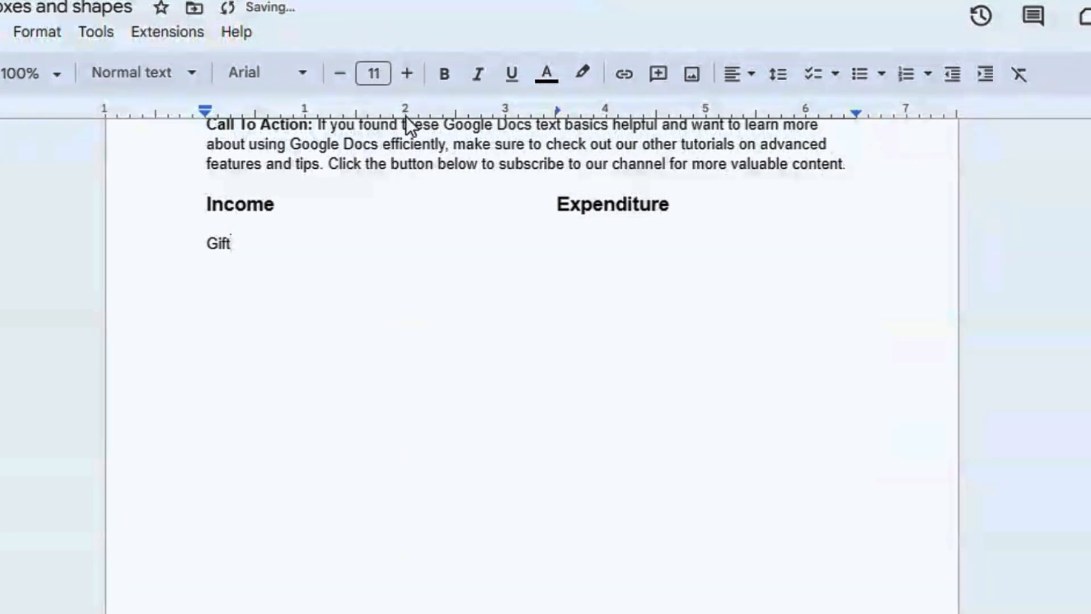
# Step: Add a left tab-stop at 2 inches on the "Gift" line and enter "$5900" at that stop
pyautogui.rightClick(408, 115)
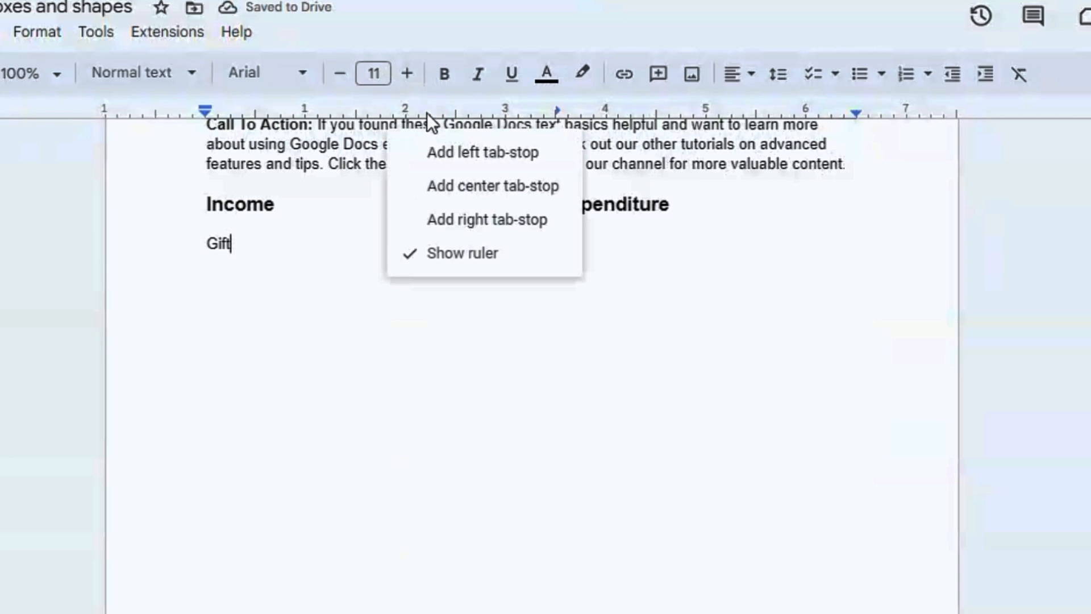
pyautogui.click(492, 153)
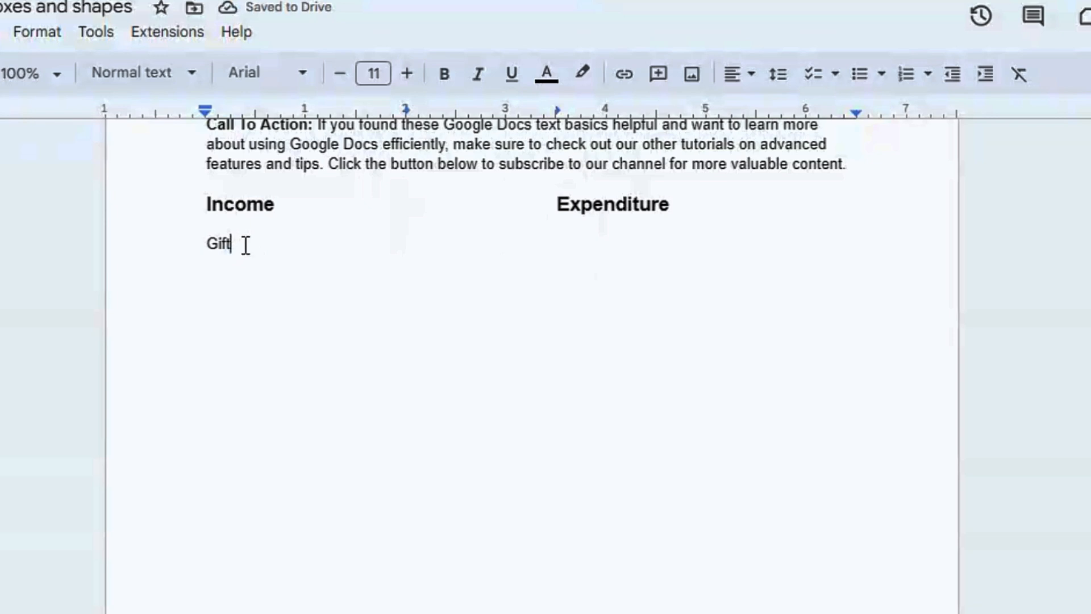
pyautogui.press('Tab')
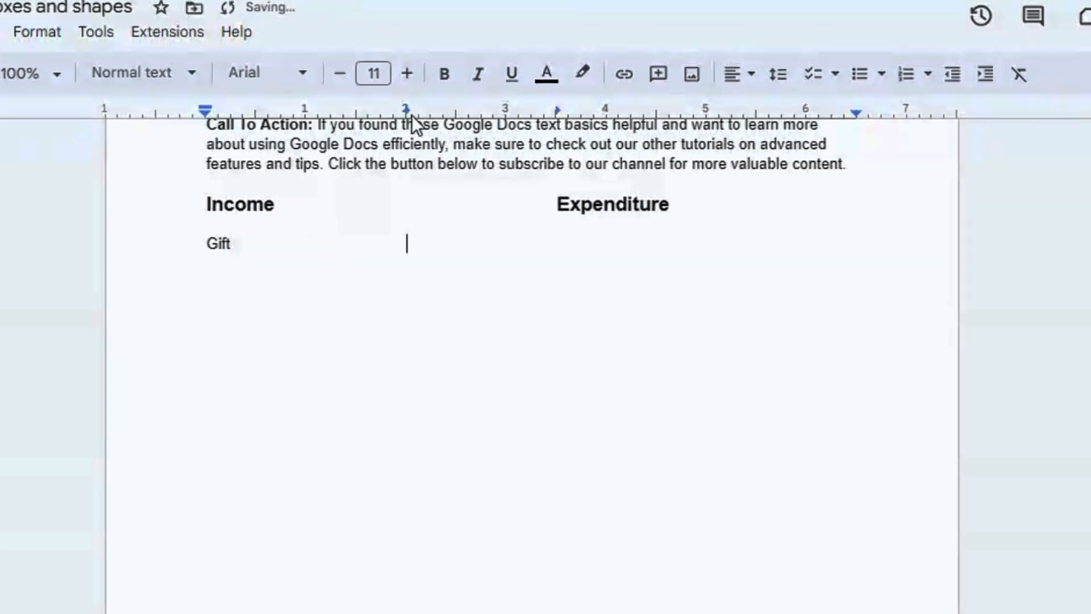
pyautogui.write('k')
pyautogui.press('BackSpace')
pyautogui.write('$5900')
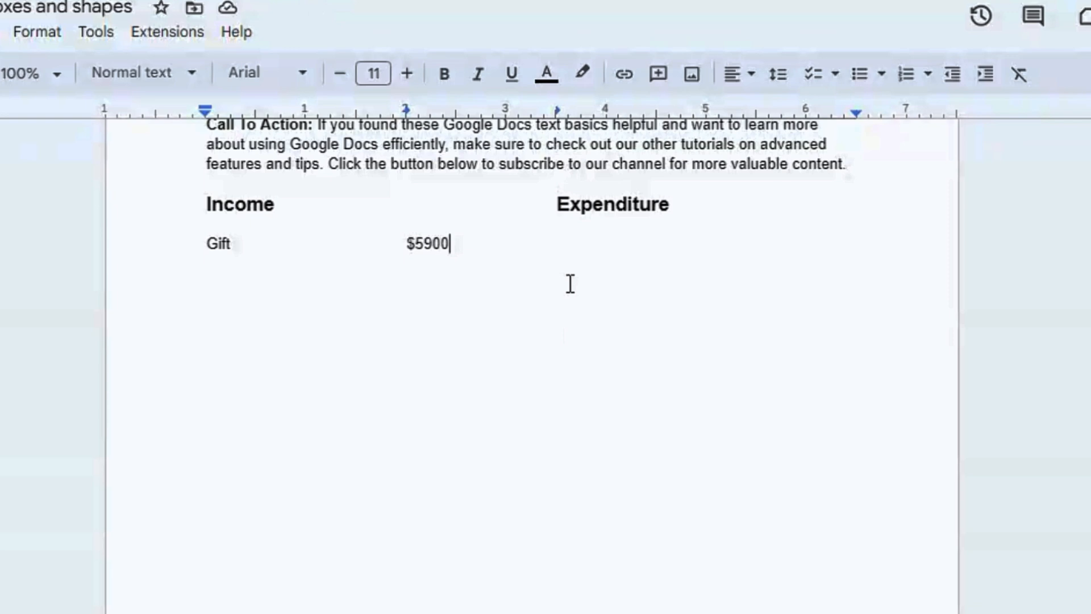
# Step: Enter "Subscriptions" under "Expenditure", add a left tab-stop at about 5.4 inches, and enter "$8696" at that stop
pyautogui.press('Tab')
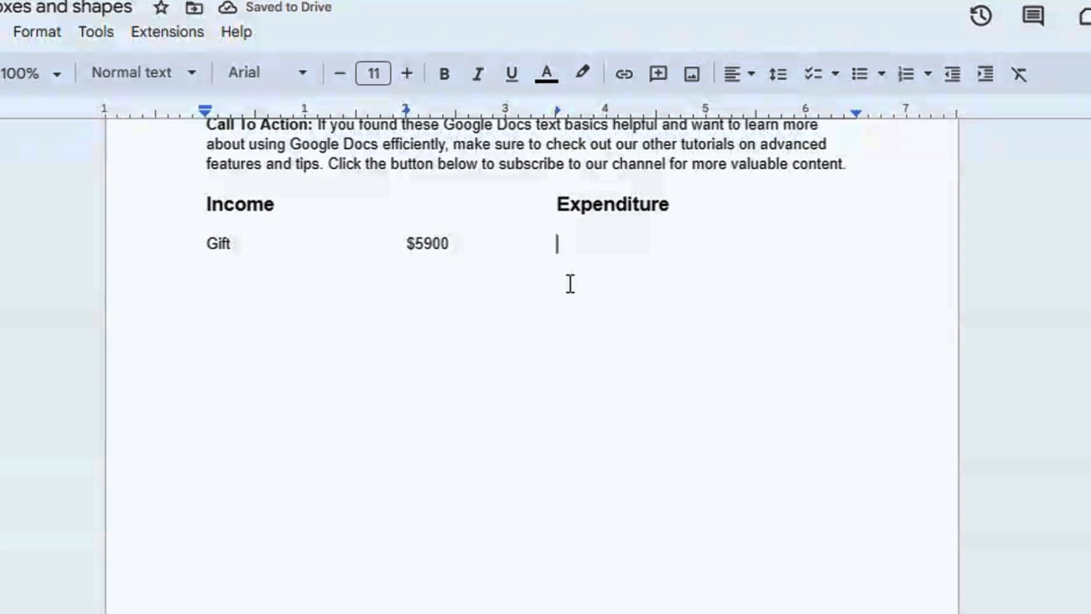
pyautogui.write('Subsriptions')
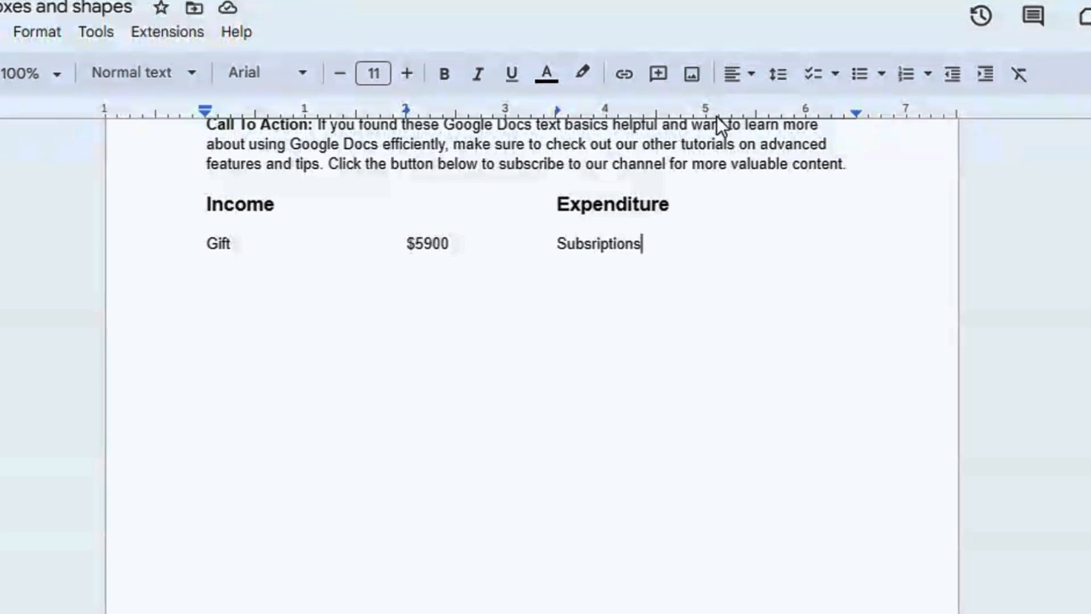
pyautogui.click(742, 116)
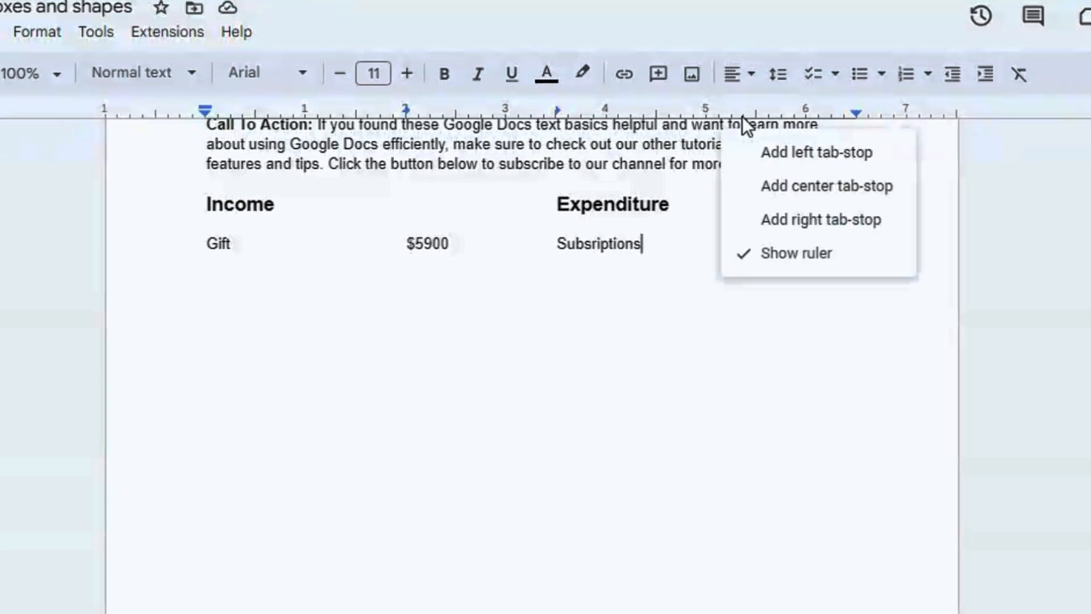
pyautogui.click(804, 167)
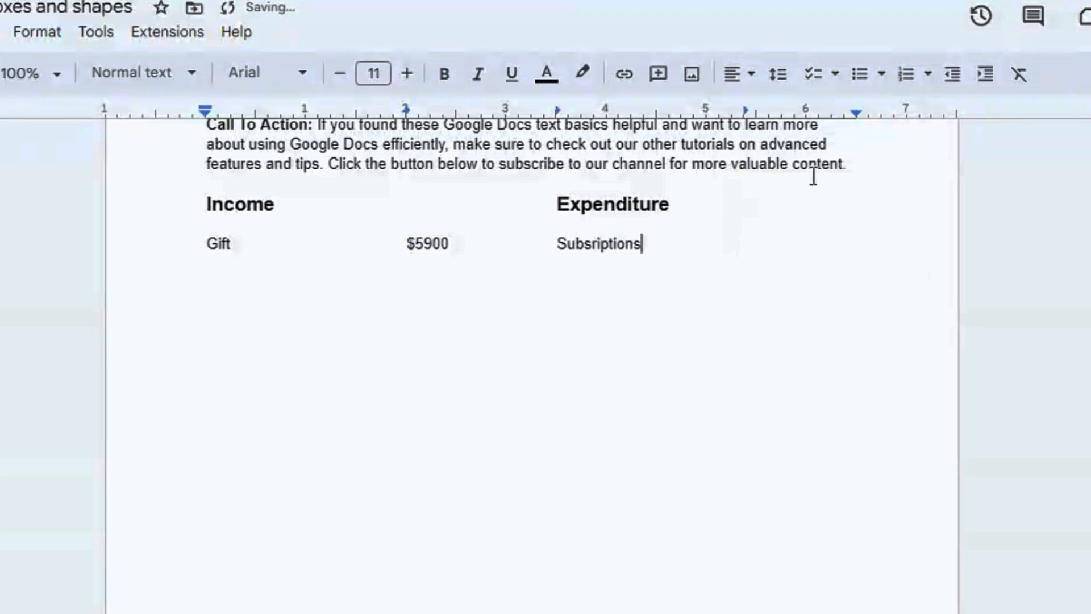
pyautogui.press('Tab')
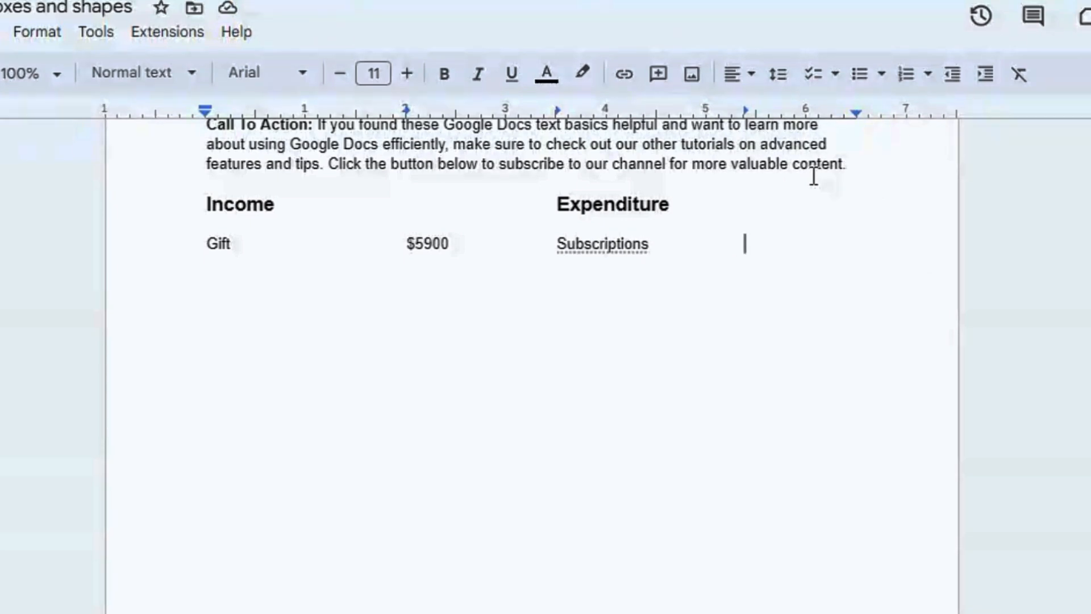
pyautogui.write('$')
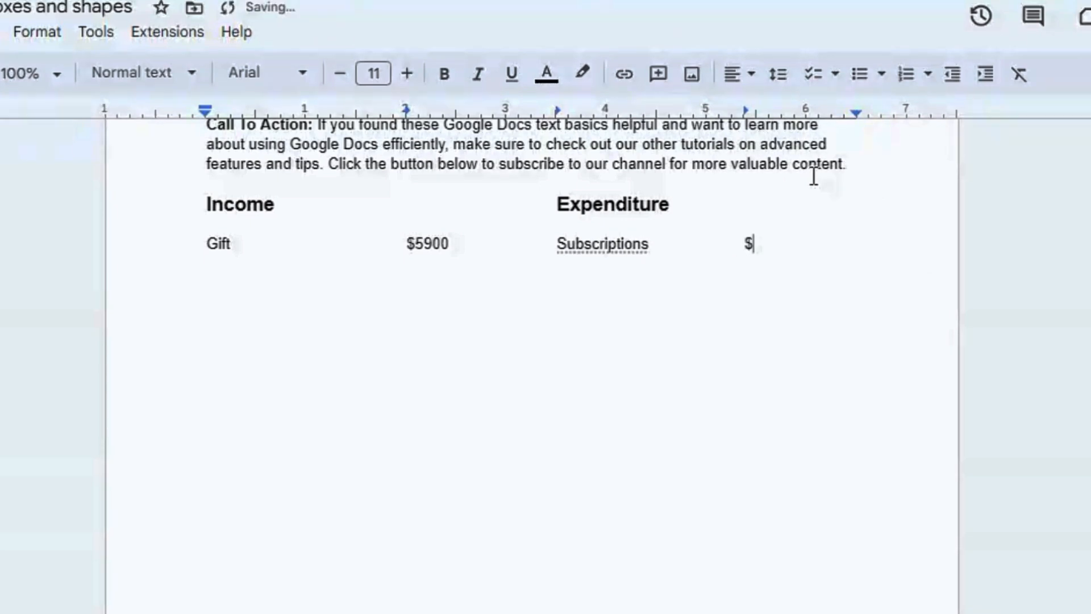
pyautogui.write('8696')
# Step: Start a line below "Gift" with "Publicity" and its amount "$8734" at the 2-inch tab-stop
pyautogui.press('Return')
pyautogui.write('Publicty')
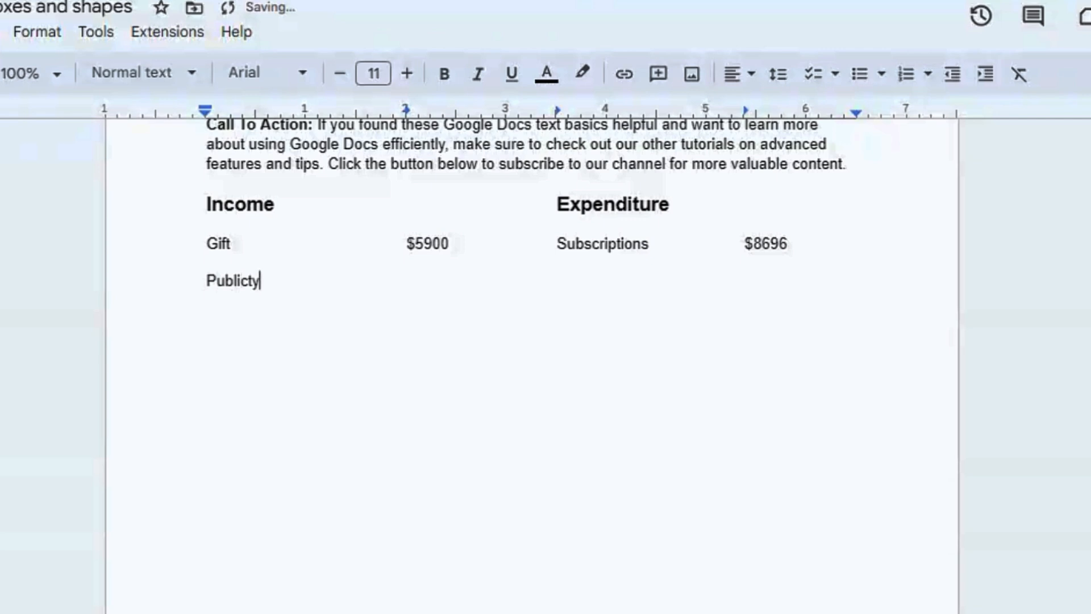
pyautogui.press('Tab')
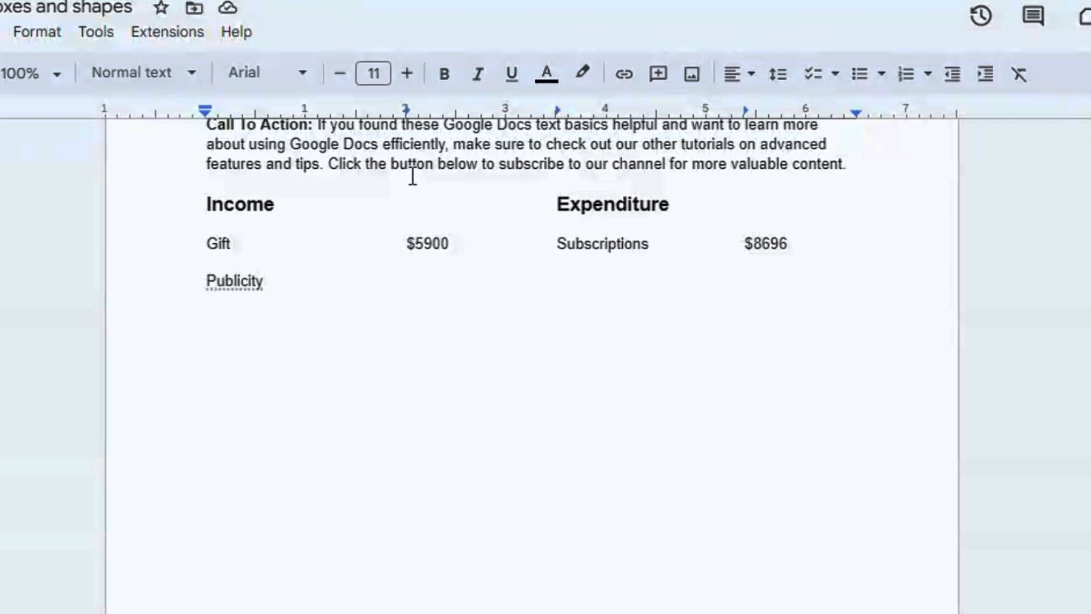
pyautogui.write('$87')
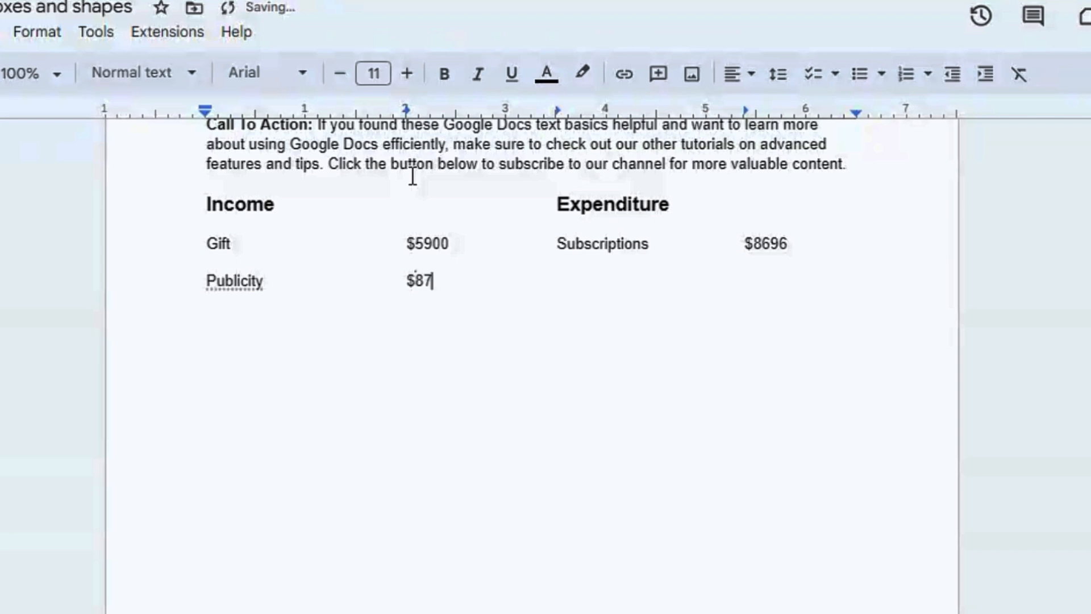
pyautogui.write('34638476')
pyautogui.press('BackSpace')
pyautogui.press('BackSpace')
pyautogui.press('BackSpace')
pyautogui.press('BackSpace')
pyautogui.press('BackSpace')
pyautogui.press('BackSpace')
# Step: Complete the "Publicity" line with the placeholder "jdkjshfkskjh" under "Expenditure" and "7868678" at the last tab-stop
pyautogui.press('Tab')
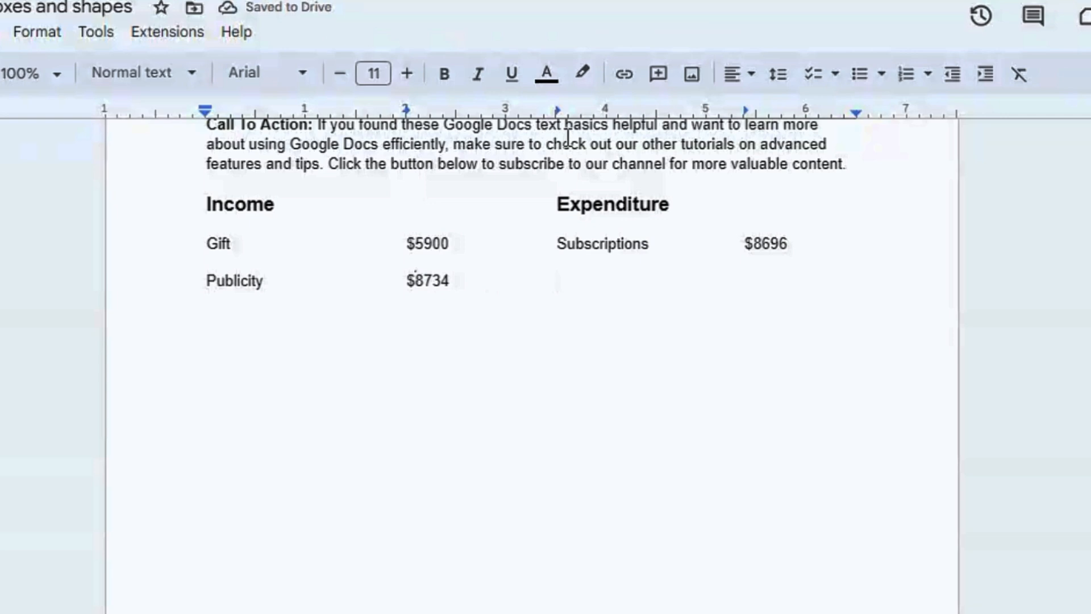
pyautogui.write('jdkjshfkskjh\t')
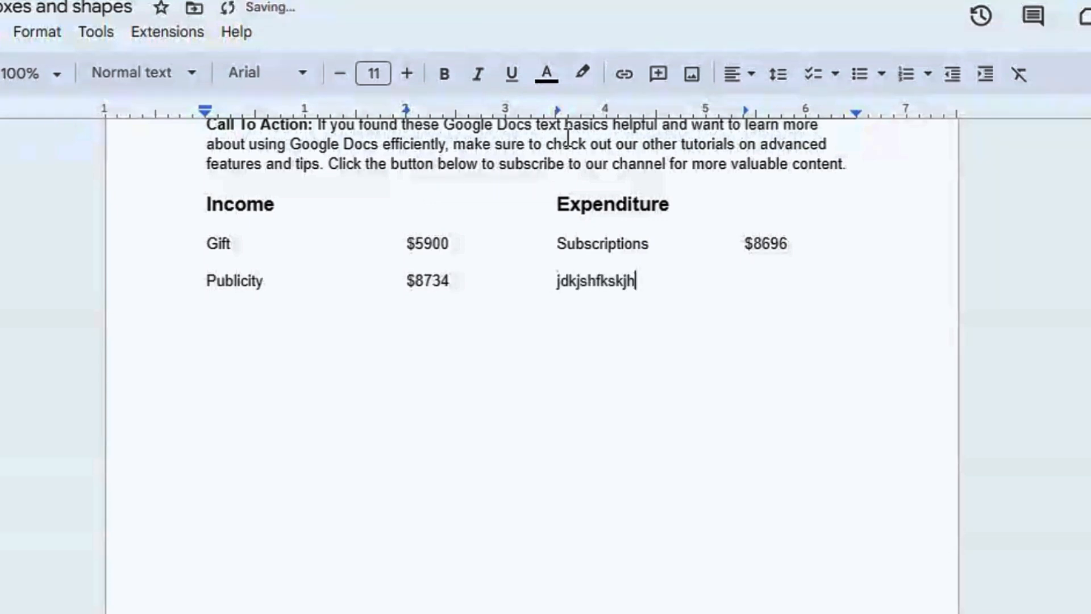
pyautogui.write('7868678')
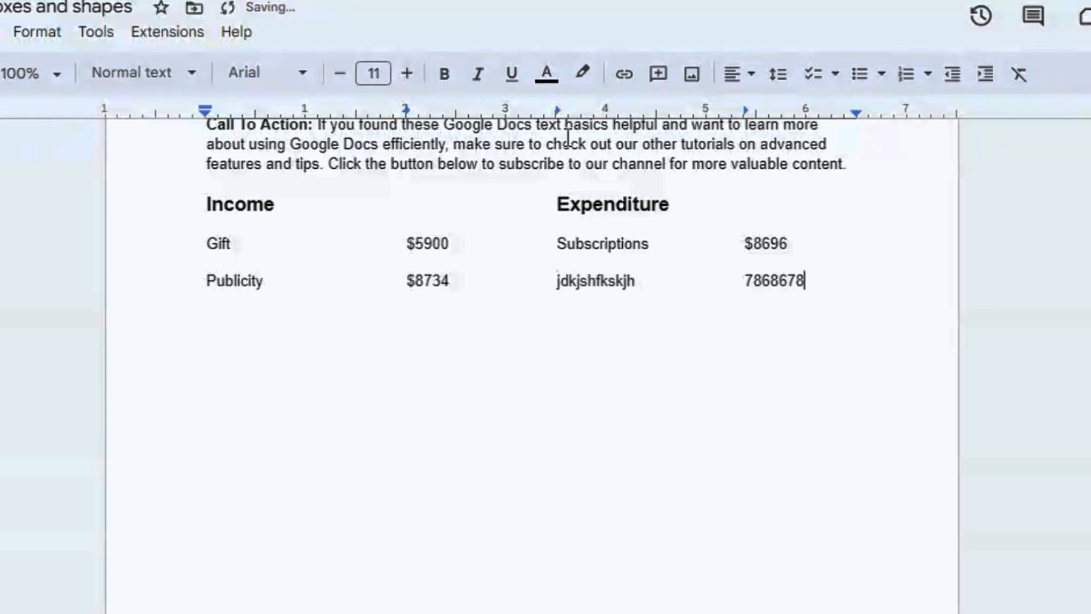
# Step: Add a third list line with the tab-aligned entries "Hghfhgf", "7657657", "gjhgjgj" and "767676575"
pyautogui.press('Return')
pyautogui.write('hghfhgf')
pyautogui.press('Tab')
pyautogui.write('7657657')
pyautogui.press('Tab')
pyautogui.write('g')
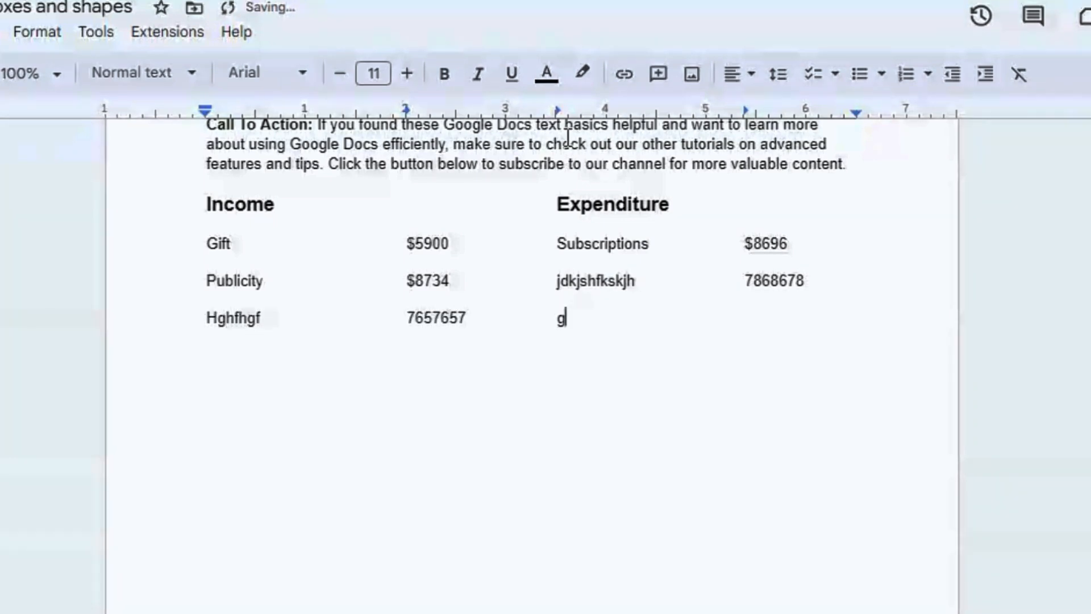
pyautogui.write('jhgjgj\t767676575')
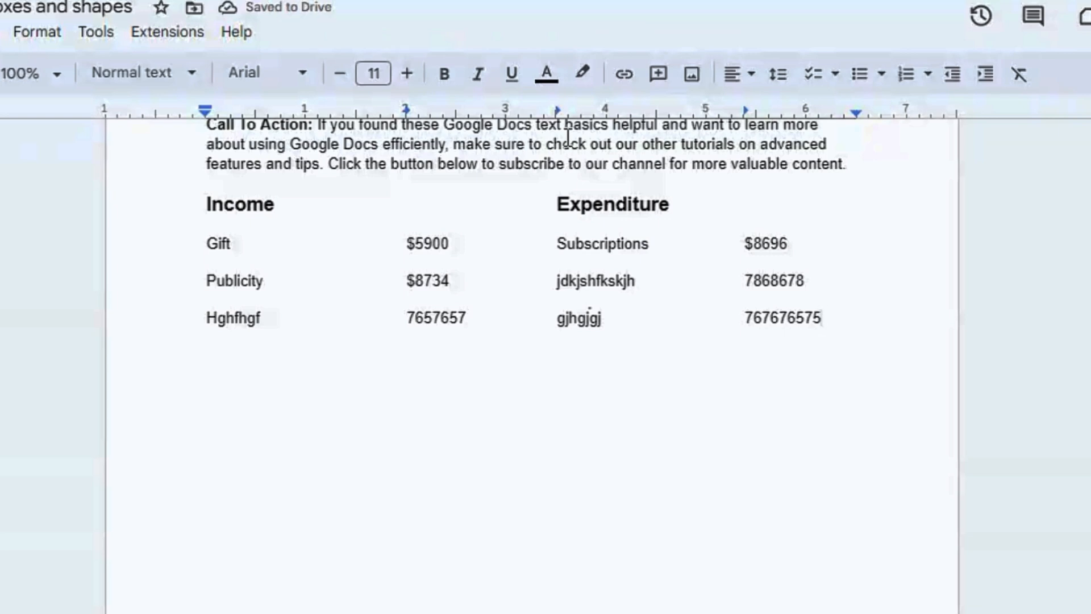
# Step: Remove the space after paragraphs in the whole Income and Expenditure list and set its line spacing to Single
pyautogui.moveTo(207, 203); pyautogui.dragTo(852, 356)
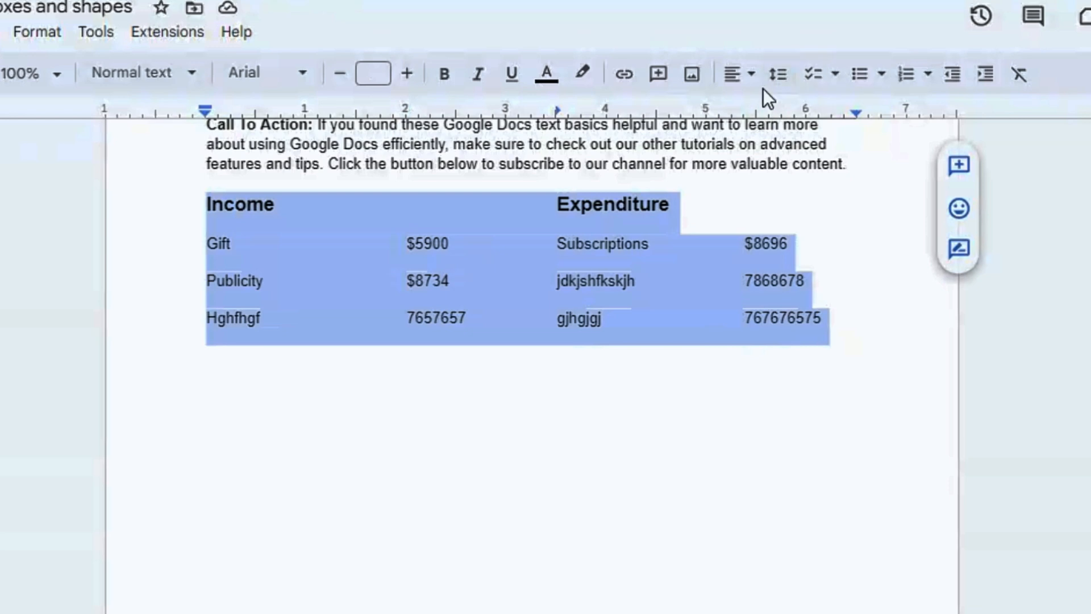
pyautogui.click(779, 84)
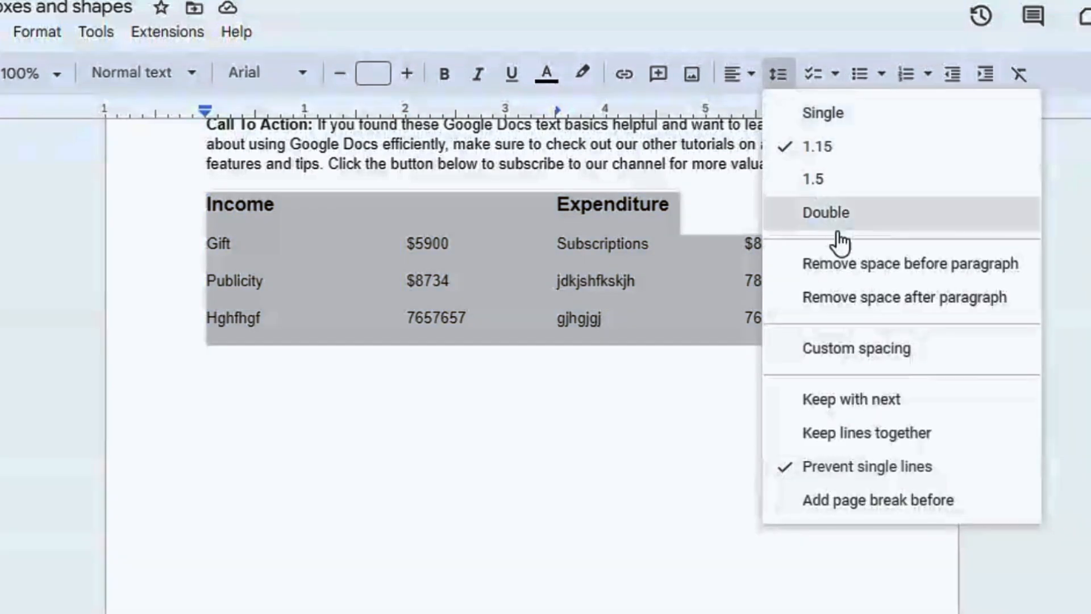
pyautogui.click(927, 309)
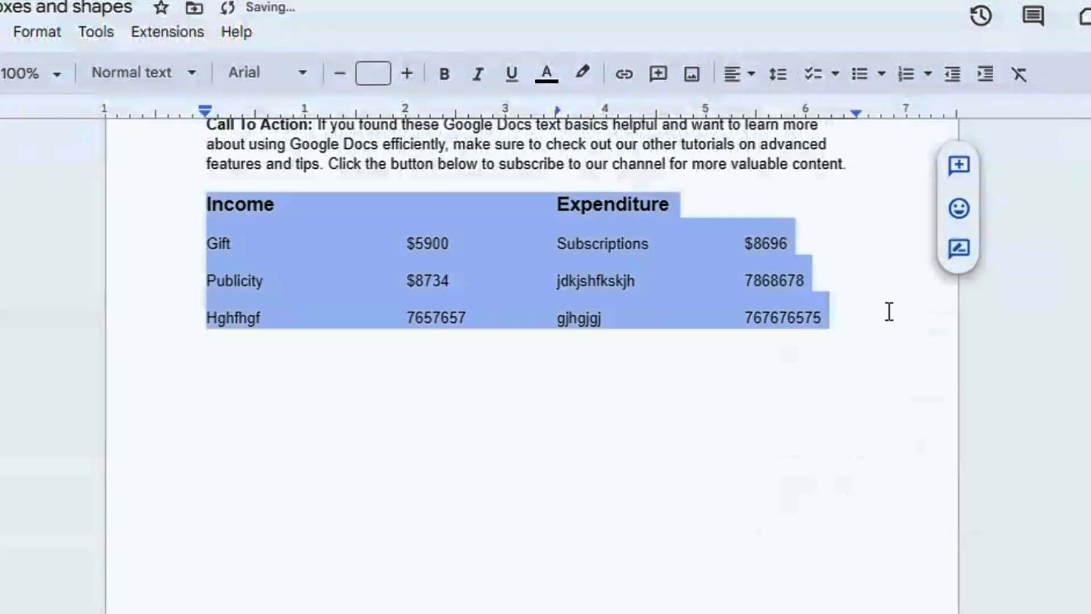
pyautogui.click(685, 409)
pyautogui.moveTo(205, 207); pyautogui.dragTo(838, 337)
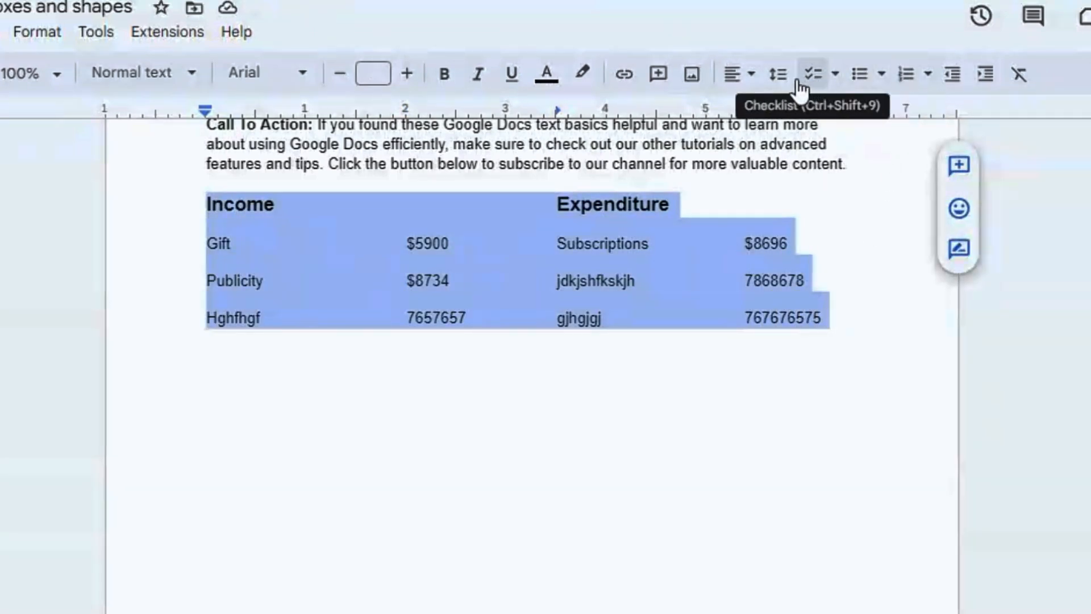
pyautogui.click(777, 74)
pyautogui.click(825, 114)
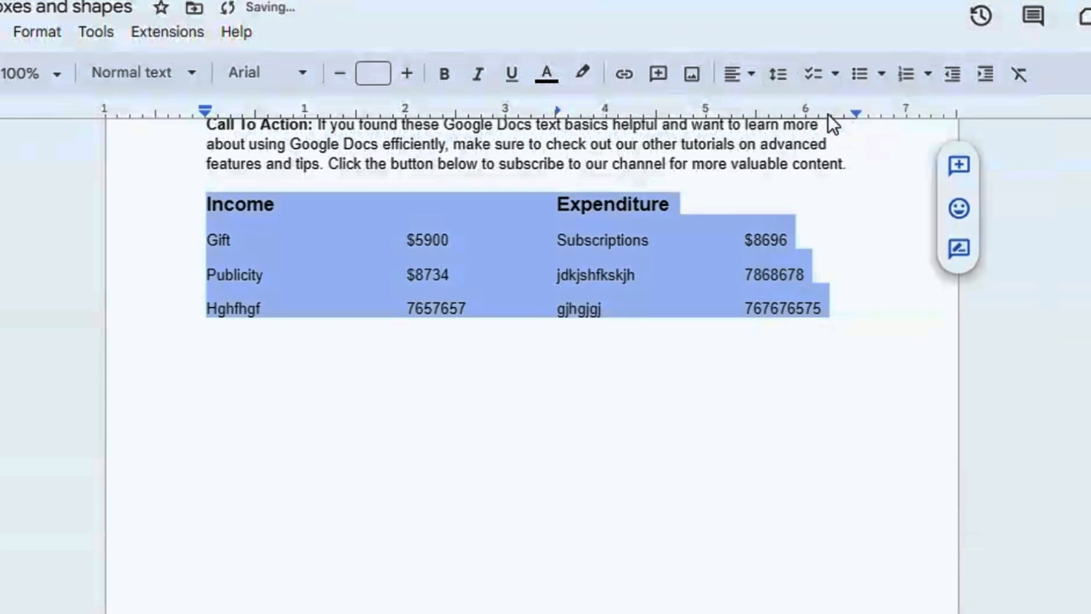
pyautogui.click(602, 387)
# Step: Try underlining the "Income" and "Expenditure" heading line, and remove the underline again
pyautogui.moveTo(206, 208); pyautogui.dragTo(715, 212)
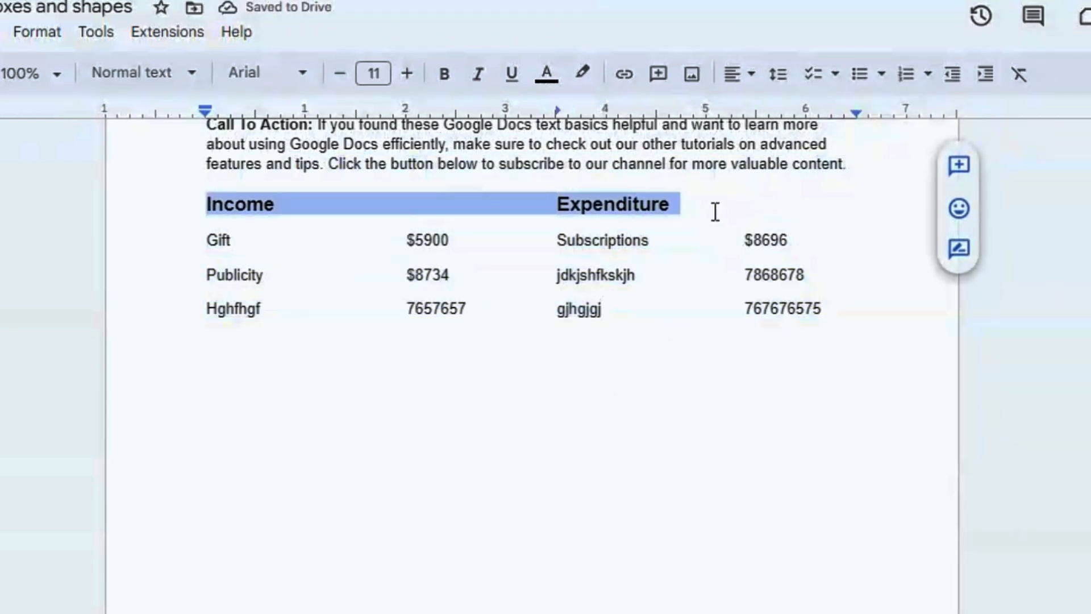
pyautogui.click(507, 77)
pyautogui.click(656, 479)
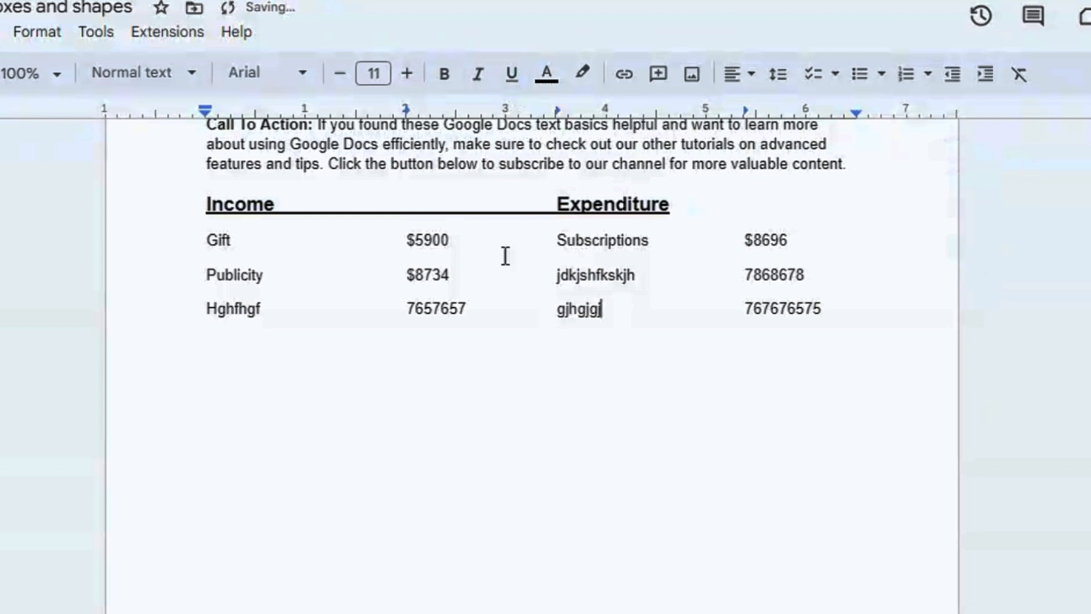
pyautogui.moveTo(184, 205); pyautogui.dragTo(674, 215)
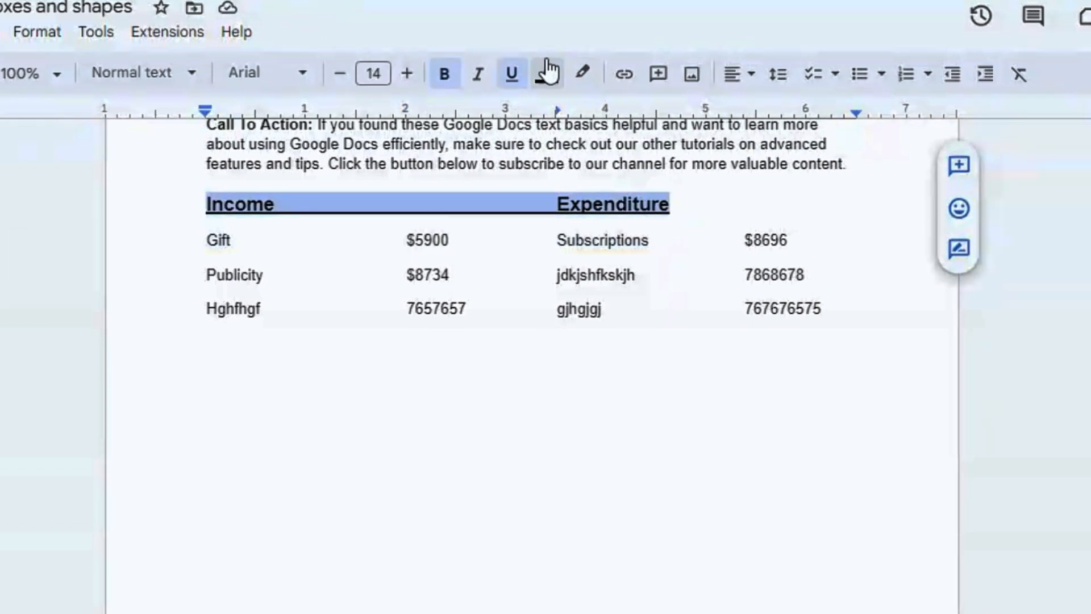
pyautogui.click(512, 74)
pyautogui.click(762, 309)
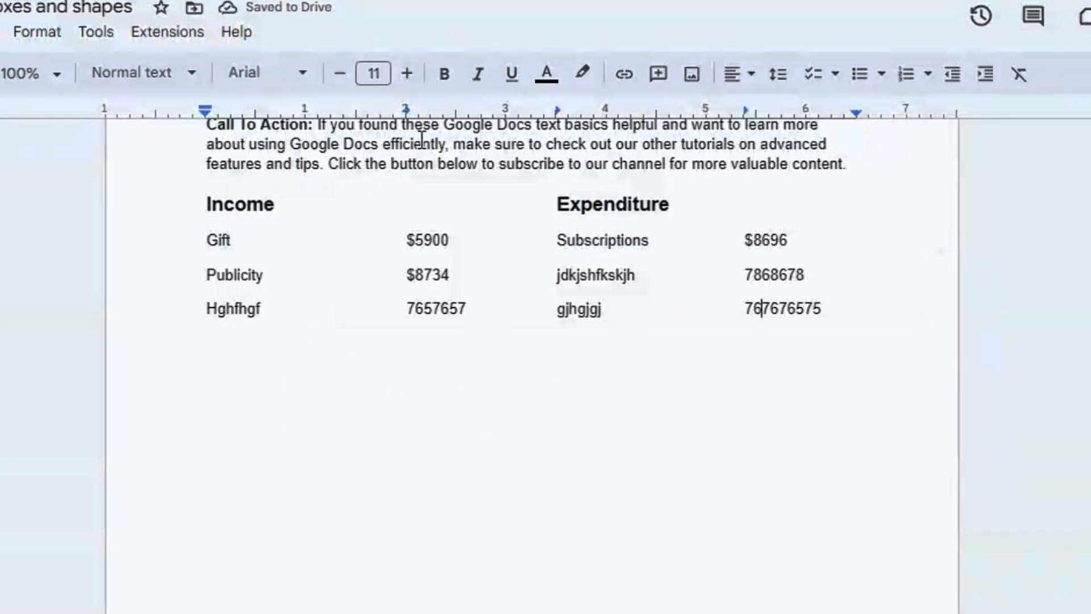
# Step: Insert a table of four columns and two rows below the Income and Expenditure list
pyautogui.scroll(1, 591, 338)
pyautogui.scroll(3, 590, 338)
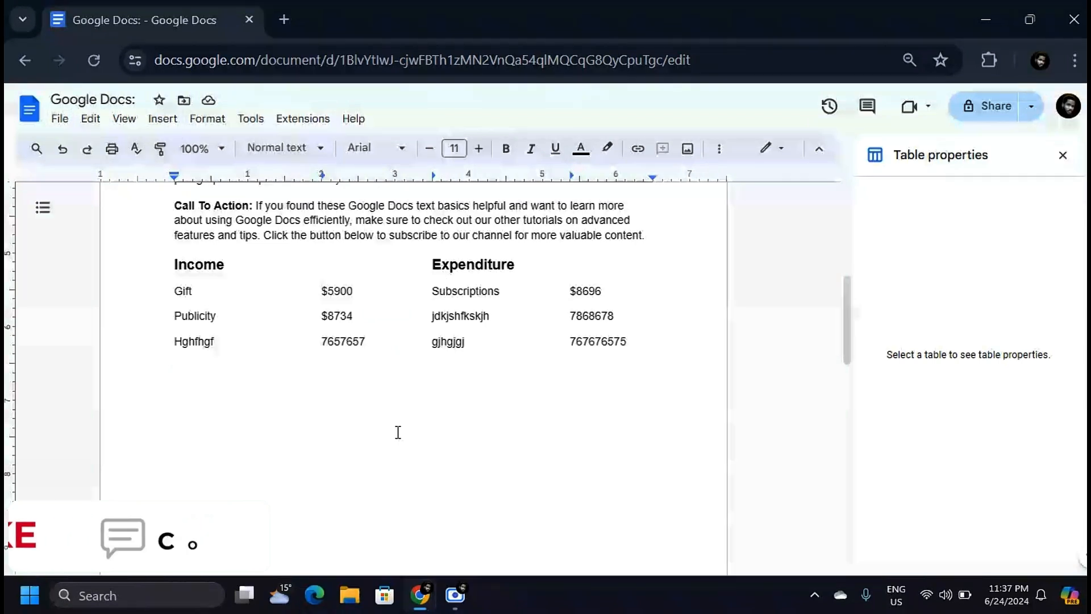
pyautogui.click(172, 123)
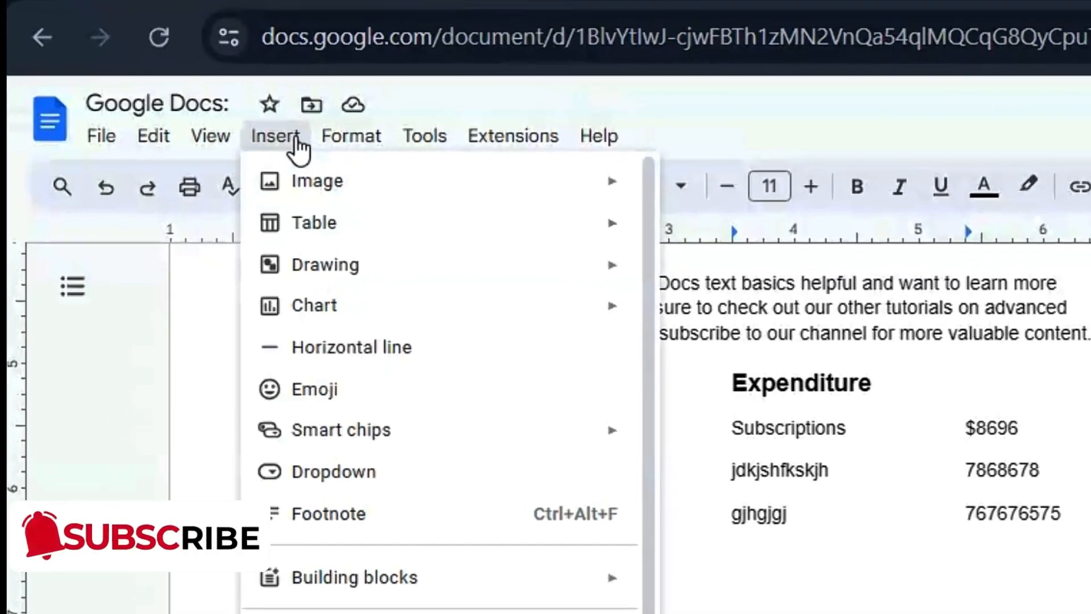
pyautogui.moveTo(208, 119)
pyautogui.moveTo(302, 152)
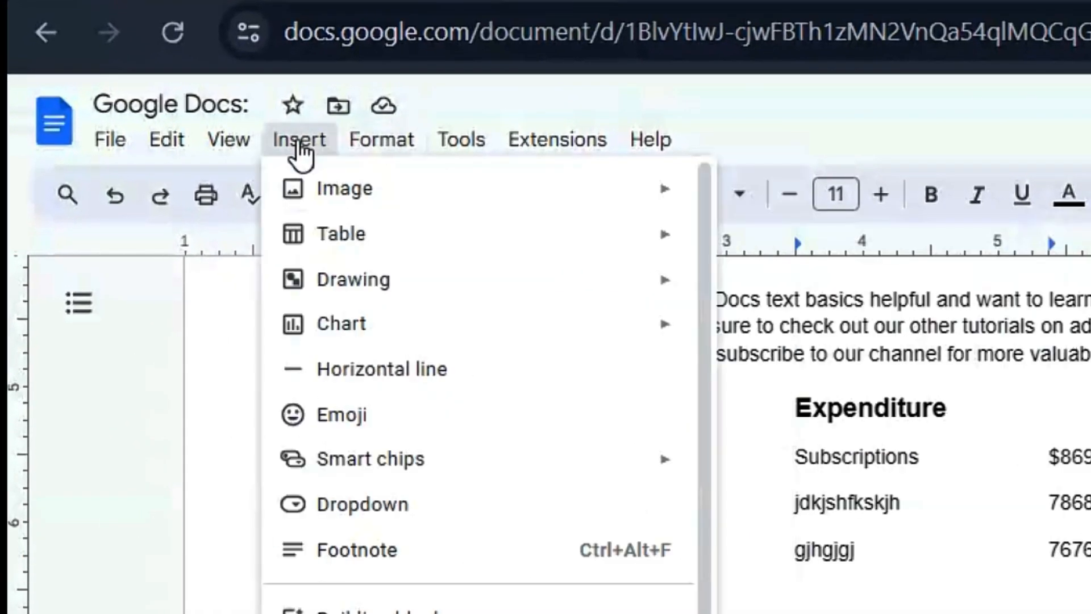
pyautogui.moveTo(440, 241)
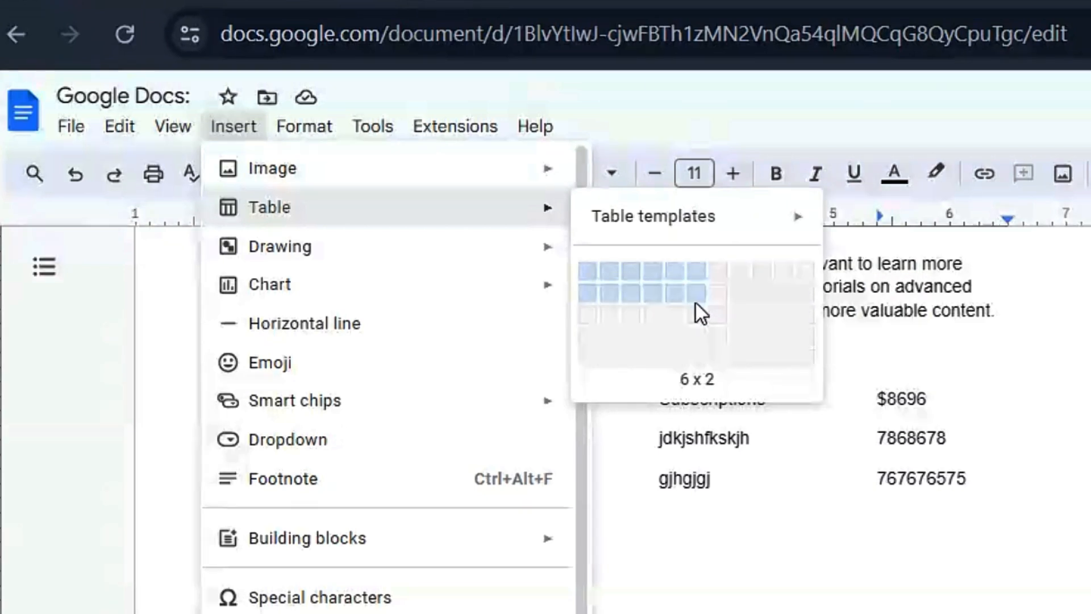
pyautogui.click(655, 291)
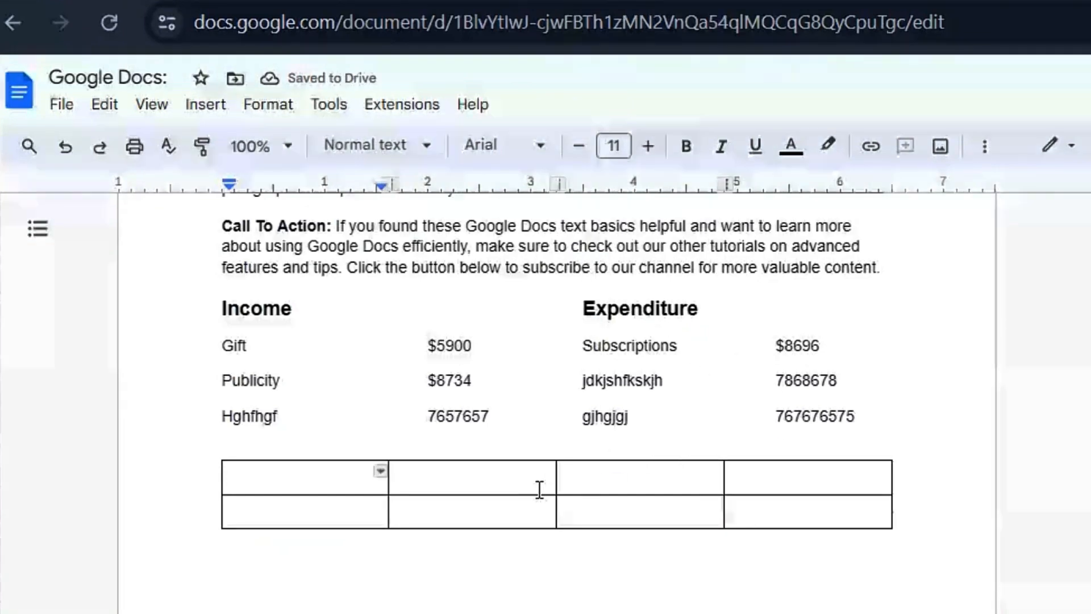
# Step: Add two more rows at the bottom of the new table
pyautogui.moveTo(213, 521)
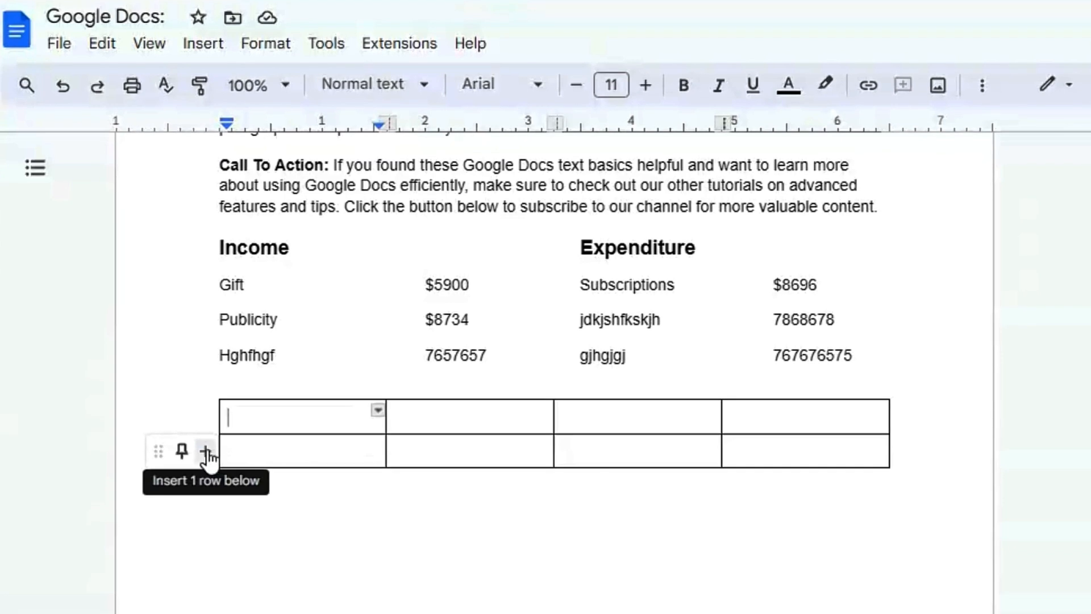
pyautogui.click(205, 451)
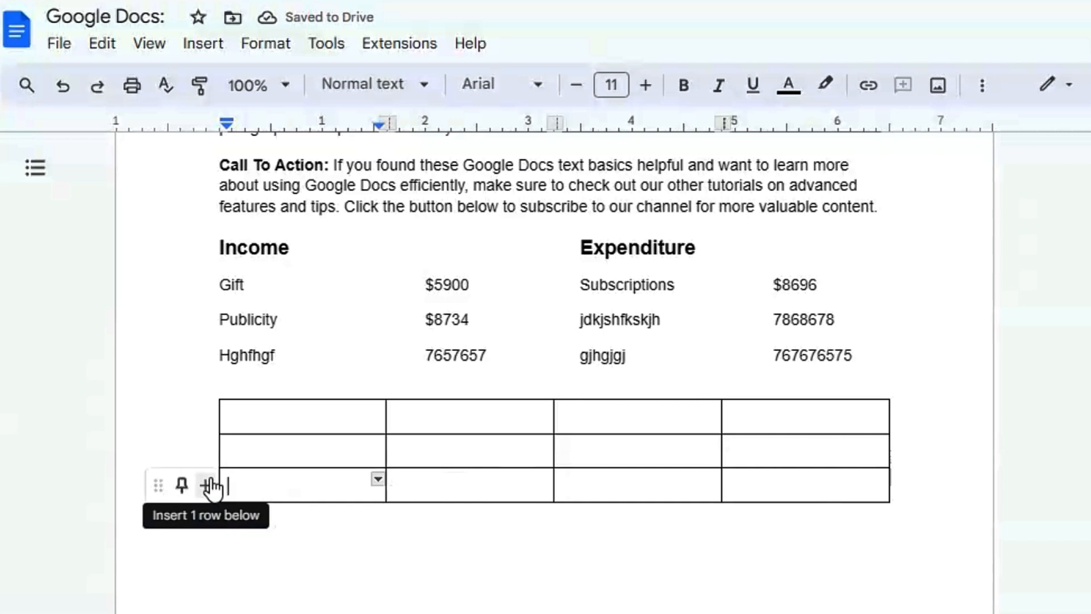
pyautogui.click(205, 485)
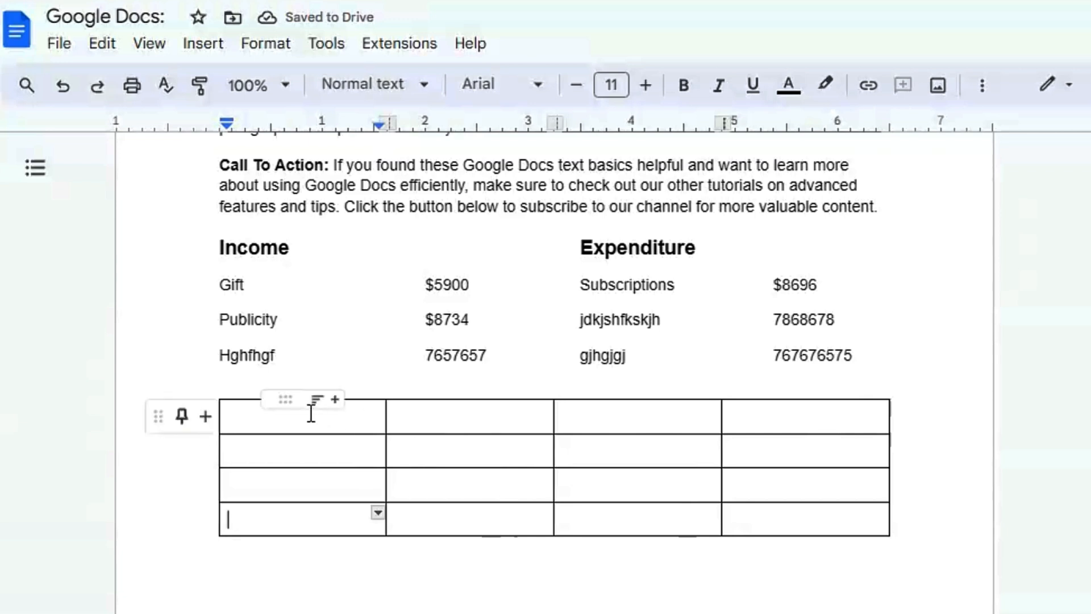
# Step: Insert a column after the table's first column, and undo the insertion
pyautogui.click(336, 400)
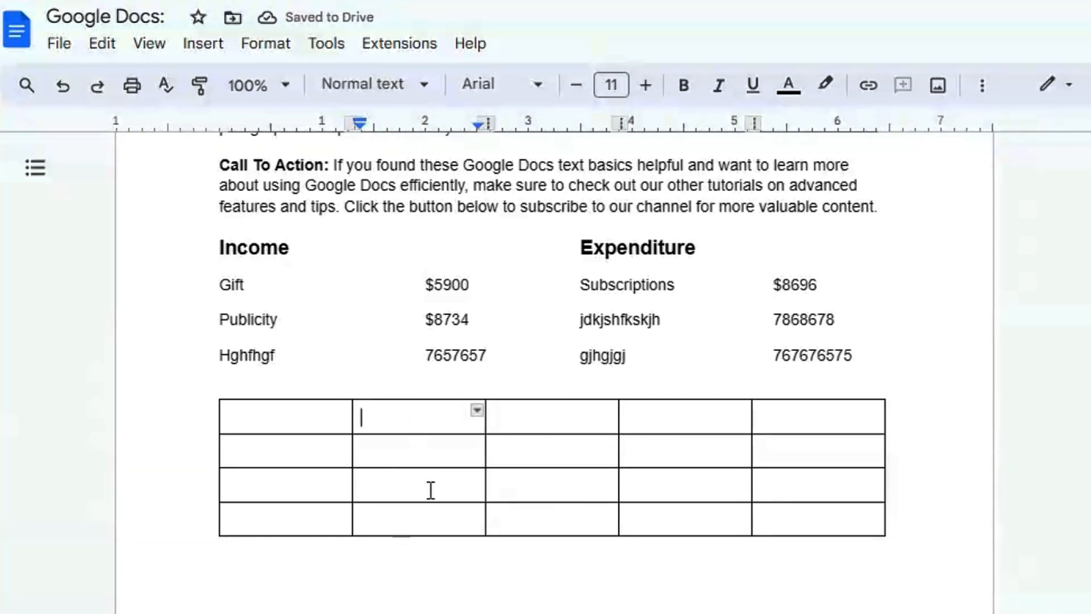
pyautogui.hotkey('ctrl', 'z')
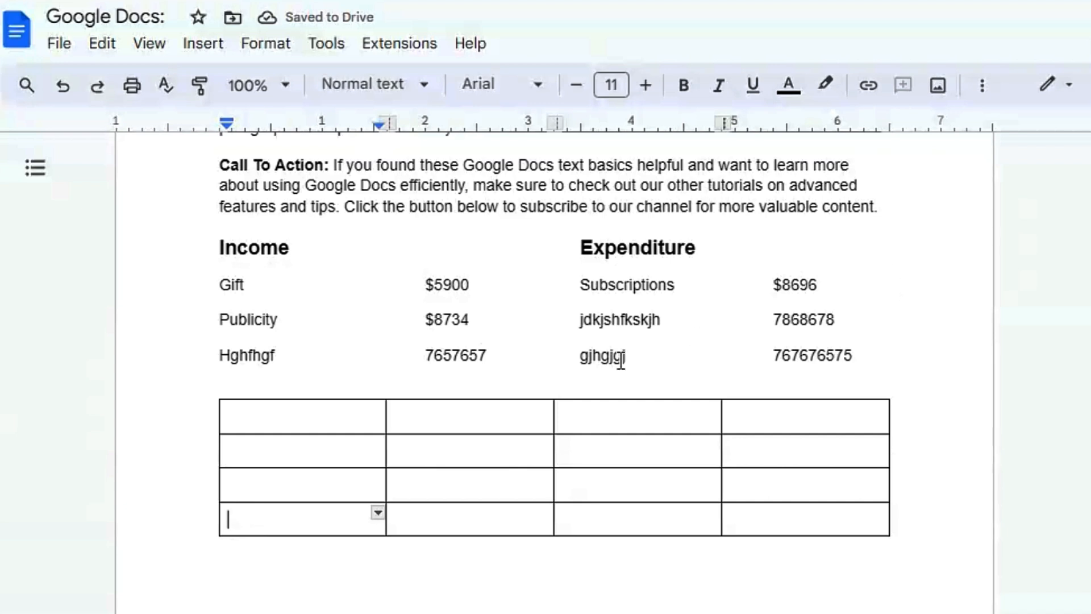
# Step: Copy the "Income" heading from the list into the first cell of the table
pyautogui.moveTo(219, 250); pyautogui.dragTo(290, 248)
pyautogui.hotkey('ctrl', 'c')
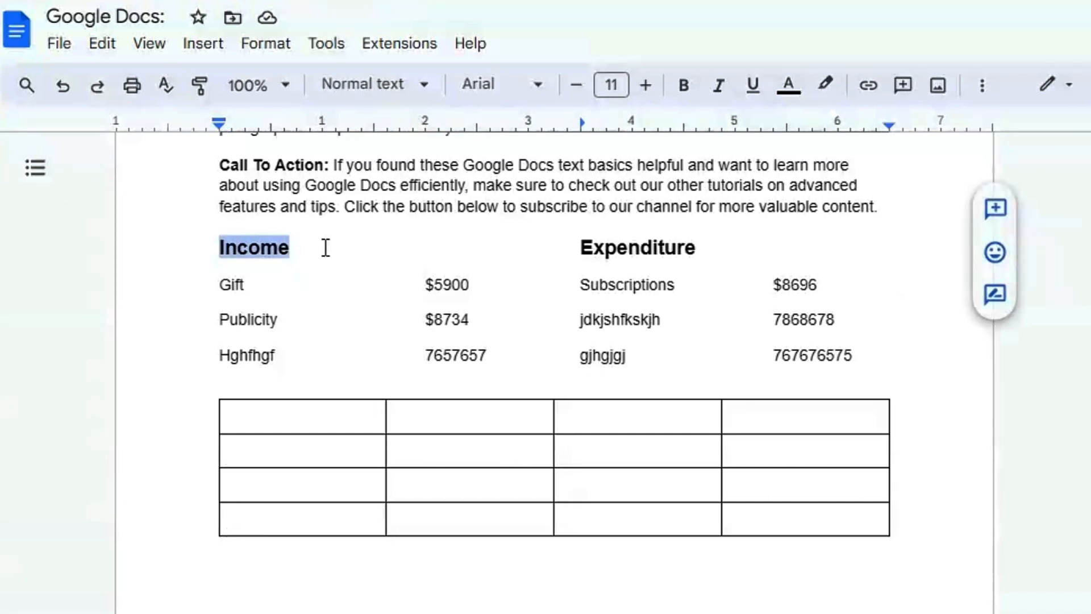
pyautogui.click(276, 422)
pyautogui.hotkey('ctrl', 'v')
# Step: Copy the "Expenditure" heading from the list into the third cell of the table's first row
pyautogui.moveTo(581, 248); pyautogui.dragTo(696, 248)
pyautogui.hotkey('ctrl', 'c')
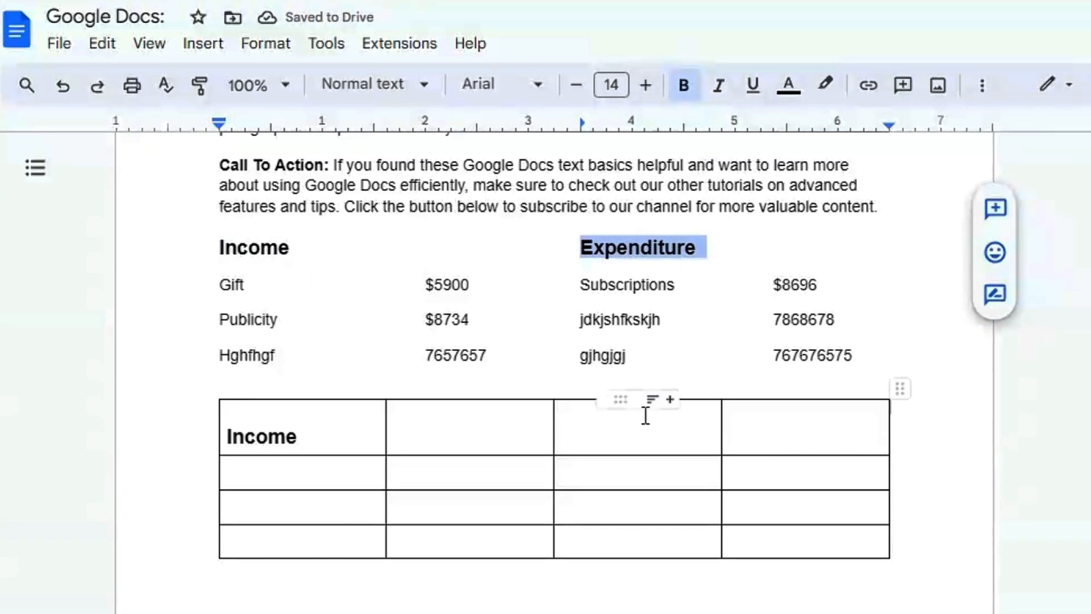
pyautogui.click(645, 421)
pyautogui.hotkey('ctrl', 'v')
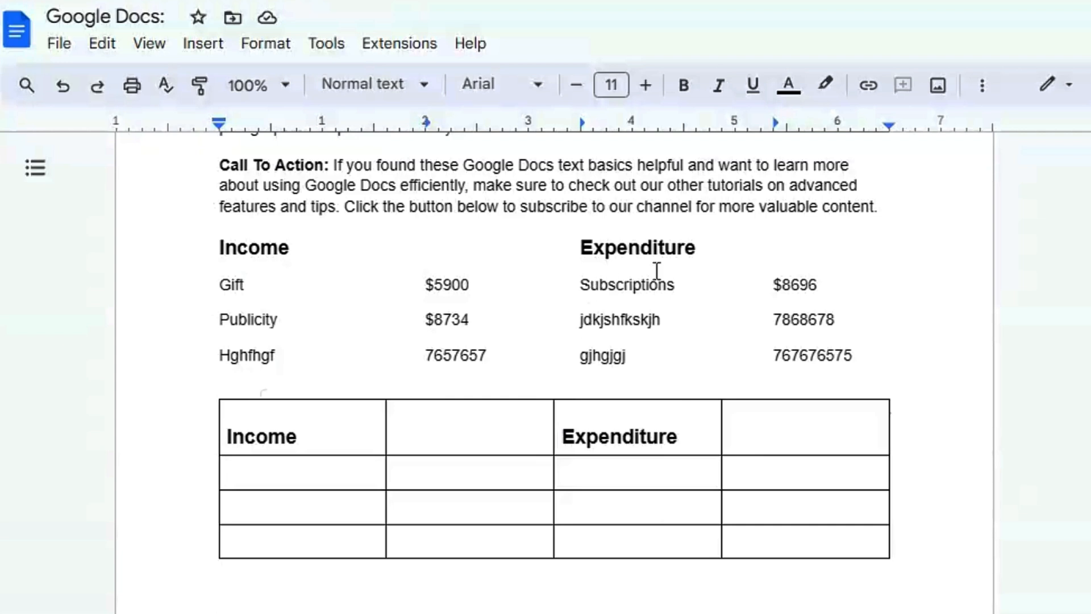
# Step: Widen the table's second column so the Expenditure column lines up with the list's Expenditure heading
pyautogui.moveTo(552, 477); pyautogui.dragTo(567, 476)
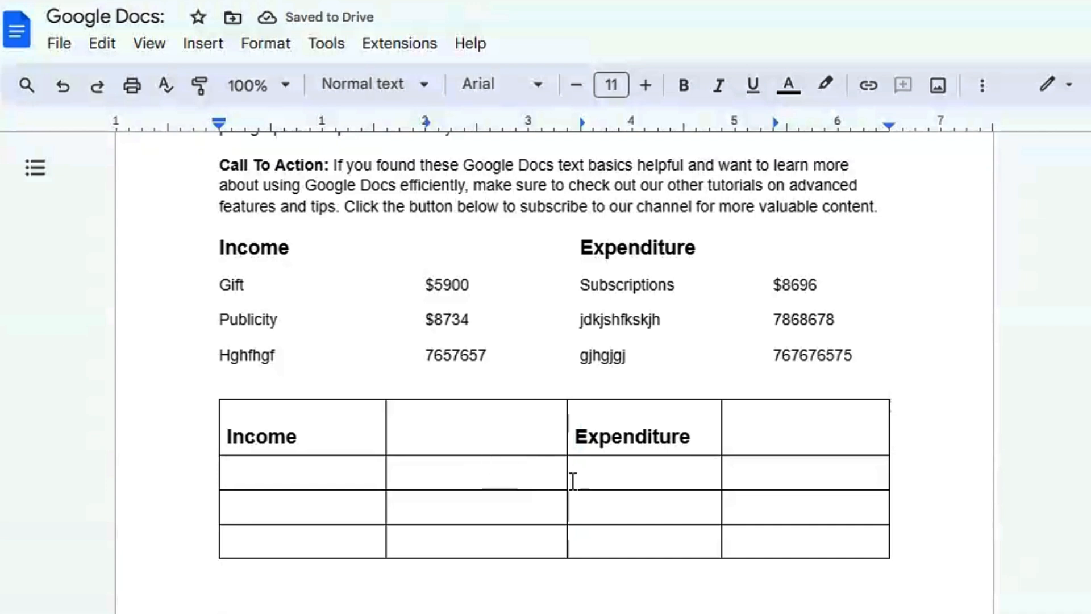
pyautogui.moveTo(568, 474)
pyautogui.mouseDown()
pyautogui.moveTo(509, 475)
pyautogui.moveTo(599, 480)
pyautogui.moveTo(536, 479)
pyautogui.moveTo(565, 484)
pyautogui.mouseUp()
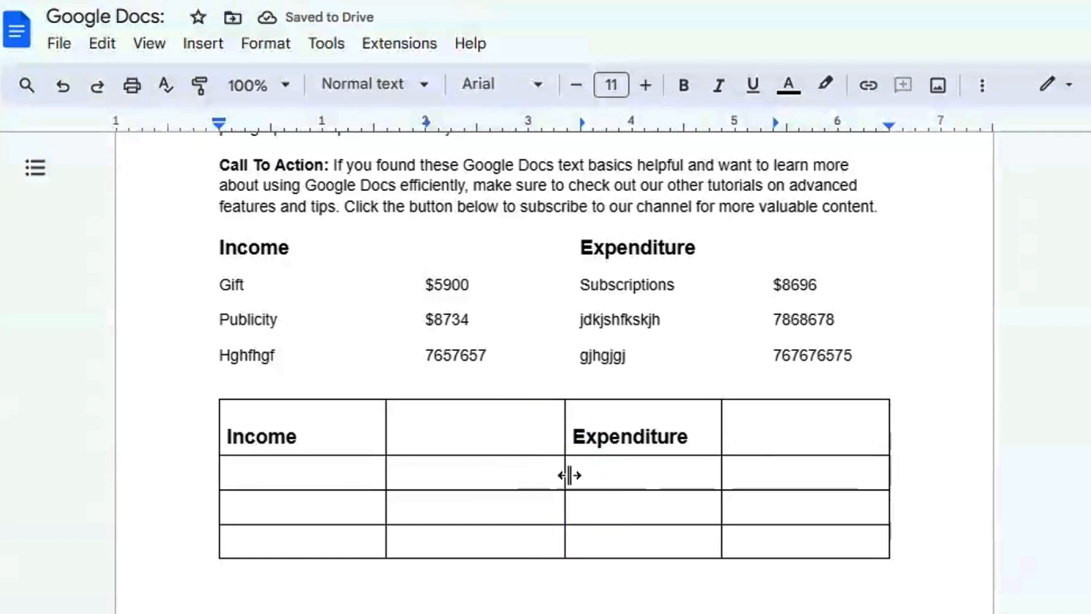
pyautogui.moveTo(569, 475)
pyautogui.mouseDown()
pyautogui.moveTo(506, 479)
pyautogui.moveTo(580, 479)
pyautogui.moveTo(484, 479)
pyautogui.moveTo(580, 481)
pyautogui.mouseUp()
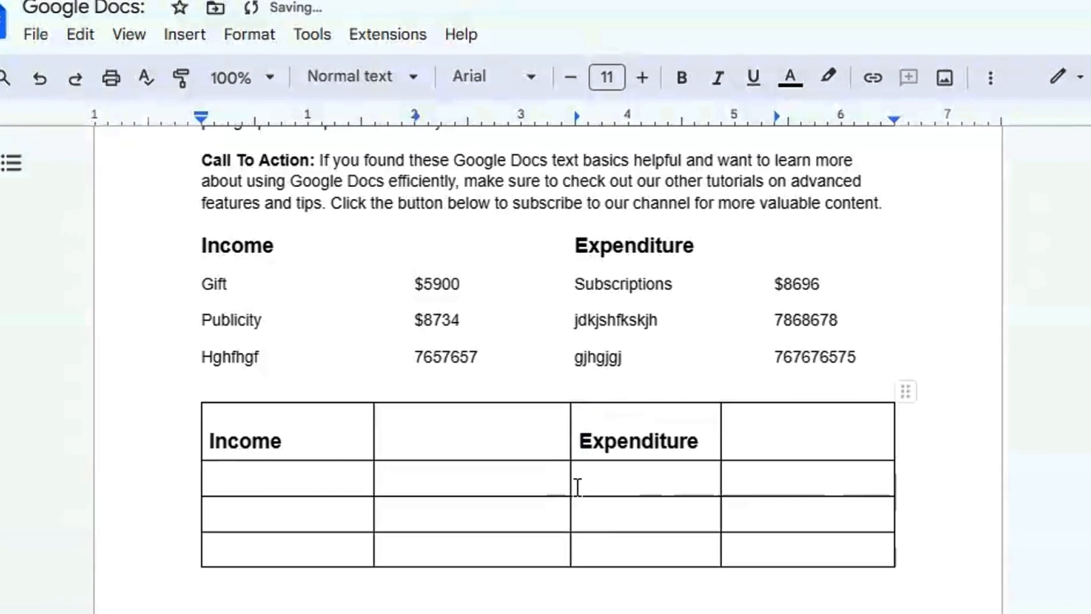
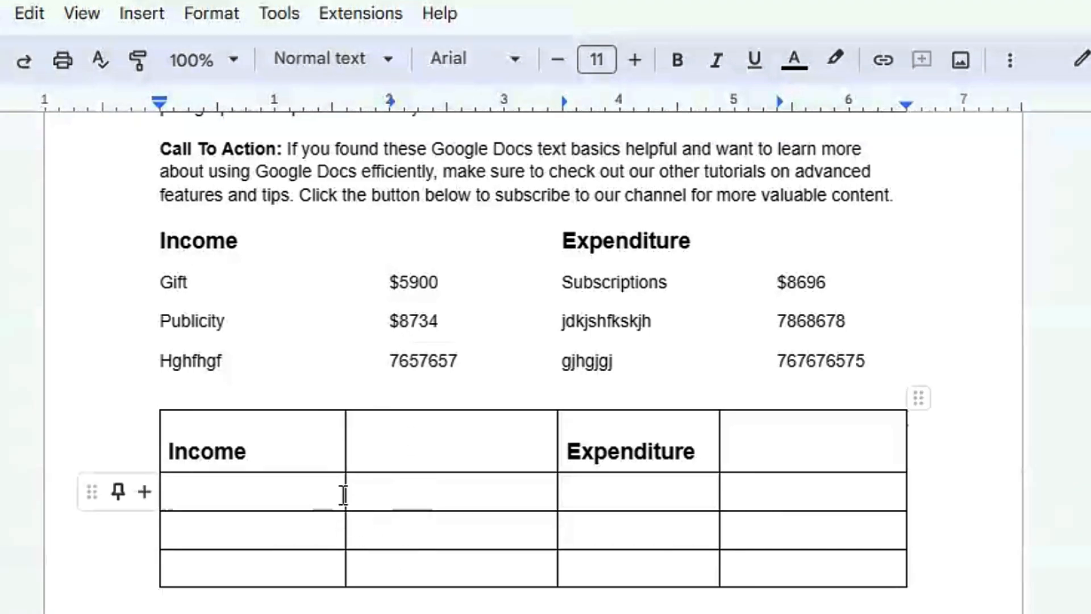
# Step: Widen the Income column to line up with the list's income amounts and enter 56456 in the second cell of the second row
pyautogui.moveTo(345, 498); pyautogui.dragTo(388, 508)
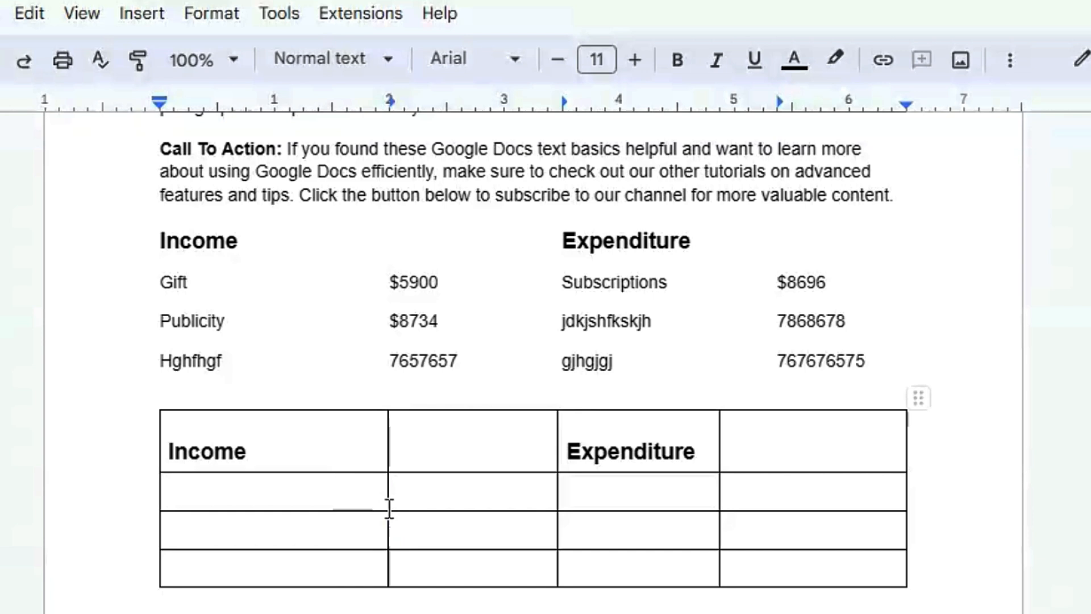
pyautogui.click(415, 484)
pyautogui.write('56456')
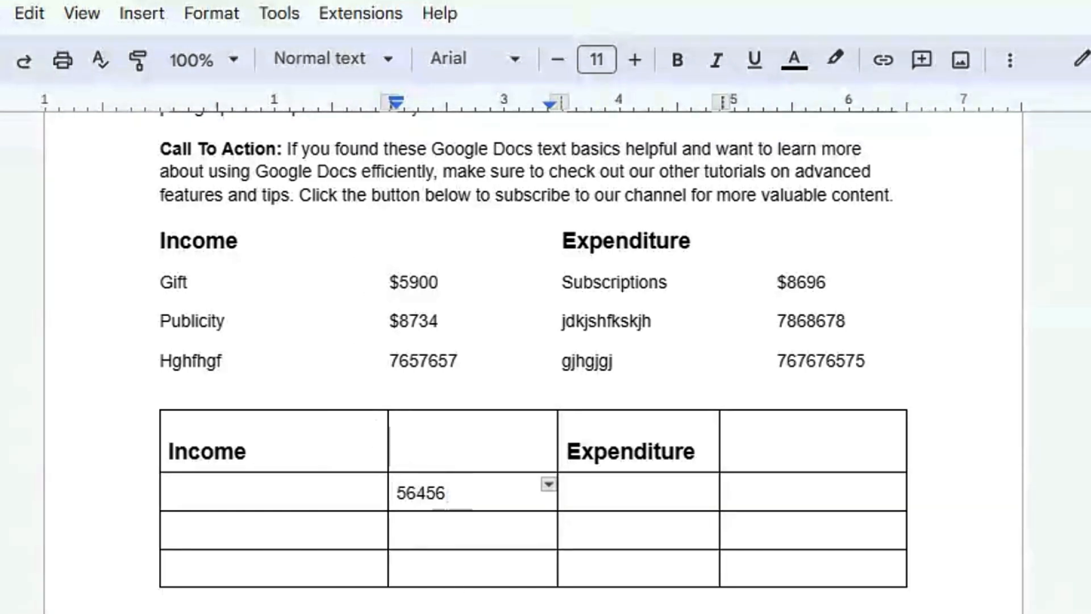
# Step: Widen the table's Expenditure column so the last column lines up with the list's expenditure amounts
pyautogui.moveTo(720, 499); pyautogui.dragTo(766, 506)
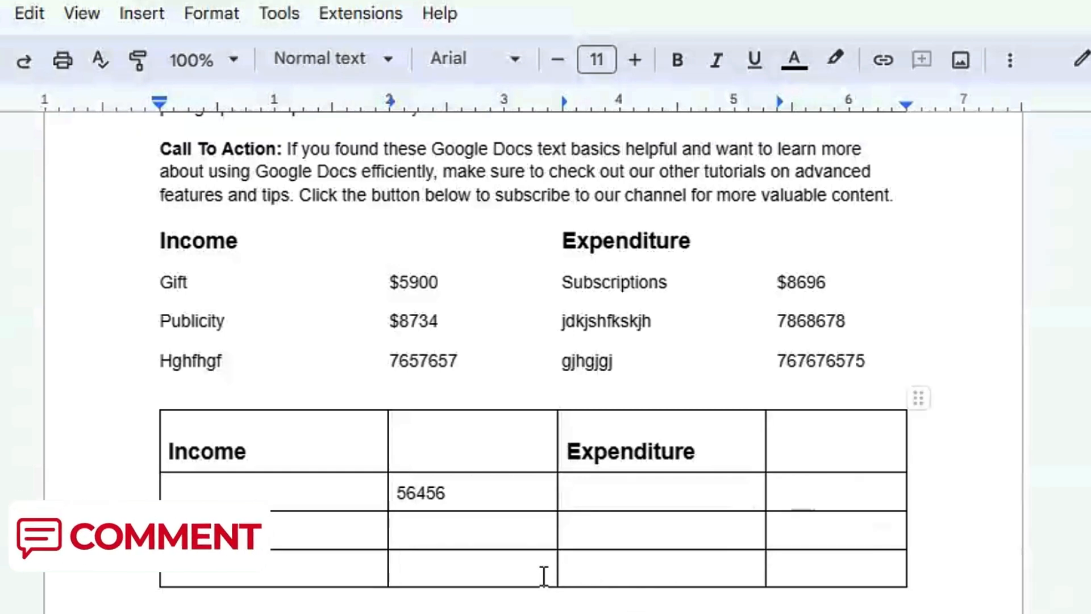
pyautogui.moveTo(505, 411)
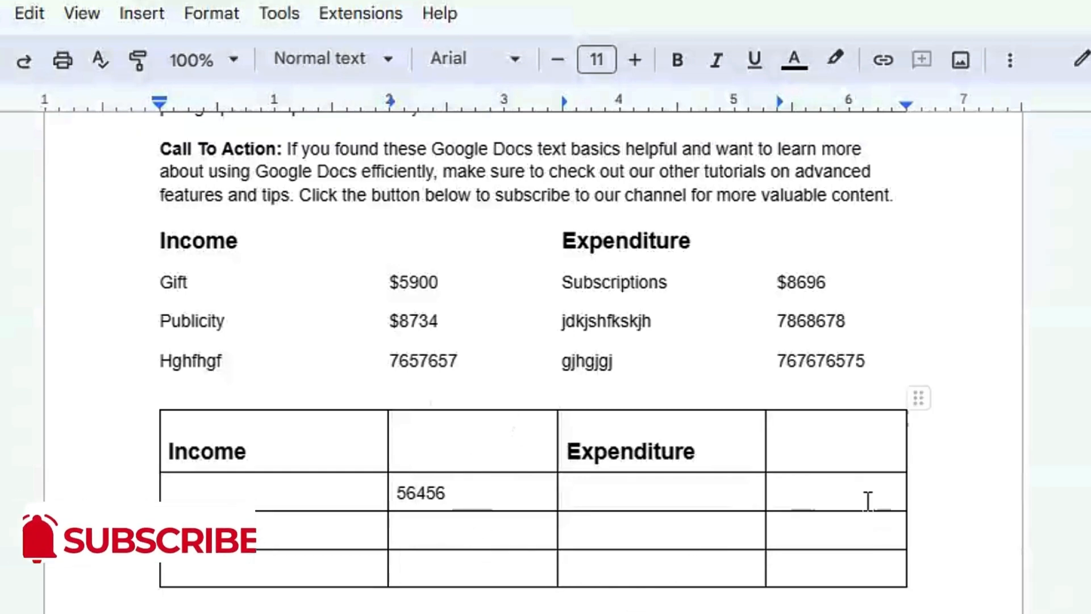
pyautogui.moveTo(820, 411)
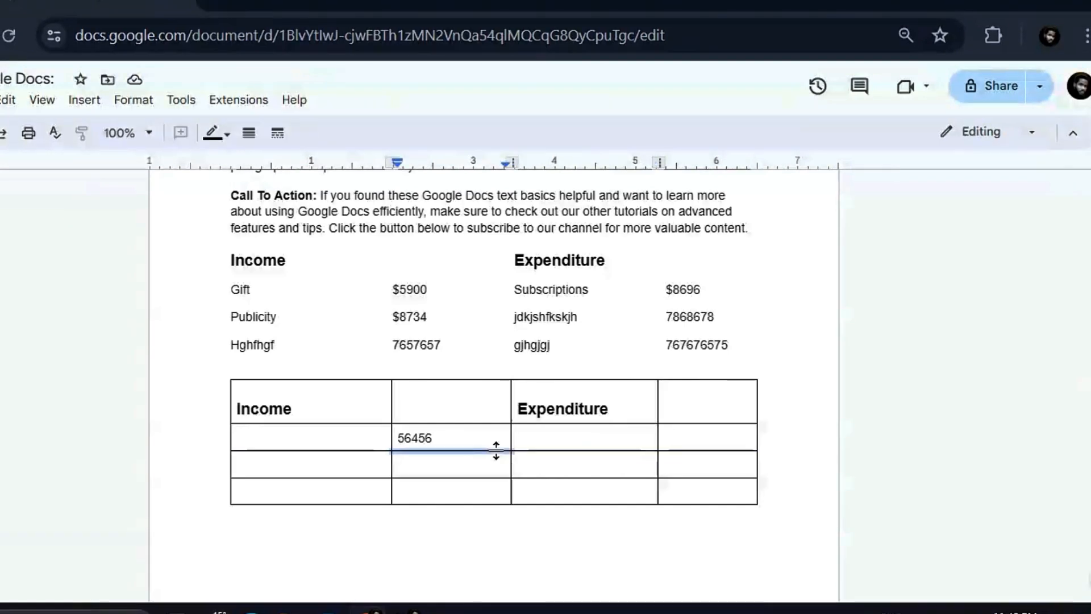
# Step: Open the table properties for the Income and Expenditure table and show its Color settings
pyautogui.click(464, 497)
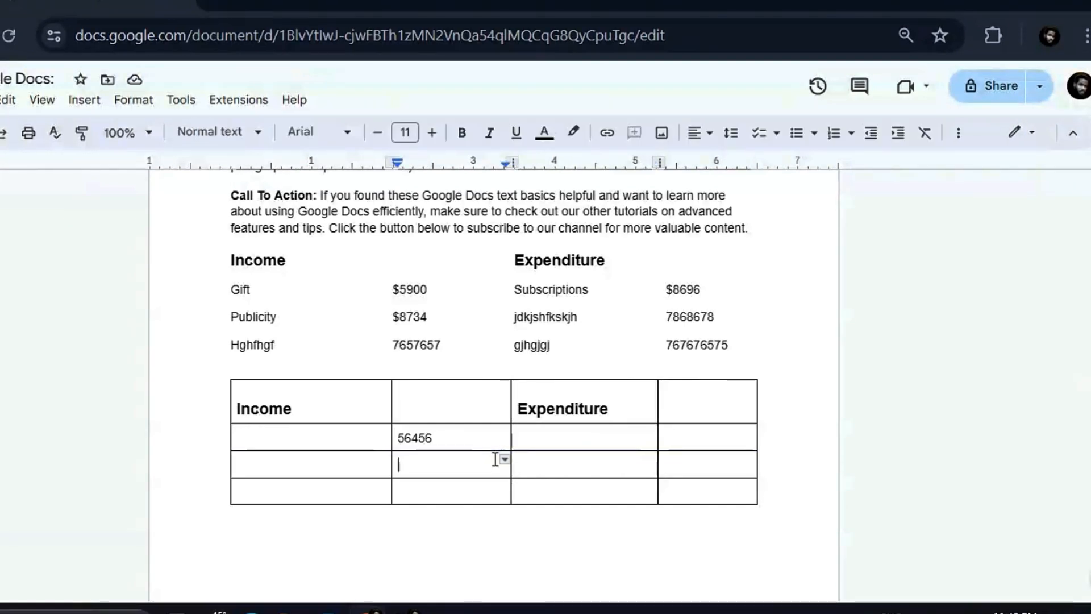
pyautogui.click(958, 139)
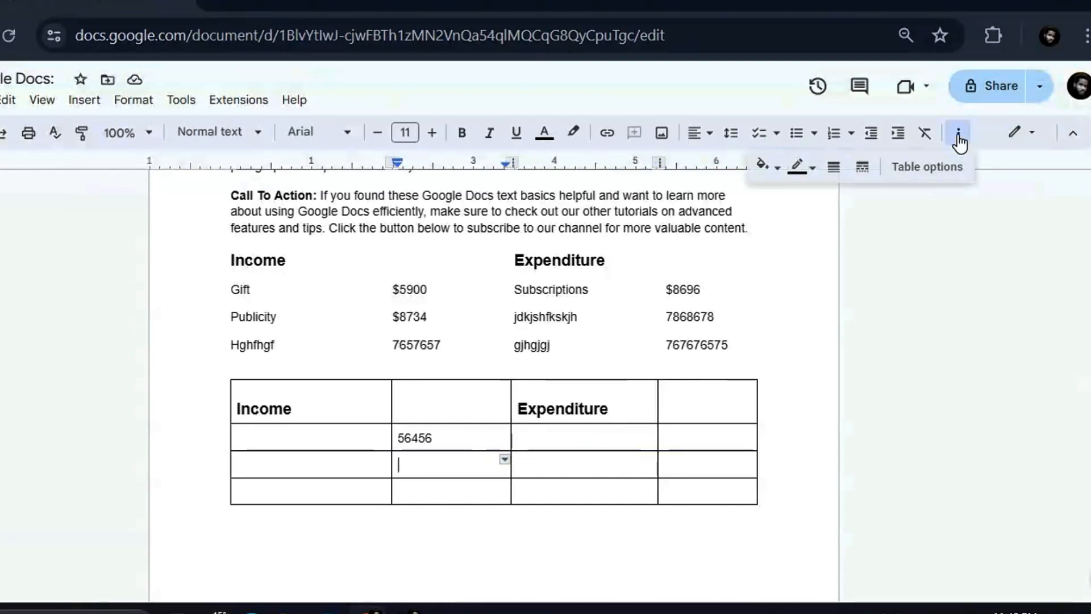
pyautogui.click(926, 167)
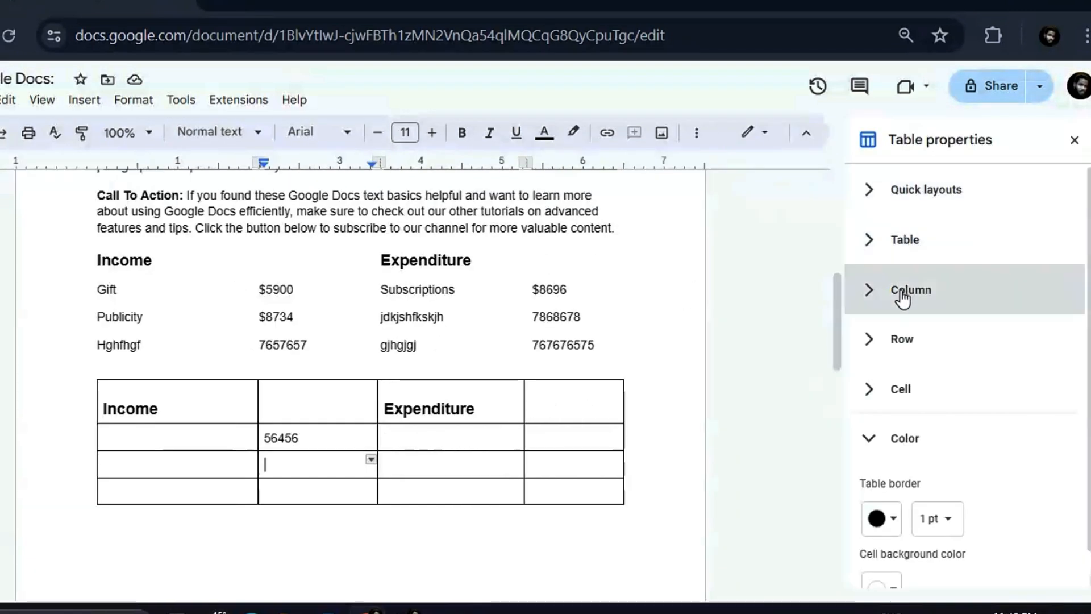
pyautogui.click(874, 443)
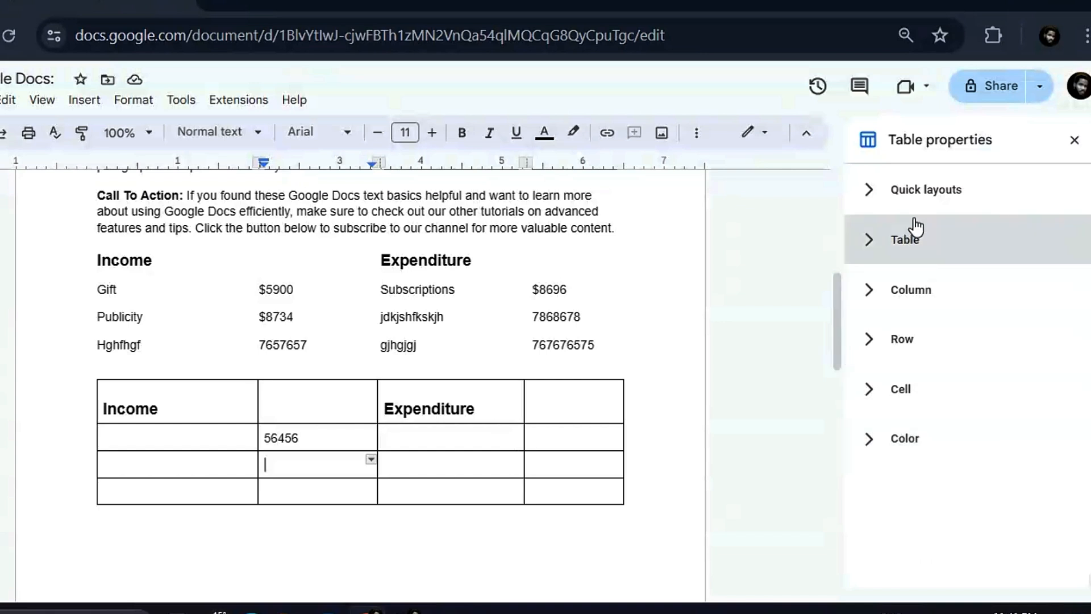
pyautogui.click(872, 446)
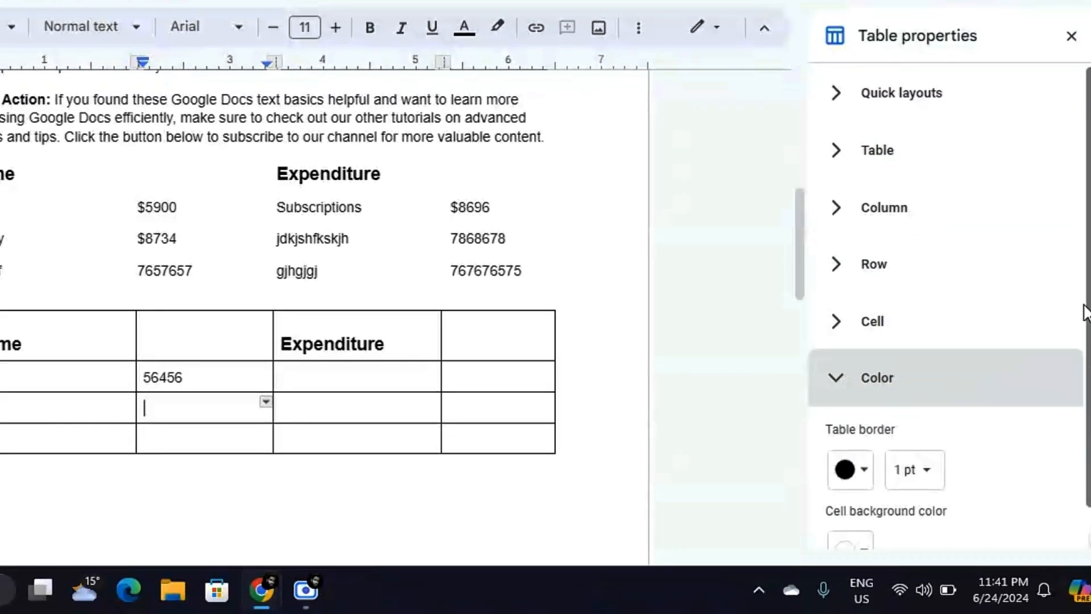
pyautogui.moveTo(1086, 307); pyautogui.dragTo(1085, 382)
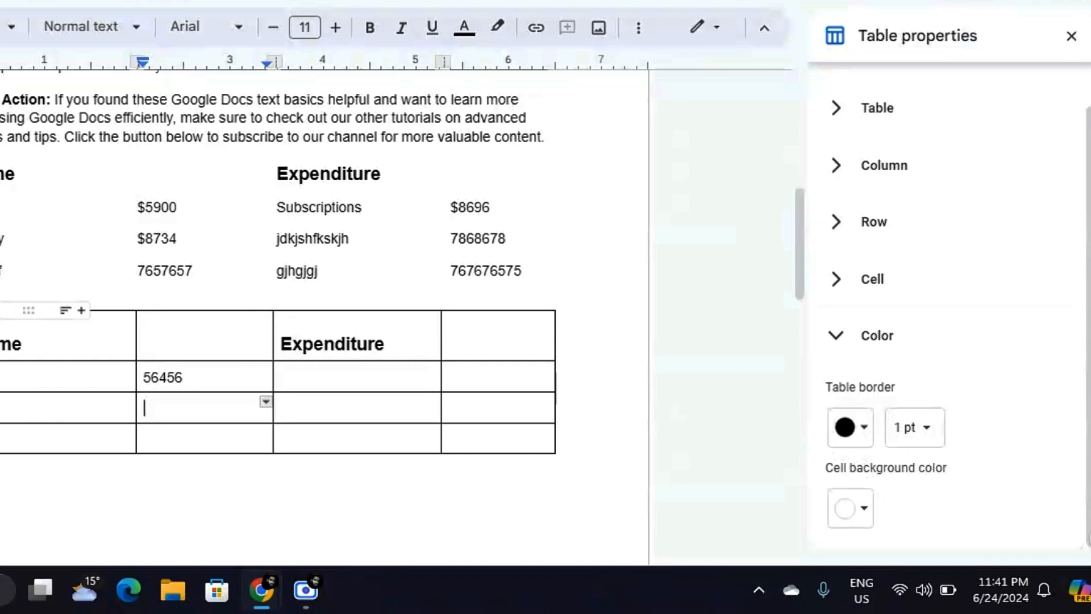
# Step: Set the table border color to white
pyautogui.click(863, 430)
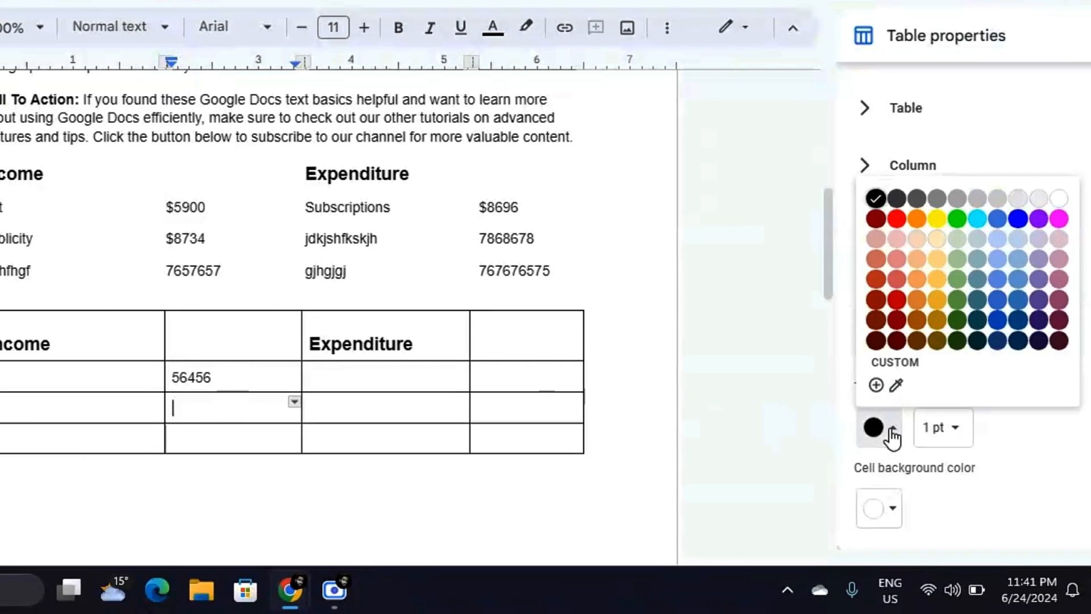
pyautogui.click(1058, 206)
pyautogui.click(627, 493)
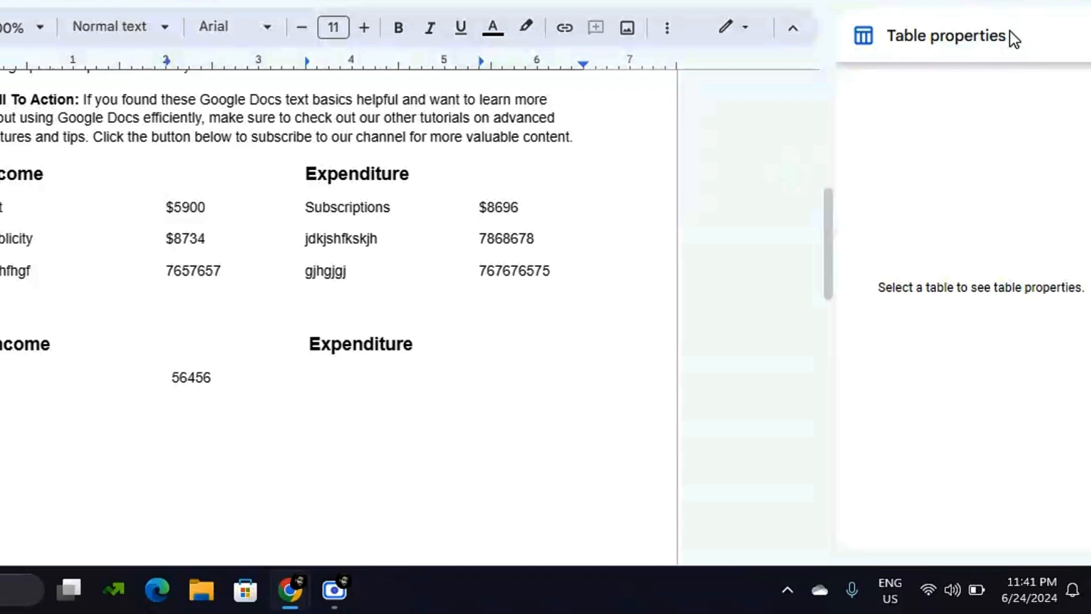
# Step: Set the table border color to dark red
pyautogui.doubleClick(282, 429)
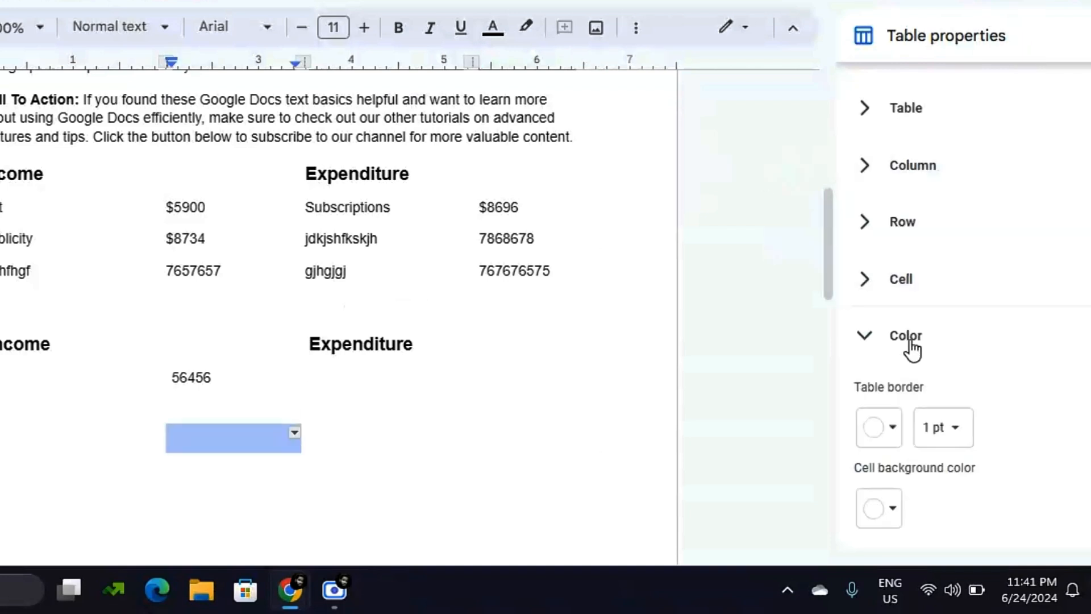
pyautogui.click(895, 435)
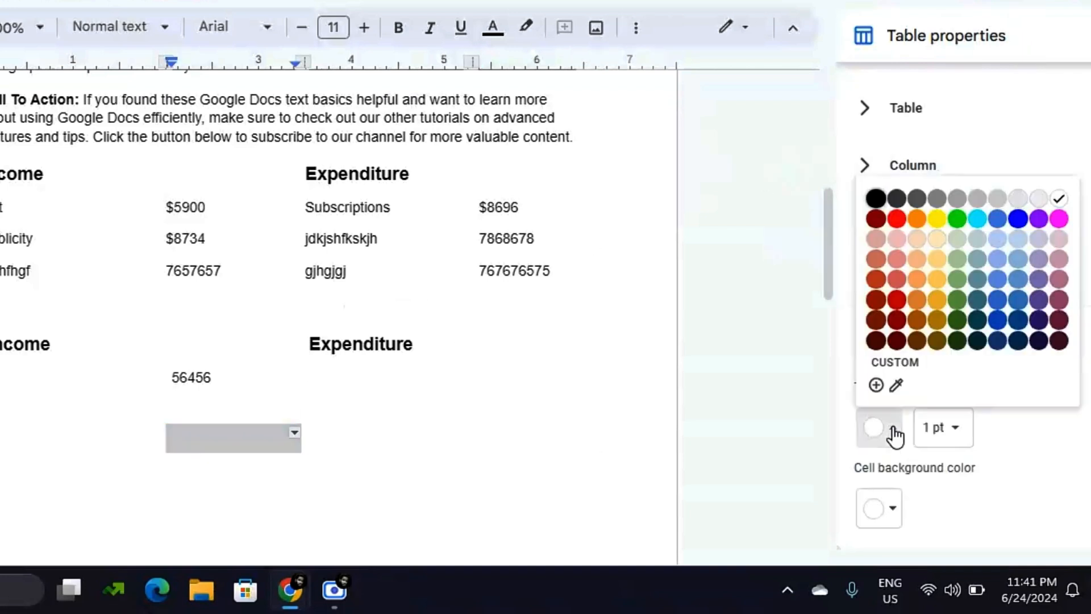
pyautogui.click(898, 329)
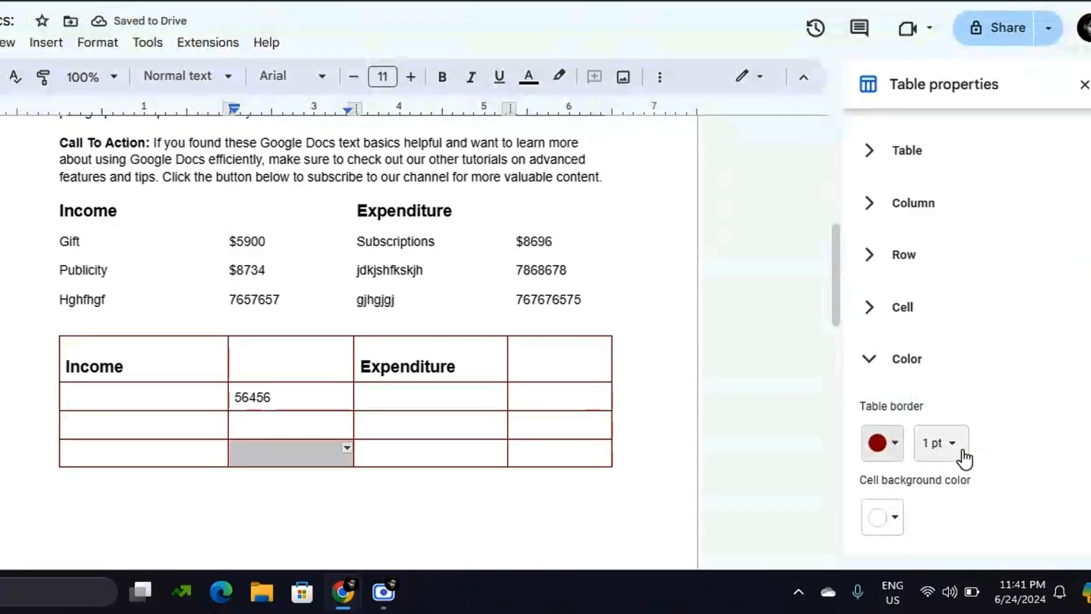
# Step: Set the table border width to 3 pt
pyautogui.click(963, 455)
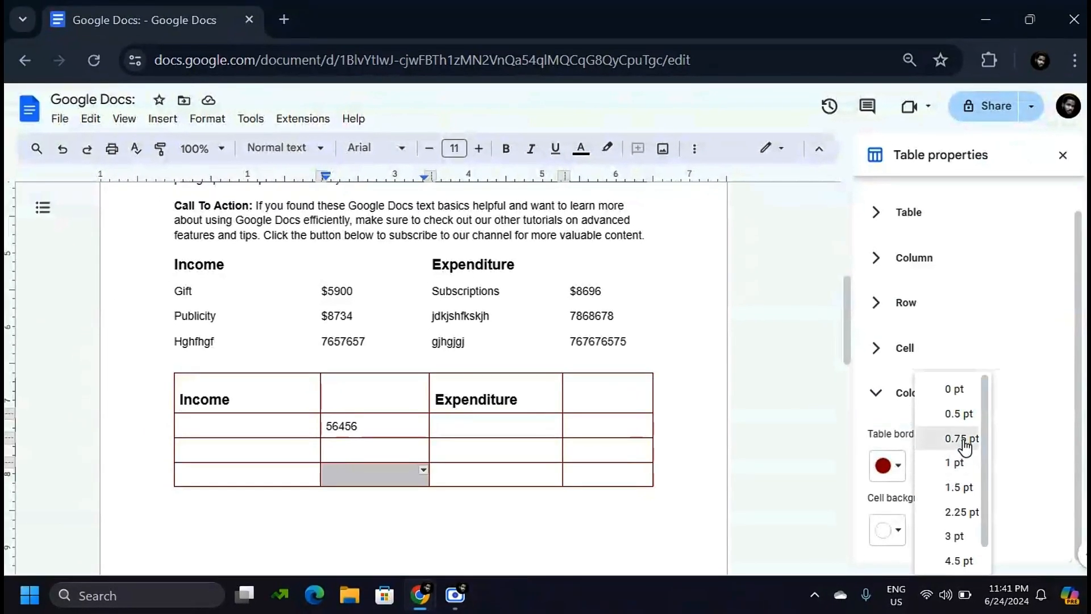
pyautogui.click(848, 487)
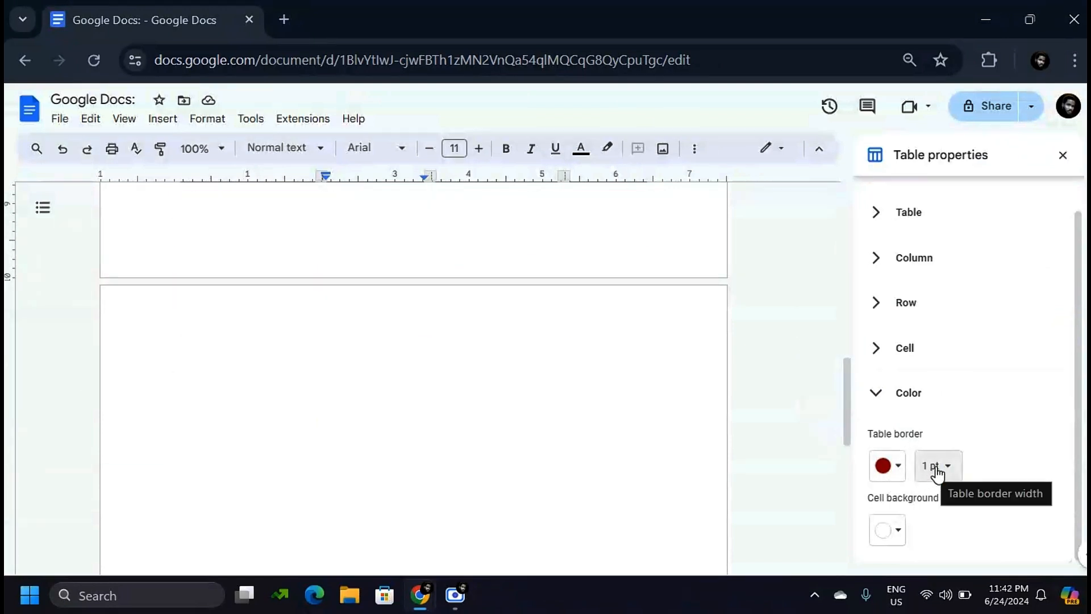
pyautogui.click(936, 471)
pyautogui.scroll(5, 619, 390)
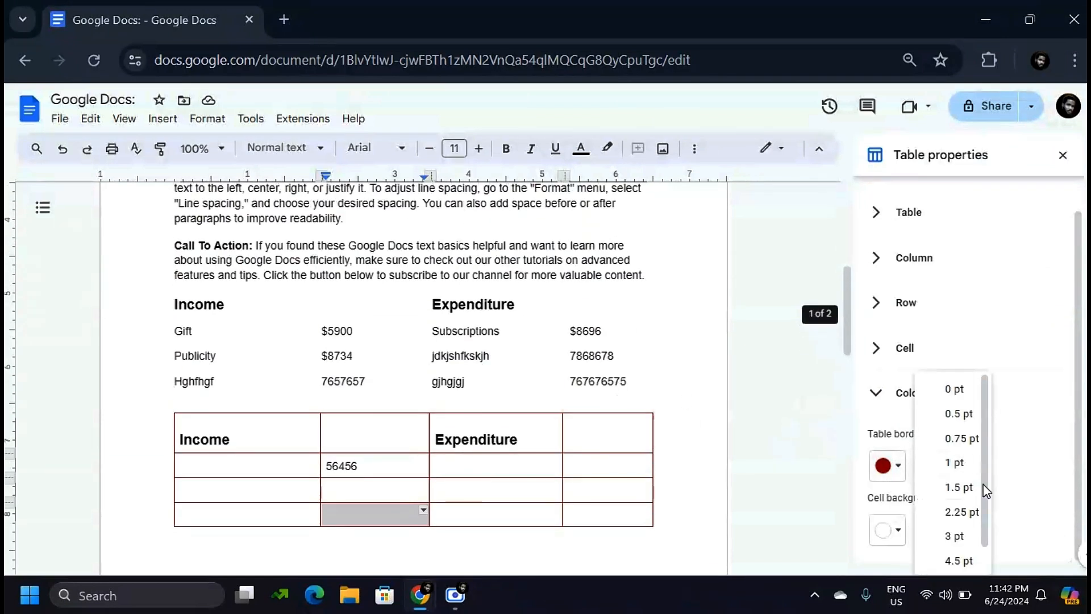
pyautogui.click(960, 463)
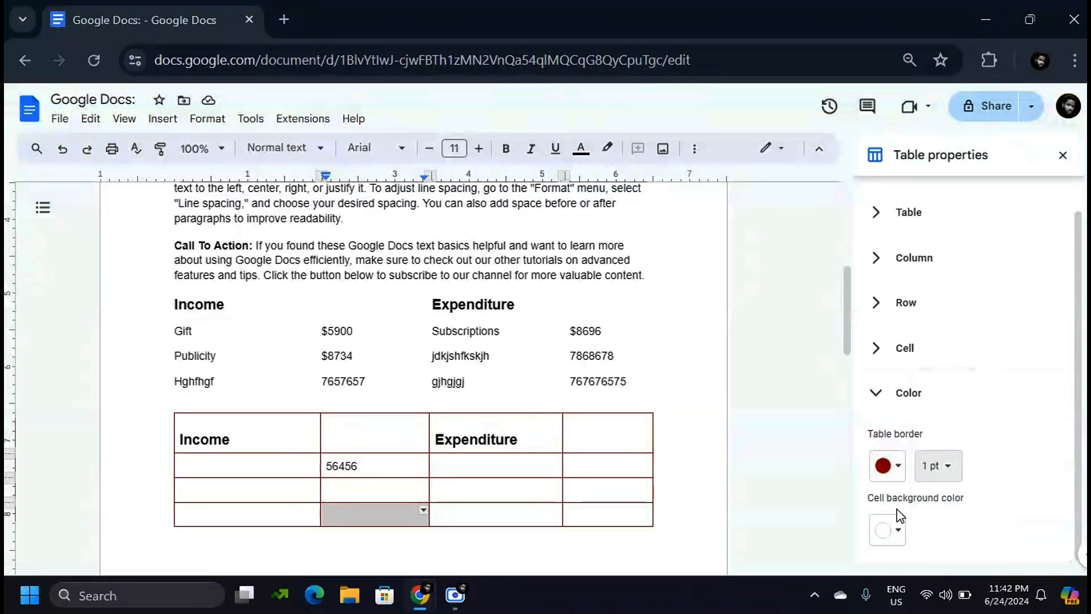
pyautogui.click(945, 479)
pyautogui.click(958, 536)
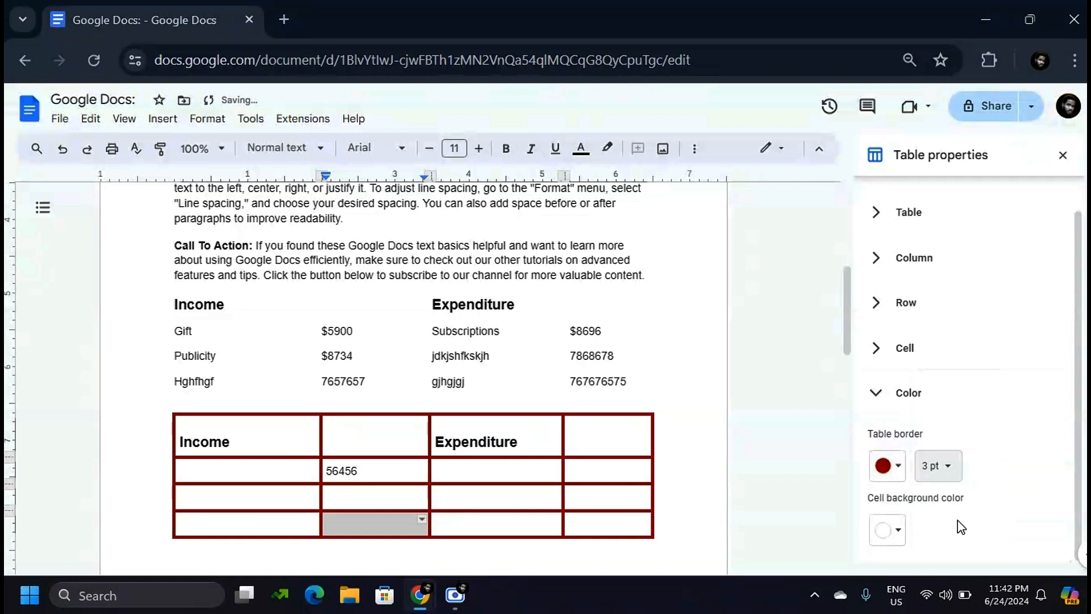
# Step: Set the background color of the last row's second cell to dark orange-yellow
pyautogui.scroll(-3, 638, 469)
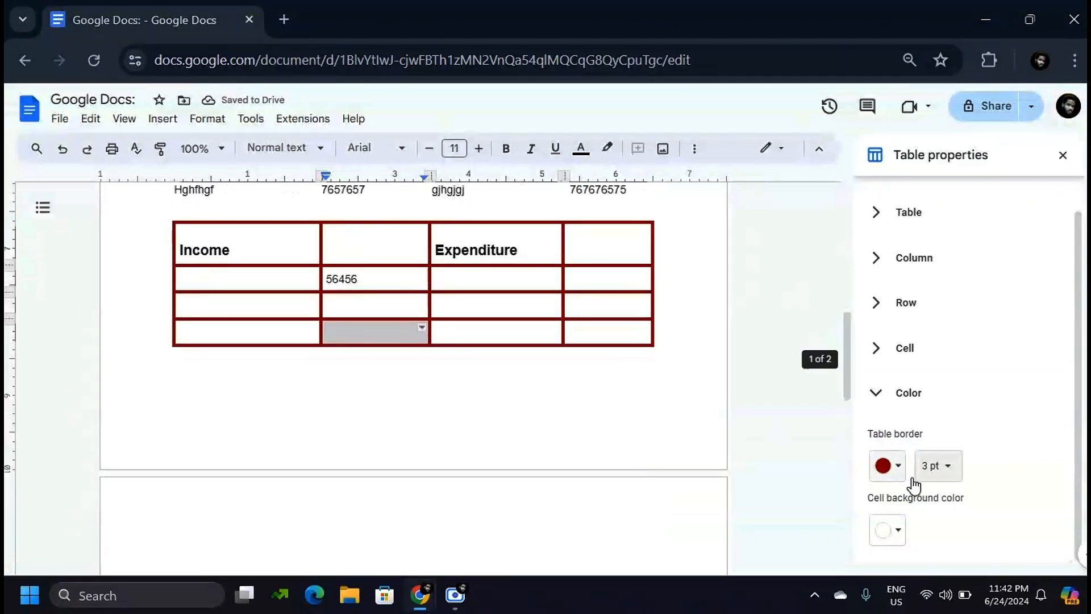
pyautogui.click(888, 534)
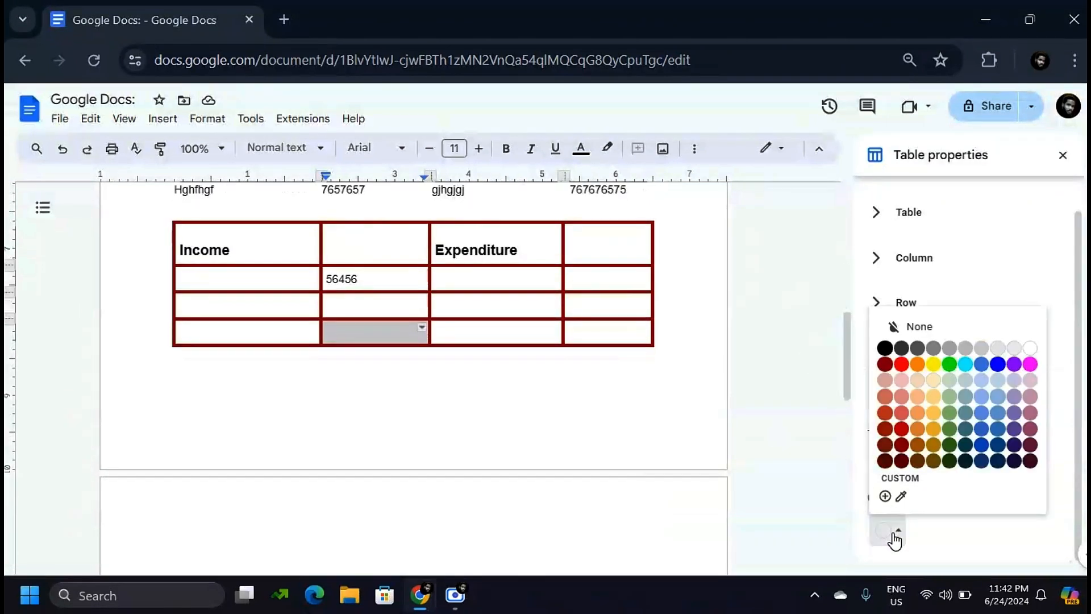
pyautogui.click(938, 433)
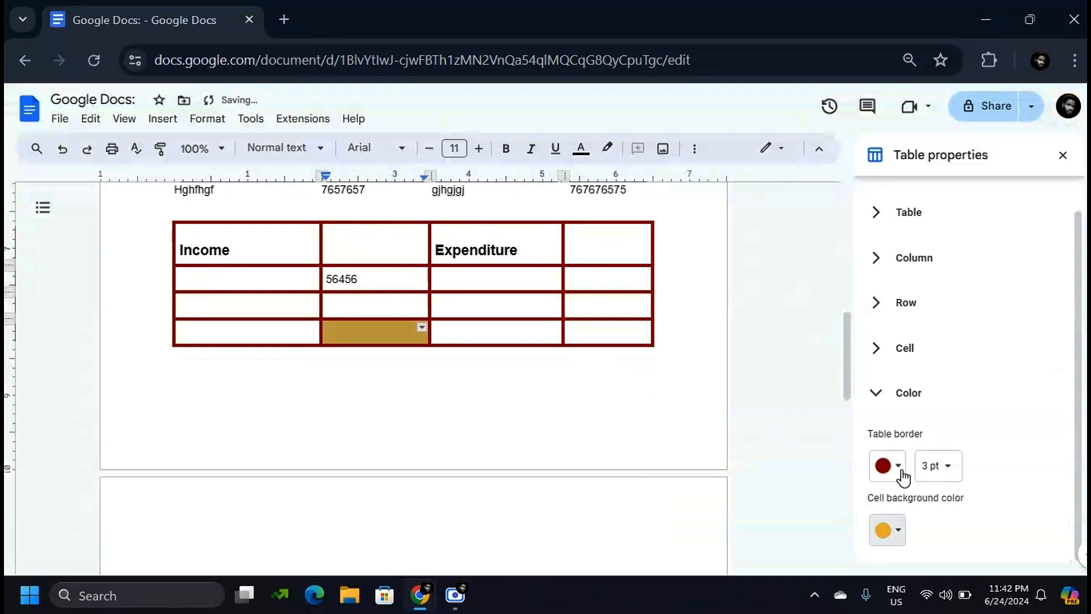
# Step: Set the background color of all the table's cells to light orange and deselect the table
pyautogui.moveTo(206, 250); pyautogui.dragTo(605, 336)
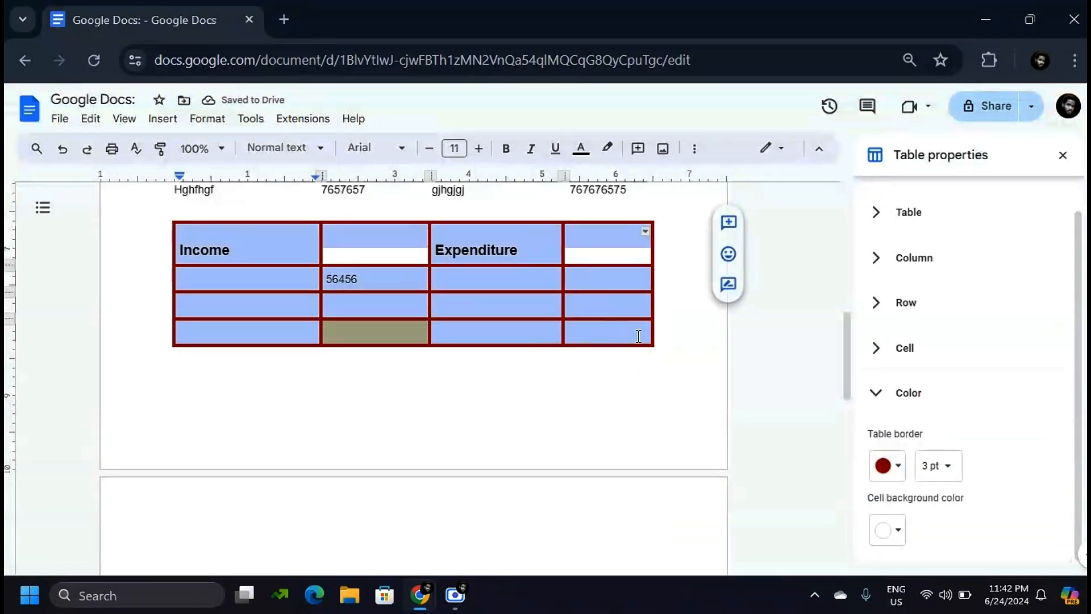
pyautogui.click(890, 532)
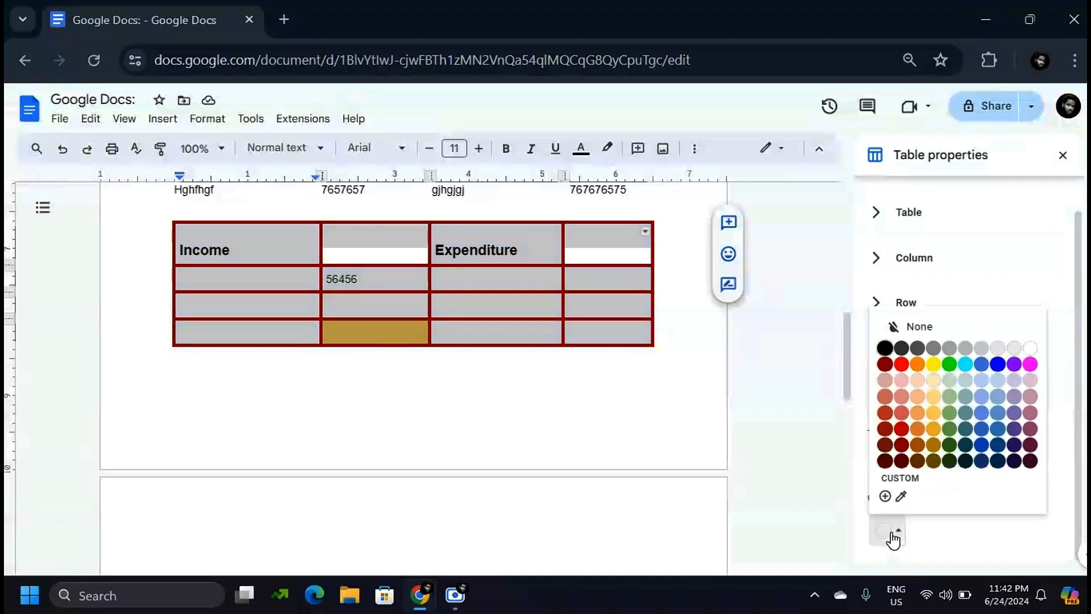
pyautogui.click(933, 412)
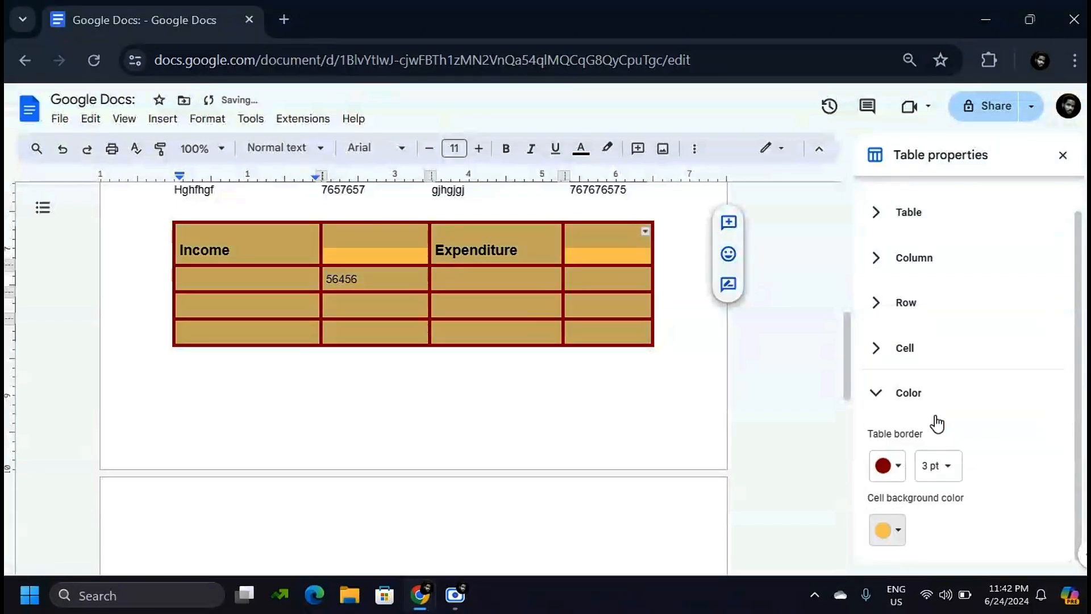
pyautogui.click(568, 432)
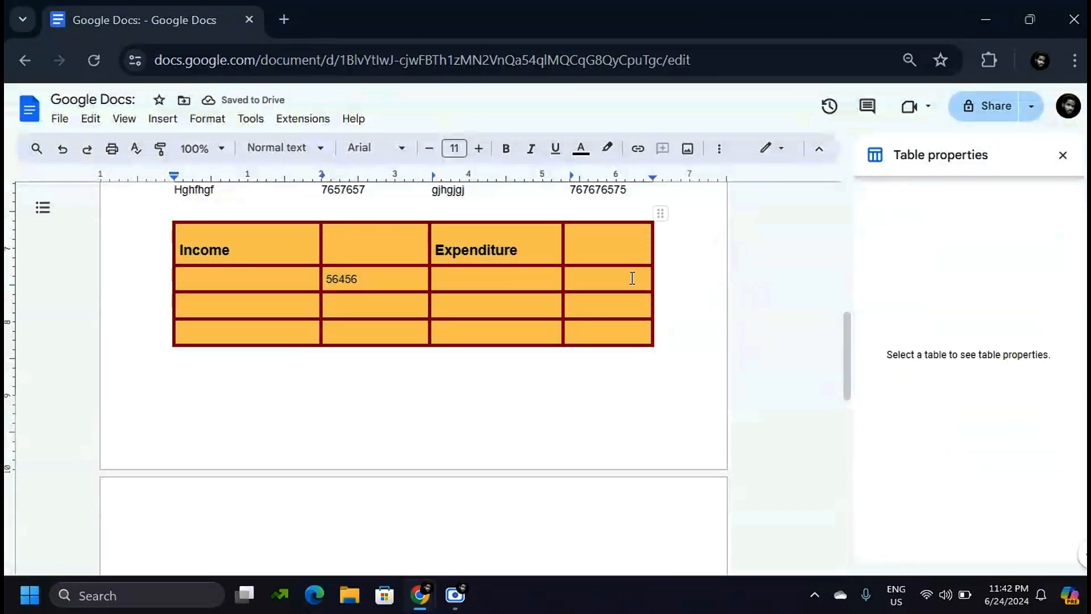
pyautogui.scroll(3, 524, 311)
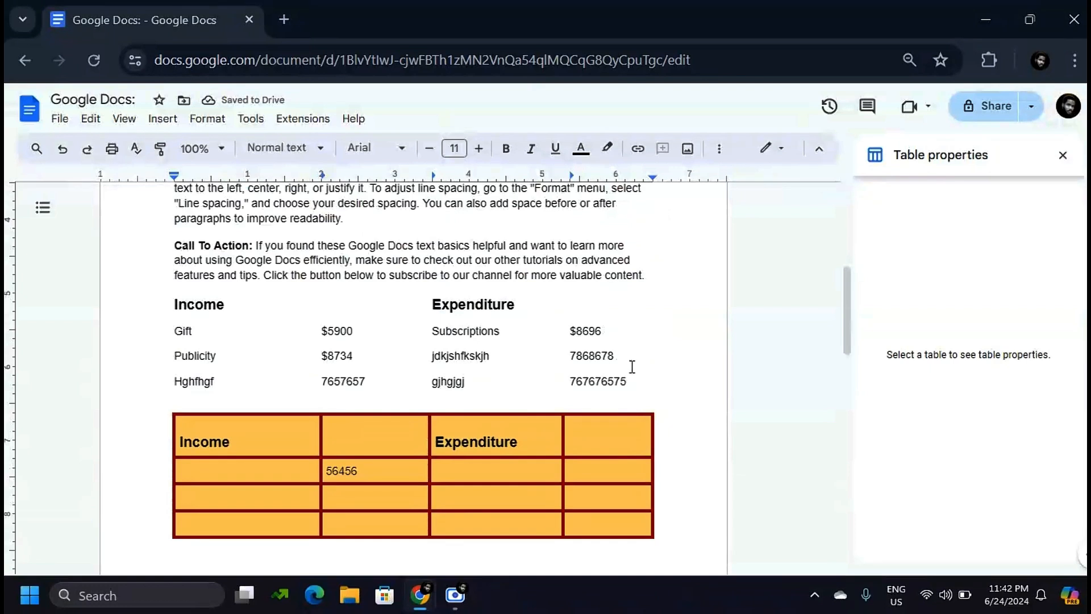
# Step: Set the table border color to white and deselect the table
pyautogui.scroll(-2, 631, 366)
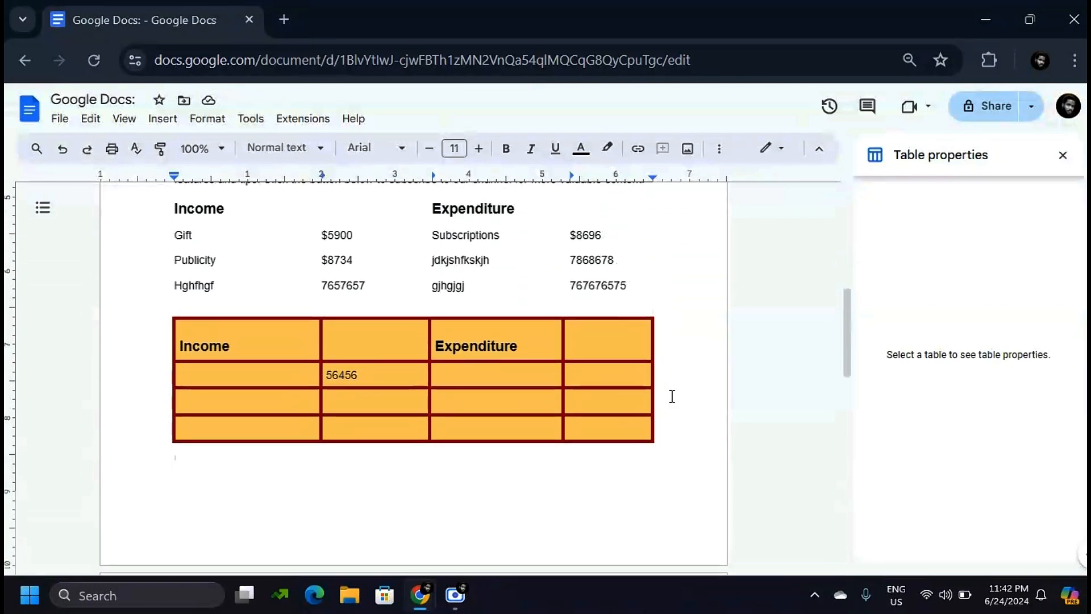
pyautogui.click(606, 420)
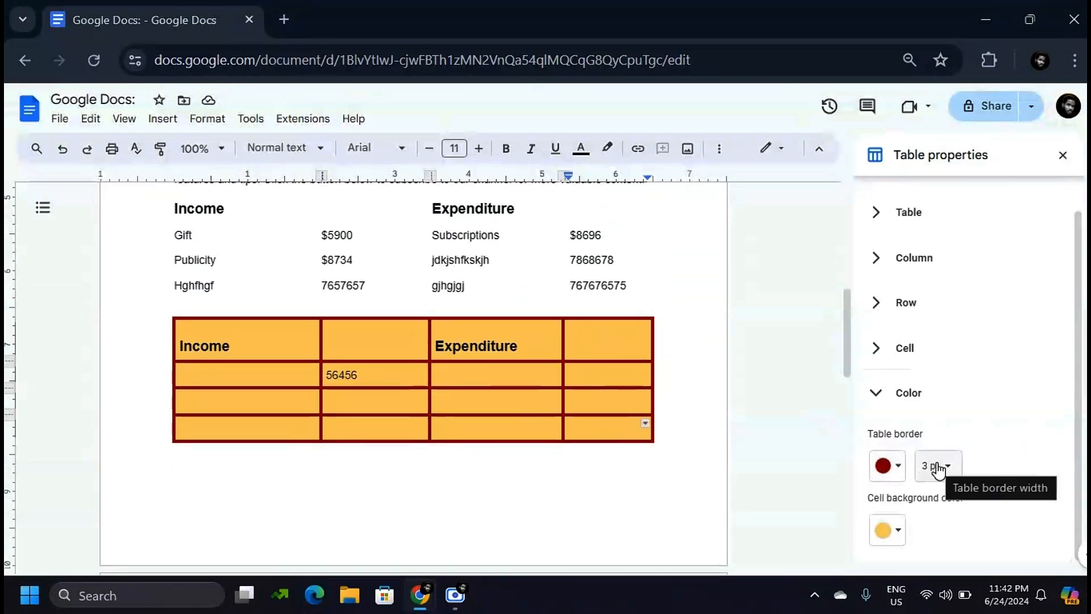
pyautogui.click(900, 463)
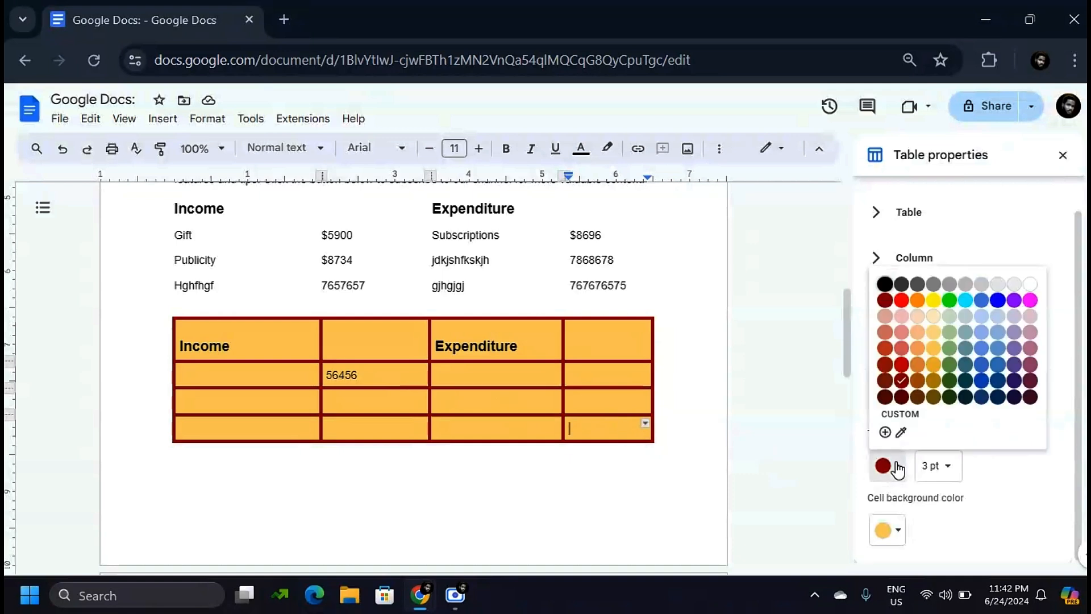
pyautogui.click(1030, 291)
pyautogui.click(587, 487)
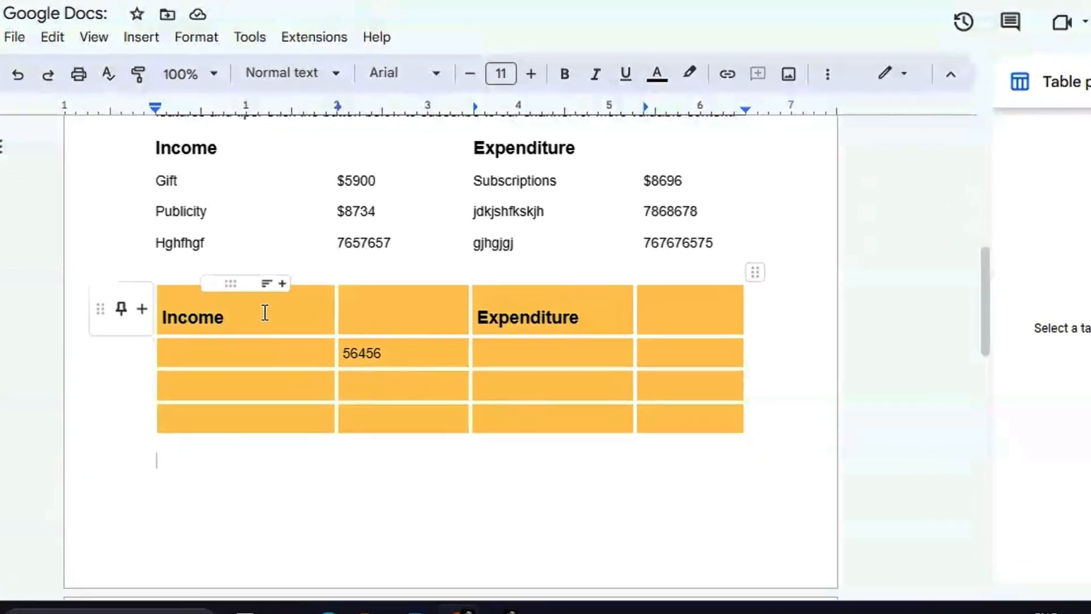
# Step: Move the text cursor from the Income heading through the table's cells to the last row's second cell
pyautogui.click(261, 342)
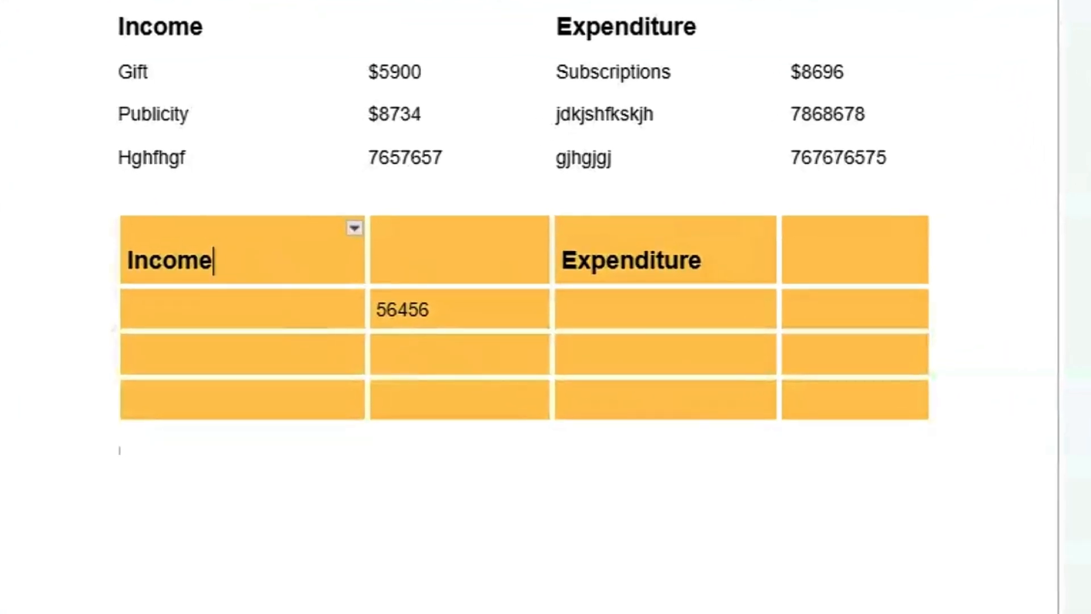
pyautogui.press('Down')
pyautogui.press('Down')
pyautogui.press('Down')
pyautogui.press('Up')
pyautogui.press('Up')
pyautogui.press('Right')
pyautogui.press('Right')
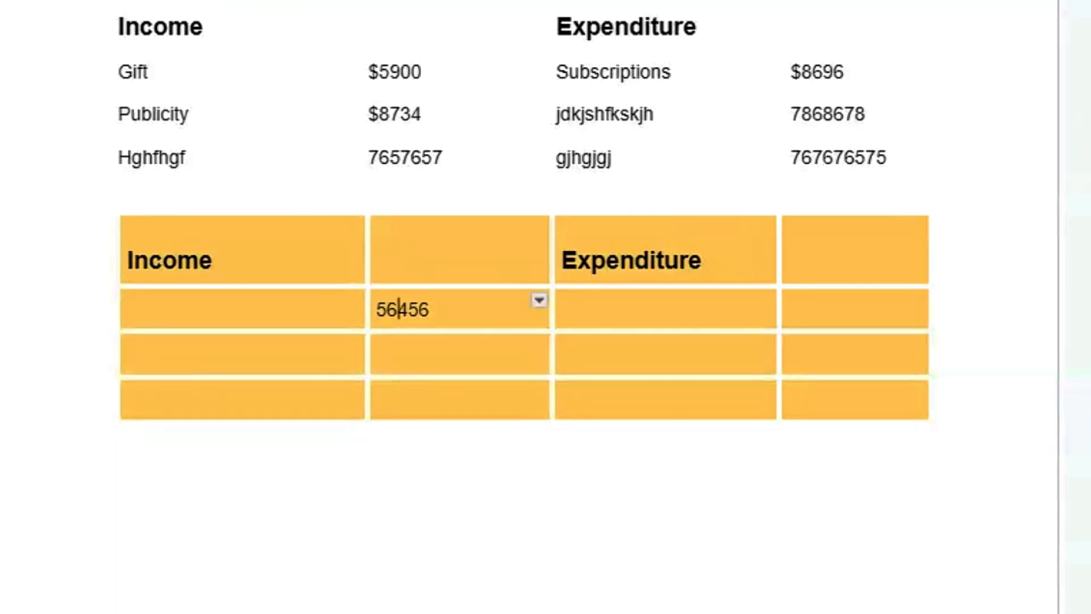
pyautogui.press('Right')
pyautogui.press('Right')
pyautogui.press('Right')
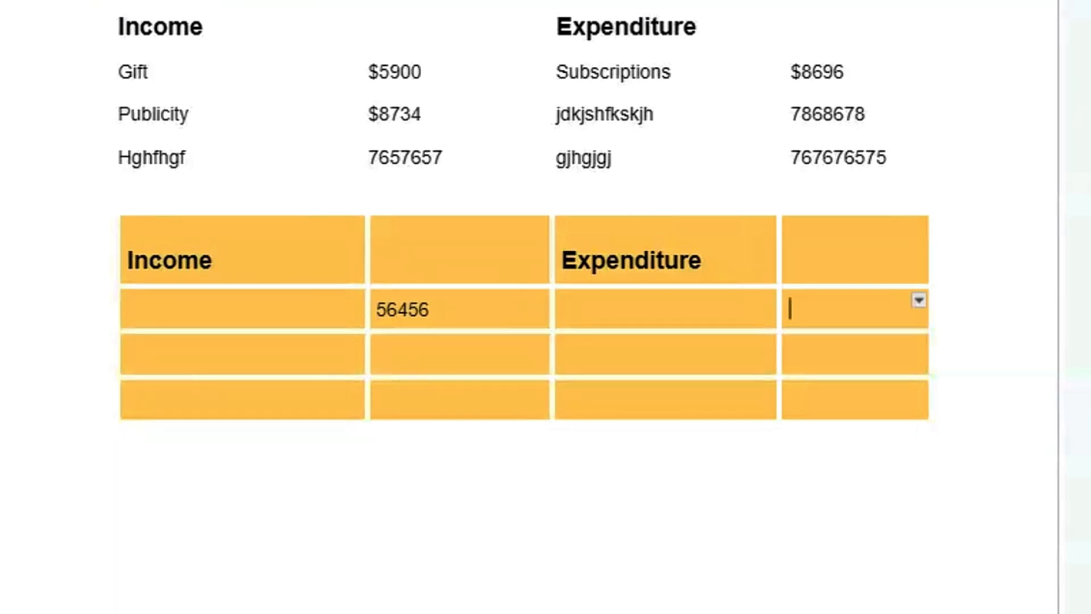
pyautogui.press('Down')
pyautogui.press('Up')
pyautogui.press('Up')
pyautogui.press('Left')
pyautogui.press('Right')
pyautogui.press('Down')
pyautogui.press('Left')
pyautogui.press('Down')
pyautogui.press('Up')
pyautogui.press('Left')
pyautogui.press('Down')
pyautogui.press('Down')
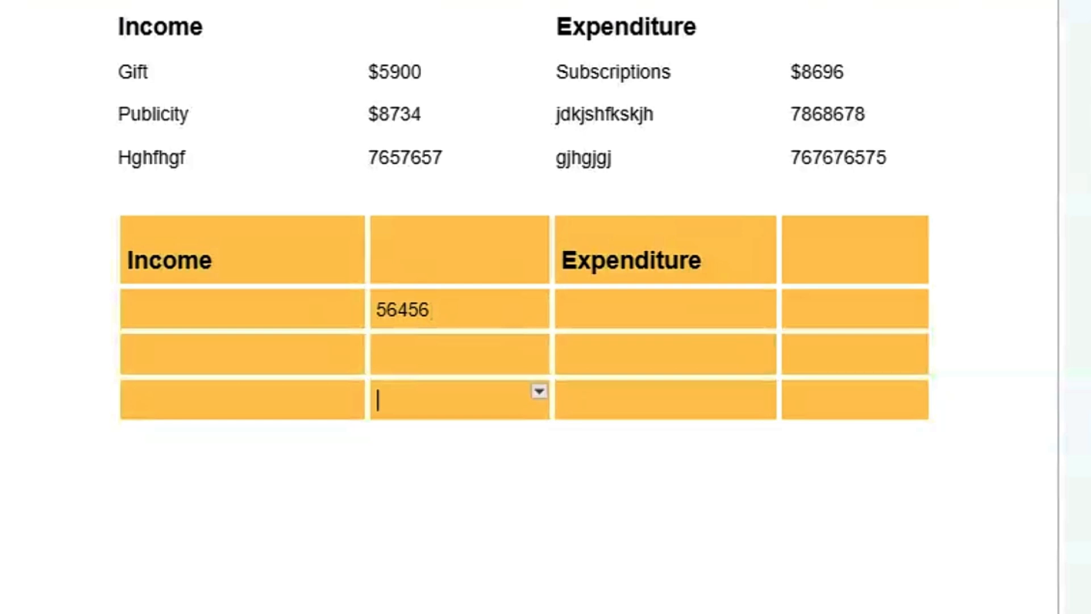
# Step: Place the text cursor in several individual table cells, including the fourth header cell and the cells of the last row
pyautogui.click(676, 354)
pyautogui.click(684, 314)
pyautogui.click(846, 309)
pyautogui.click(847, 252)
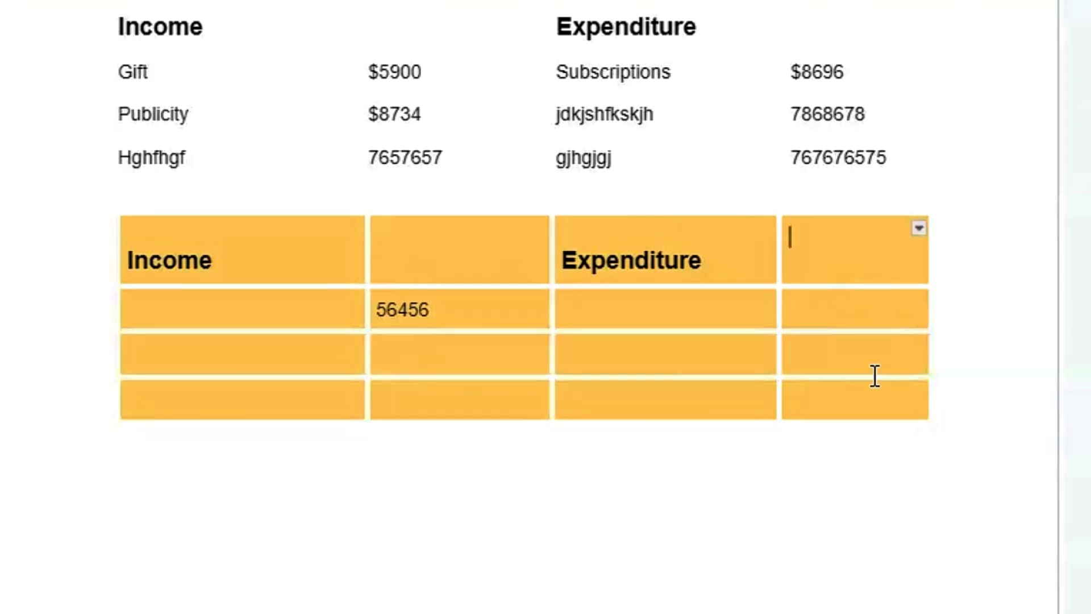
pyautogui.click(287, 371)
pyautogui.click(341, 399)
pyautogui.click(477, 407)
pyautogui.click(597, 404)
pyautogui.click(843, 392)
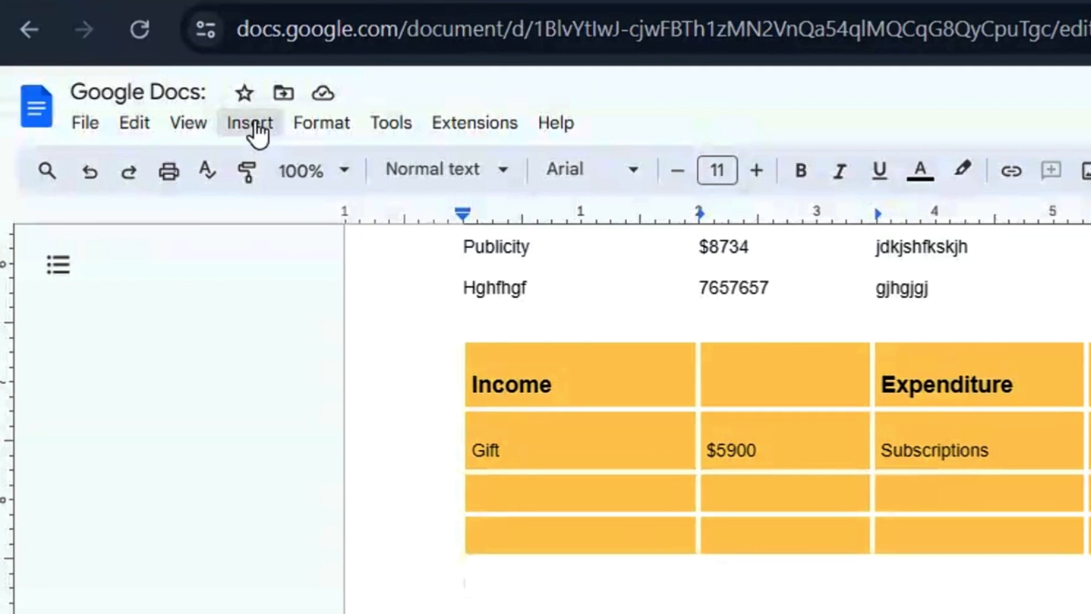
# Step: Insert the white chicken picture from the computer's Pictures folder and deselect it
pyautogui.click(250, 123)
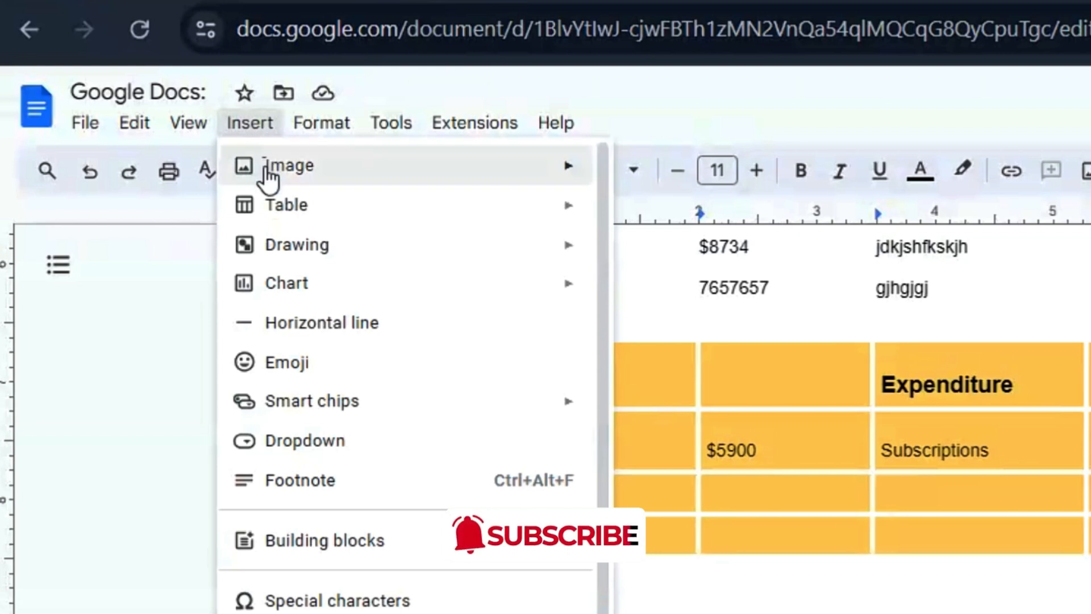
pyautogui.moveTo(267, 173)
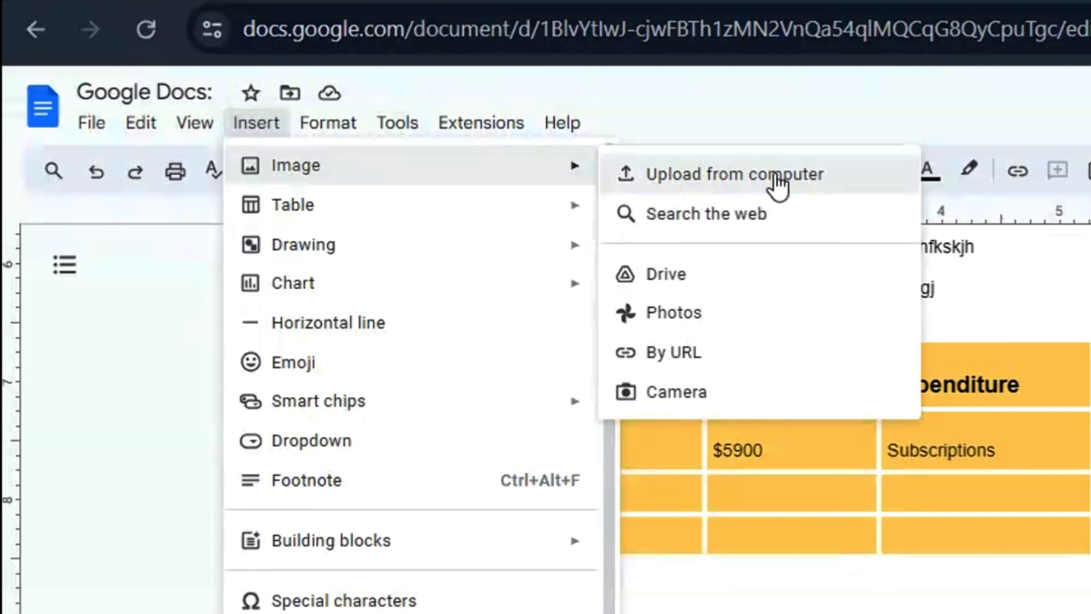
pyautogui.click(766, 182)
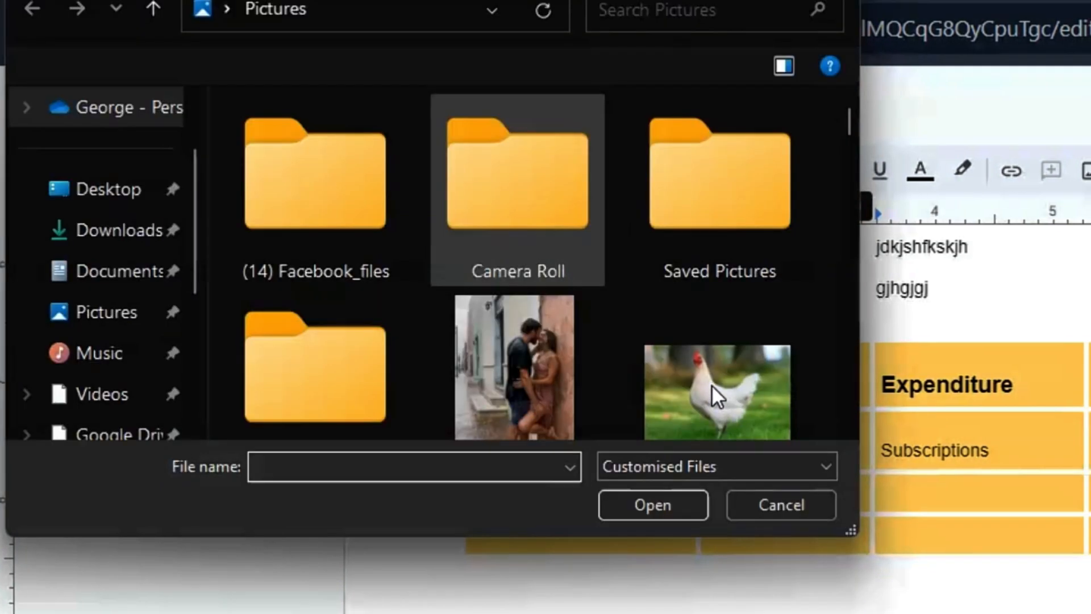
pyautogui.click(711, 384)
pyautogui.click(649, 498)
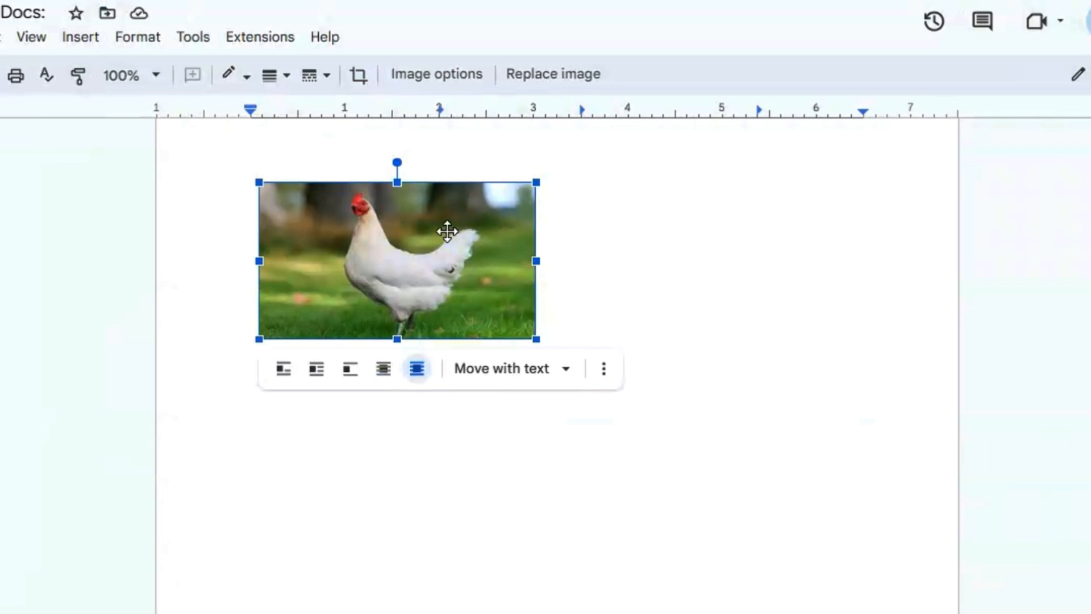
pyautogui.click(138, 37)
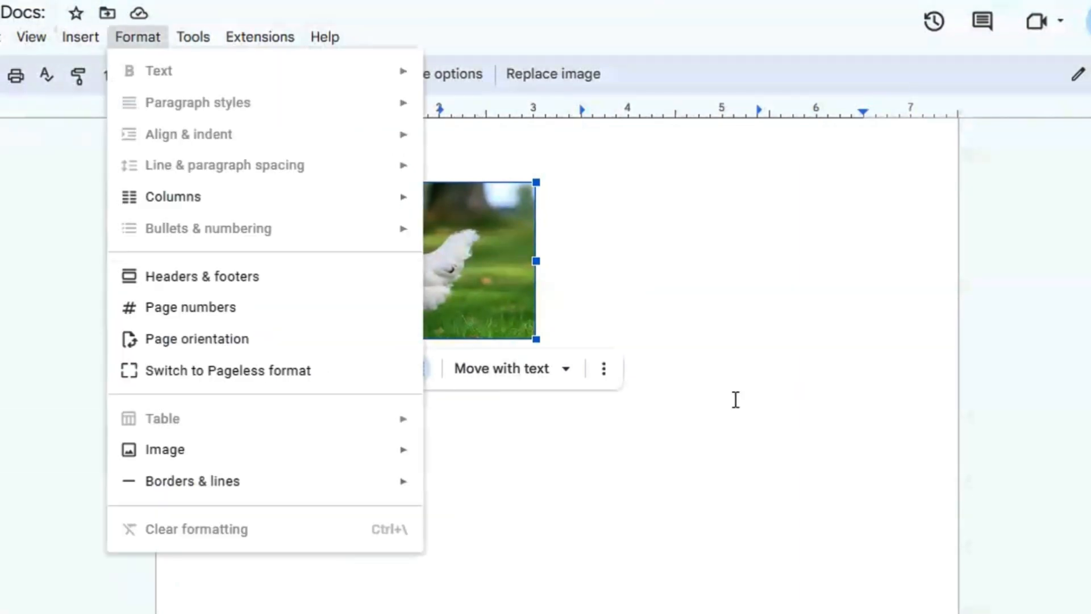
pyautogui.click(693, 452)
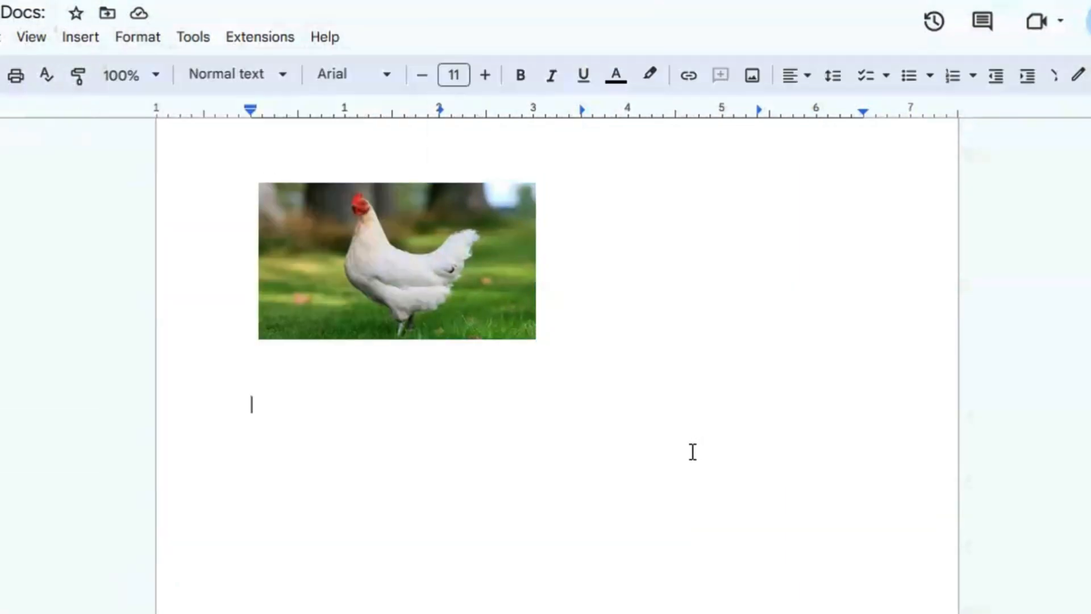
# Step: Search the web for "happy people" images and insert the photo of two girls drinking from a tap
pyautogui.click(80, 37)
pyautogui.moveTo(145, 80)
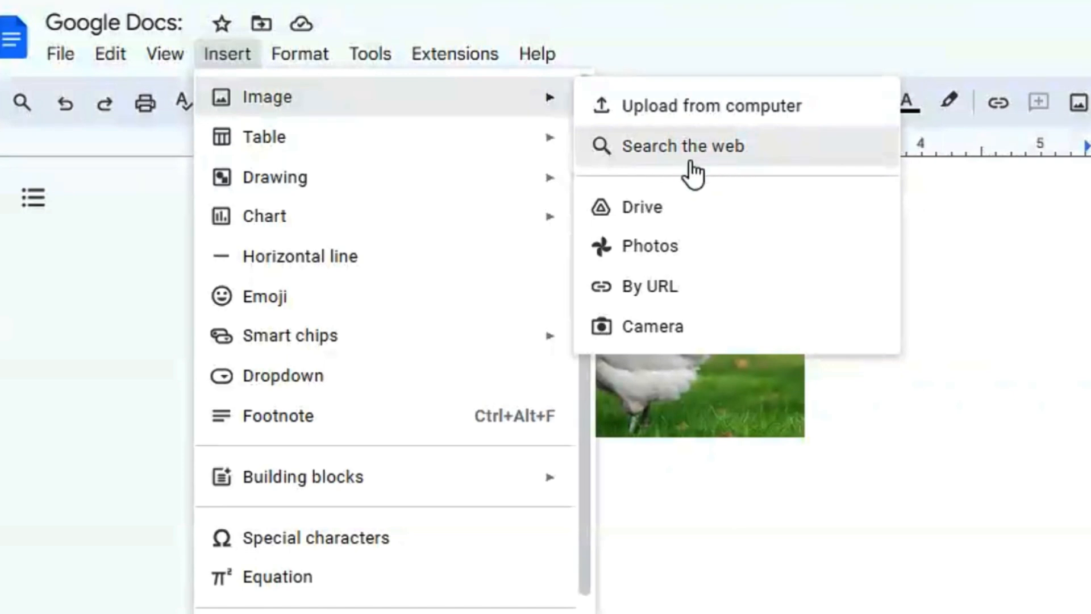
pyautogui.click(739, 152)
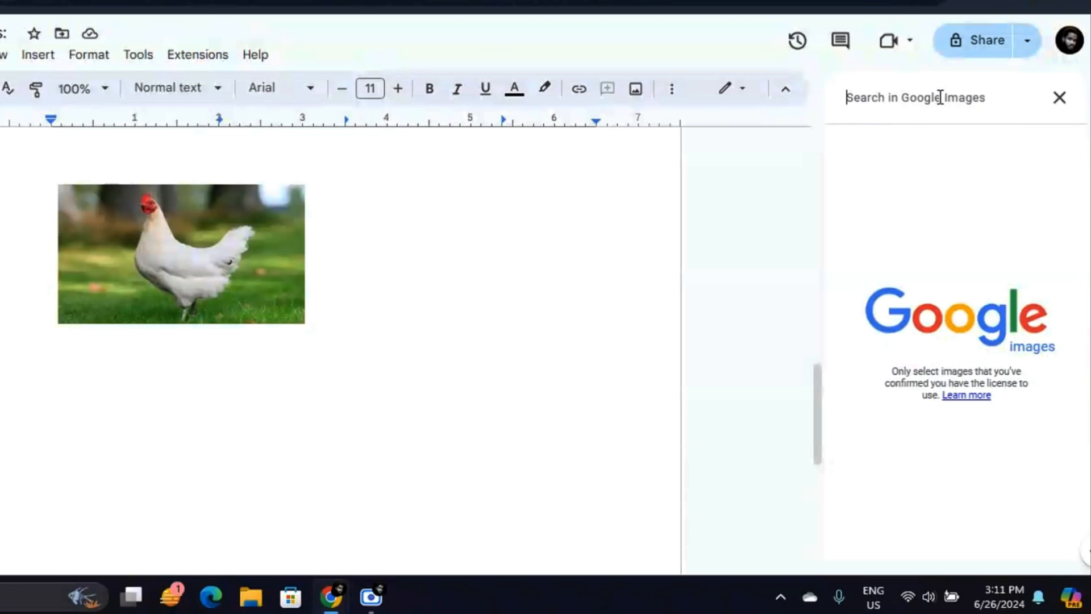
pyautogui.write('Happy Pe')
pyautogui.click(909, 190)
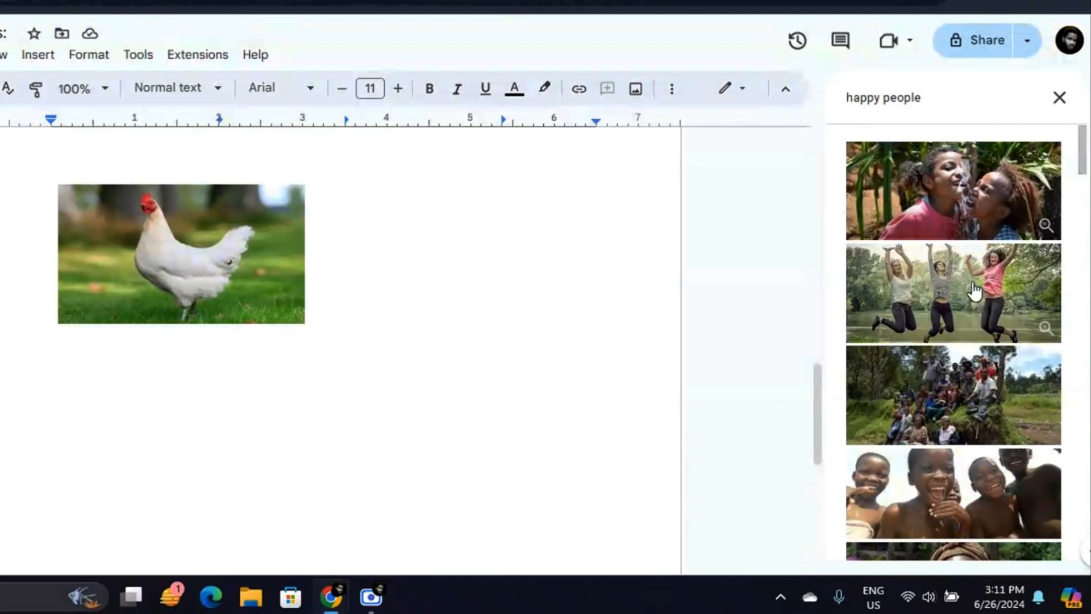
pyautogui.click(959, 194)
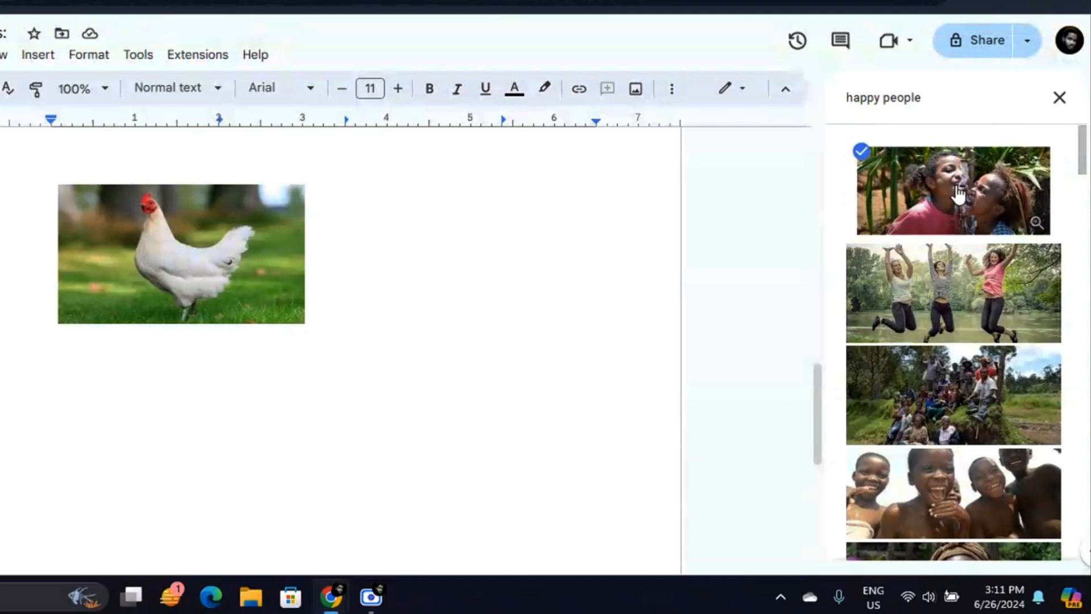
pyautogui.click(1034, 536)
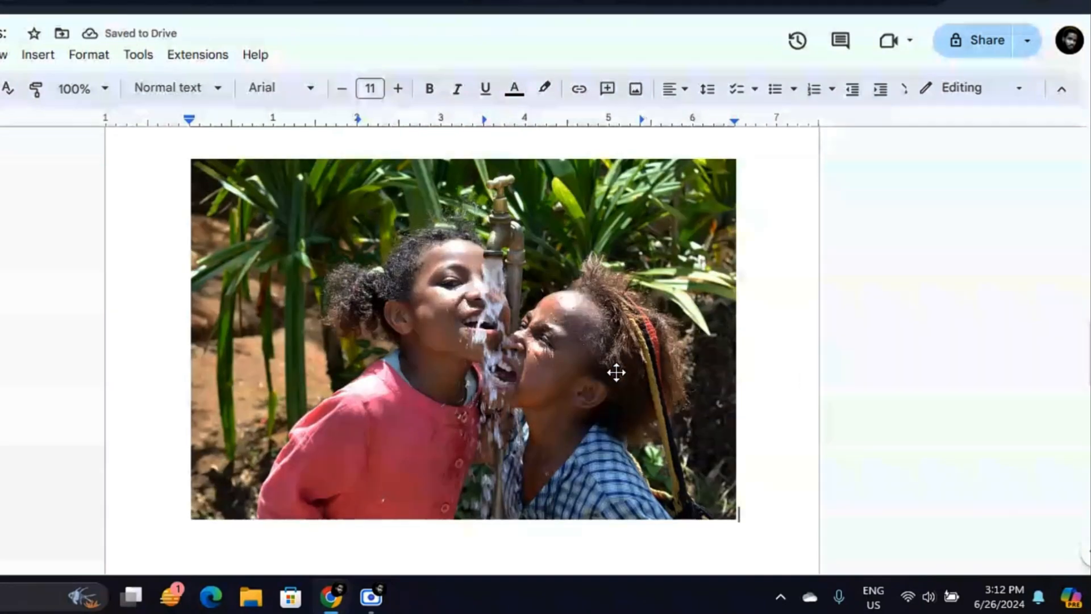
pyautogui.click(37, 55)
pyautogui.moveTo(79, 85)
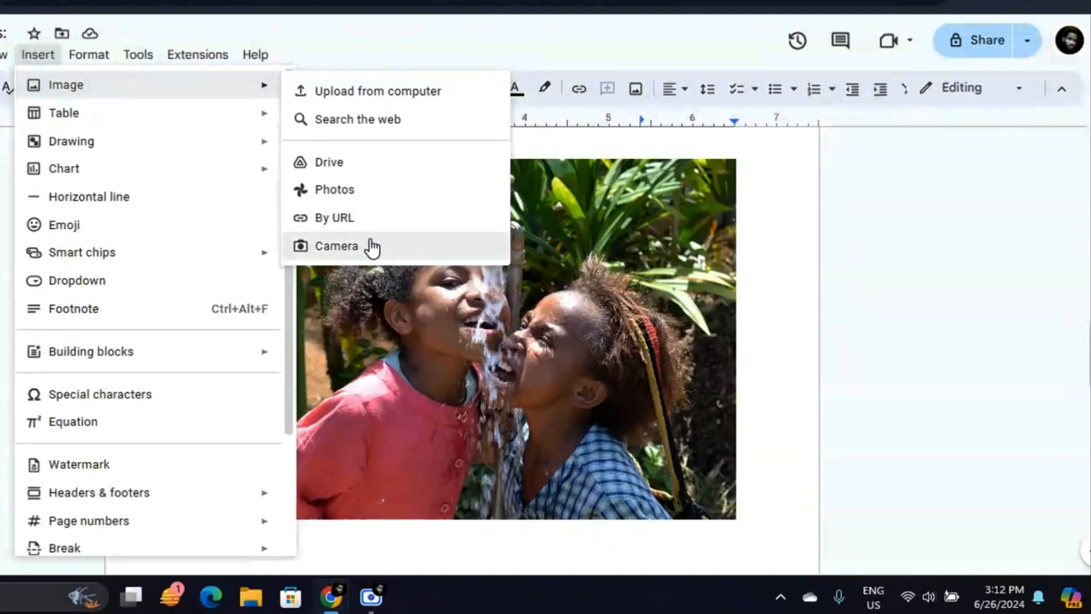
pyautogui.click(351, 245)
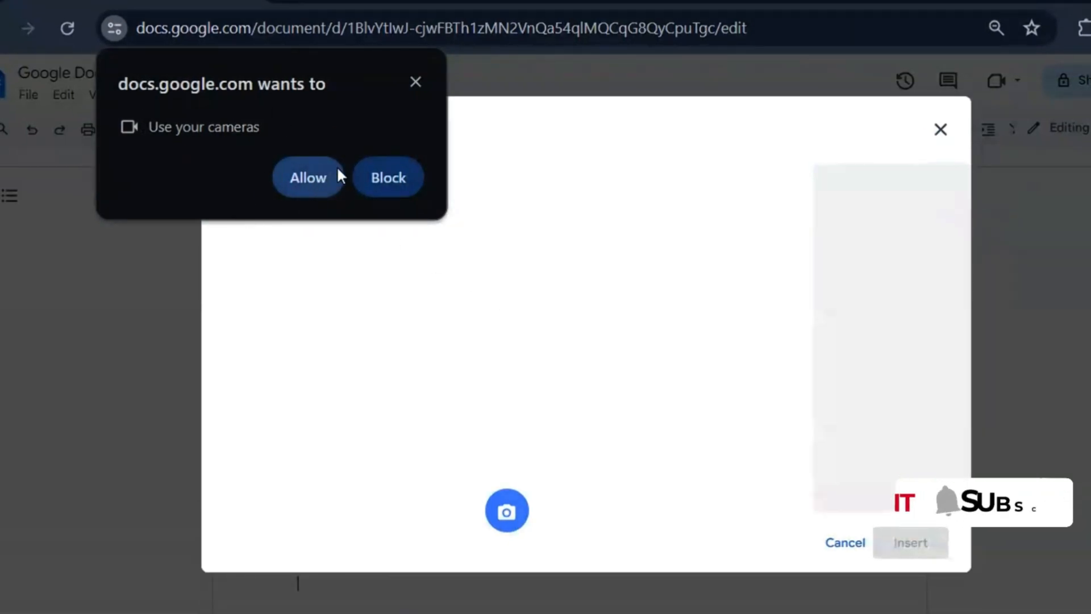
pyautogui.click(415, 83)
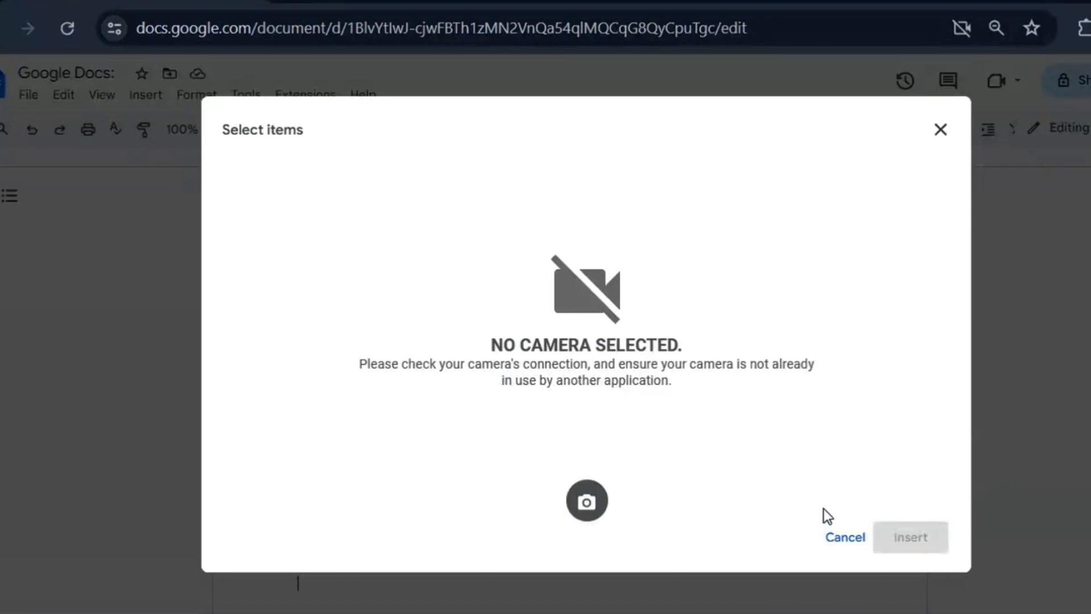
pyautogui.click(846, 543)
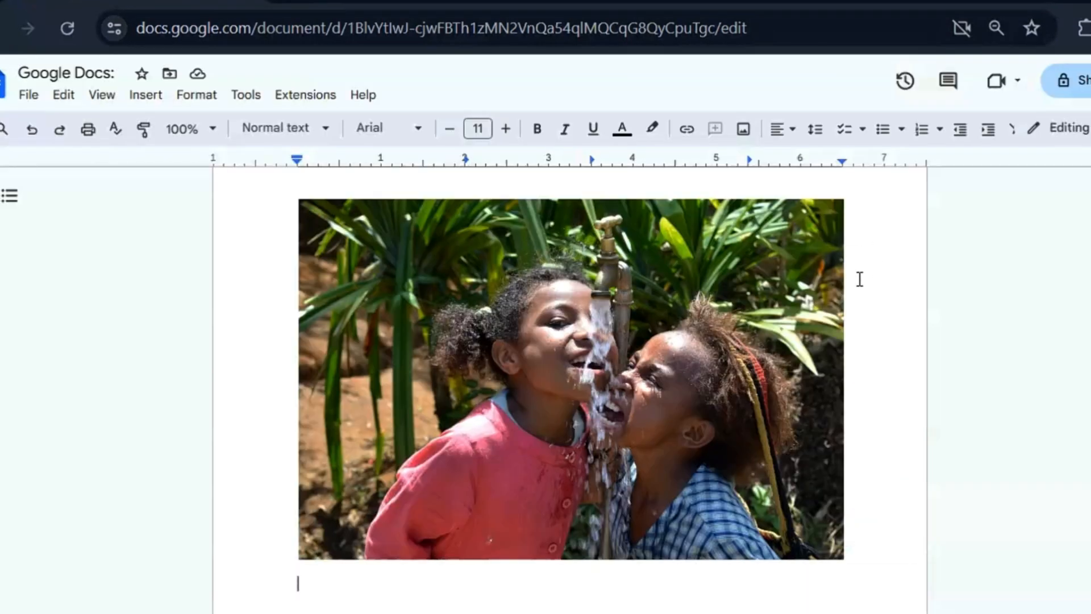
# Step: Shrink the photo of the two girls to about 3.7 inches wide
pyautogui.scroll(-7, 570, 390)
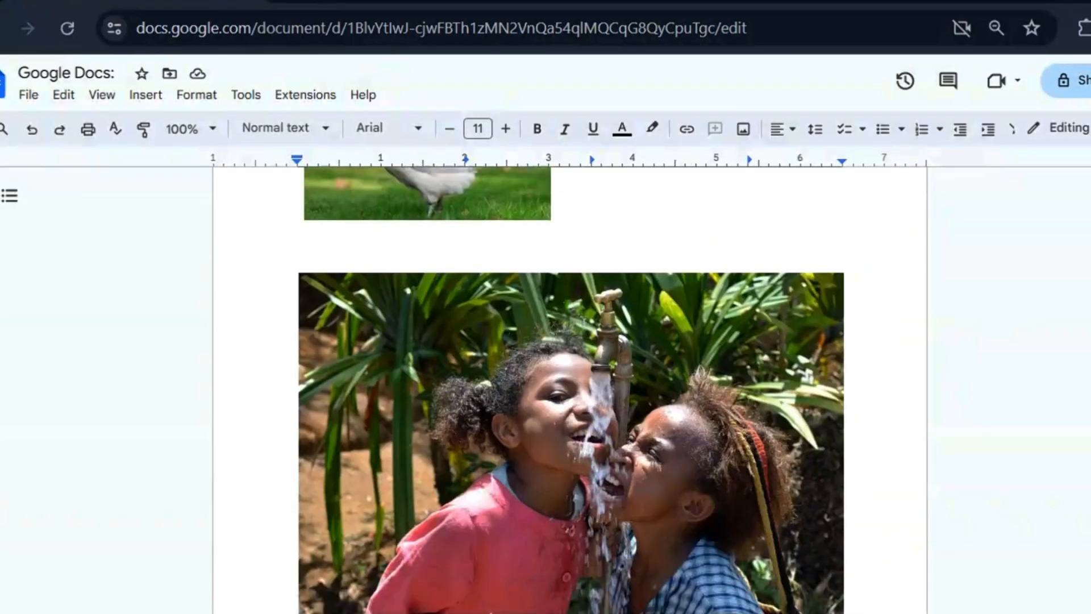
pyautogui.click(540, 393)
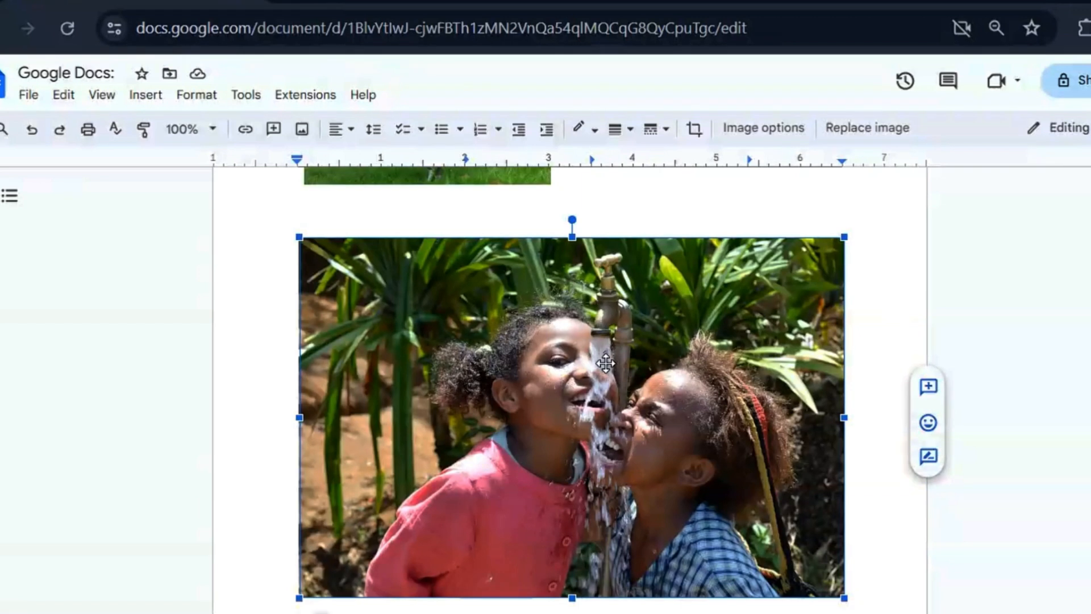
pyautogui.scroll(-3, 570, 390)
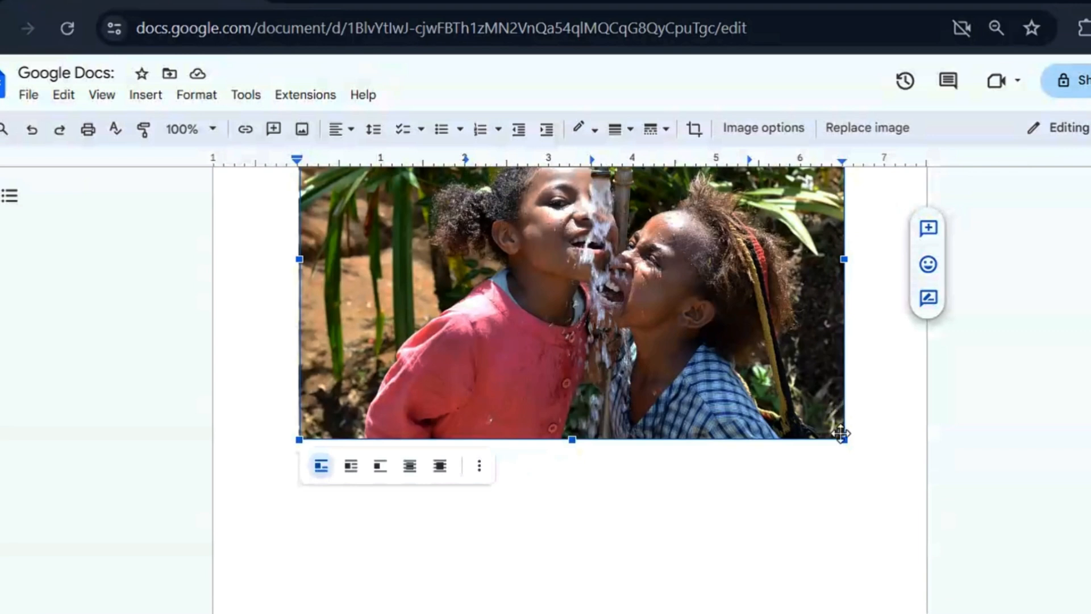
pyautogui.moveTo(823, 428); pyautogui.dragTo(633, 300)
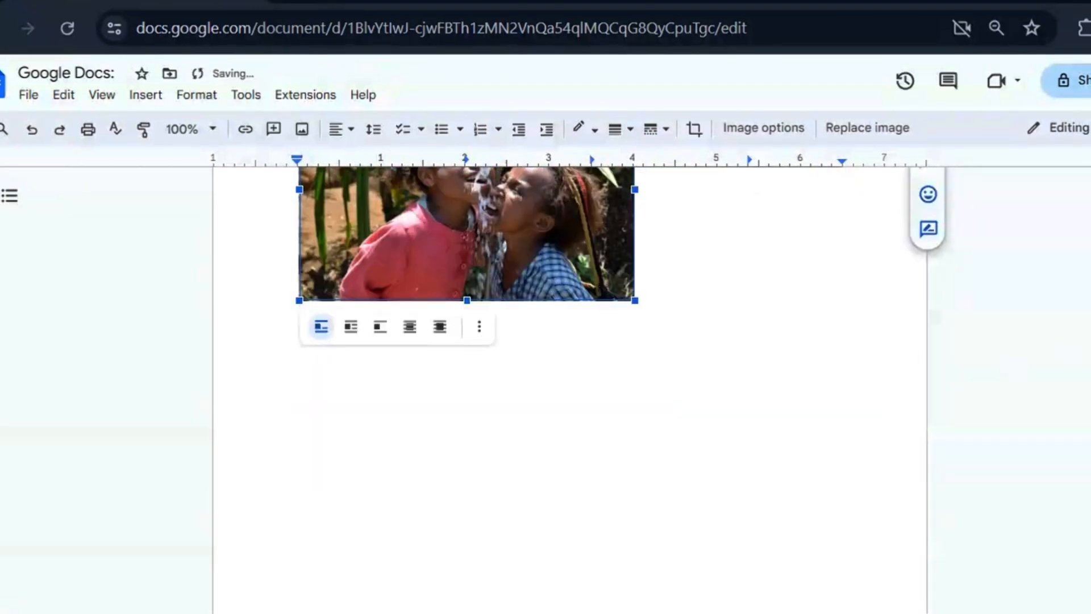
pyautogui.scroll(5, 1085, 446)
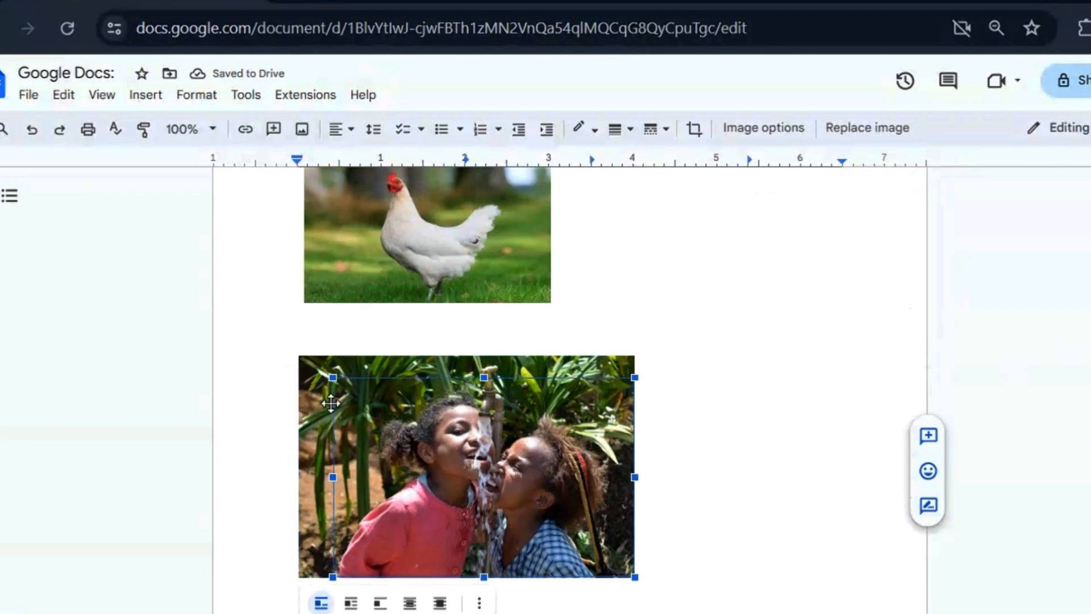
pyautogui.moveTo(295, 357); pyautogui.dragTo(332, 378)
pyautogui.moveTo(600, 452)
pyautogui.mouseDown()
pyautogui.moveTo(706, 453)
pyautogui.moveTo(589, 463)
pyautogui.moveTo(694, 484)
pyautogui.moveTo(636, 453)
pyautogui.moveTo(610, 454)
pyautogui.mouseUp()
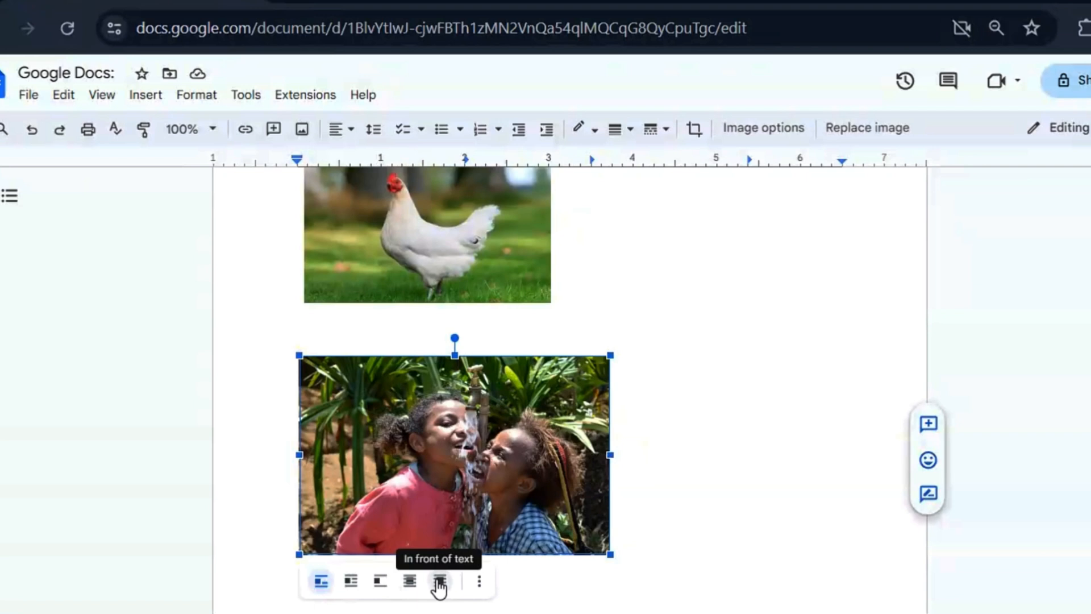
# Step: Set the photo to wrap text and move it into the body text around the Using Headings and Styles paragraph
pyautogui.click(350, 580)
pyautogui.moveTo(504, 440); pyautogui.dragTo(644, 312)
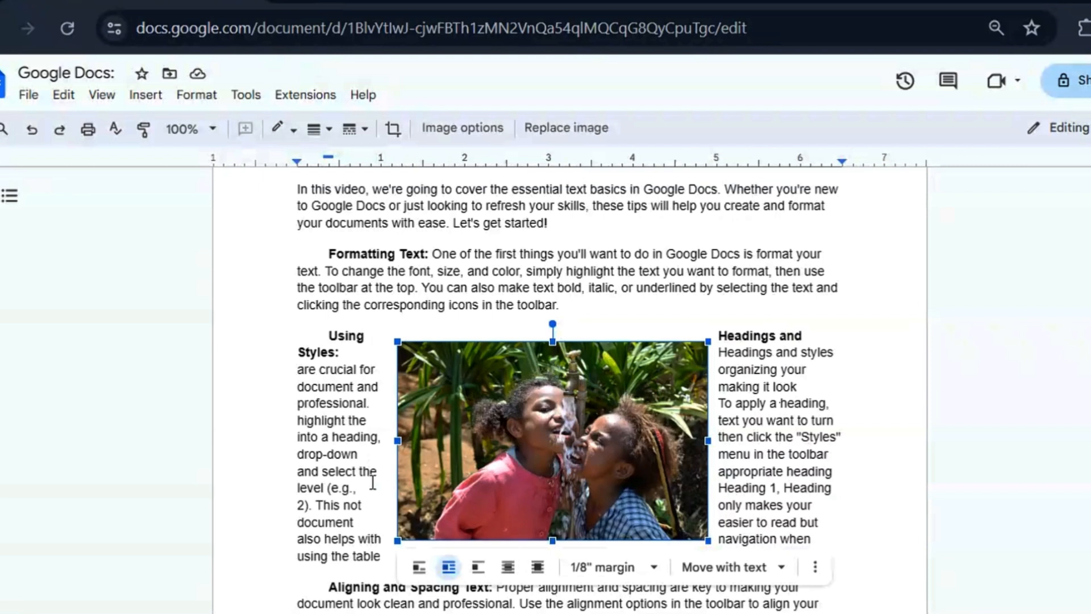
pyautogui.moveTo(529, 459); pyautogui.dragTo(538, 472)
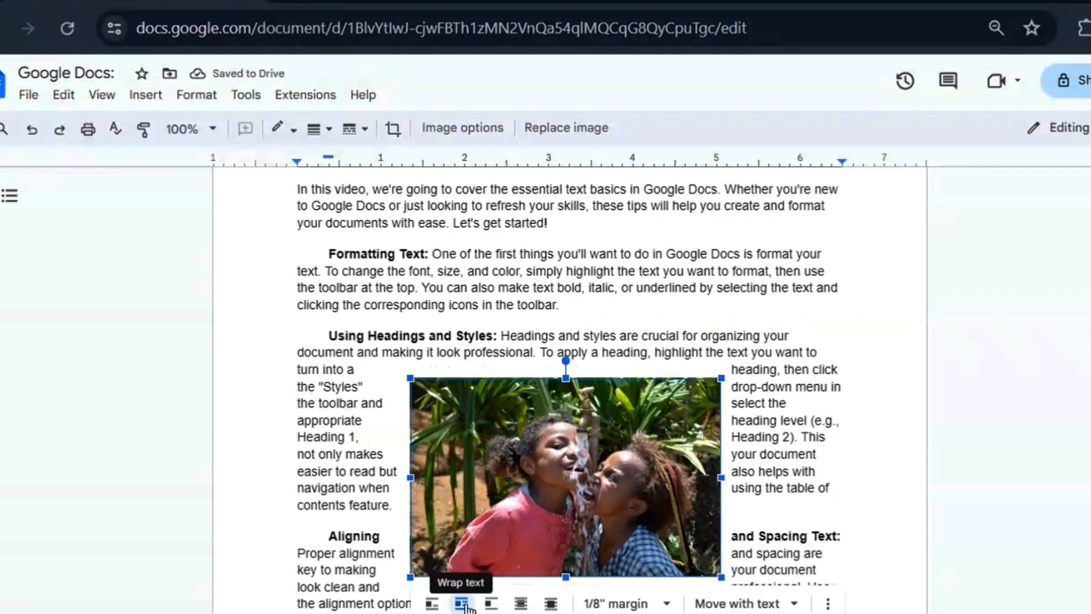
# Step: Move the photo out of the body text to an empty area further down the document
pyautogui.scroll(-3, 465, 602)
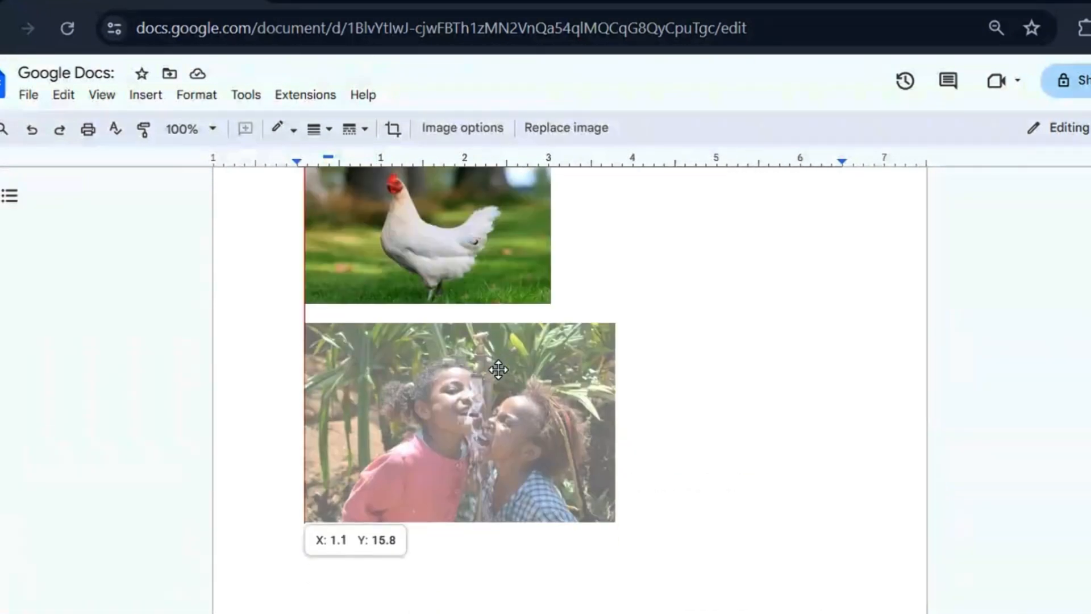
pyautogui.moveTo(499, 370); pyautogui.dragTo(498, 370)
pyautogui.moveTo(533, 440); pyautogui.dragTo(578, 318)
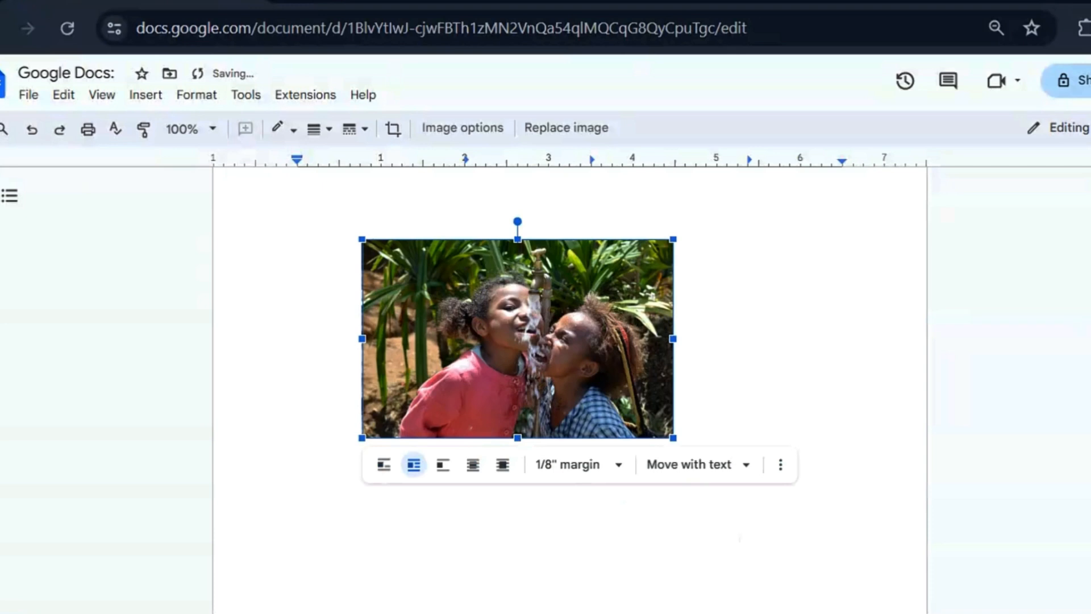
# Step: Move the photo of the two girls to the page's left margin, just below the white chicken photo
pyautogui.moveTo(506, 493); pyautogui.dragTo(448, 395)
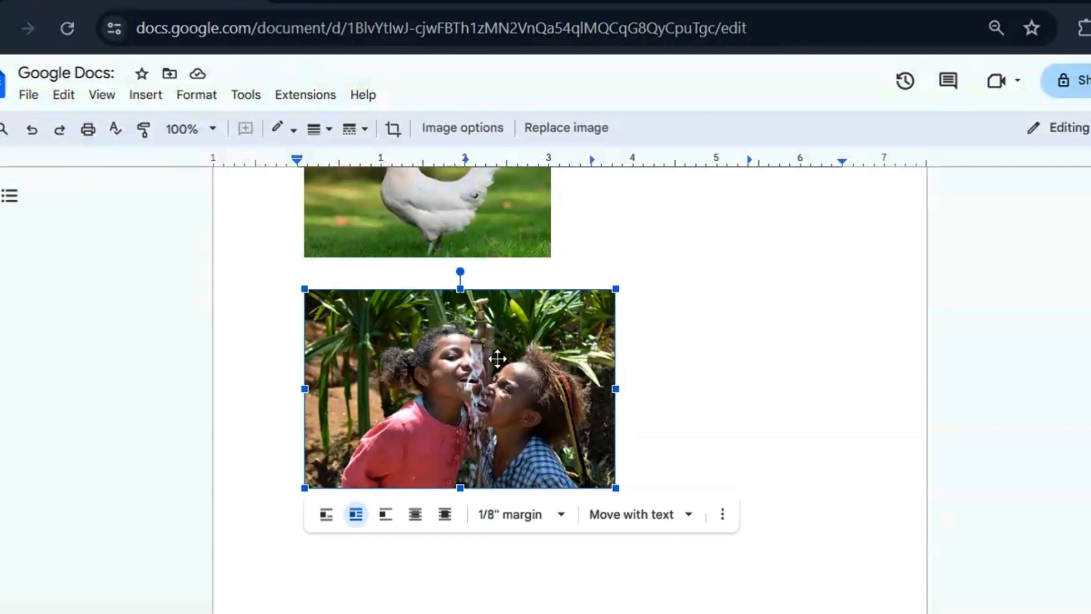
pyautogui.click(494, 231)
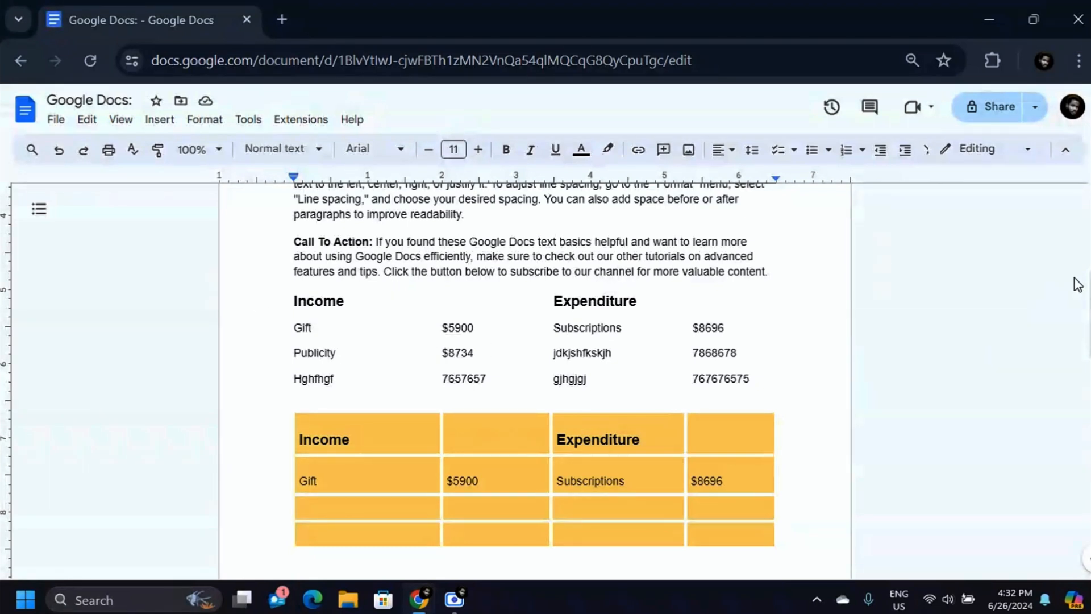
# Step: Return to the start of the document, show its file options, and go back to the Docs home page
pyautogui.moveTo(1089, 285); pyautogui.dragTo(1090, 170)
pyautogui.click(58, 121)
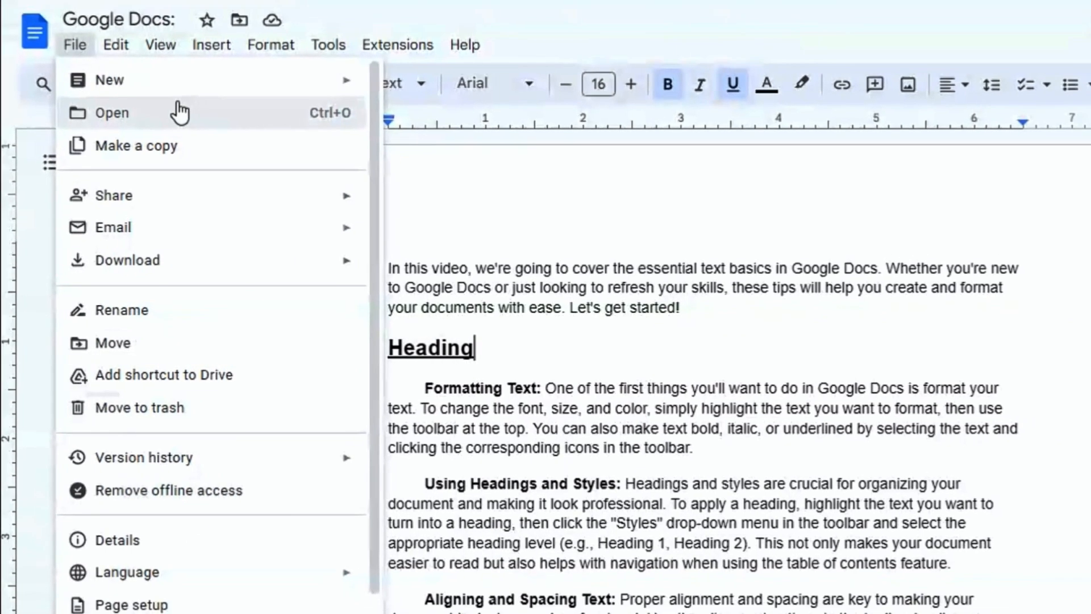
pyautogui.click(34, 32)
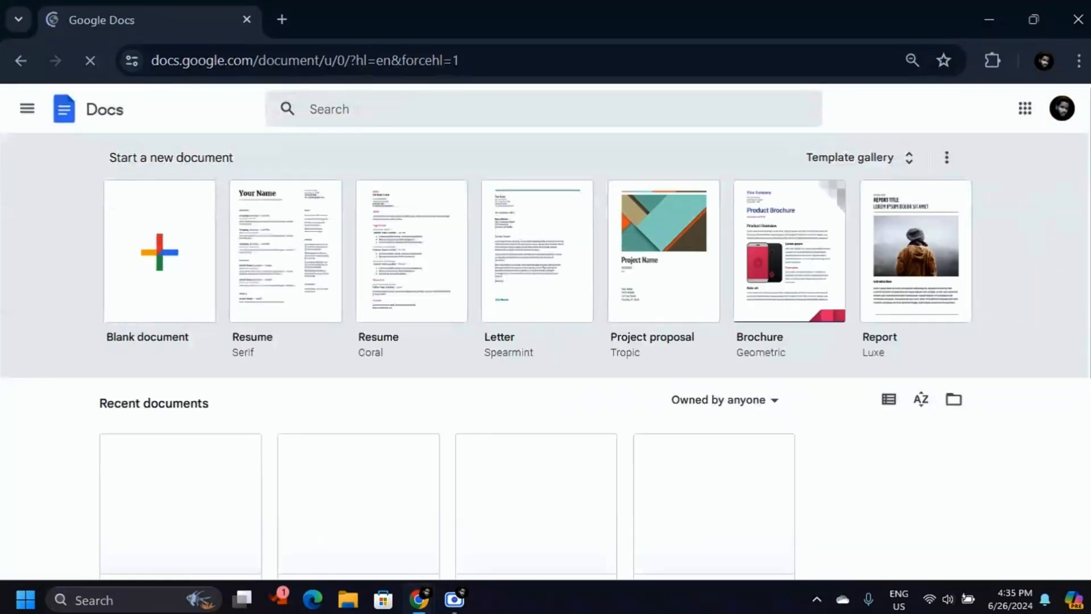
# Step: Make two recent documents available offline: the Untitled document next to the Lead Magnet copy, and TITLE
pyautogui.scroll(-8, 323, 352)
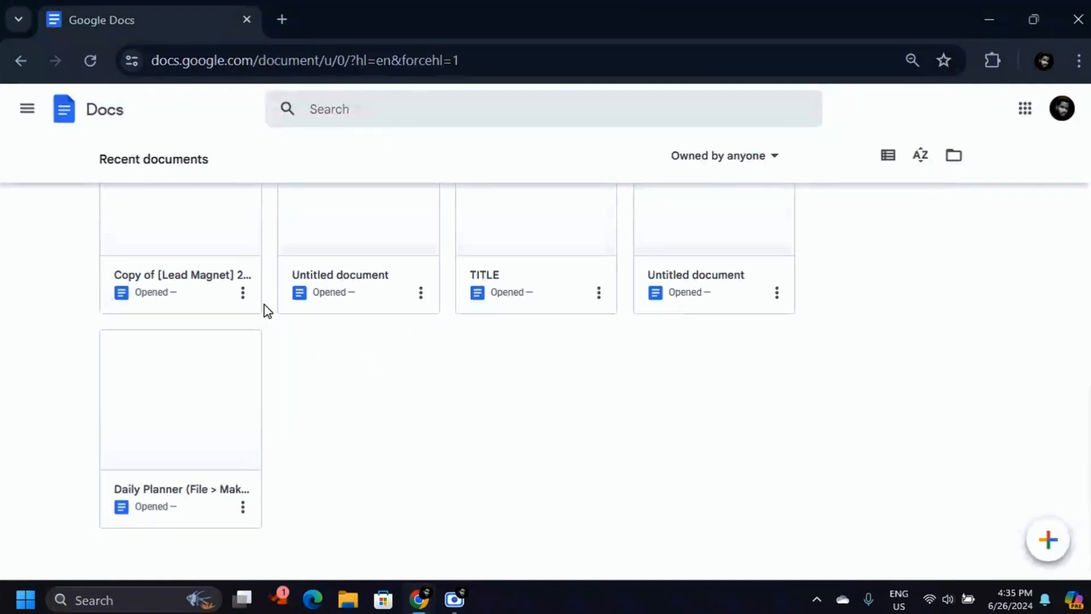
pyautogui.click(420, 293)
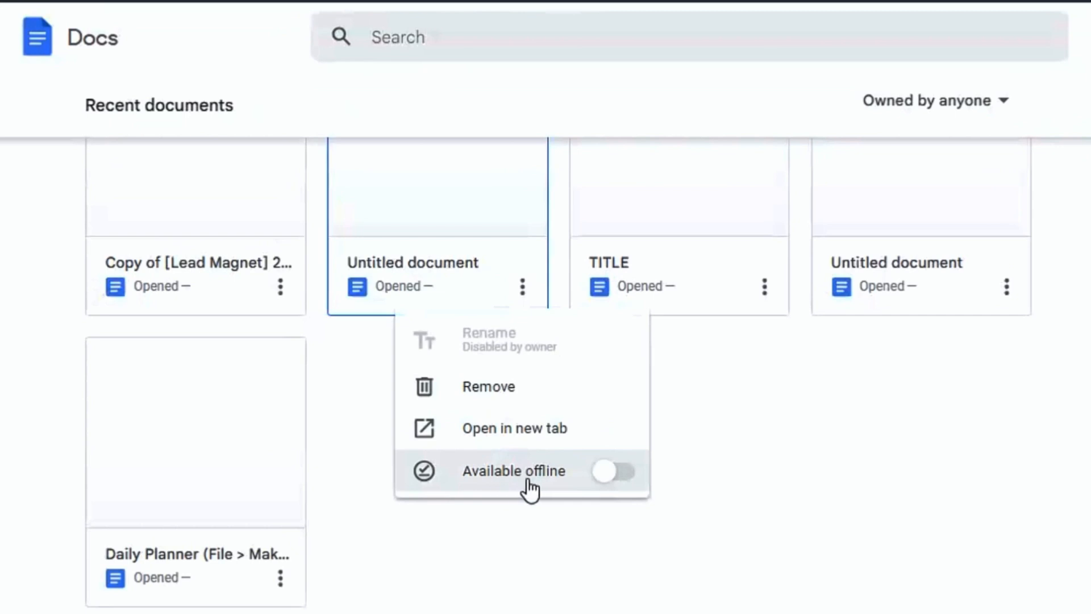
pyautogui.click(608, 471)
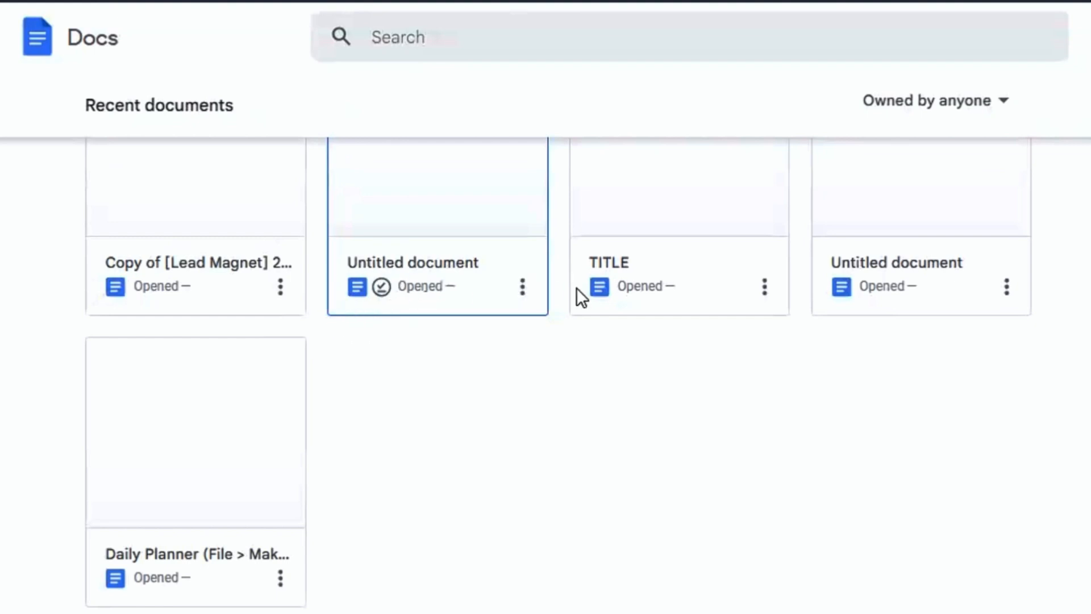
pyautogui.click(765, 289)
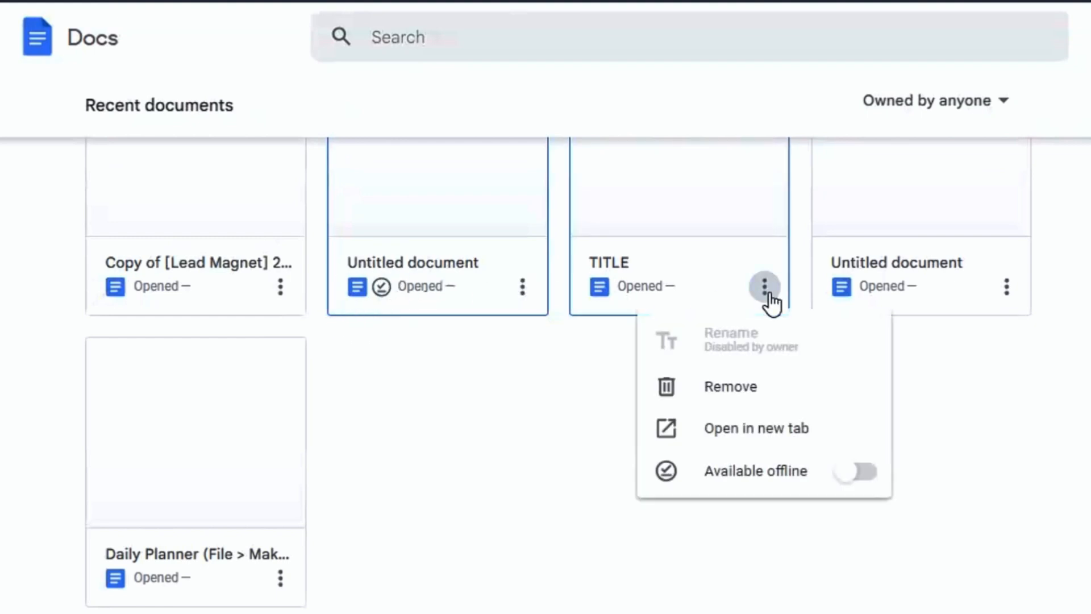
pyautogui.click(801, 473)
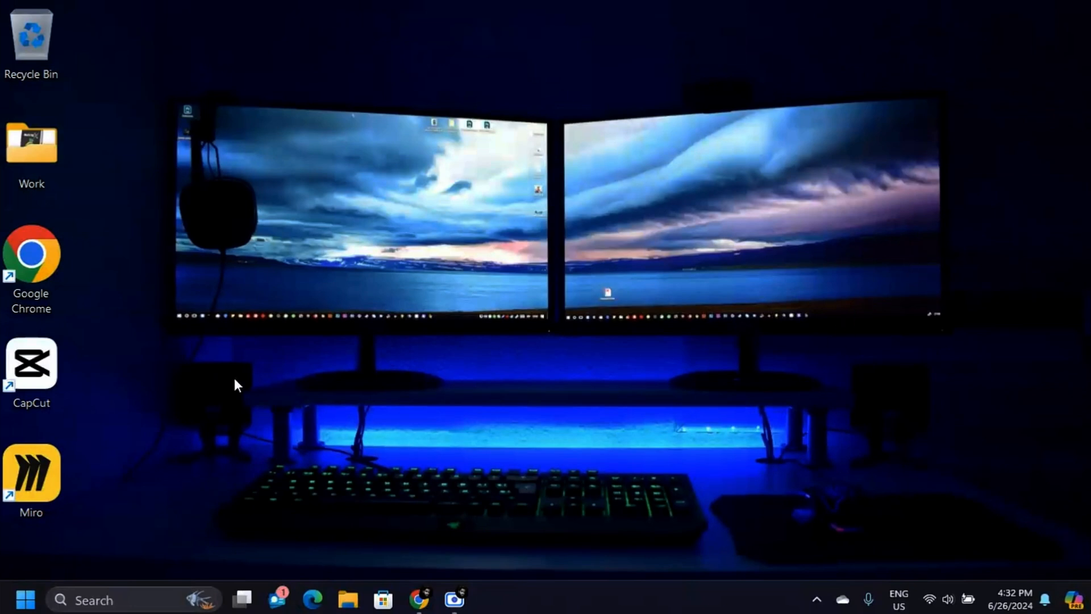
# Step: Switch to the desktop and launch Google Chrome
pyautogui.doubleClick(36, 266)
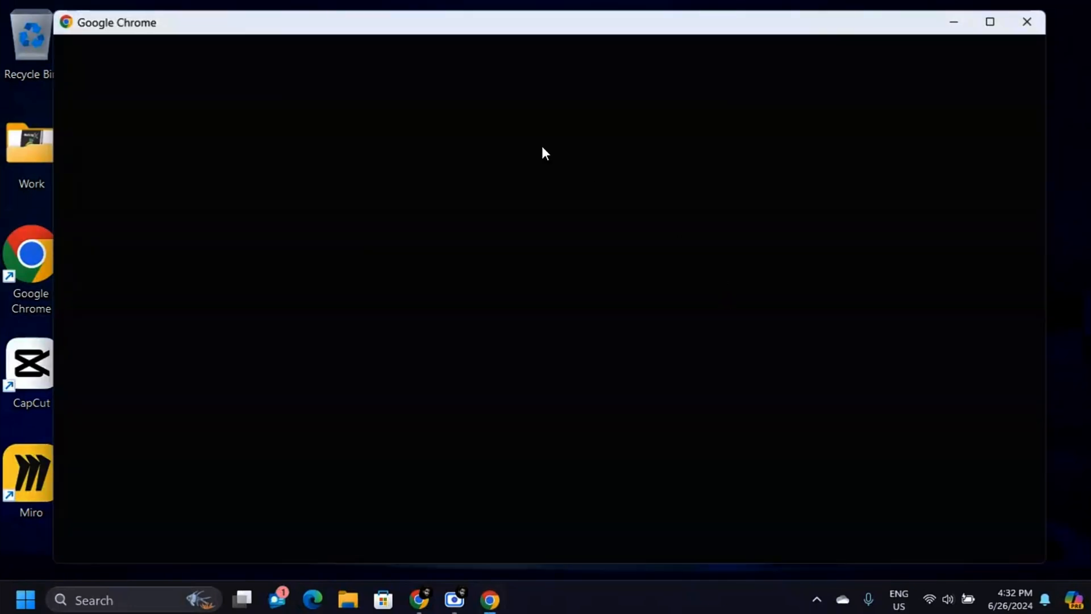
# Step: Open Google Docs in a Chrome profile and open the recent document titled "Google Docs:"
pyautogui.click(371, 449)
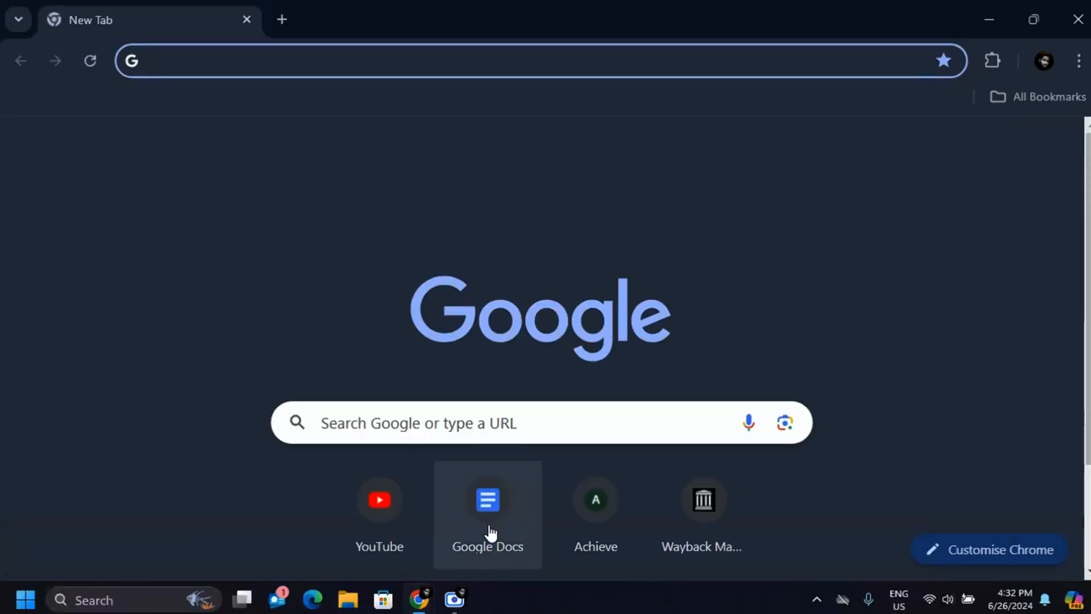
pyautogui.click(502, 535)
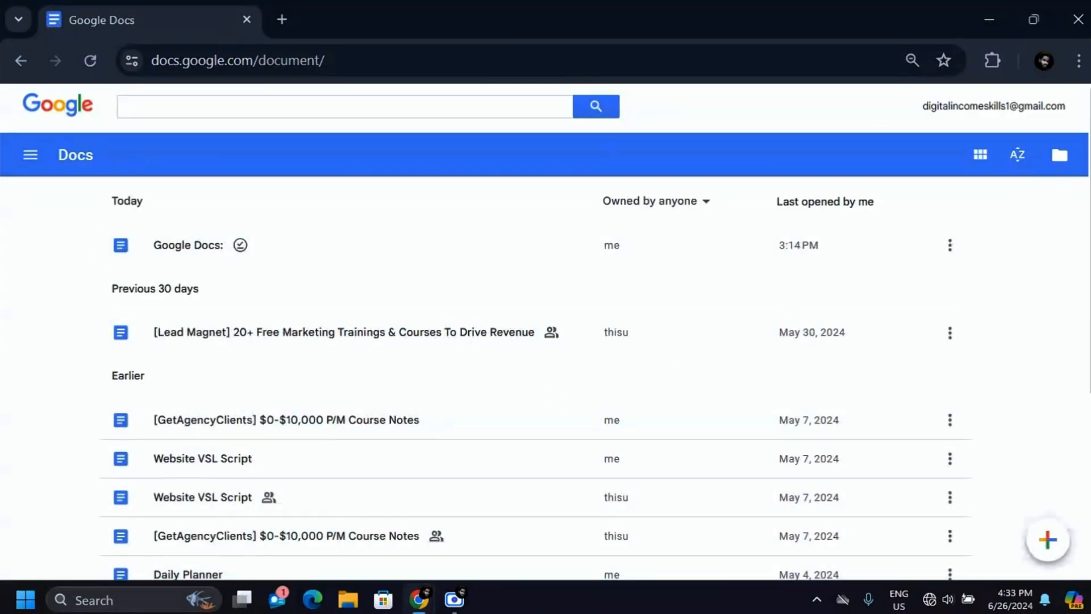
pyautogui.scroll(-5, 546, 341)
pyautogui.scroll(5, 546, 341)
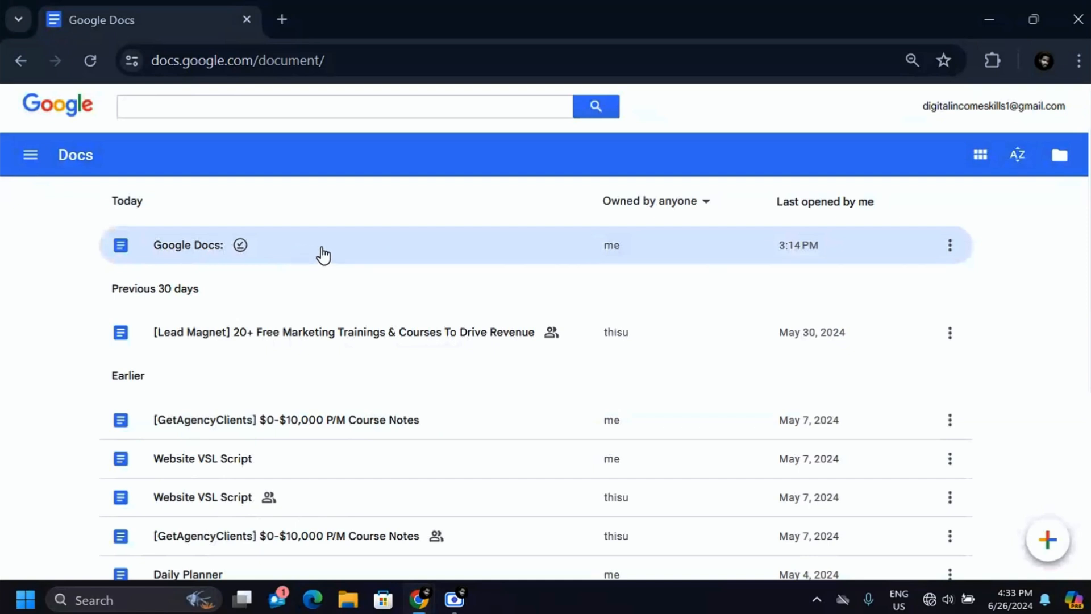
pyautogui.click(321, 248)
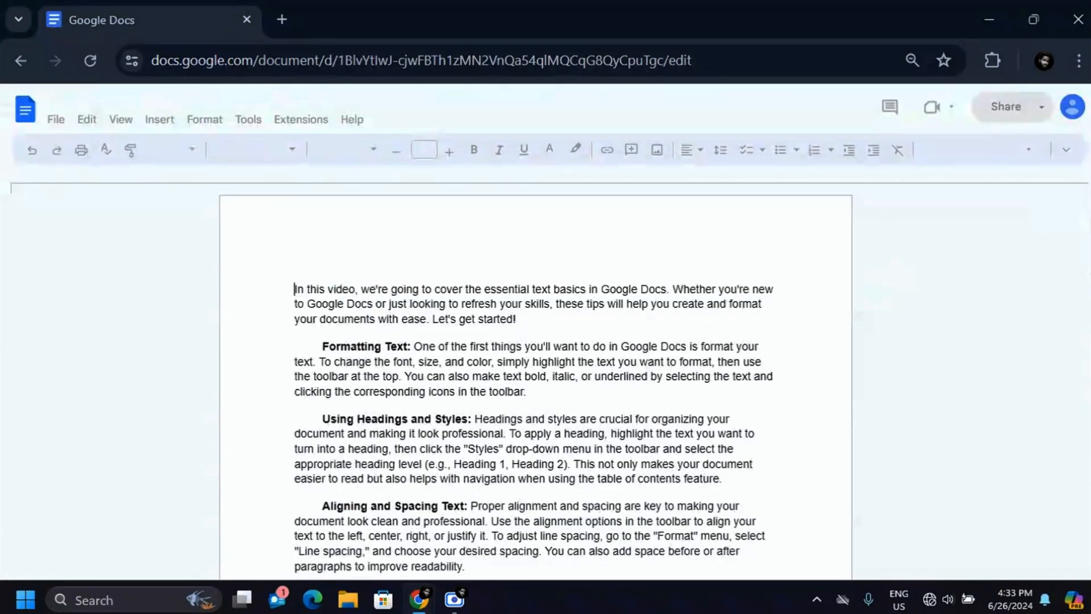
# Step: Add a bold, underlined 16 pt line reading "Heading" between the introductory paragraph and the Formatting Text paragraph
pyautogui.click(480, 257)
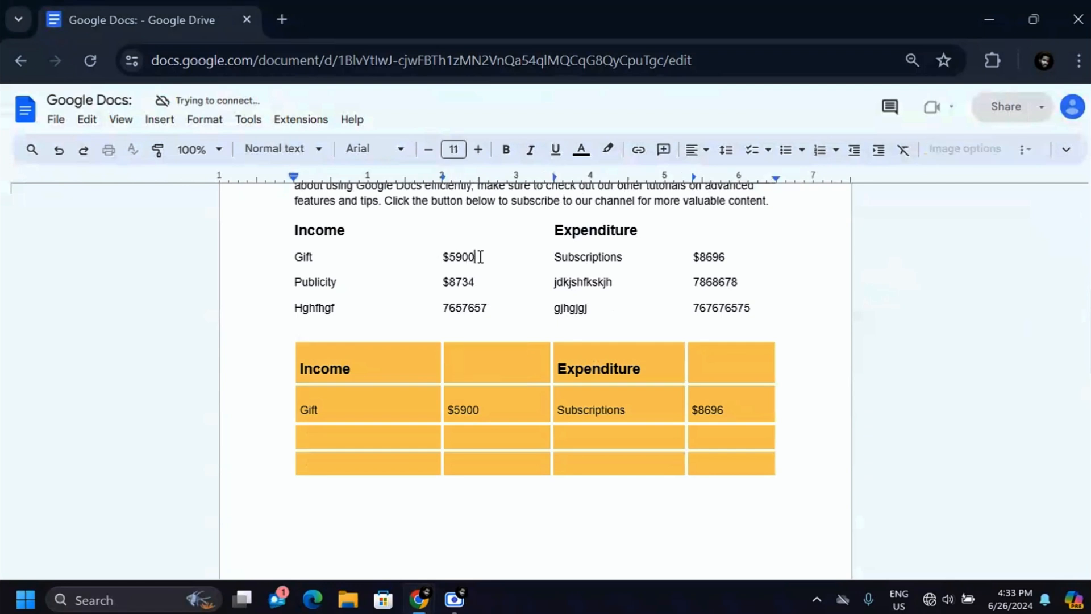
pyautogui.scroll(5, 498, 391)
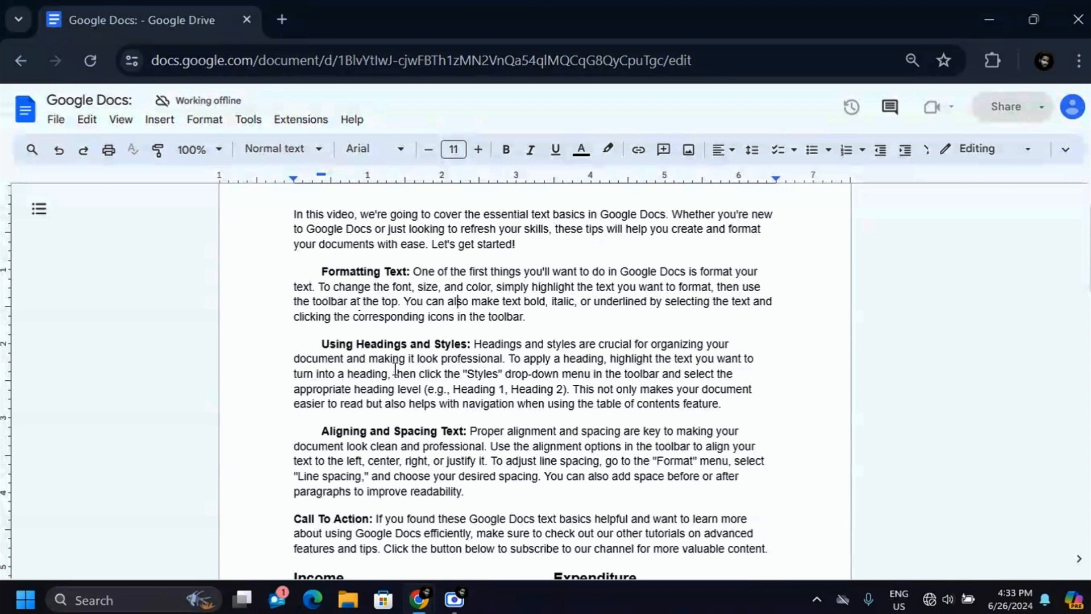
pyautogui.scroll(2, 384, 353)
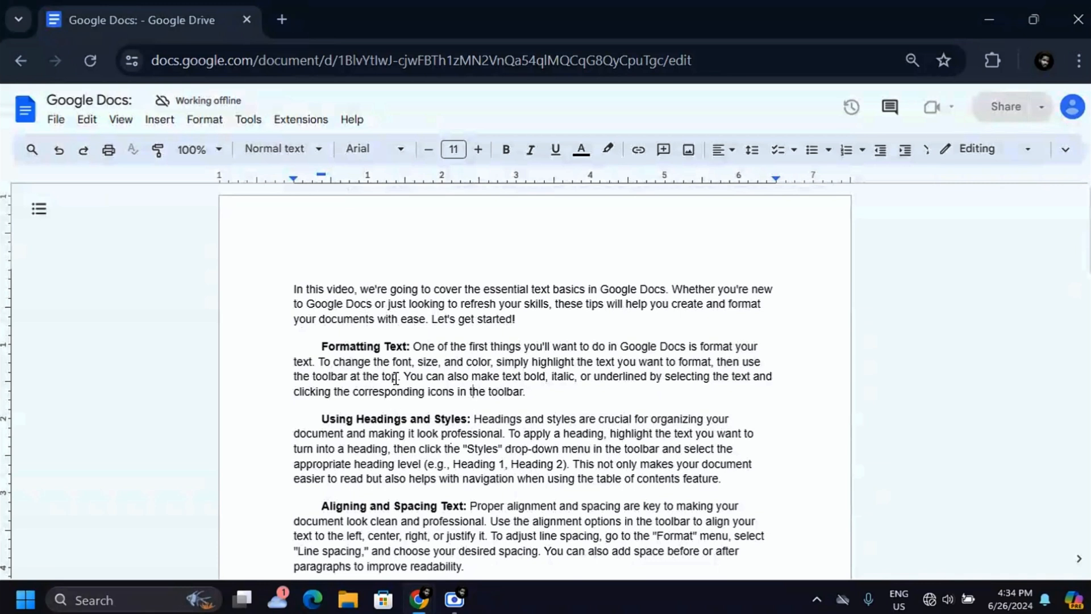
pyautogui.click(633, 334)
pyautogui.press('Return')
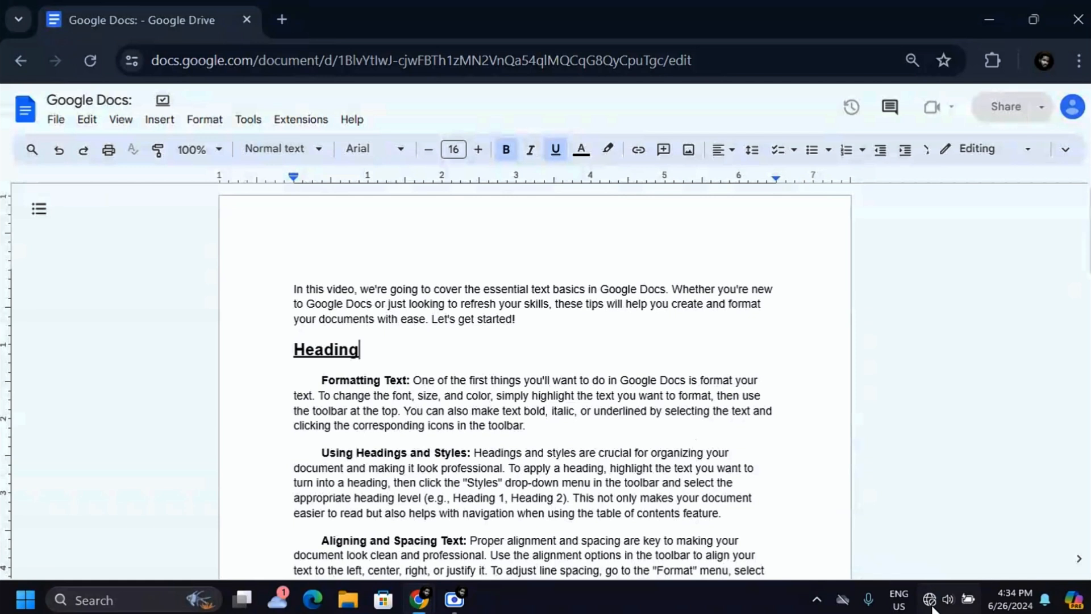
# Step: Open the Windows network quick settings to bring the computer back online
pyautogui.click(933, 603)
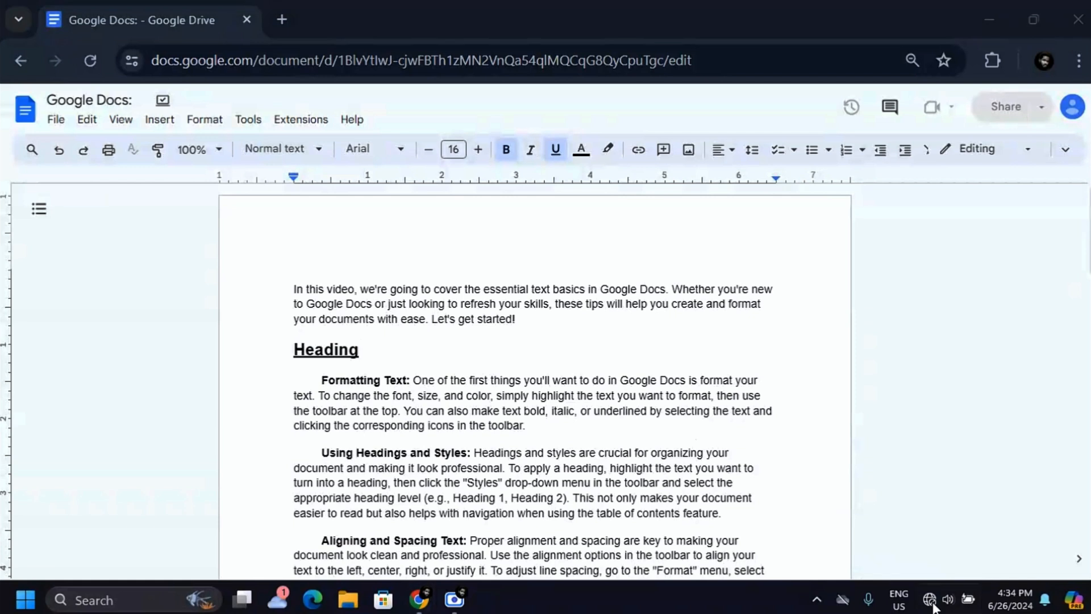
pyautogui.click(875, 289)
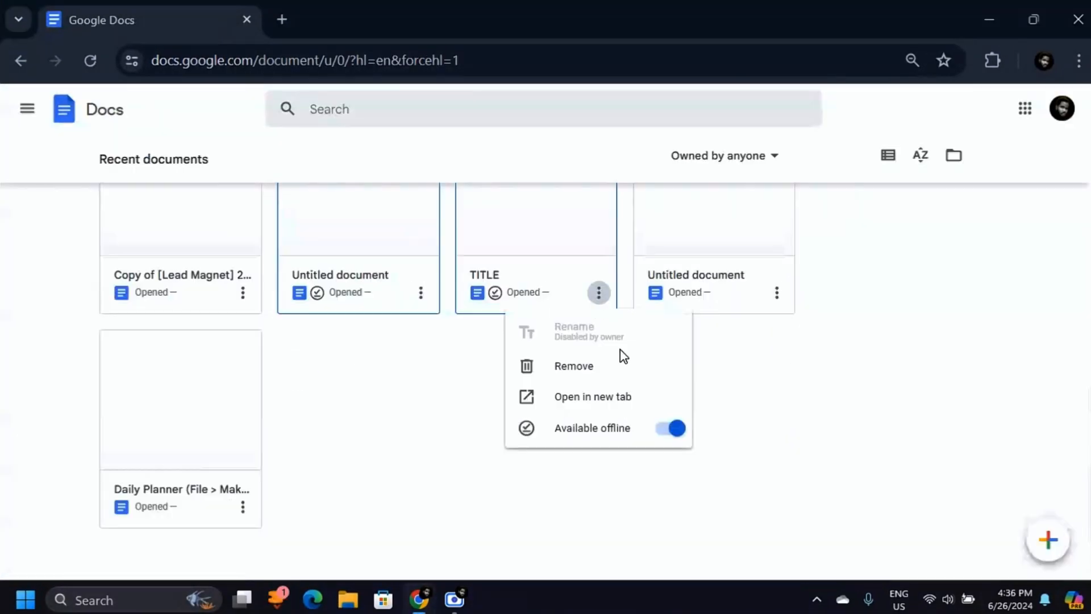
# Step: Turn off offline availability for the recent documents "TITLE", the offline "Untitled document" and "Google Docs:"
pyautogui.click(676, 432)
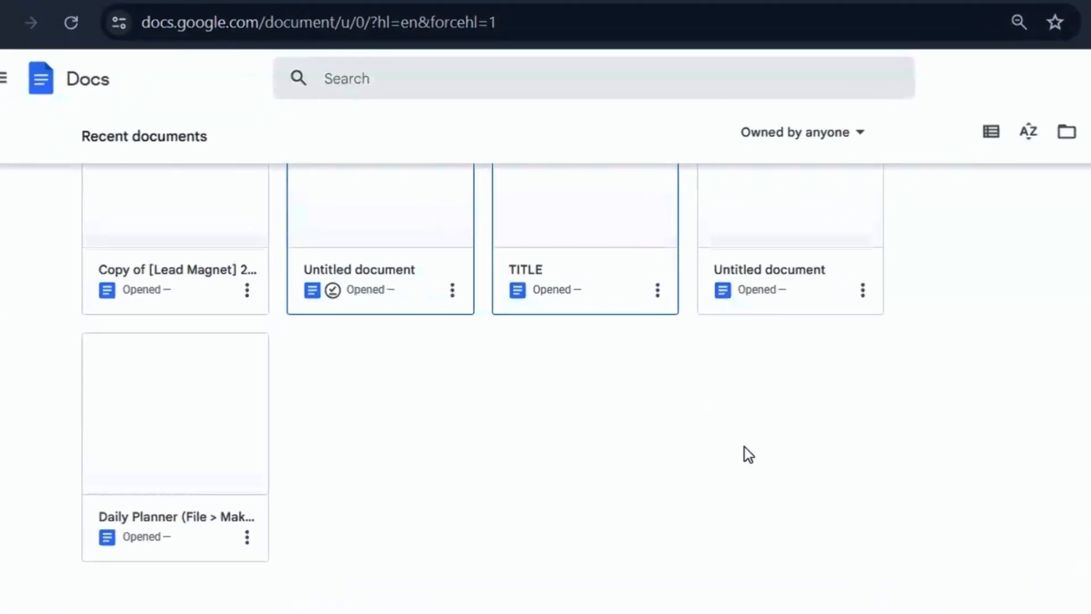
pyautogui.click(452, 289)
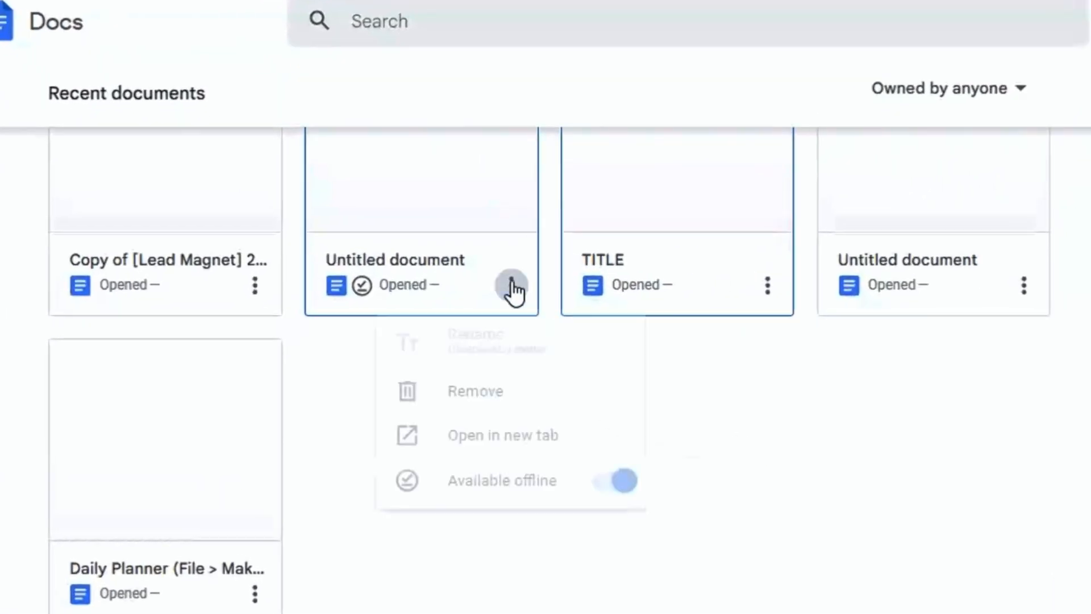
pyautogui.click(627, 492)
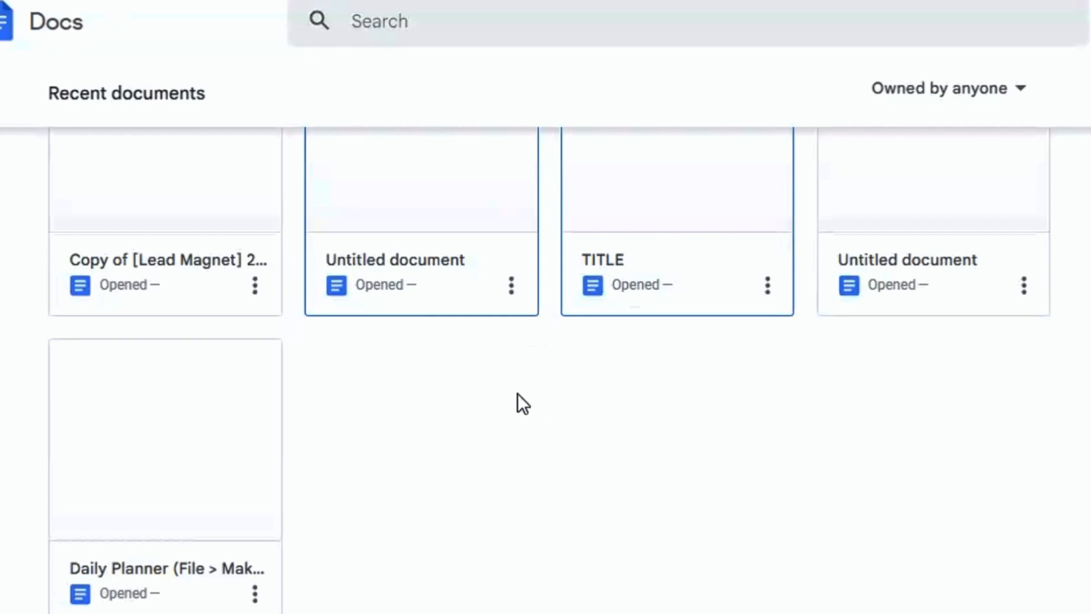
pyautogui.scroll(15, 494, 414)
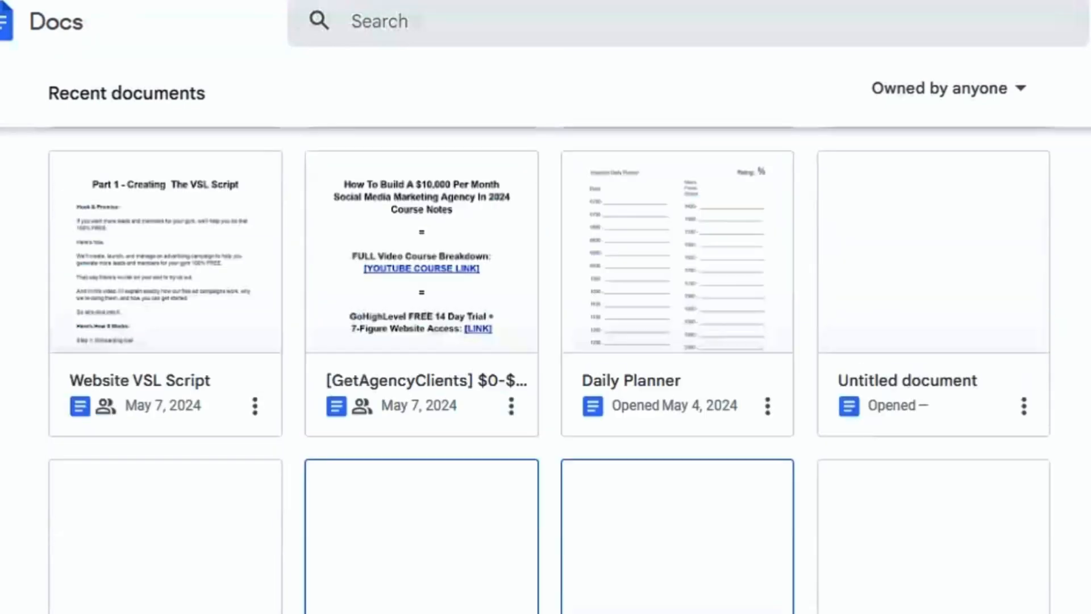
pyautogui.click(256, 607)
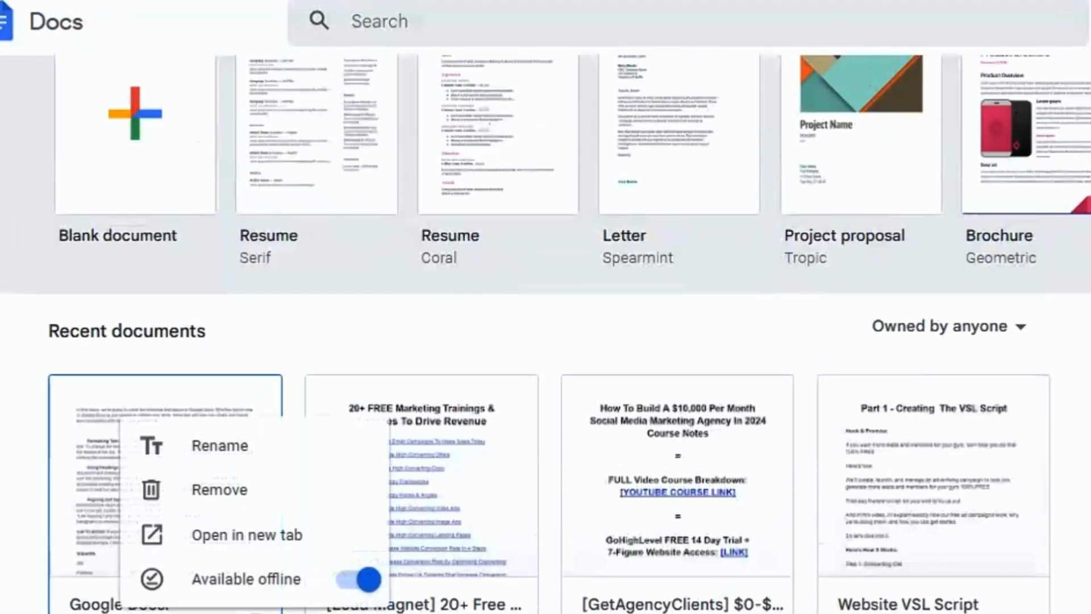
pyautogui.click(255, 579)
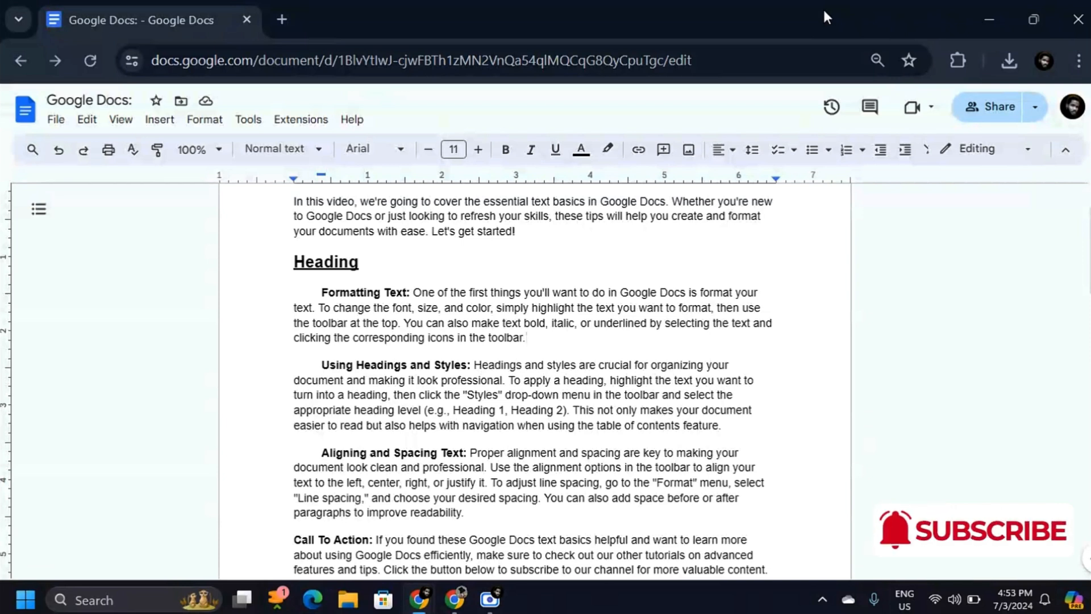
pyautogui.write('dkjfkdj')
pyautogui.press('BackSpace')
pyautogui.press('BackSpace')
pyautogui.press('BackSpace')
pyautogui.press('BackSpace')
pyautogui.press('BackSpace')
pyautogui.press('BackSpace')
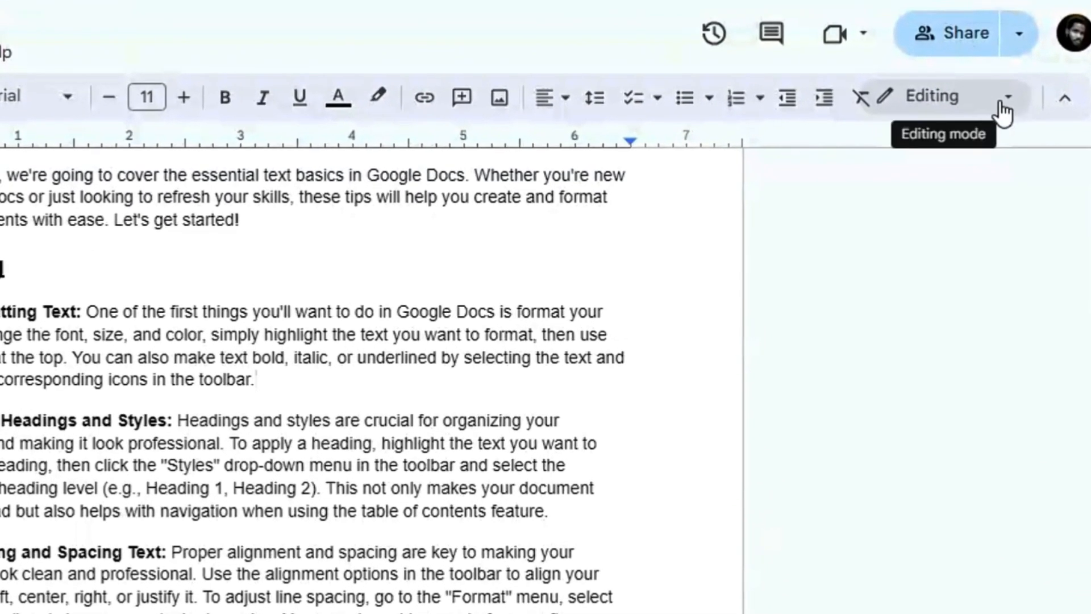
# Step: Switch the document to Suggesting mode and add the lines "All", "New" and "track" below the Formatting Text paragraph
pyautogui.click(1004, 111)
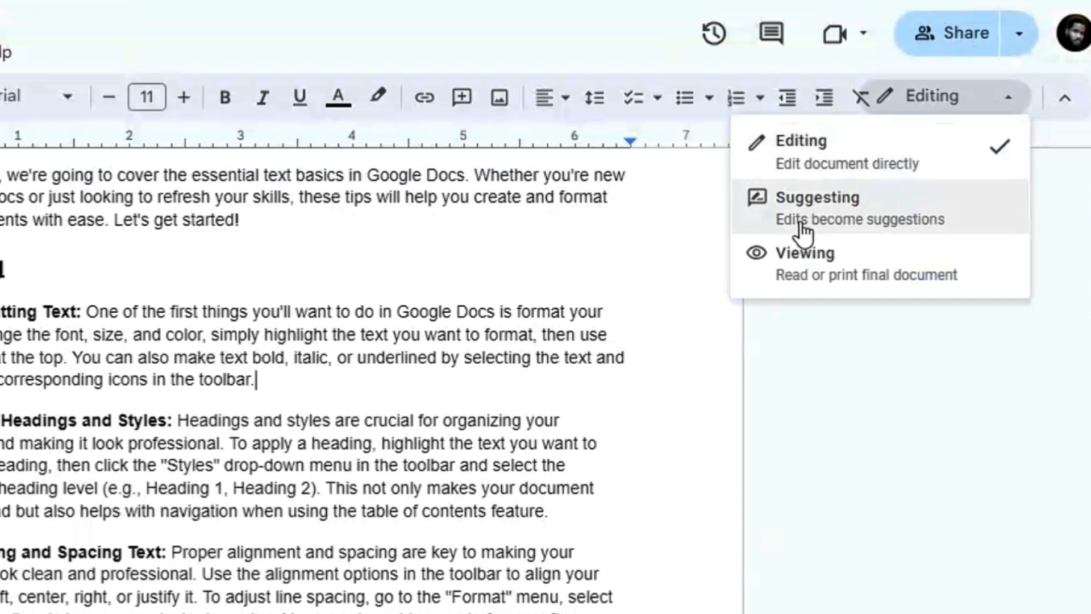
pyautogui.click(873, 208)
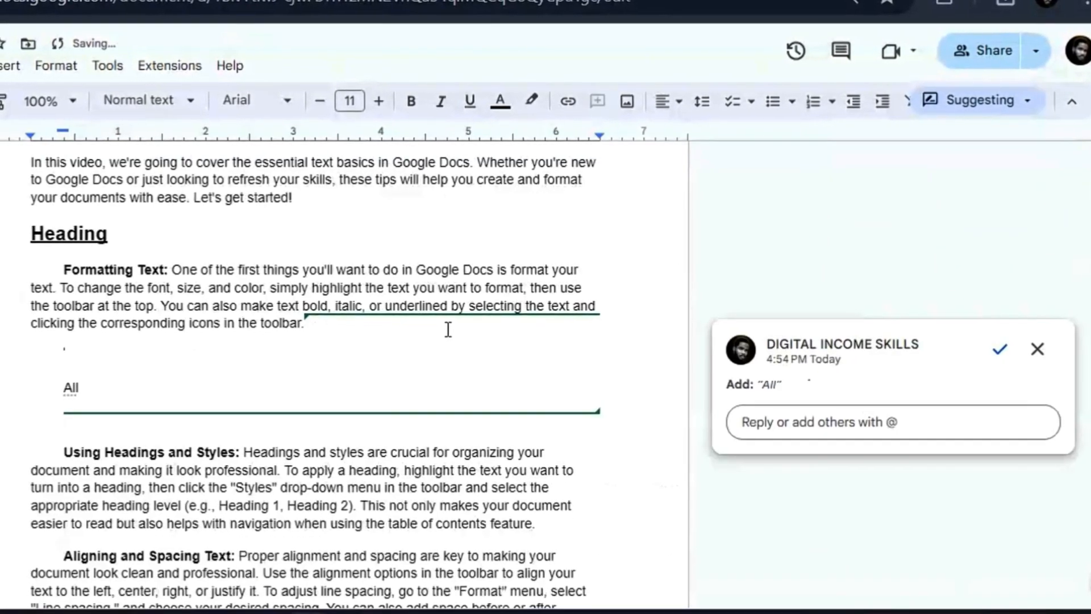
pyautogui.write('new')
pyautogui.press('Return')
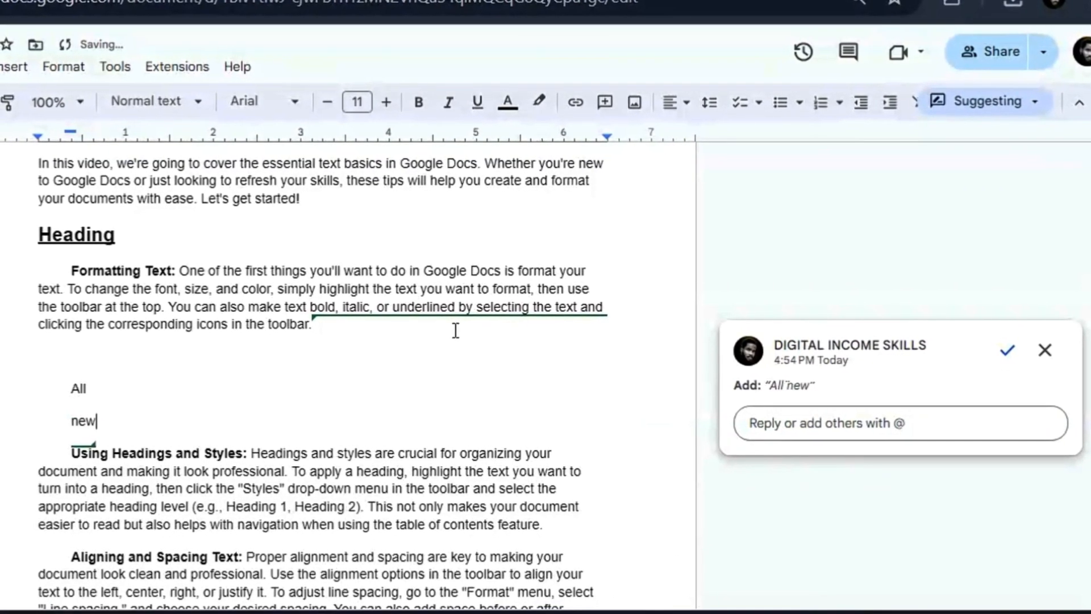
pyautogui.write('t')
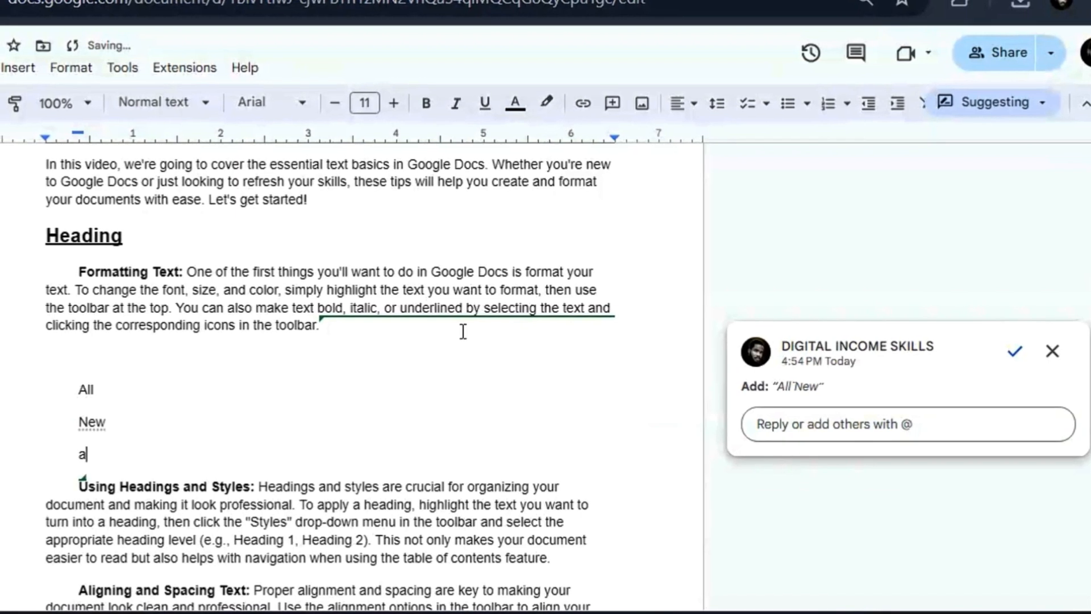
pyautogui.write('rack')
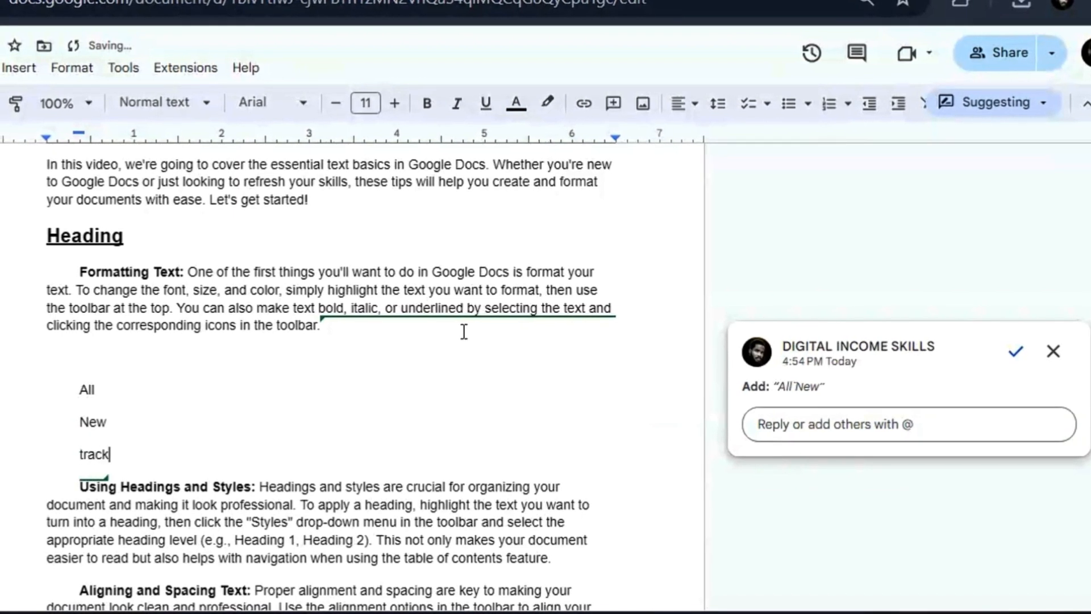
# Step: Draft the reply "Changes Comment" on the "All New track" suggestion and accept the suggestion
pyautogui.click(785, 431)
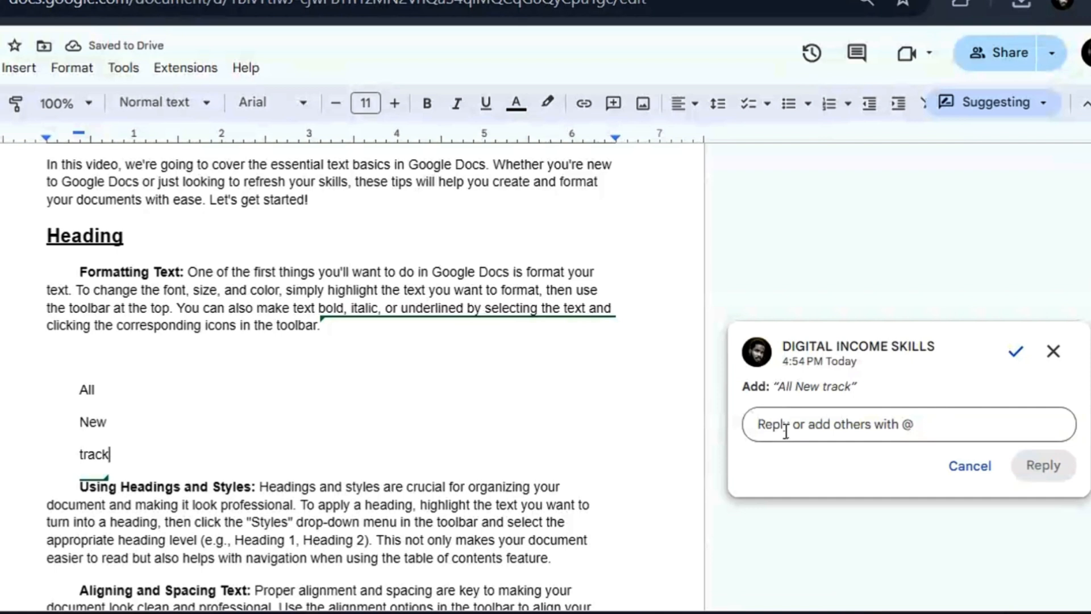
pyautogui.write('Chan')
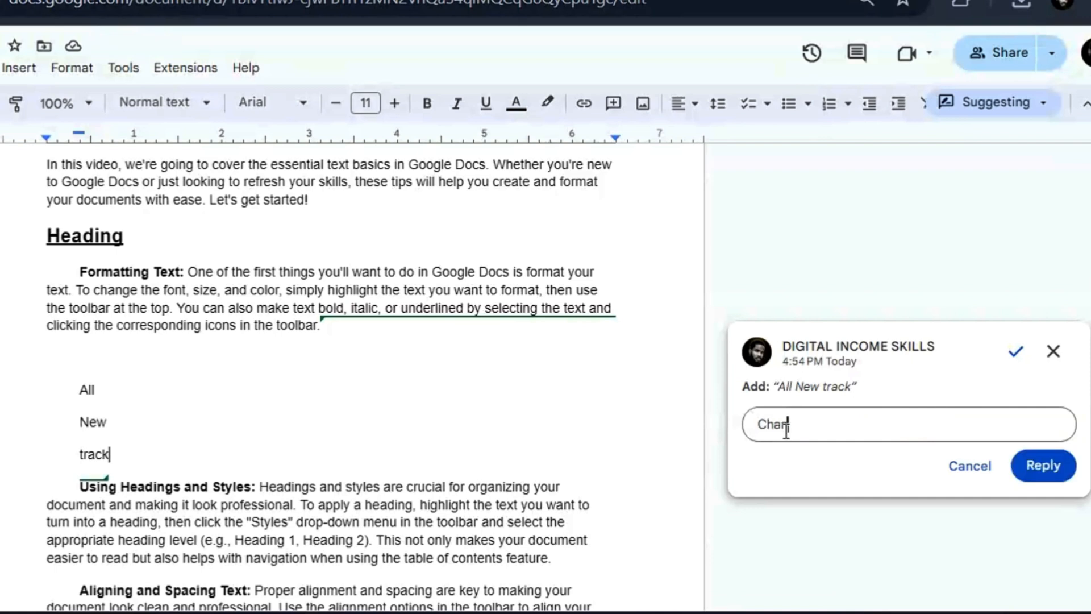
pyautogui.write('ges Comment')
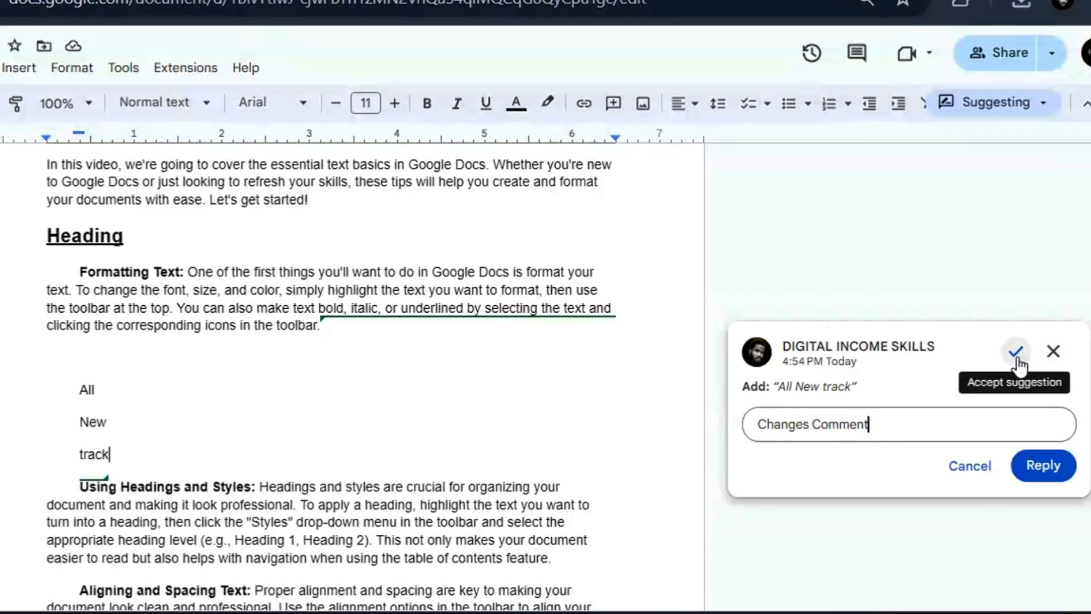
pyautogui.scroll(-3, 440, 369)
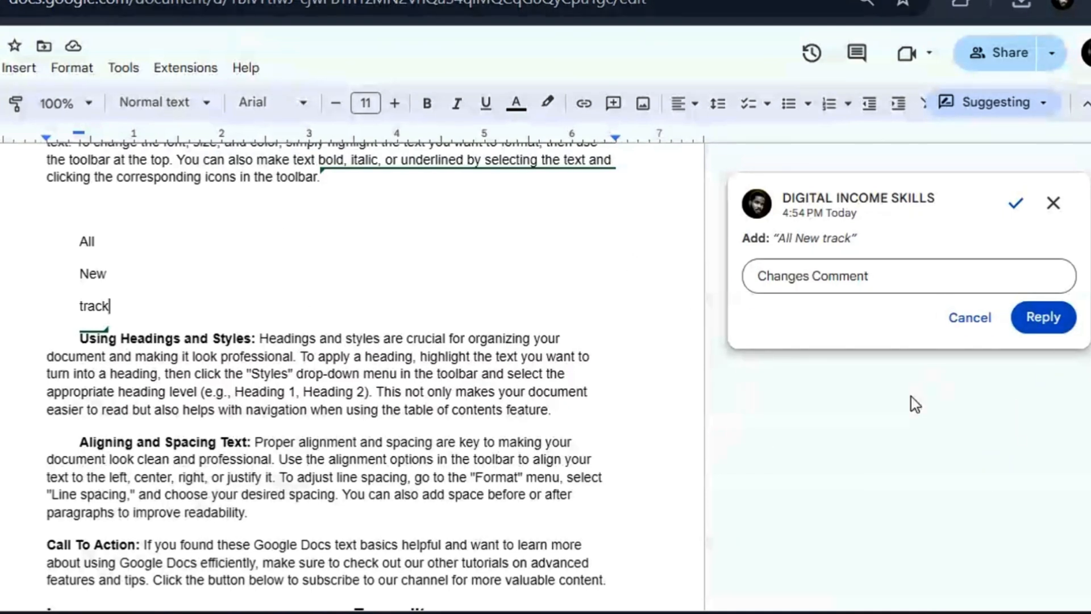
pyautogui.click(1016, 204)
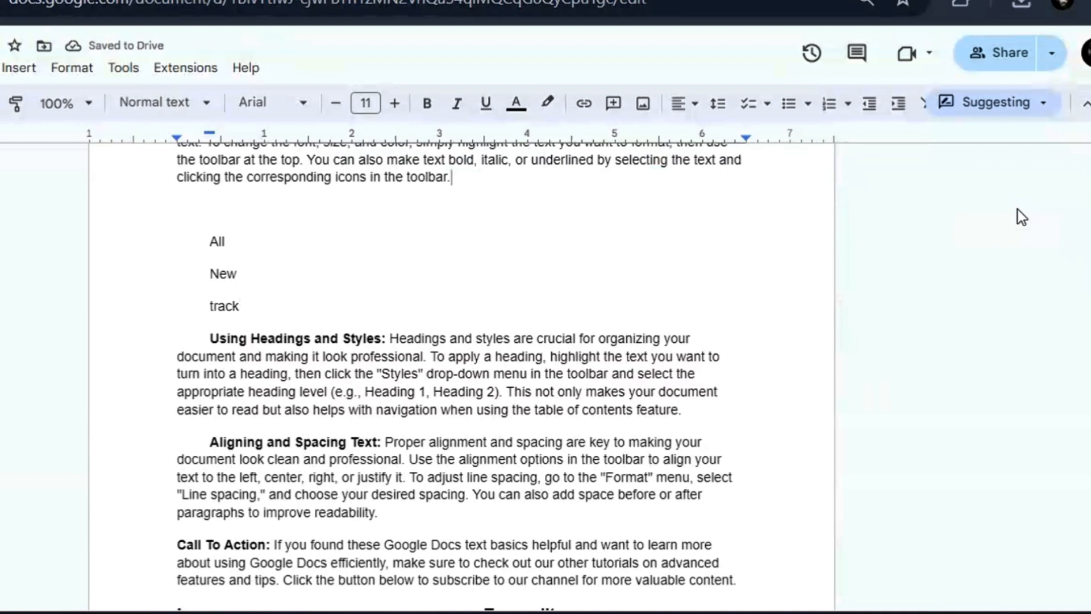
# Step: Suggest a new paragraph after the "track" line and reject that added-paragraph suggestion
pyautogui.doubleClick(518, 294)
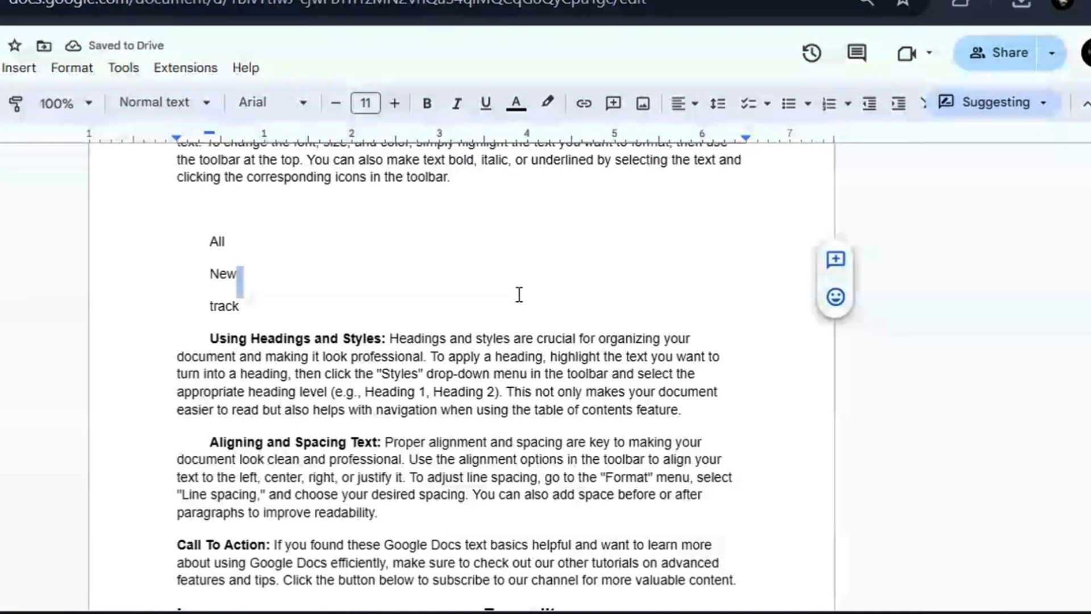
pyautogui.click(492, 306)
pyautogui.press('Return')
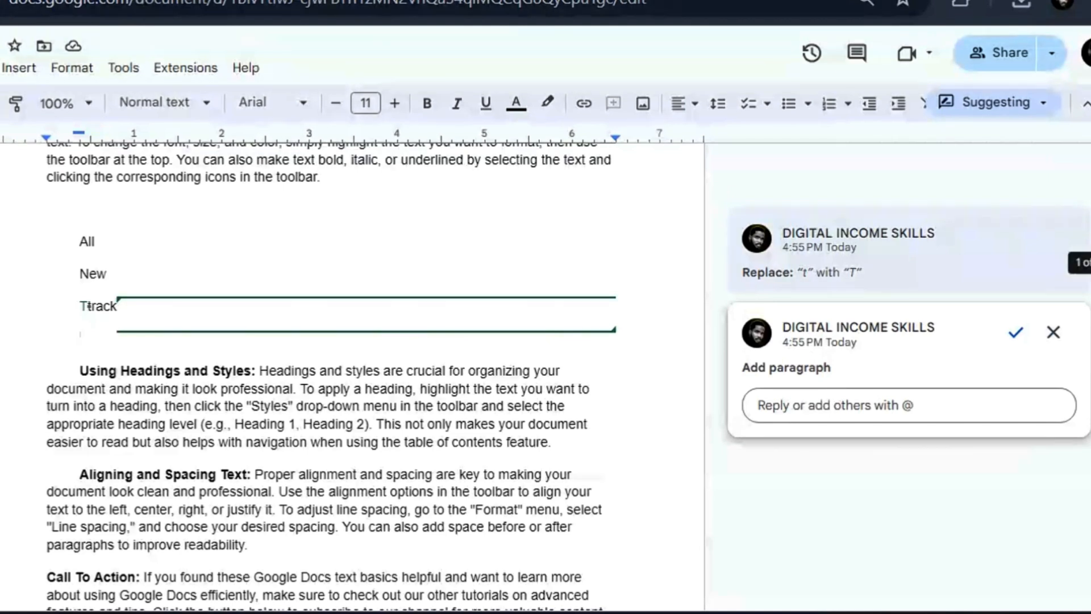
pyautogui.click(1053, 333)
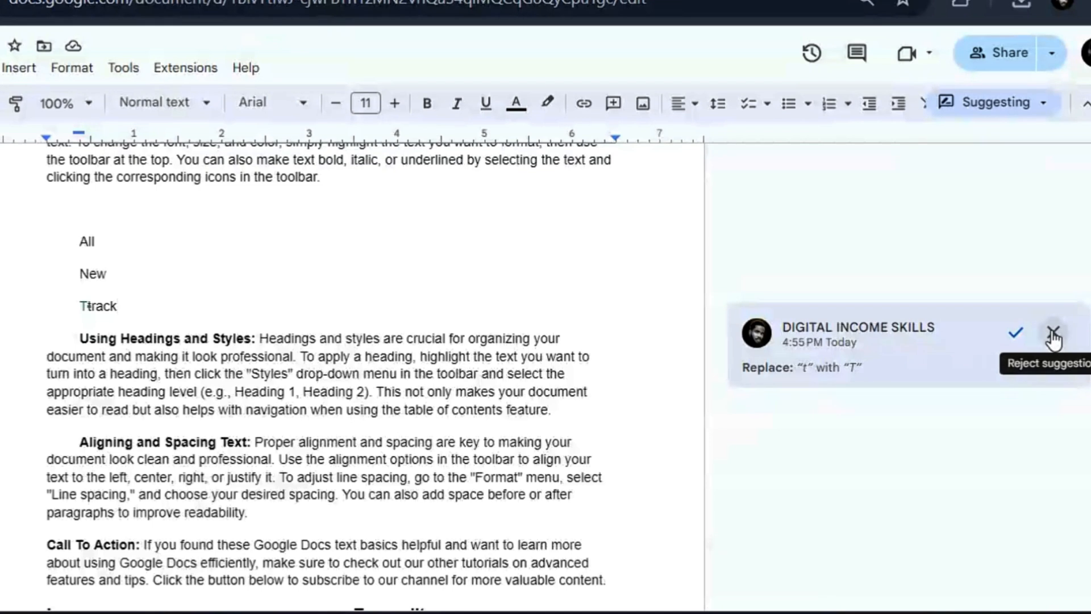
# Step: Switch the document from Suggesting back to Editing mode
pyautogui.click(1044, 103)
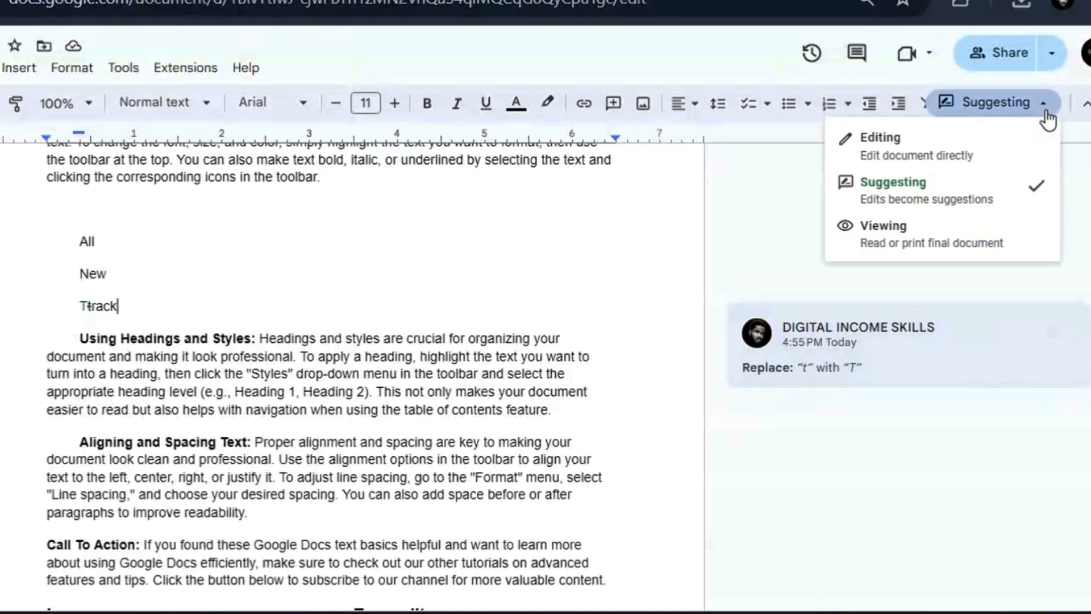
pyautogui.click(967, 155)
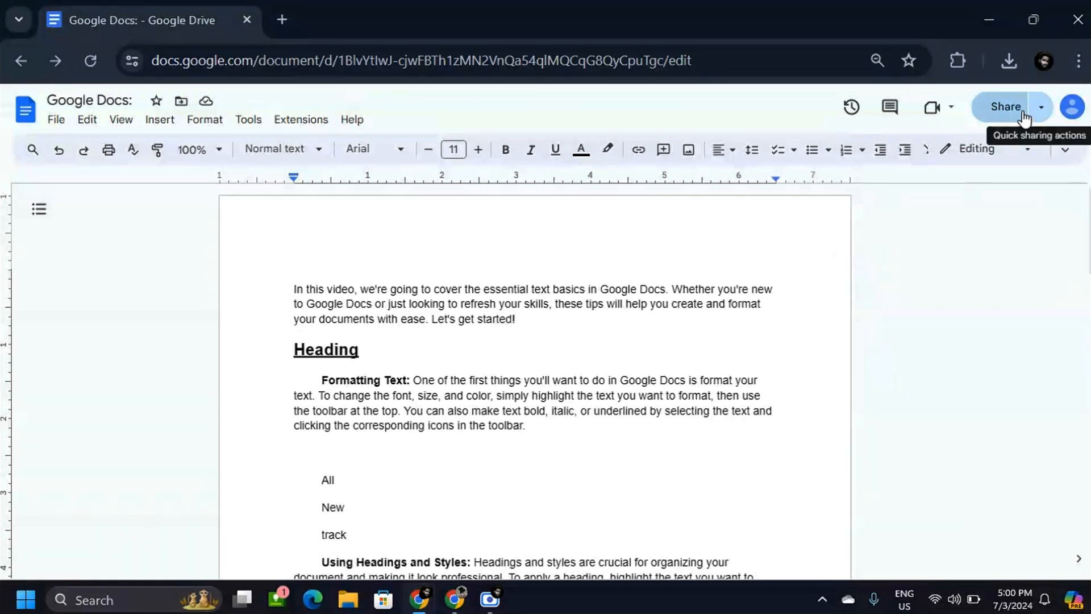
# Step: Check the quick sharing actions and open the document's full sharing settings
pyautogui.click(1040, 108)
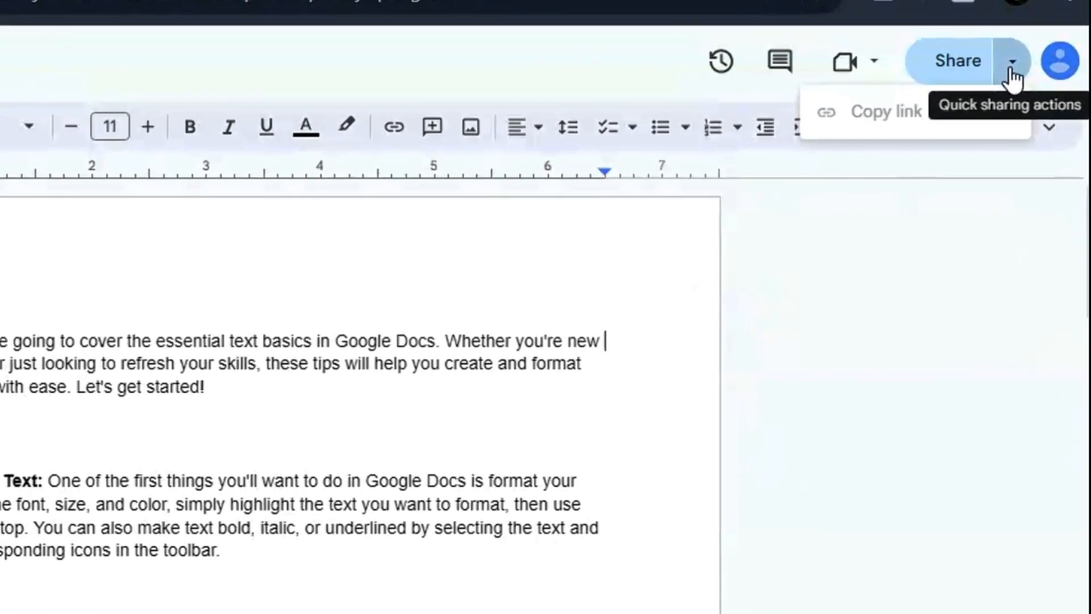
pyautogui.click(993, 34)
pyautogui.click(993, 34)
pyautogui.click(993, 34)
pyautogui.click(991, 40)
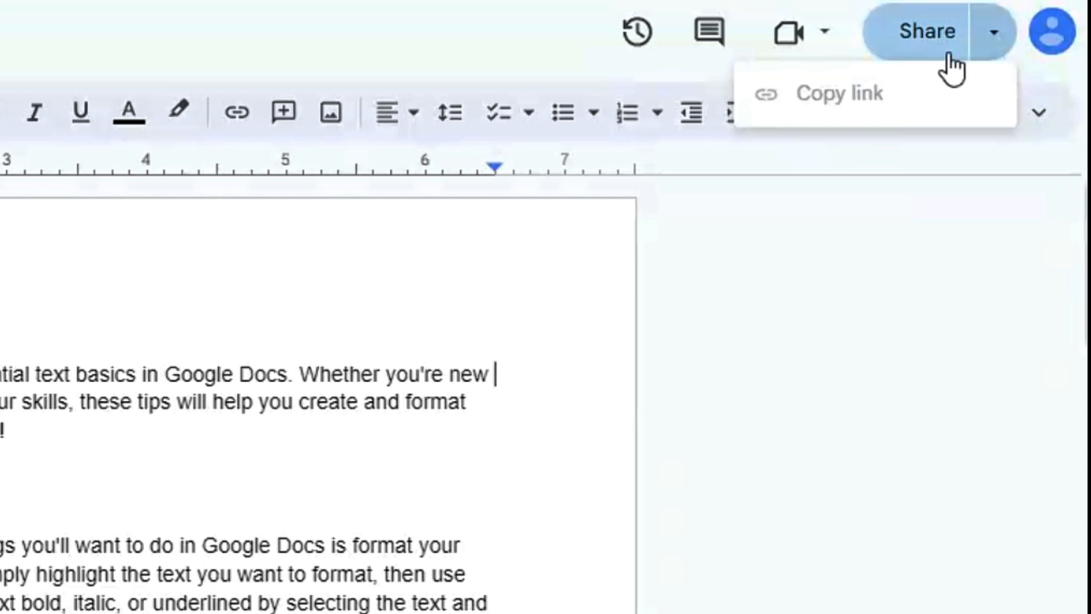
pyautogui.click(948, 35)
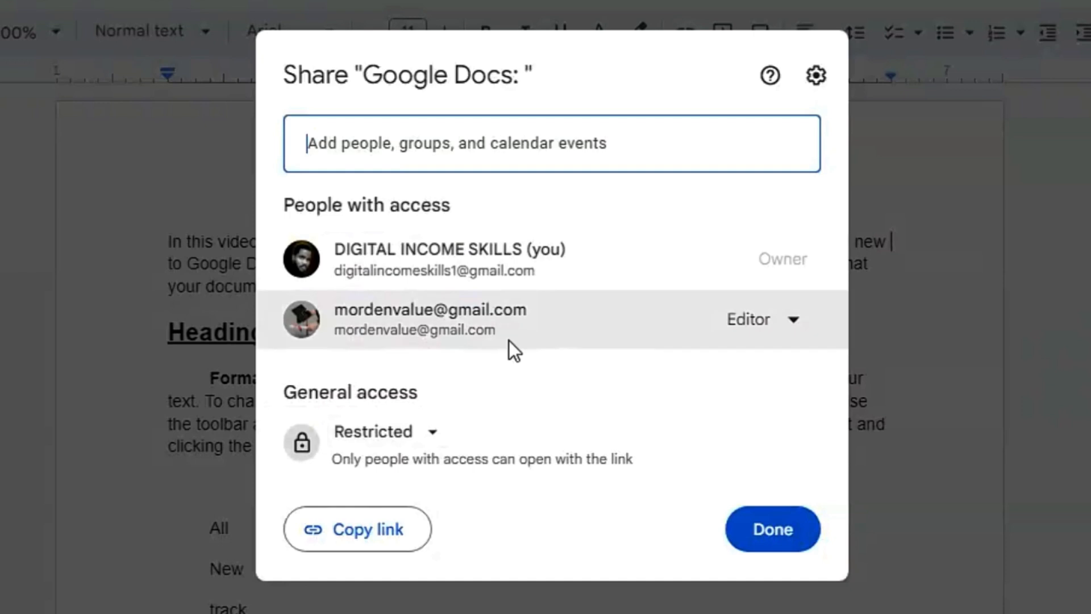
# Step: Select the suggested contact as a recipient in the document's sharing settings
pyautogui.click(563, 159)
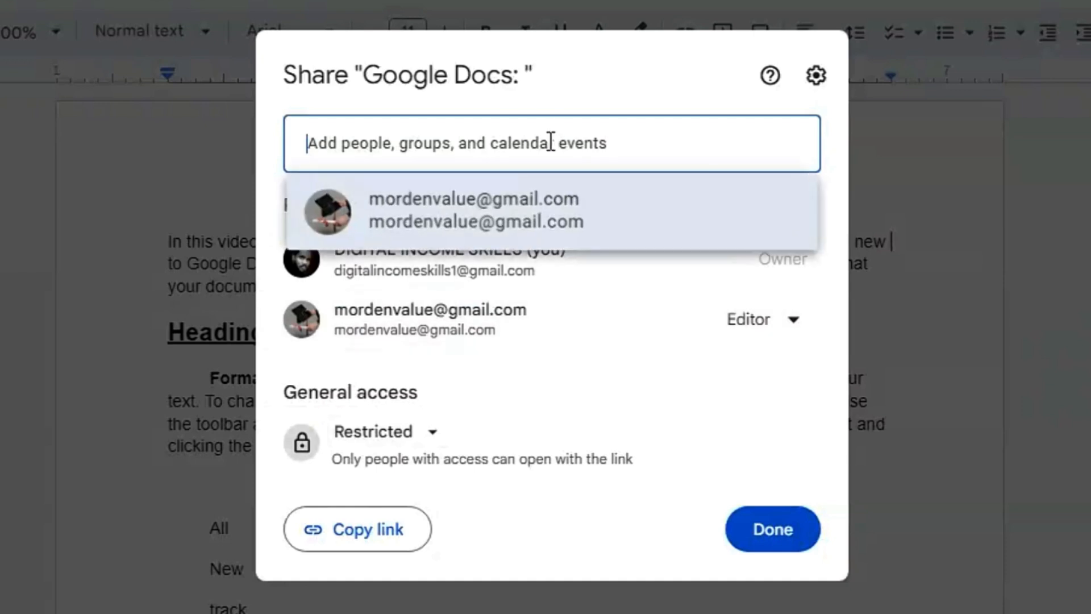
pyautogui.click(542, 225)
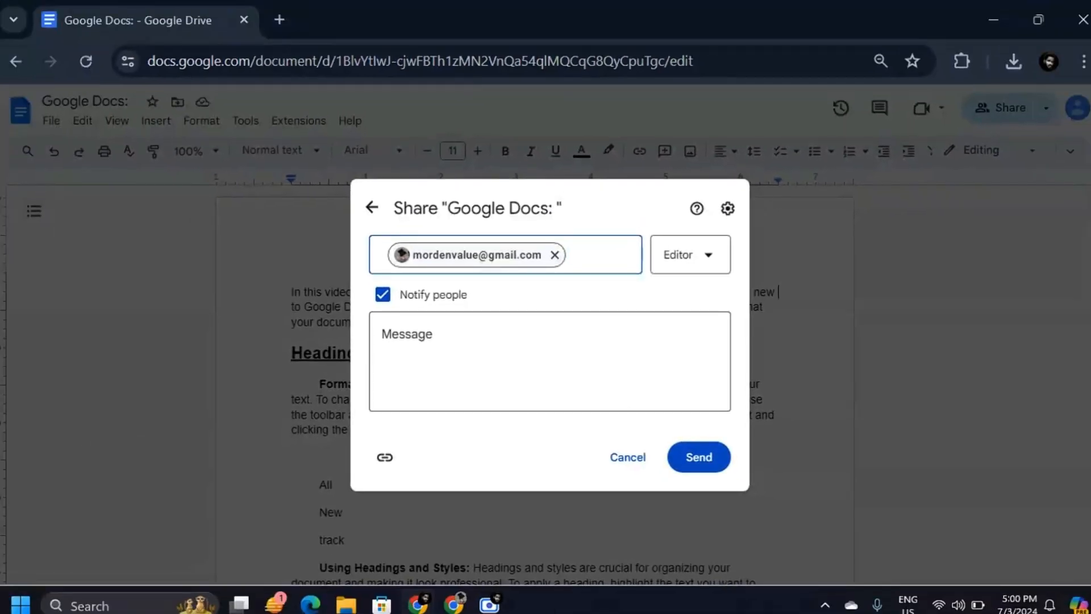
# Step: Switch to Gmail and open the "Document shared with you" e-mail from the inbox to review the editing invitation
pyautogui.click(453, 604)
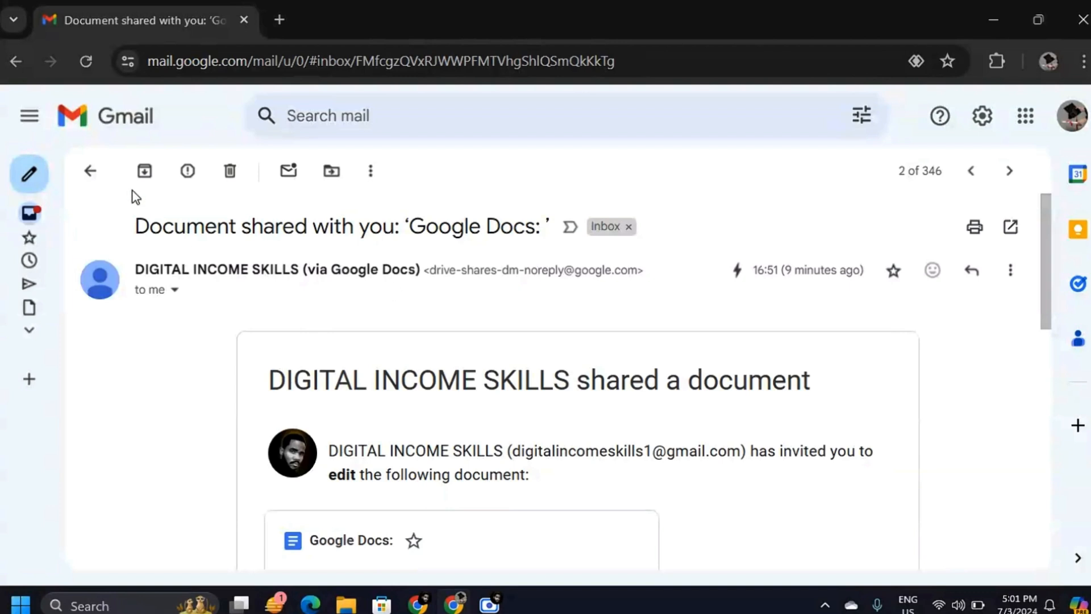
pyautogui.click(90, 170)
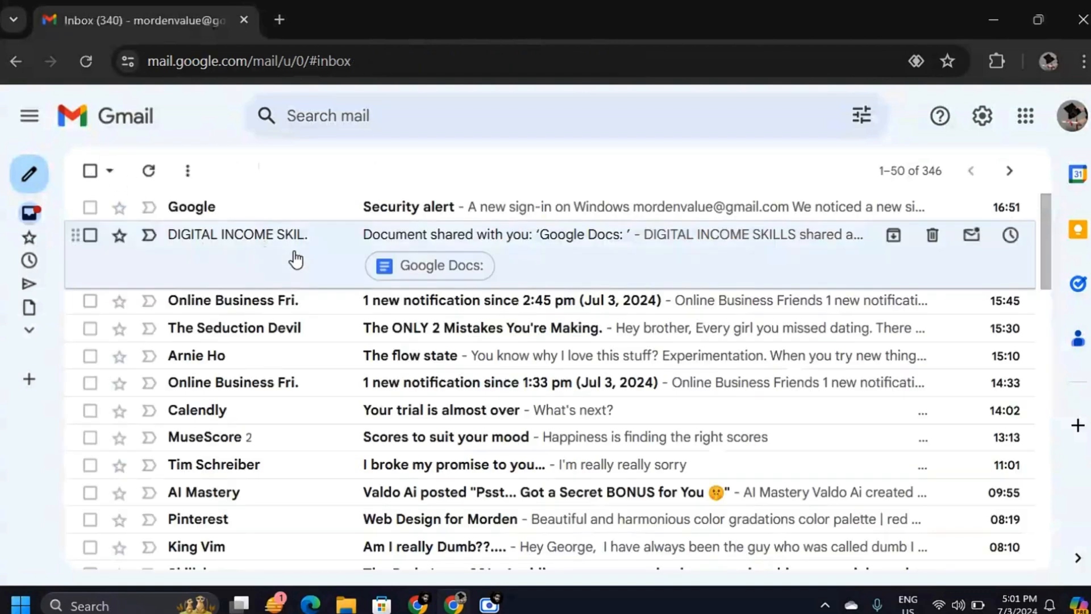
pyautogui.click(536, 248)
pyautogui.scroll(-3, 1048, 273)
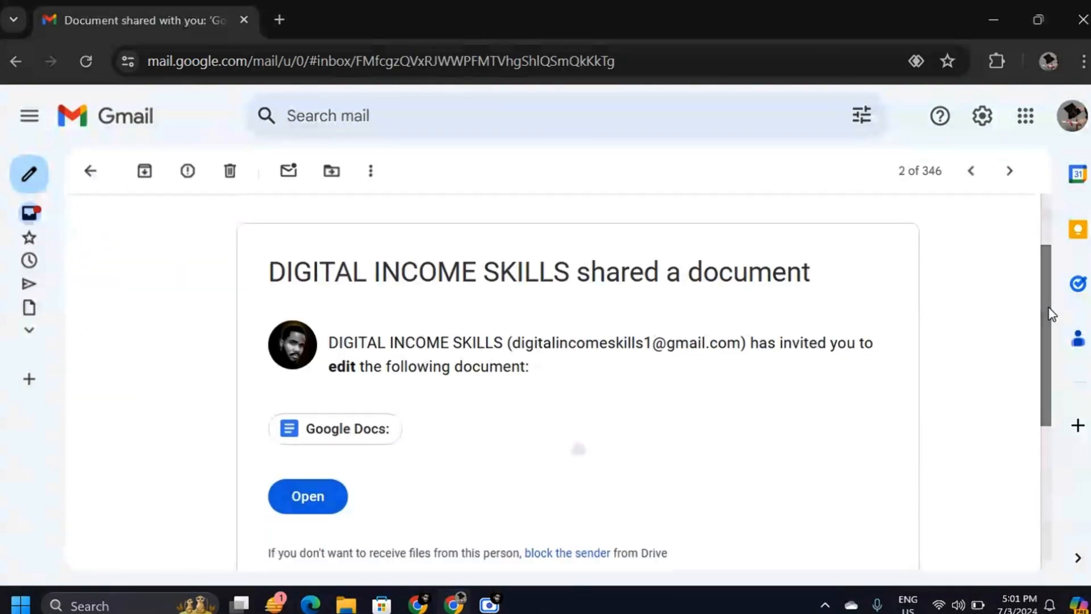
pyautogui.moveTo(1043, 282); pyautogui.dragTo(1049, 303)
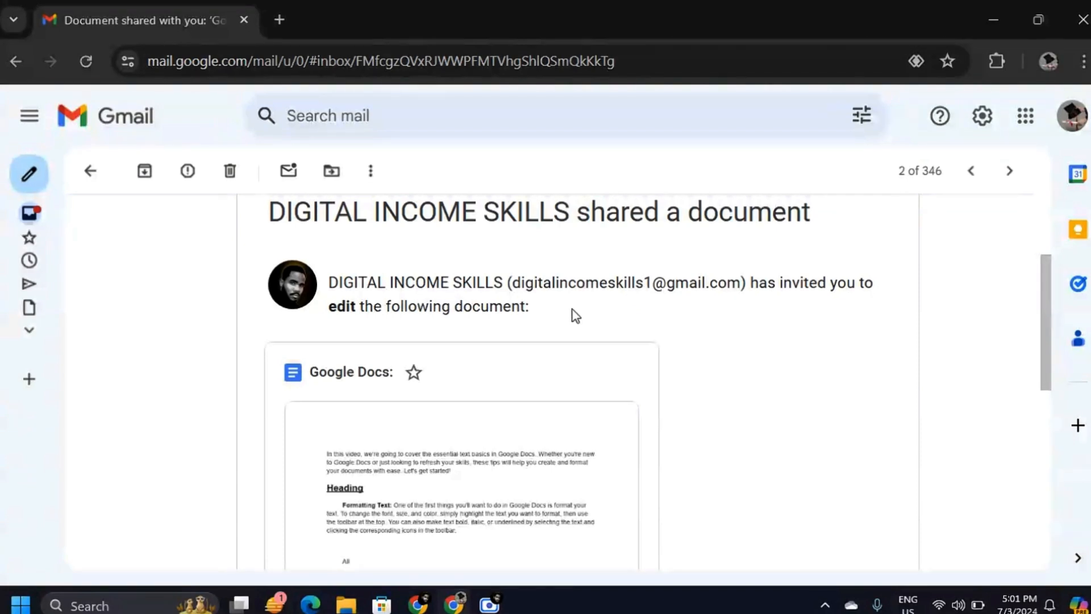
pyautogui.moveTo(1049, 302); pyautogui.dragTo(1041, 341)
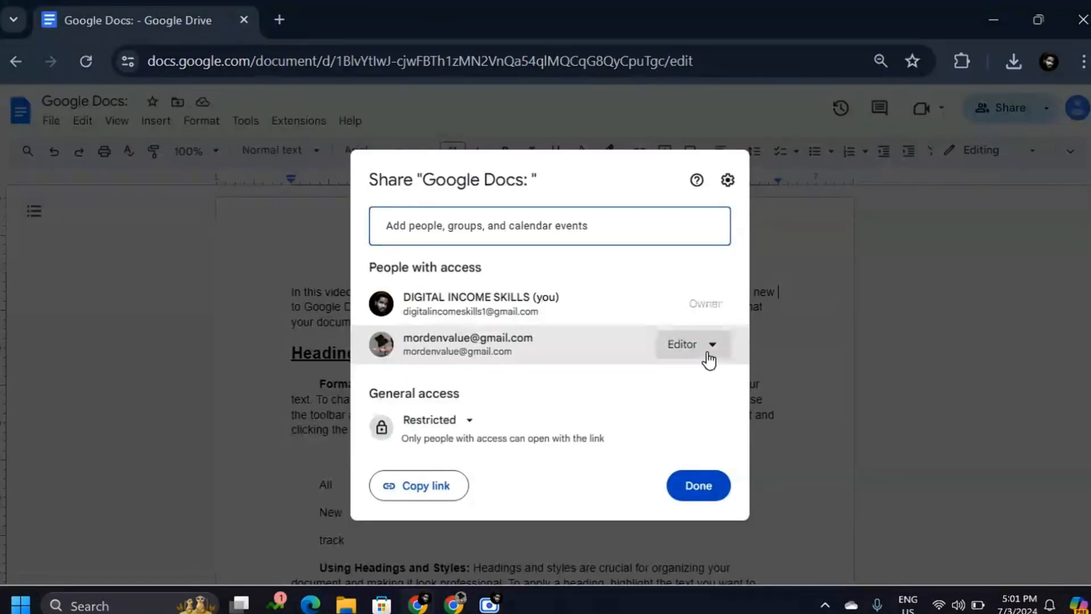
# Step: Return to the document's sharing settings and send the existing editor an invitation to take over ownership
pyautogui.click(708, 359)
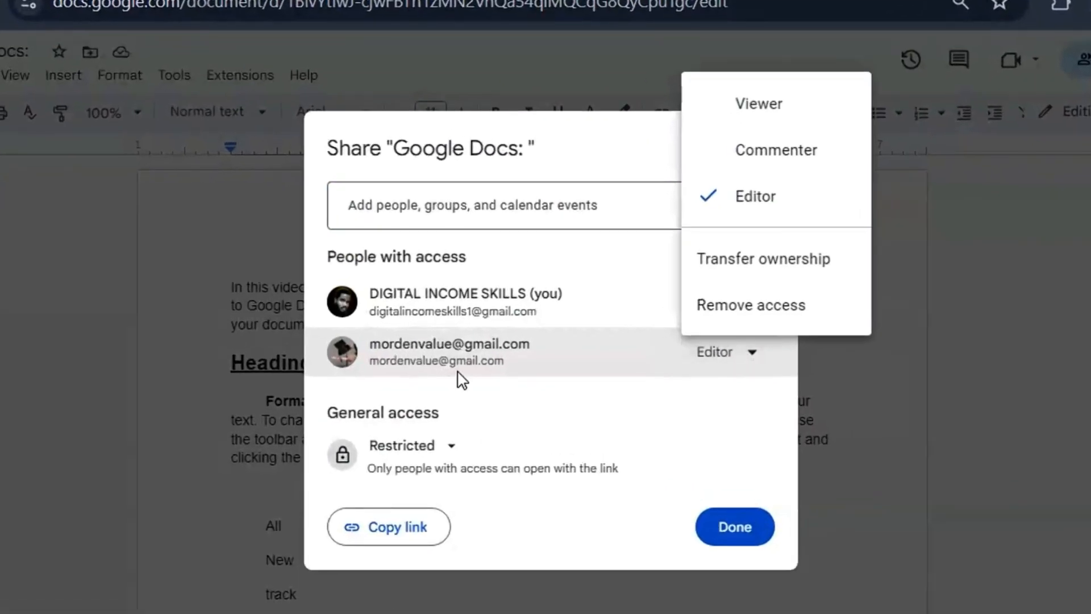
pyautogui.click(592, 371)
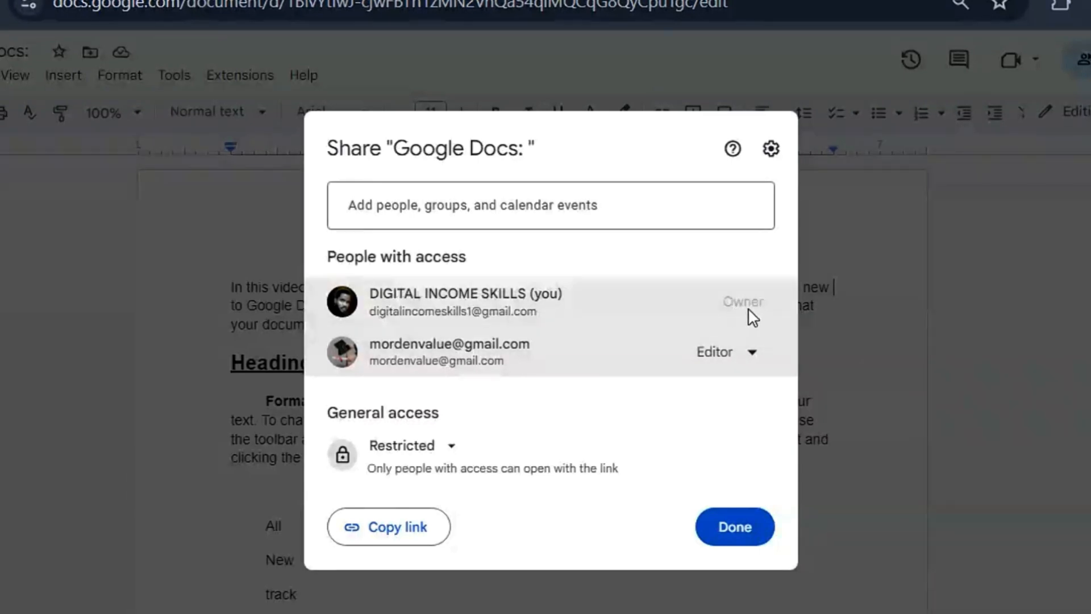
pyautogui.click(754, 355)
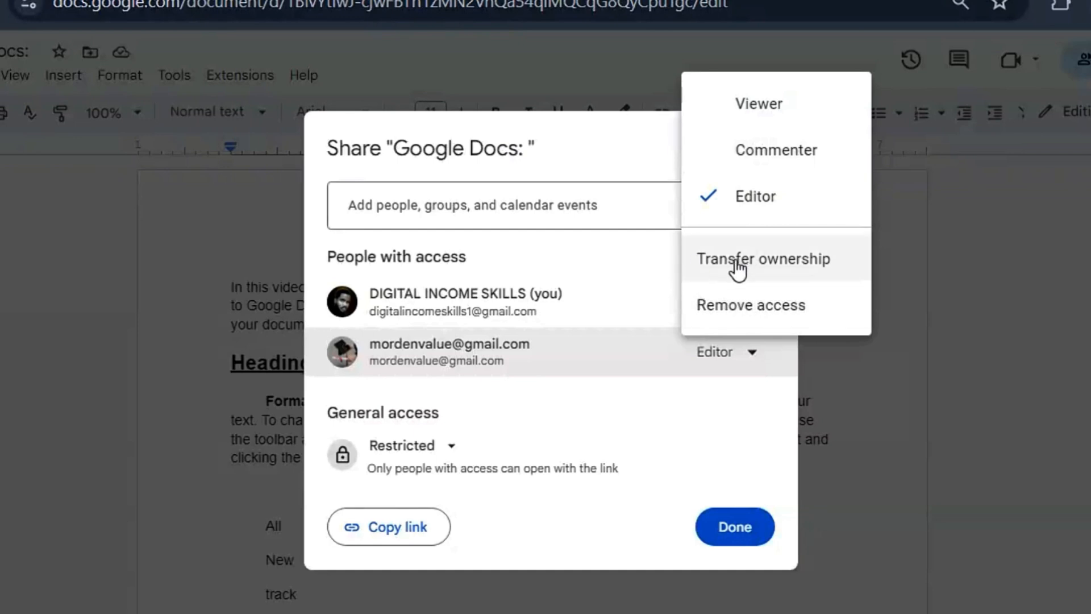
pyautogui.click(815, 259)
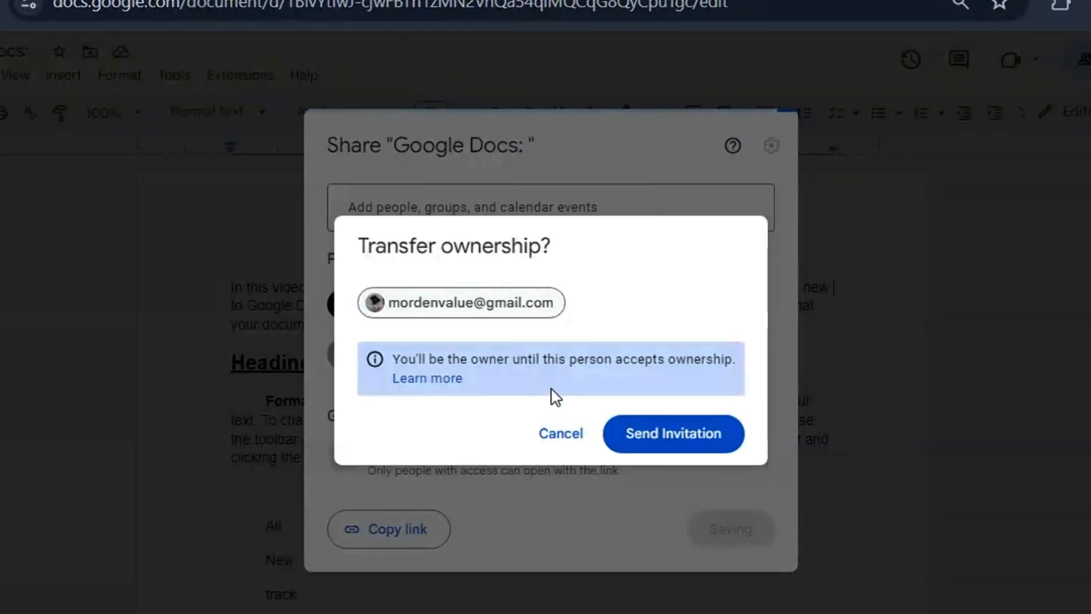
pyautogui.click(671, 445)
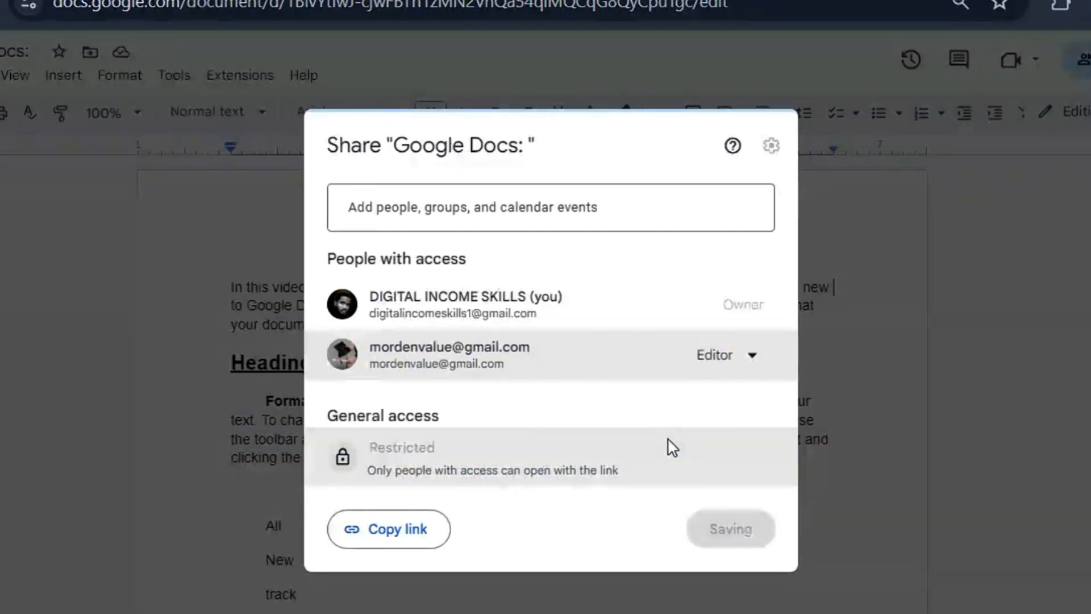
# Step: Switch to Gmail, open the "Invitation to own" e-mail from the inbox and accept ownership of the document
pyautogui.click(430, 613)
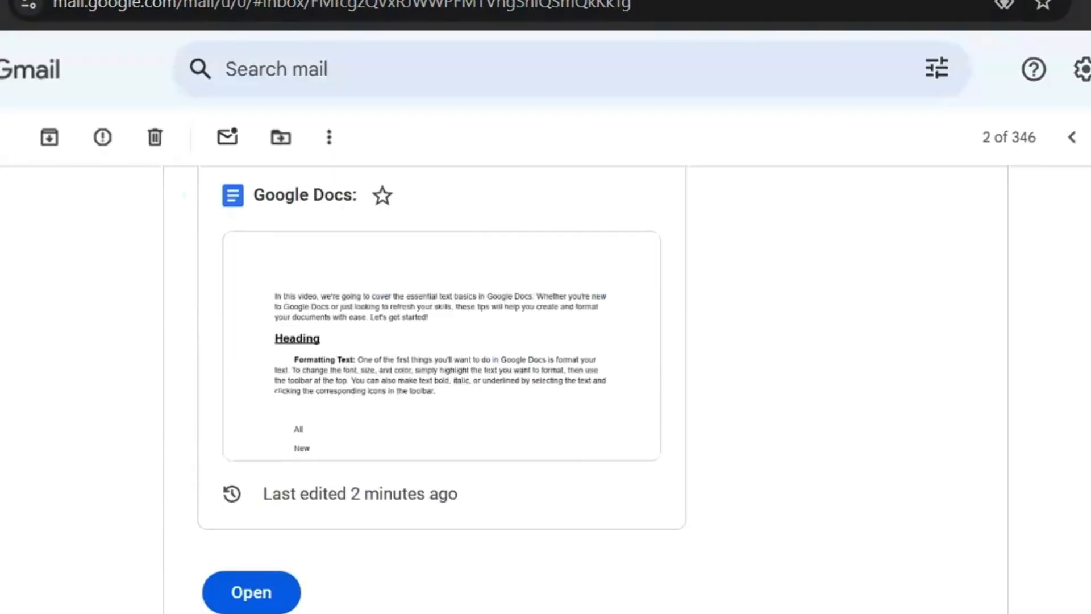
pyautogui.click(1, 137)
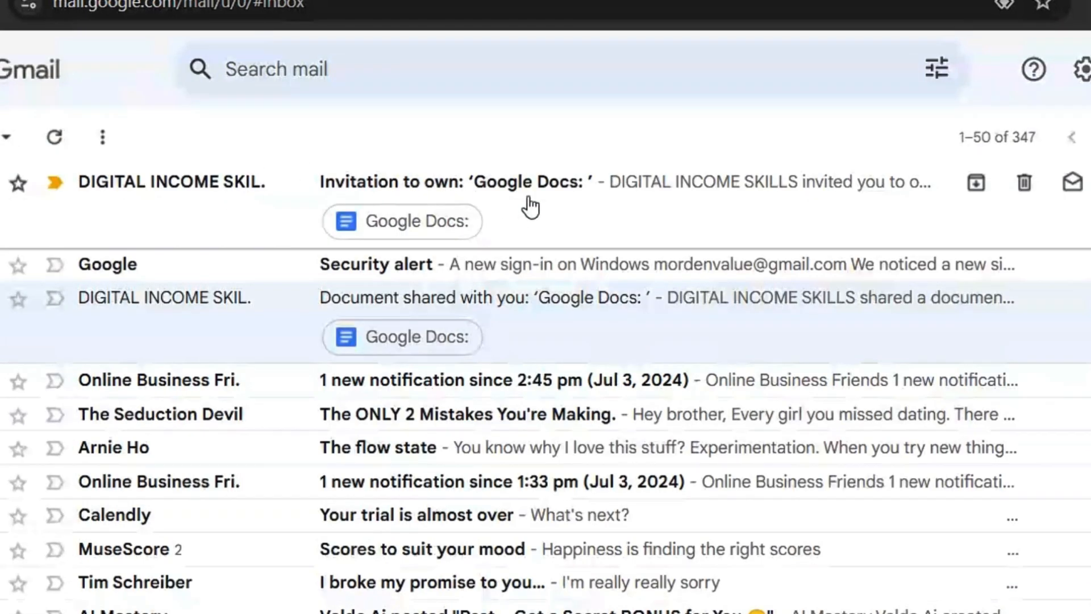
pyautogui.click(550, 183)
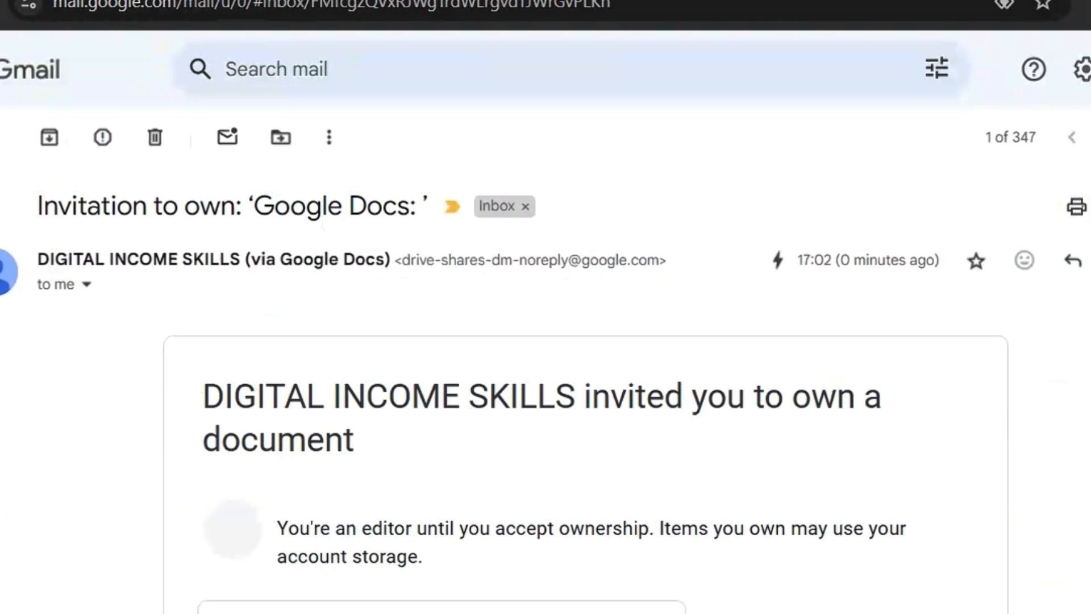
pyautogui.scroll(-8, 1081, 419)
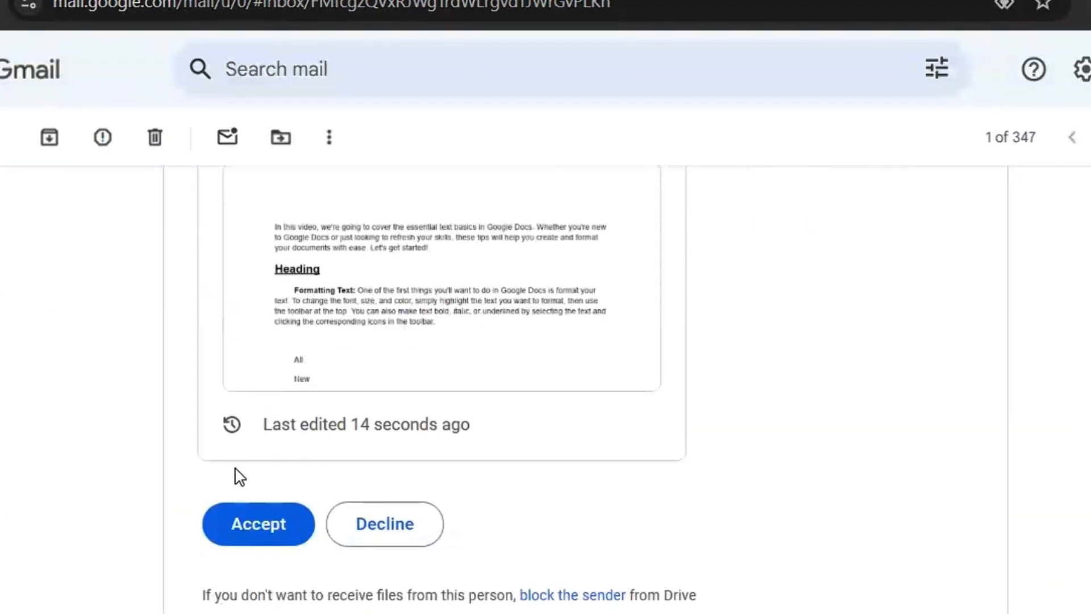
pyautogui.click(282, 541)
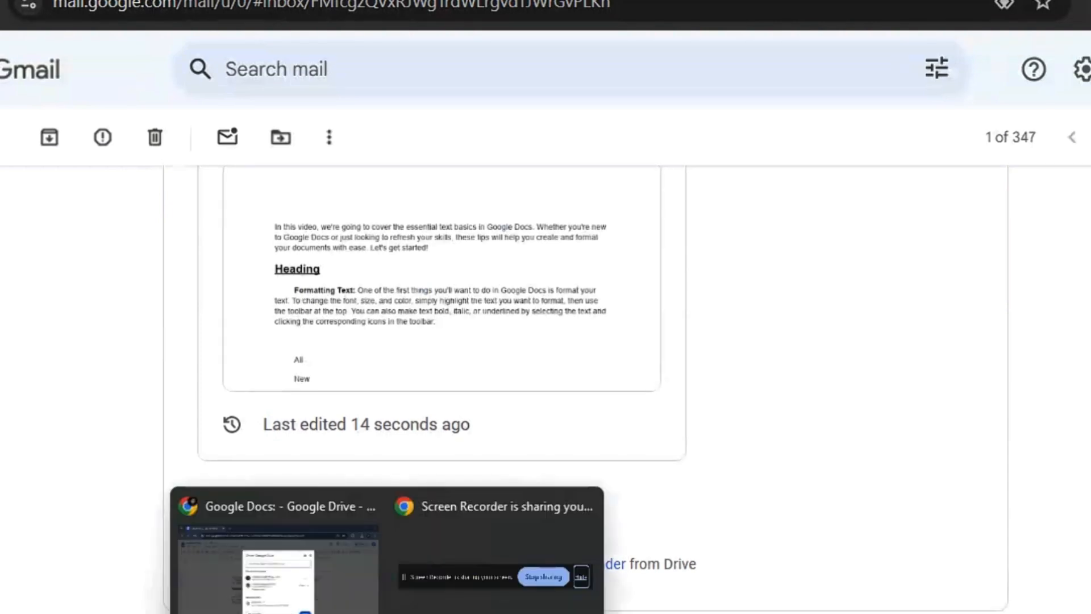
# Step: Switch back to the Google Docs document, close its sharing settings and reload the page
pyautogui.click(281, 579)
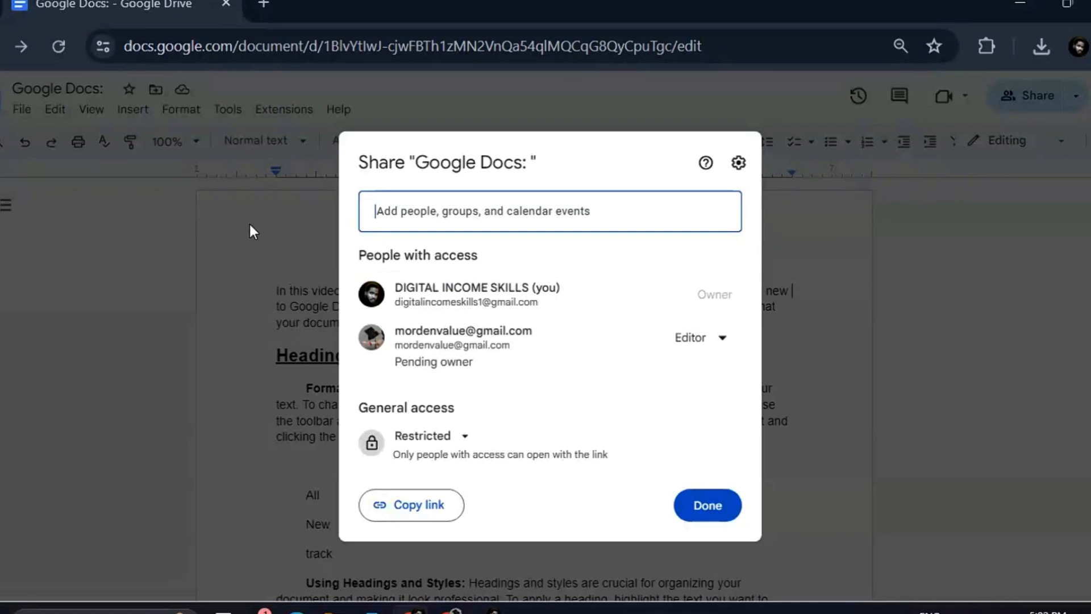
pyautogui.click(899, 247)
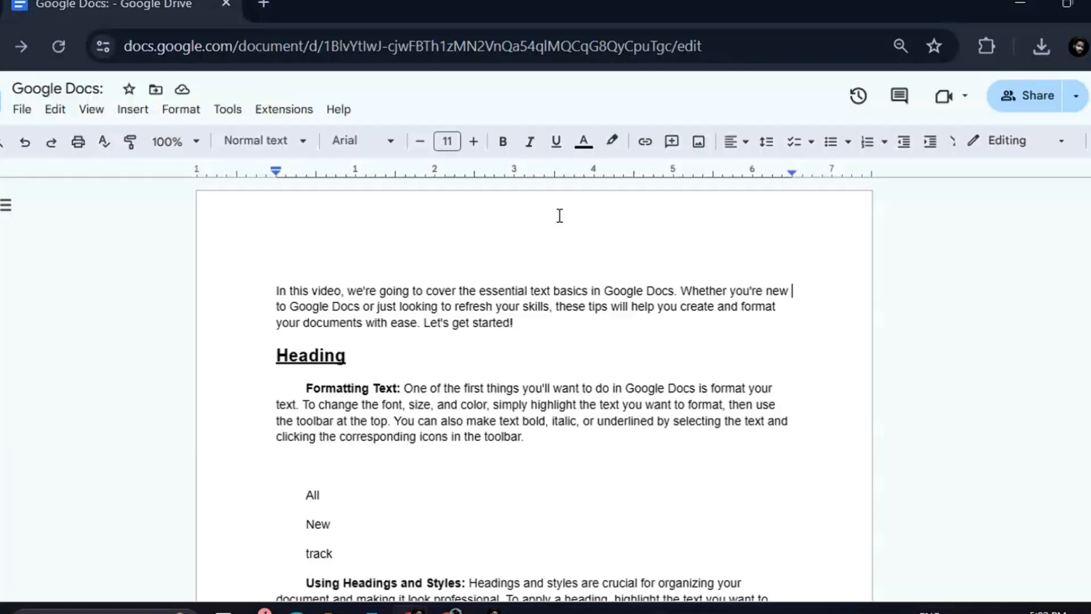
pyautogui.rightClick(382, 215)
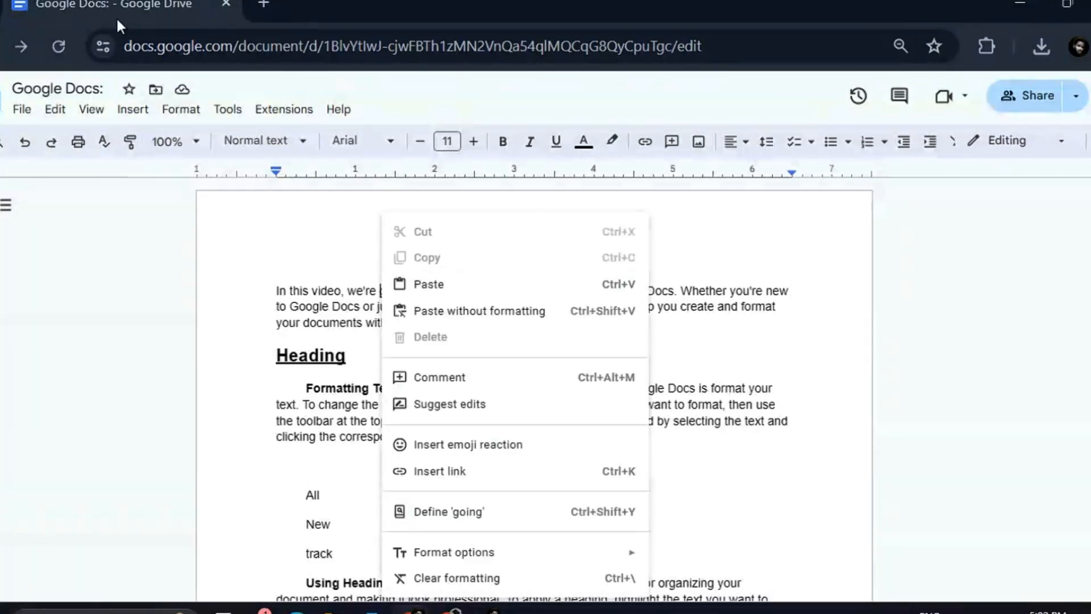
pyautogui.click(64, 43)
# Step: Add the filler text "bhbmnbmnbmnmnbmnb" after "Let's get started!" and open the sharing settings
pyautogui.click(540, 338)
pyautogui.write('b')
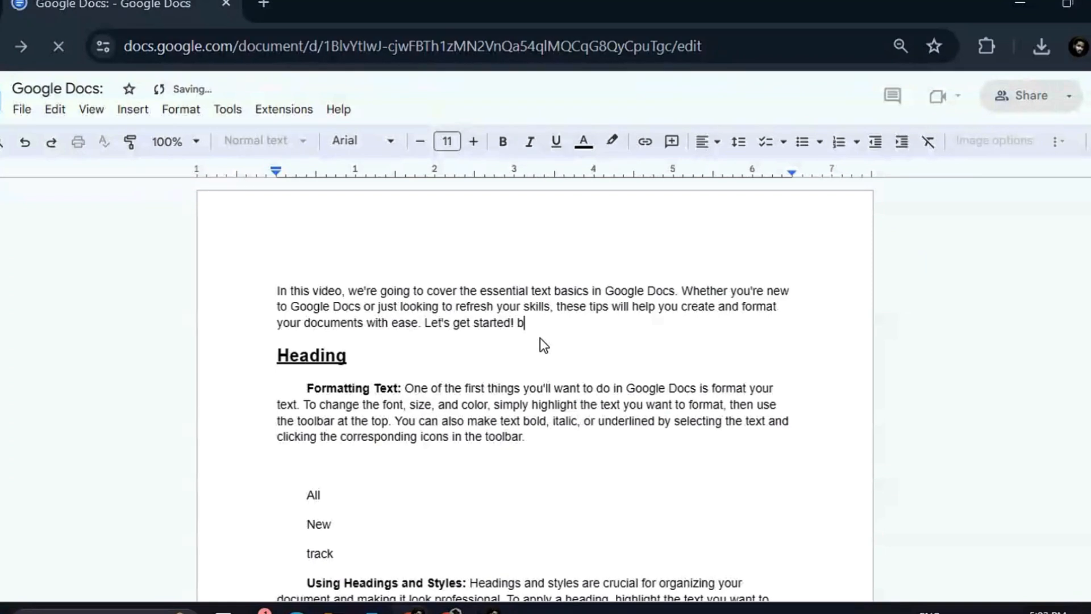
pyautogui.write('hbmnbmnbmnmnbmnb')
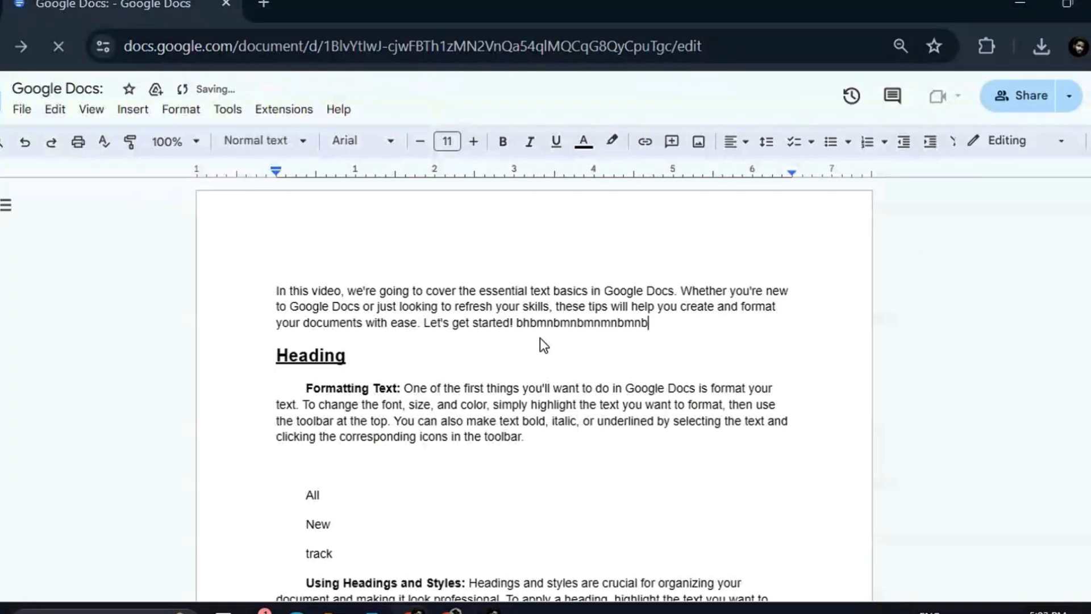
pyautogui.click(1037, 99)
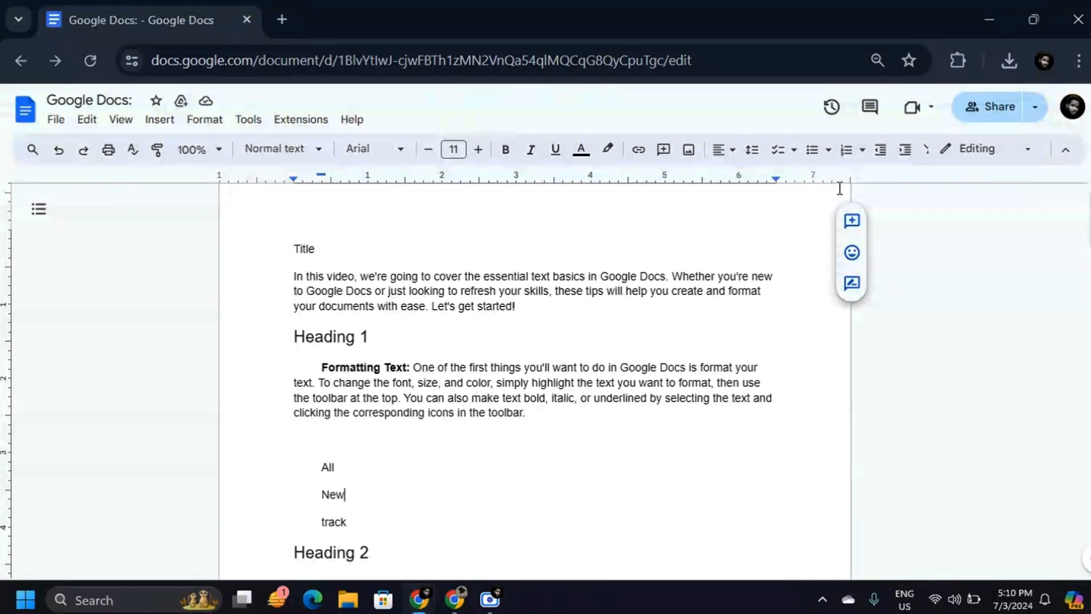
# Step: Apply the Title style to the "Title" line above the introductory paragraph
pyautogui.click(314, 321)
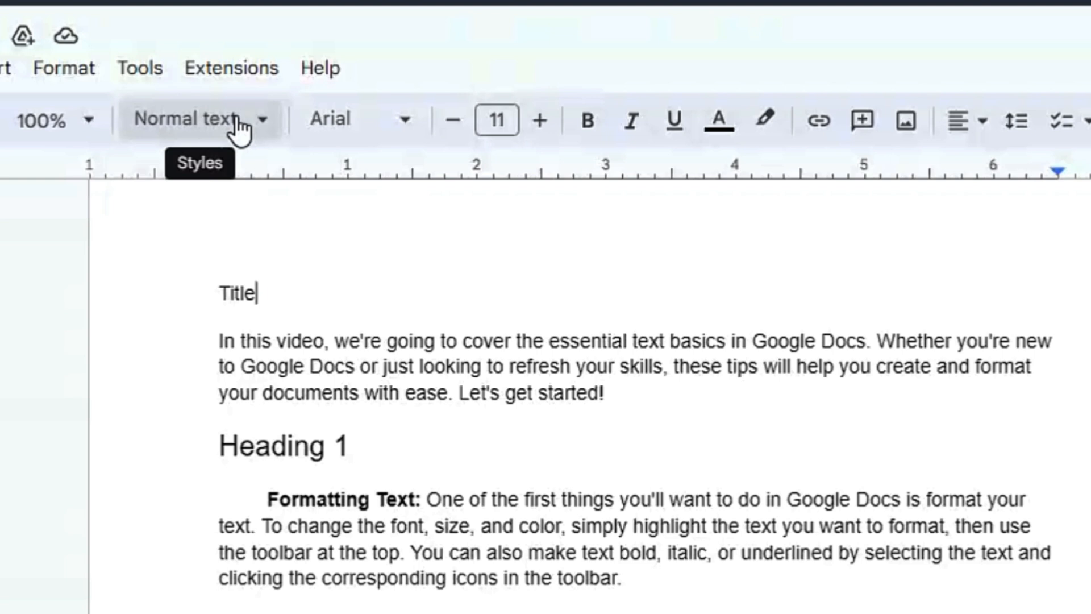
pyautogui.moveTo(266, 301); pyautogui.dragTo(169, 284)
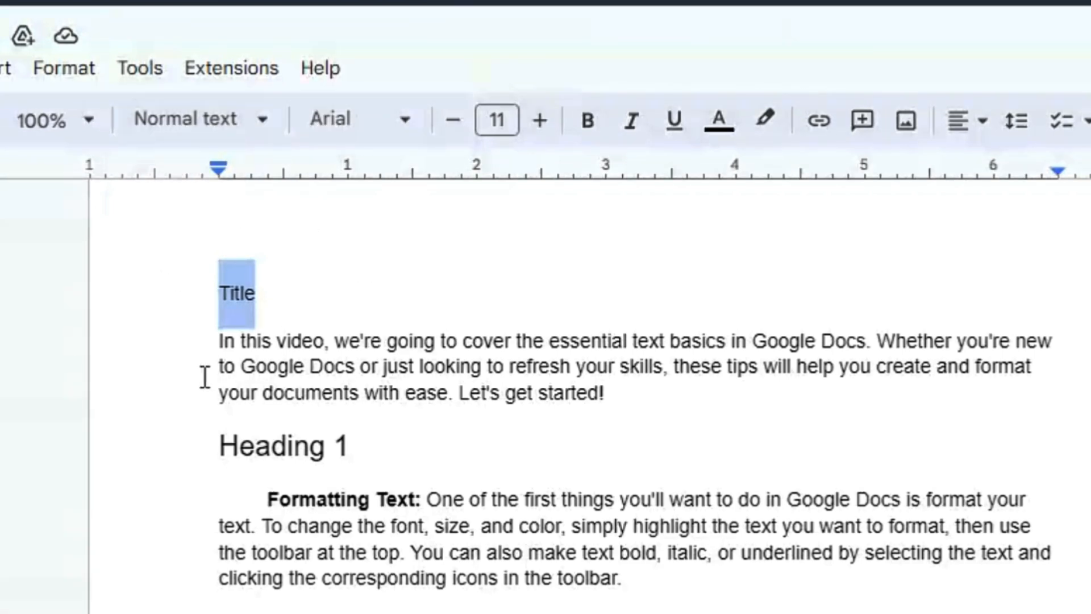
pyautogui.moveTo(263, 292); pyautogui.dragTo(203, 302)
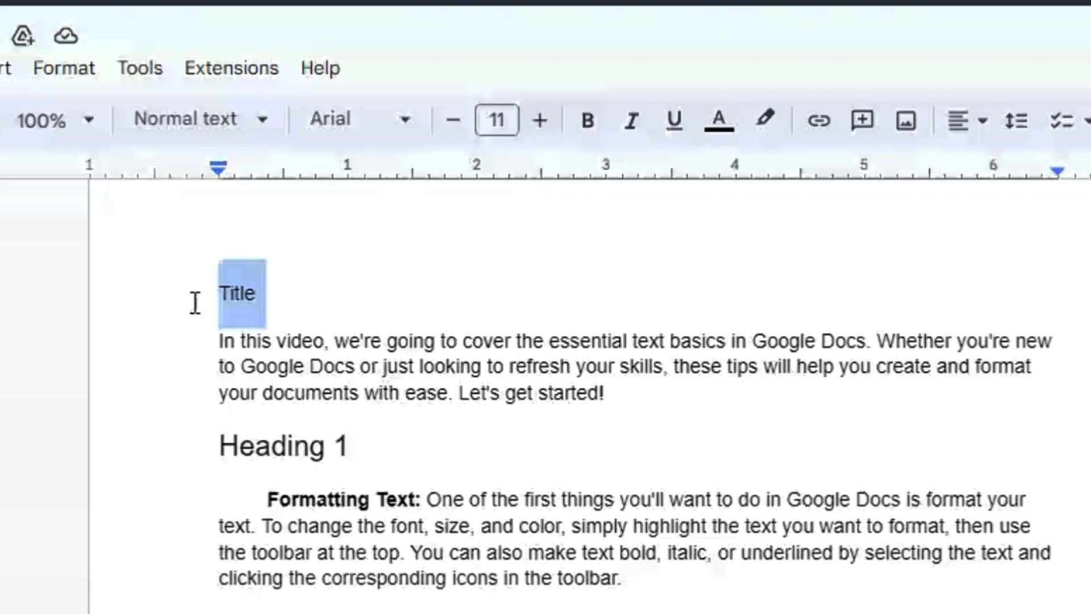
pyautogui.click(270, 136)
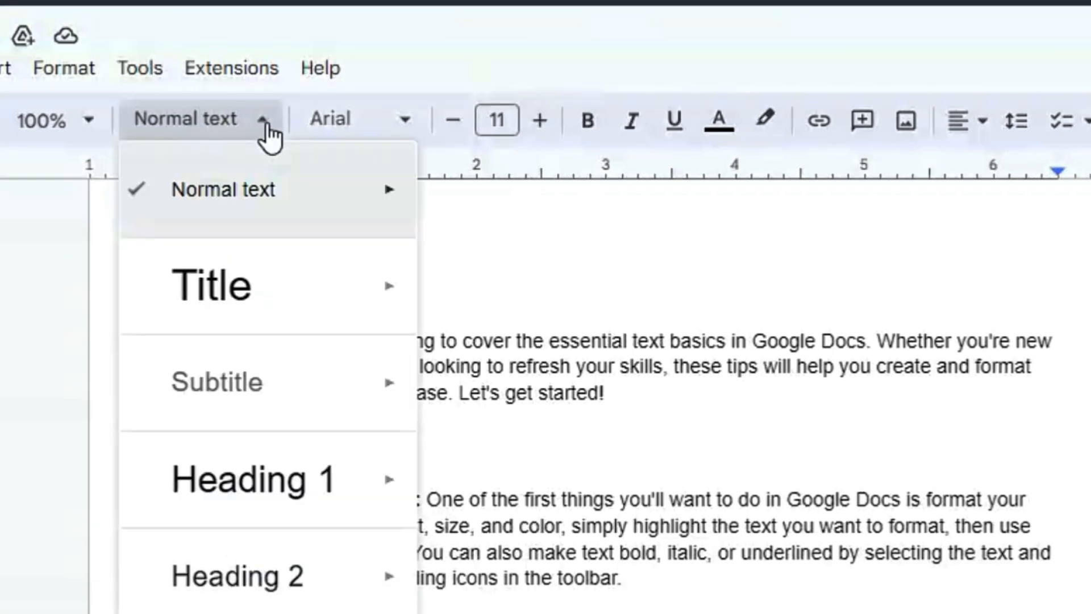
pyautogui.moveTo(263, 275)
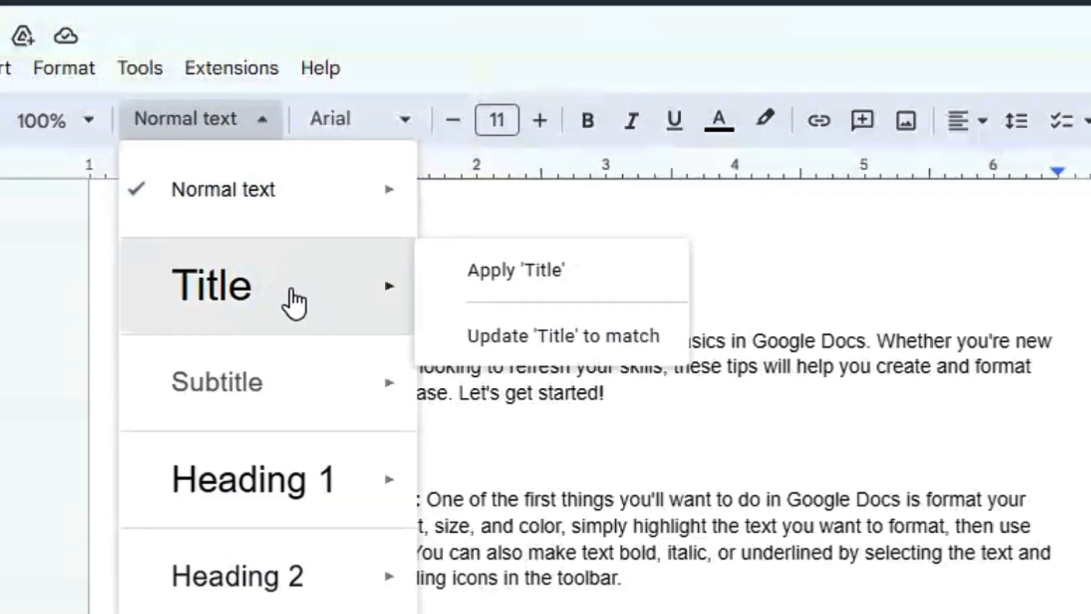
pyautogui.click(253, 290)
pyautogui.click(457, 304)
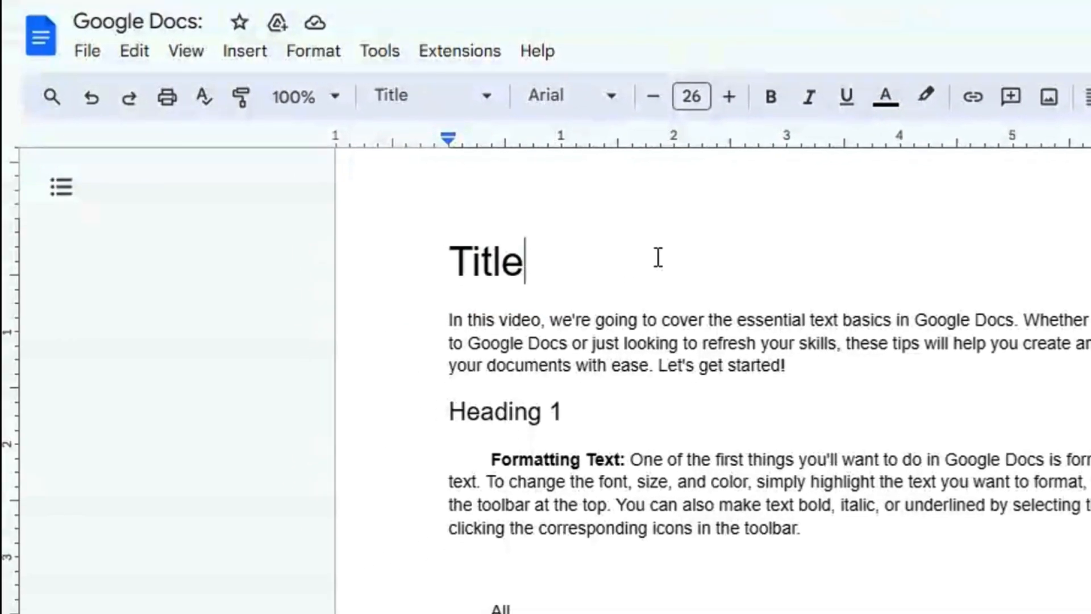
# Step: Apply the Heading 1 style to the "Heading 1" line above the Formatting Text paragraph
pyautogui.moveTo(564, 413); pyautogui.dragTo(466, 414)
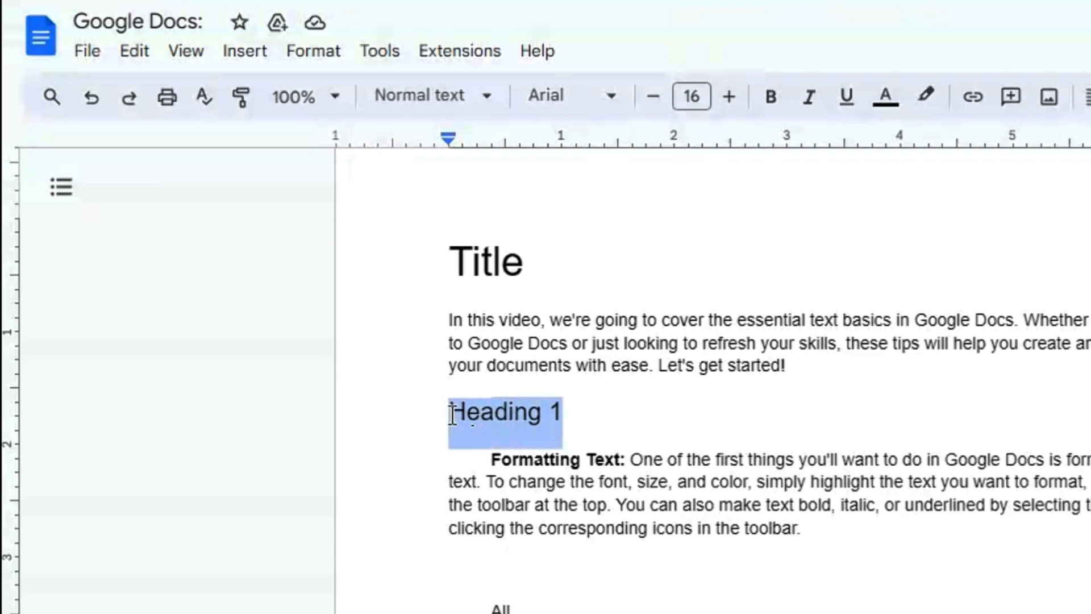
pyautogui.click(492, 105)
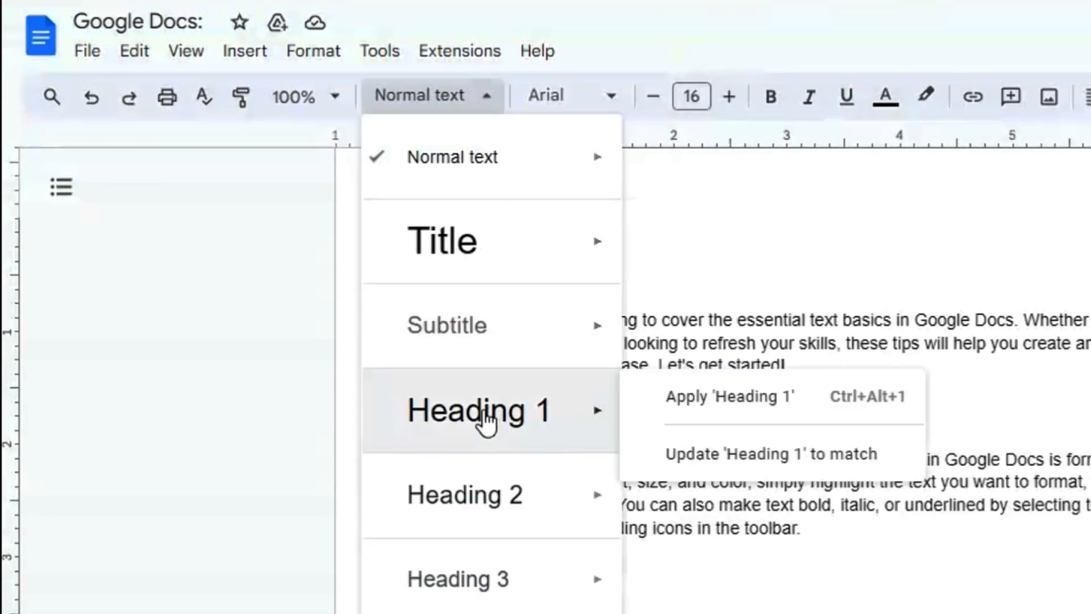
pyautogui.click(510, 415)
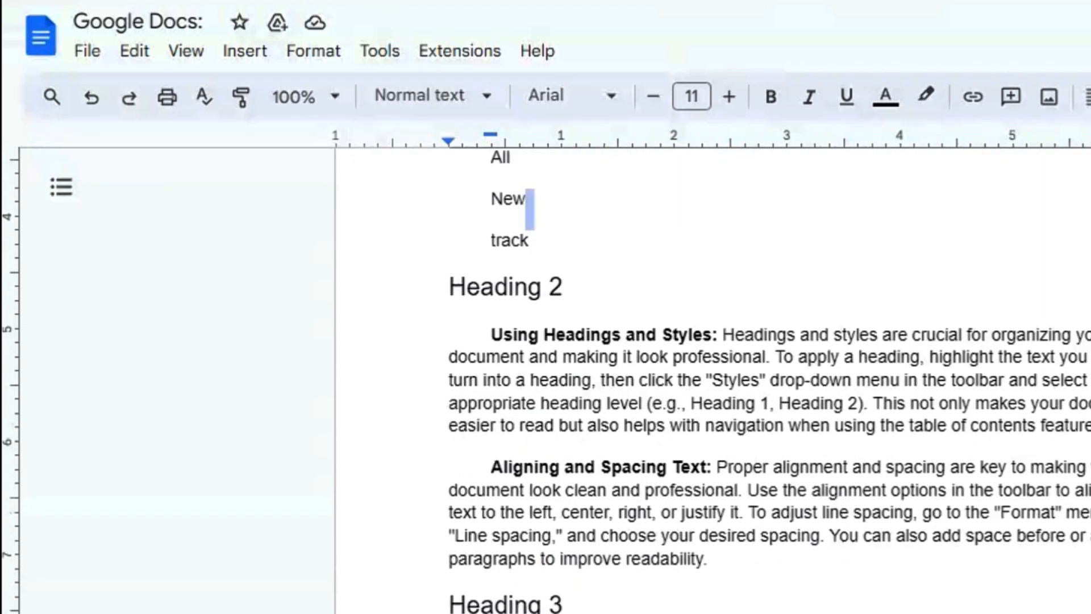
# Step: Apply the Heading 1 style to the "Heading 2" line above the Using Headings and Styles paragraph
pyautogui.scroll(-1, 598, 316)
pyautogui.moveTo(603, 287); pyautogui.dragTo(438, 268)
pyautogui.click(494, 99)
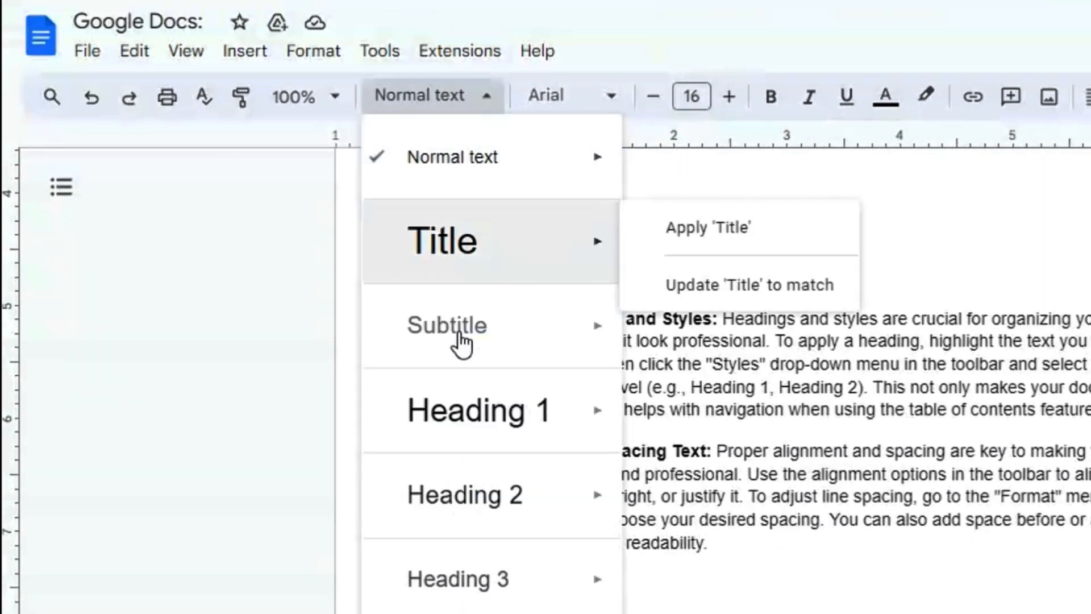
pyautogui.click(462, 421)
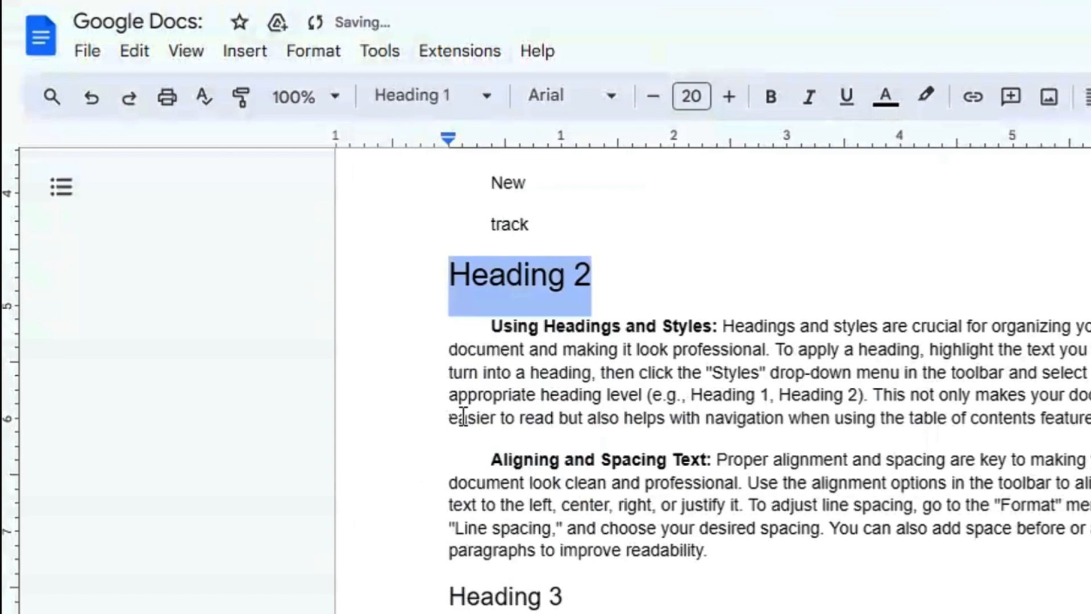
# Step: Apply the Heading 1 style to the "Heading 3" line above the Call To Action paragraph
pyautogui.moveTo(581, 592); pyautogui.dragTo(441, 608)
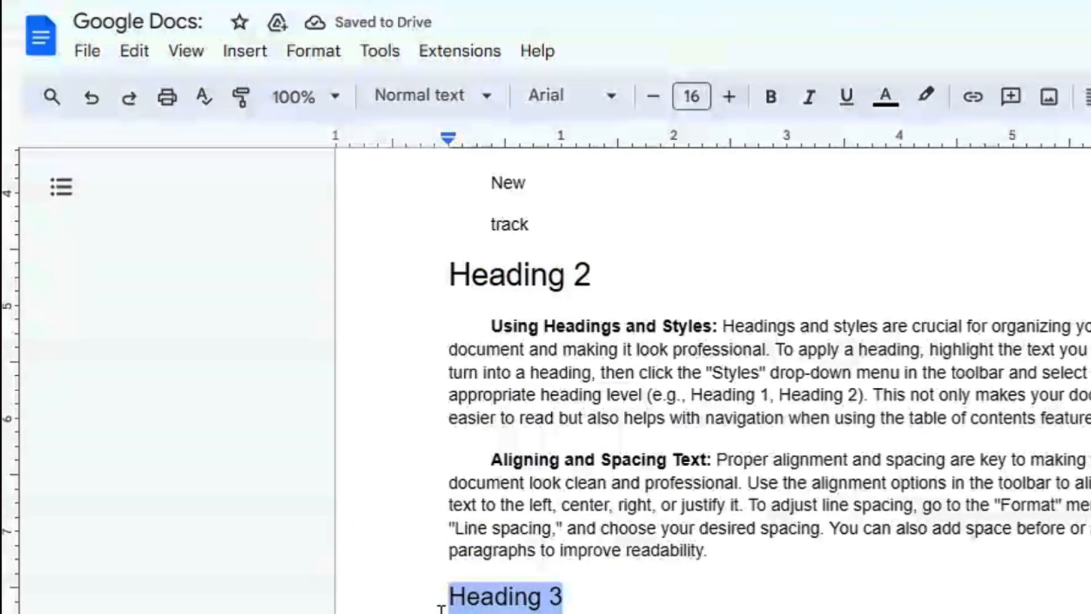
pyautogui.click(492, 97)
pyautogui.click(493, 449)
pyautogui.click(623, 348)
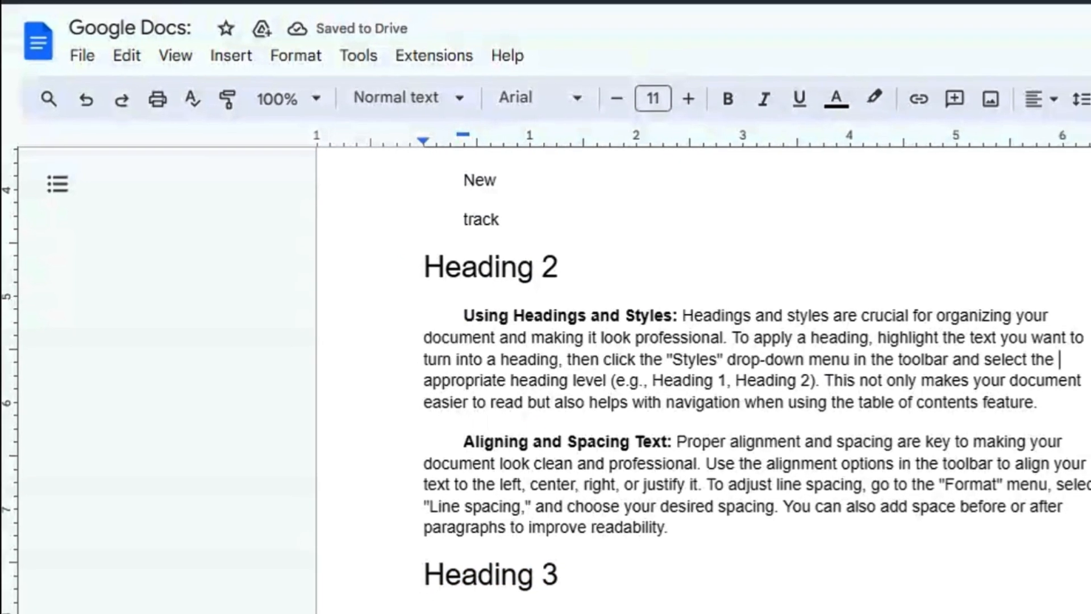
# Step: Review the heading styles throughout the document and check which style the "Heading 1" line uses
pyautogui.scroll(5, 704, 363)
pyautogui.scroll(-5, 704, 364)
pyautogui.scroll(4, 705, 364)
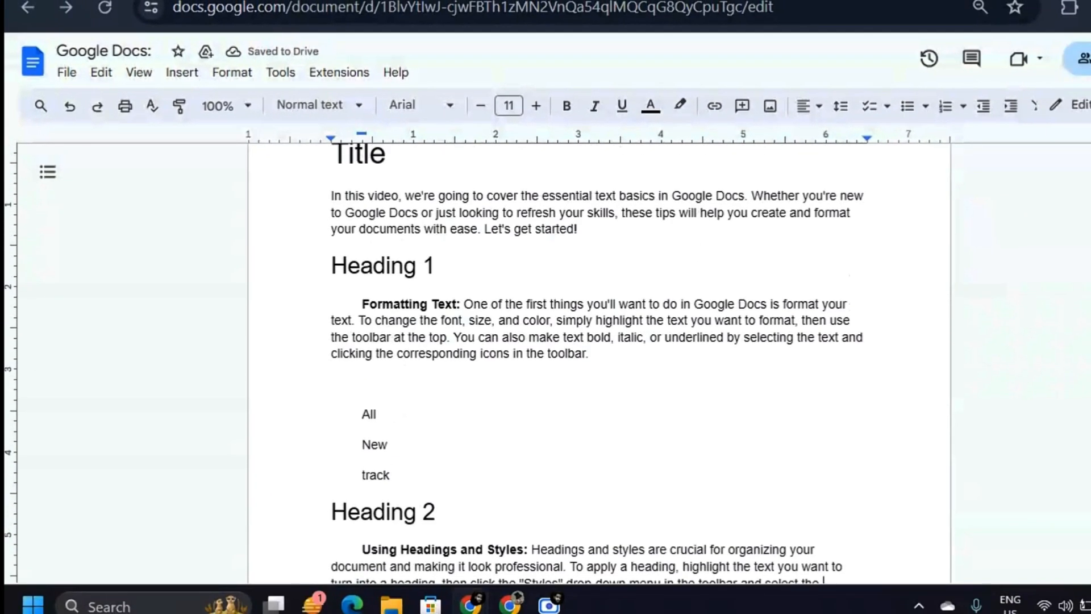
pyautogui.scroll(1, 596, 364)
pyautogui.scroll(-8, 597, 363)
pyautogui.scroll(5, 596, 363)
pyautogui.scroll(3, 597, 363)
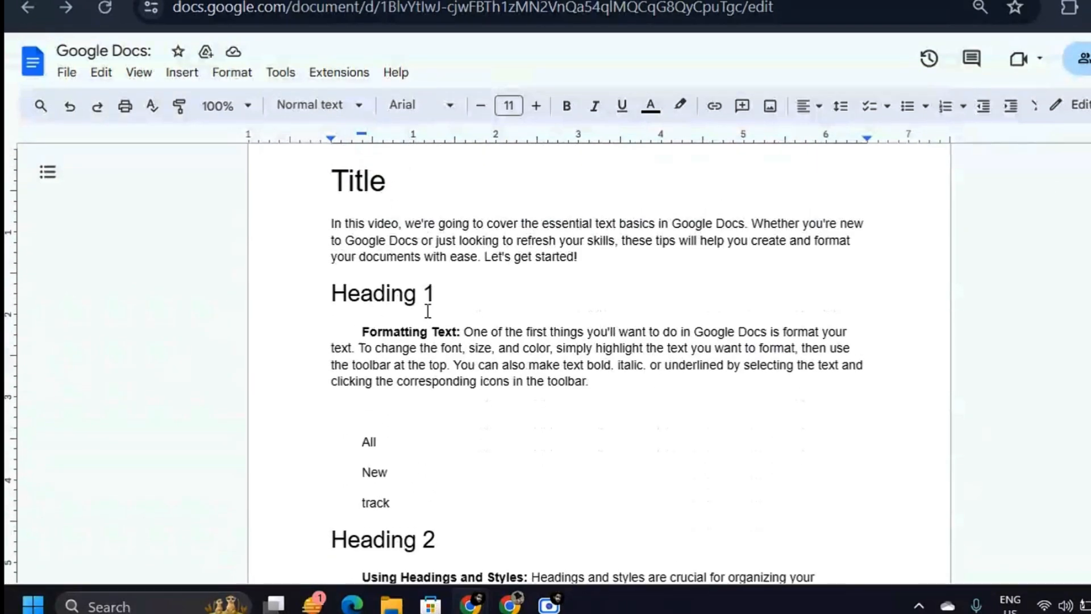
pyautogui.moveTo(438, 294); pyautogui.dragTo(293, 300)
pyautogui.click(319, 105)
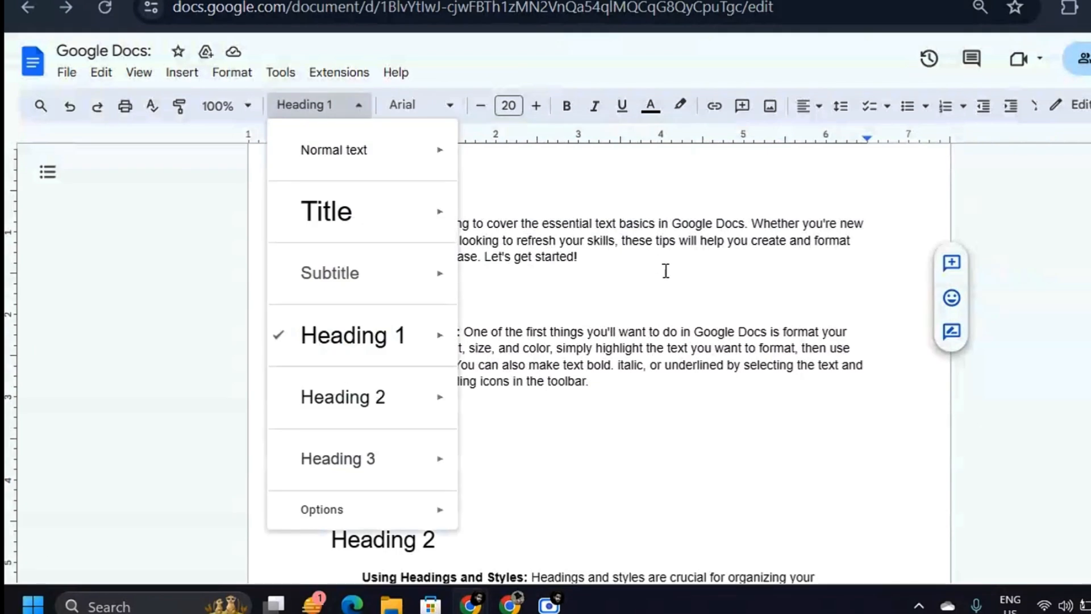
pyautogui.click(663, 266)
# Step: Try the Heading 2 style on the "Formatting Text" paragraph and undo it
pyautogui.moveTo(461, 329); pyautogui.dragTo(361, 332)
pyautogui.click(332, 113)
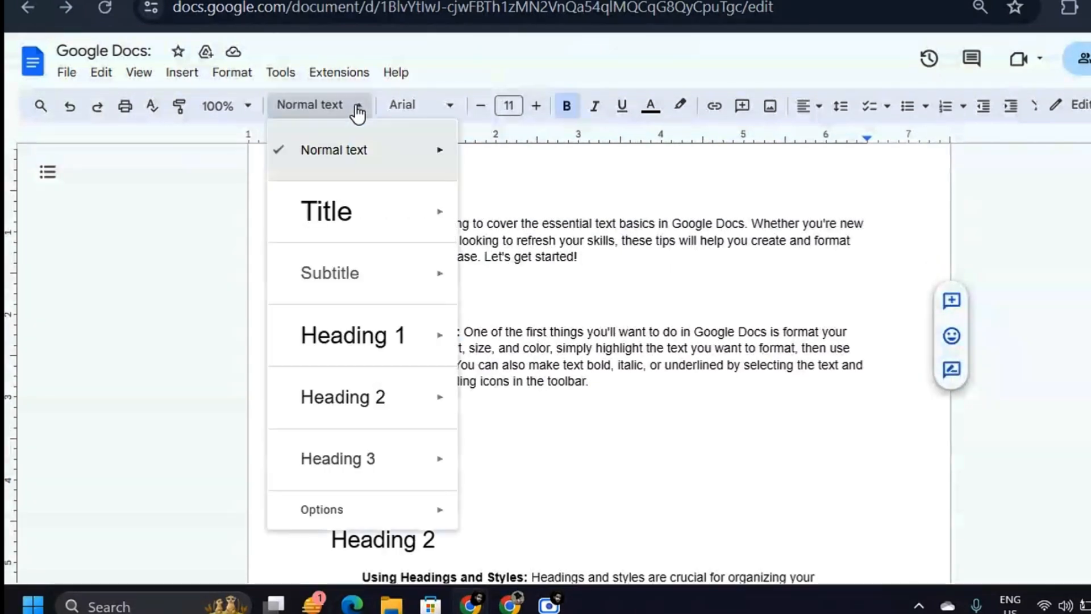
pyautogui.click(347, 398)
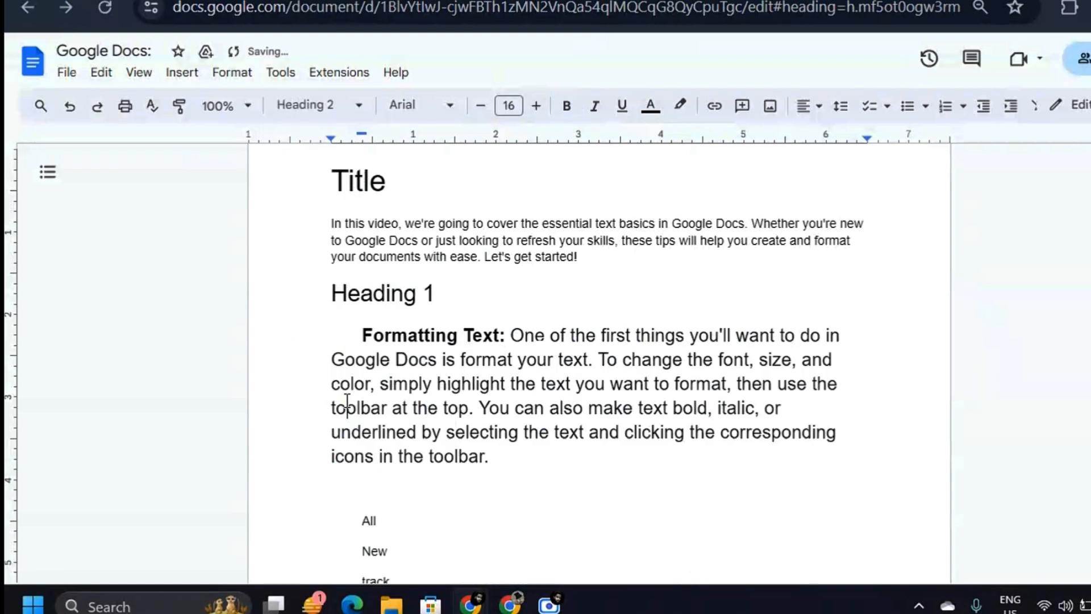
pyautogui.hotkey('ctrl', 'z')
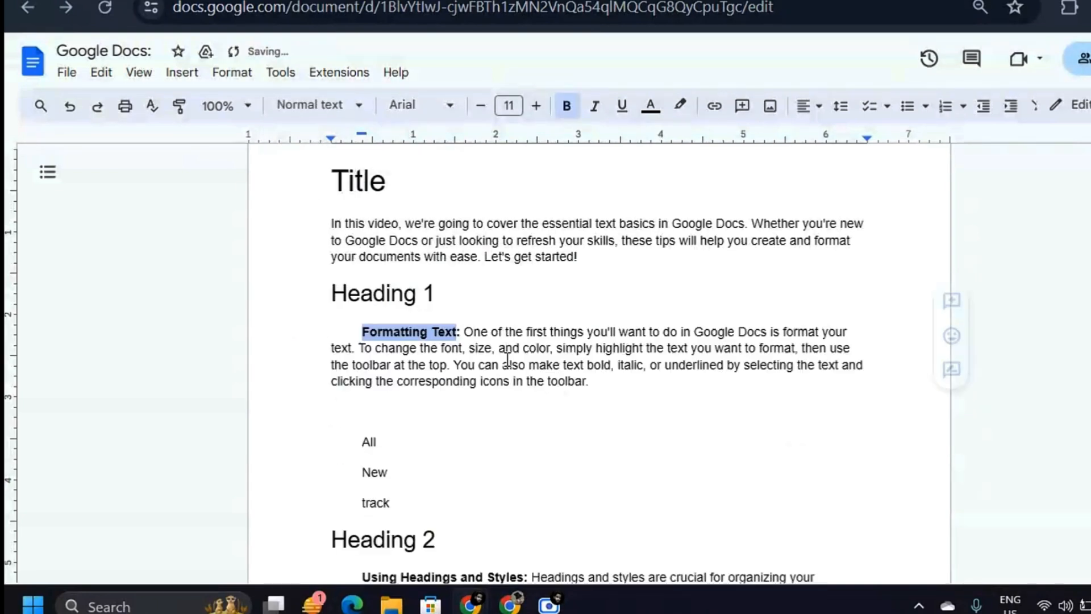
pyautogui.doubleClick(476, 434)
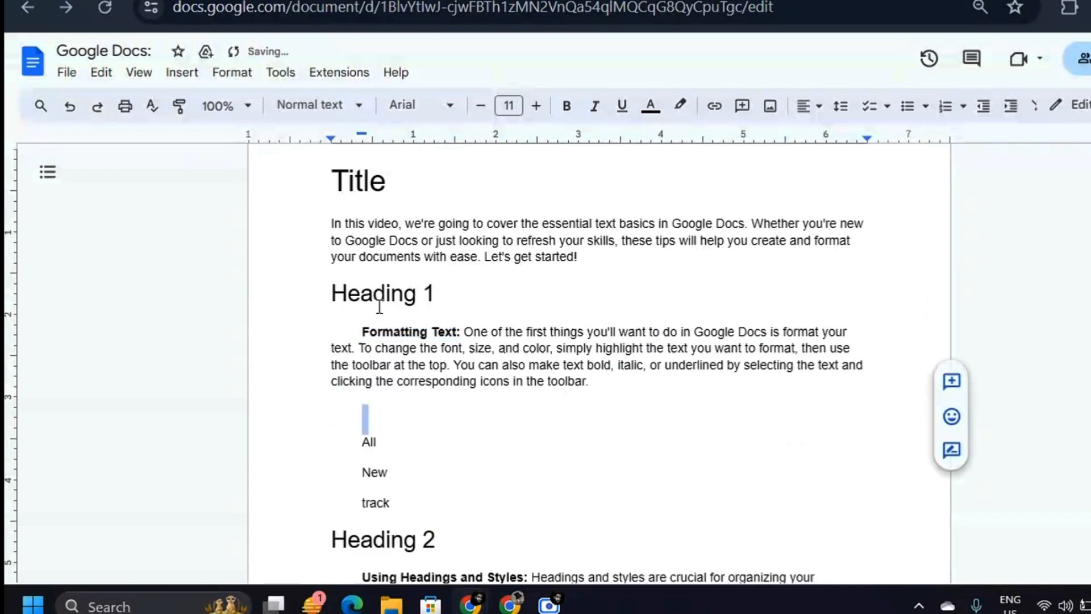
# Step: Make the "Heading 1" line above the Formatting Text paragraph bold, without underline
pyautogui.moveTo(441, 297); pyautogui.dragTo(351, 293)
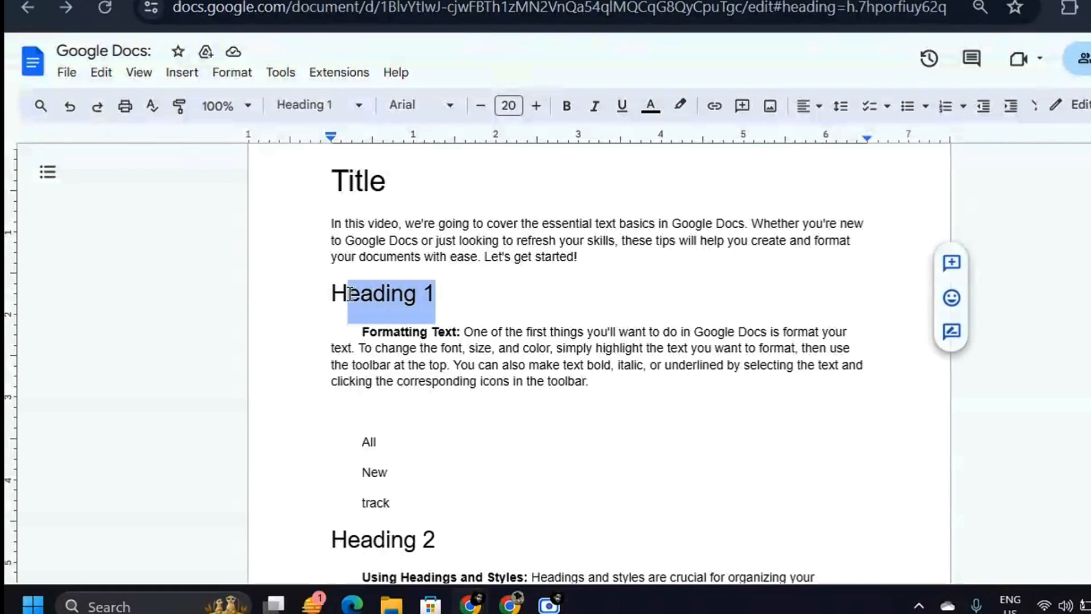
pyautogui.click(473, 316)
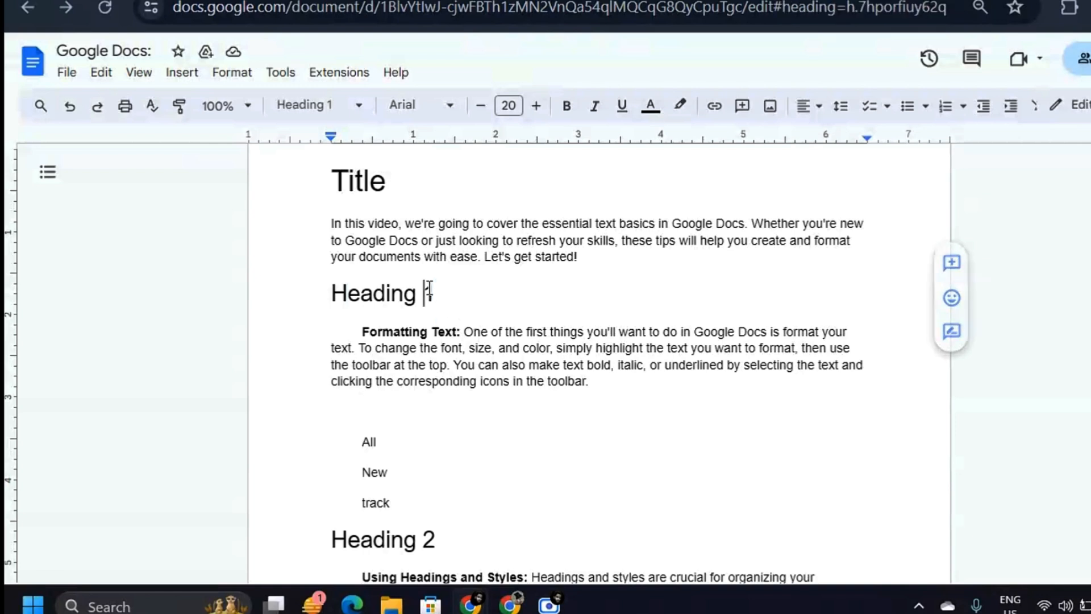
pyautogui.moveTo(435, 293); pyautogui.dragTo(341, 288)
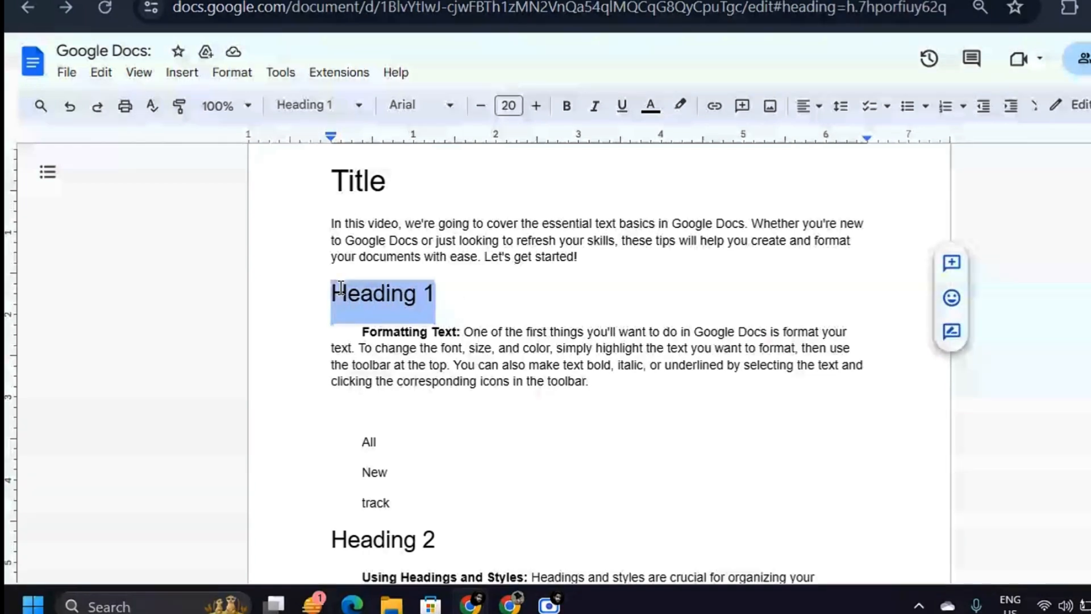
pyautogui.click(567, 106)
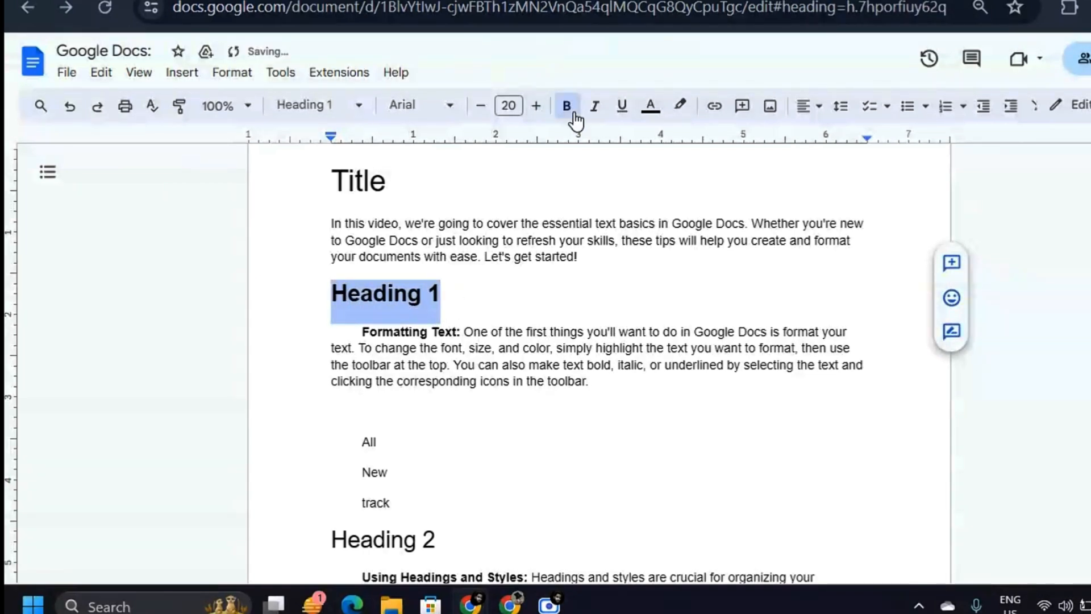
pyautogui.click(623, 109)
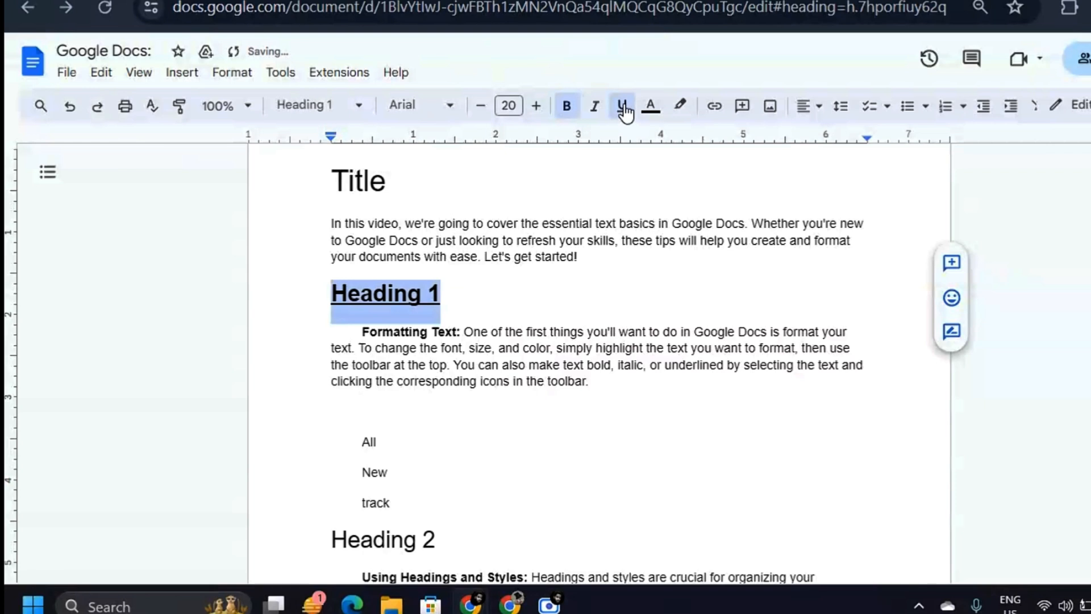
pyautogui.click(623, 108)
# Step: Update the Heading 1 style to match the bold "Heading 1" line and check the other headings
pyautogui.click(360, 106)
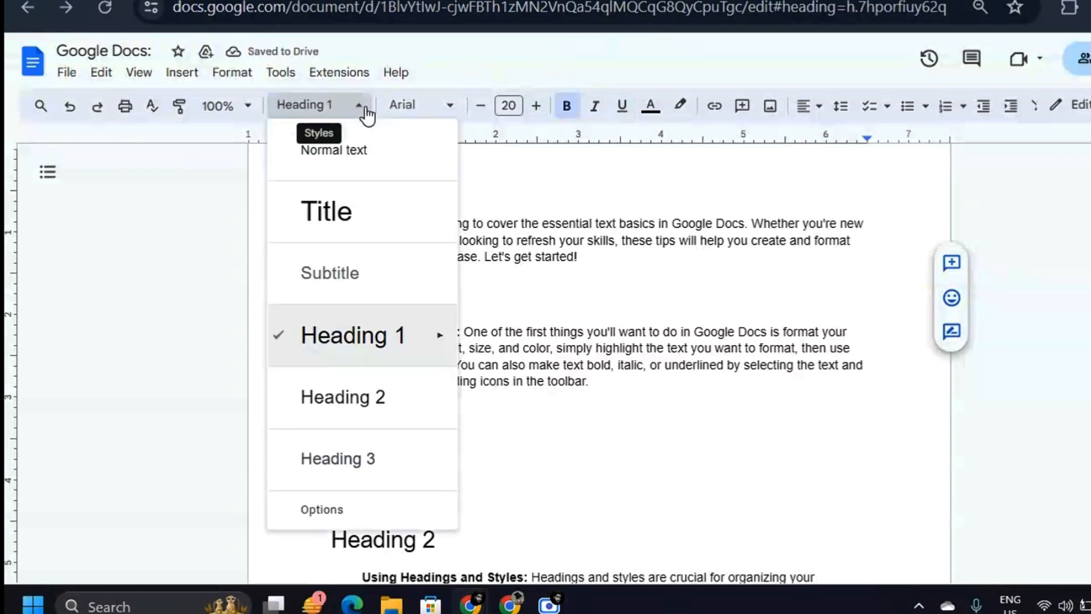
pyautogui.moveTo(382, 253)
pyautogui.moveTo(405, 333)
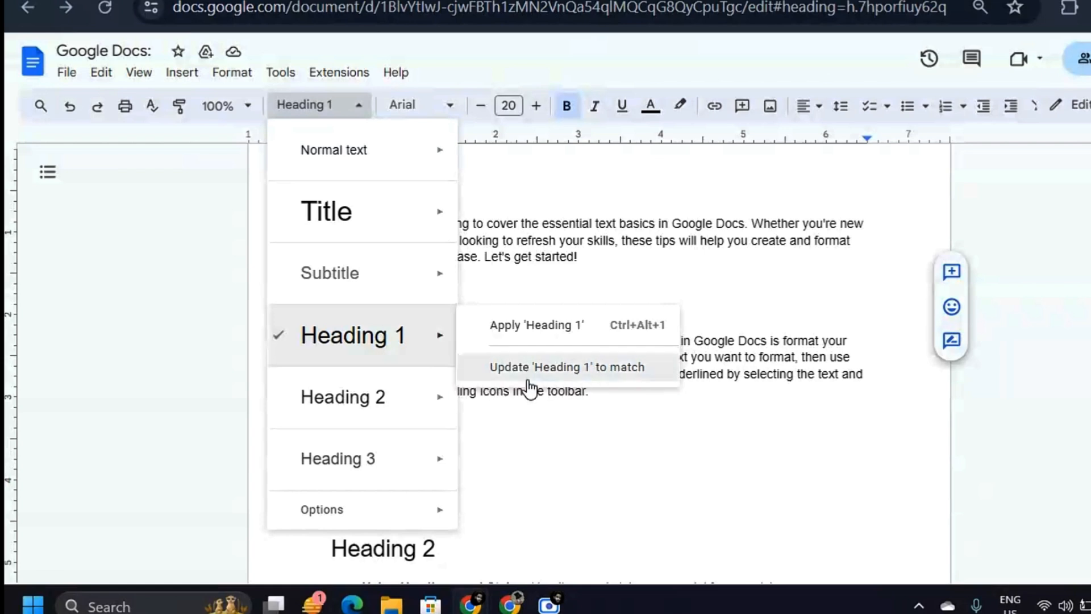
pyautogui.click(597, 375)
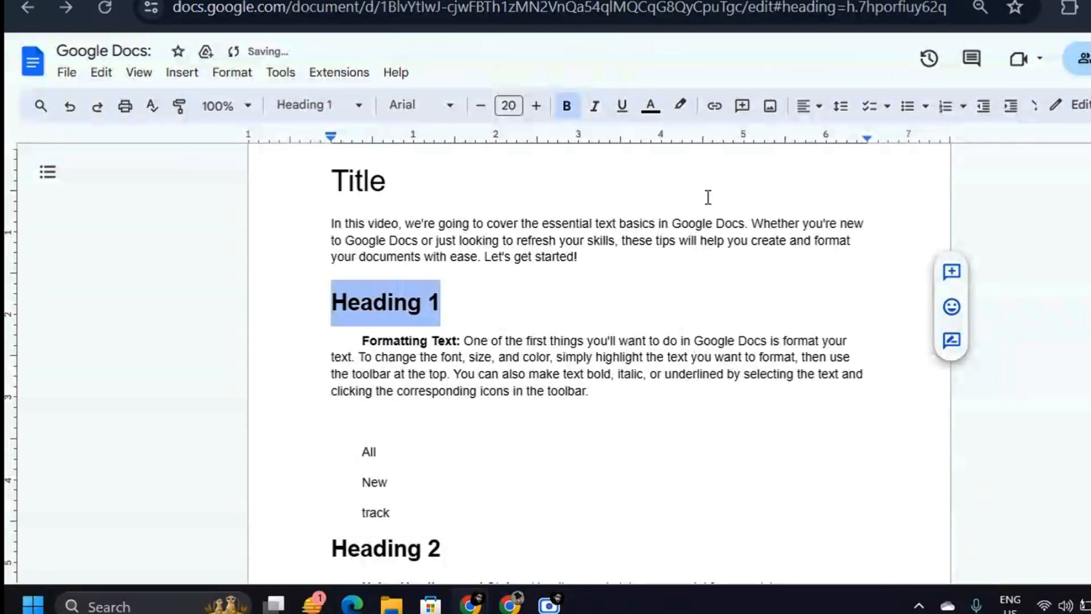
pyautogui.scroll(-6, 599, 363)
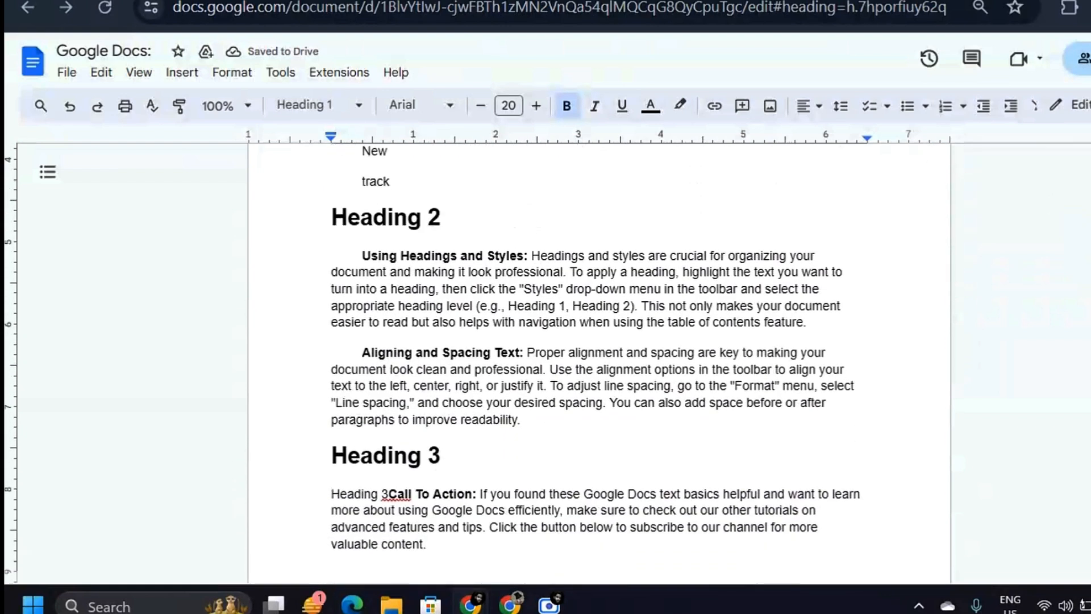
pyautogui.scroll(4, 599, 364)
pyautogui.scroll(3, 453, 388)
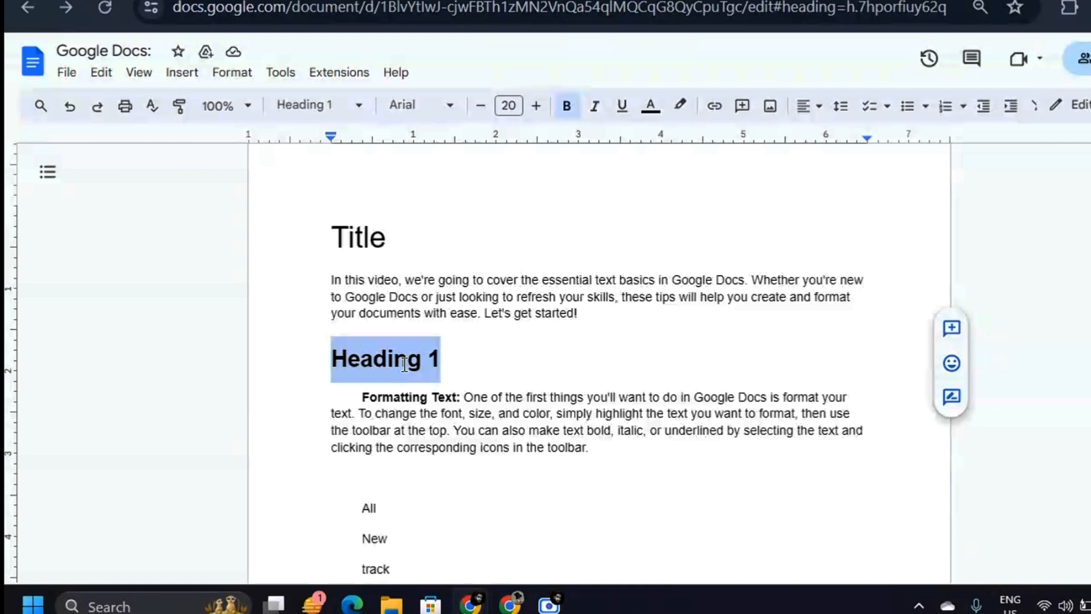
pyautogui.press('Right')
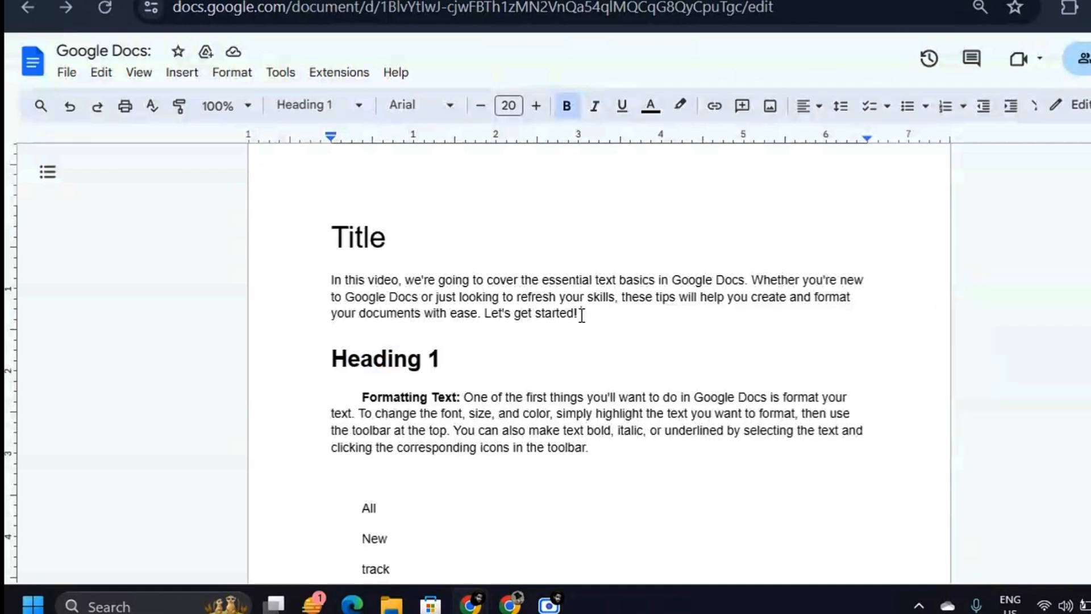
# Step: Set the closing words "et's get started!" of the introductory paragraph to 14 pt Comfortaa
pyautogui.moveTo(580, 316); pyautogui.dragTo(506, 312)
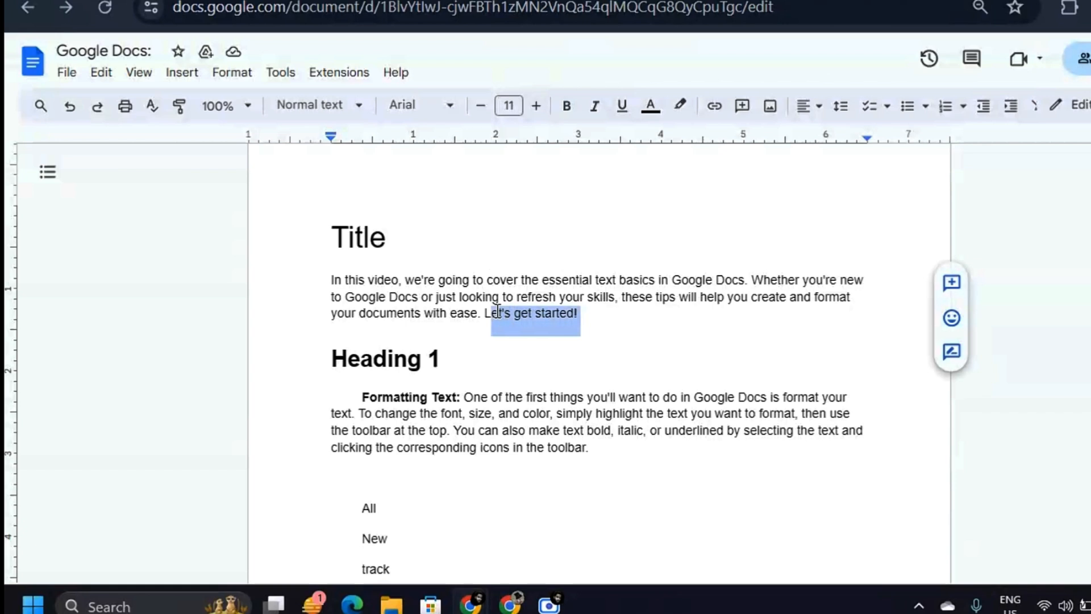
pyautogui.click(536, 106)
pyautogui.click(535, 105)
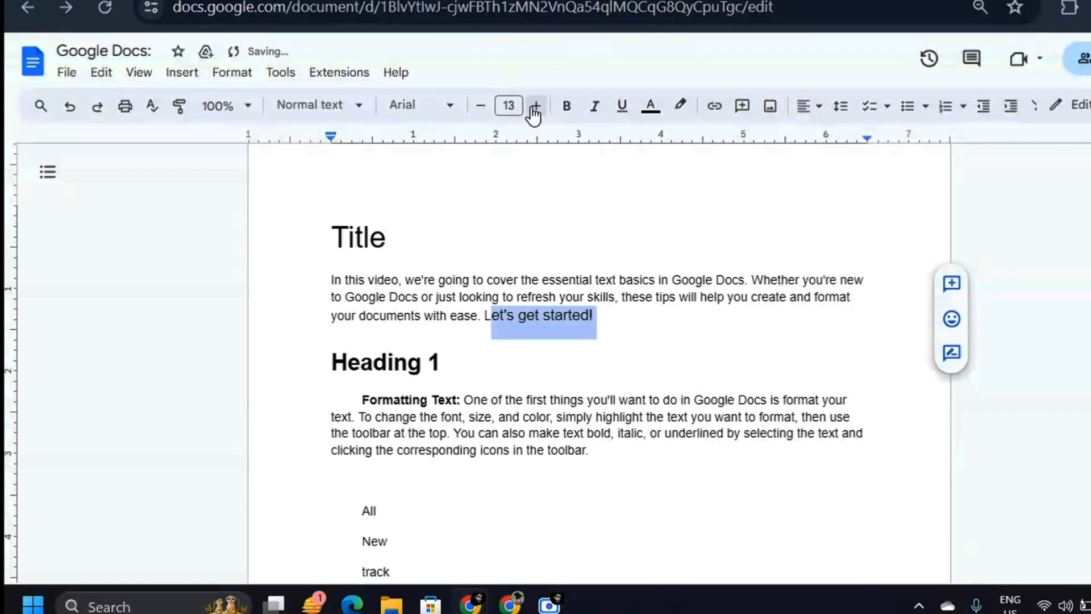
pyautogui.click(535, 106)
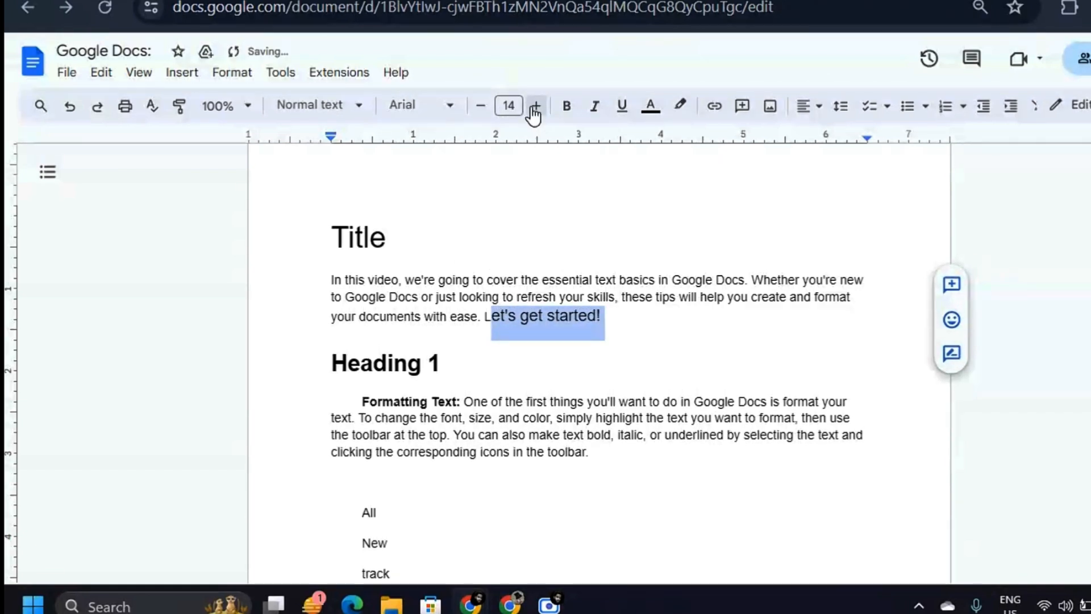
pyautogui.click(448, 115)
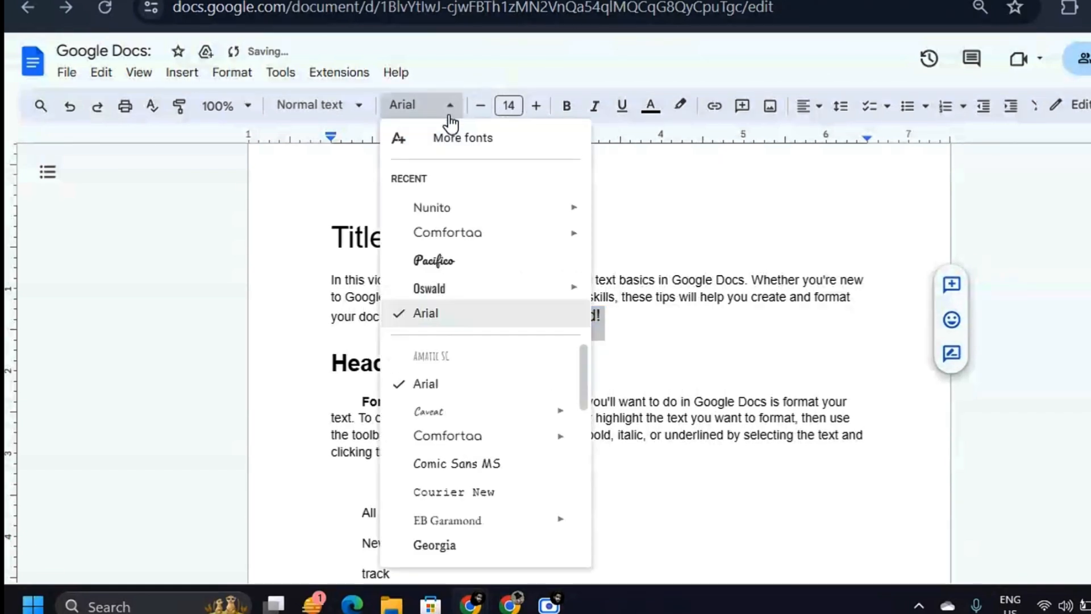
pyautogui.click(482, 233)
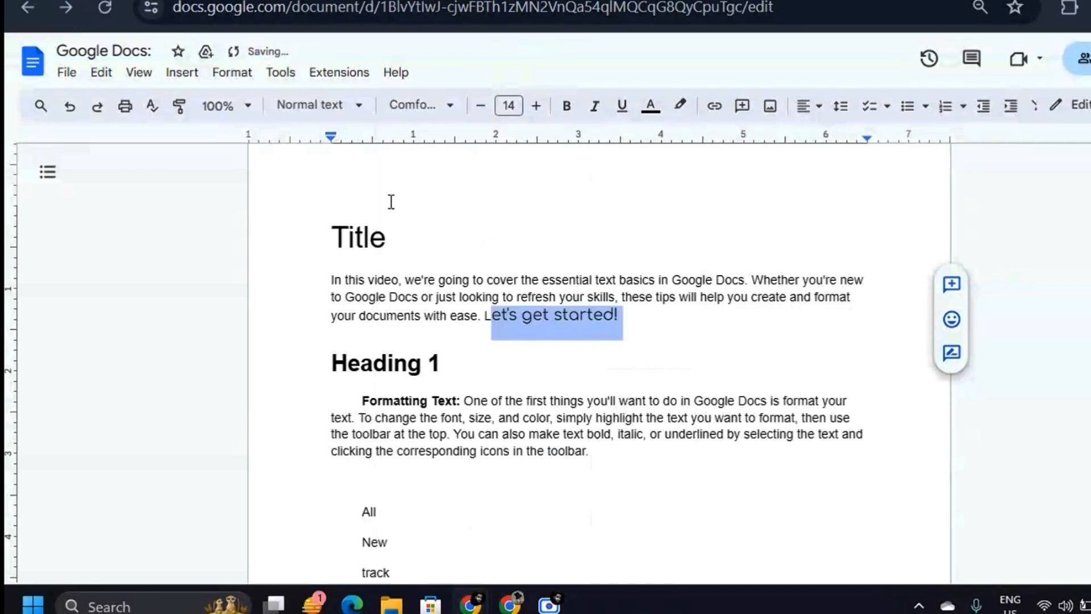
# Step: Update the Normal text style to match the selected 14 pt Comfortaa text and check the document
pyautogui.click(360, 107)
pyautogui.moveTo(368, 151)
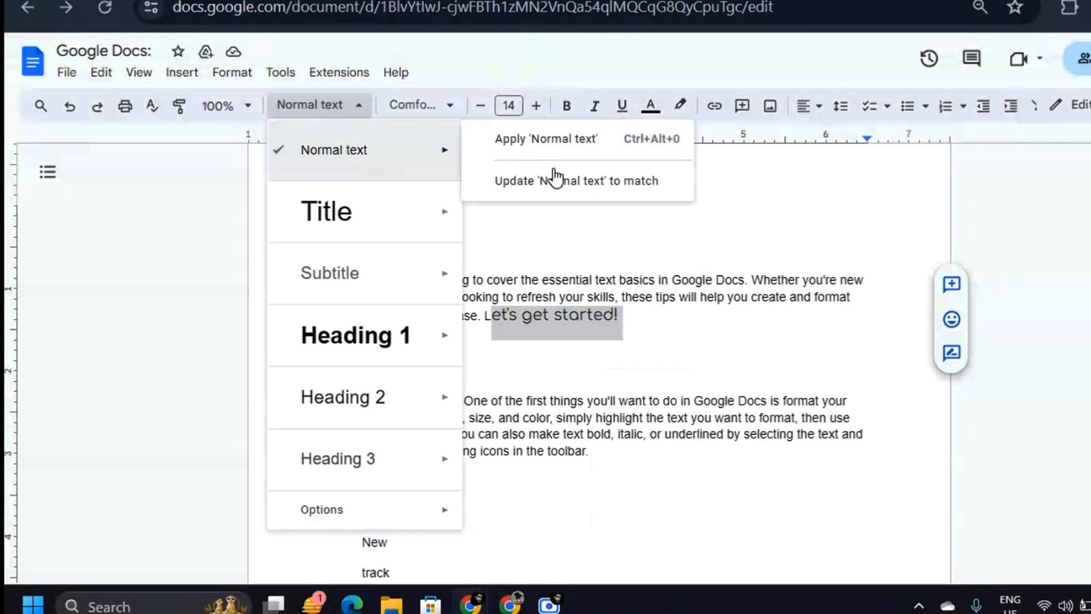
pyautogui.click(625, 179)
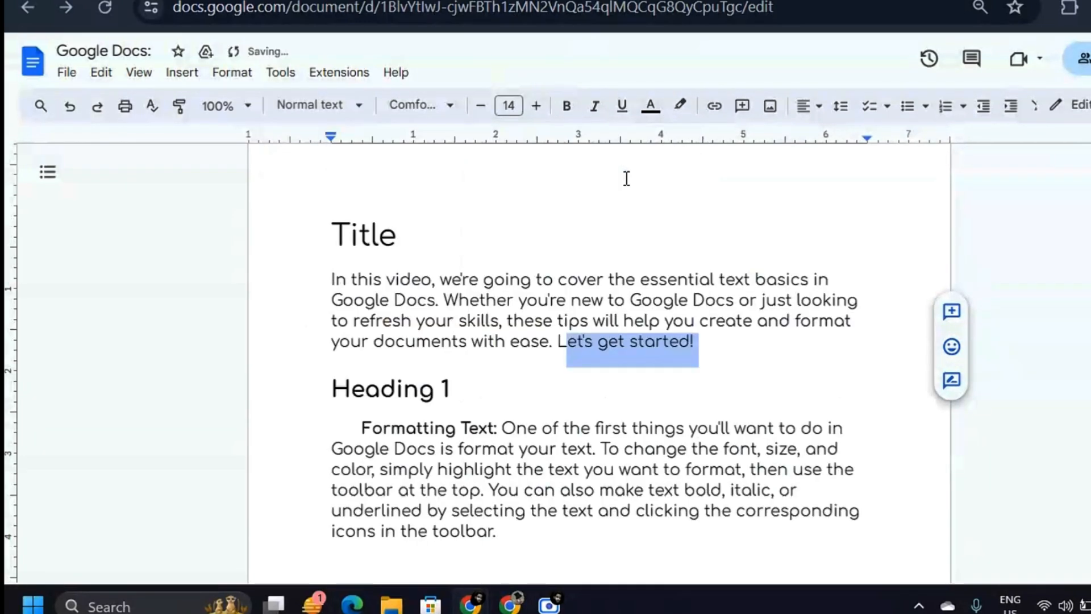
pyautogui.click(755, 372)
pyautogui.scroll(-2, 996, 268)
pyautogui.scroll(-7, 600, 364)
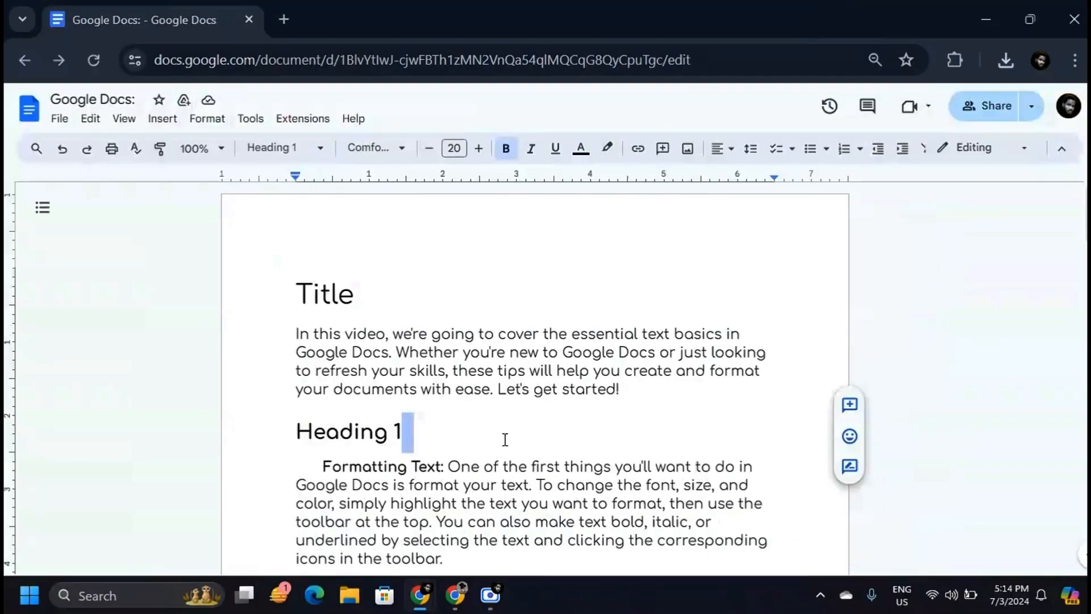
pyautogui.click(487, 438)
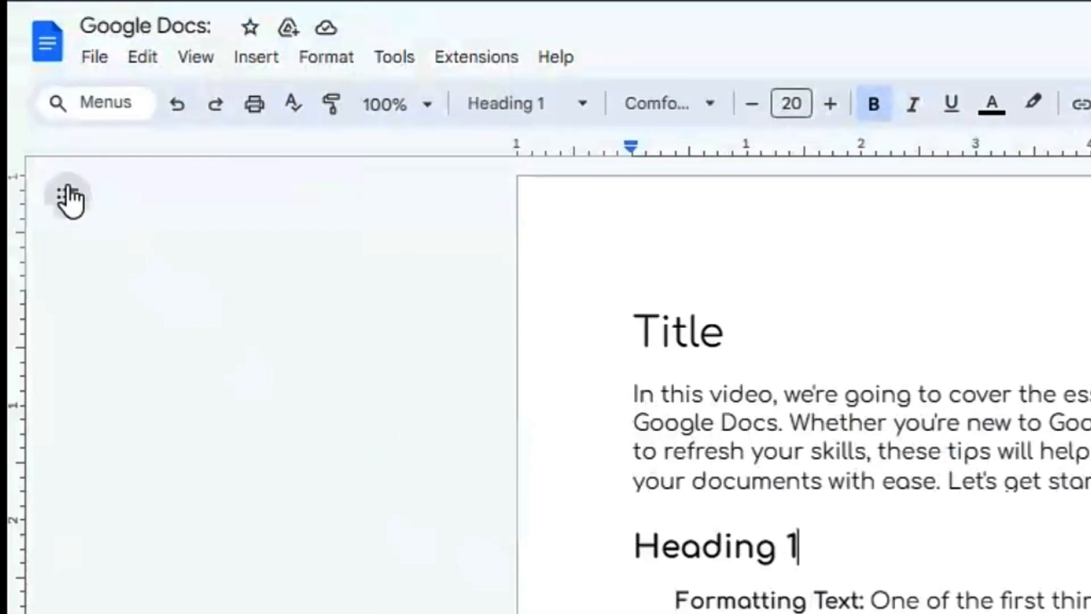
# Step: Review the headings in the document outline and turn off the Show outline option
pyautogui.click(68, 202)
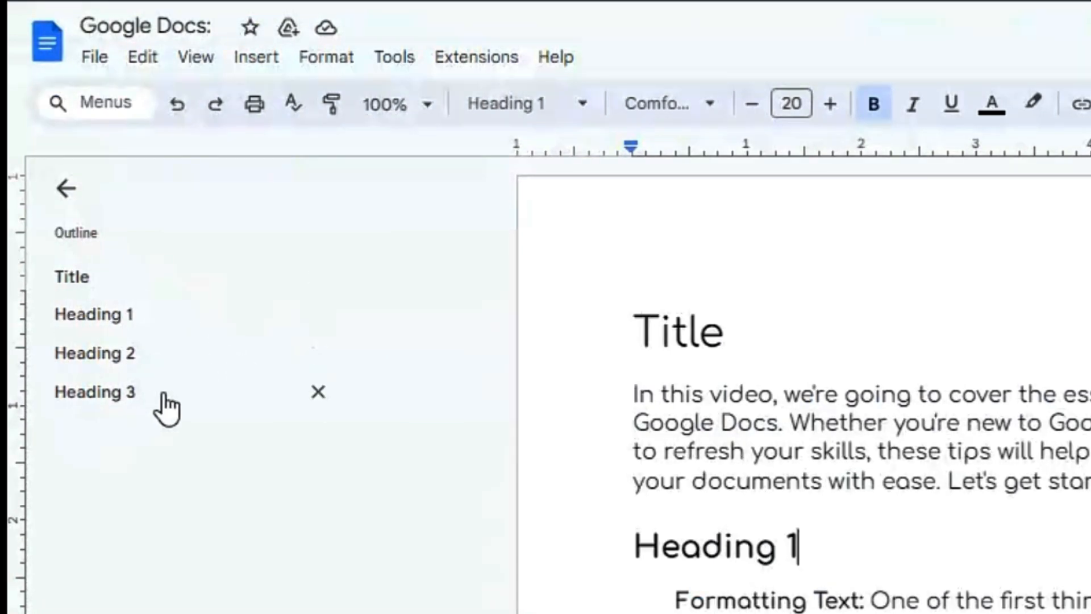
pyautogui.scroll(-6, 961, 489)
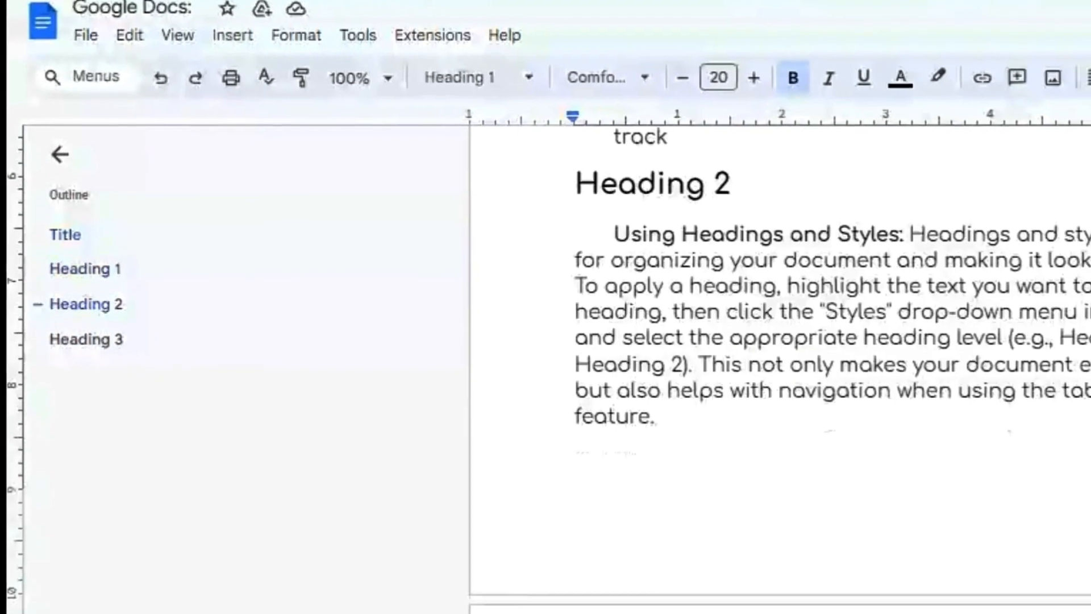
pyautogui.scroll(5, 960, 489)
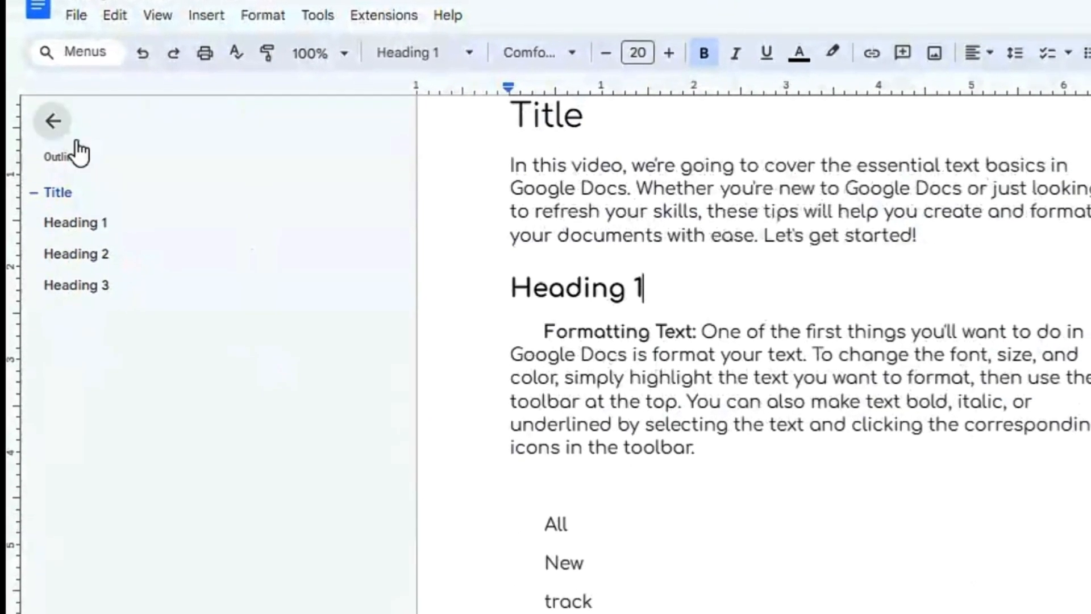
pyautogui.click(51, 115)
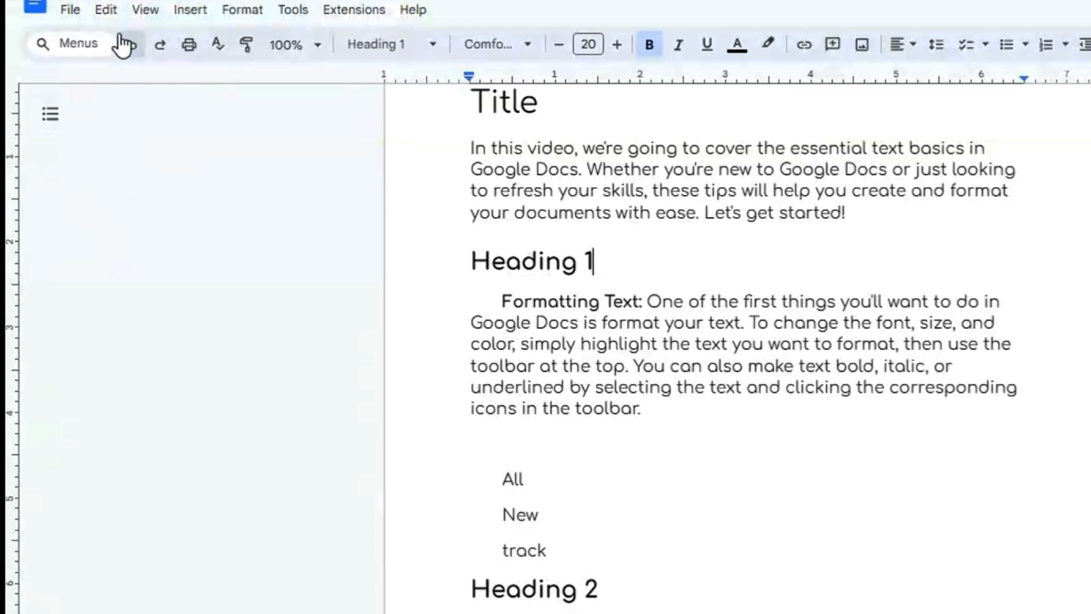
pyautogui.click(143, 10)
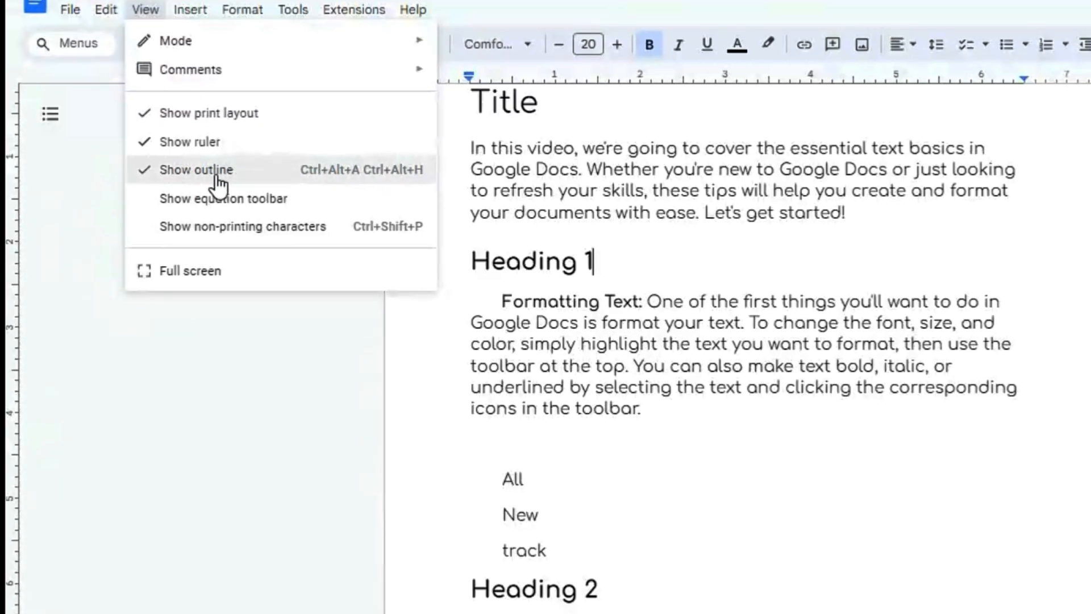
pyautogui.click(149, 175)
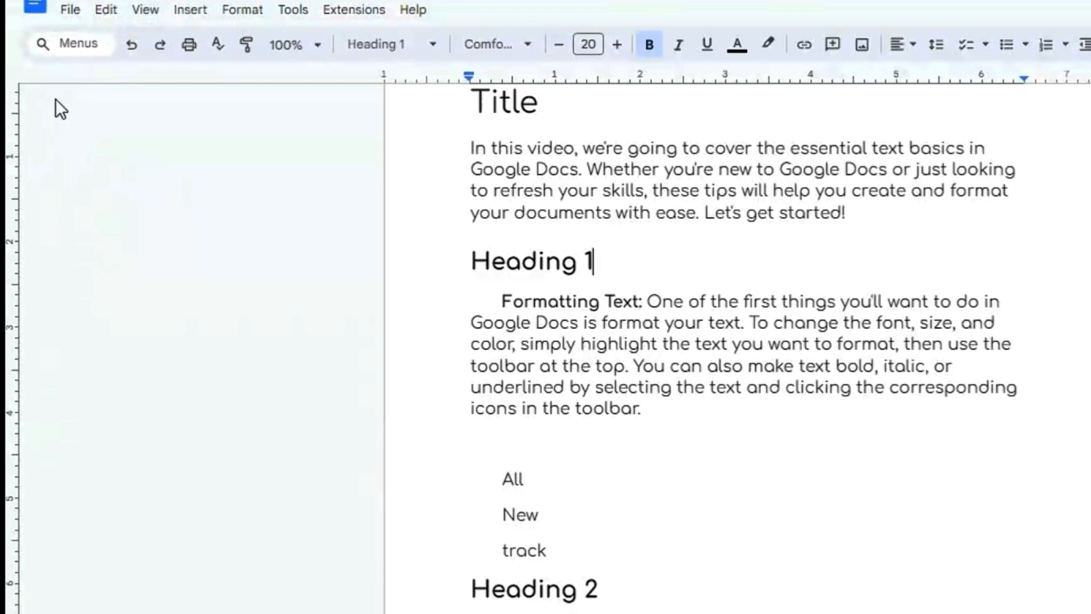
# Step: Show the document outline and use it to jump between the Title, Heading 1, Heading 2 and Heading 3 sections
pyautogui.click(148, 12)
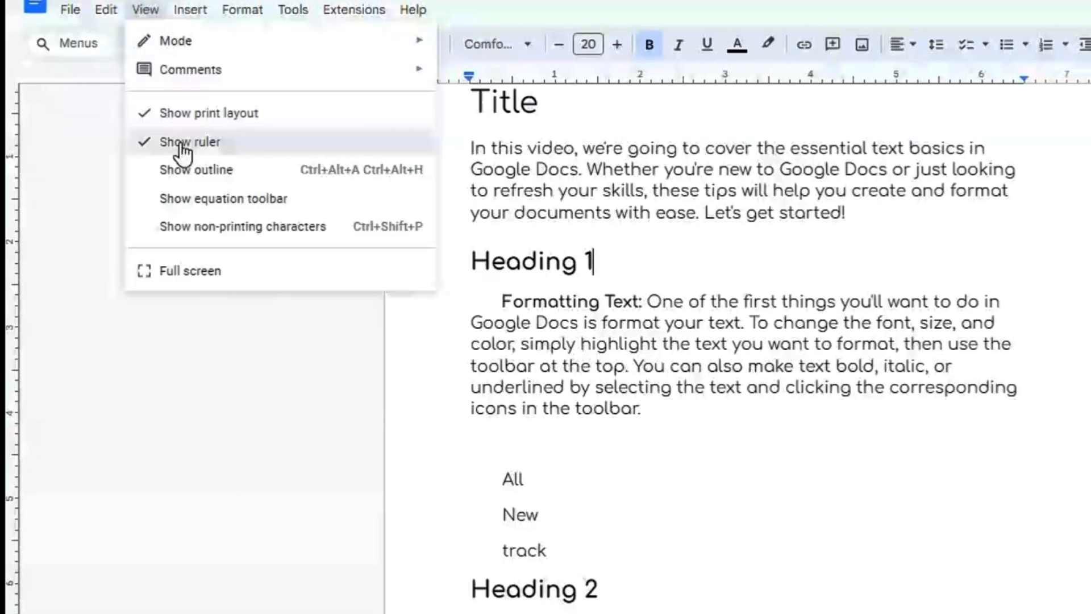
pyautogui.click(169, 170)
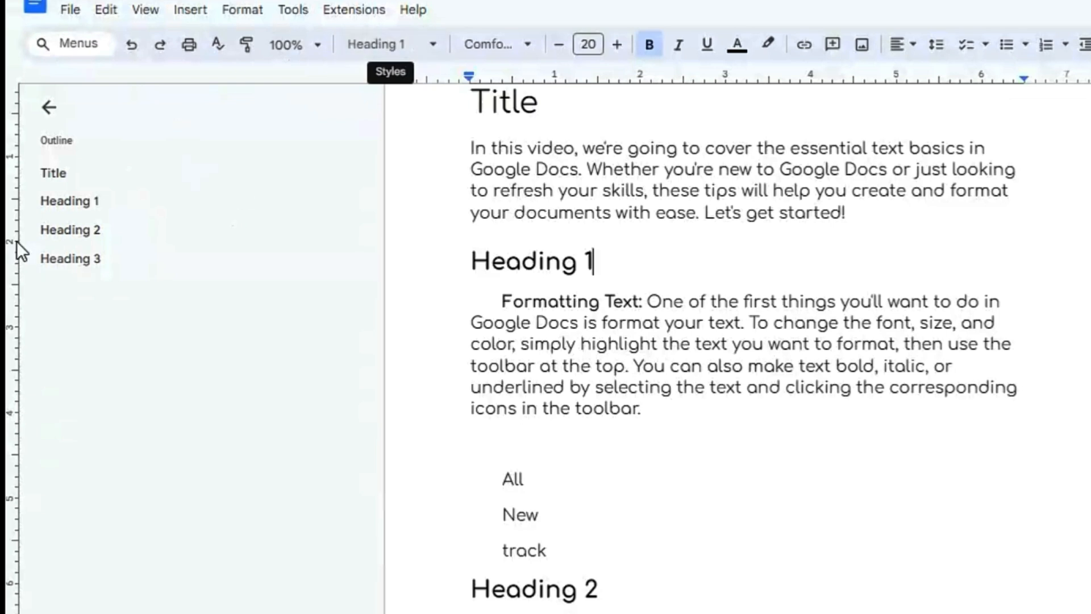
pyautogui.click(78, 234)
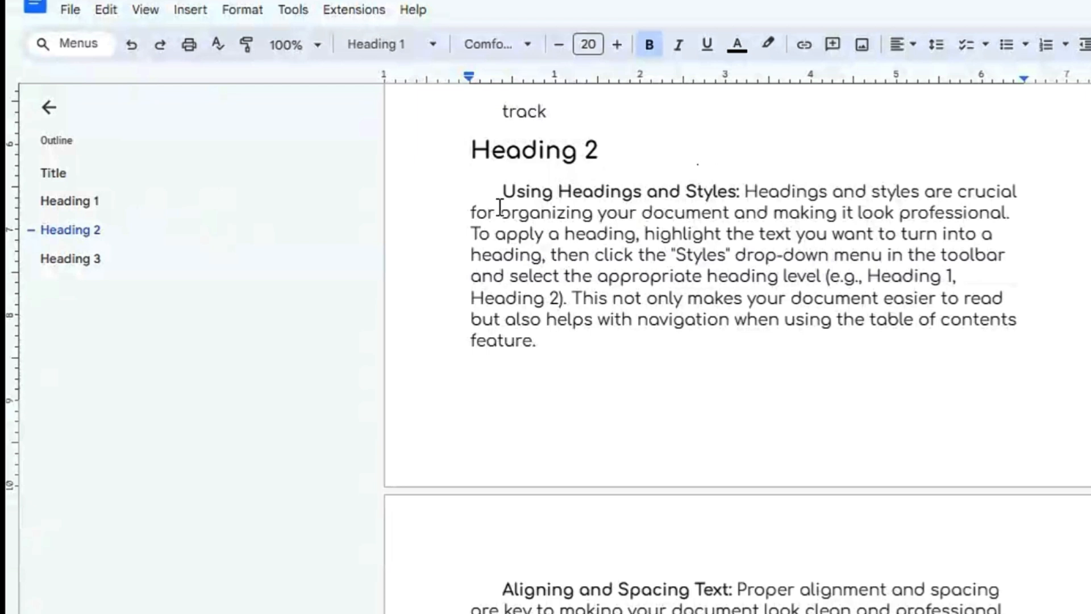
pyautogui.click(73, 260)
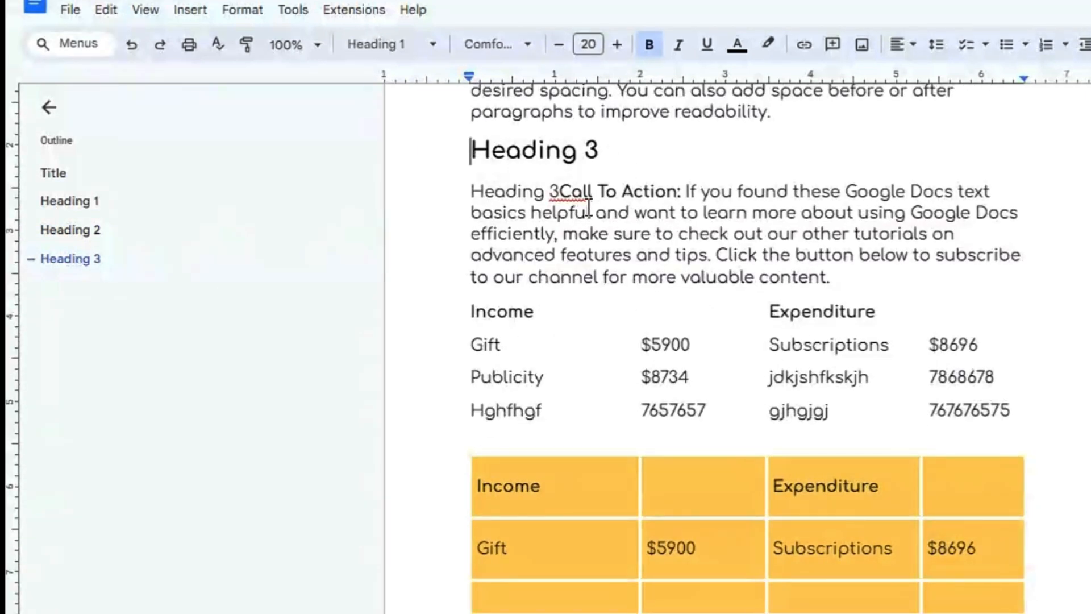
pyautogui.click(67, 204)
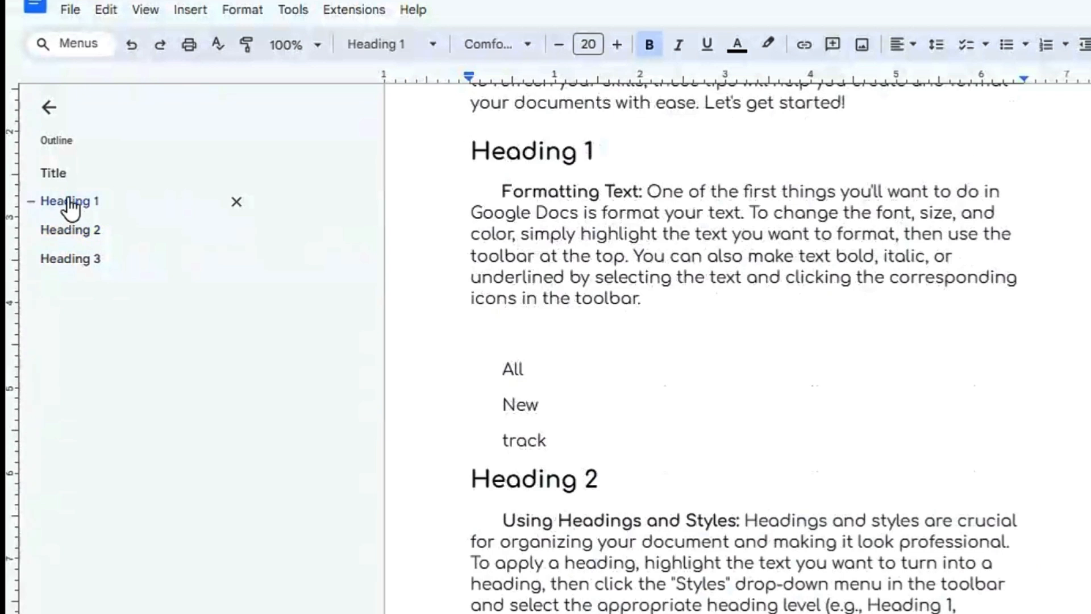
pyautogui.click(60, 177)
pyautogui.click(81, 209)
pyautogui.click(85, 230)
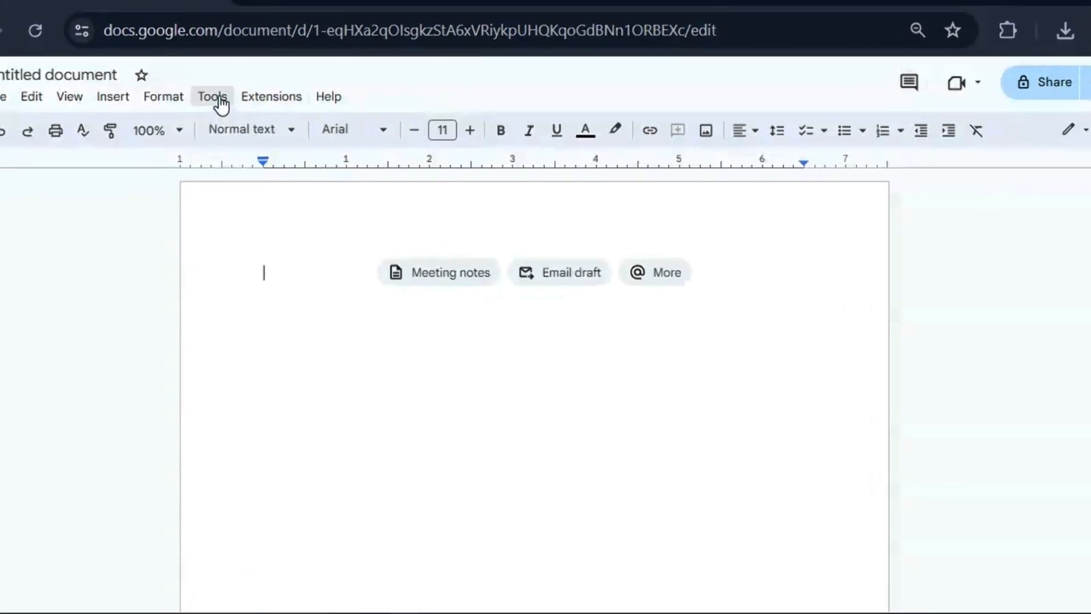
# Step: Dictate three paragraphs into the blank document with voice typing, allowing microphone access, and stop the dictation
pyautogui.click(219, 101)
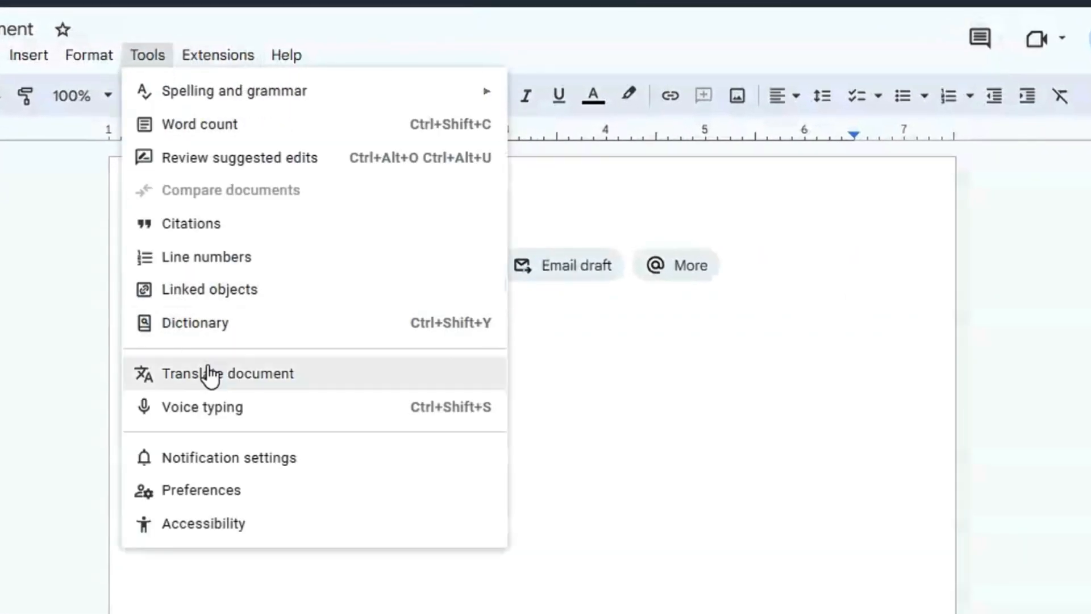
pyautogui.click(235, 409)
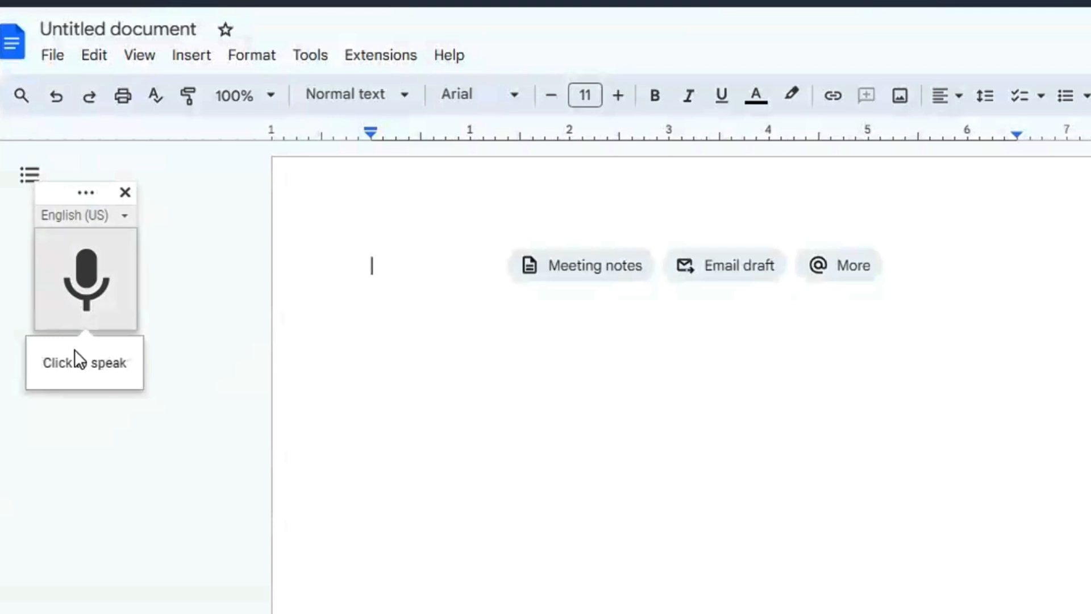
pyautogui.click(88, 281)
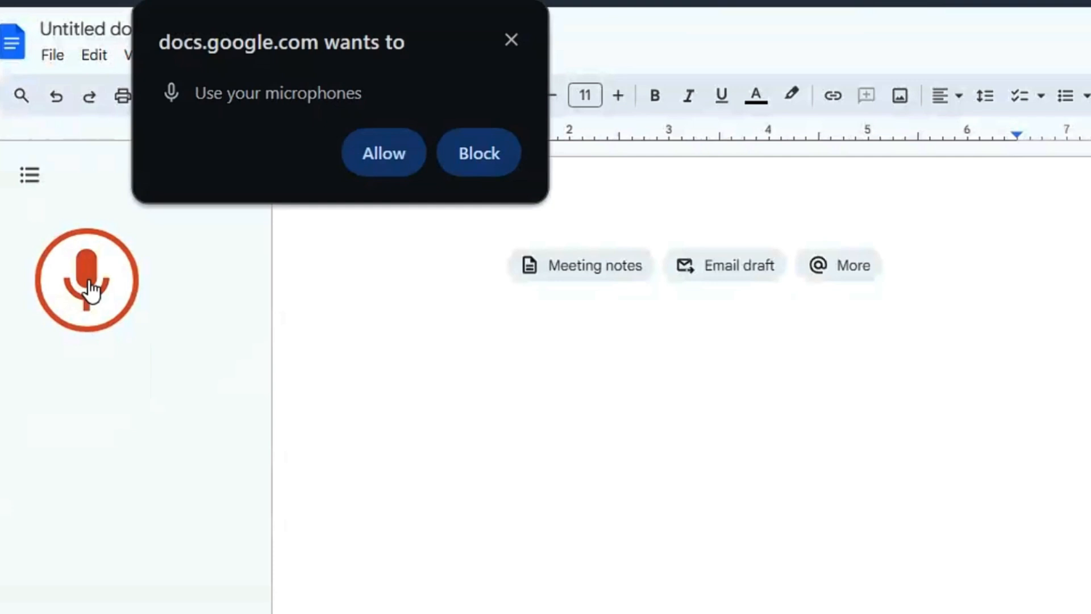
pyautogui.click(388, 159)
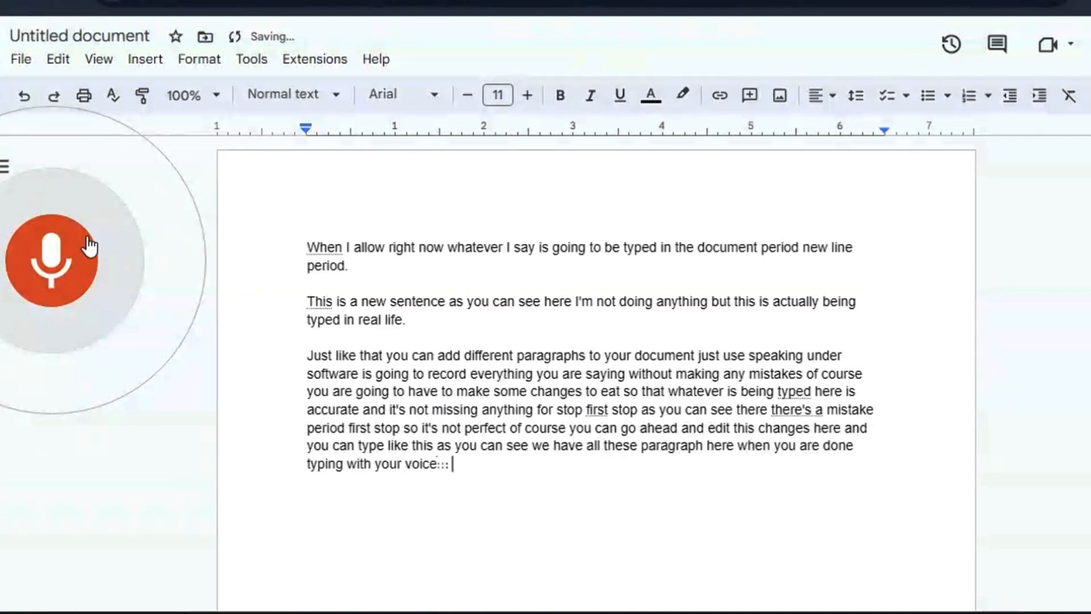
pyautogui.click(74, 265)
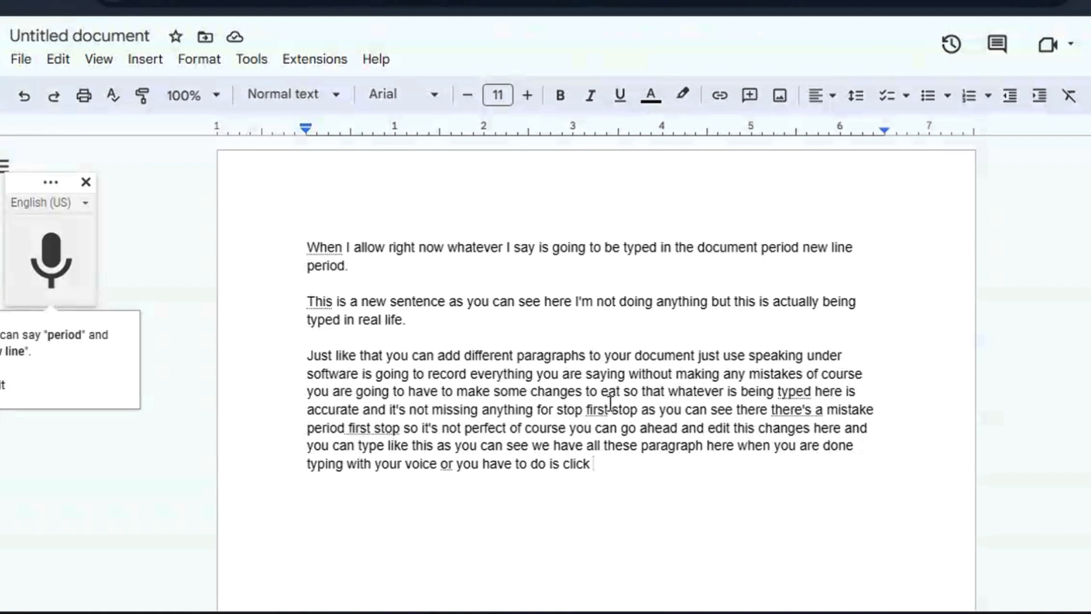
# Step: Delete "for stop first stop" from the third paragraph, end the sentence with a period and start a new paragraph at "As you can see"
pyautogui.moveTo(639, 412); pyautogui.dragTo(557, 409)
pyautogui.press('BackSpace')
pyautogui.press('BackSpace')
pyautogui.press('BackSpace')
pyautogui.press('BackSpace')
pyautogui.press('BackSpace')
pyautogui.press('BackSpace')
pyautogui.write('.')
pyautogui.press('Return')
pyautogui.press('Return')
pyautogui.press('Delete')
pyautogui.press('Delete')
pyautogui.write('A')
pyautogui.rightClick(682, 351)
pyautogui.click(578, 370)
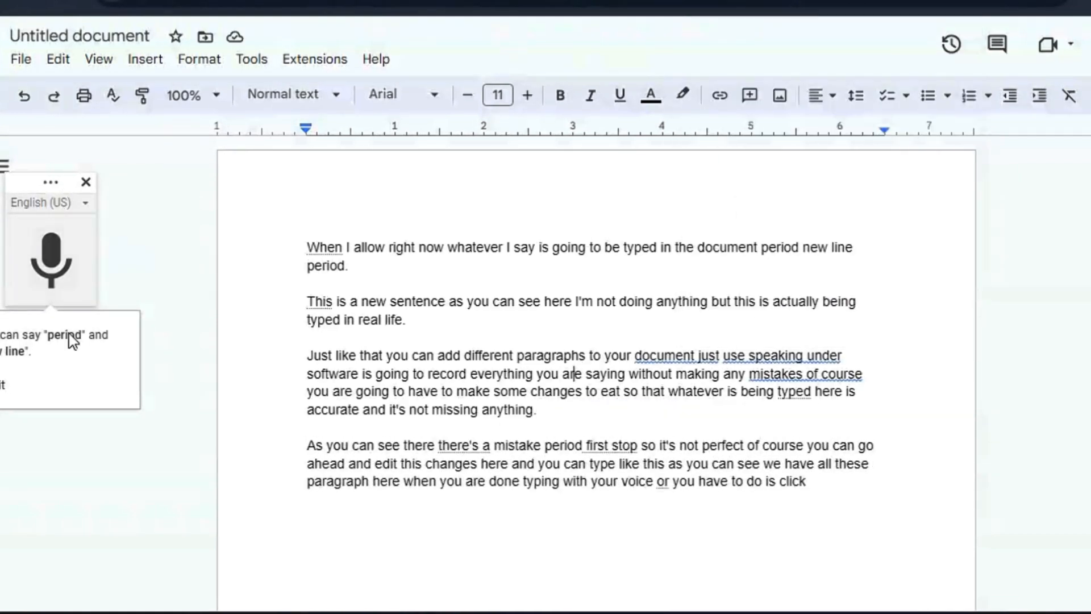
# Step: Close the voice typing tool and bring it back
pyautogui.click(86, 182)
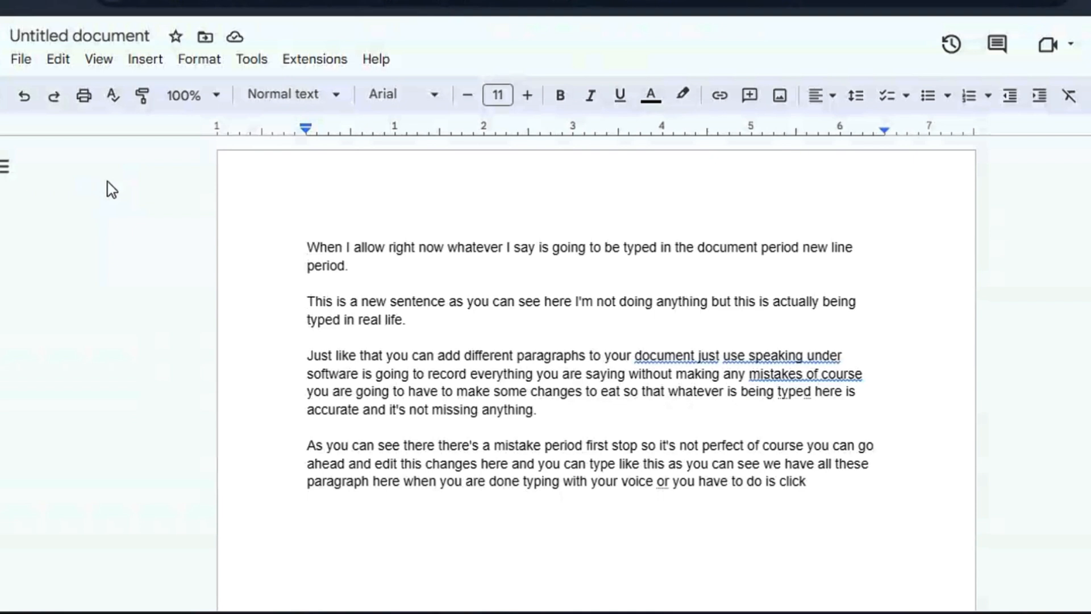
pyautogui.click(255, 61)
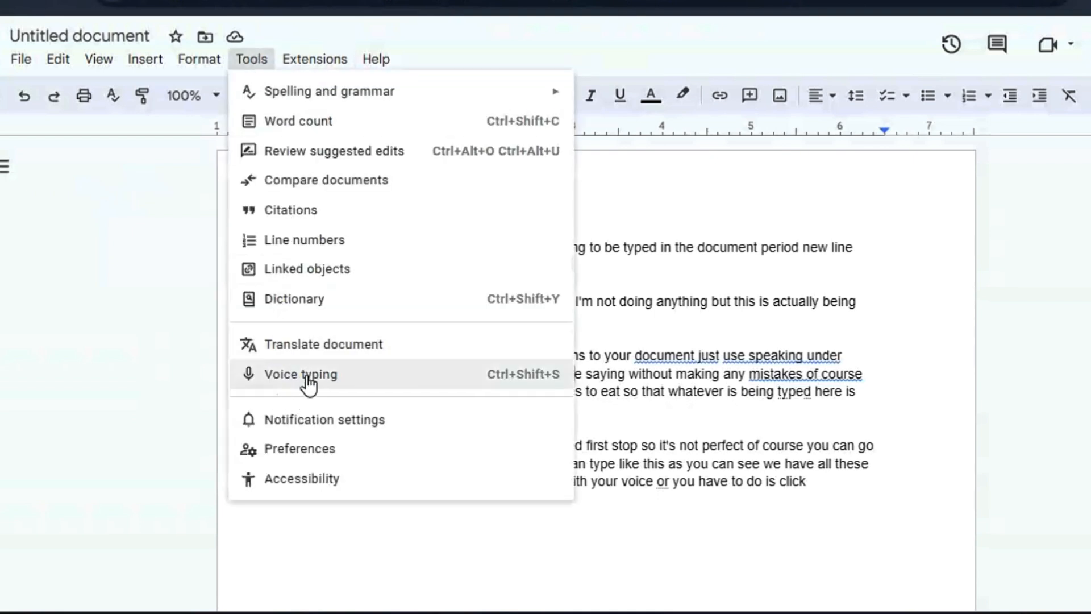
pyautogui.click(515, 575)
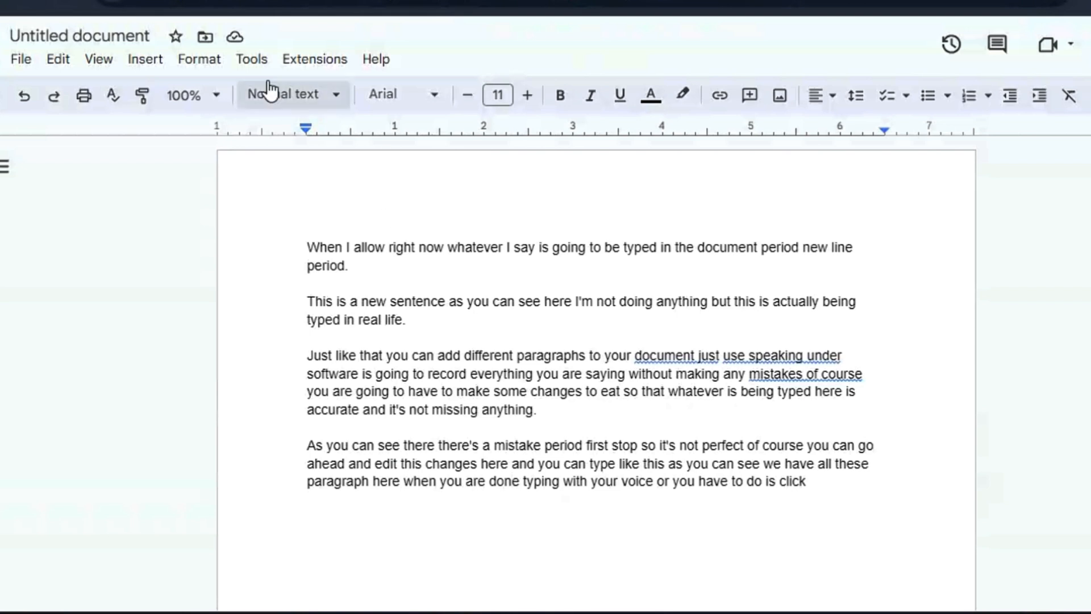
pyautogui.click(252, 61)
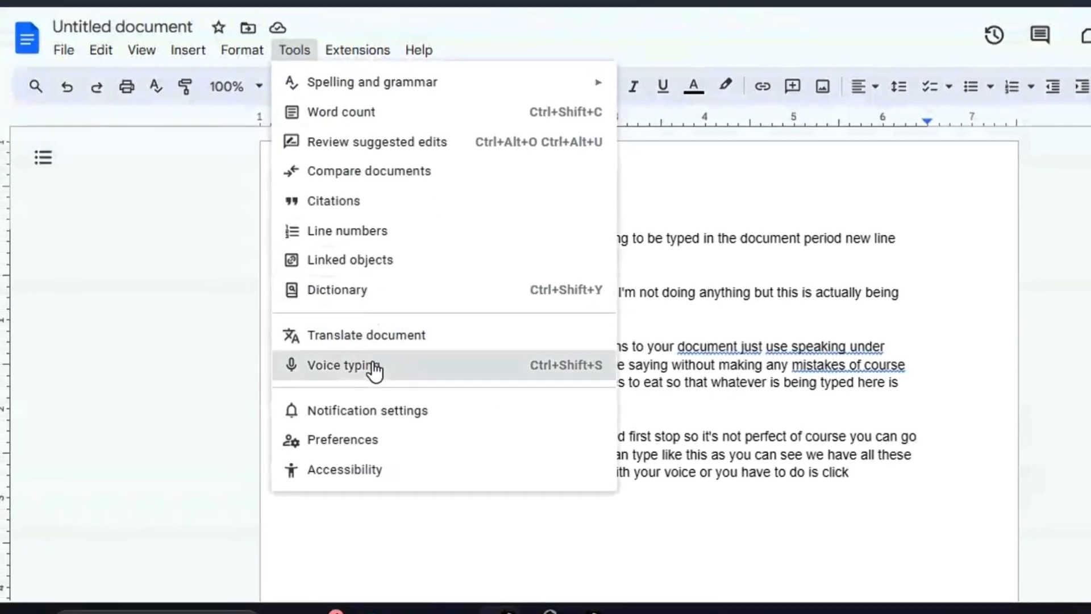
pyautogui.click(325, 380)
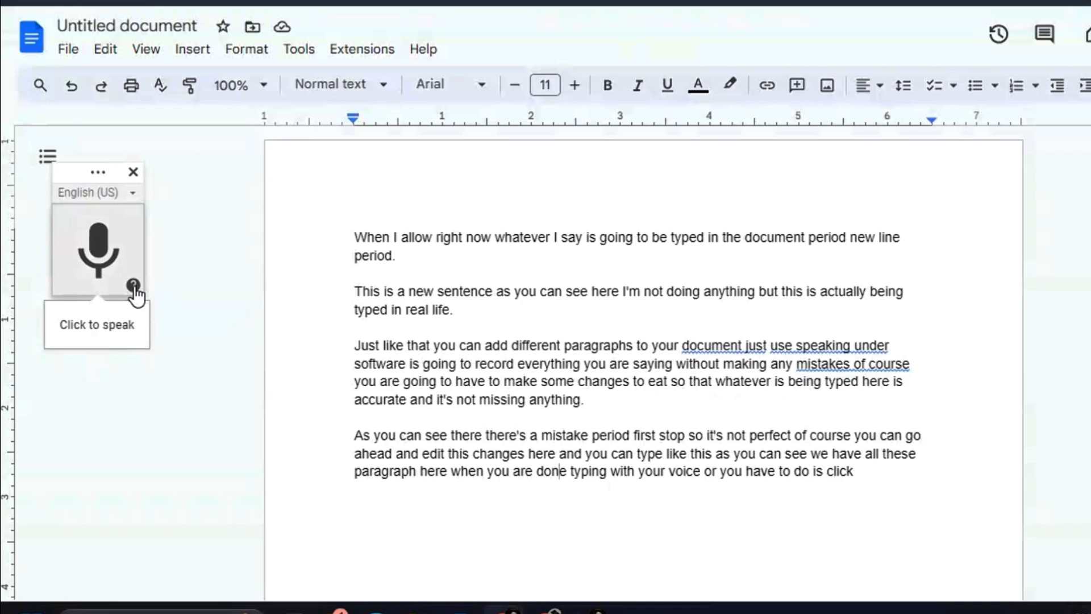
# Step: Open the voice typing help and browse to the text formatting voice commands
pyautogui.click(0, 296)
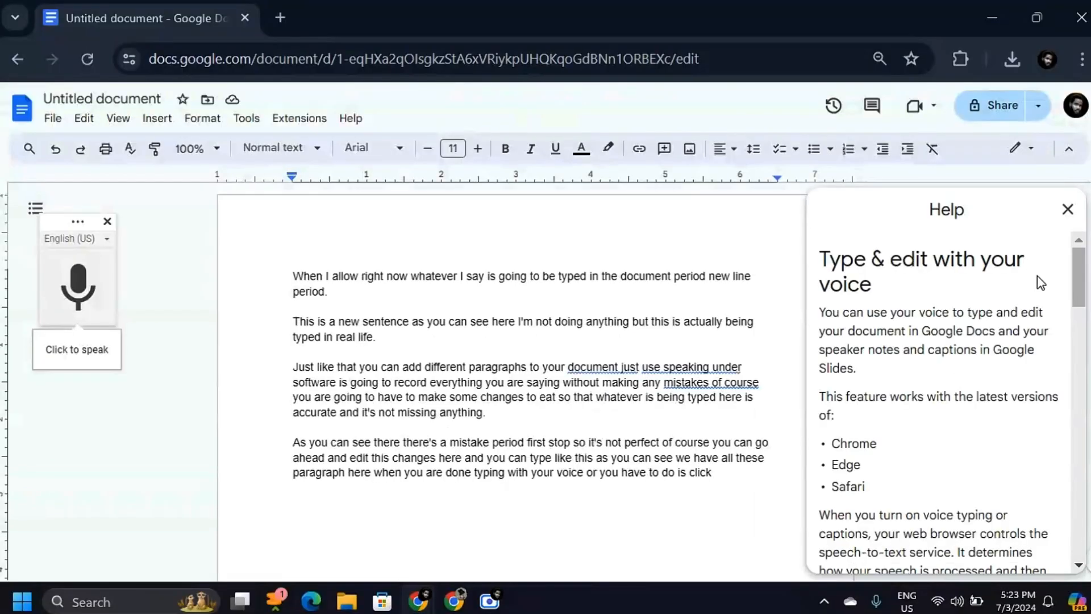
pyautogui.scroll(-1, 1085, 245)
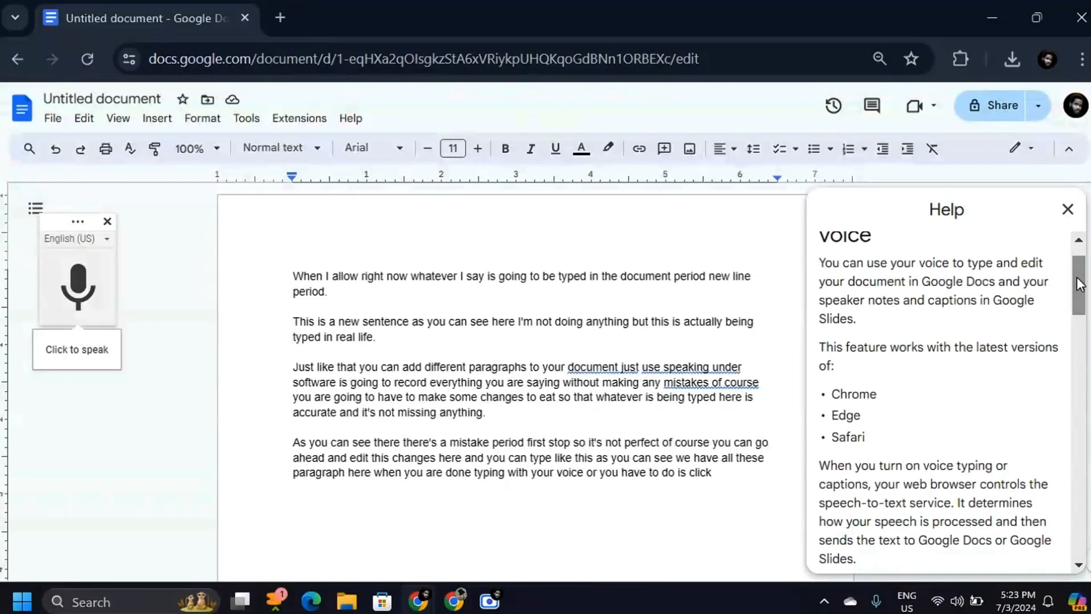
pyautogui.moveTo(1079, 284); pyautogui.dragTo(1077, 385)
pyautogui.click(1044, 333)
pyautogui.moveTo(1081, 329); pyautogui.dragTo(1055, 489)
pyautogui.click(1048, 414)
pyautogui.moveTo(1079, 401); pyautogui.dragTo(1078, 413)
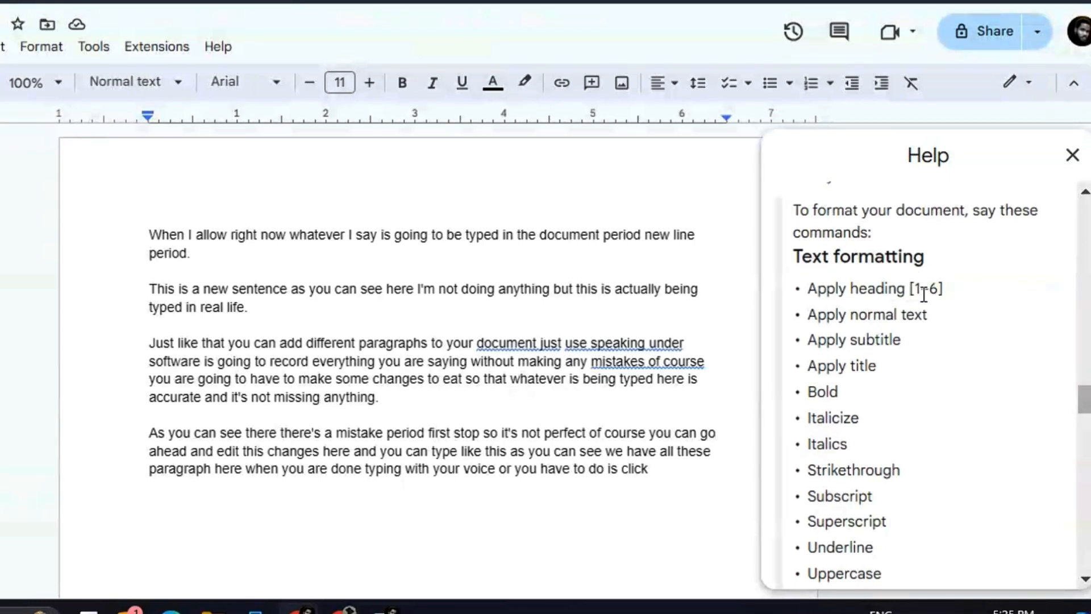
# Step: Dictate a new paragraph below the last one, trying spoken commands such as apply heading and apply subtitle, and stop the dictation
pyautogui.moveTo(649, 434); pyautogui.dragTo(672, 455)
pyautogui.click(658, 481)
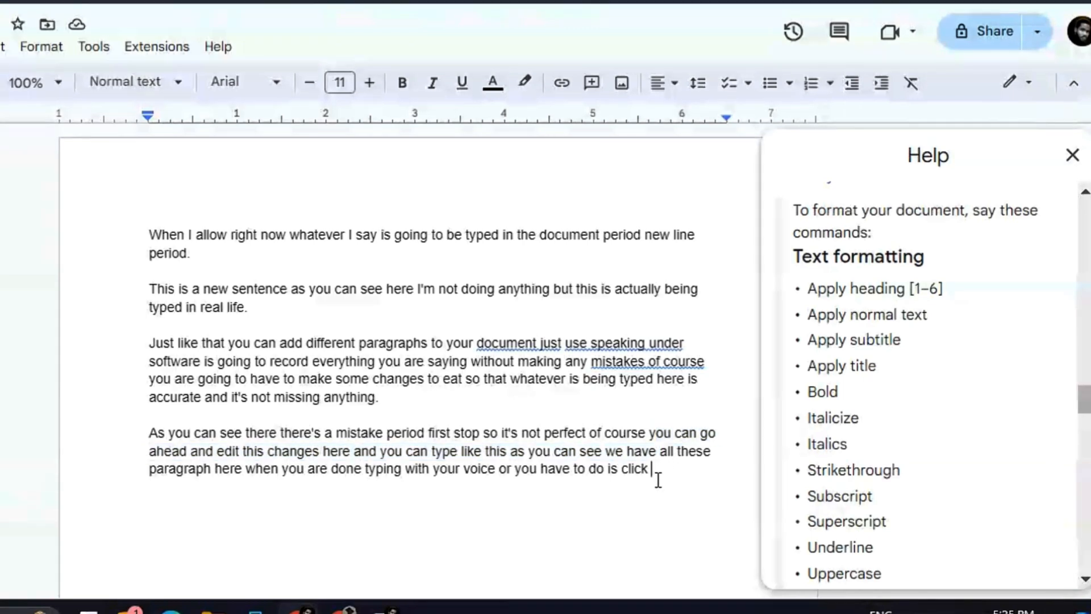
pyautogui.press('Return')
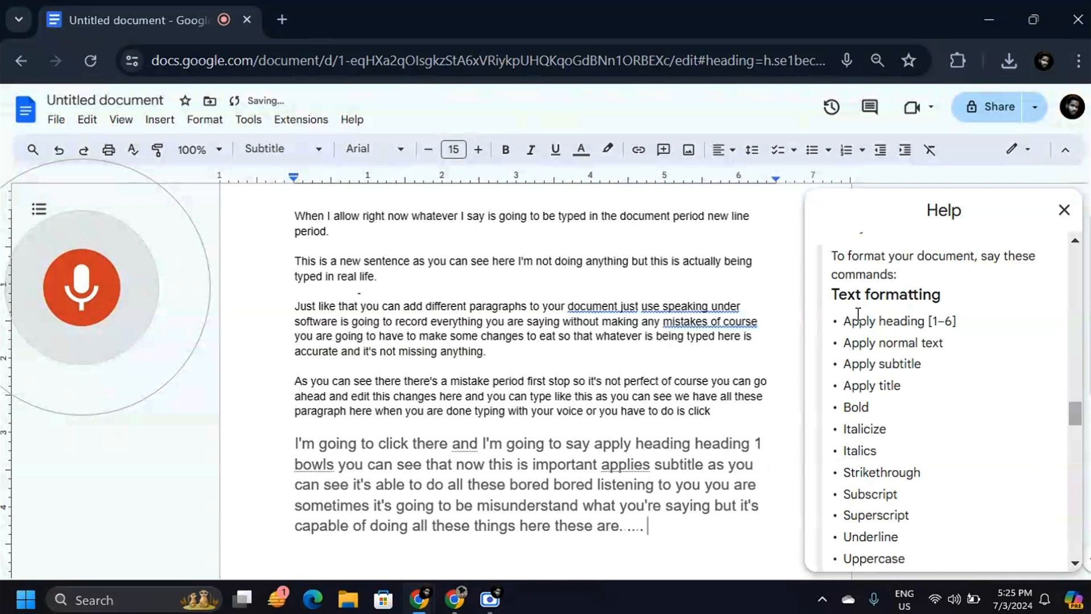
pyautogui.moveTo(1074, 415); pyautogui.dragTo(1073, 430)
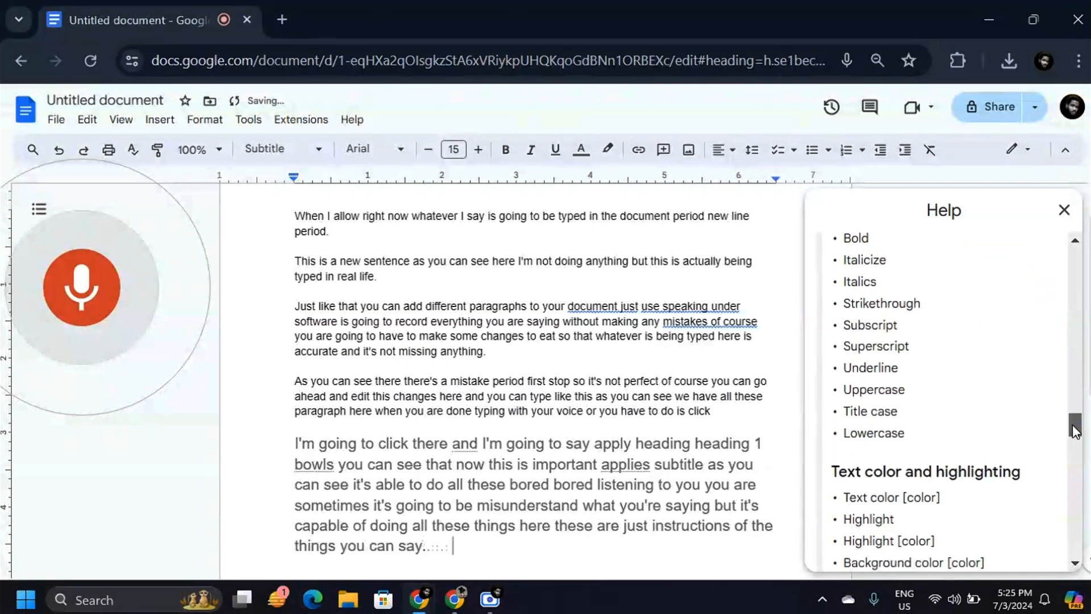
pyautogui.moveTo(1073, 425); pyautogui.dragTo(1072, 423)
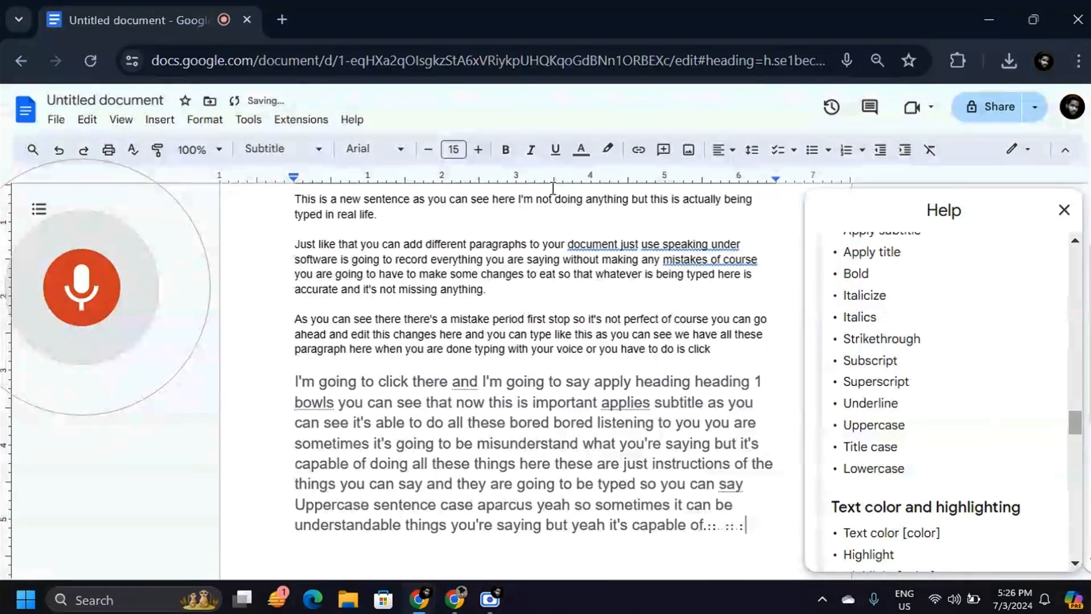
pyautogui.click(99, 287)
# Step: Close the voice typing help, reopen it briefly and dismiss it
pyautogui.moveTo(1074, 425); pyautogui.dragTo(1077, 243)
pyautogui.click(1064, 210)
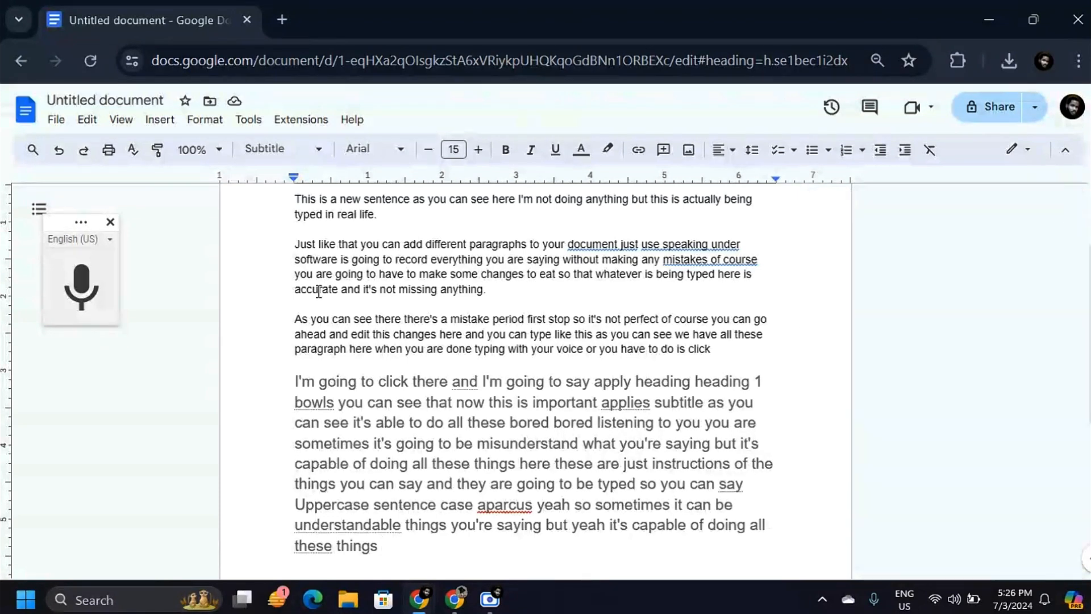
pyautogui.click(111, 319)
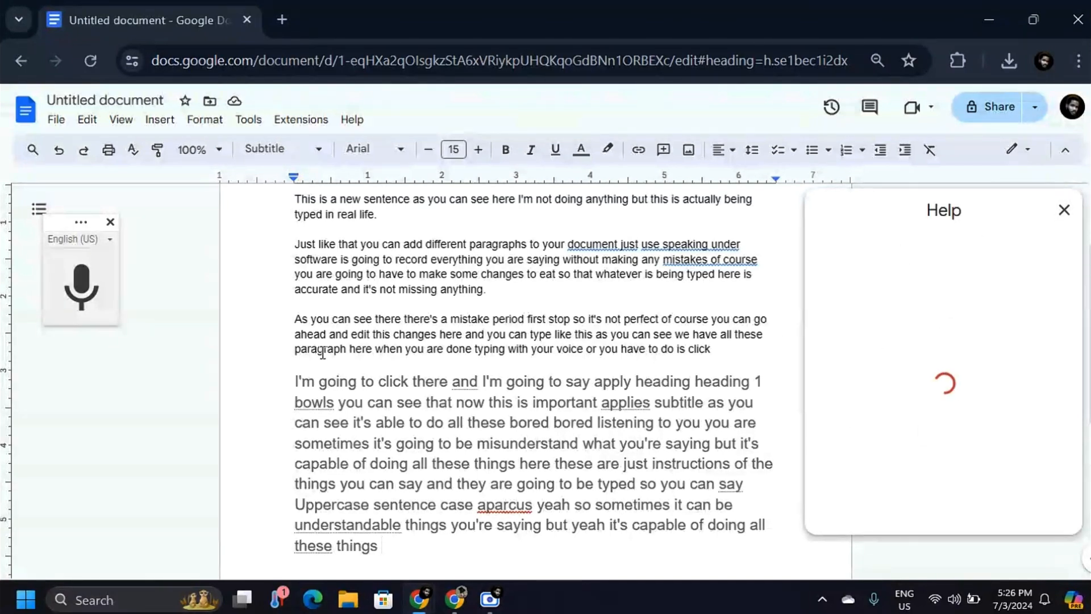
pyautogui.click(1064, 210)
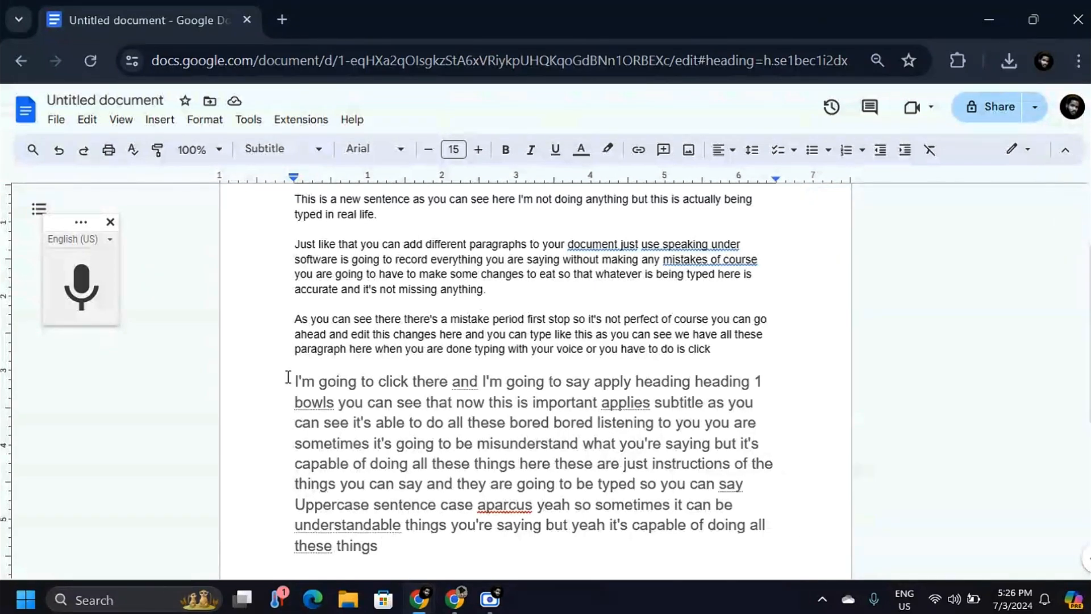
# Step: Apply the Normal text style to the last dictated paragraph and make it bold
pyautogui.moveTo(291, 382); pyautogui.dragTo(381, 565)
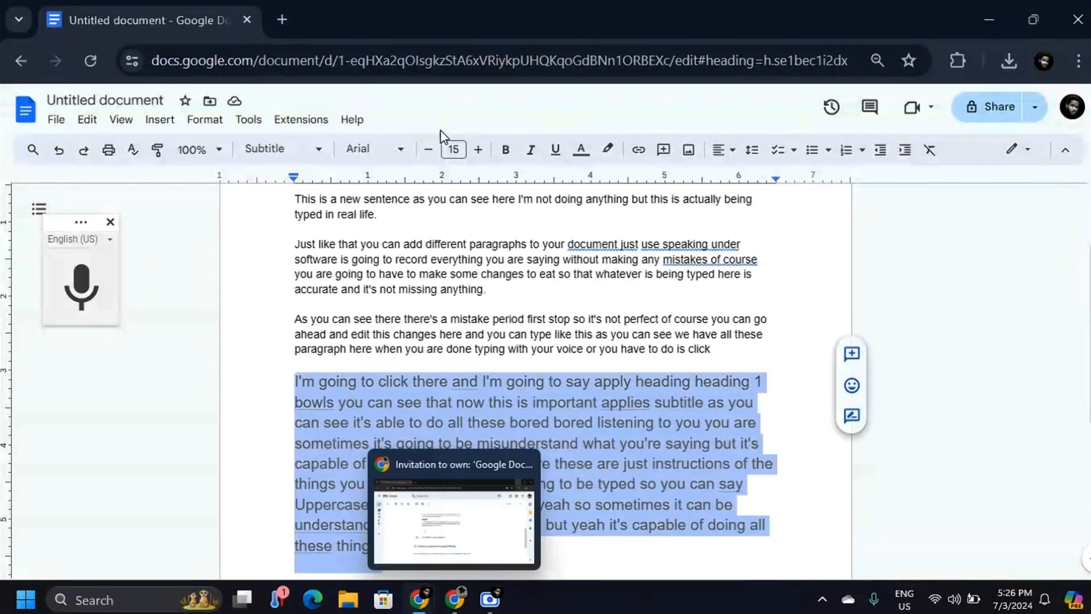
pyautogui.click(506, 151)
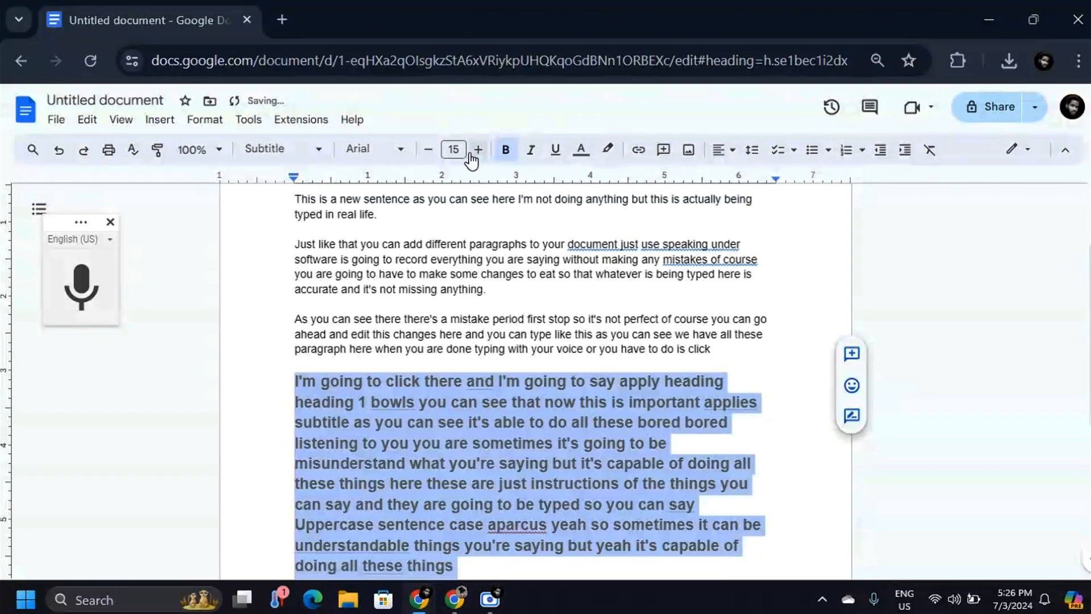
pyautogui.click(316, 150)
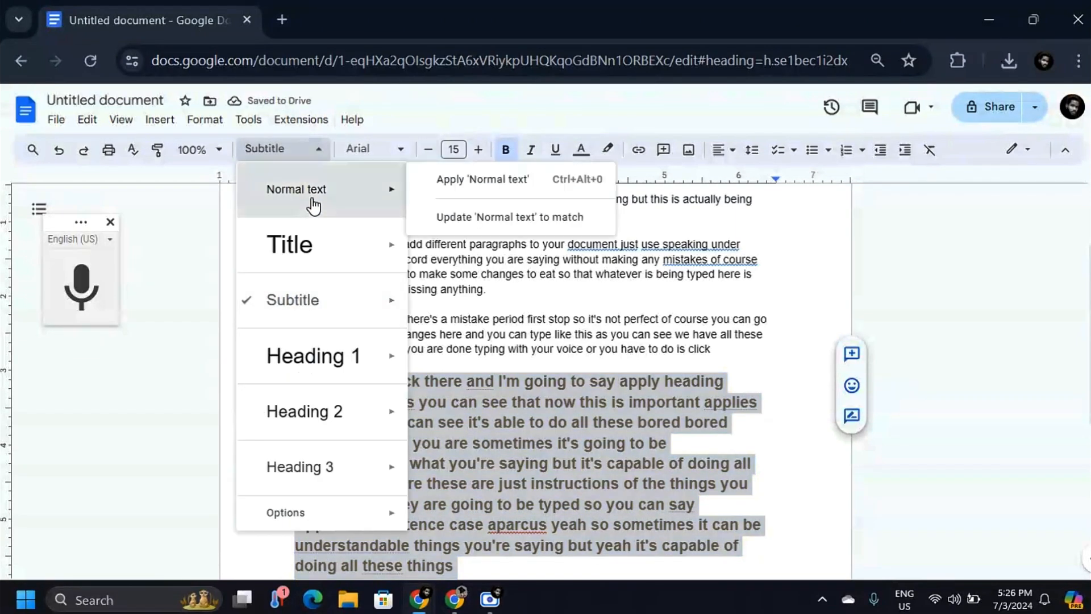
pyautogui.click(313, 200)
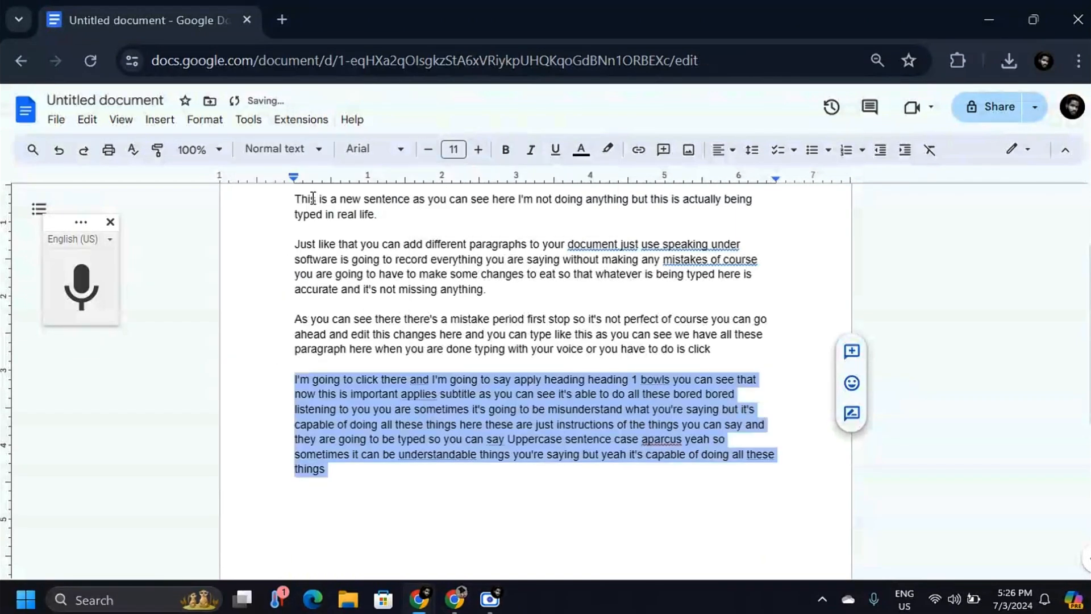
pyautogui.click(504, 152)
pyautogui.click(535, 481)
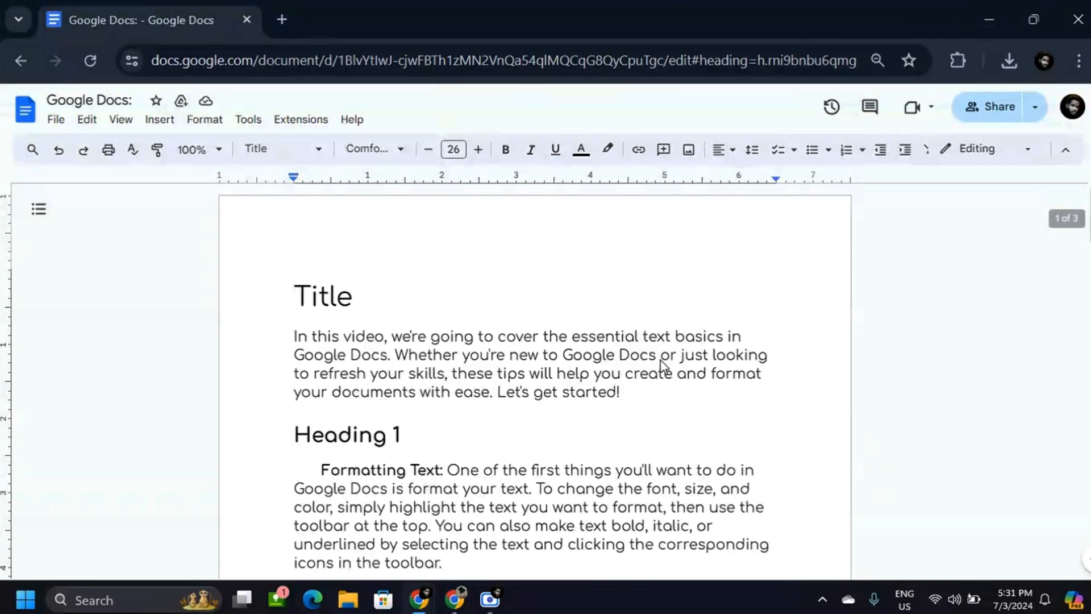
# Step: Open the document's version history and look through the whole list of saved versions, from today back to May
pyautogui.click(632, 395)
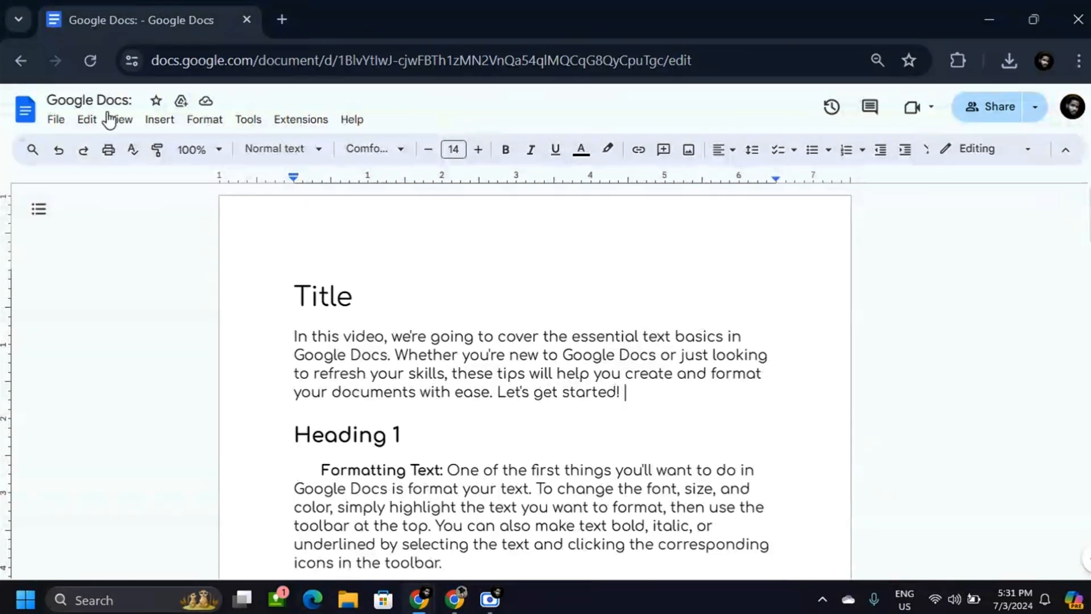
pyautogui.click(56, 120)
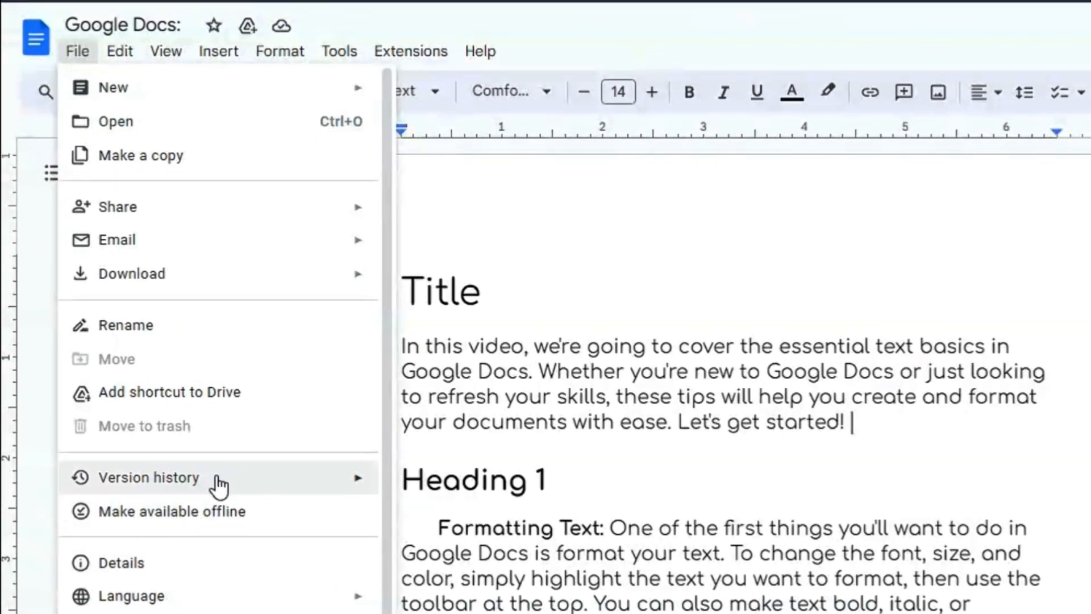
pyautogui.moveTo(220, 482)
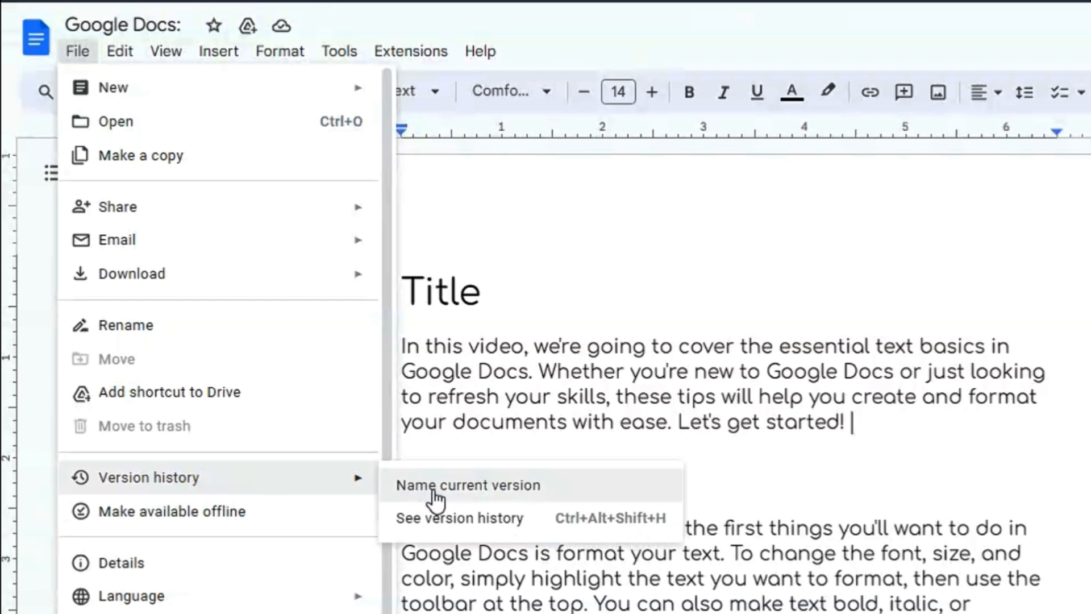
pyautogui.click(467, 518)
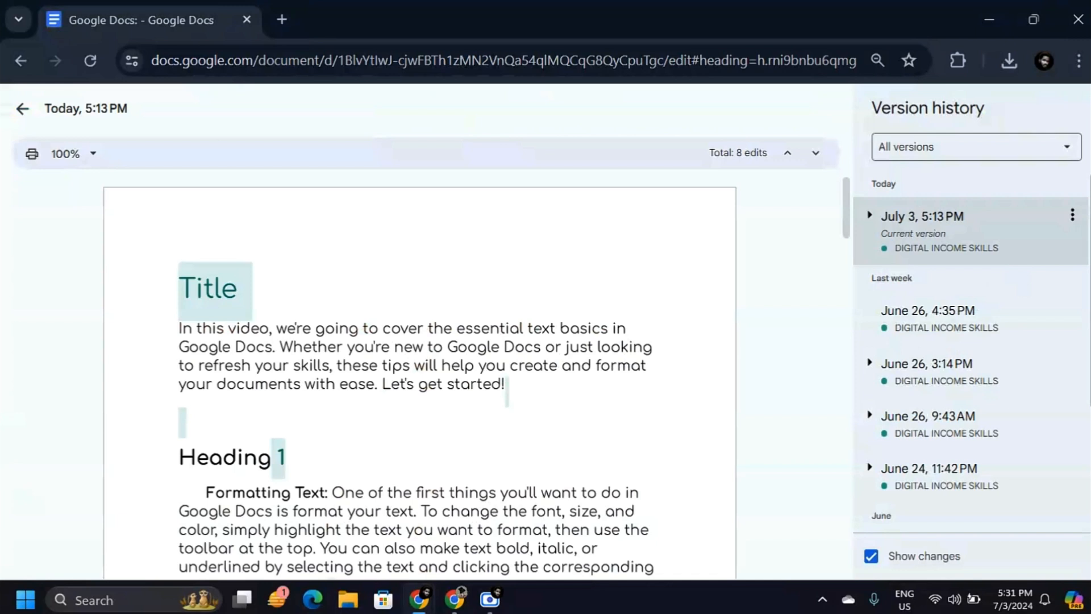
pyautogui.scroll(-3, 972, 363)
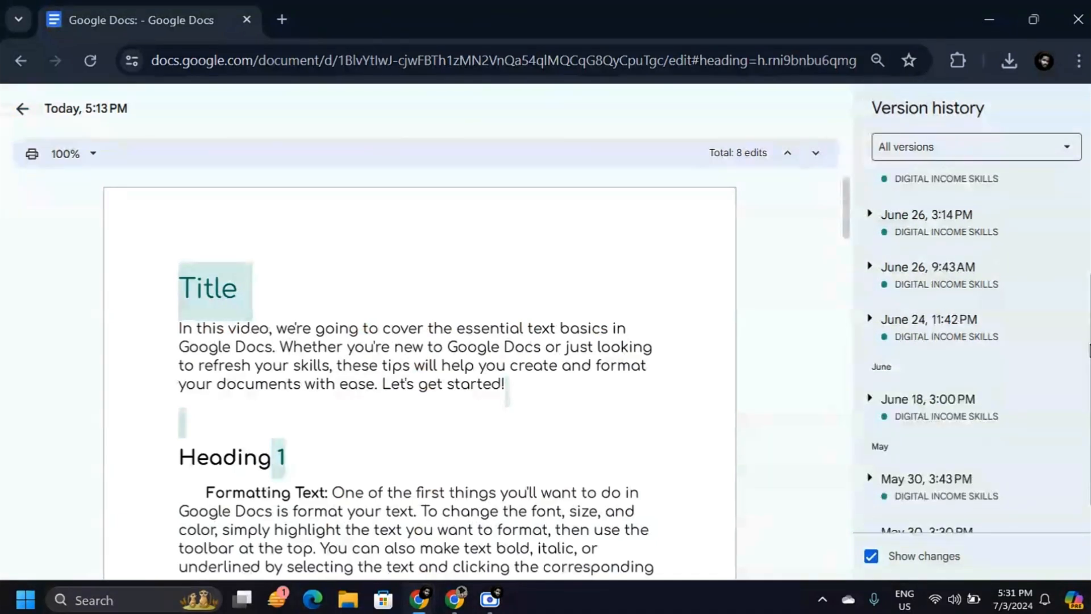
pyautogui.scroll(3, 972, 364)
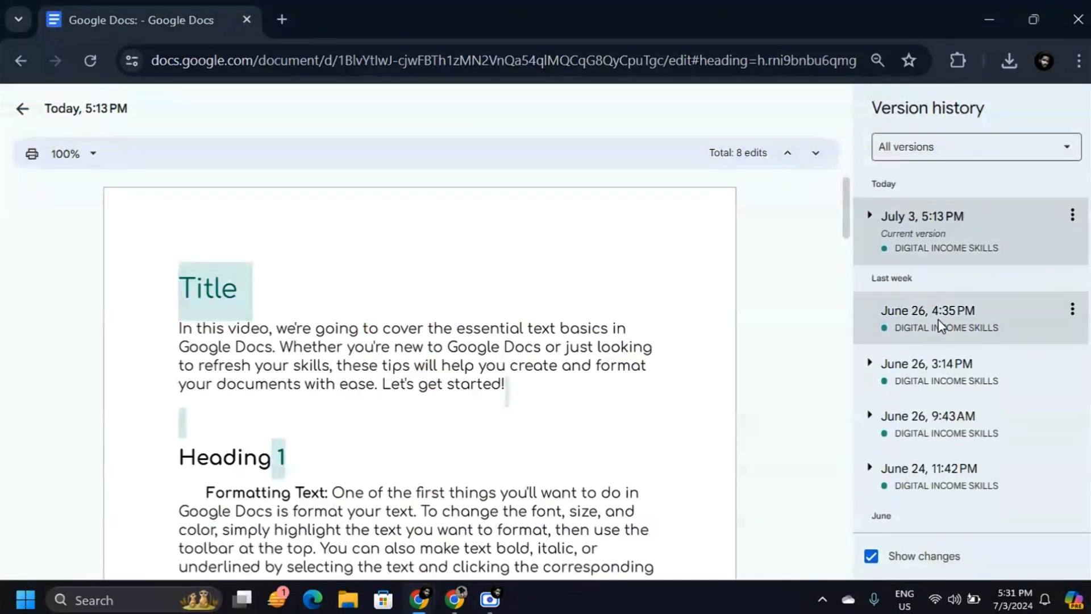
pyautogui.scroll(-3, 940, 324)
pyautogui.scroll(-1, 971, 341)
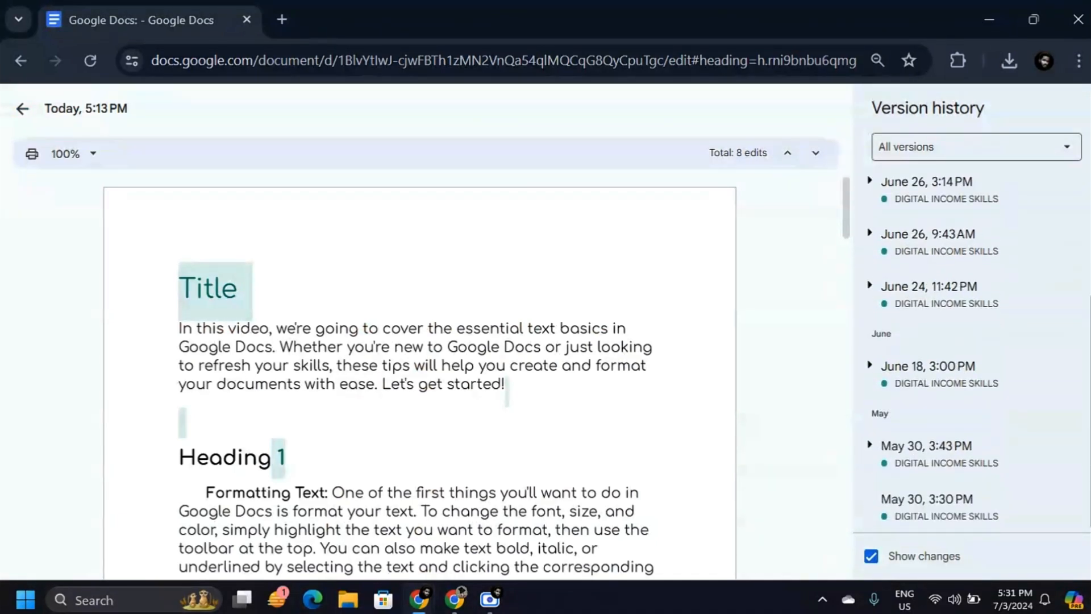
pyautogui.scroll(4, 971, 341)
pyautogui.scroll(-2, 971, 341)
pyautogui.scroll(-2, 972, 352)
# Step: Preview the older versions from June 18, June 24 at 11:42 PM, and June 26 at 9:43 AM and 3:14 PM
pyautogui.click(964, 381)
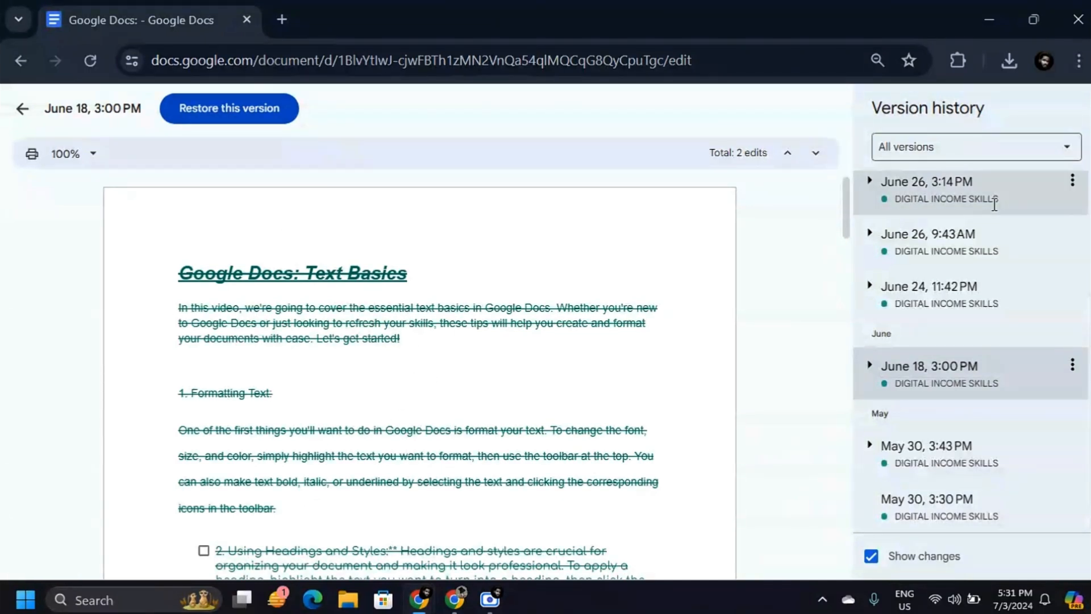
pyautogui.click(947, 300)
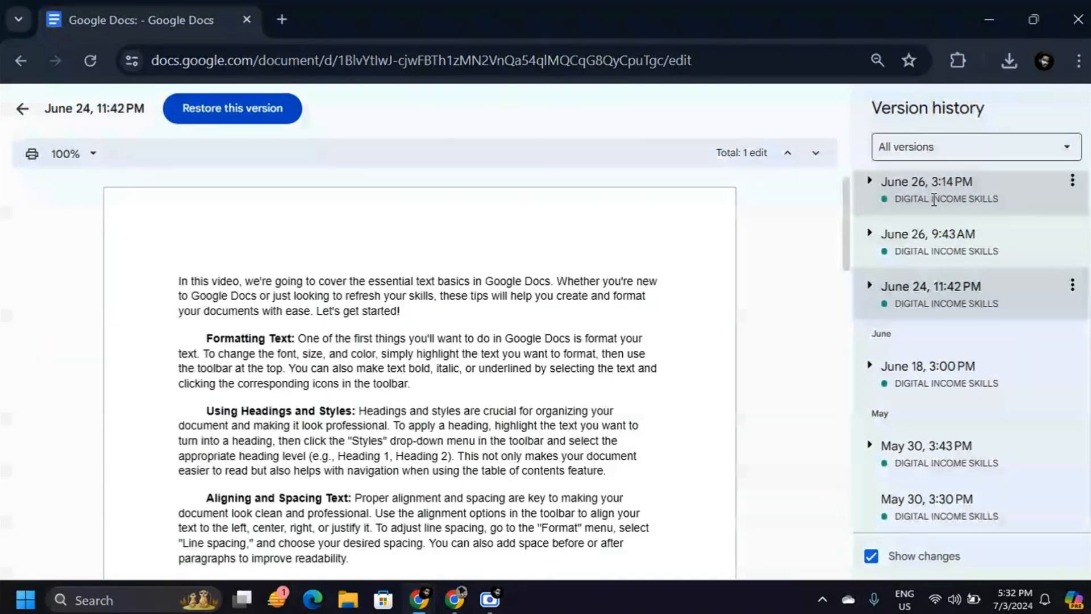
pyautogui.click(962, 235)
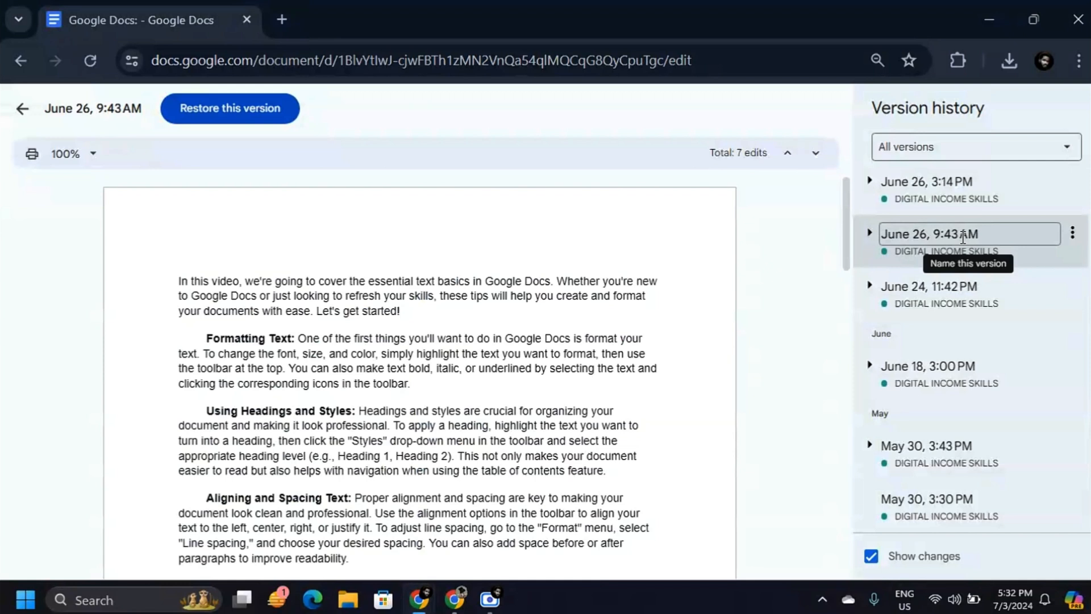
pyautogui.click(947, 192)
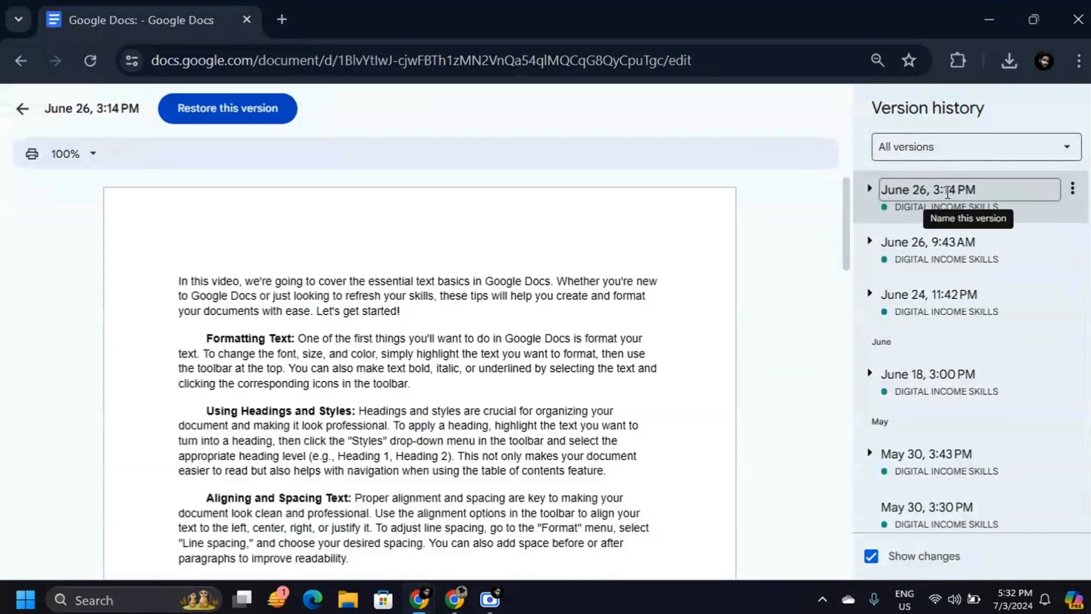
pyautogui.click(952, 390)
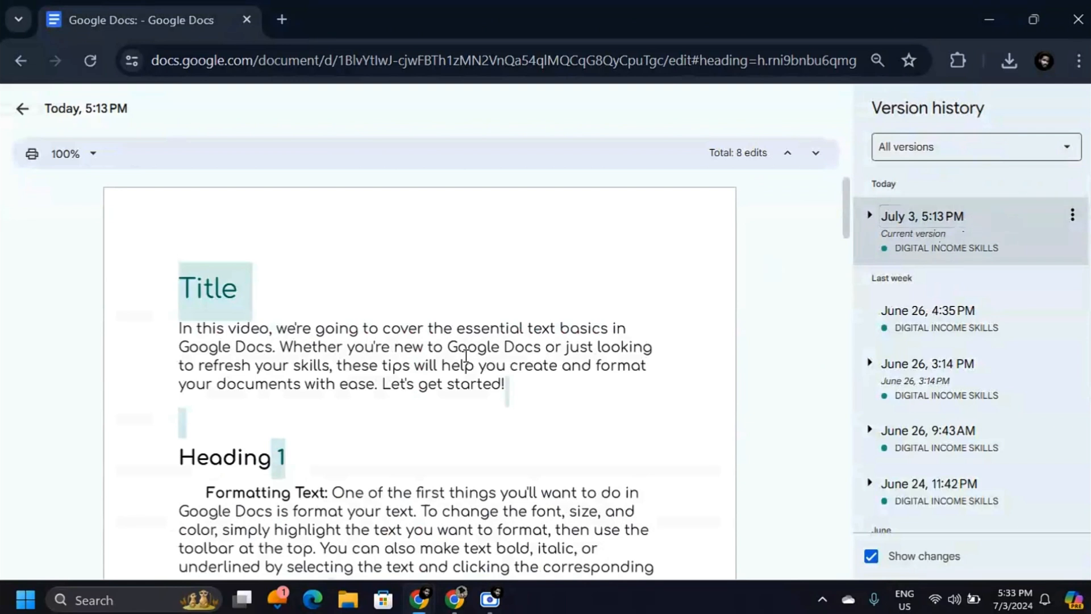
# Step: Go through the three June 26 versions once more and return to the current July 3 version
pyautogui.click(974, 361)
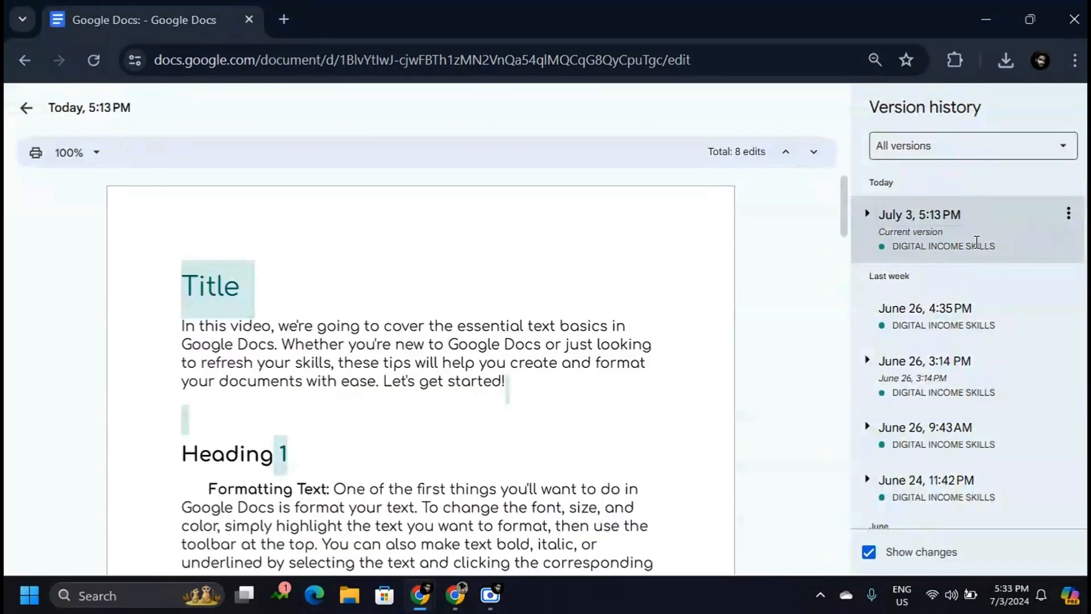
pyautogui.click(963, 315)
pyautogui.click(958, 367)
pyautogui.click(964, 421)
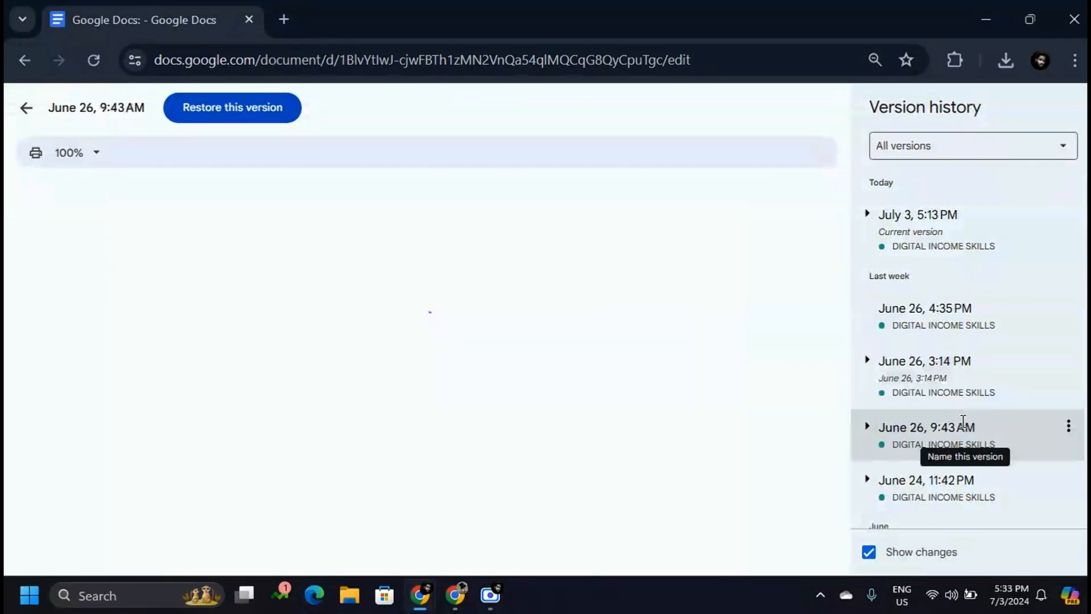
pyautogui.click(971, 214)
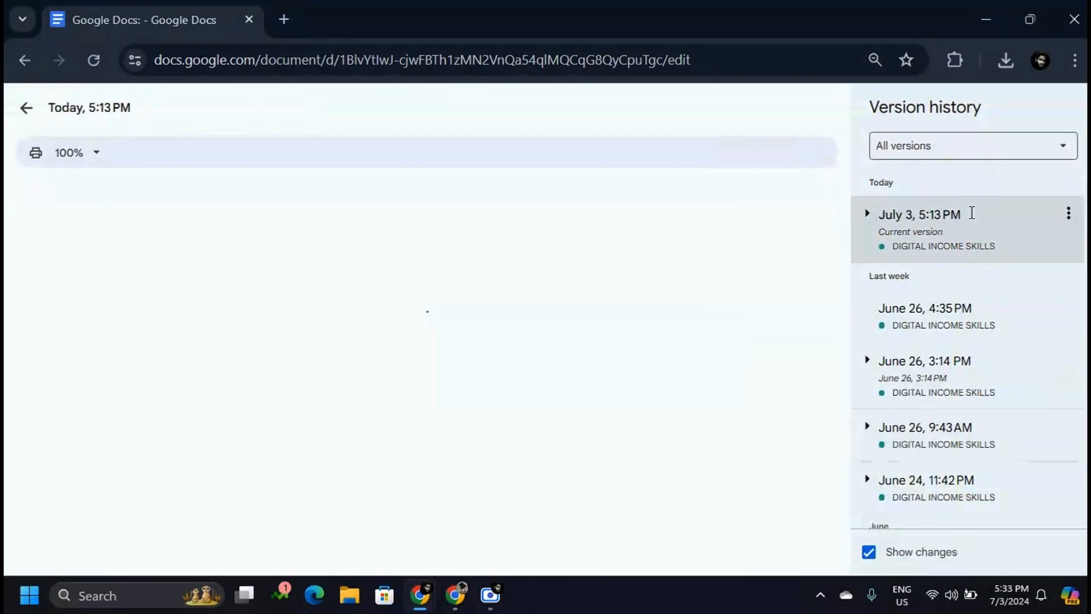
# Step: Name the current July 3, 5:13 PM version "Name"
pyautogui.click(1068, 215)
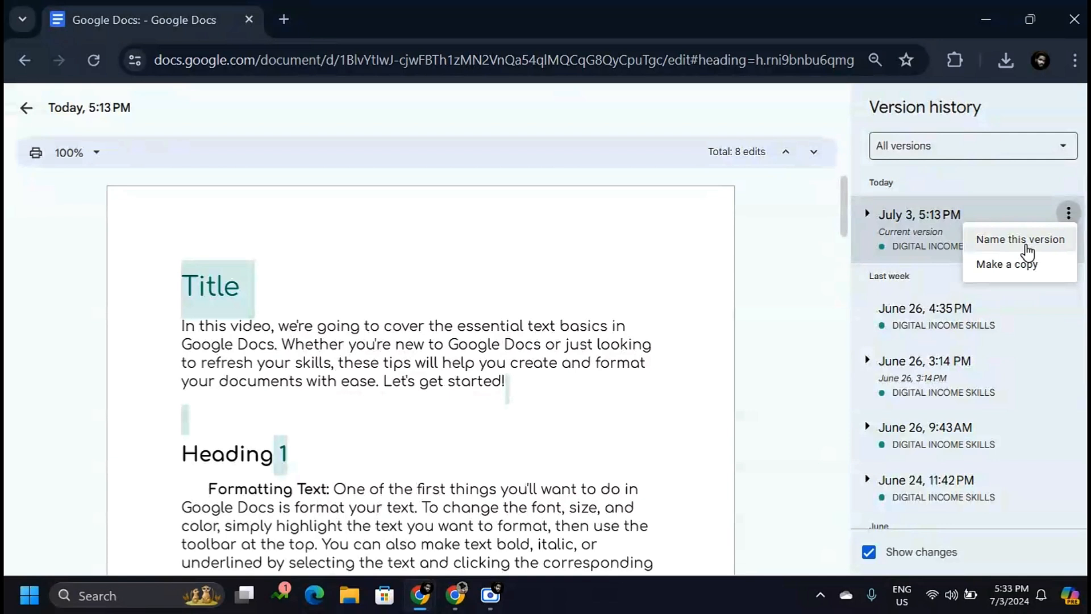
pyautogui.click(1045, 243)
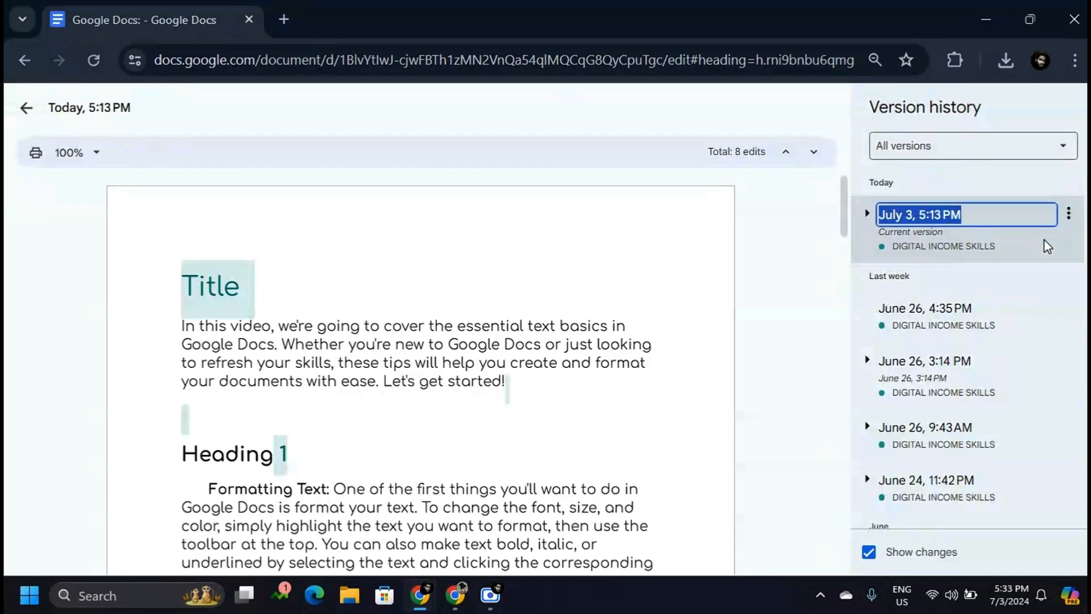
pyautogui.write('Name')
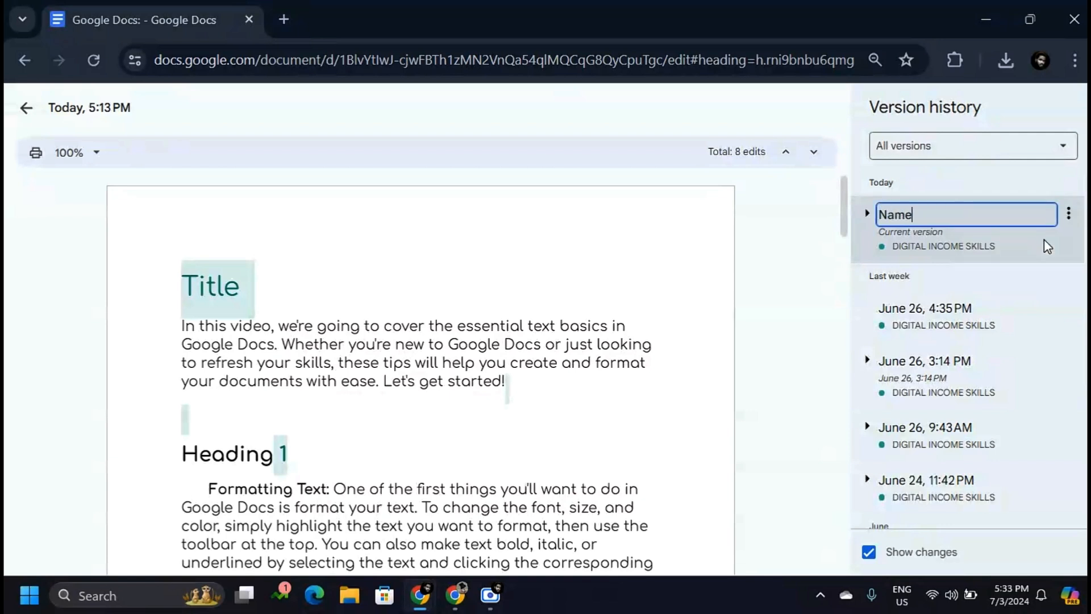
pyautogui.press('Return')
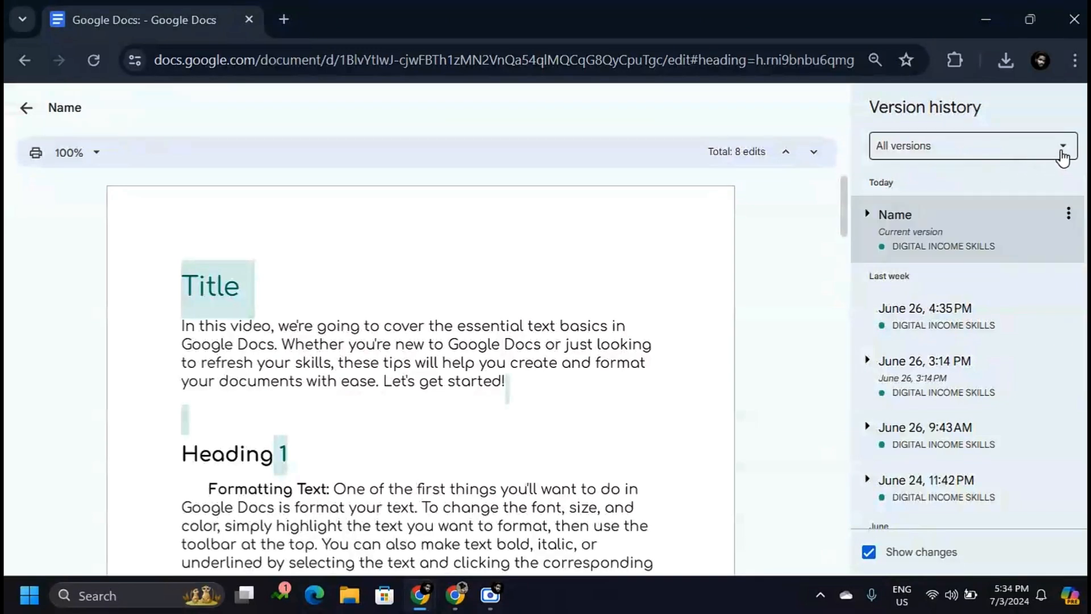
# Step: Filter the version history to named versions, preview the June 26 and July 3 entries, and return to the document
pyautogui.click(1063, 155)
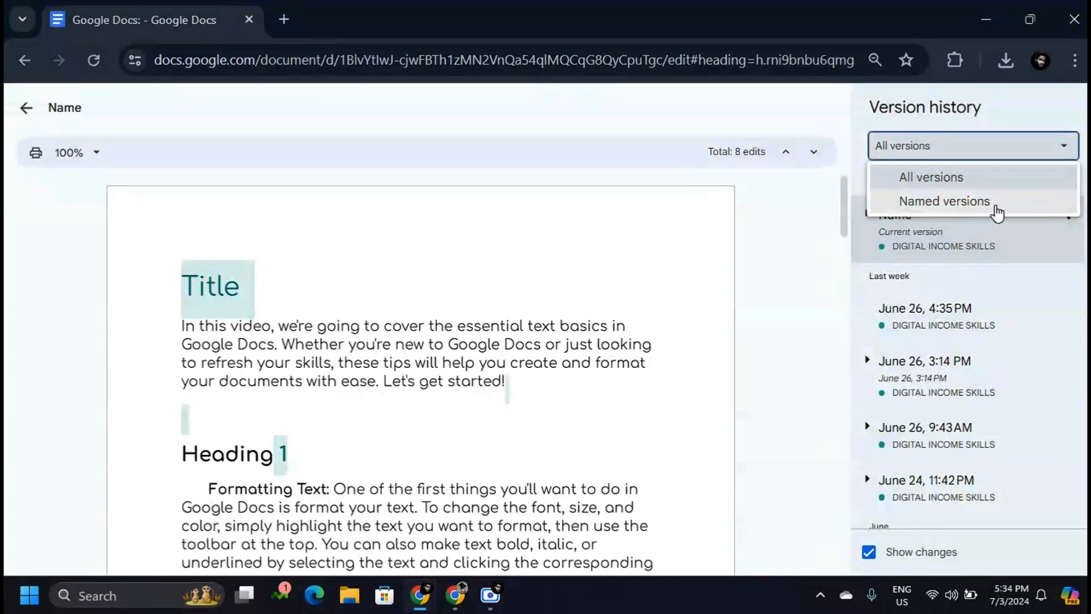
pyautogui.click(966, 180)
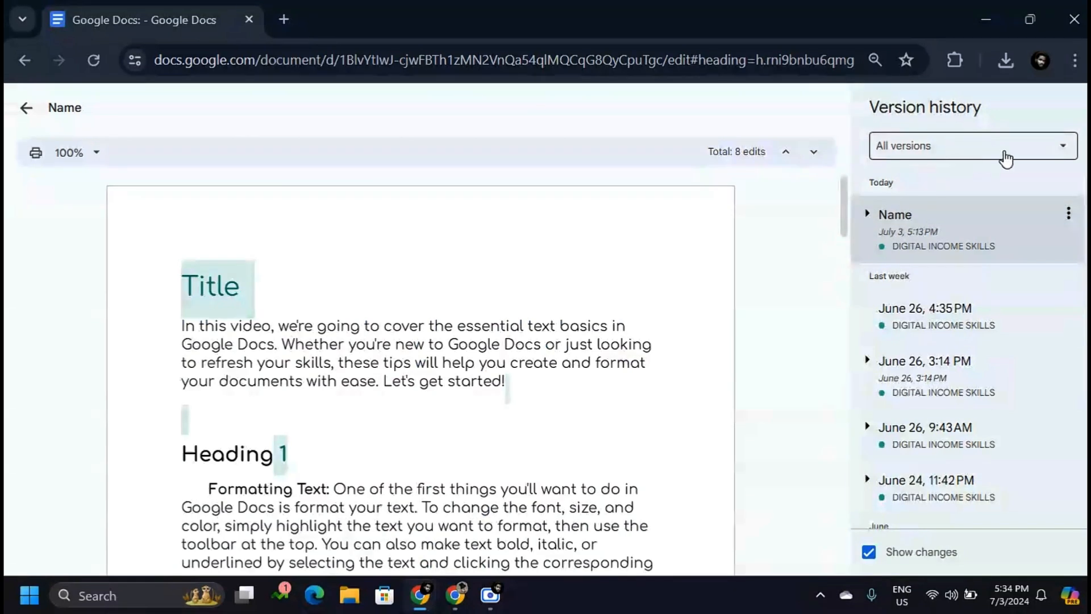
pyautogui.click(1047, 154)
pyautogui.click(994, 202)
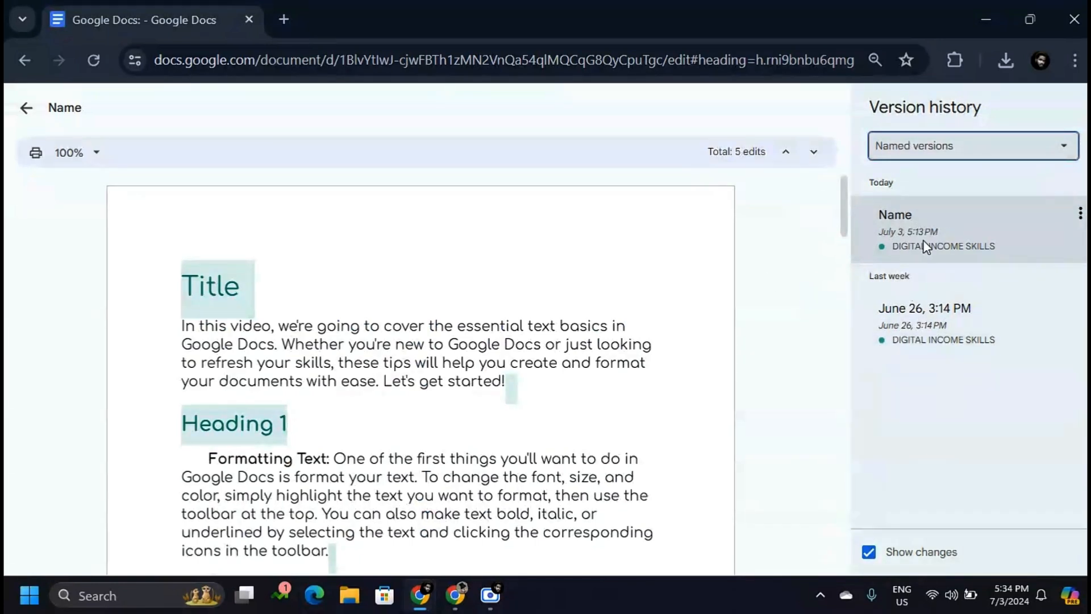
pyautogui.click(919, 321)
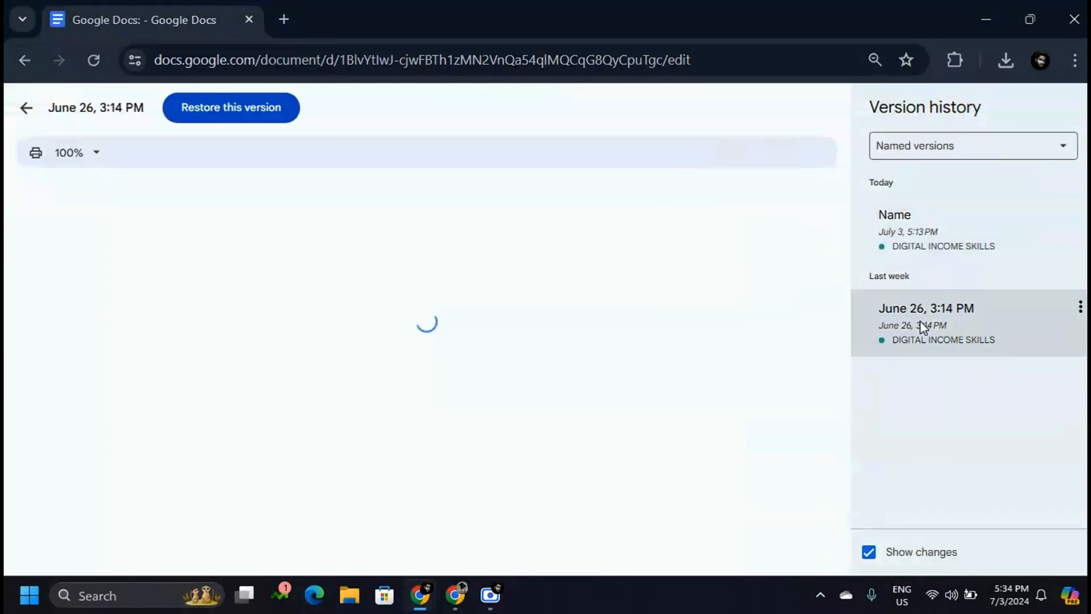
pyautogui.click(962, 227)
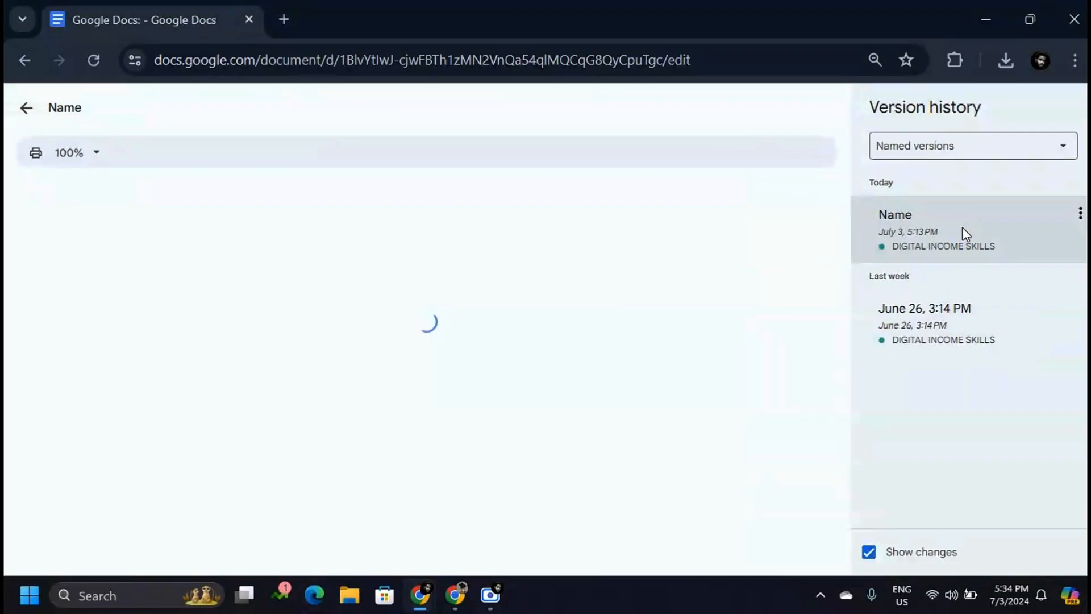
pyautogui.click(24, 109)
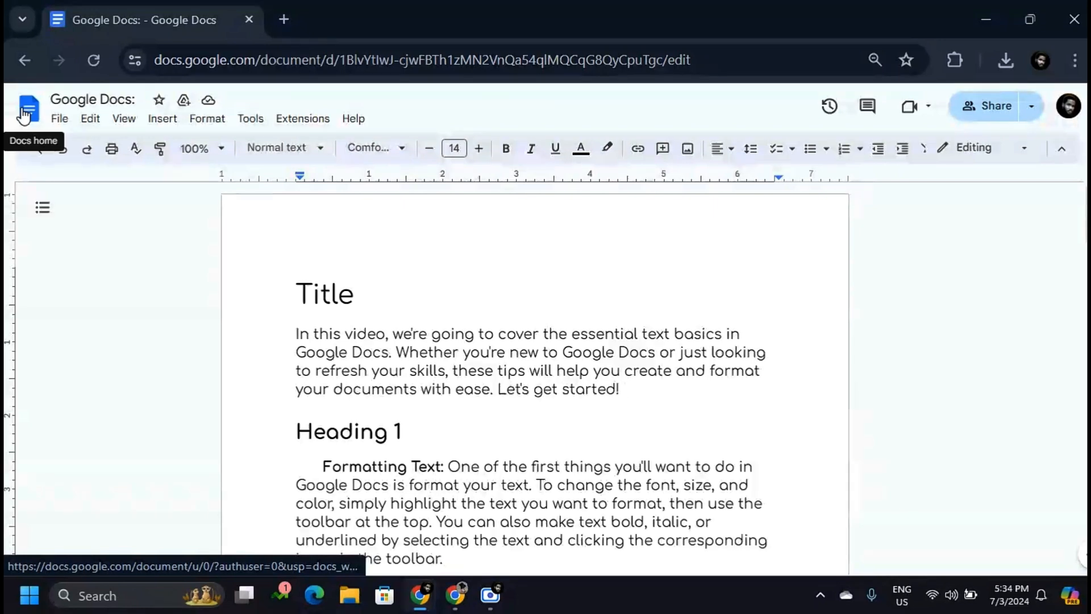
pyautogui.click(24, 113)
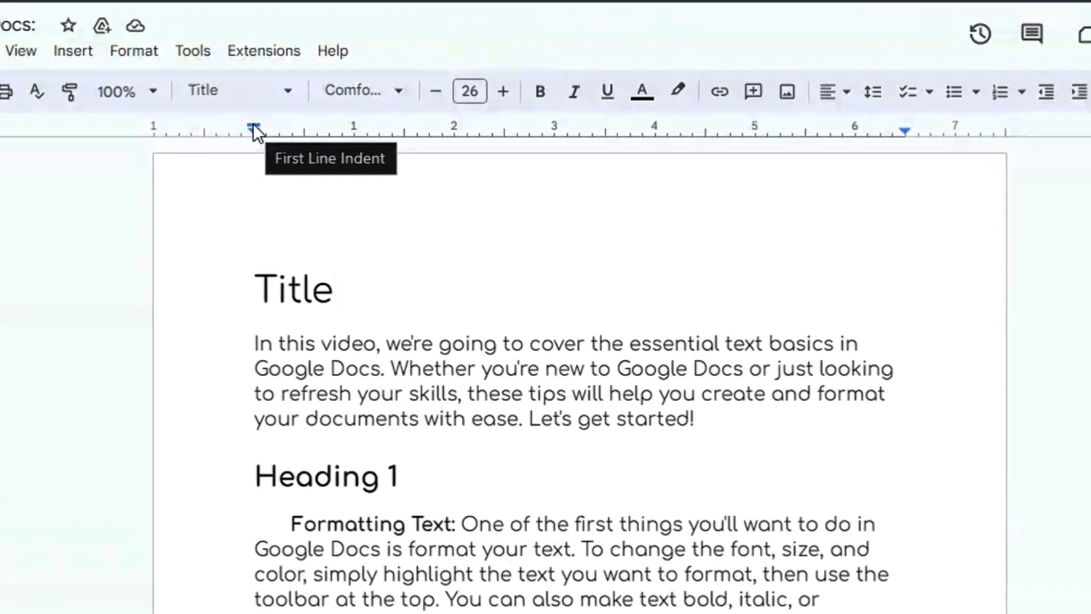
# Step: Open the Google Workspace Marketplace to get add-ons and search it for "ICONS"
pyautogui.click(272, 55)
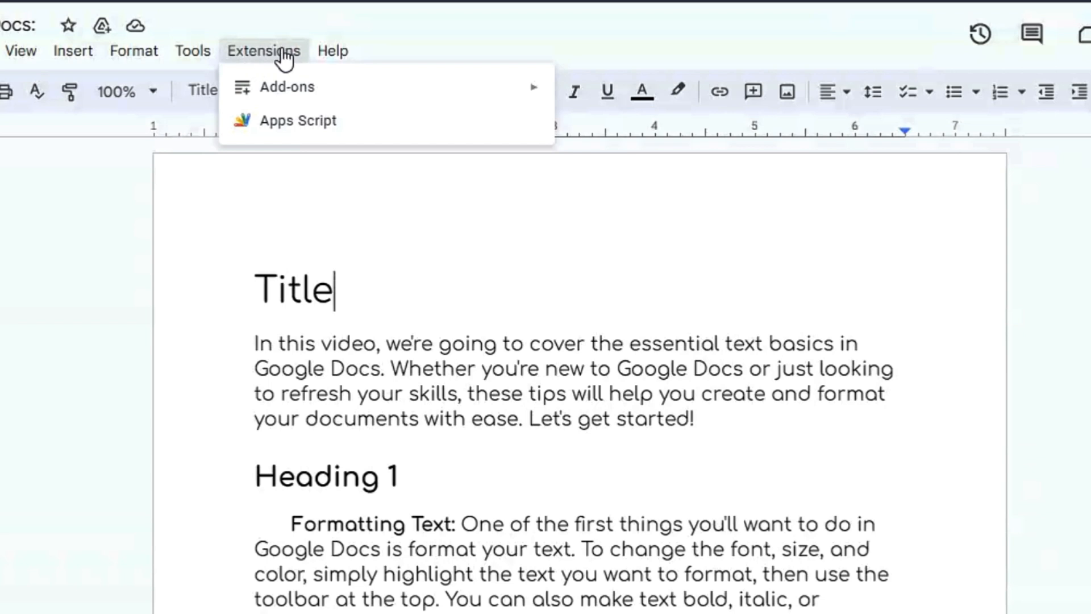
pyautogui.moveTo(320, 92)
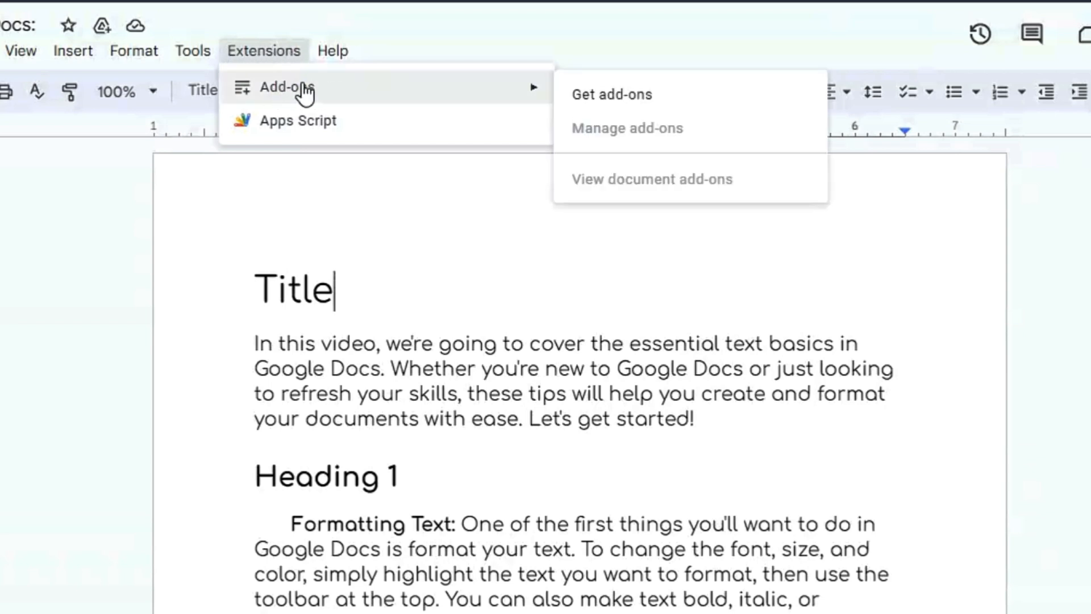
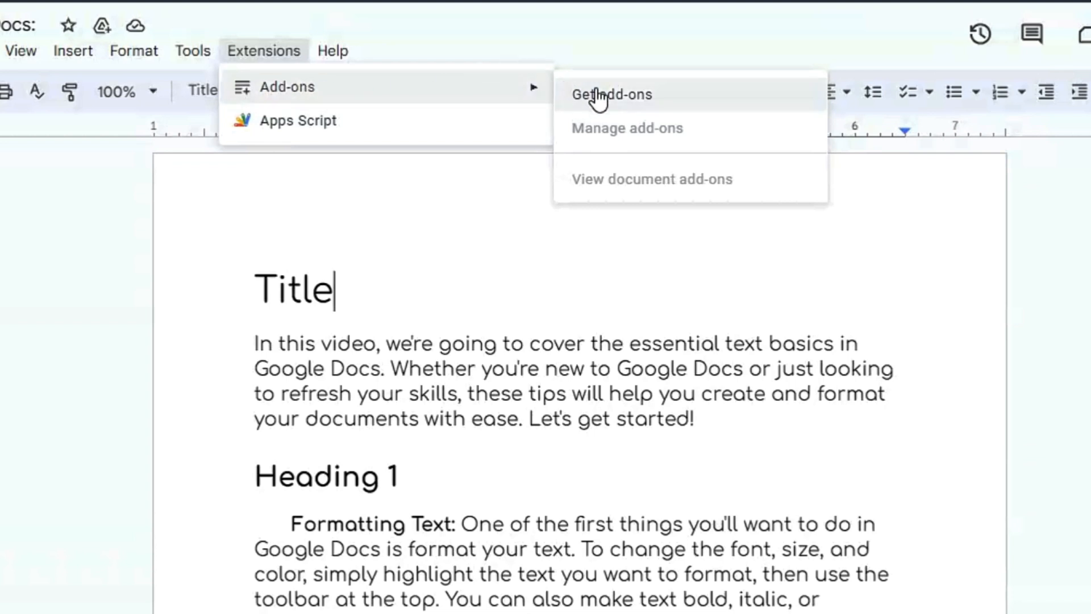
pyautogui.click(619, 96)
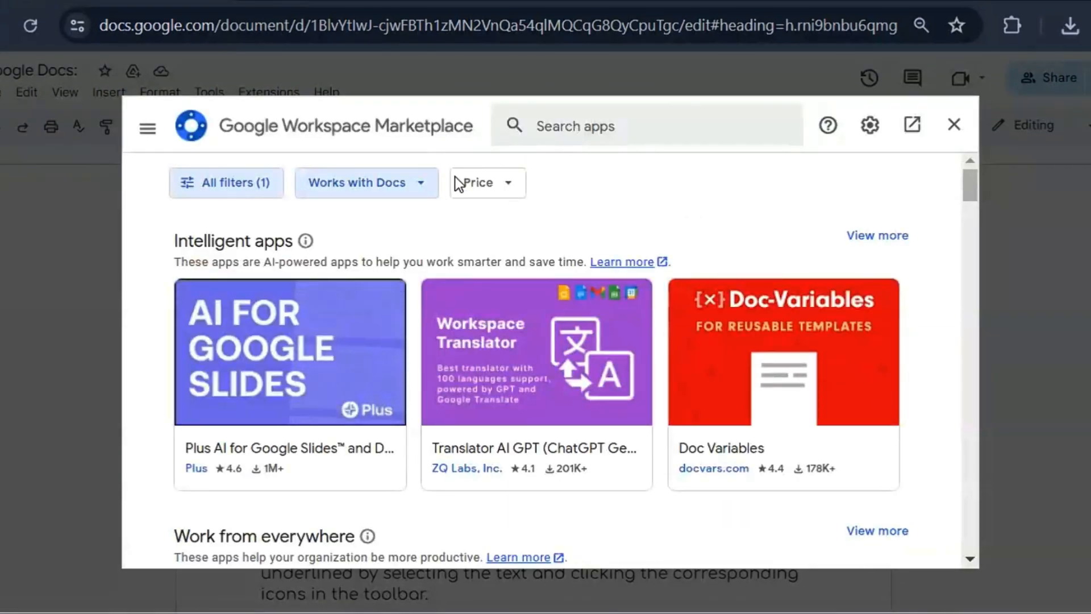
pyautogui.click(608, 119)
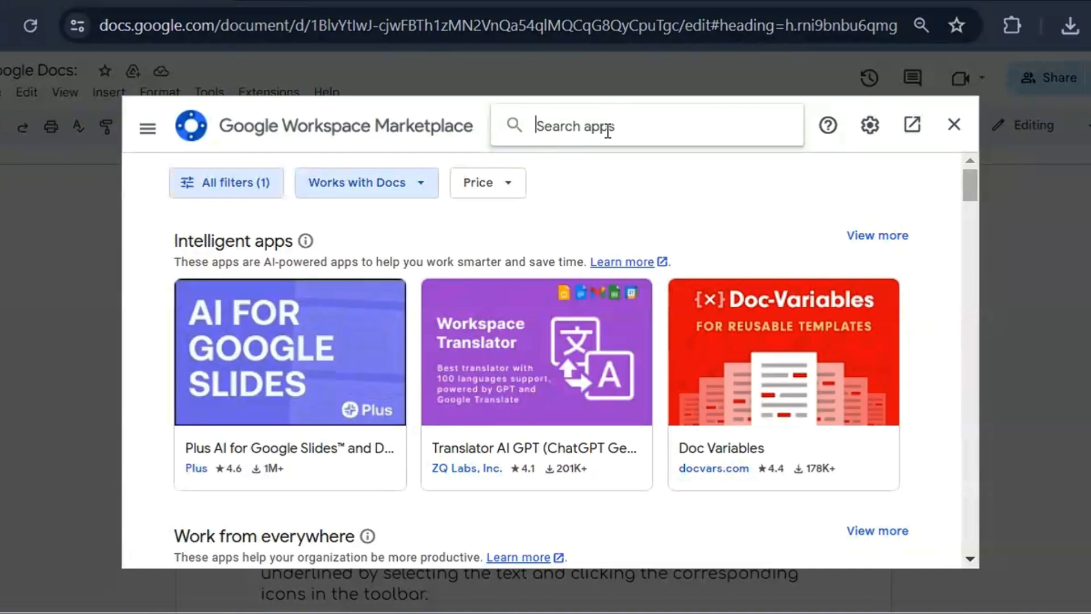
pyautogui.write('ICONS')
pyautogui.press('Return')
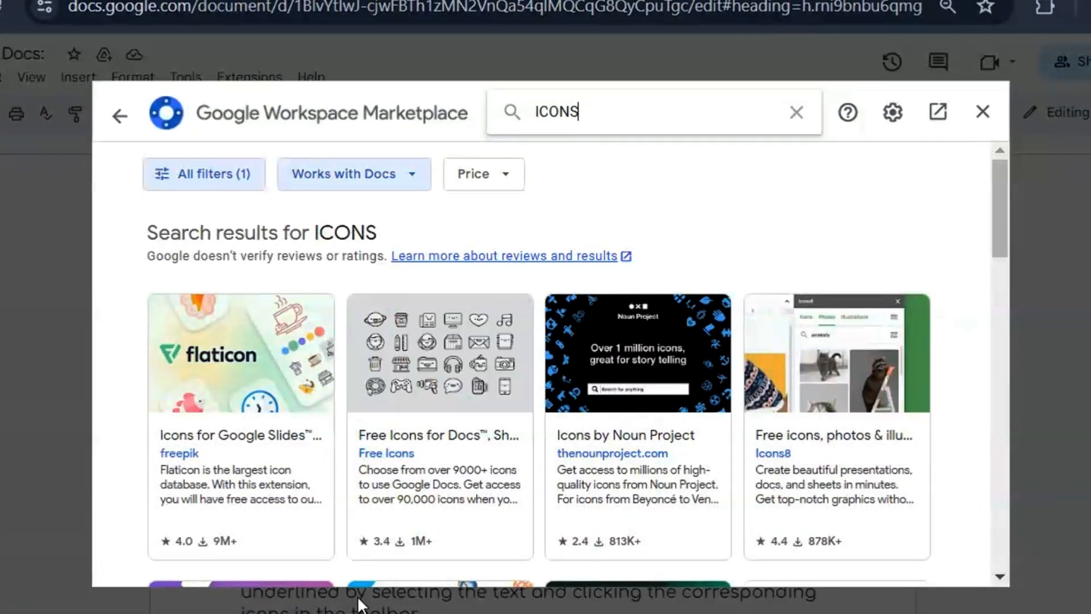
# Step: Browse the icon add-ons and open the details page of the Flaticon add-on by freepik
pyautogui.moveTo(998, 220); pyautogui.dragTo(1001, 237)
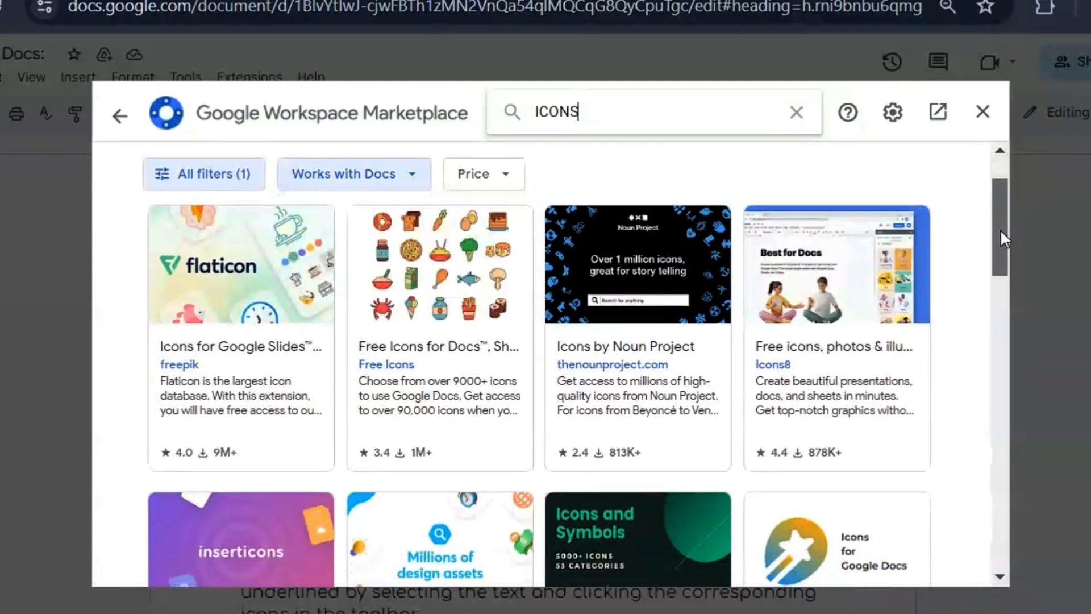
pyautogui.moveTo(1000, 231)
pyautogui.mouseDown()
pyautogui.moveTo(1000, 278)
pyautogui.moveTo(1001, 220)
pyautogui.mouseUp()
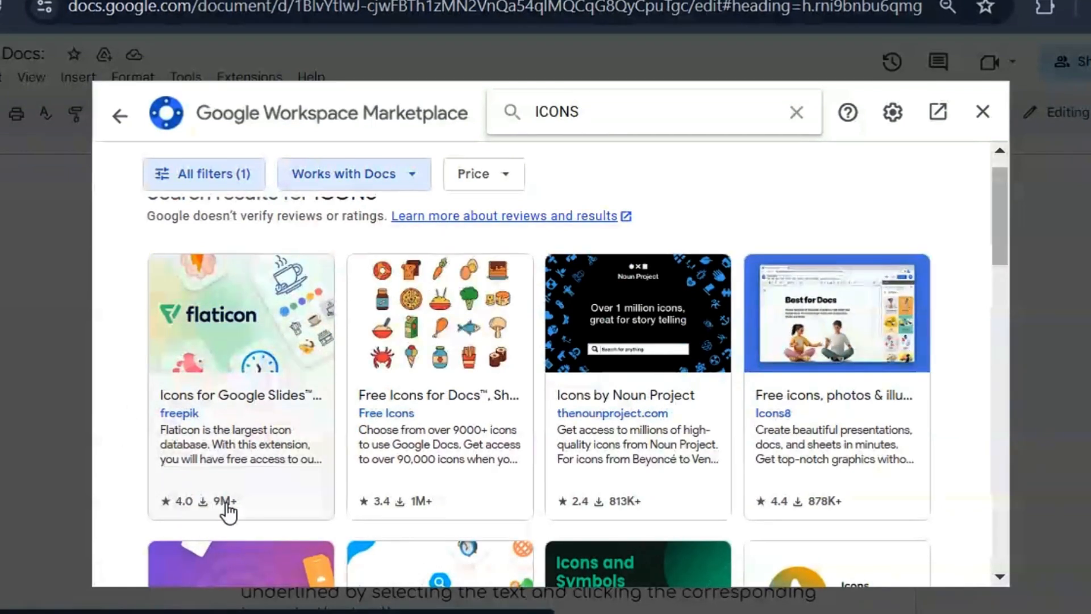
pyautogui.click(267, 405)
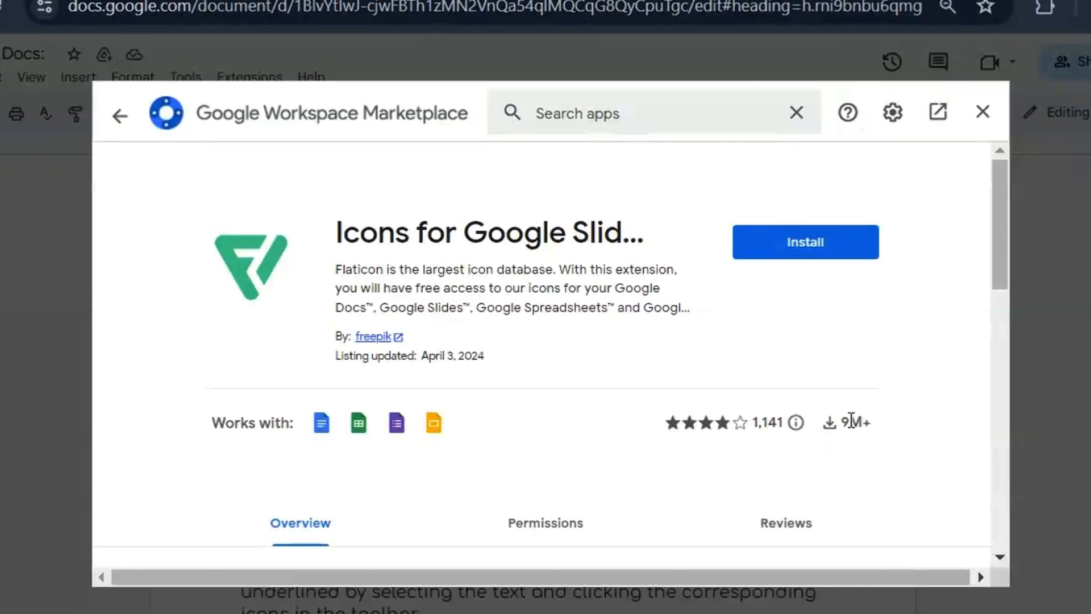
# Step: Install the Icons for Google Slides & Google Docs add-on with the existing Google account and allow all the requested access
pyautogui.moveTo(1004, 199)
pyautogui.mouseDown()
pyautogui.moveTo(1003, 412)
pyautogui.moveTo(1004, 182)
pyautogui.mouseUp()
pyautogui.moveTo(1000, 214)
pyautogui.mouseDown()
pyautogui.moveTo(994, 479)
pyautogui.moveTo(1010, 203)
pyautogui.mouseUp()
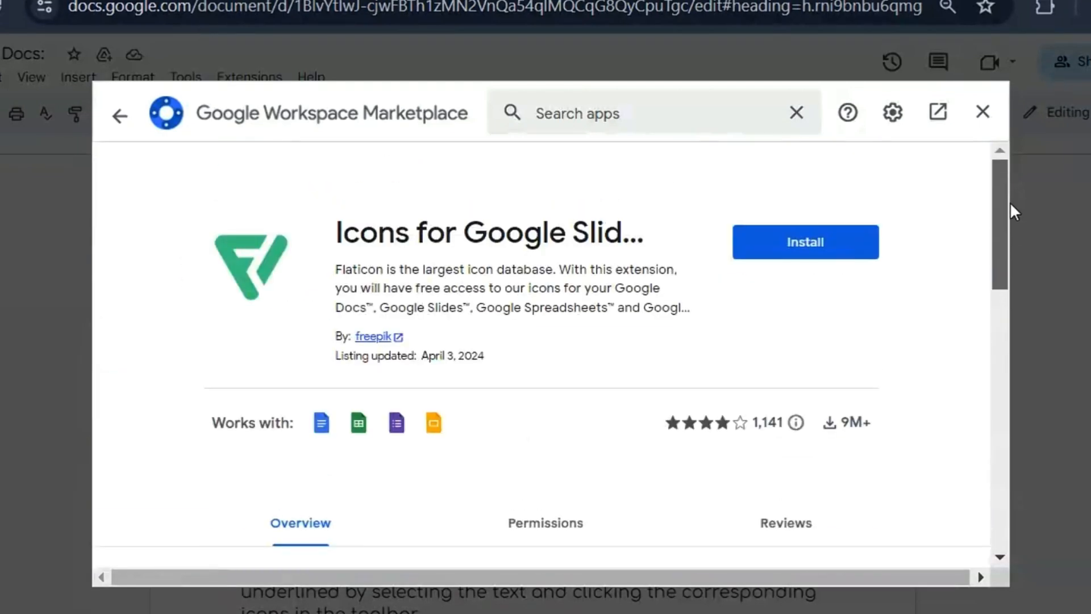
pyautogui.click(812, 242)
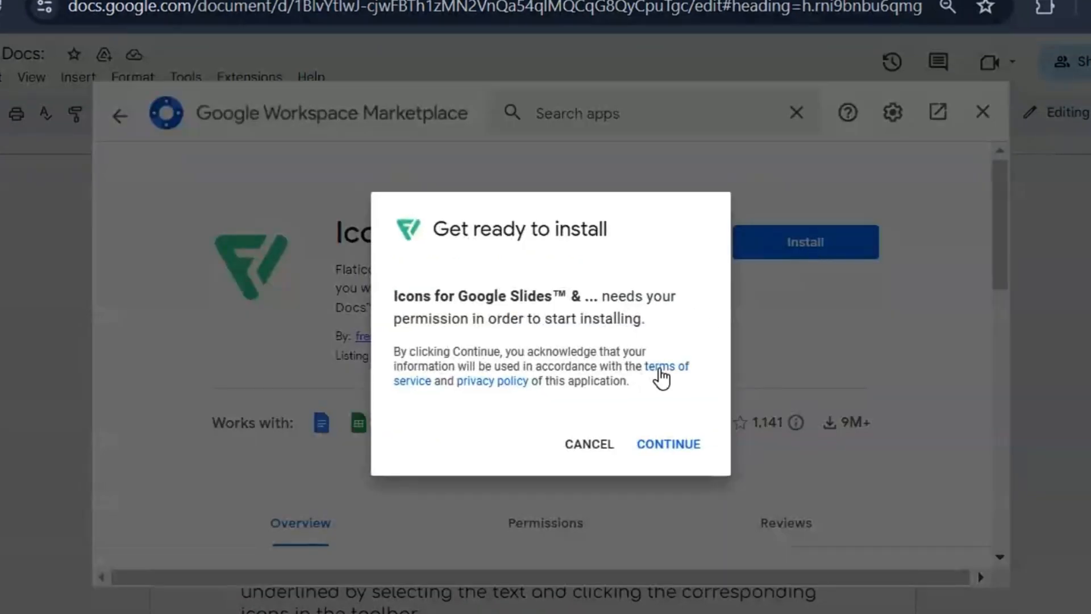
pyautogui.click(669, 444)
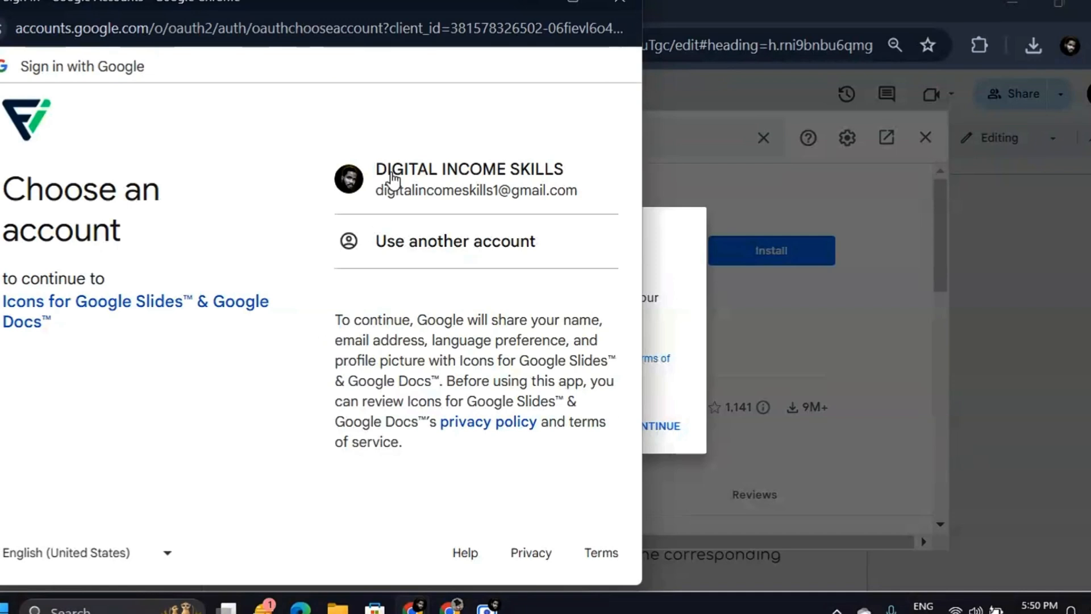
pyautogui.click(459, 195)
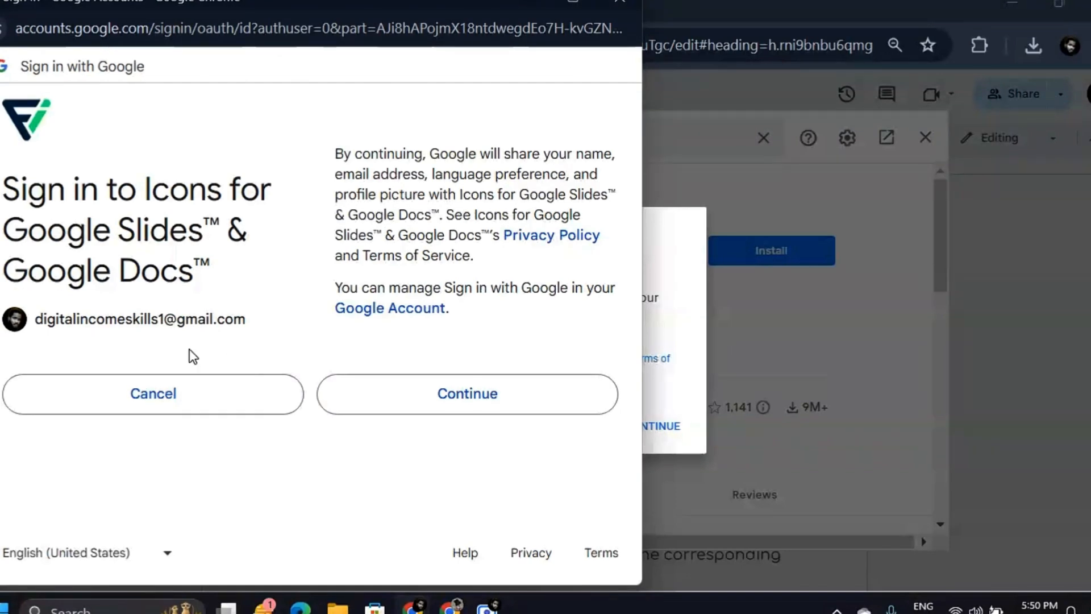
pyautogui.click(453, 403)
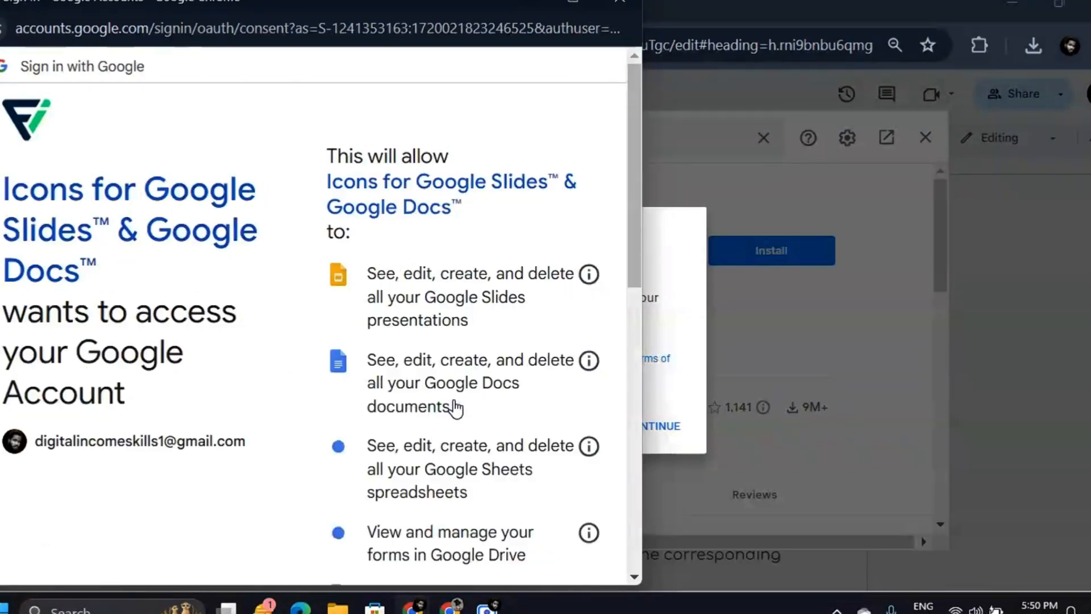
pyautogui.moveTo(635, 171); pyautogui.dragTo(640, 240)
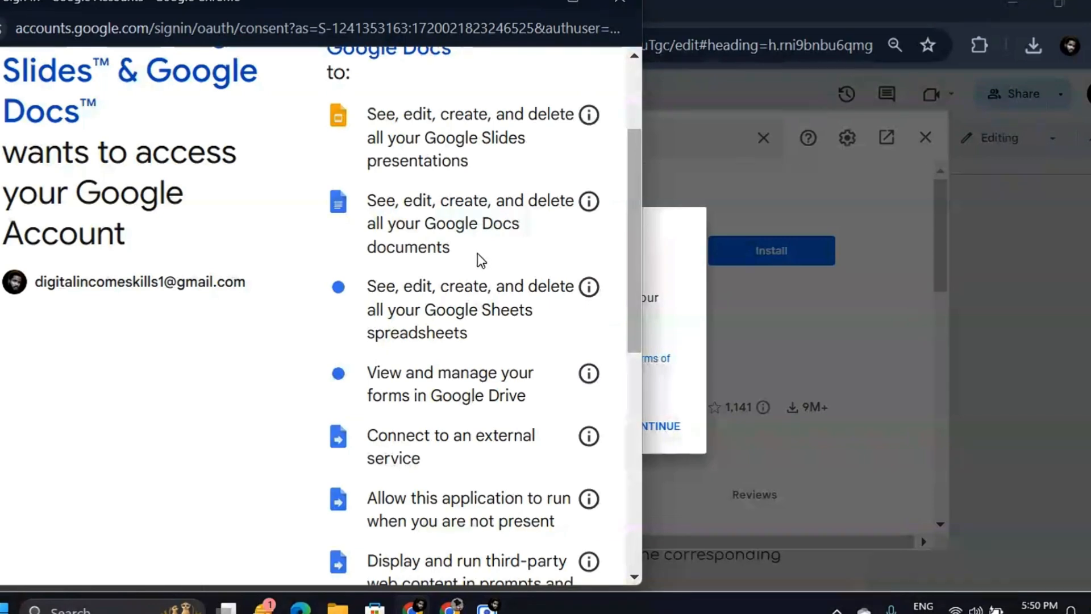
pyautogui.moveTo(636, 189); pyautogui.dragTo(636, 431)
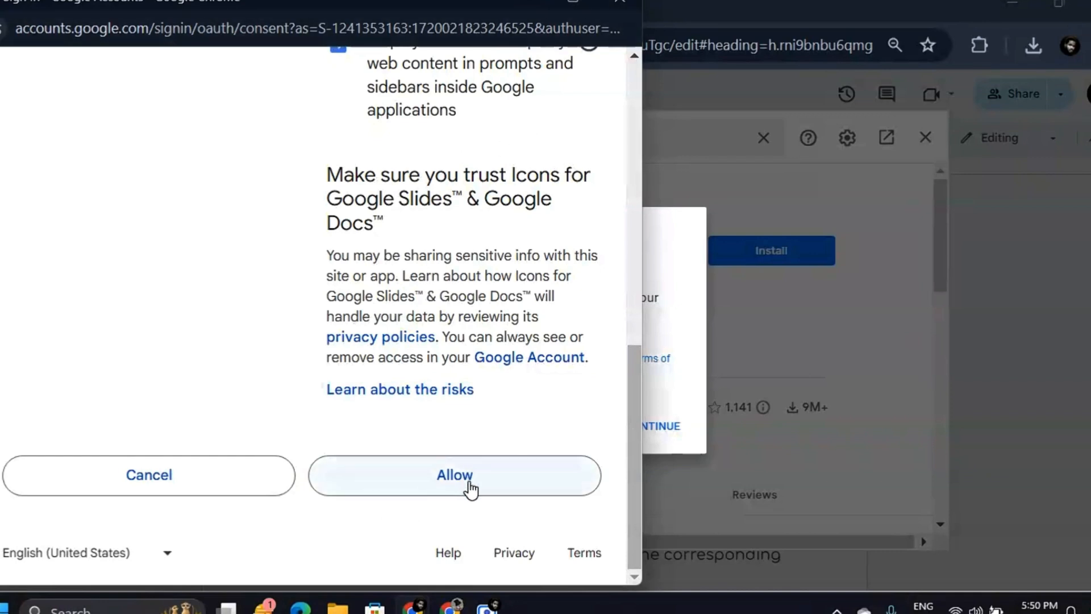
pyautogui.click(450, 473)
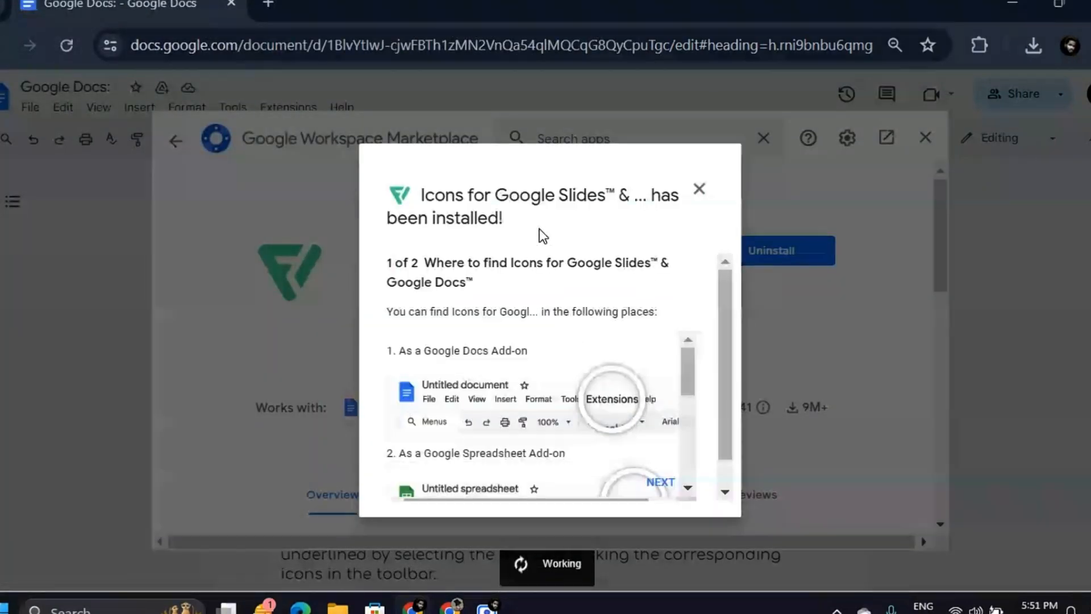
# Step: Go through the post-installation notes on where to find the add-on and close the Marketplace to return to the document
pyautogui.moveTo(688, 377); pyautogui.dragTo(683, 437)
pyautogui.click(660, 482)
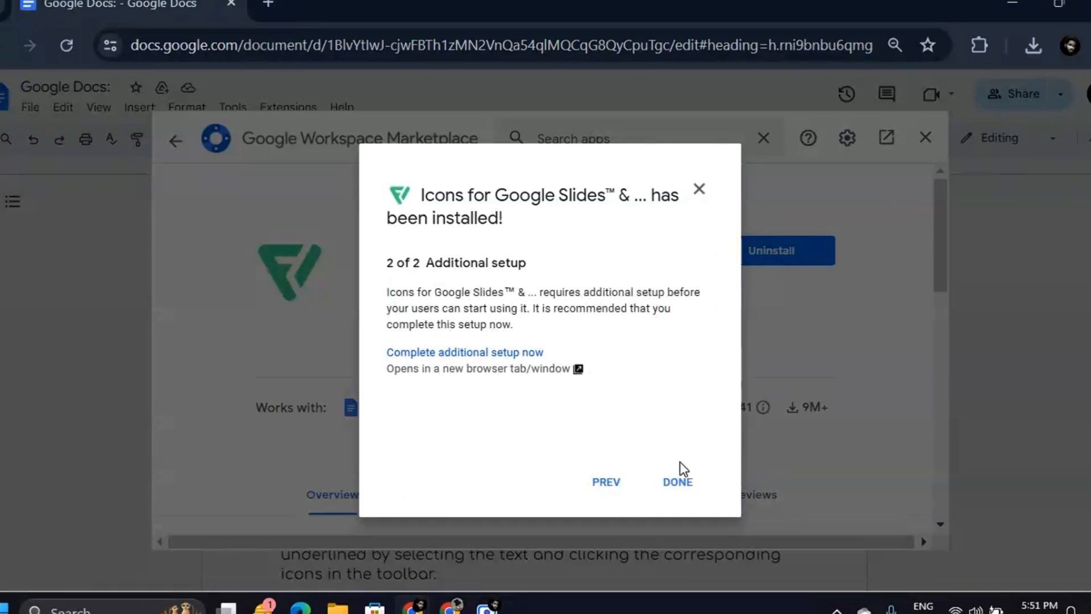
pyautogui.click(678, 482)
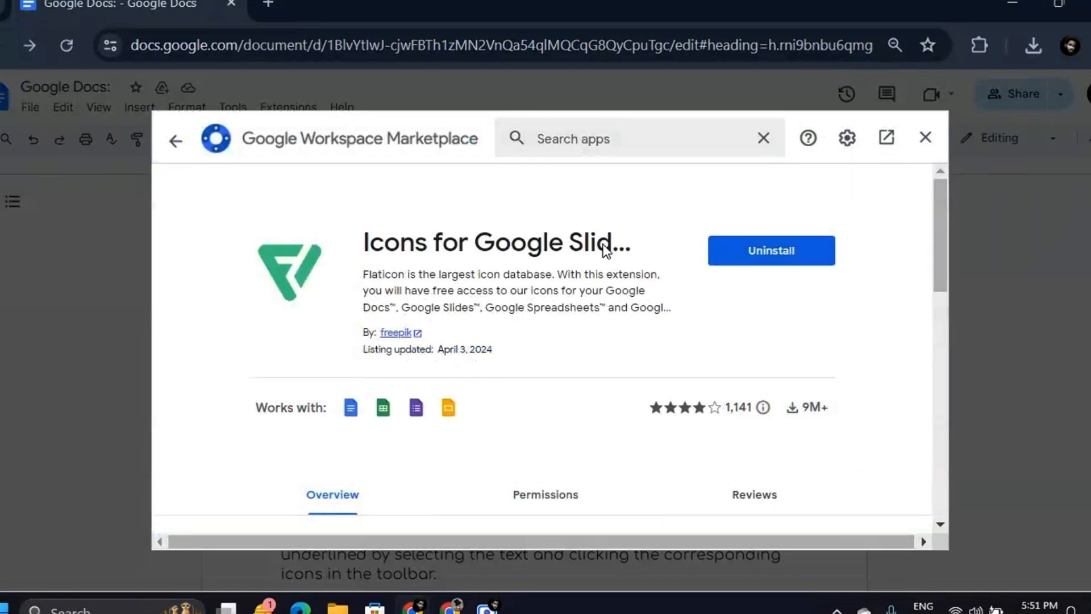
pyautogui.click(925, 137)
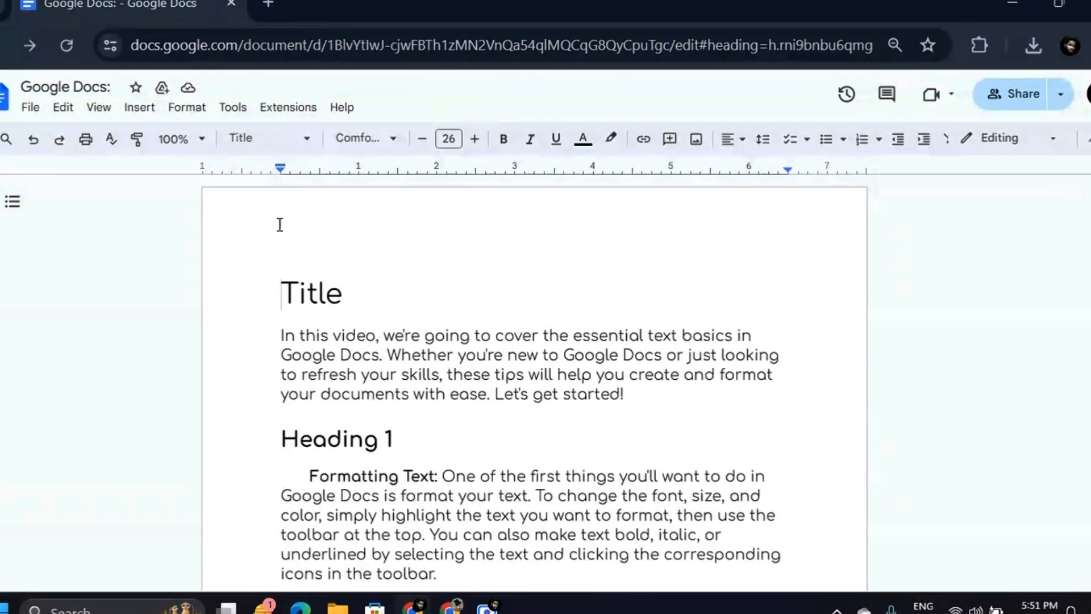
# Step: Start the installed Icons for Google Slides & Google Docs add-on in the document
pyautogui.click(297, 113)
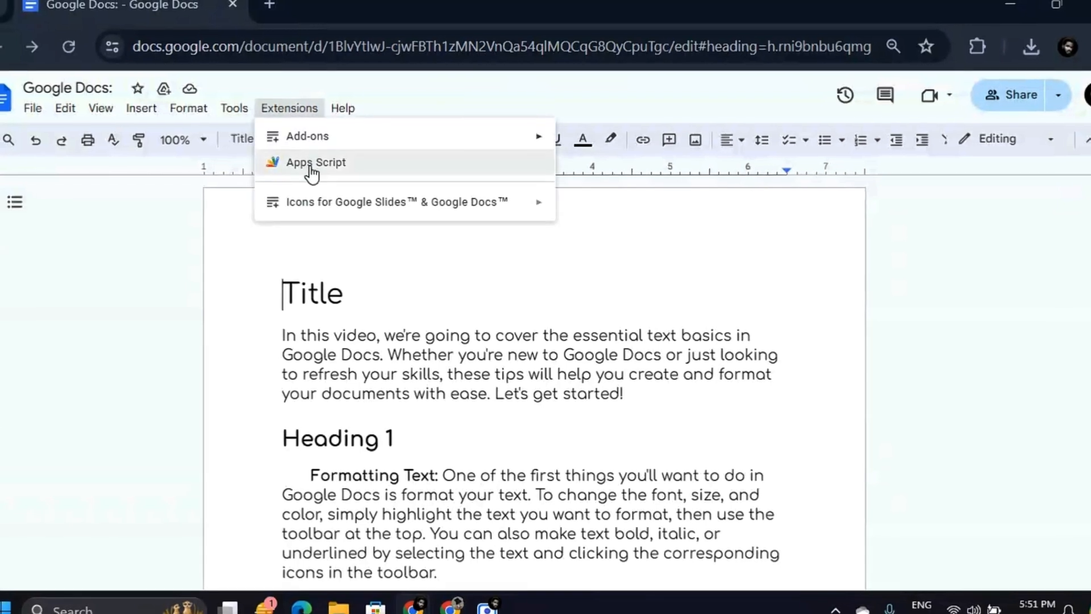
pyautogui.moveTo(333, 202)
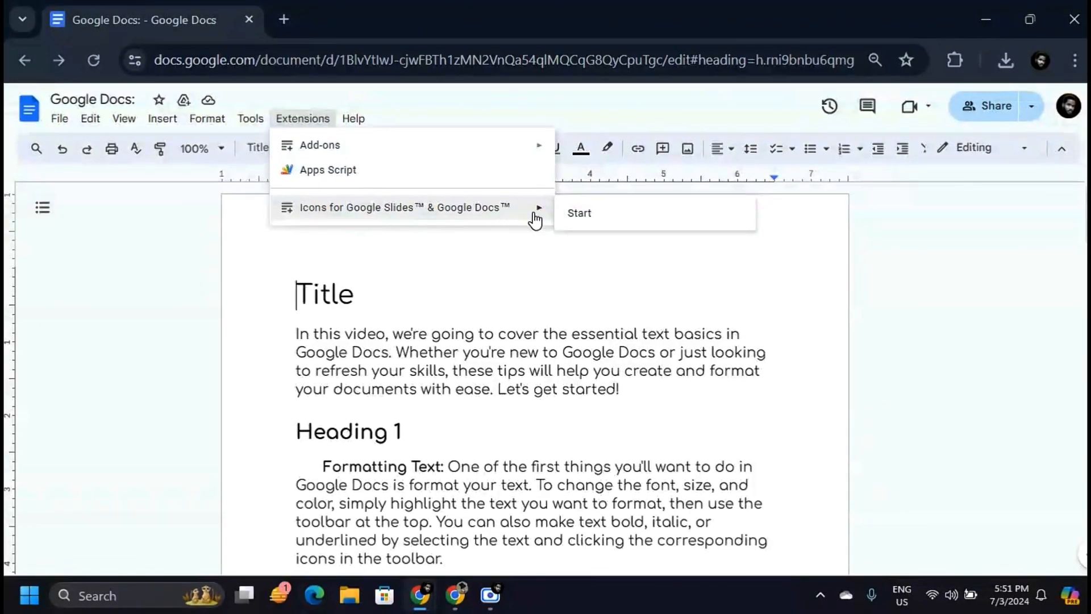
pyautogui.click(587, 219)
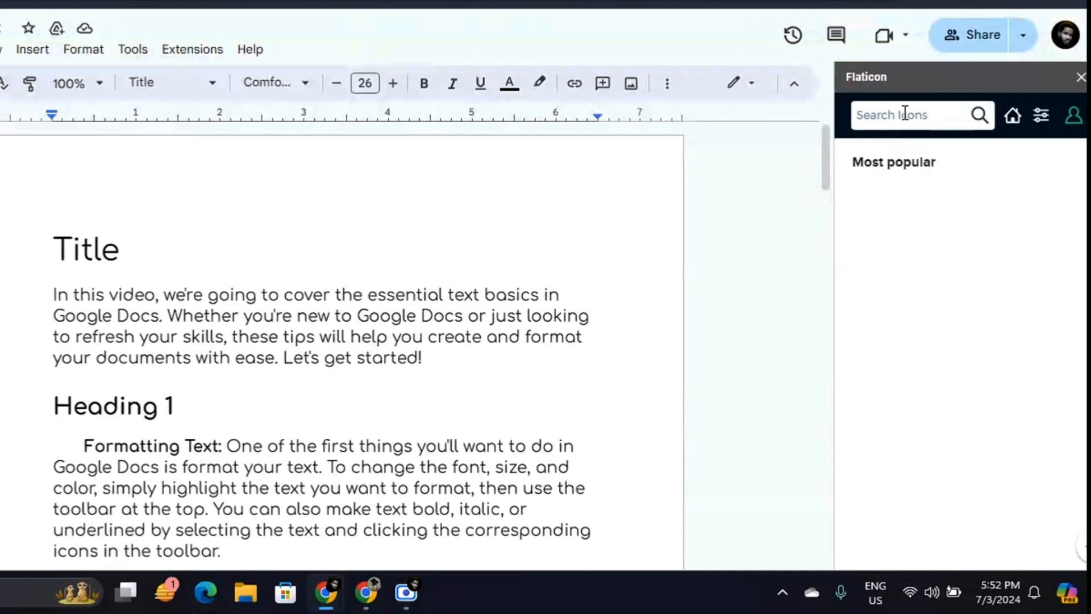
# Step: Search Flaticon for "FLOWERS" and insert the orange flower icon at 128 px beside the title
pyautogui.write('FLOWERS')
pyautogui.press('Return')
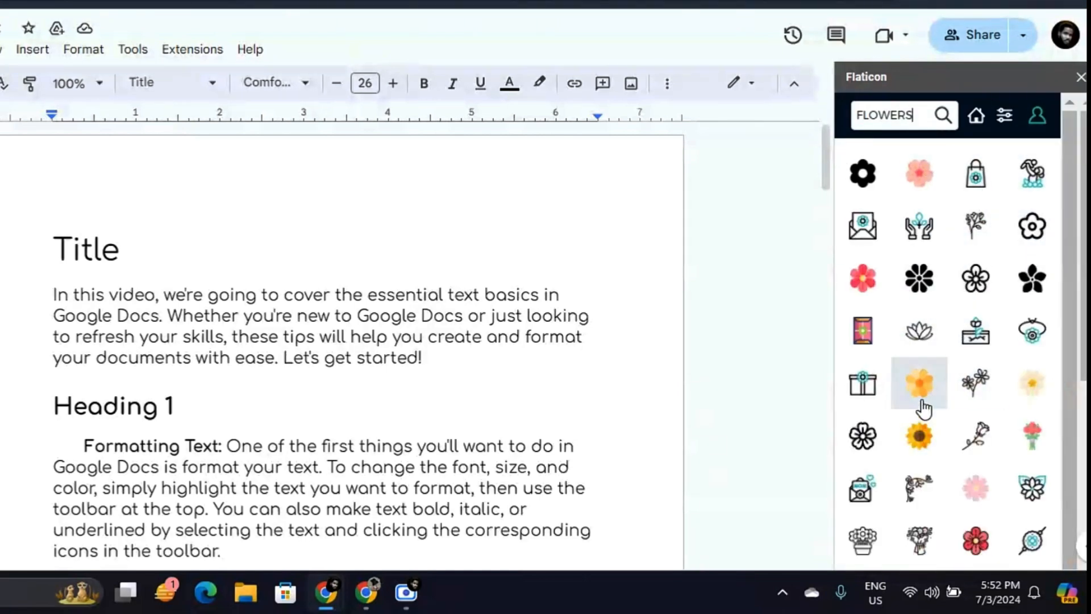
pyautogui.click(923, 380)
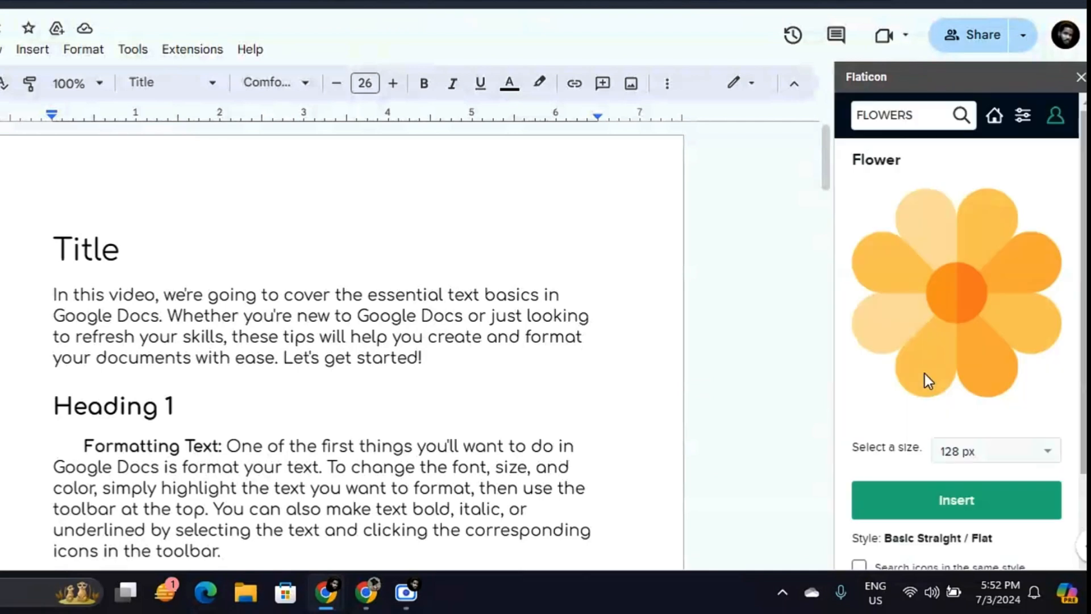
pyautogui.click(945, 498)
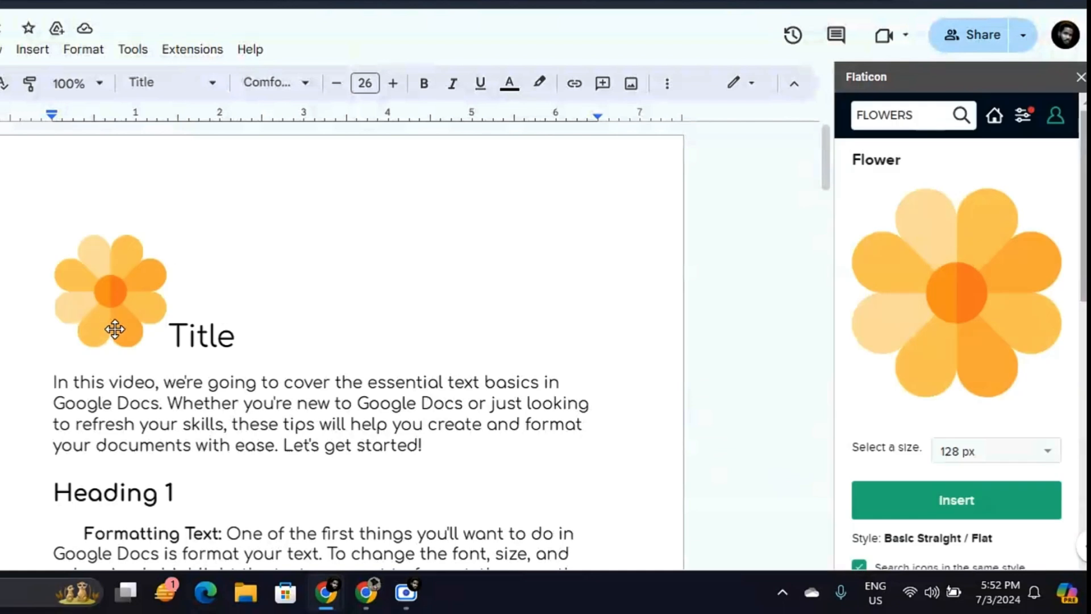
# Step: Place the flower icon in front of the text and move it to the right end of the introductory paragraph
pyautogui.moveTo(114, 294); pyautogui.dragTo(216, 329)
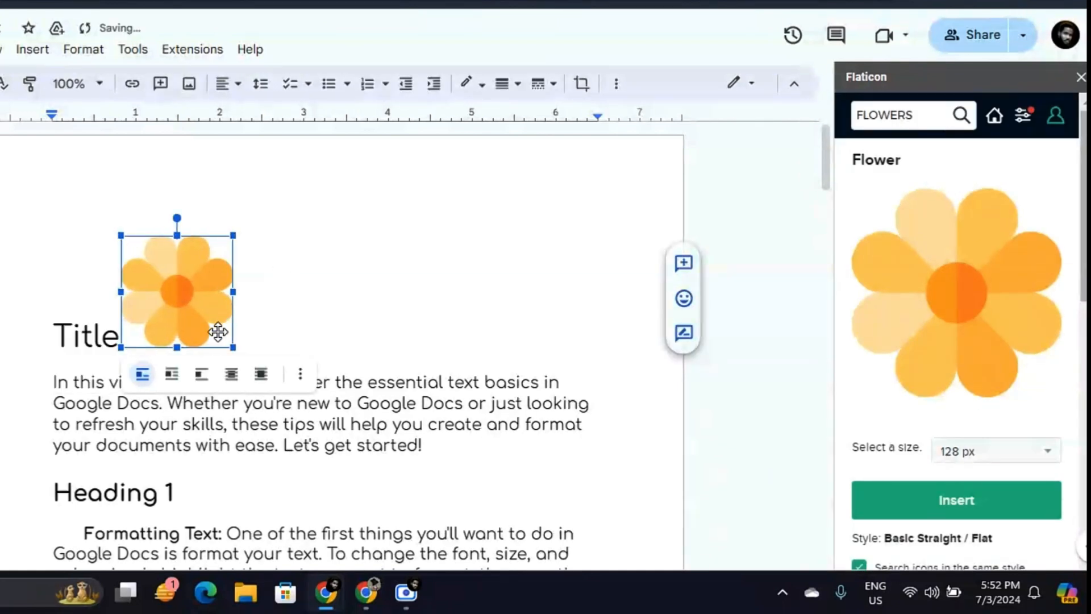
pyautogui.click(260, 378)
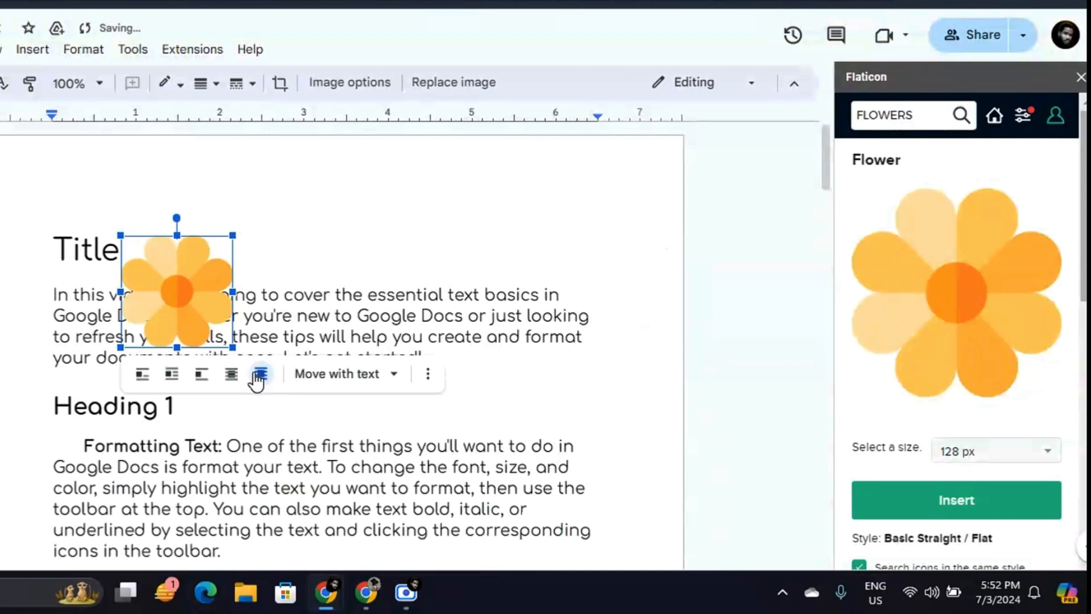
pyautogui.moveTo(189, 285); pyautogui.dragTo(585, 191)
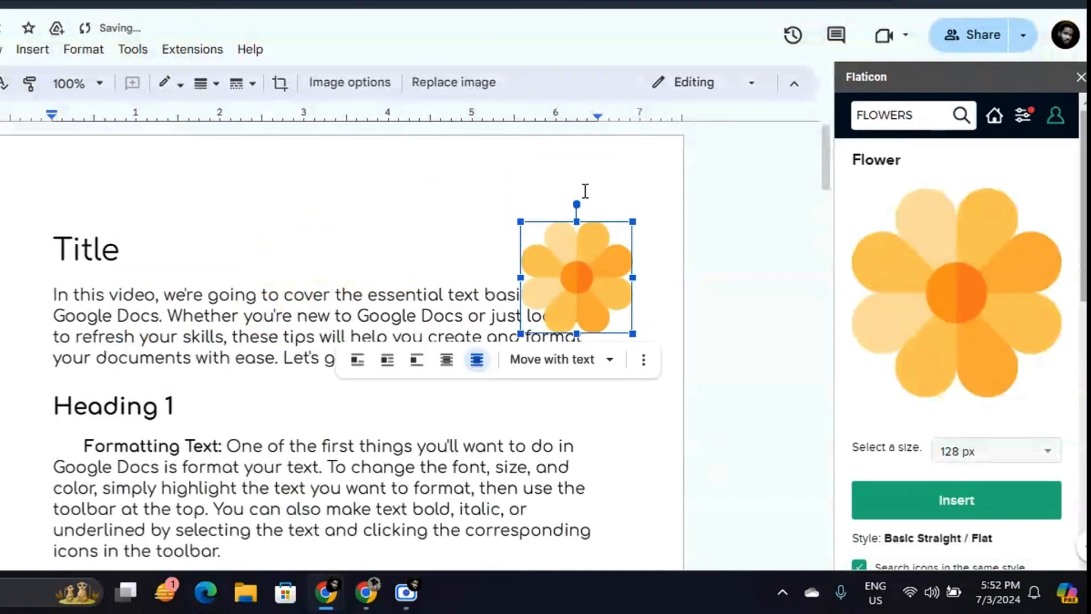
# Step: Try the flower behind the text, switch it to wrap text, and position it to the right of the introductory paragraph
pyautogui.click(446, 360)
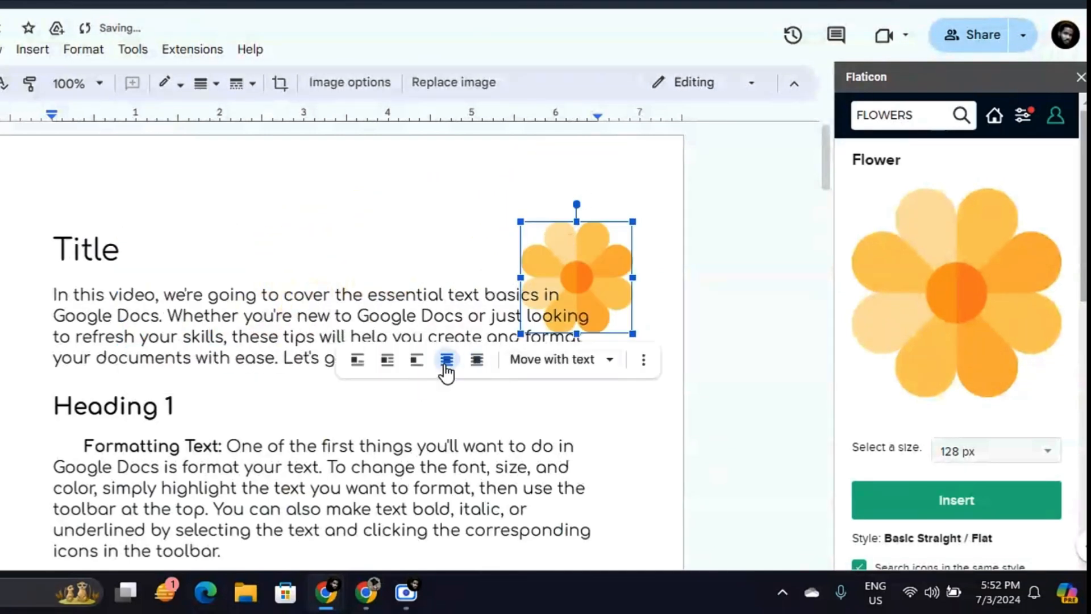
pyautogui.moveTo(558, 267); pyautogui.dragTo(569, 233)
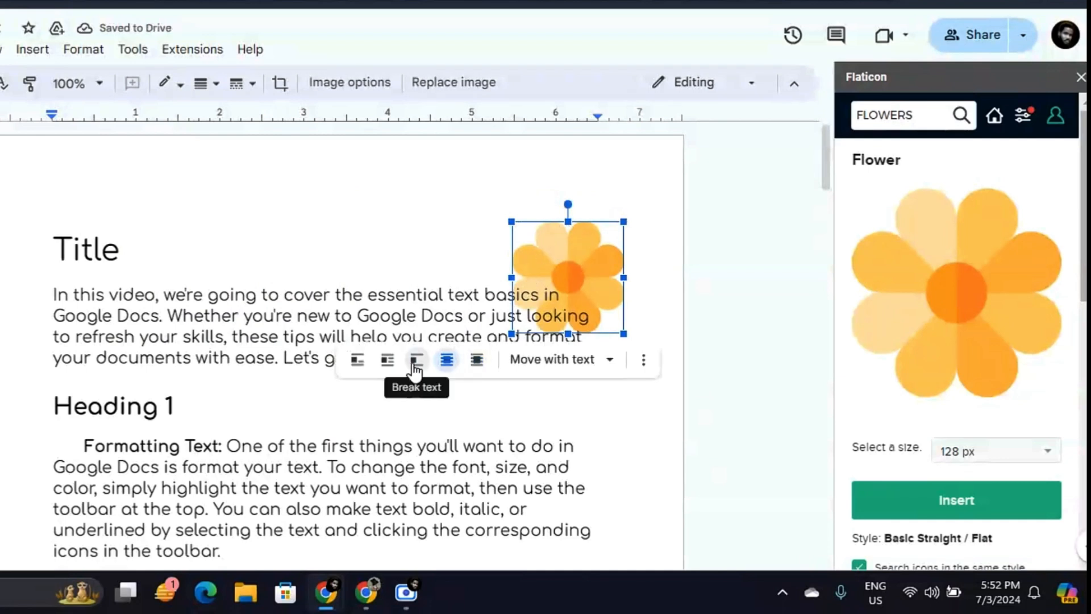
pyautogui.click(388, 360)
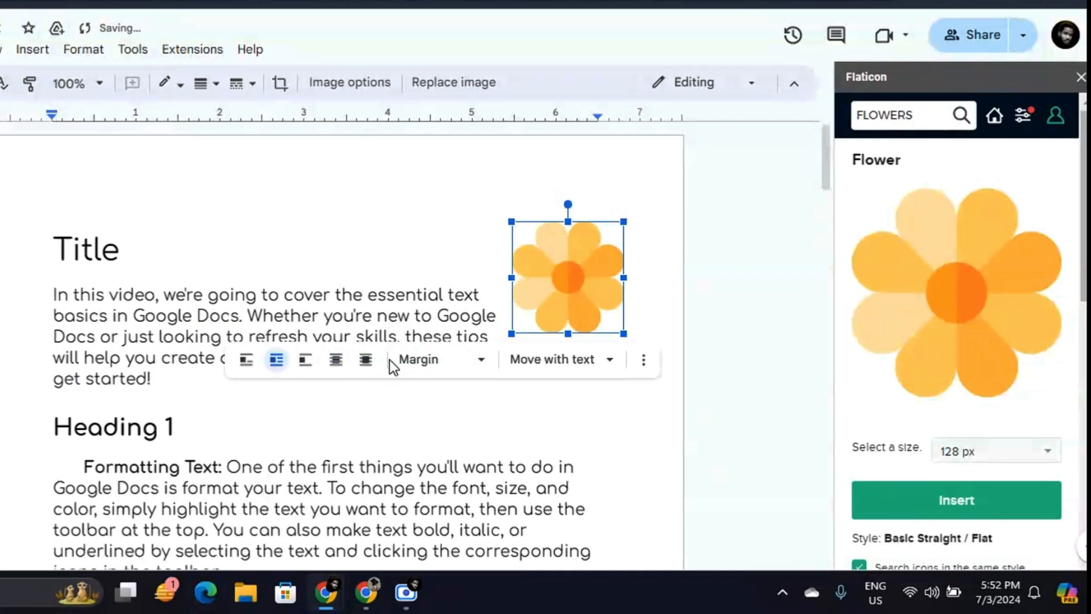
pyautogui.moveTo(537, 318); pyautogui.dragTo(531, 338)
pyautogui.click(587, 186)
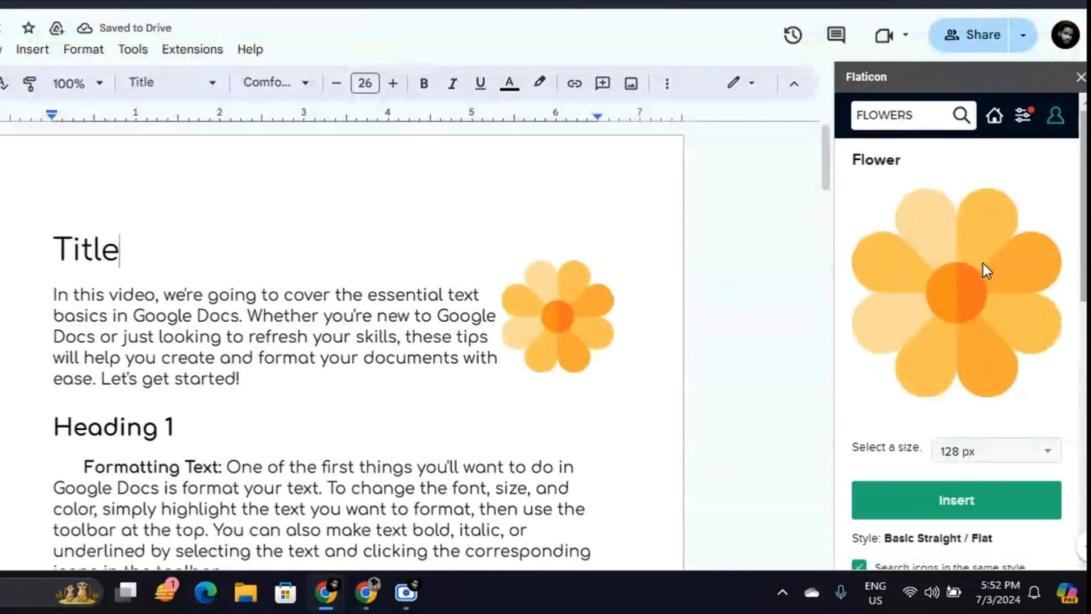
# Step: Browse Flaticon's most popular icons and insert the blue LinkedIn icon at 128 px after the title
pyautogui.moveTo(1084, 244)
pyautogui.mouseDown()
pyautogui.moveTo(1084, 470)
pyautogui.moveTo(1084, 233)
pyautogui.mouseUp()
pyautogui.click(996, 115)
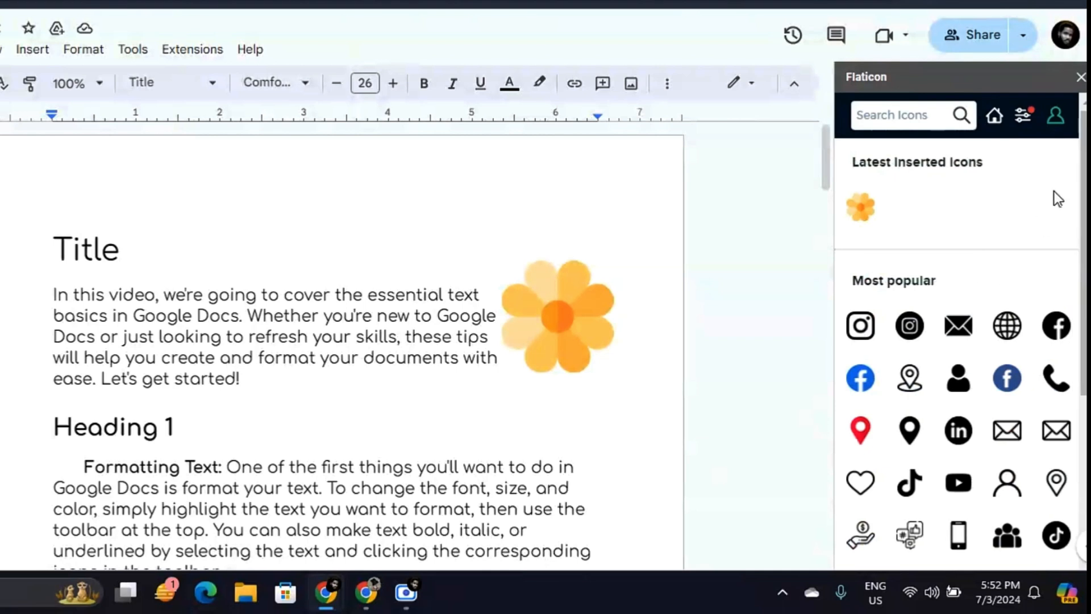
pyautogui.scroll(-4, 960, 324)
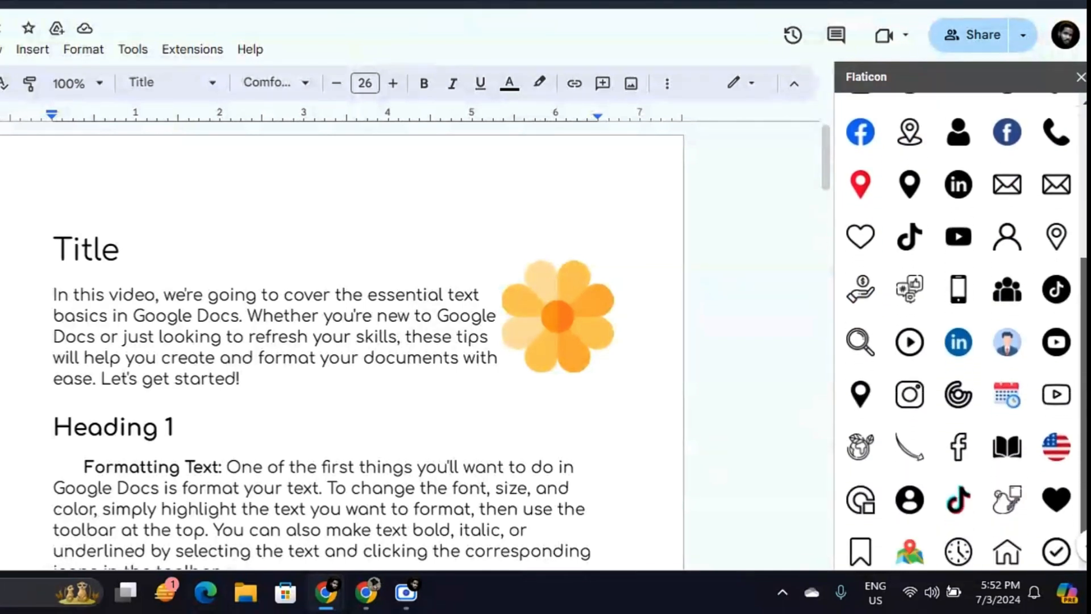
pyautogui.moveTo(1084, 341)
pyautogui.mouseDown()
pyautogui.moveTo(1084, 350)
pyautogui.moveTo(1084, 335)
pyautogui.mouseUp()
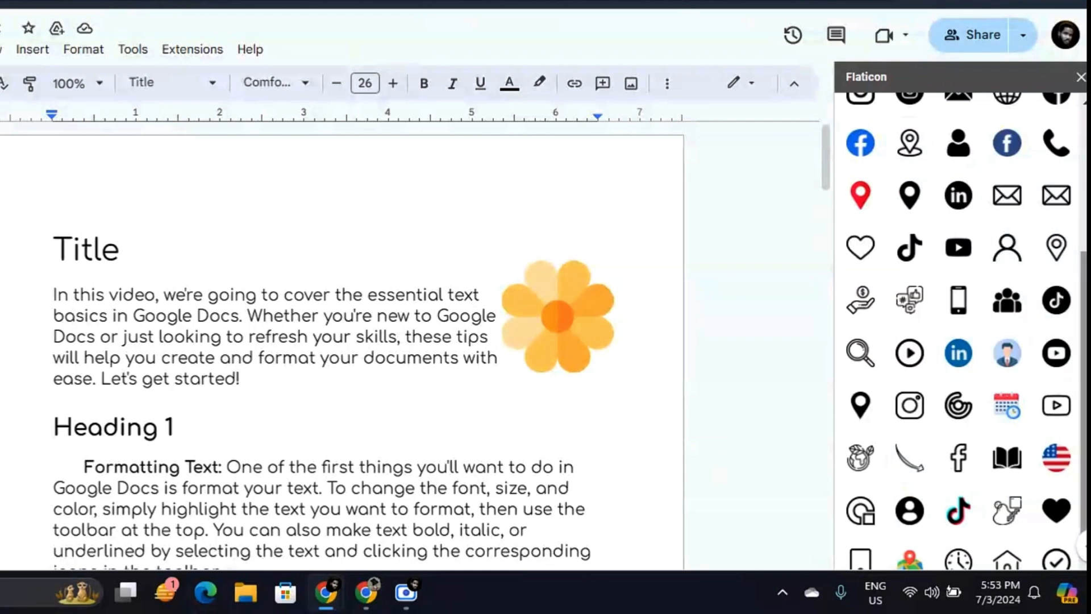
pyautogui.moveTo(1084, 316); pyautogui.dragTo(1084, 333)
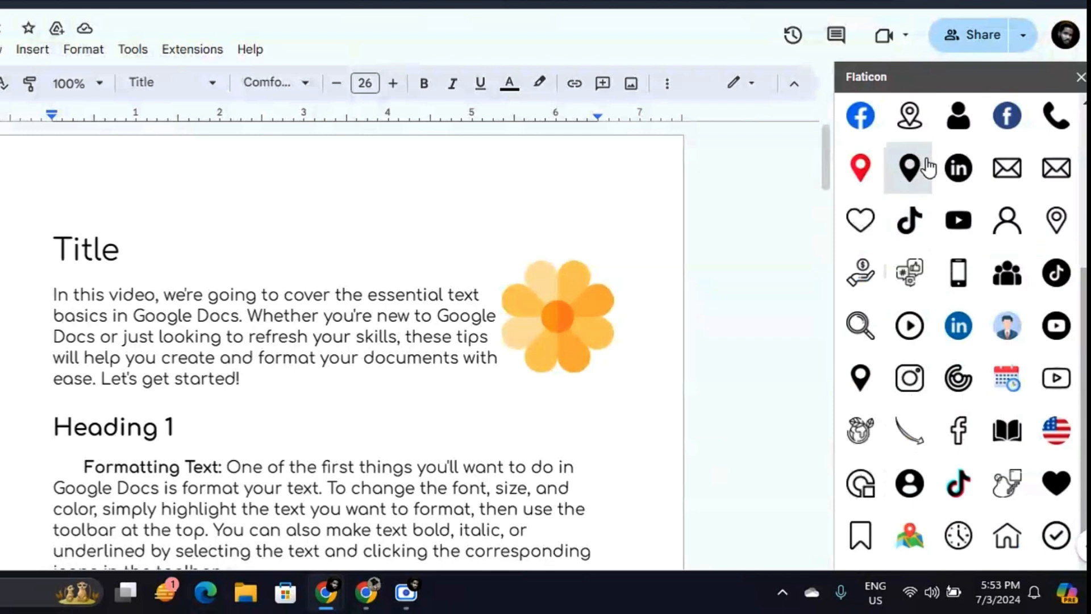
pyautogui.click(966, 322)
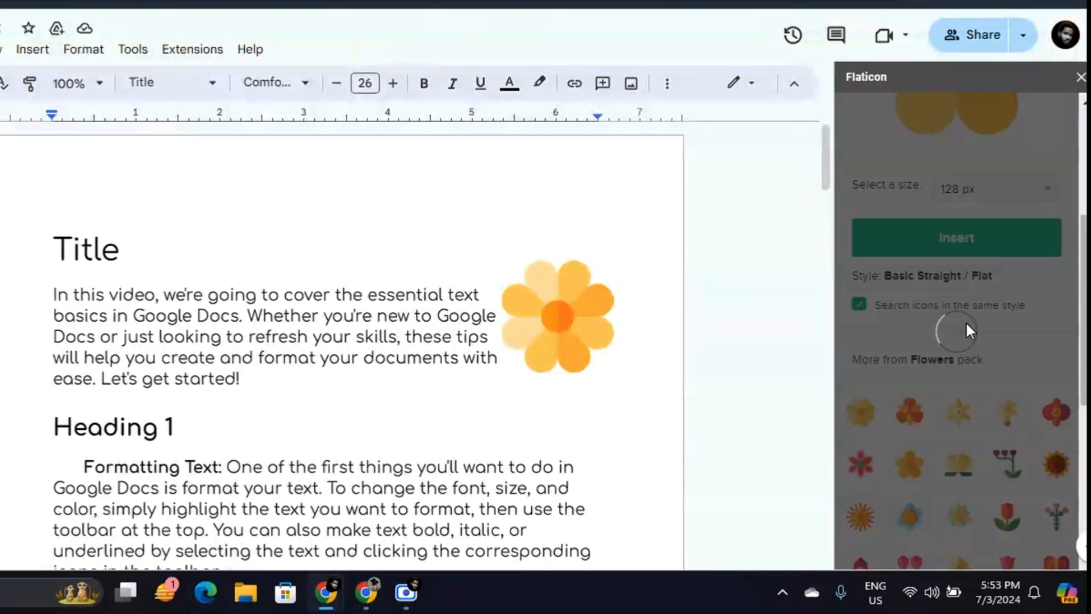
pyautogui.scroll(-3, 982, 417)
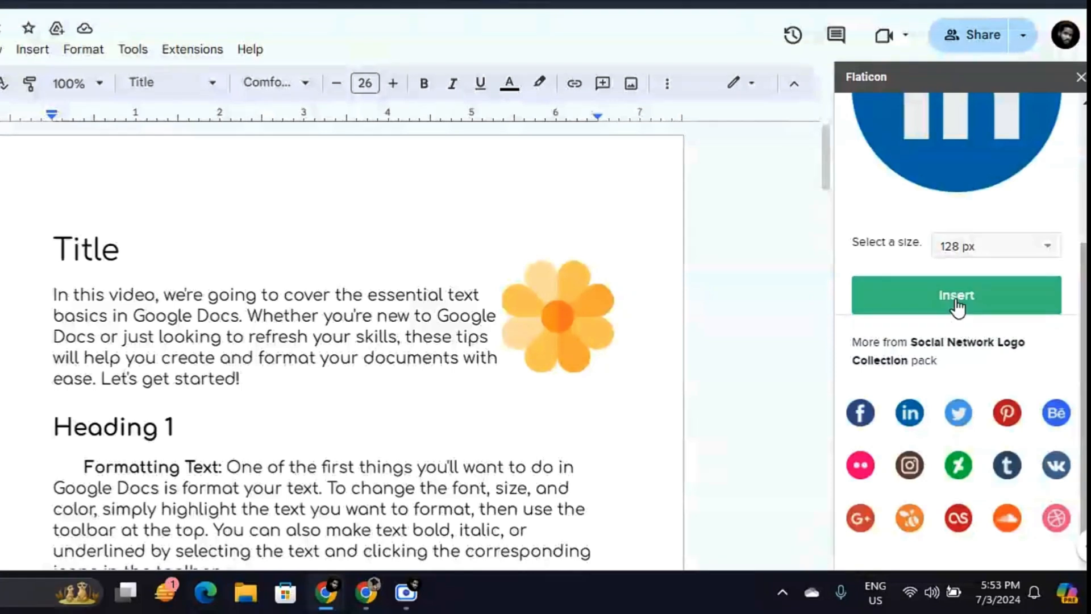
pyautogui.click(955, 299)
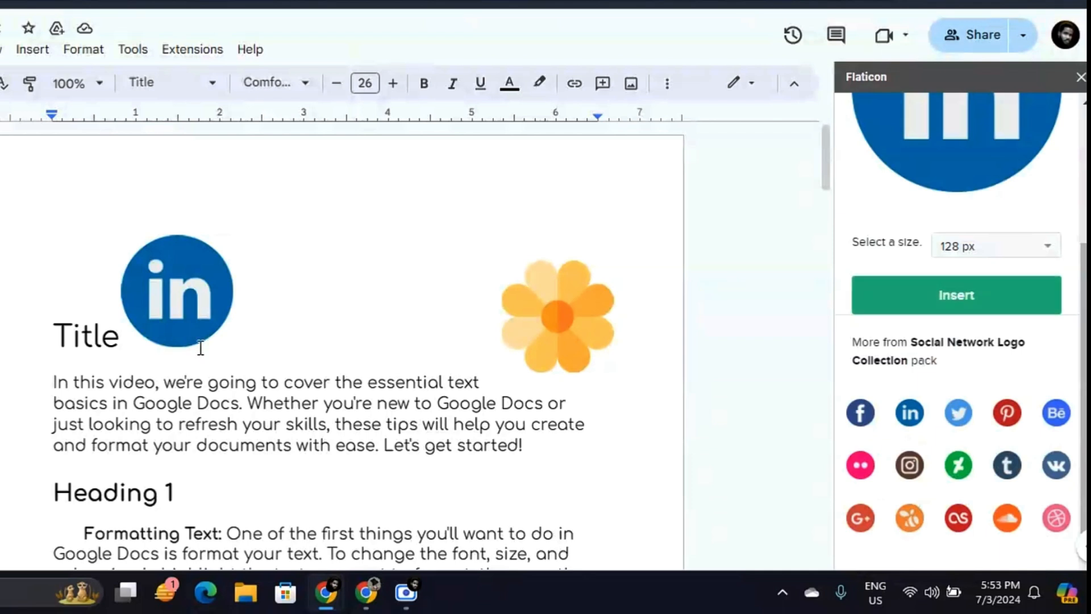
# Step: Set the LinkedIn icon to wrap text and move it down into the body text near Heading 1
pyautogui.click(181, 301)
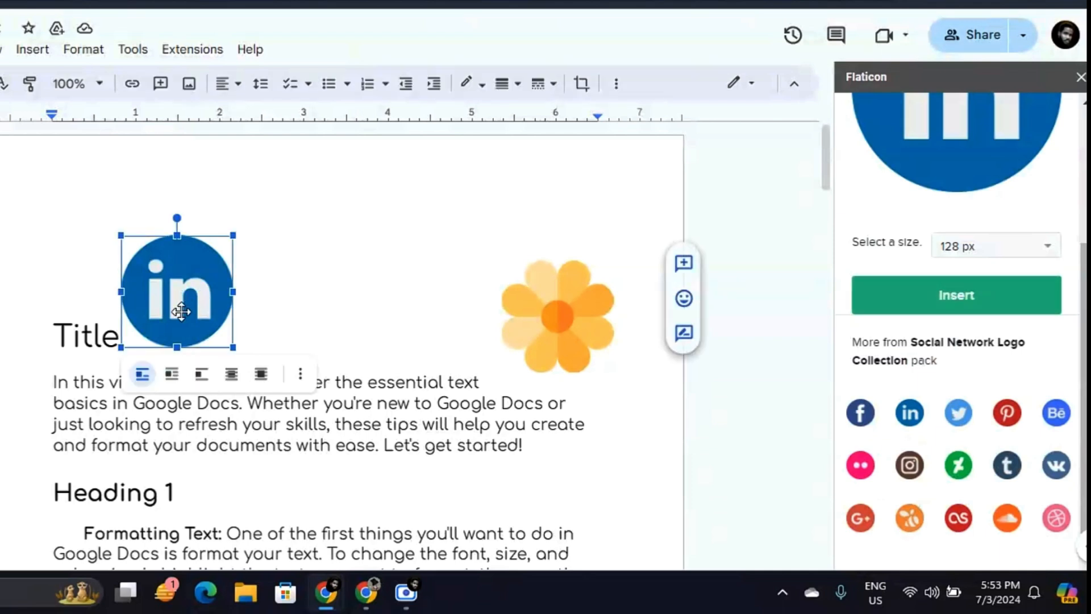
pyautogui.click(173, 375)
pyautogui.moveTo(181, 261); pyautogui.dragTo(330, 466)
pyautogui.moveTo(826, 161)
pyautogui.mouseDown()
pyautogui.moveTo(835, 206)
pyautogui.moveTo(823, 179)
pyautogui.mouseUp()
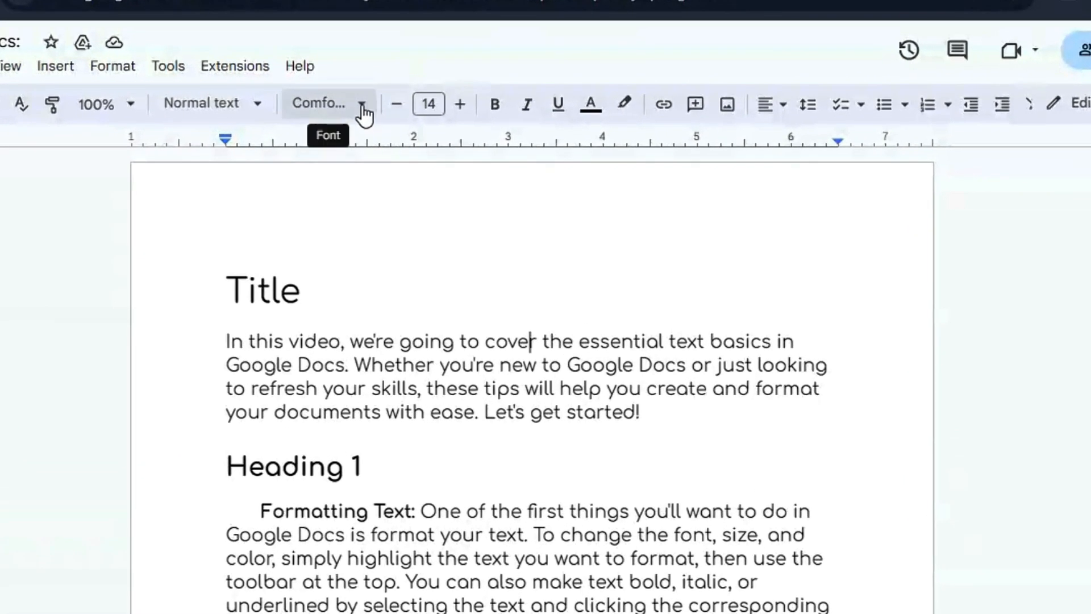
# Step: Browse the font list and choose Oswald Bold at the cursor position in the introductory paragraph
pyautogui.click(361, 107)
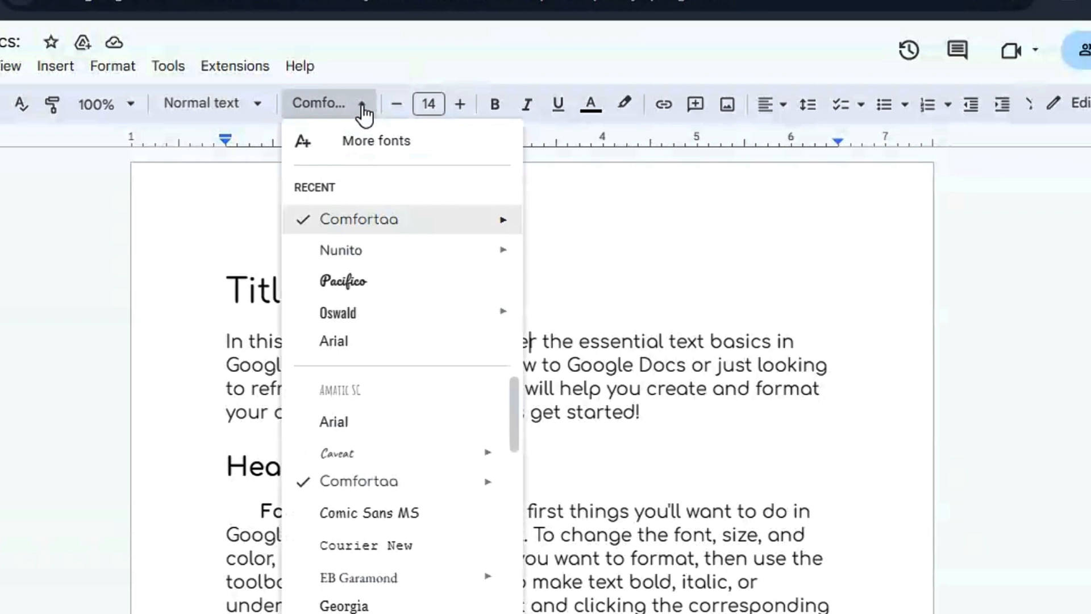
pyautogui.scroll(-1, 513, 424)
pyautogui.moveTo(514, 431); pyautogui.dragTo(507, 539)
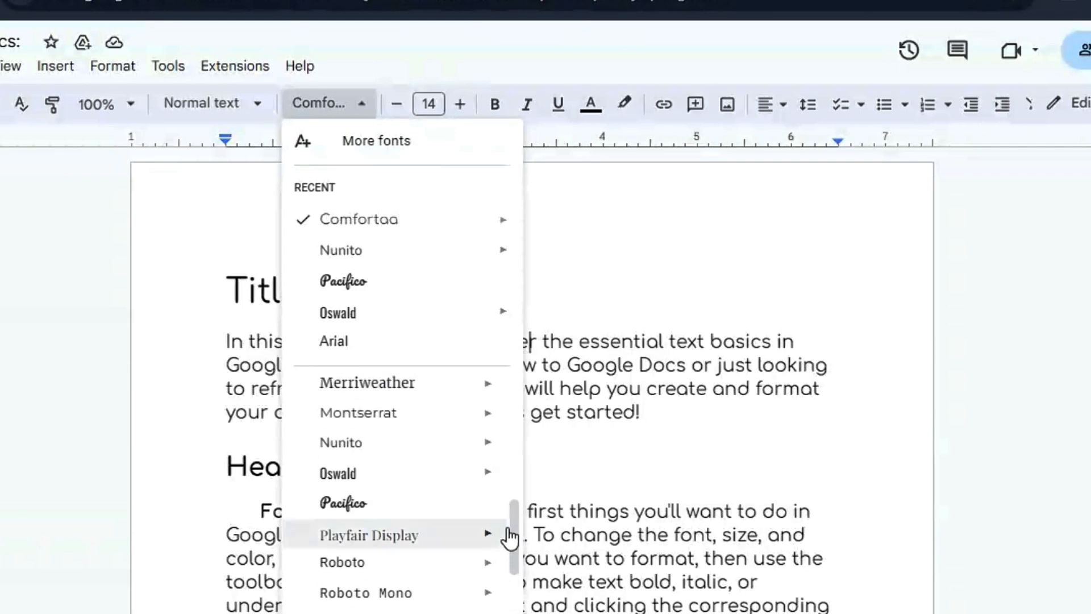
pyautogui.moveTo(495, 482)
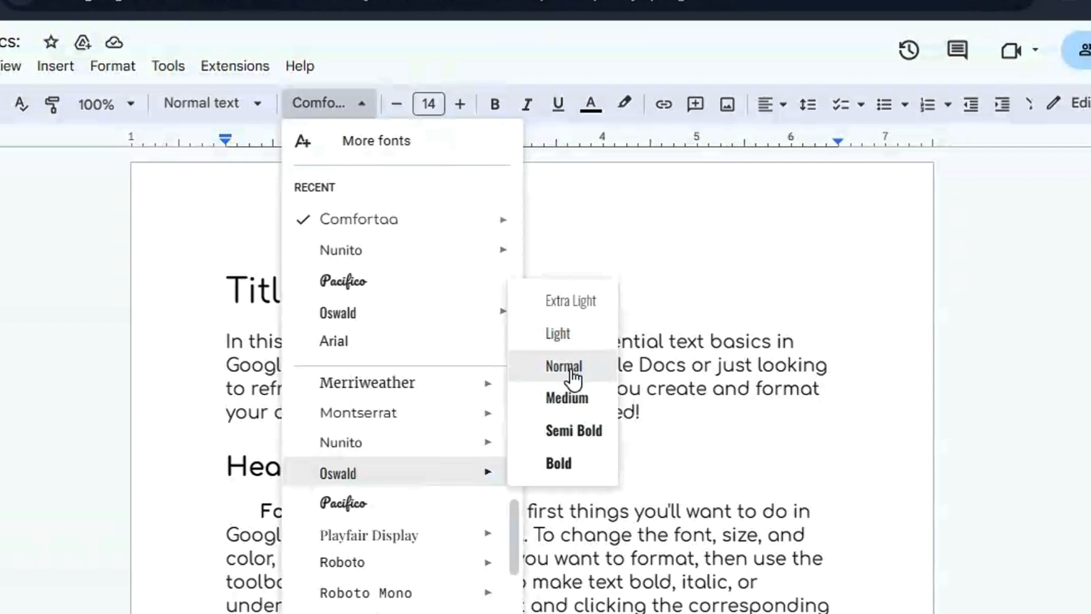
pyautogui.click(562, 462)
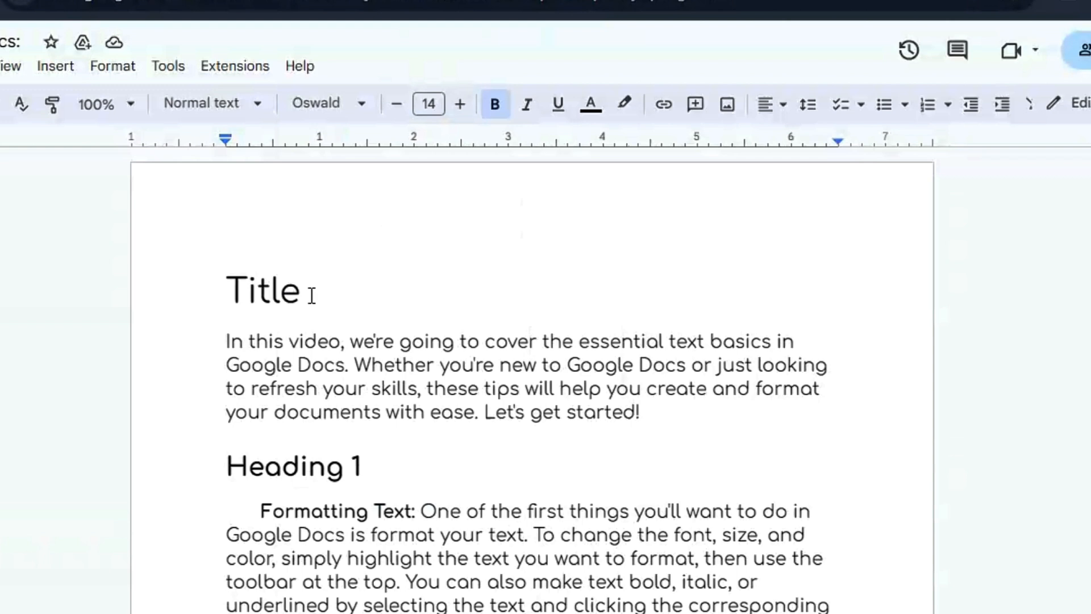
# Step: Change the font of the Title line to Oswald in the Bold weight
pyautogui.moveTo(312, 294); pyautogui.dragTo(226, 270)
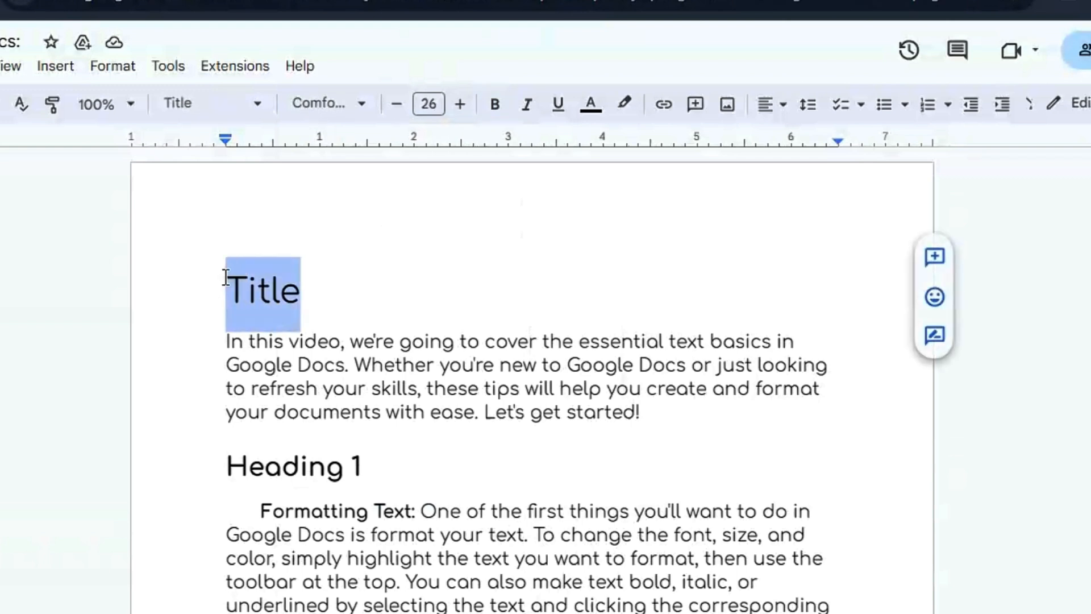
pyautogui.click(362, 105)
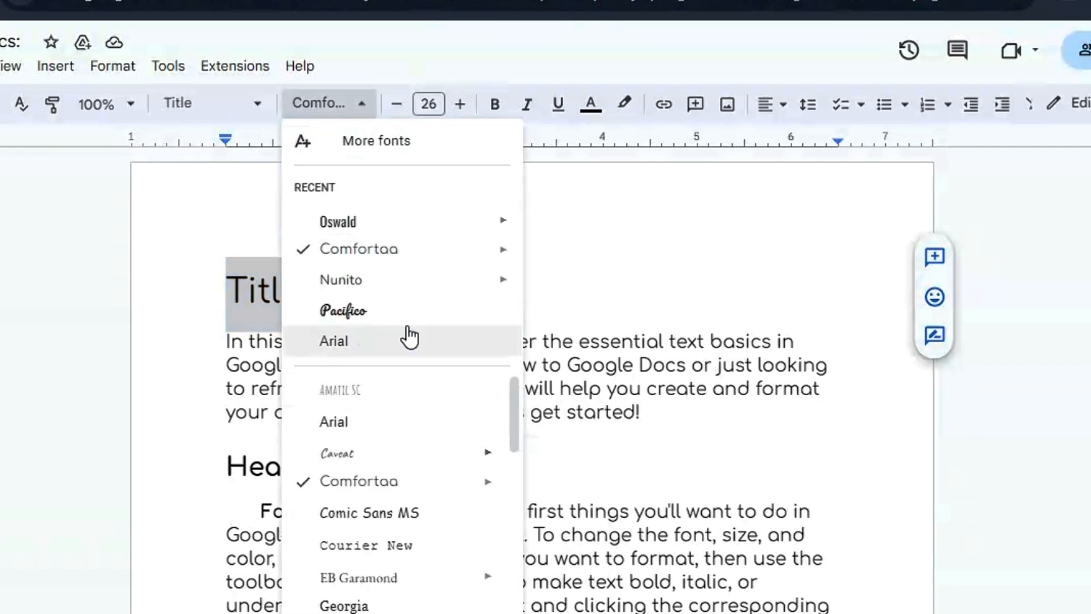
pyautogui.moveTo(511, 390); pyautogui.dragTo(514, 520)
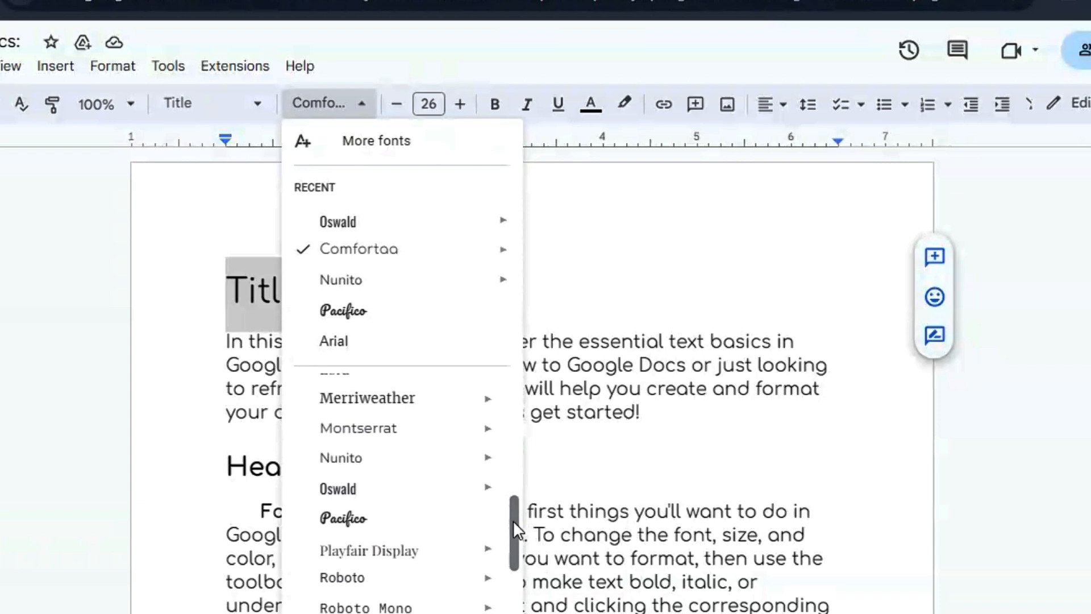
pyautogui.moveTo(453, 487)
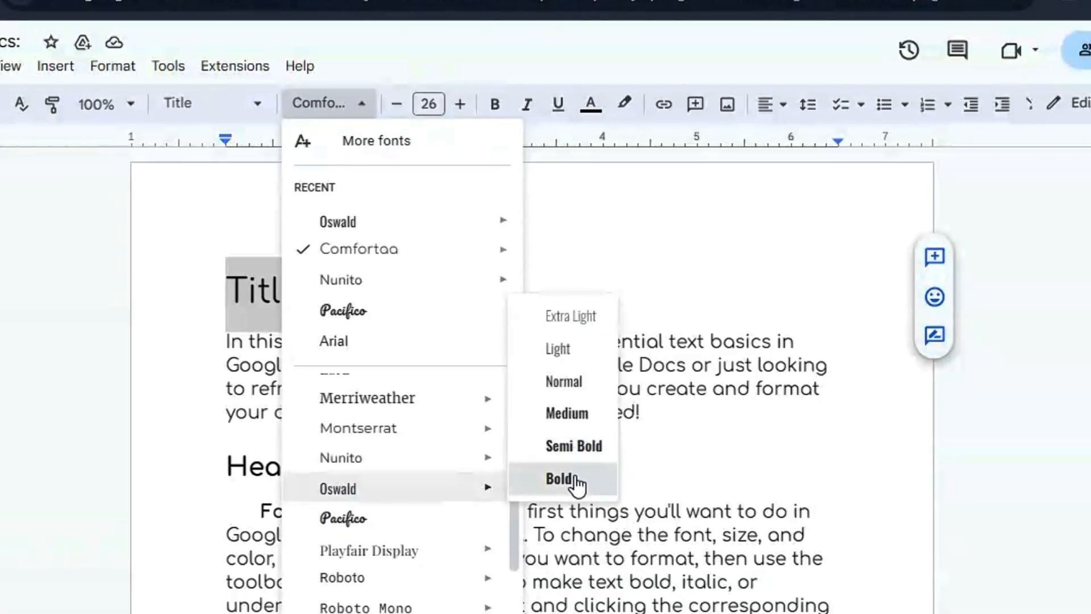
pyautogui.click(560, 478)
pyautogui.click(288, 297)
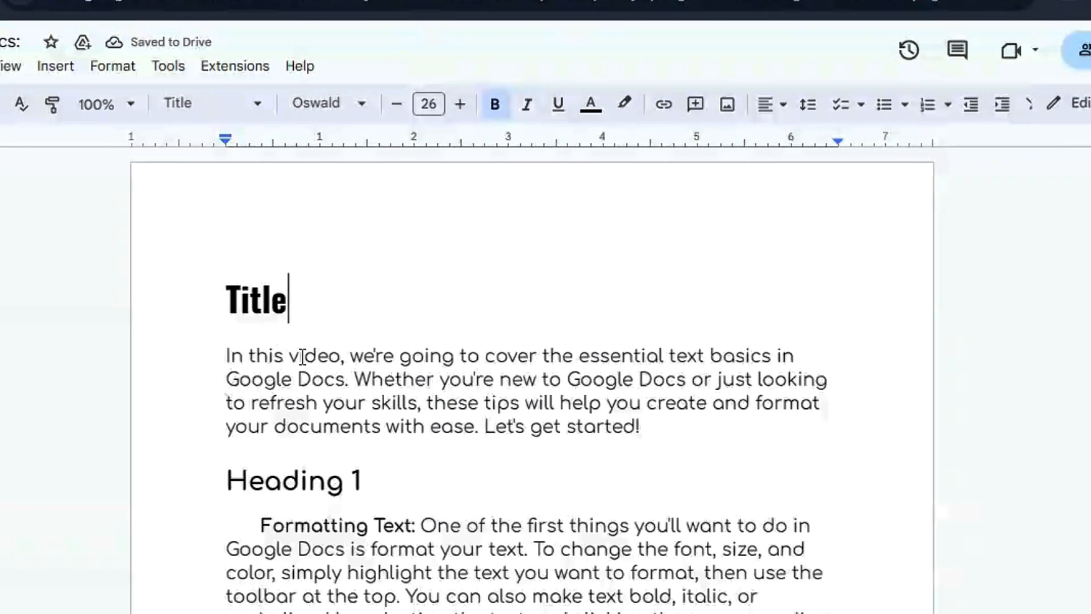
# Step: Browse the additional fonts and add Arimo and Jost to My fonts
pyautogui.click(327, 103)
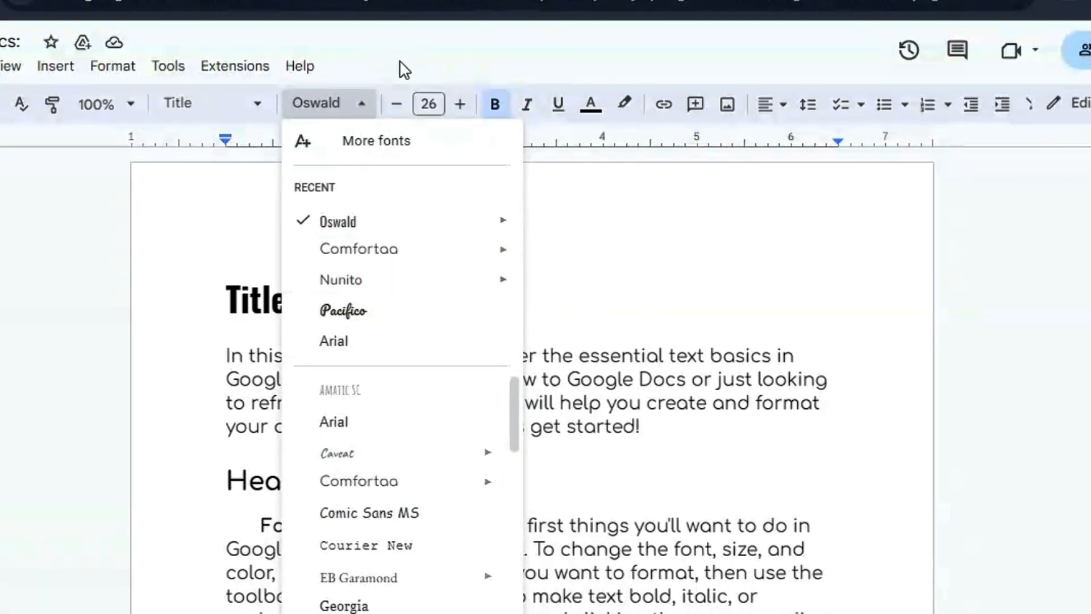
pyautogui.click(375, 152)
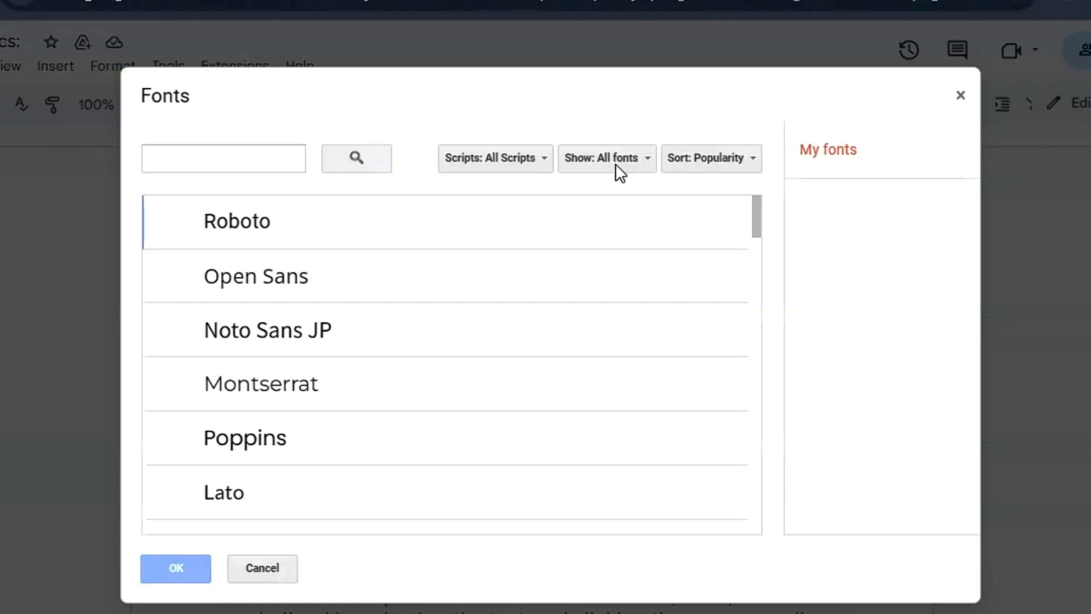
pyautogui.moveTo(756, 223); pyautogui.dragTo(750, 501)
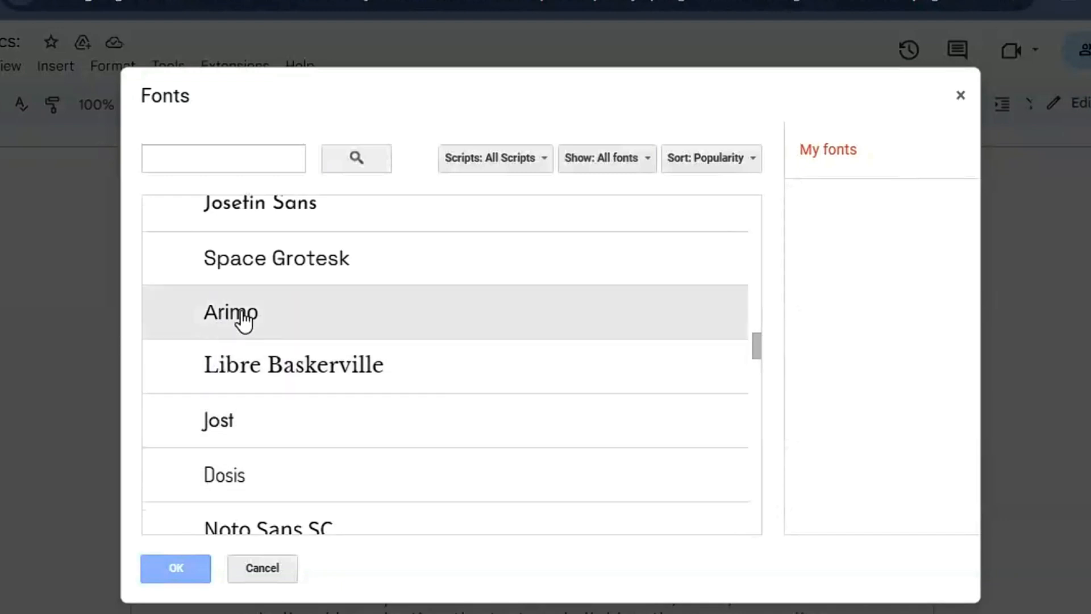
pyautogui.click(245, 321)
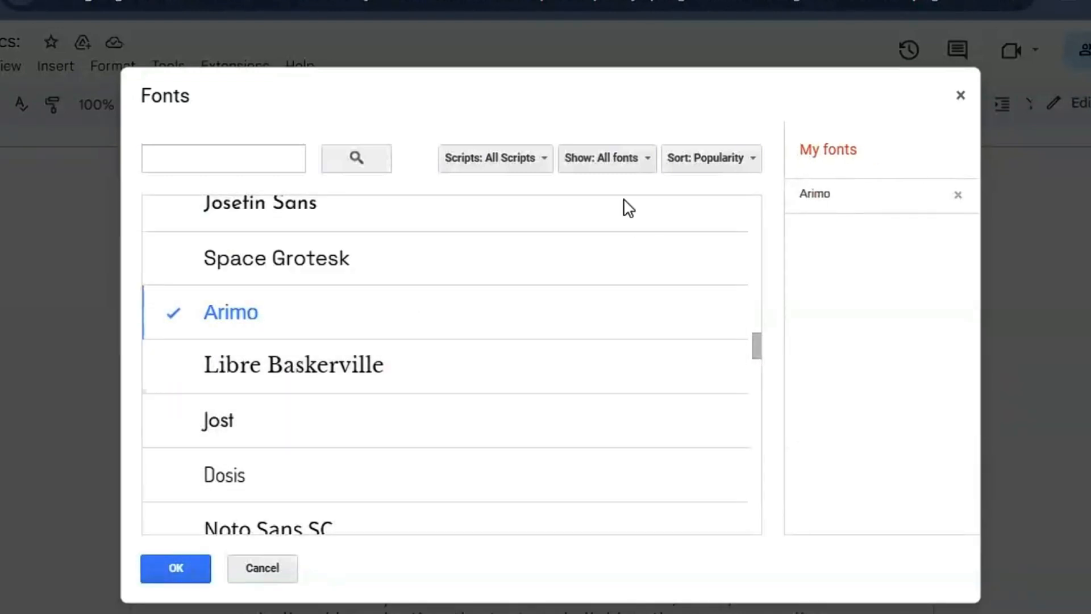
pyautogui.click(263, 435)
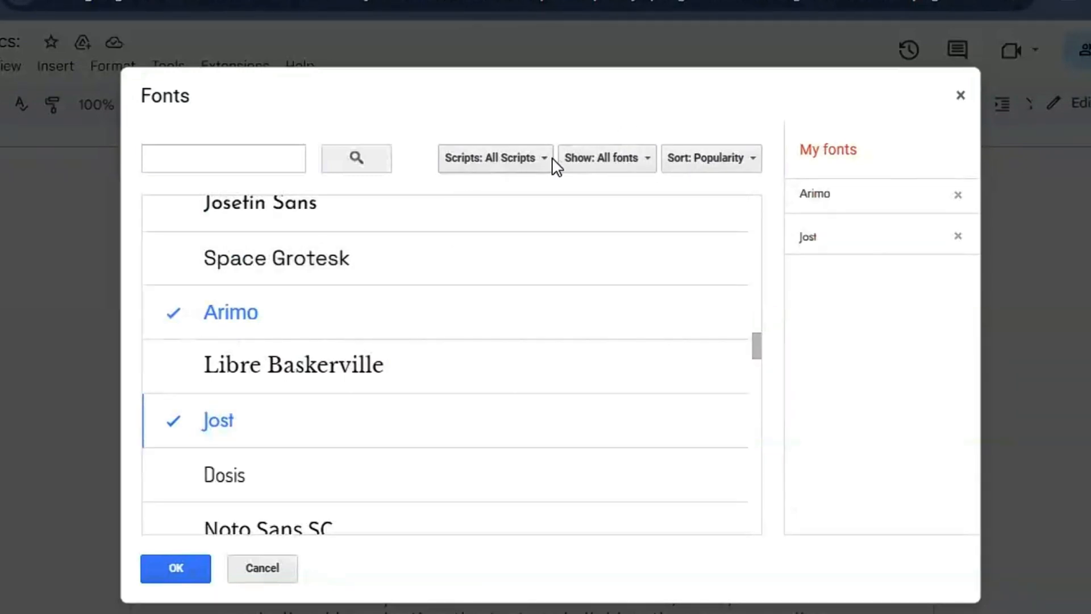
# Step: Filter the fonts to Display, add Lilita One, Rowdies, Abril Fatface and Concert One to My fonts, and confirm the selection
pyautogui.click(630, 159)
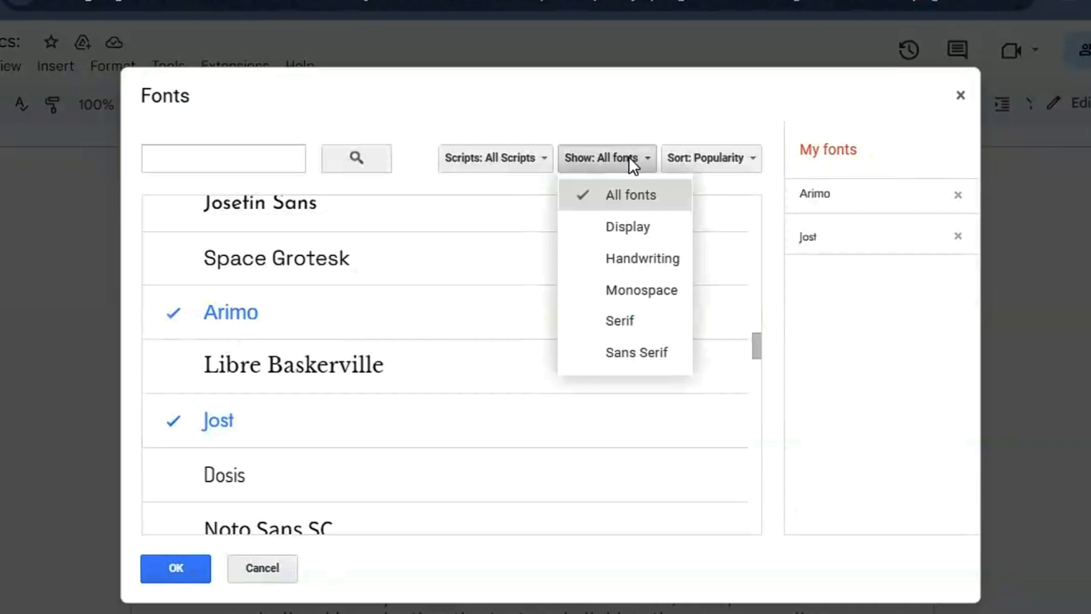
pyautogui.click(628, 226)
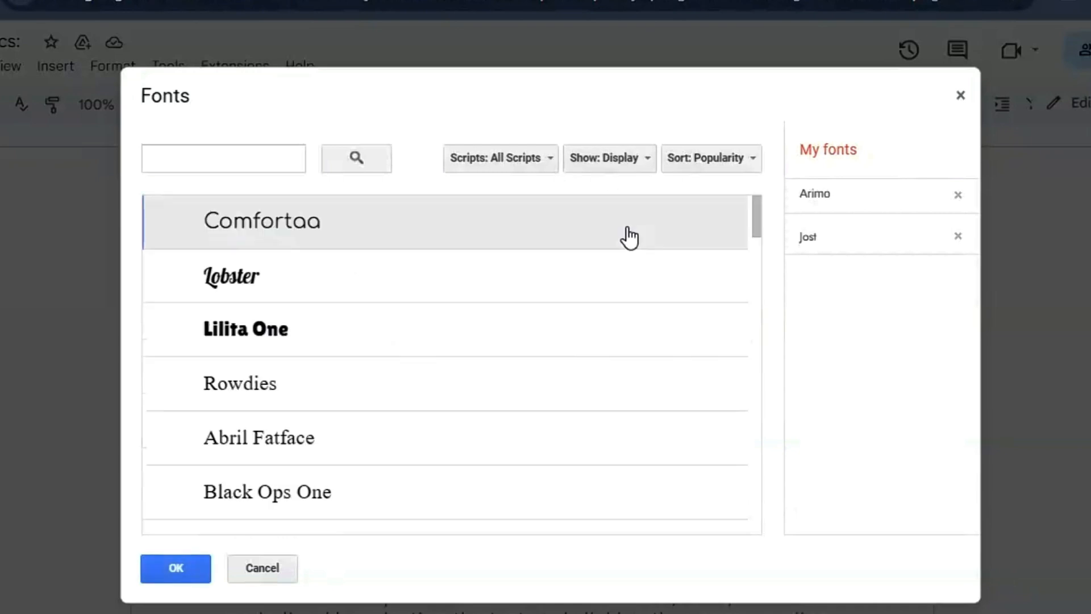
pyautogui.click(419, 345)
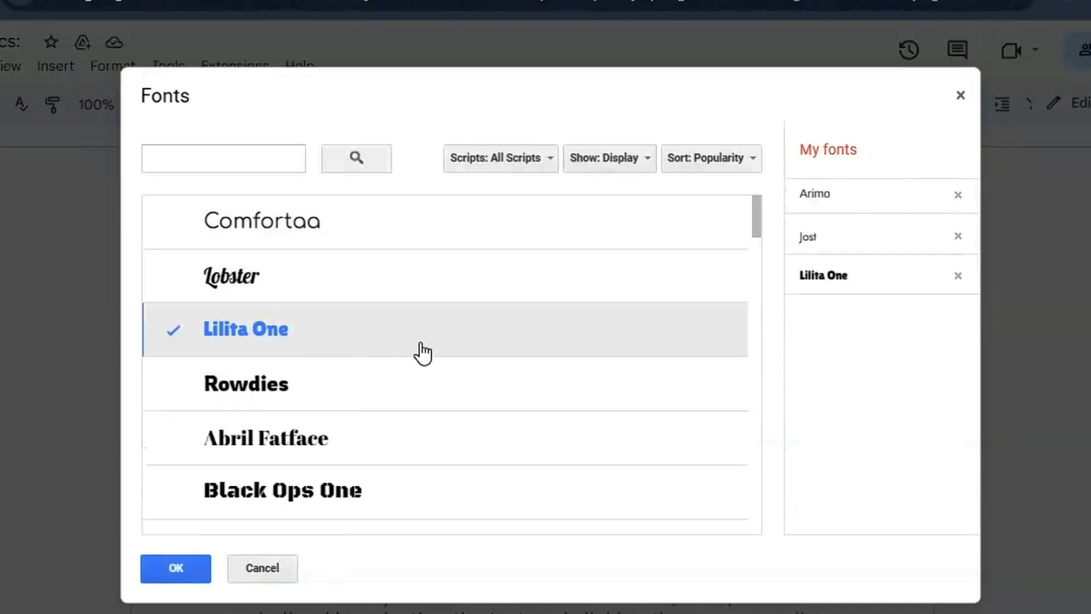
pyautogui.click(371, 384)
pyautogui.click(371, 438)
pyautogui.moveTo(758, 219); pyautogui.dragTo(762, 250)
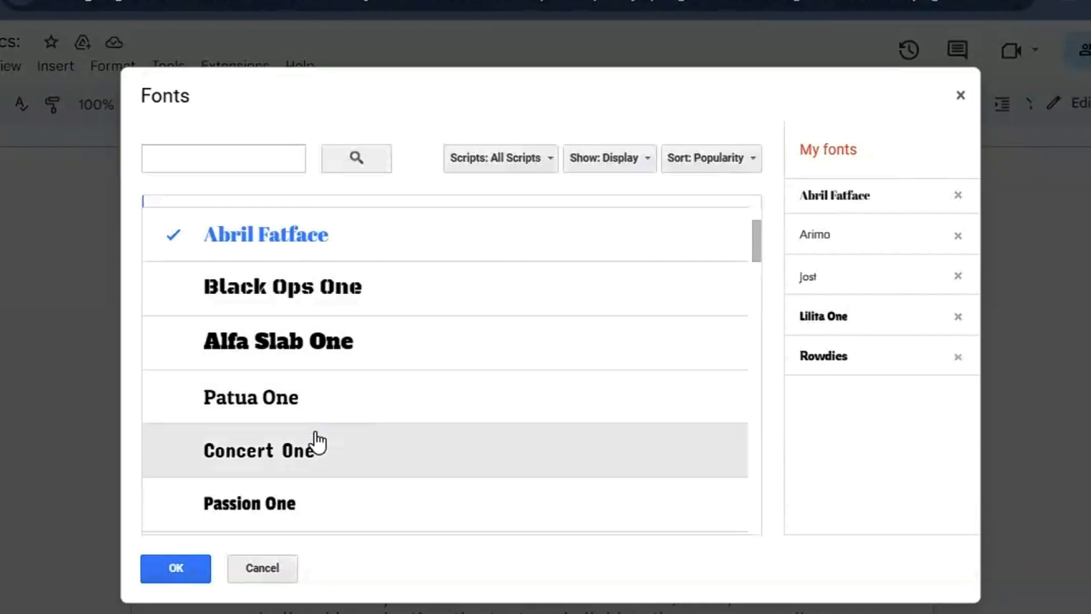
pyautogui.click(326, 449)
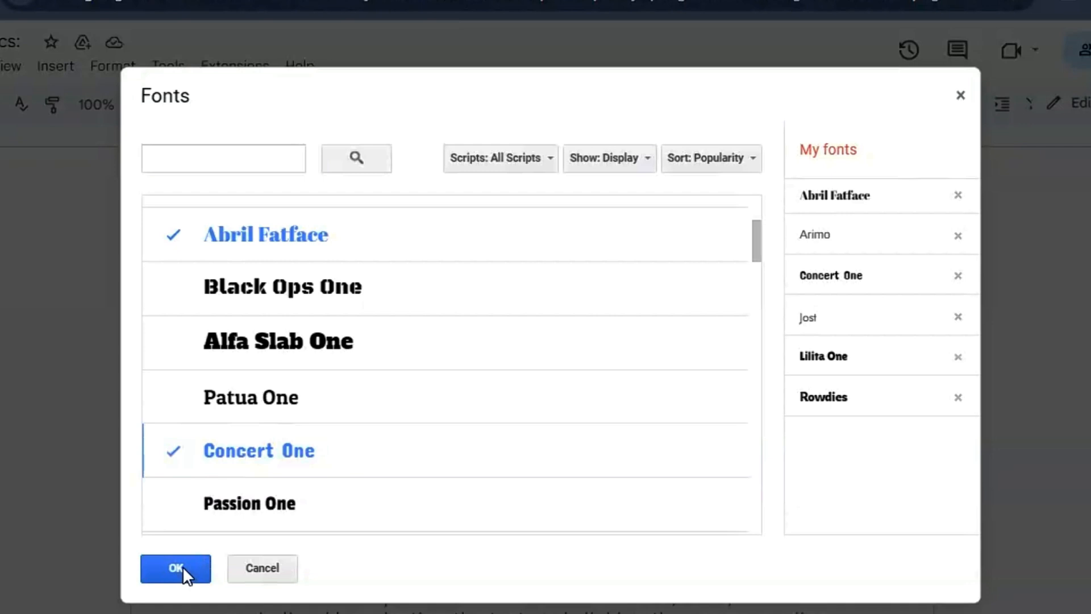
pyautogui.click(182, 566)
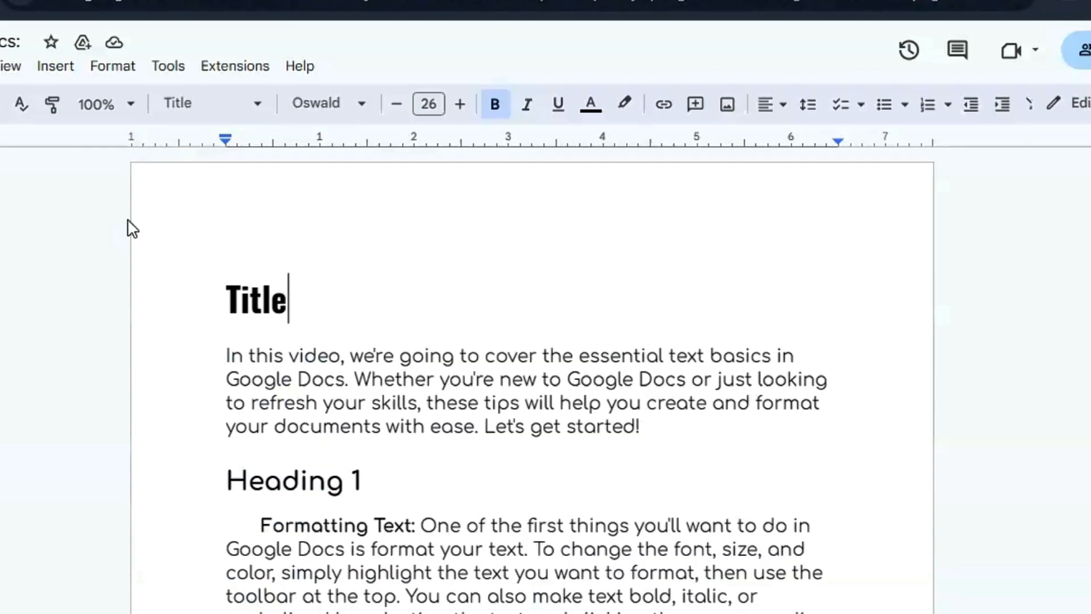
# Step: Look through the document's font list for the newly added fonts
pyautogui.click(363, 108)
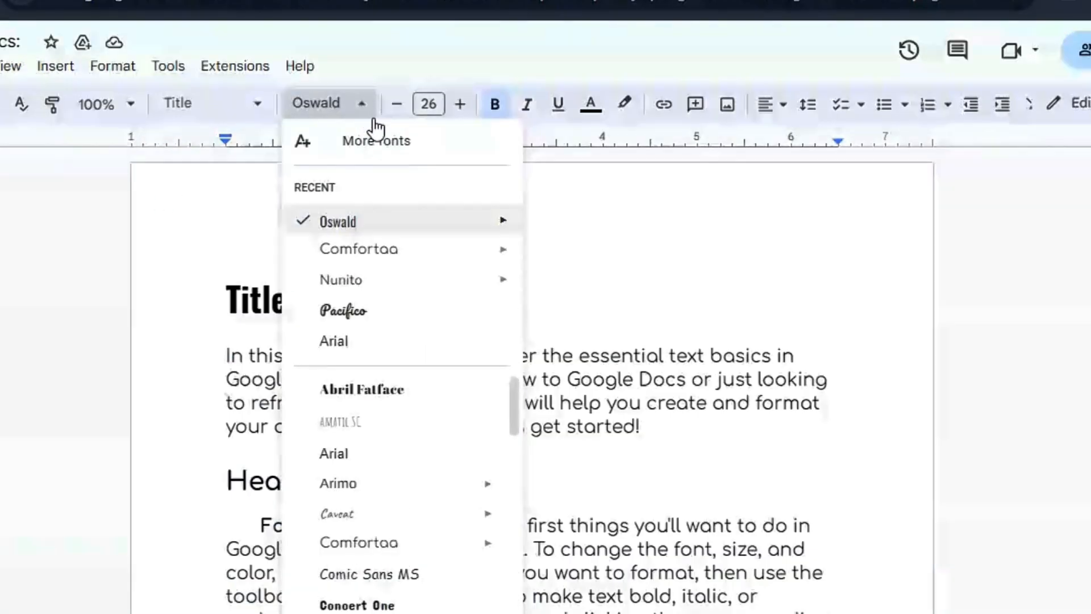
pyautogui.moveTo(516, 396); pyautogui.dragTo(504, 584)
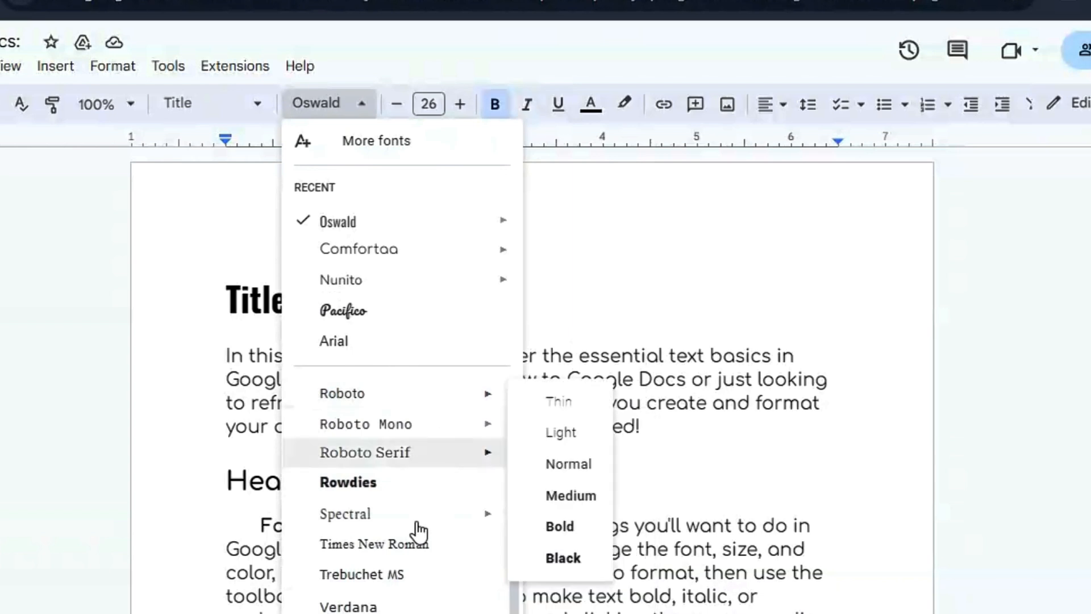
pyautogui.click(135, 387)
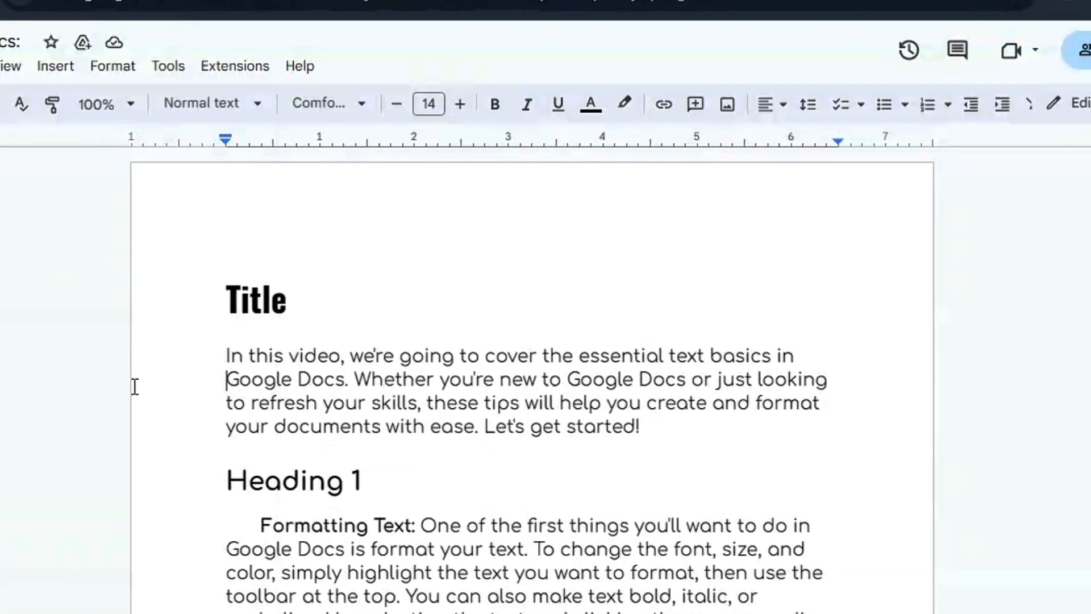
# Step: Add the Anton font from the additional fonts and apply it to the Heading 1 line
pyautogui.moveTo(358, 481); pyautogui.dragTo(226, 480)
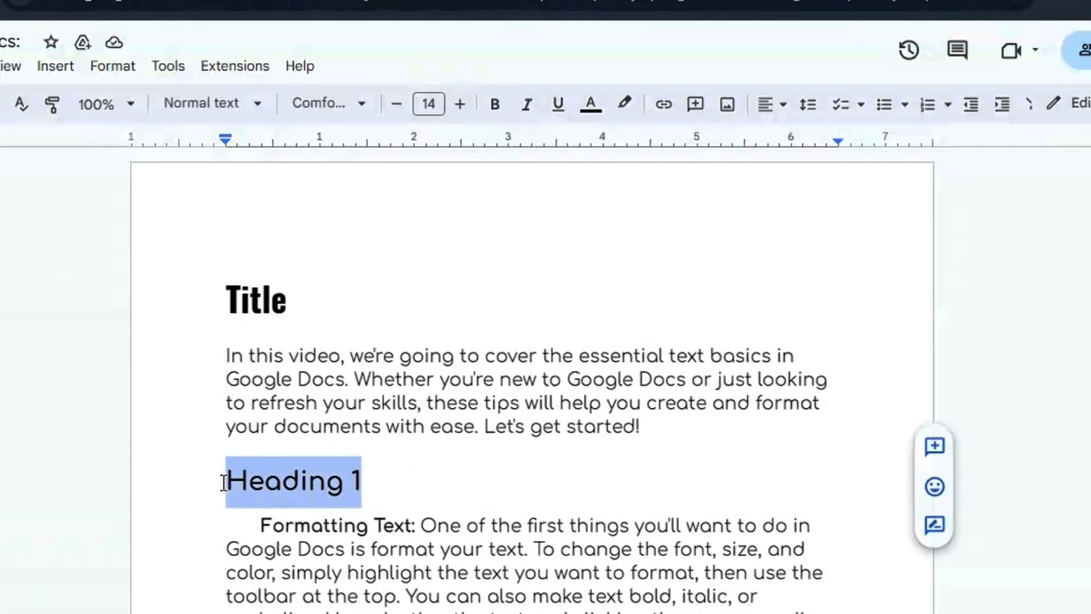
pyautogui.click(360, 106)
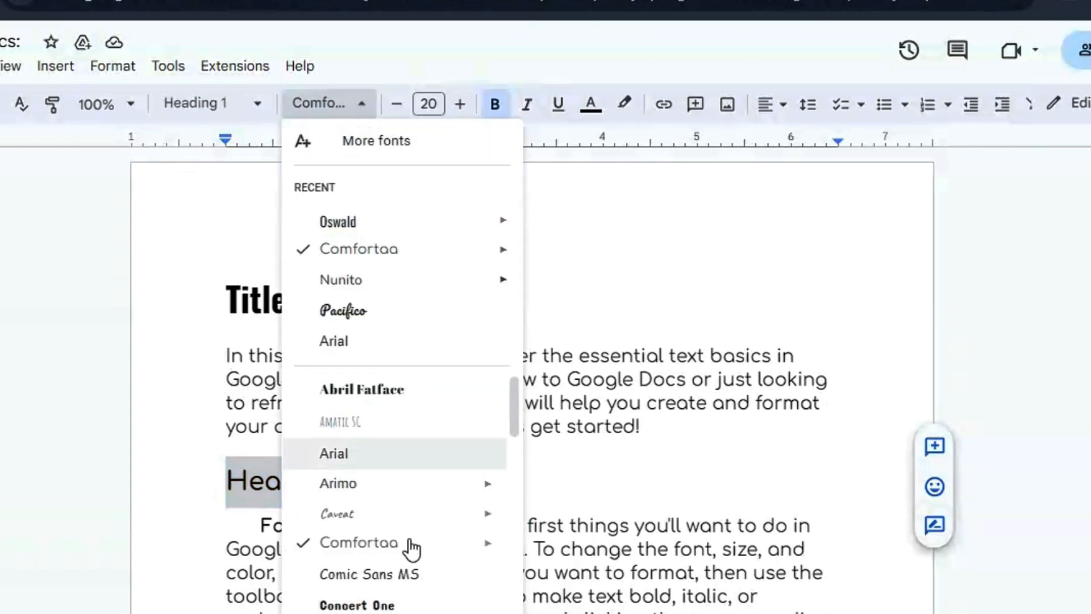
pyautogui.moveTo(515, 429); pyautogui.dragTo(518, 505)
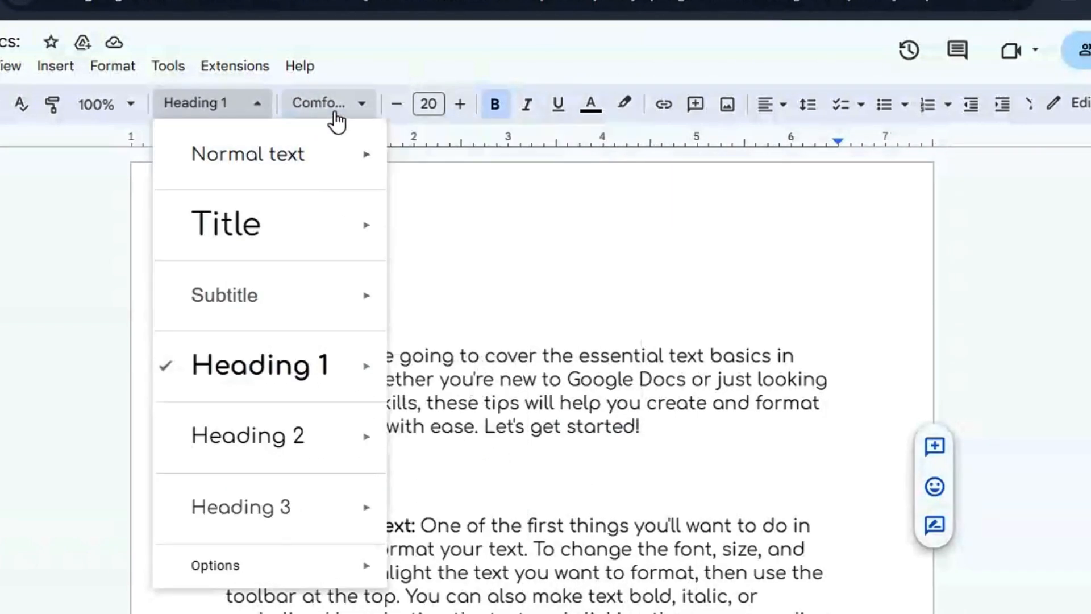
pyautogui.click(350, 104)
pyautogui.click(379, 147)
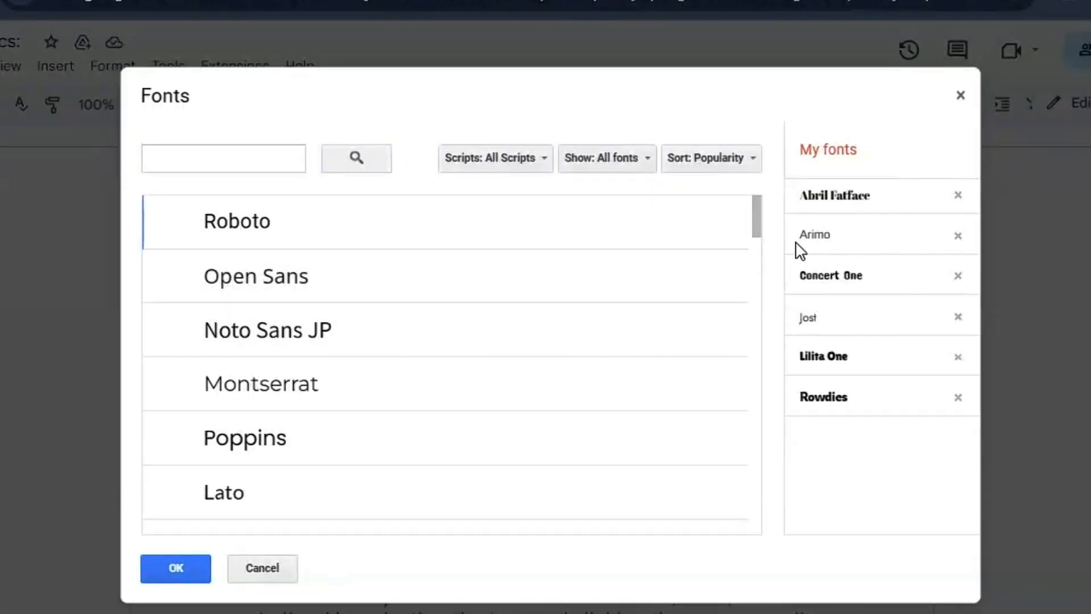
pyautogui.moveTo(754, 215); pyautogui.dragTo(734, 493)
pyautogui.click(292, 355)
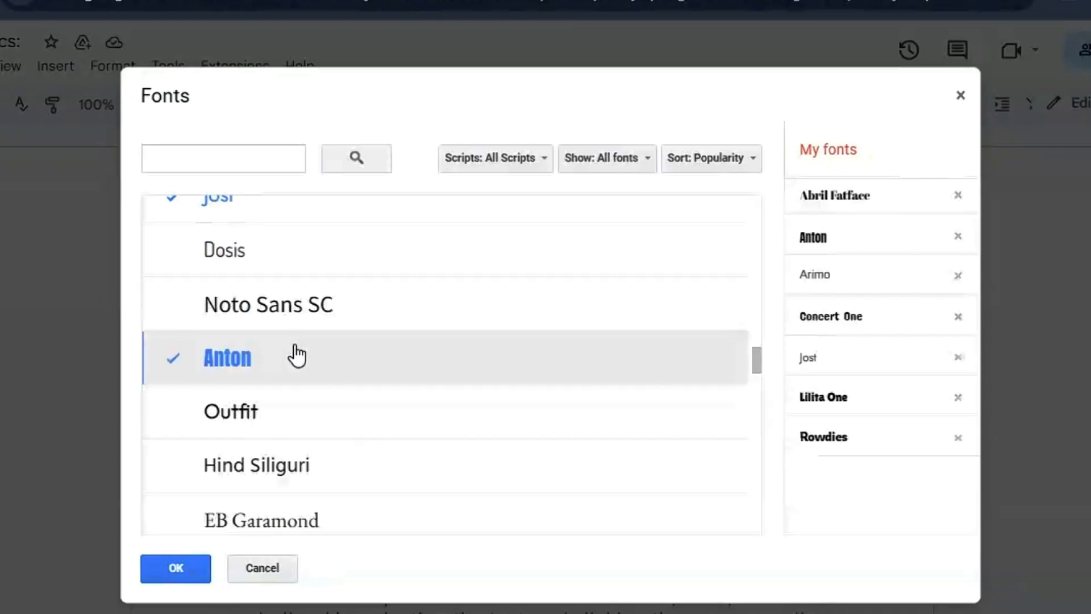
pyautogui.click(174, 568)
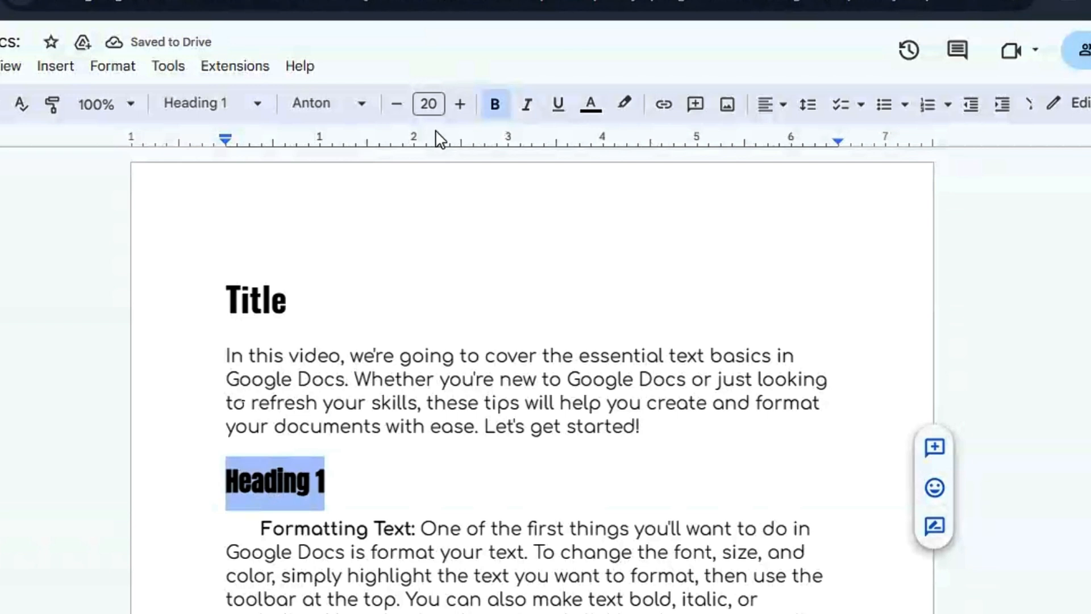
pyautogui.click(434, 429)
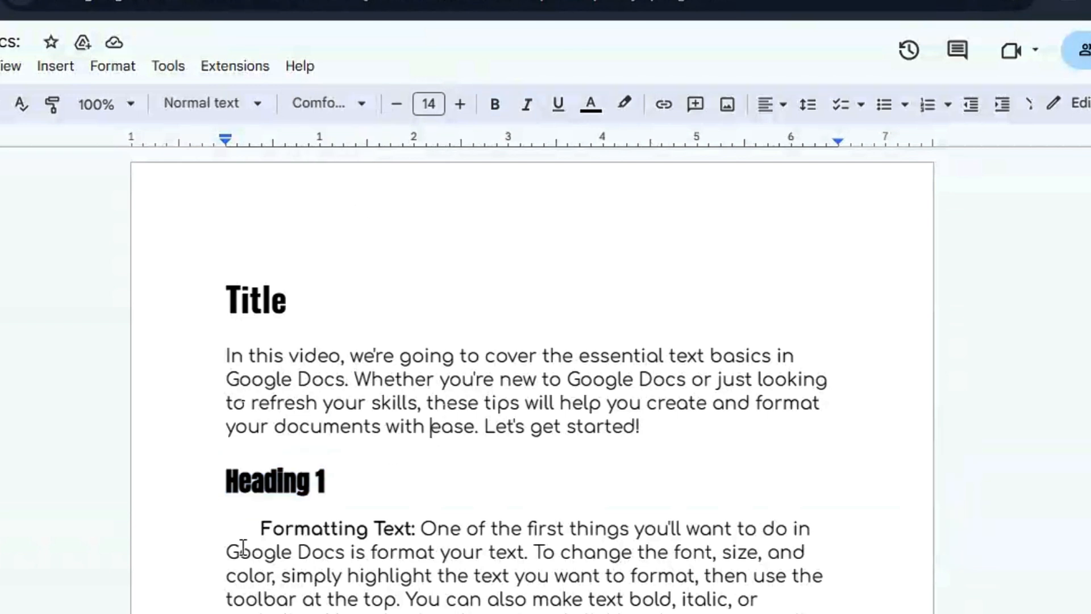
# Step: Review the recently used fonts and the full font list with their weight options for the body text and Heading 1
pyautogui.click(366, 107)
pyautogui.moveTo(370, 289)
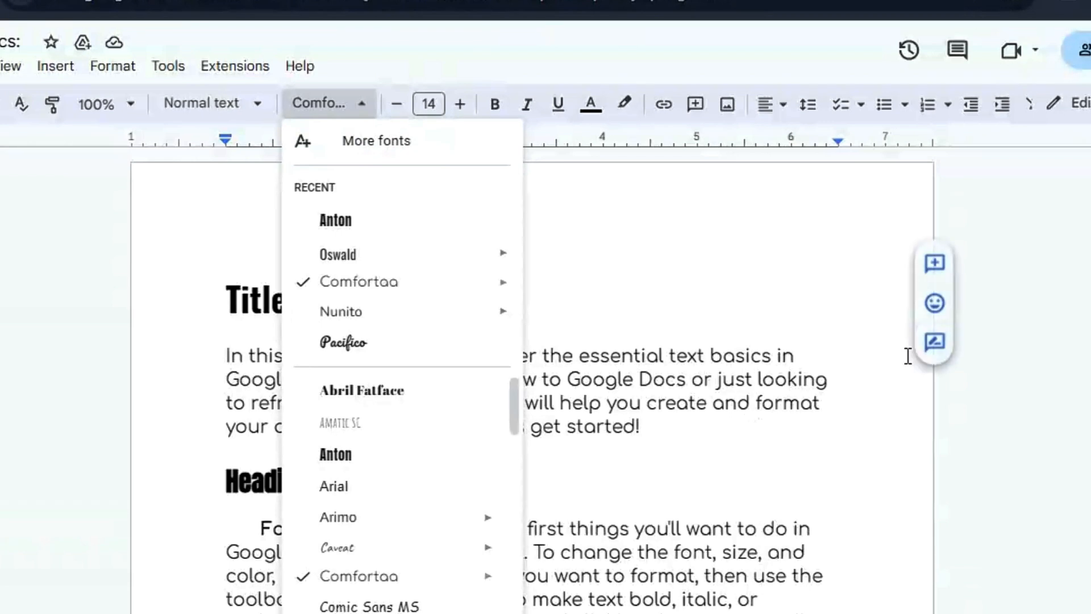
pyautogui.click(888, 489)
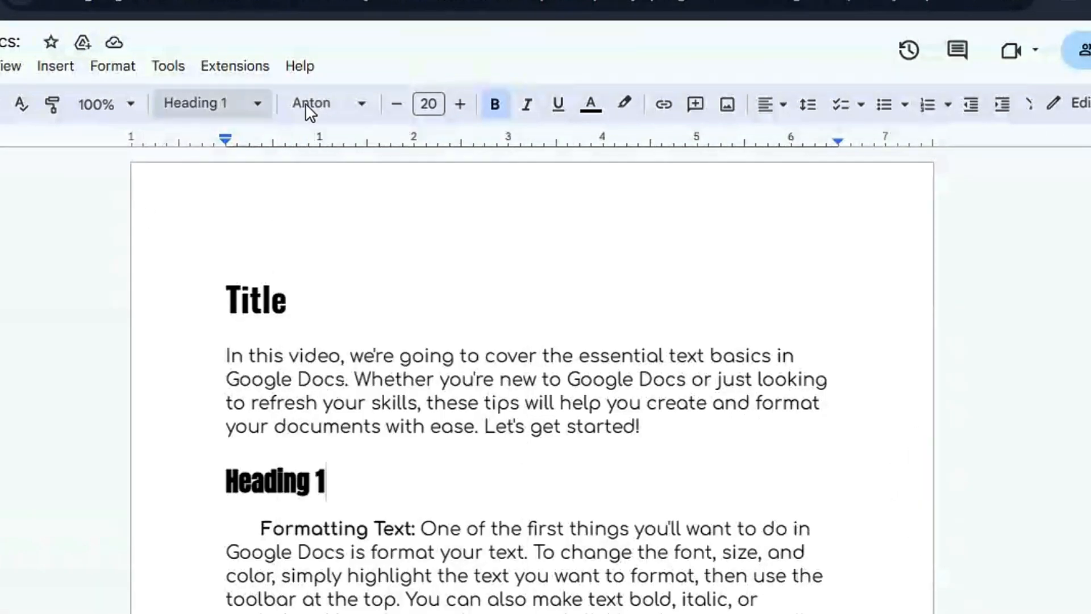
pyautogui.click(361, 109)
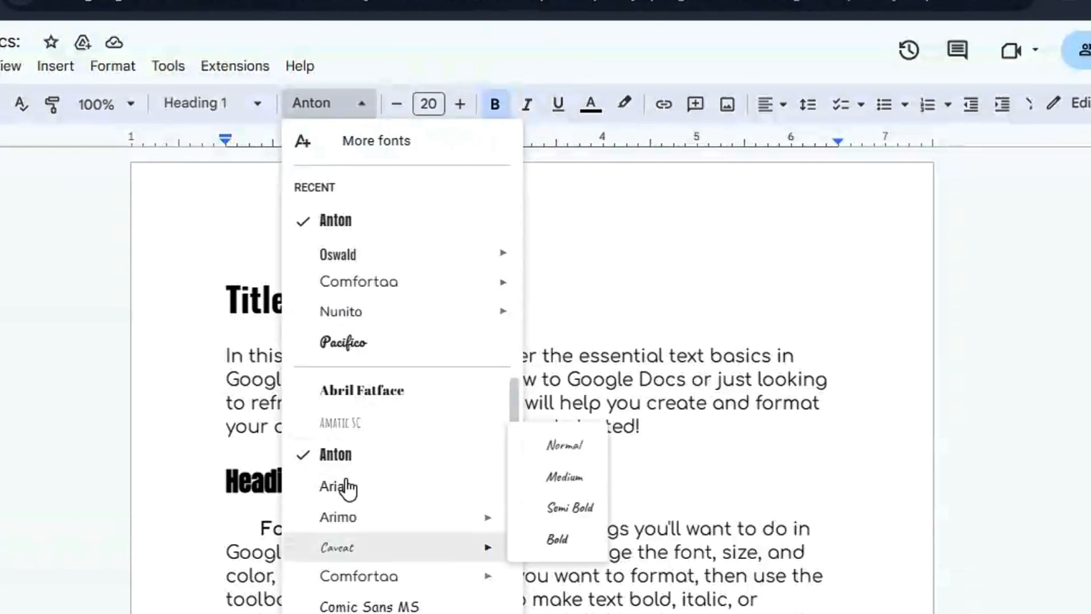
pyautogui.scroll(-1, 518, 435)
pyautogui.moveTo(516, 426); pyautogui.dragTo(514, 608)
pyautogui.click(959, 293)
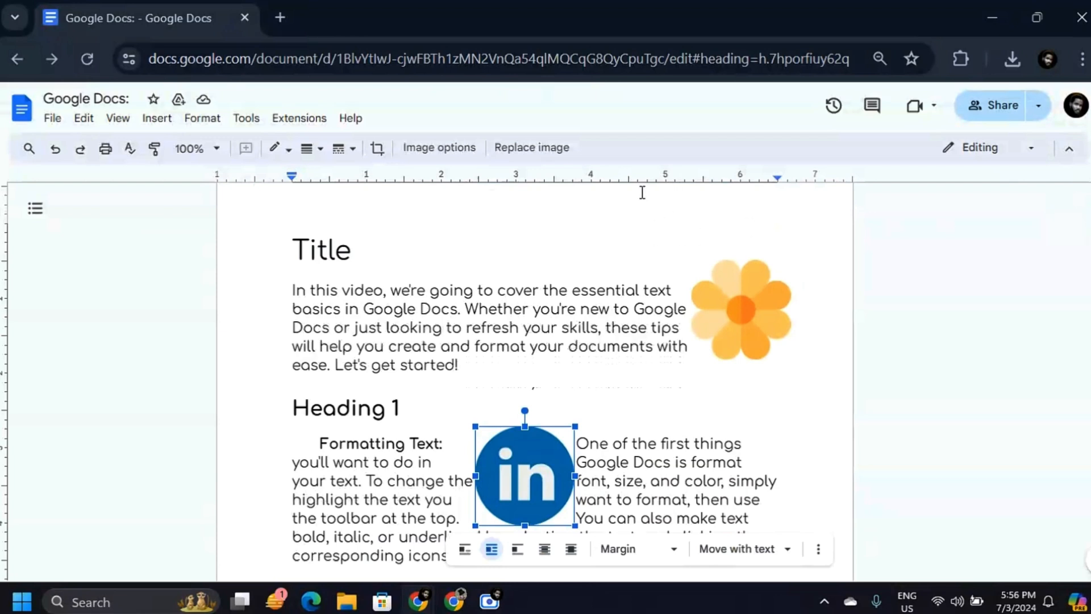
# Step: Start translating the document and set the new document title to "Translated copy of Google Docs: CHINESE"
pyautogui.click(248, 119)
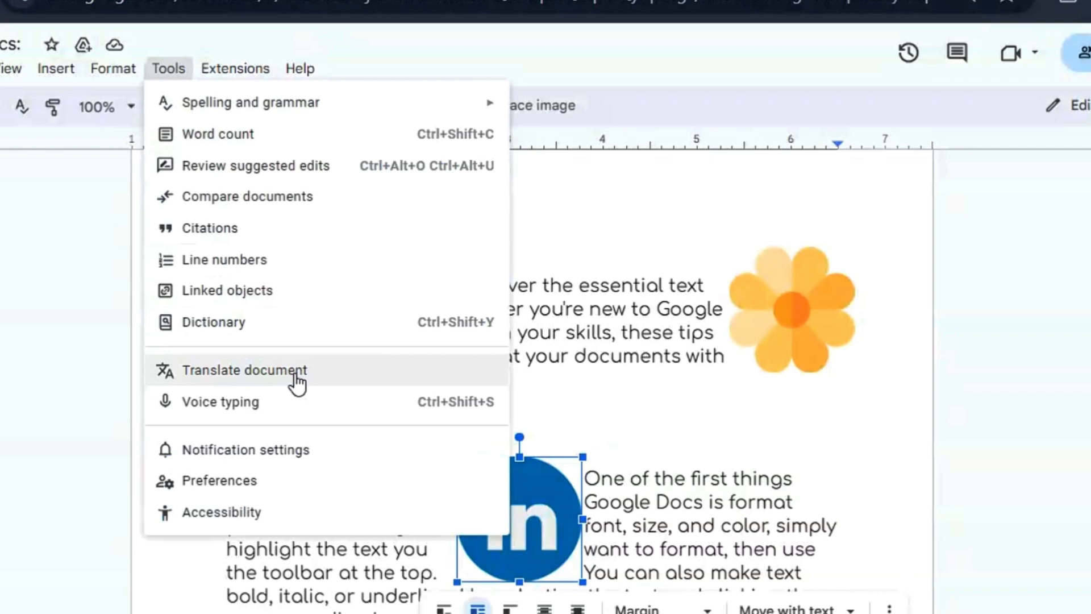
pyautogui.click(335, 380)
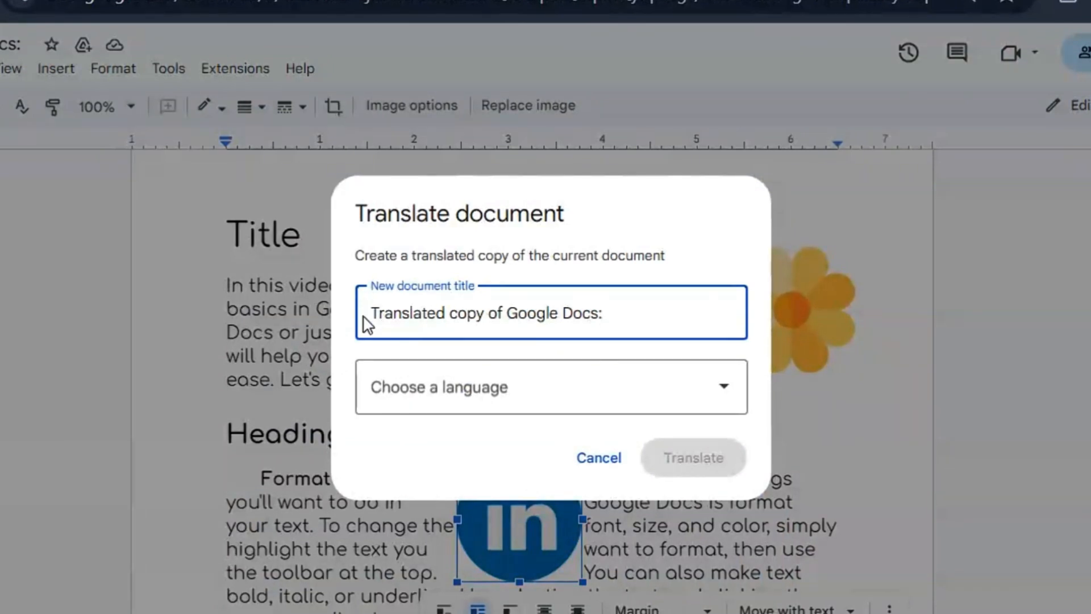
pyautogui.moveTo(370, 312); pyautogui.dragTo(664, 307)
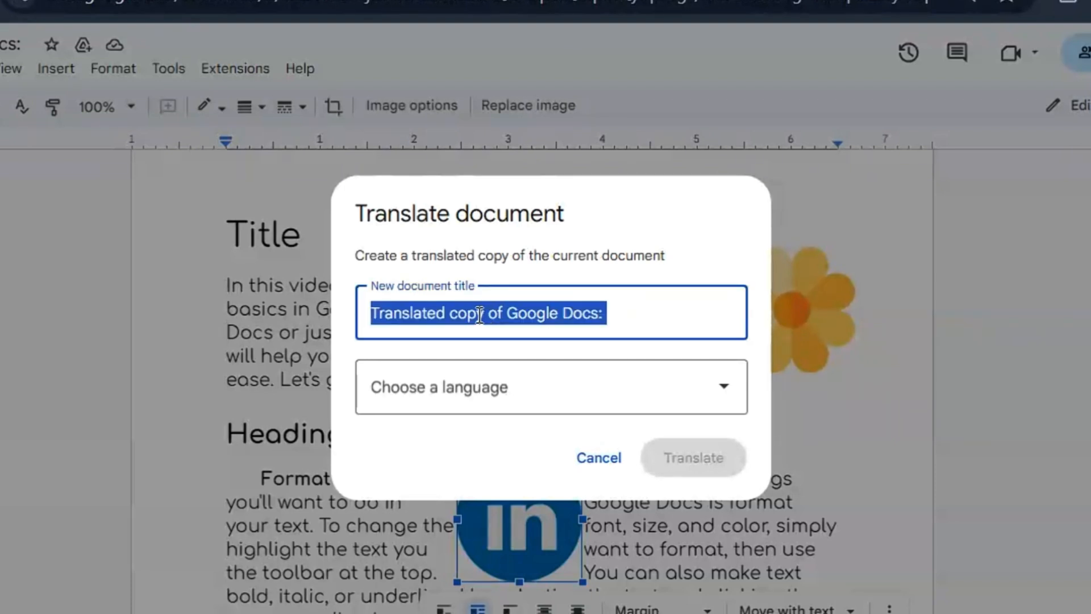
pyautogui.click(630, 308)
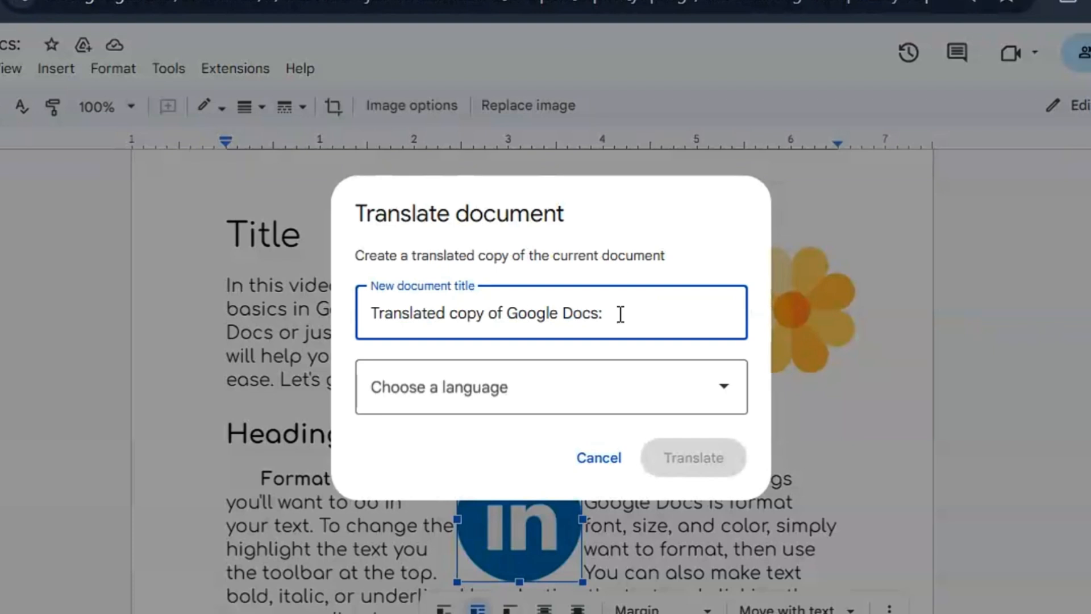
pyautogui.write('SO')
# Step: Choose Chinese (Simplified) as the target language and create the translated copy
pyautogui.click(559, 402)
pyautogui.moveTo(743, 435)
pyautogui.mouseDown()
pyautogui.moveTo(738, 541)
pyautogui.moveTo(738, 373)
pyautogui.moveTo(736, 470)
pyautogui.moveTo(733, 443)
pyautogui.mouseUp()
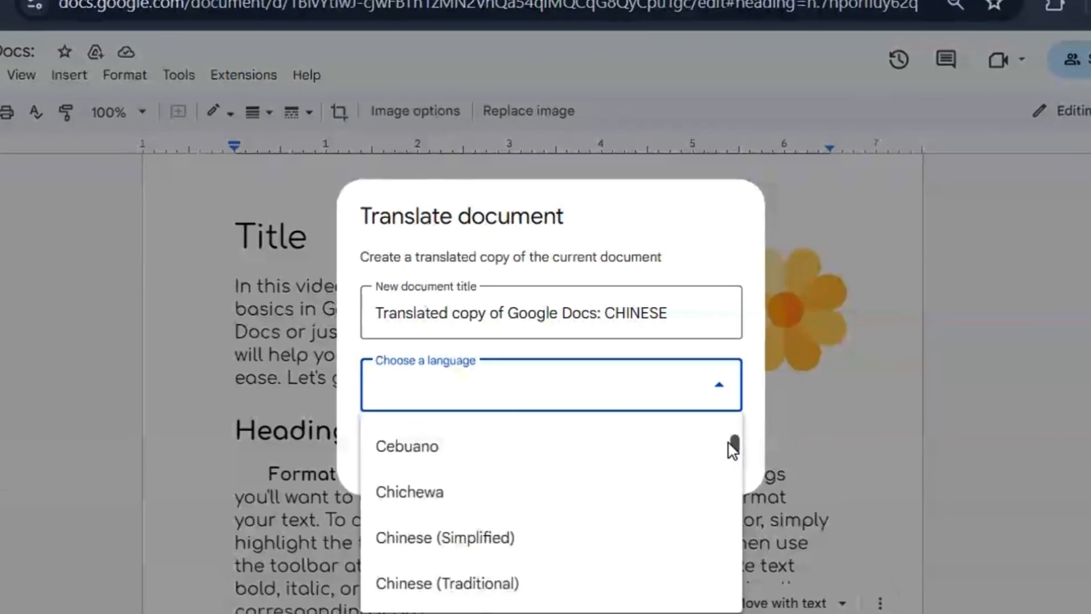
pyautogui.click(506, 548)
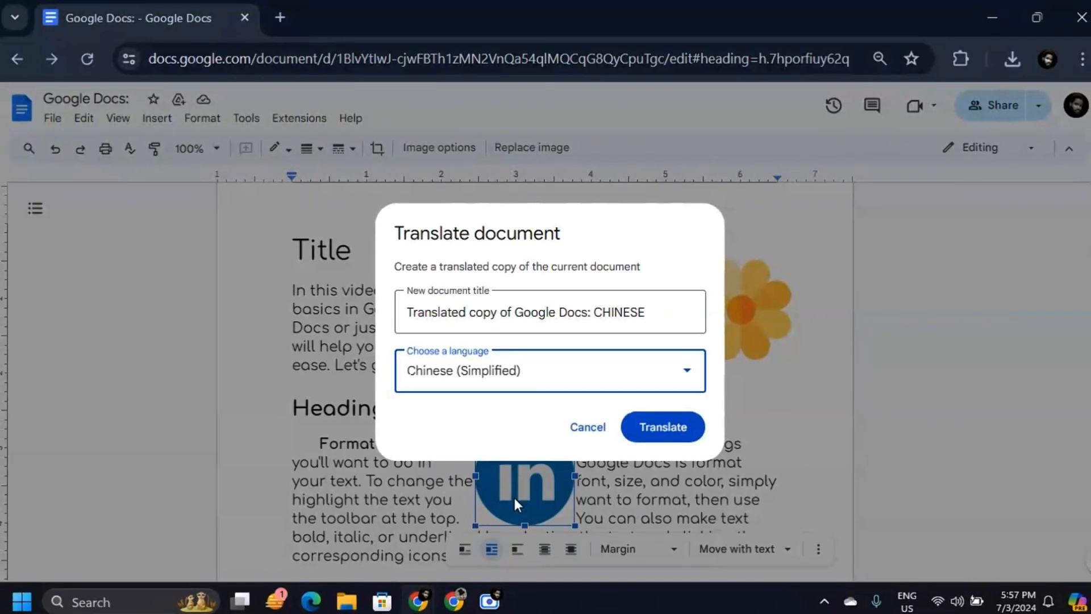
pyautogui.click(670, 435)
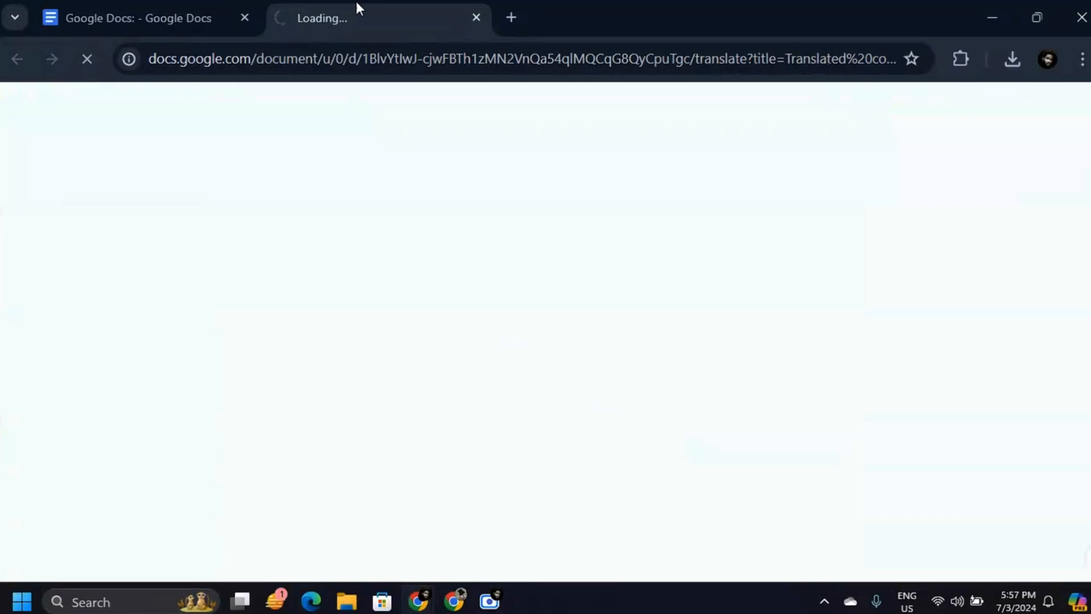
# Step: Compare the original document with its Chinese copy, reading through the copy's headings, paragraphs, tables and images
pyautogui.click(169, 9)
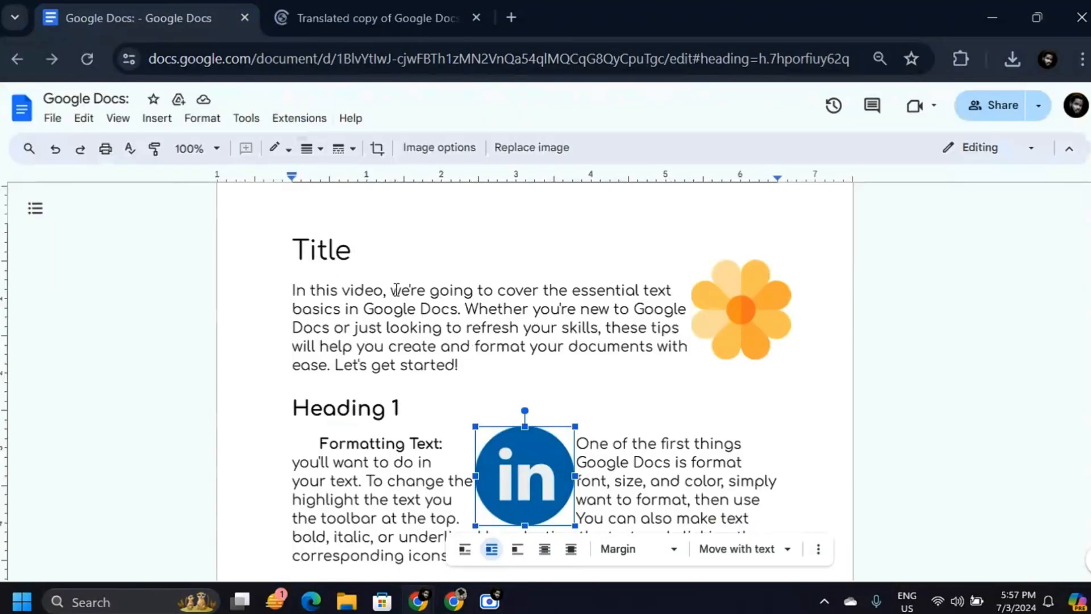
pyautogui.click(381, 5)
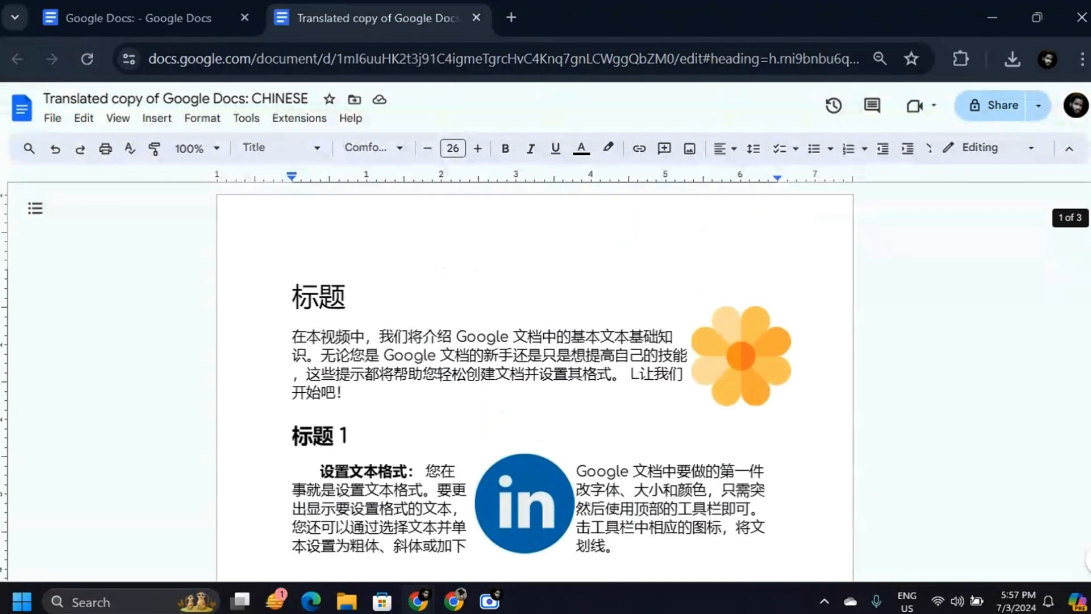
pyautogui.scroll(-9, 535, 380)
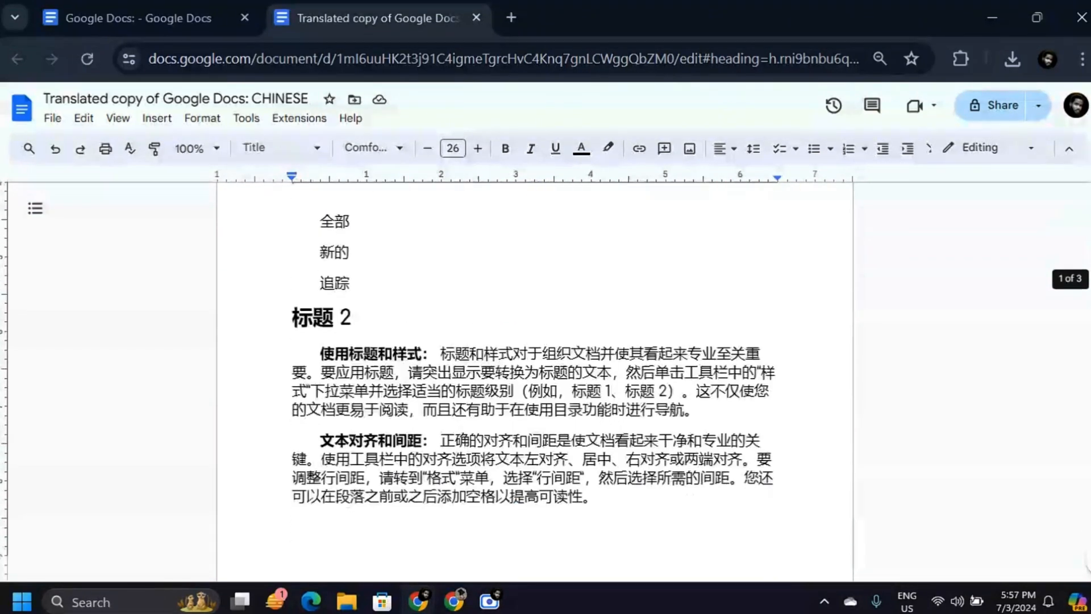
pyautogui.scroll(4, 534, 381)
pyautogui.scroll(5, 534, 381)
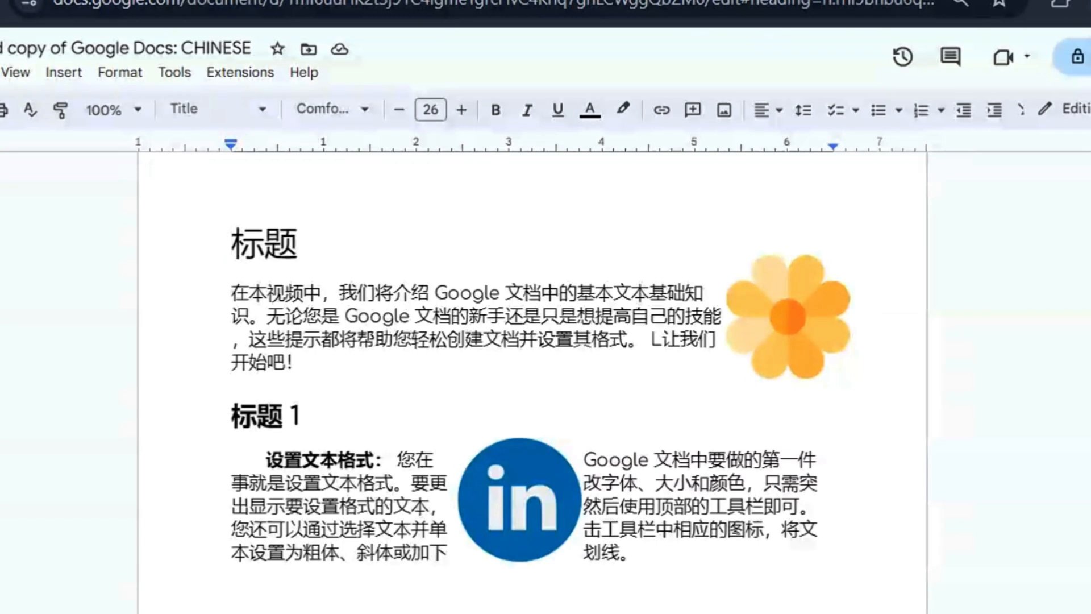
pyautogui.scroll(-12, 531, 380)
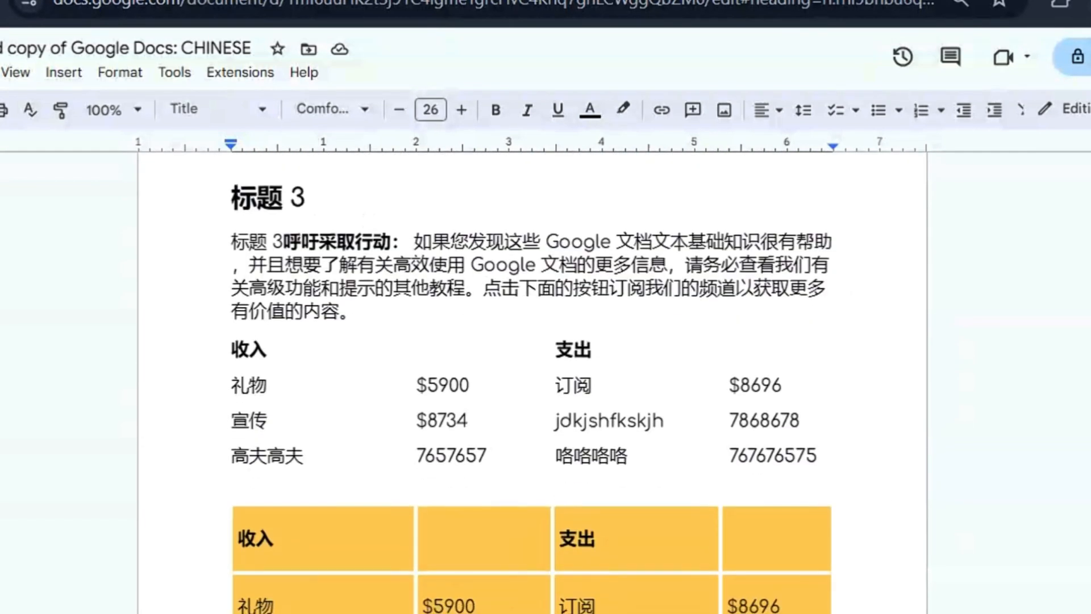
pyautogui.scroll(-5, 531, 381)
pyautogui.scroll(-9, 531, 380)
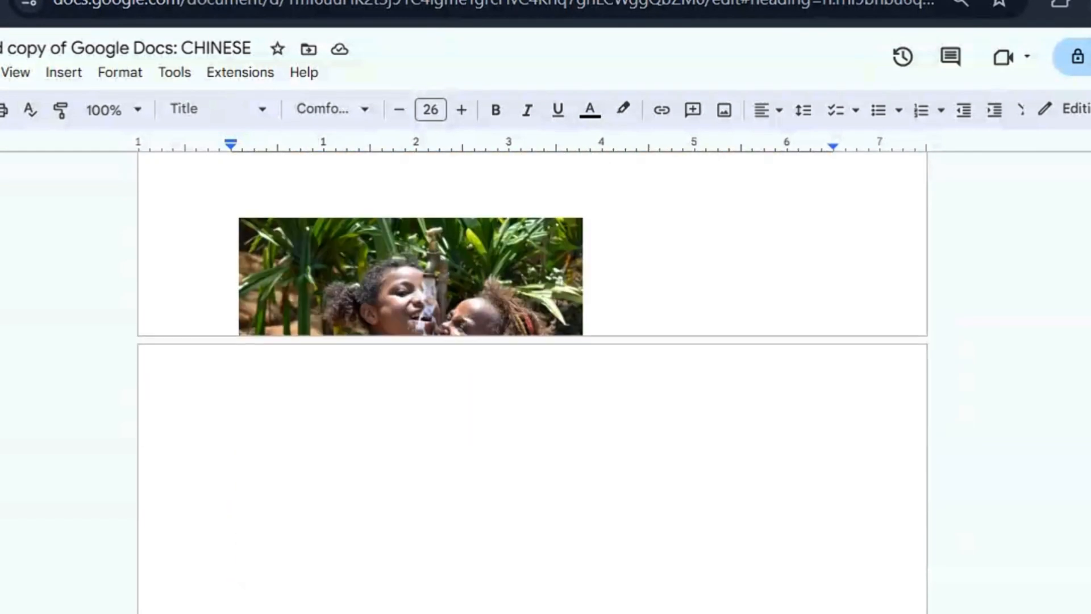
pyautogui.scroll(9, 531, 381)
pyautogui.scroll(17, 531, 381)
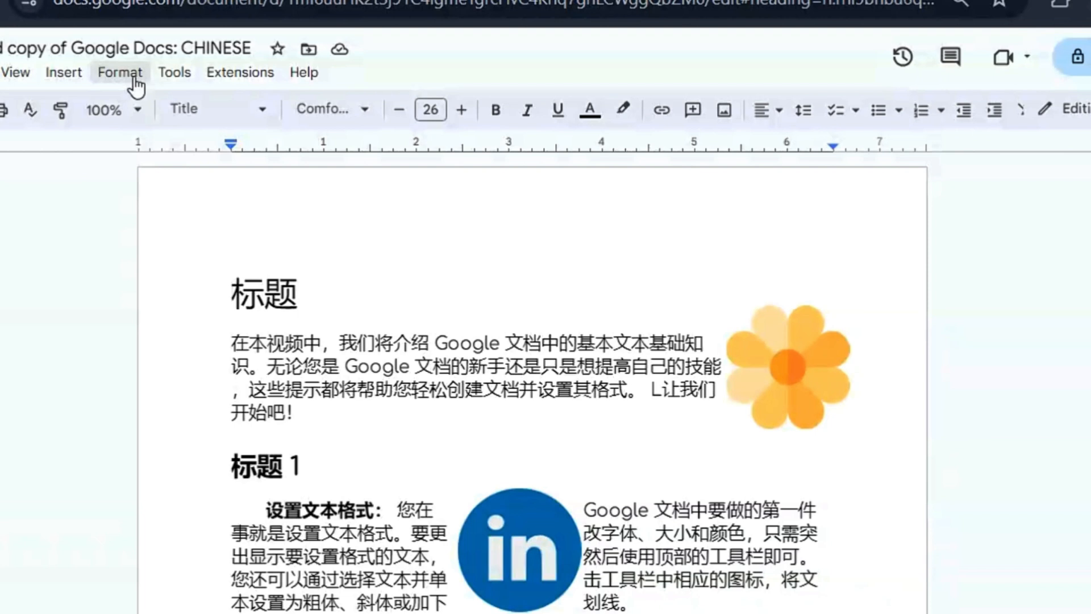
# Step: Browse the full list of languages available for translating the Chinese copy, from Afrikaans to Zulu
pyautogui.click(226, 81)
pyautogui.moveTo(177, 80)
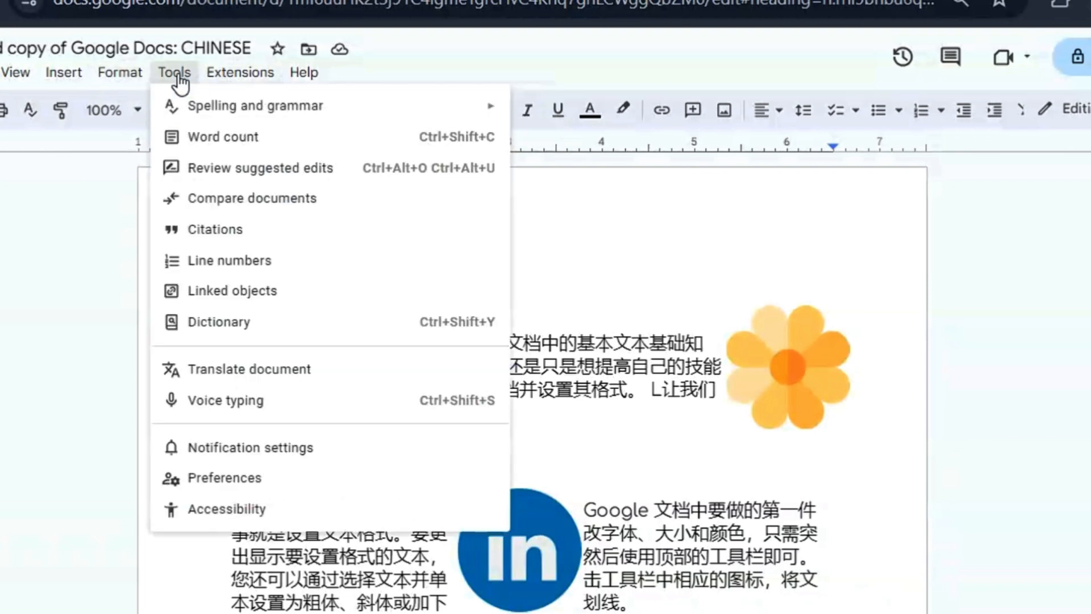
pyautogui.click(294, 381)
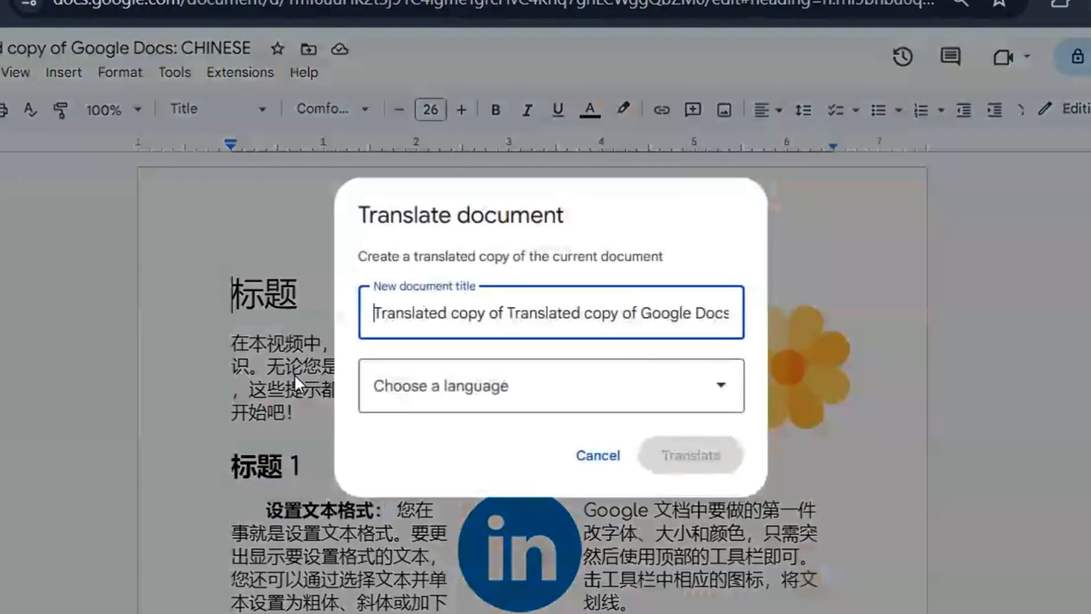
pyautogui.click(623, 402)
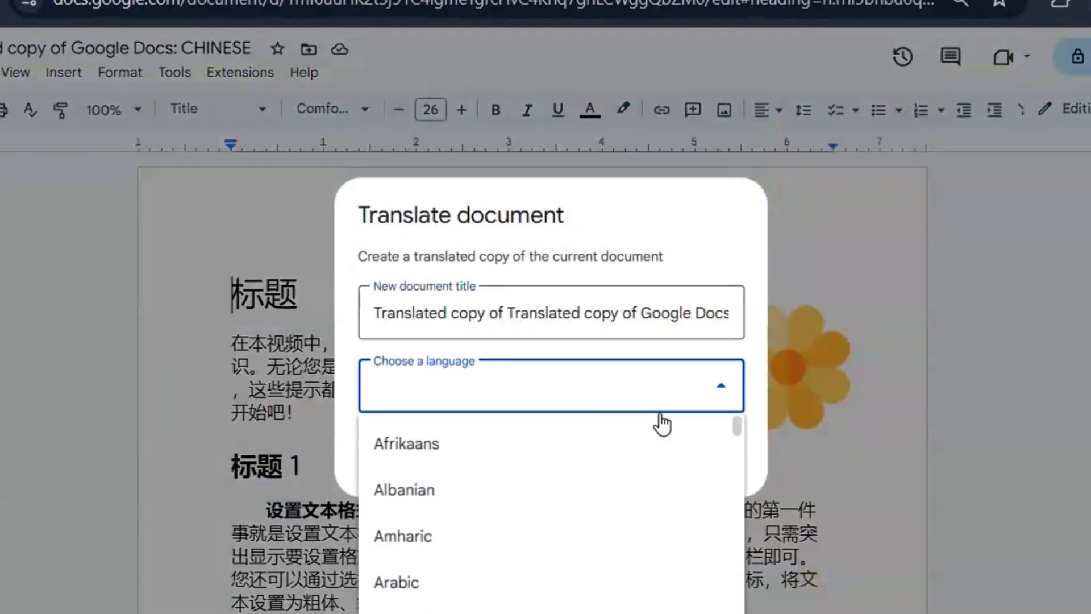
pyautogui.moveTo(737, 425); pyautogui.dragTo(733, 605)
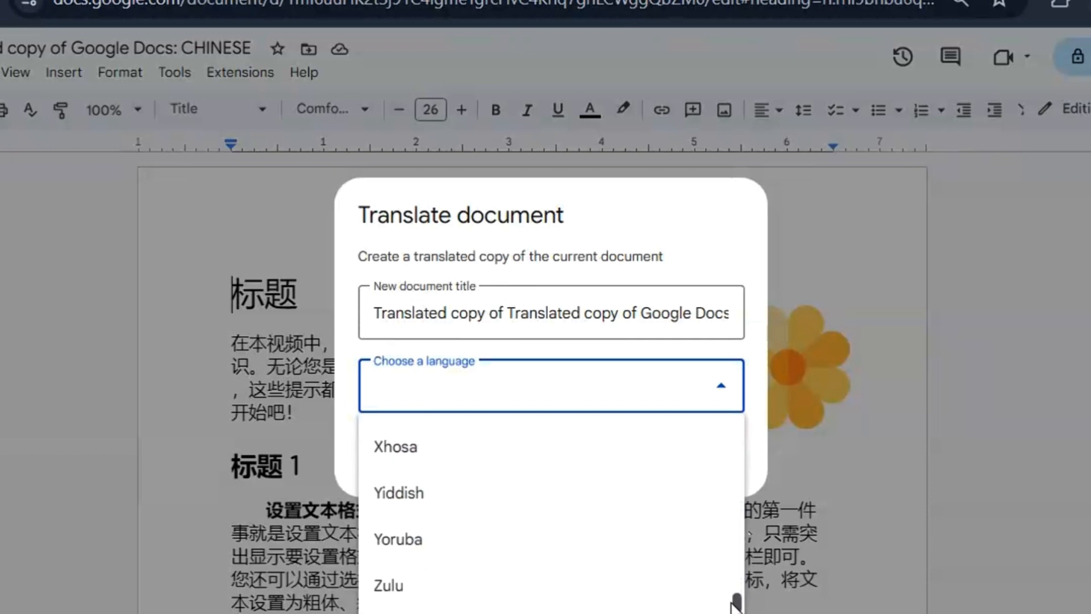
pyautogui.moveTo(733, 605); pyautogui.dragTo(725, 401)
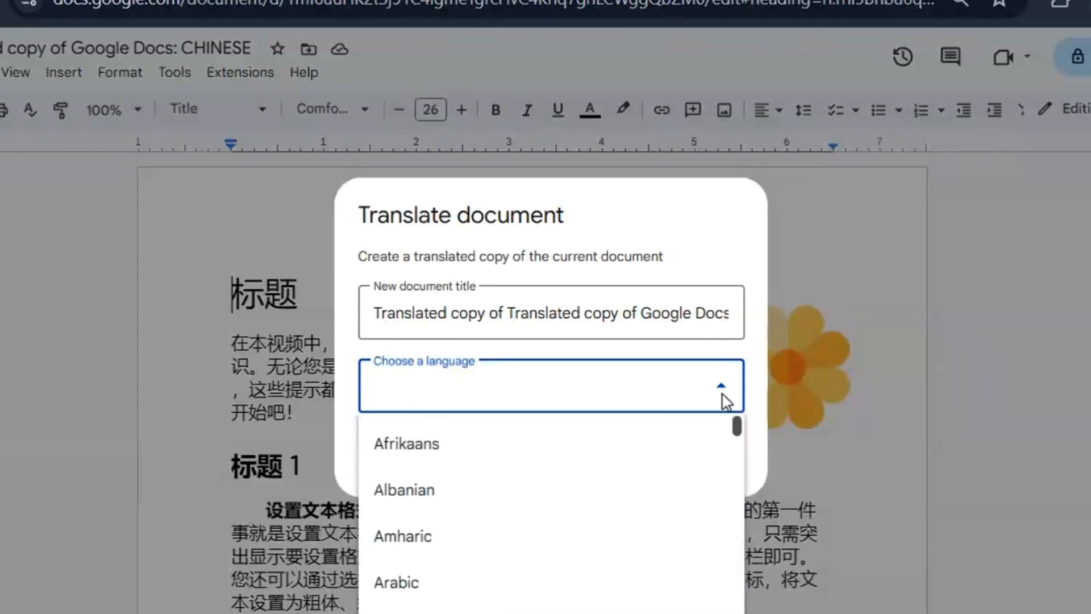
pyautogui.click(826, 441)
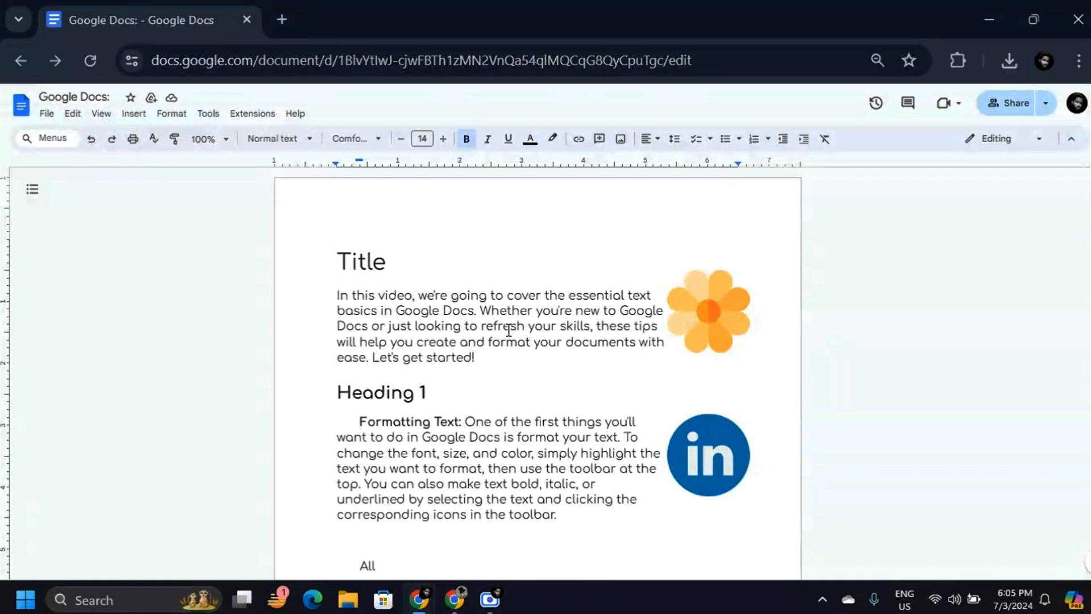
# Step: Look over the original English document's headings, from the title down to the Heading 3 section and back
pyautogui.scroll(-12, 508, 329)
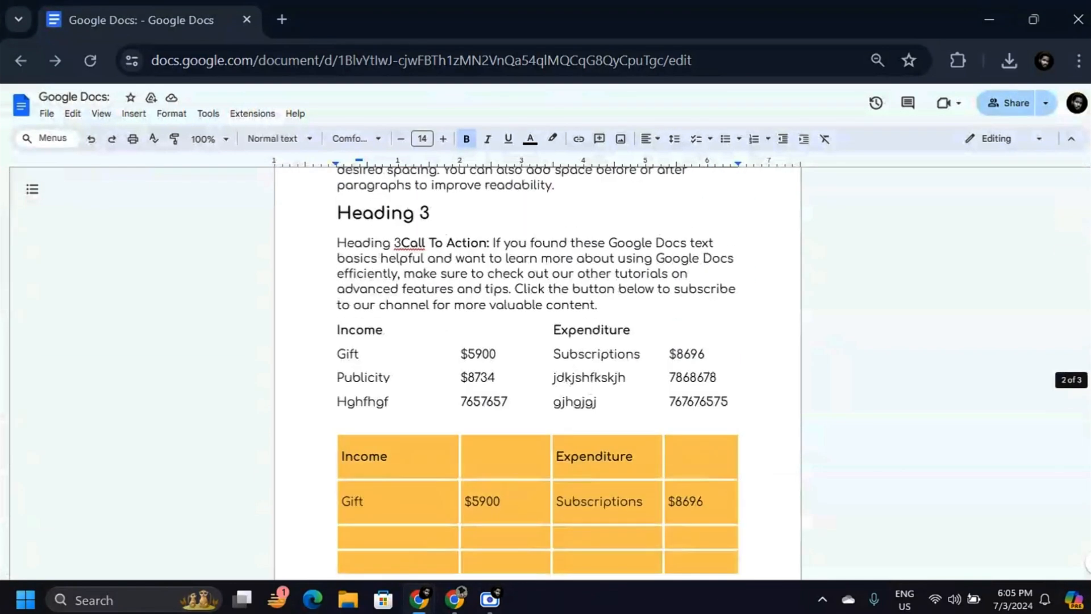
pyautogui.scroll(1, 397, 295)
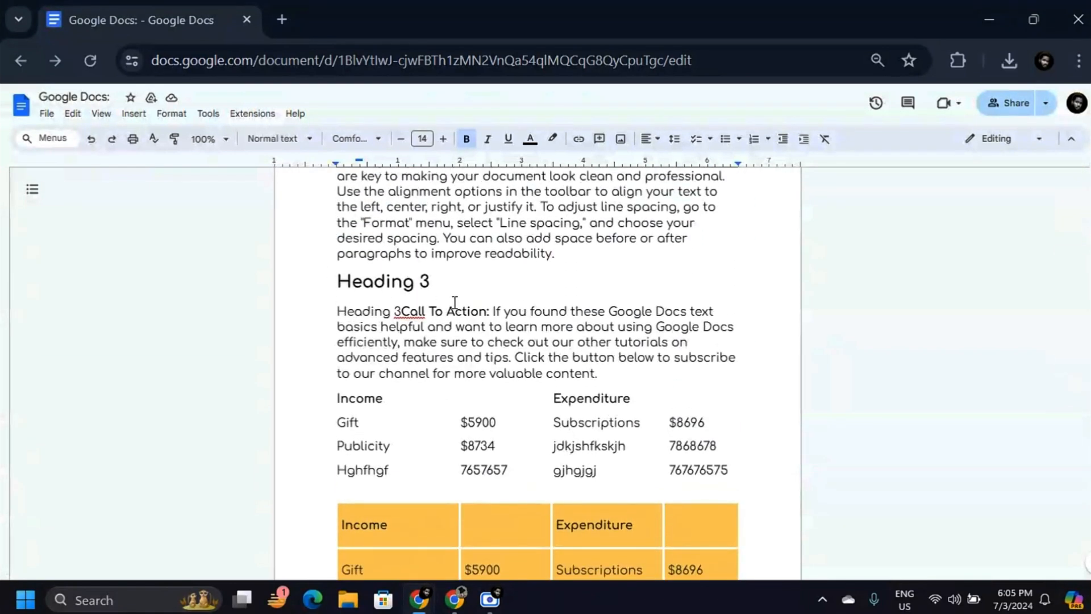
pyautogui.moveTo(1088, 365); pyautogui.dragTo(1088, 221)
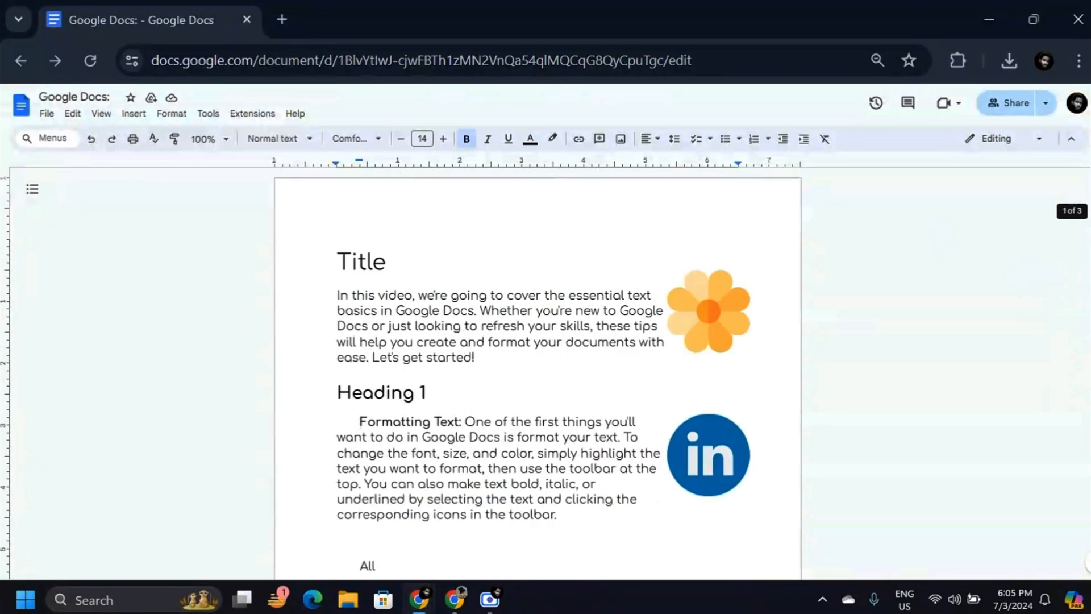
pyautogui.moveTo(560, 327); pyautogui.dragTo(591, 328)
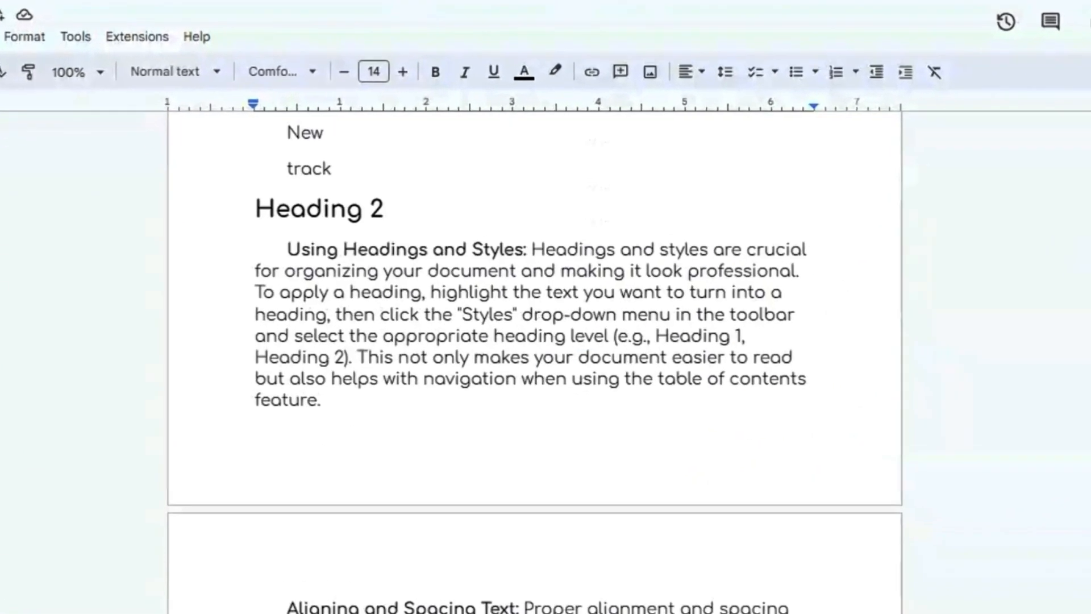
pyautogui.scroll(4, 538, 373)
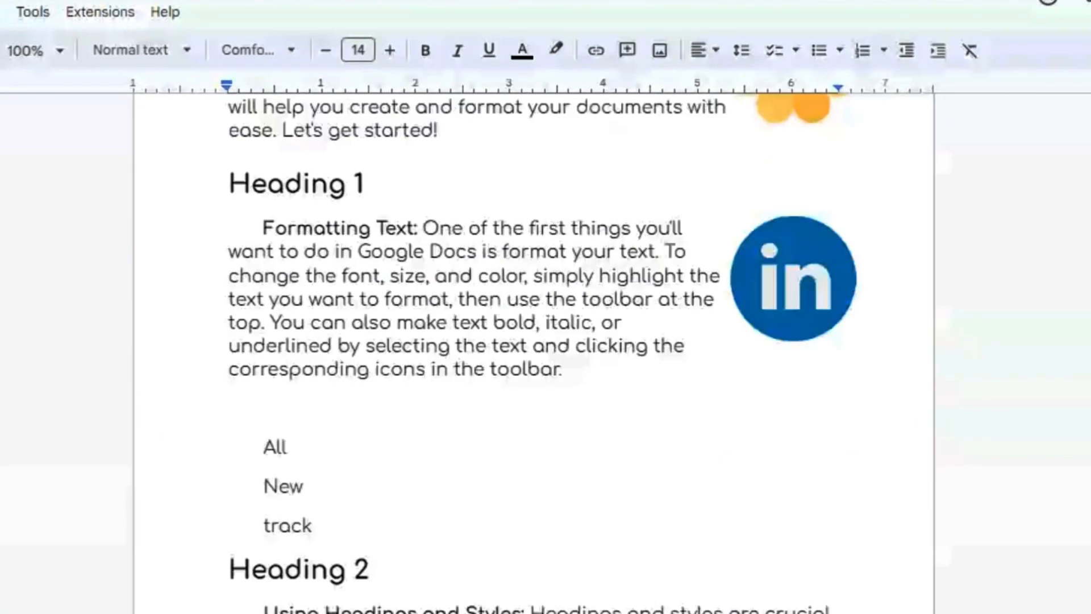
pyautogui.scroll(4, 534, 352)
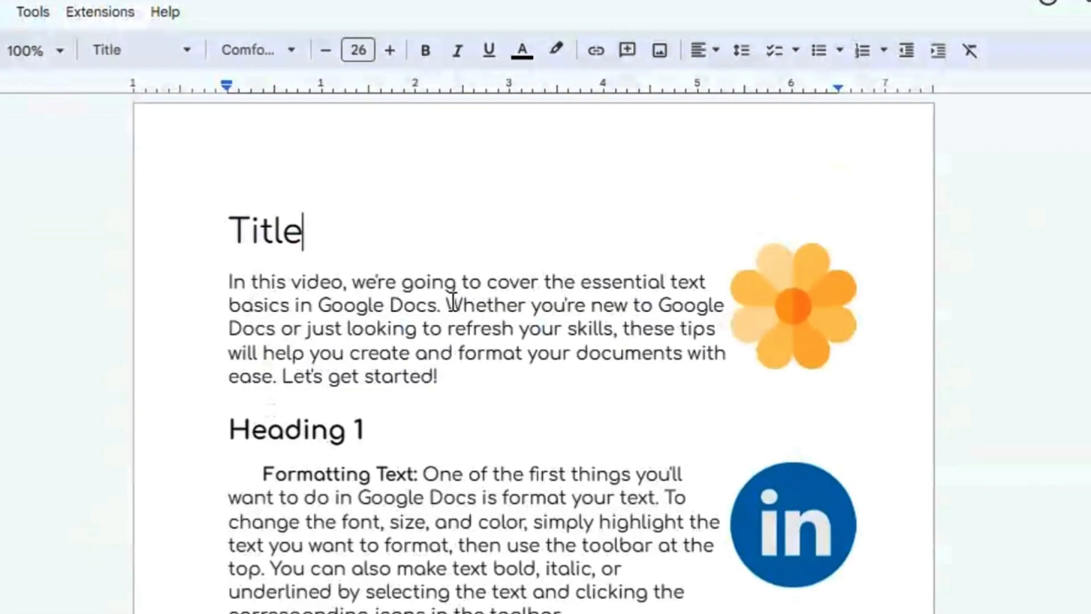
# Step: Link the words "Google Docs" in the intro paragraph to the document's Heading 3, searching the link targets for "Heading"
pyautogui.moveTo(318, 305); pyautogui.dragTo(438, 307)
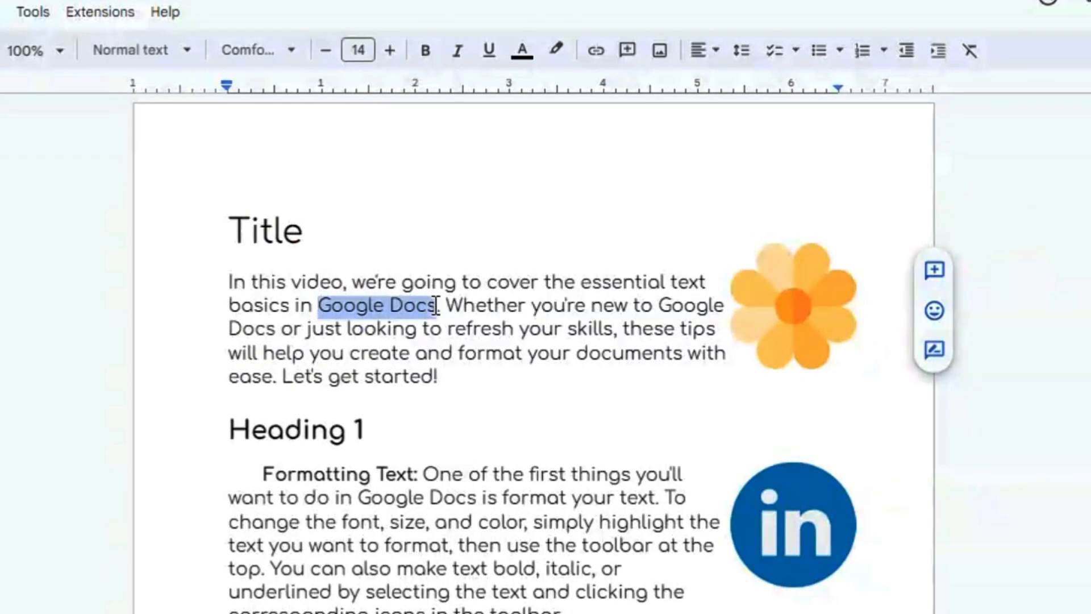
pyautogui.rightClick(407, 307)
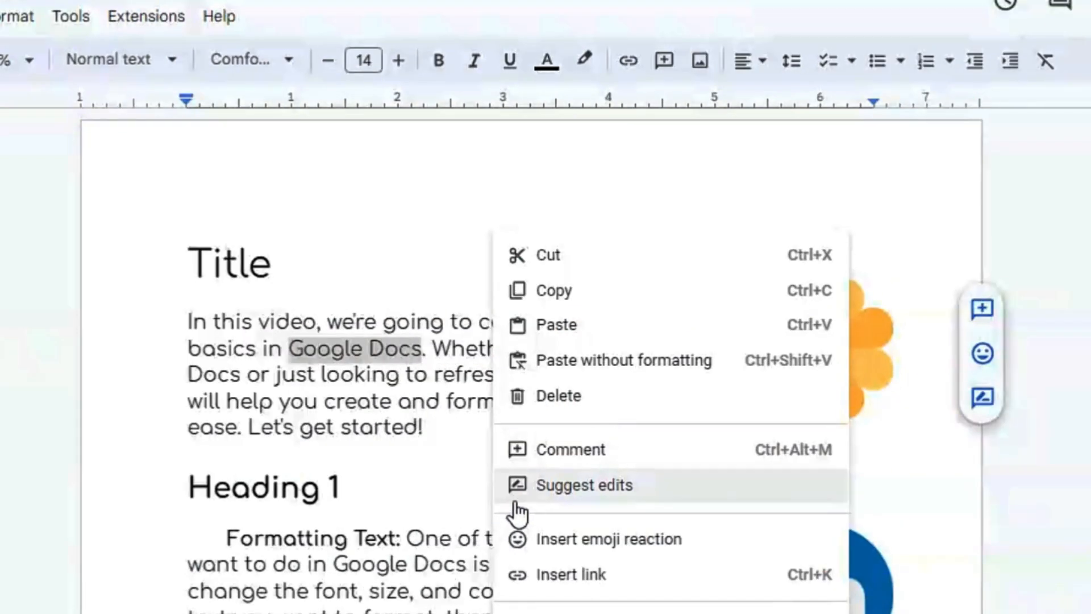
pyautogui.click(631, 576)
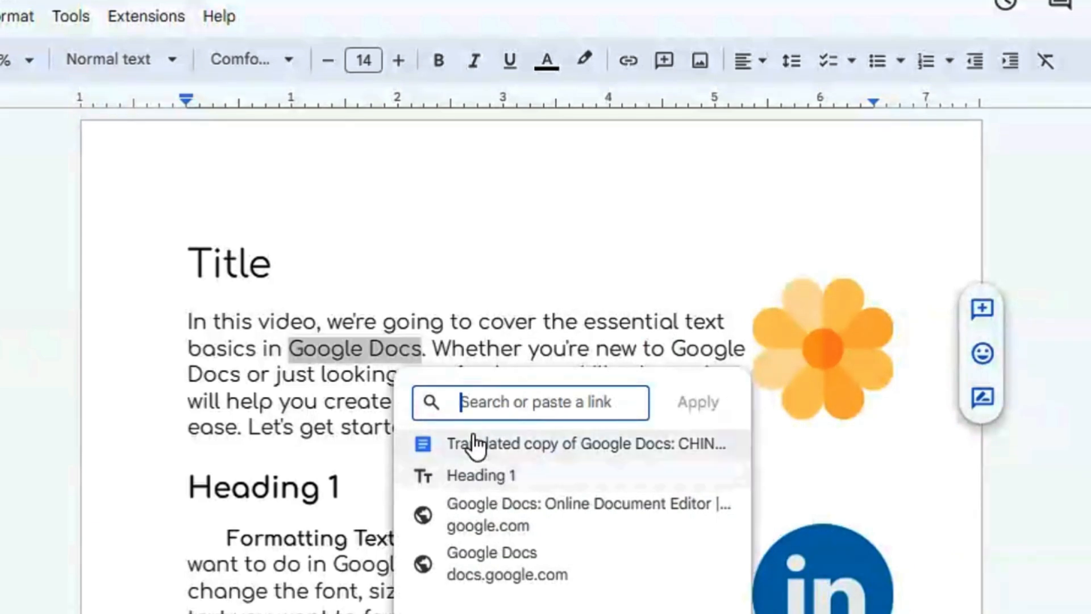
pyautogui.write('H')
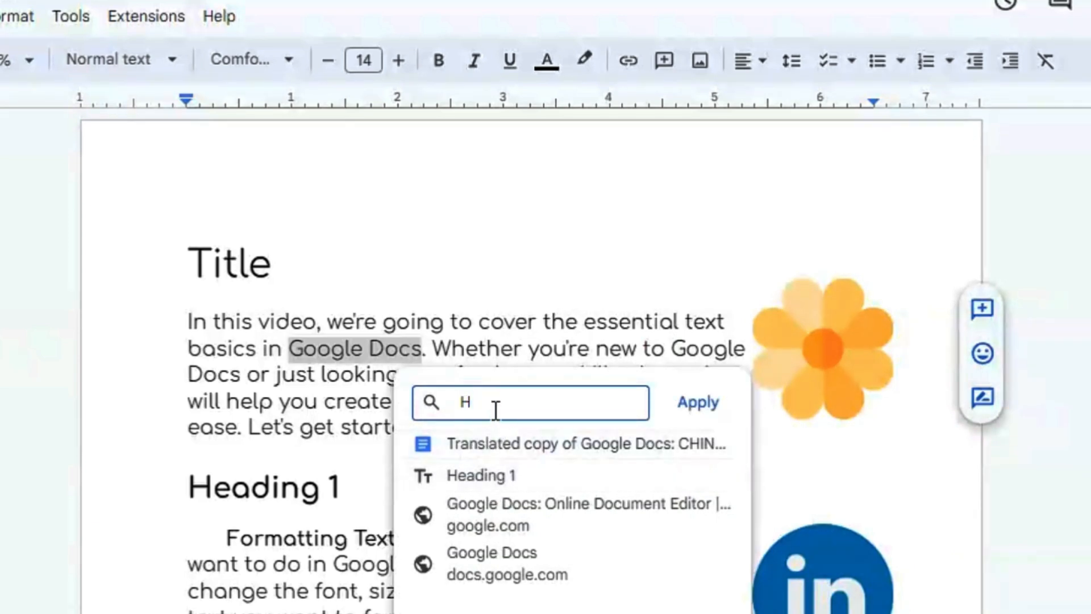
pyautogui.write('eading')
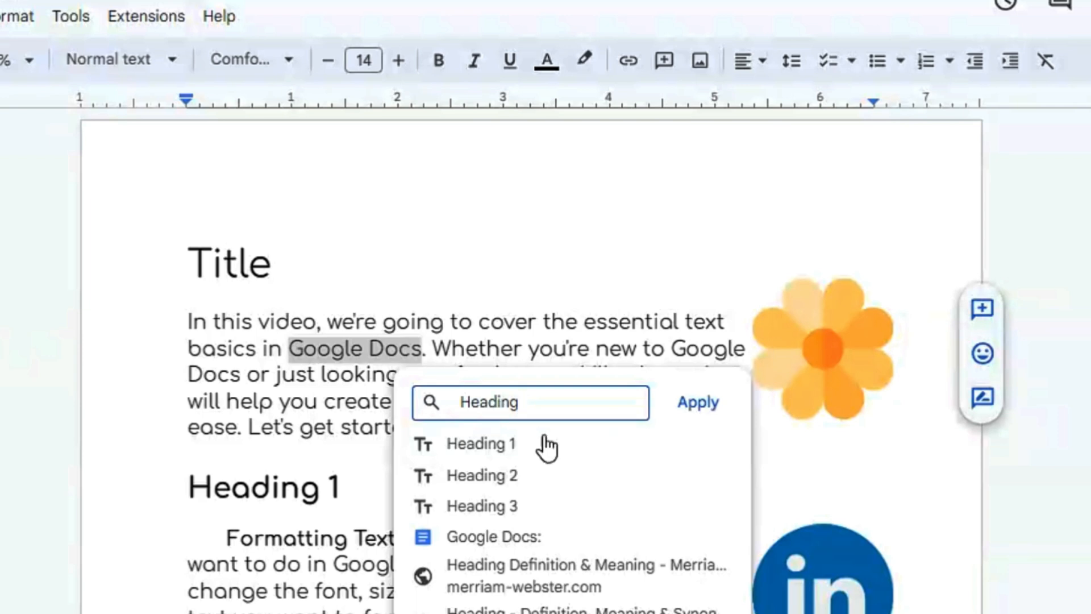
pyautogui.click(517, 505)
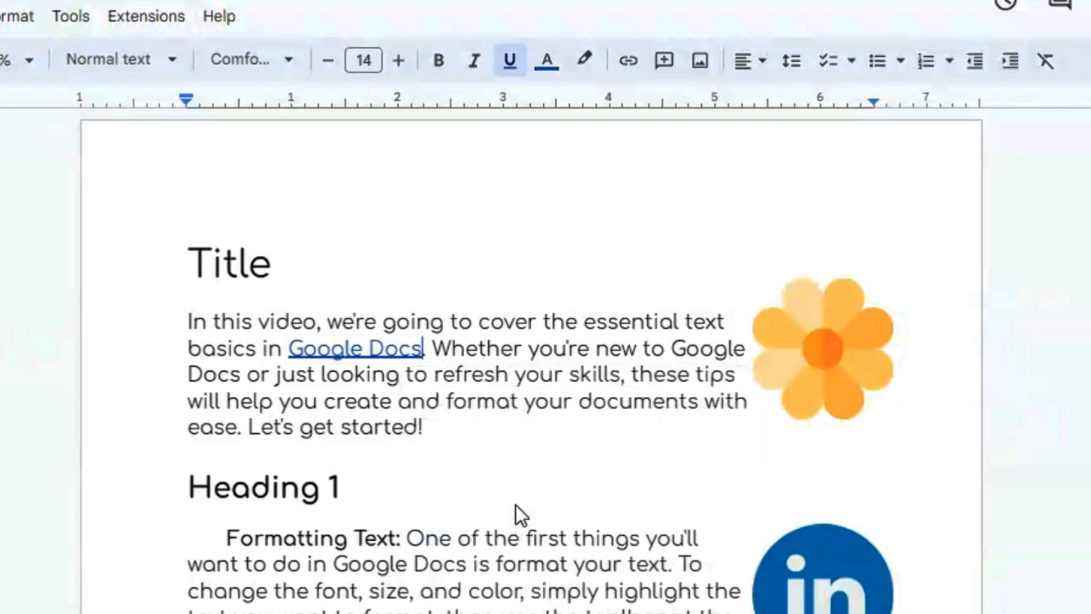
# Step: Follow the intro paragraph's "Google Docs" link to its heading and select the $5900 Gift amount below it
pyautogui.click(372, 355)
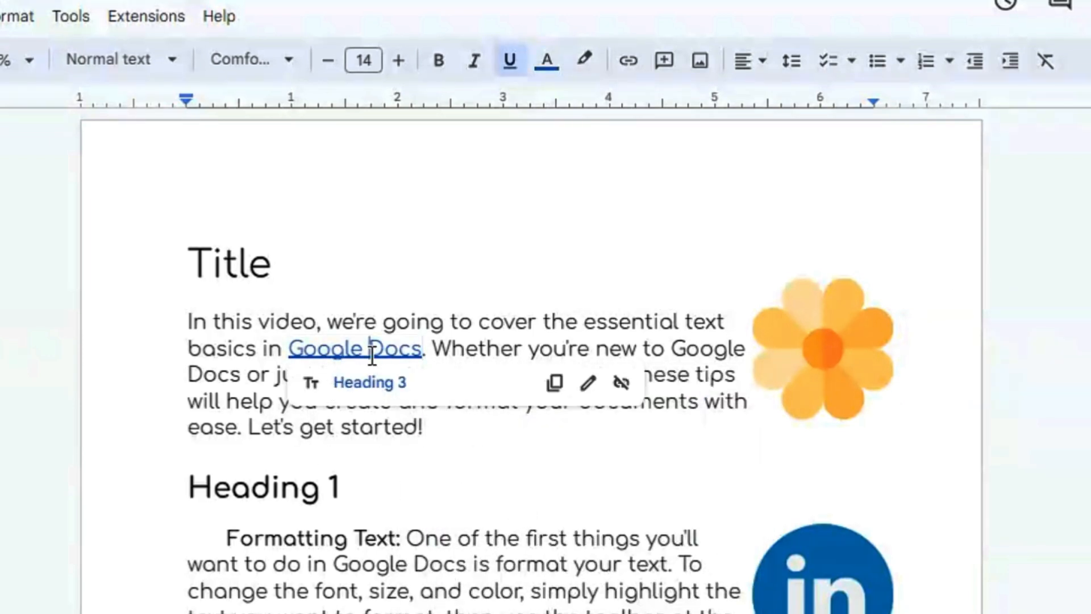
pyautogui.click(380, 383)
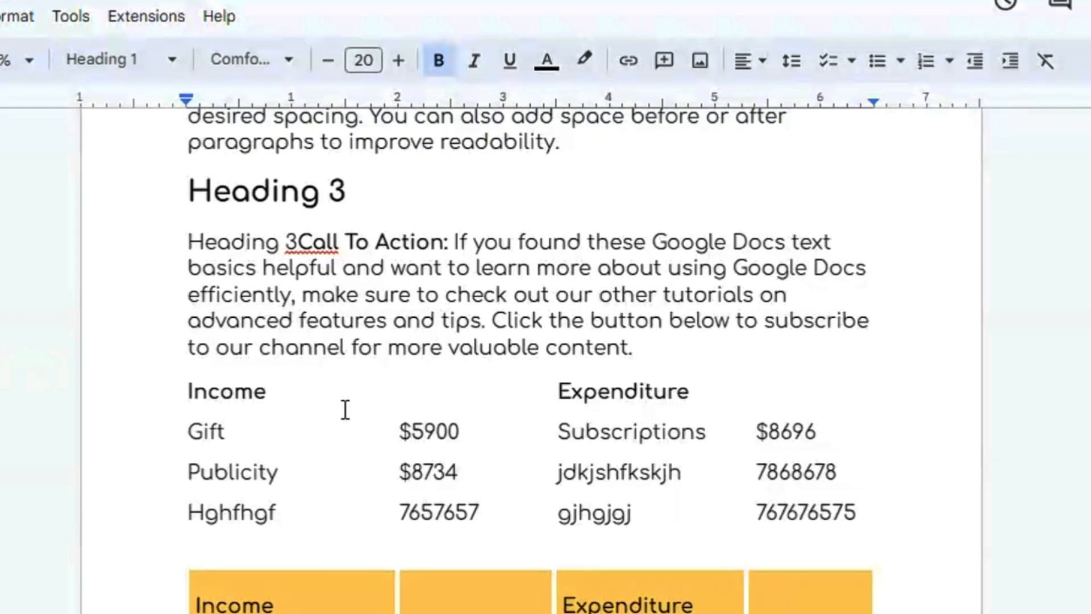
pyautogui.doubleClick(410, 427)
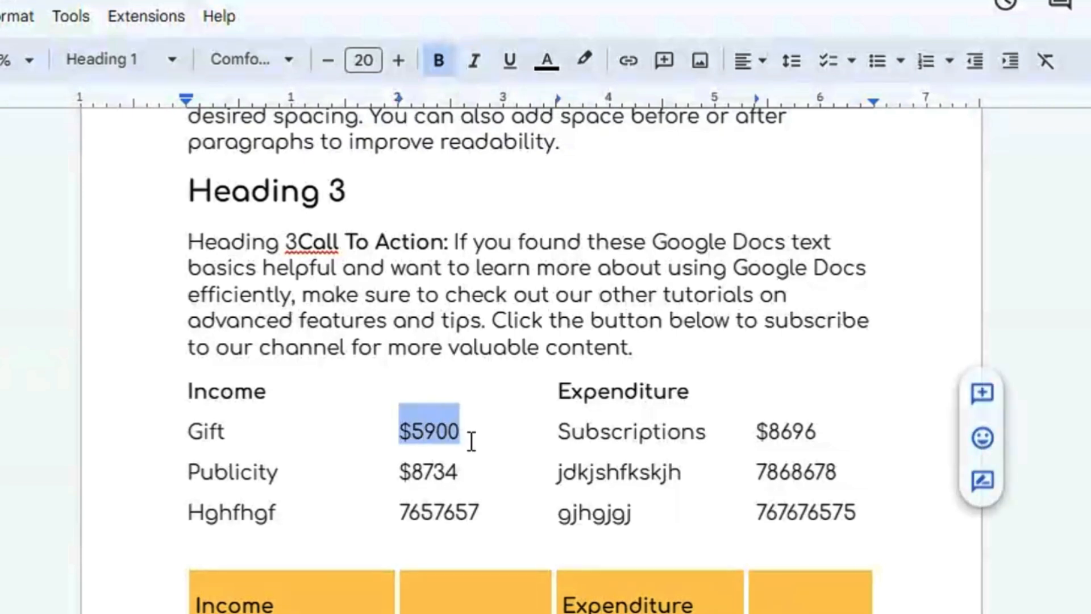
pyautogui.moveTo(560, 472); pyautogui.dragTo(687, 478)
pyautogui.moveTo(557, 513); pyautogui.dragTo(648, 517)
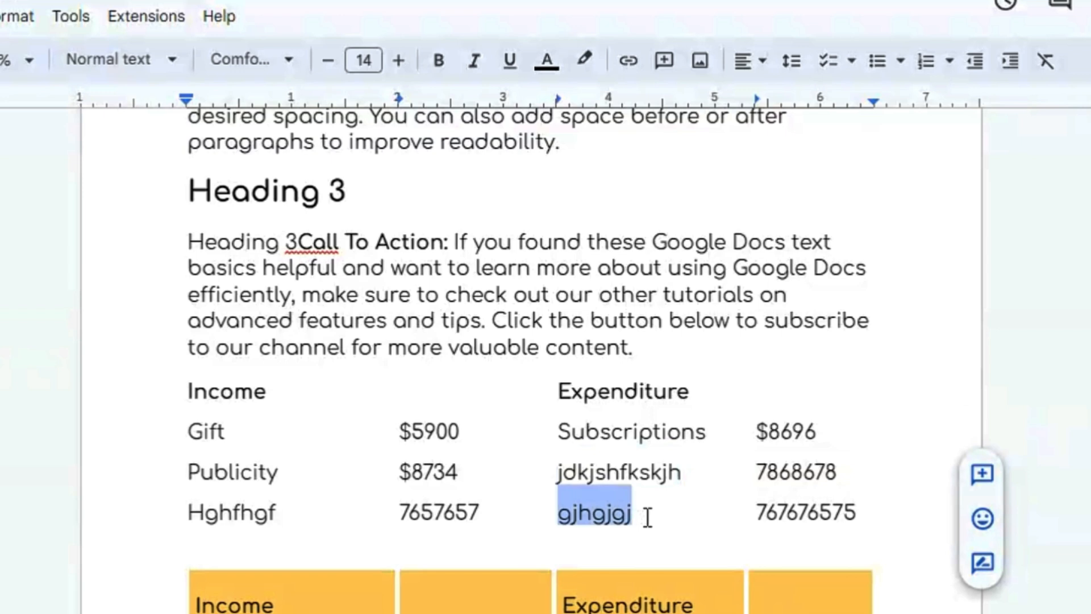
pyautogui.click(648, 517)
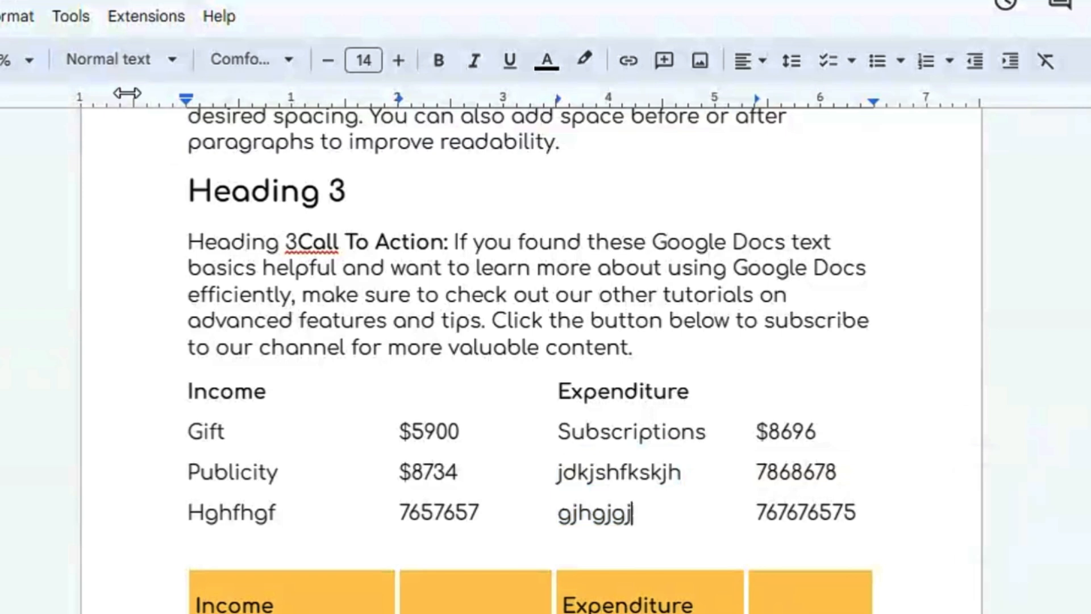
pyautogui.moveTo(646, 528)
pyautogui.mouseDown()
pyautogui.moveTo(531, 513)
pyautogui.moveTo(663, 519)
pyautogui.mouseUp()
pyautogui.click(663, 519)
pyautogui.moveTo(401, 472); pyautogui.dragTo(462, 475)
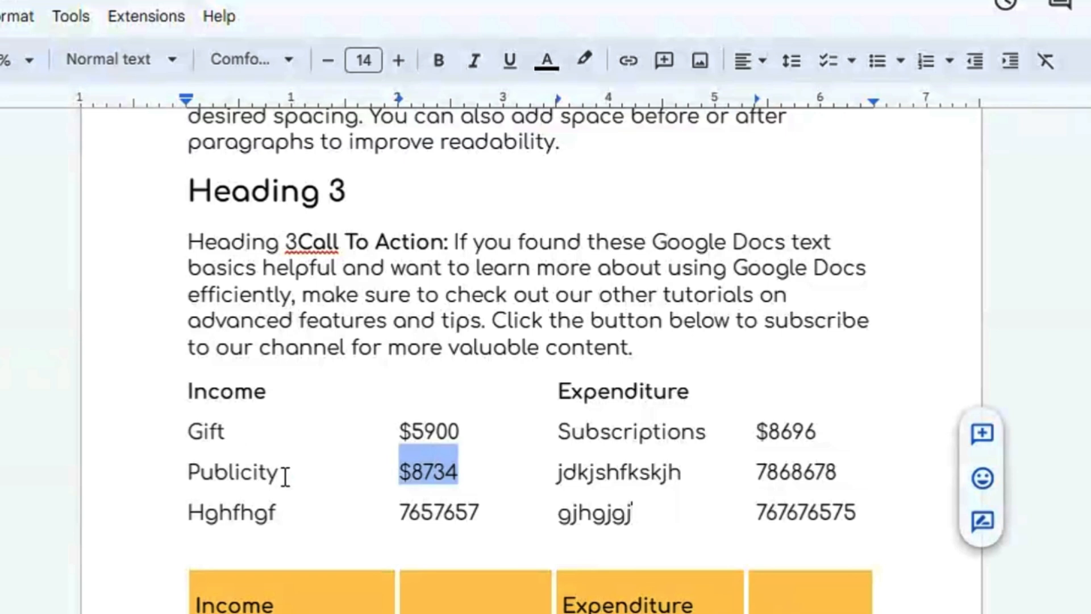
# Step: Insert a bookmark at the word "Gift" in the plain Income list and copy the bookmark's link
pyautogui.moveTo(226, 433); pyautogui.dragTo(196, 434)
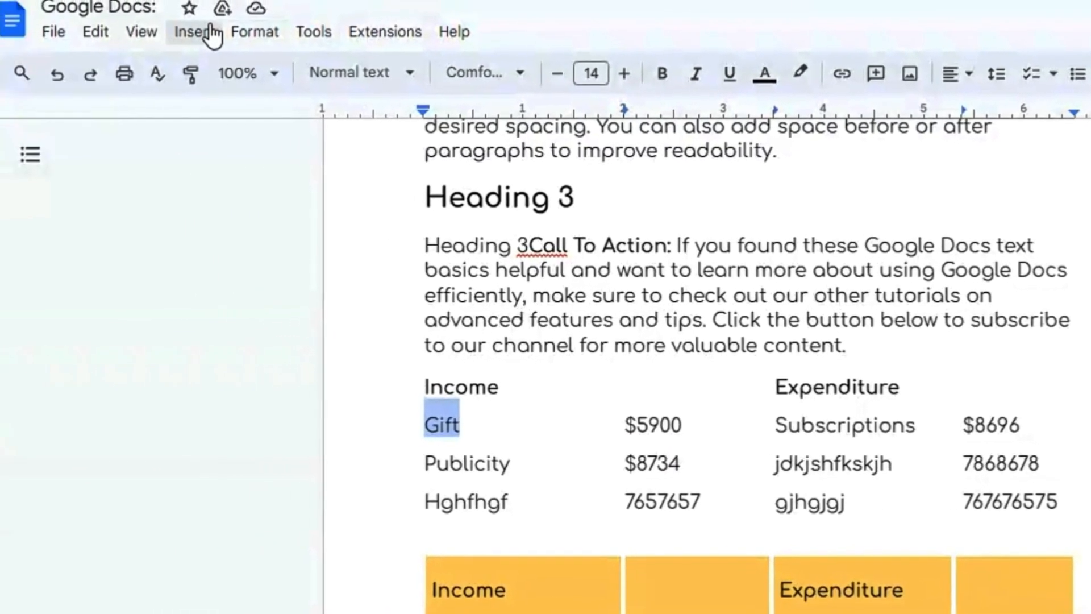
pyautogui.click(211, 34)
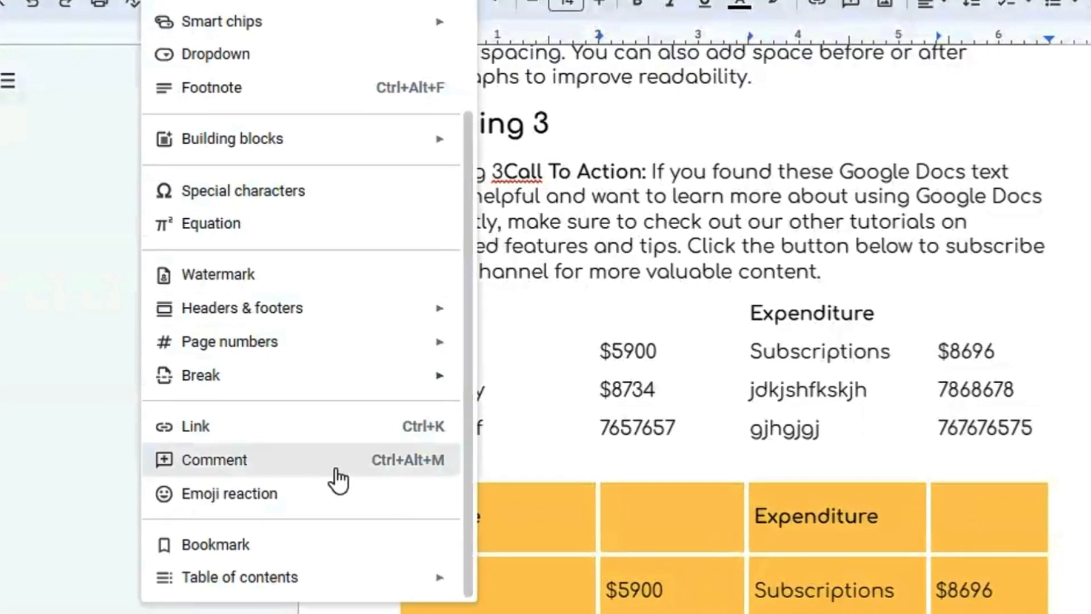
pyautogui.click(225, 547)
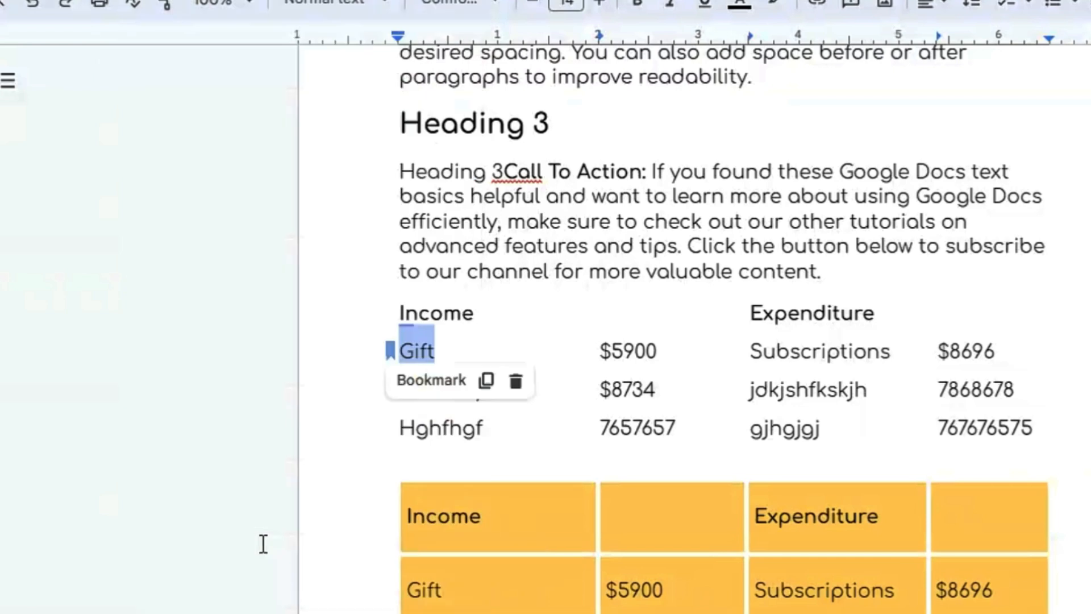
pyautogui.click(381, 428)
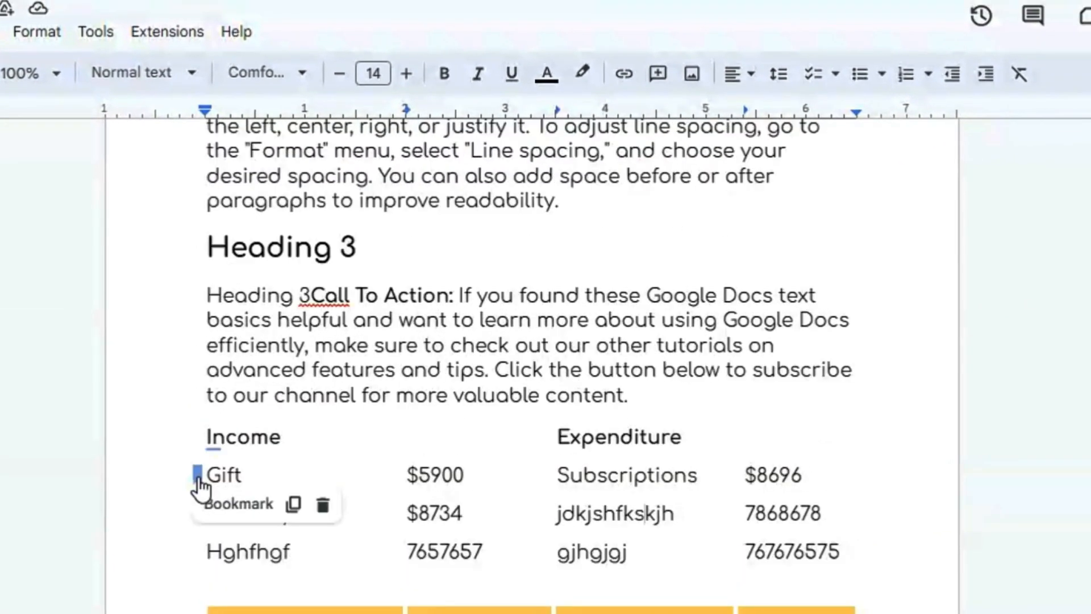
pyautogui.click(293, 504)
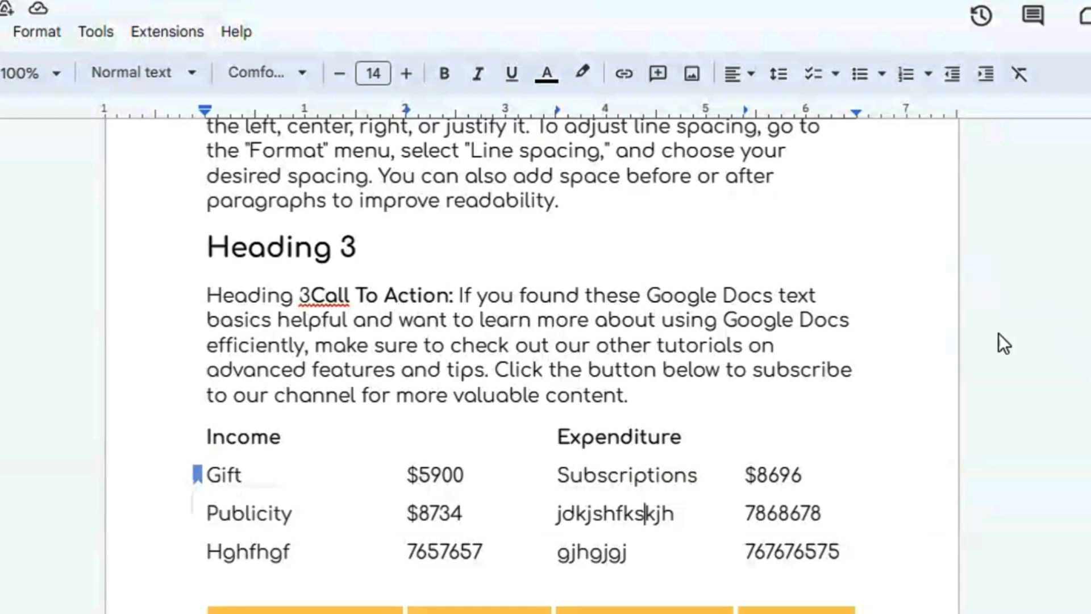
# Step: Link the words "text you" in the paragraph under Heading 2 to the copied bookmark address
pyautogui.scroll(1, 532, 365)
pyautogui.scroll(10, 532, 341)
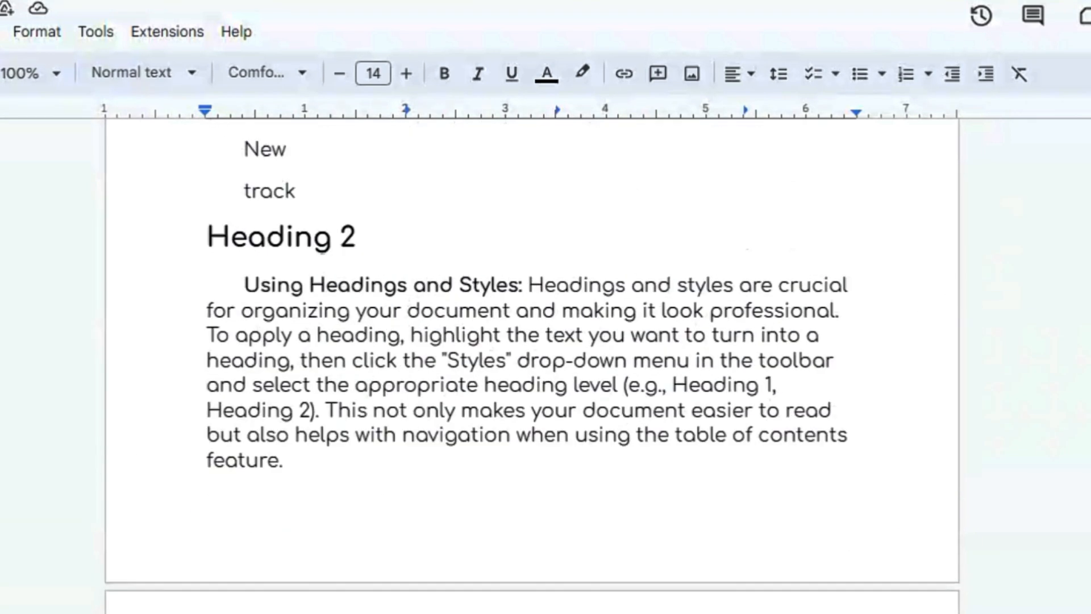
pyautogui.scroll(2, 1052, 318)
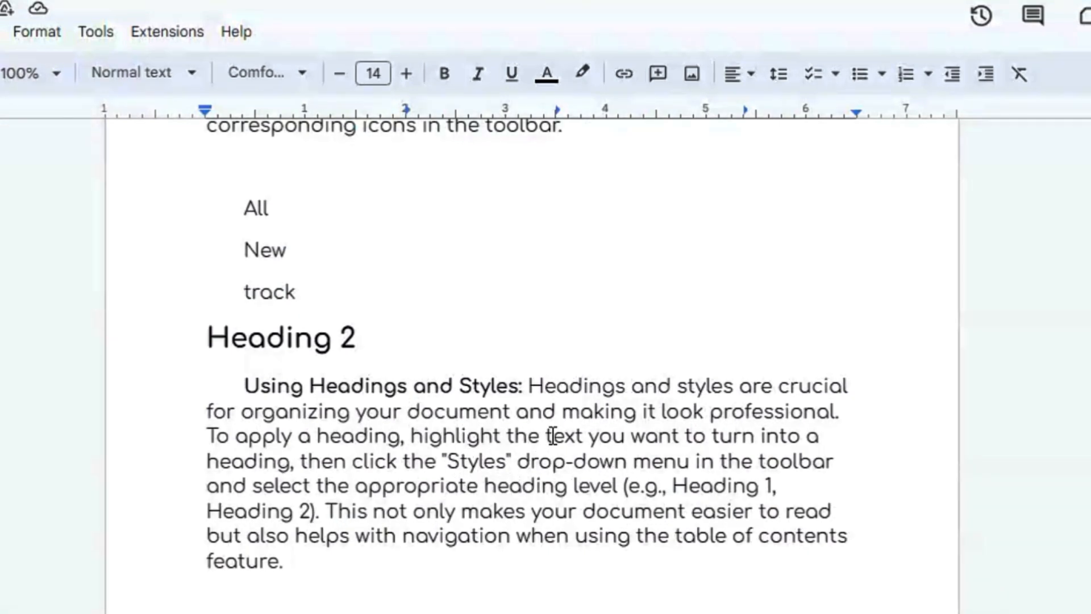
pyautogui.moveTo(547, 436); pyautogui.dragTo(622, 442)
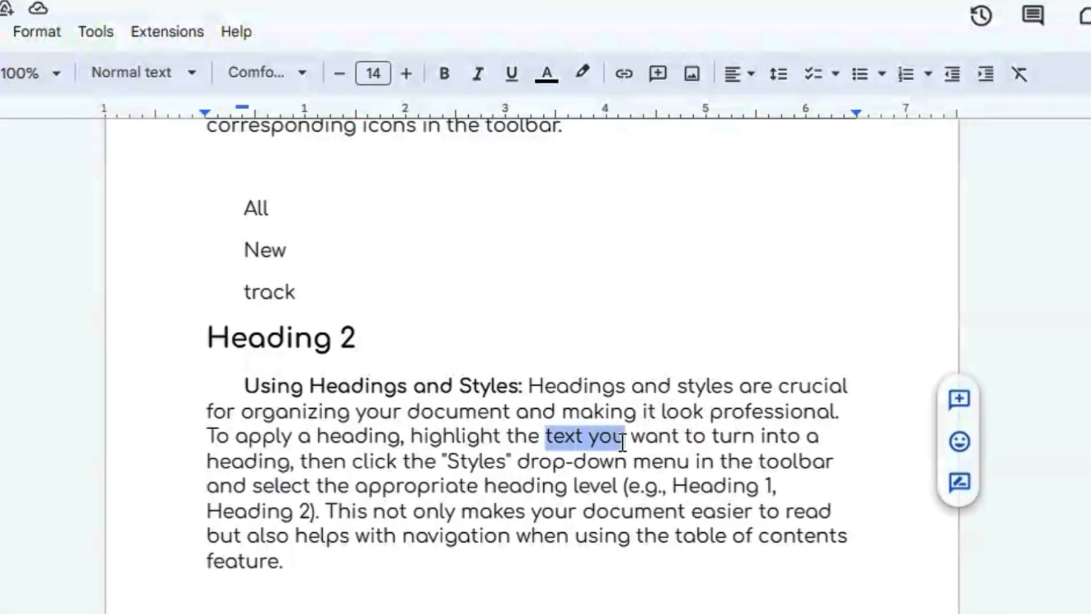
pyautogui.rightClick(606, 439)
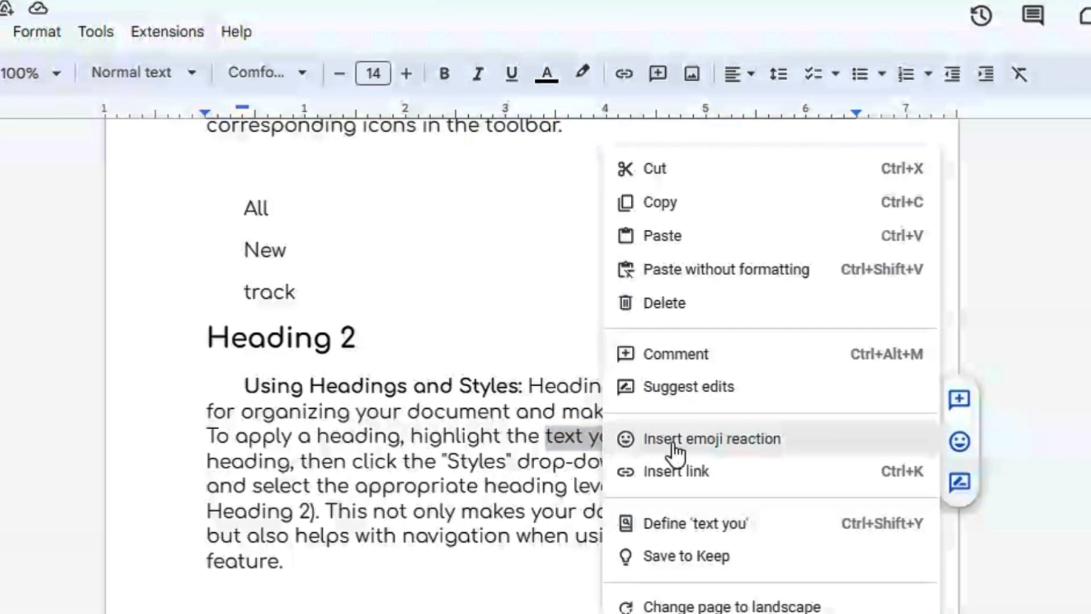
pyautogui.click(717, 492)
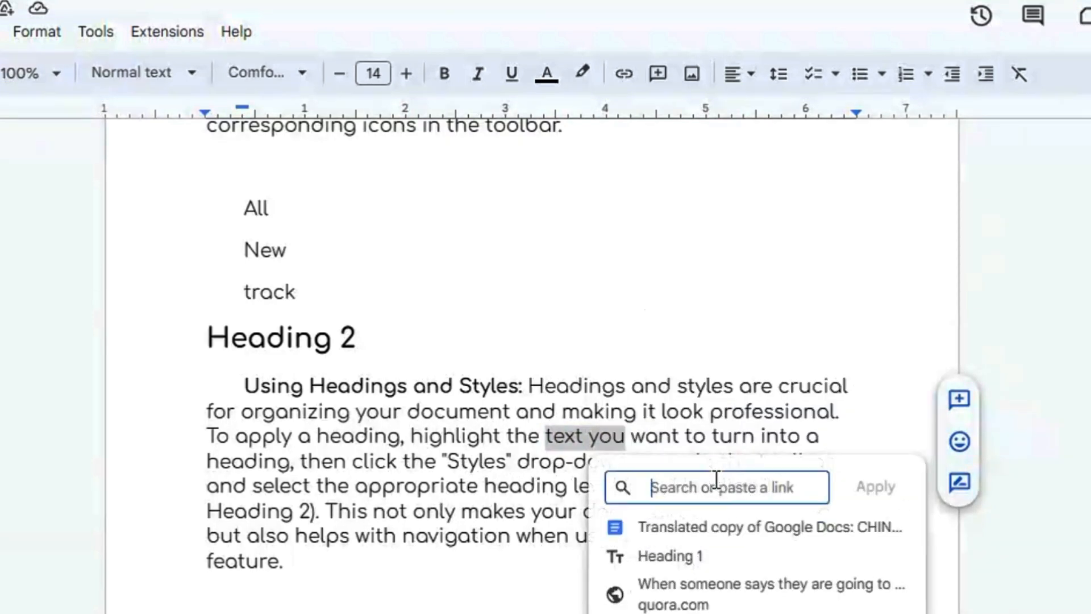
pyautogui.hotkey('ctrl', 'v')
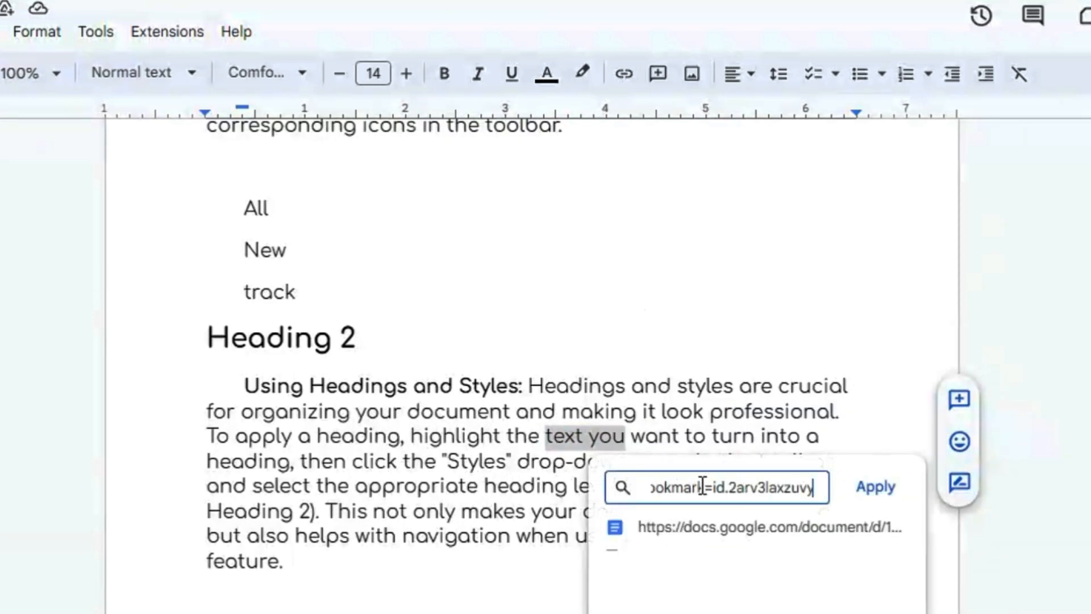
pyautogui.click(875, 487)
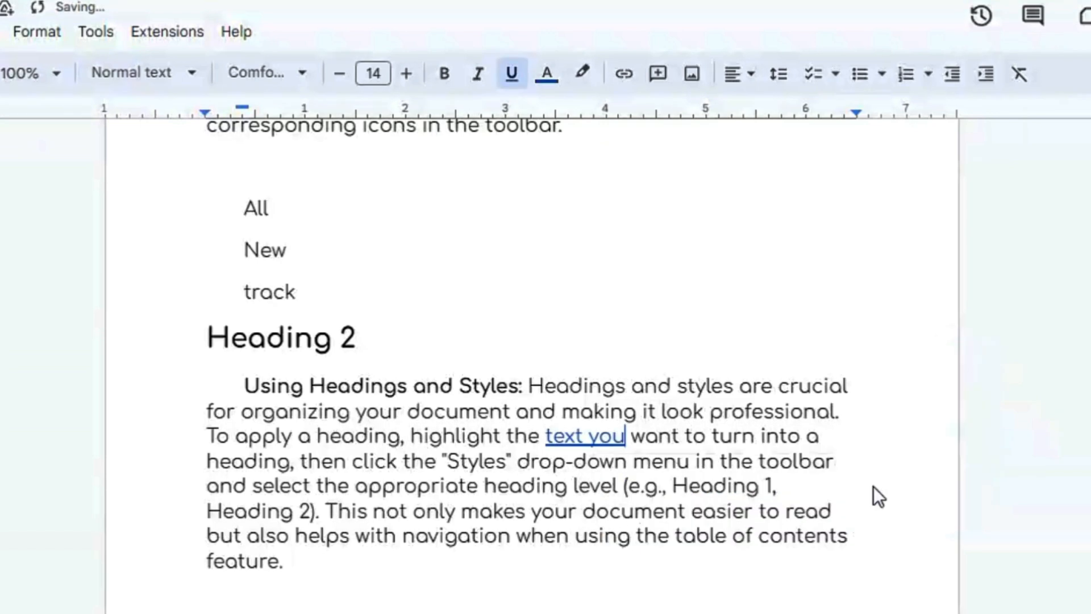
# Step: Follow the "text you" link to the bookmark at Gift and show the document outline to compare it with the headings
pyautogui.click(580, 437)
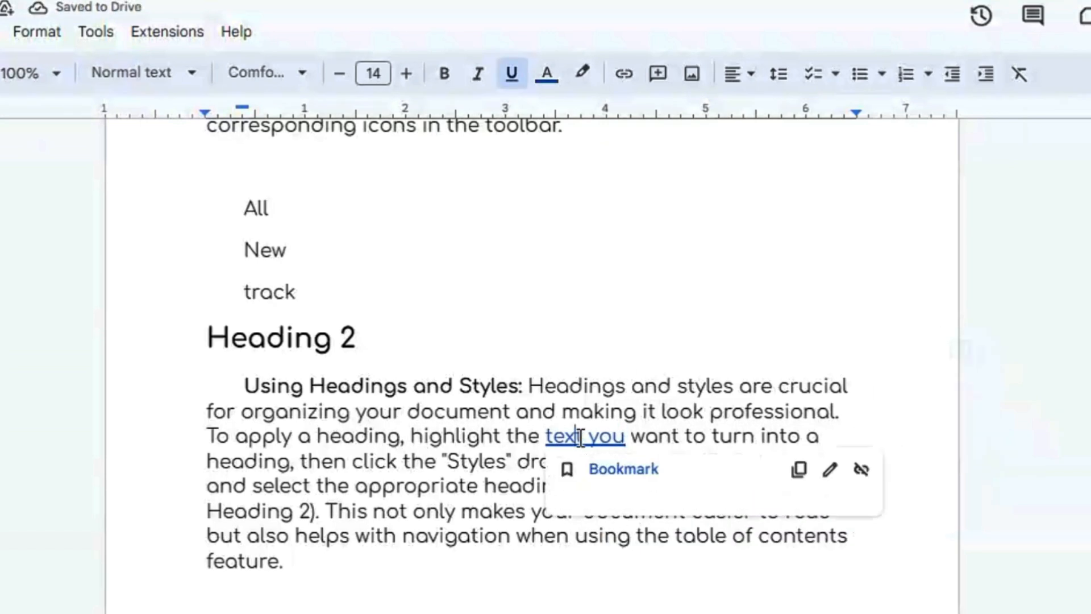
pyautogui.click(622, 477)
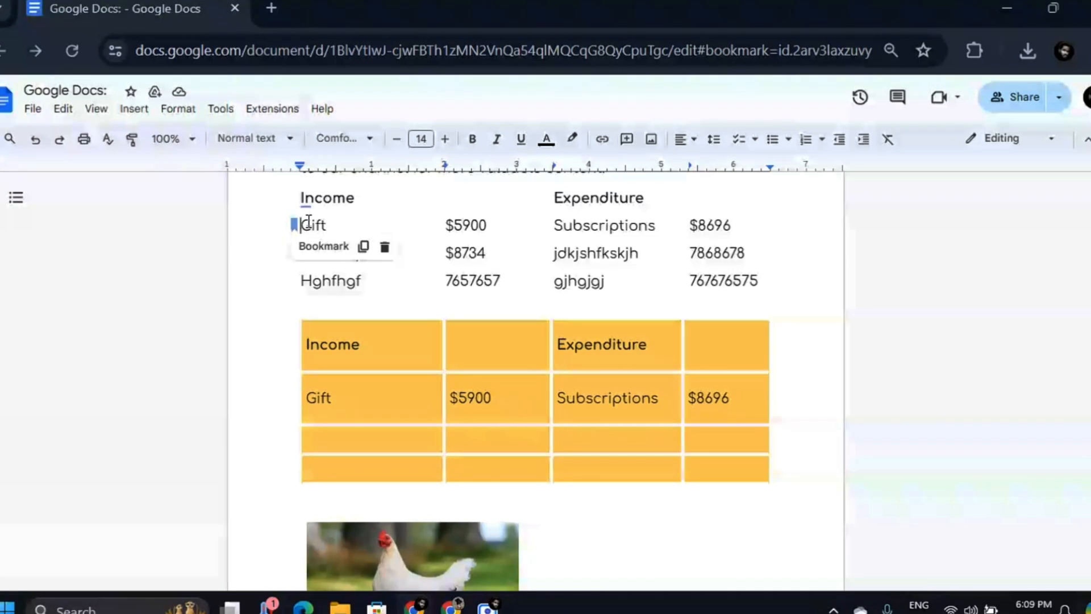
pyautogui.click(17, 199)
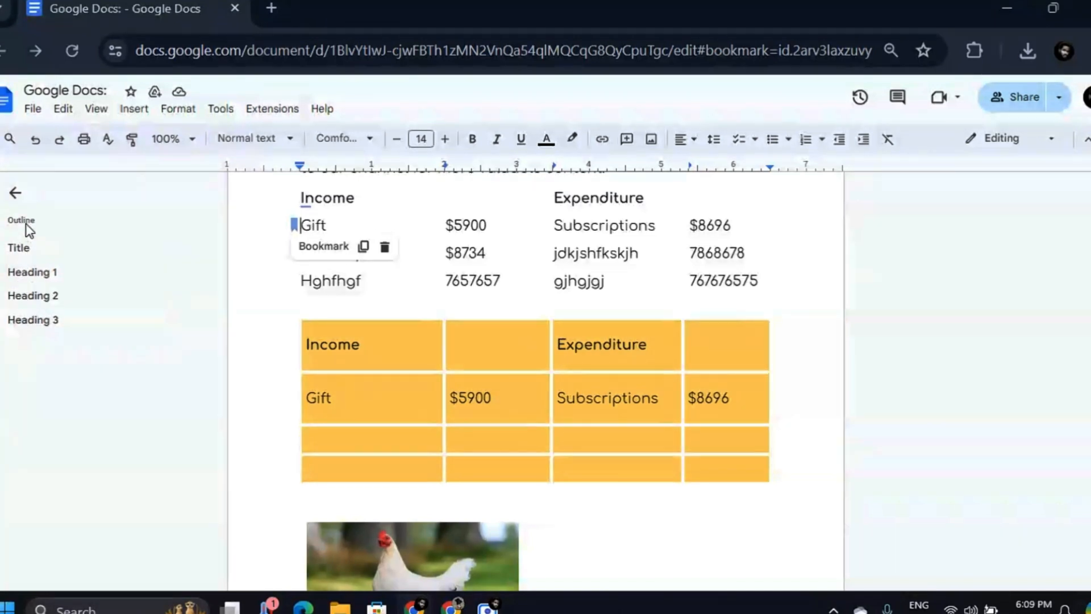
pyautogui.click(16, 194)
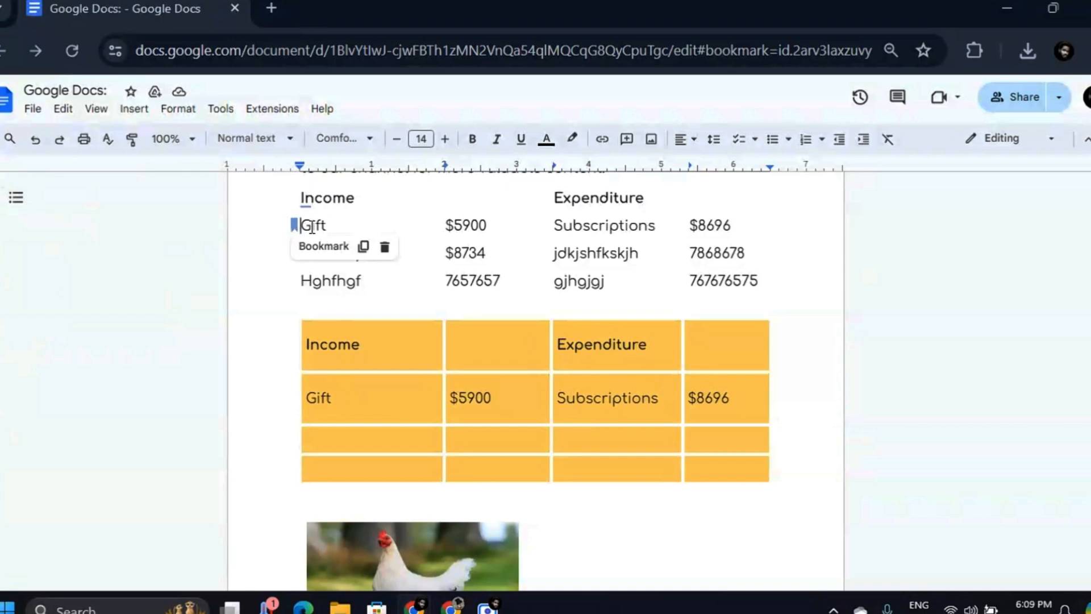
pyautogui.click(18, 199)
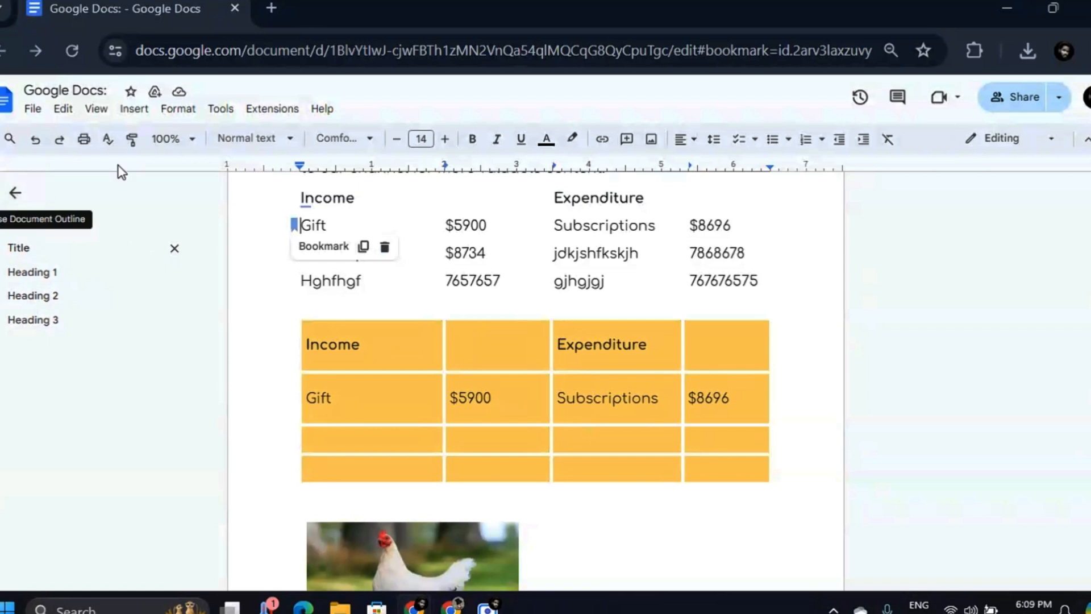
pyautogui.scroll(15, 536, 380)
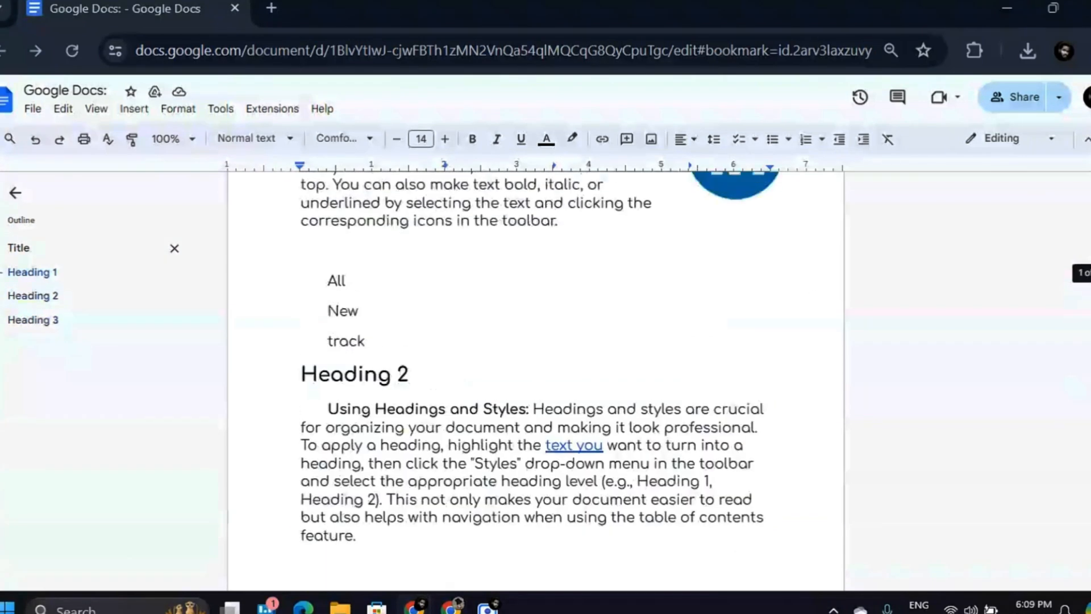
pyautogui.scroll(-11, 536, 380)
pyautogui.scroll(-1, 536, 381)
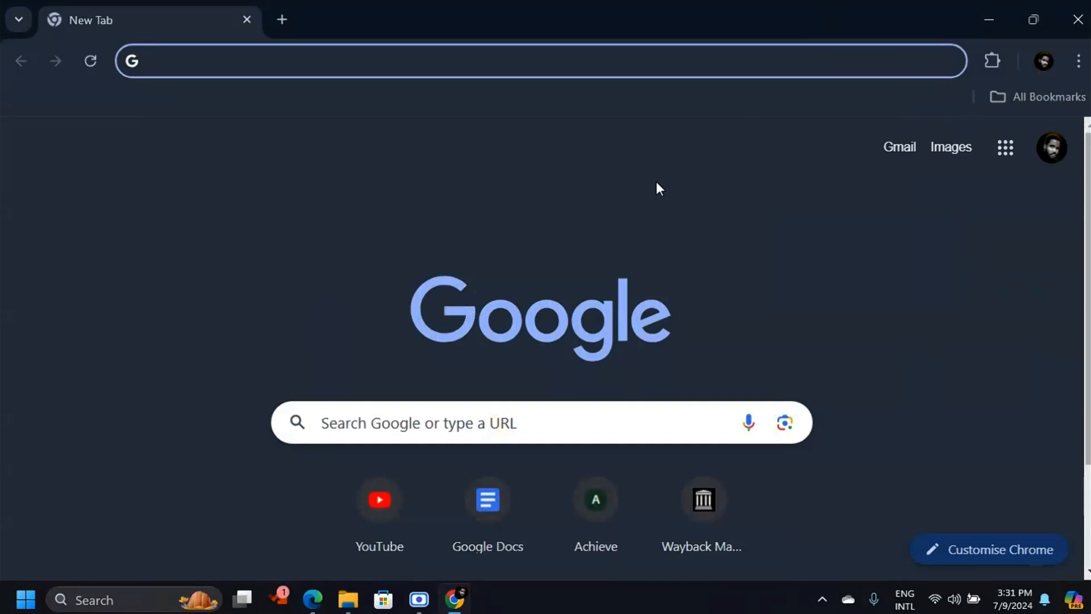
# Step: Create a blank Google Docs document from the browser using the web address doc.new
pyautogui.write('DOC,')
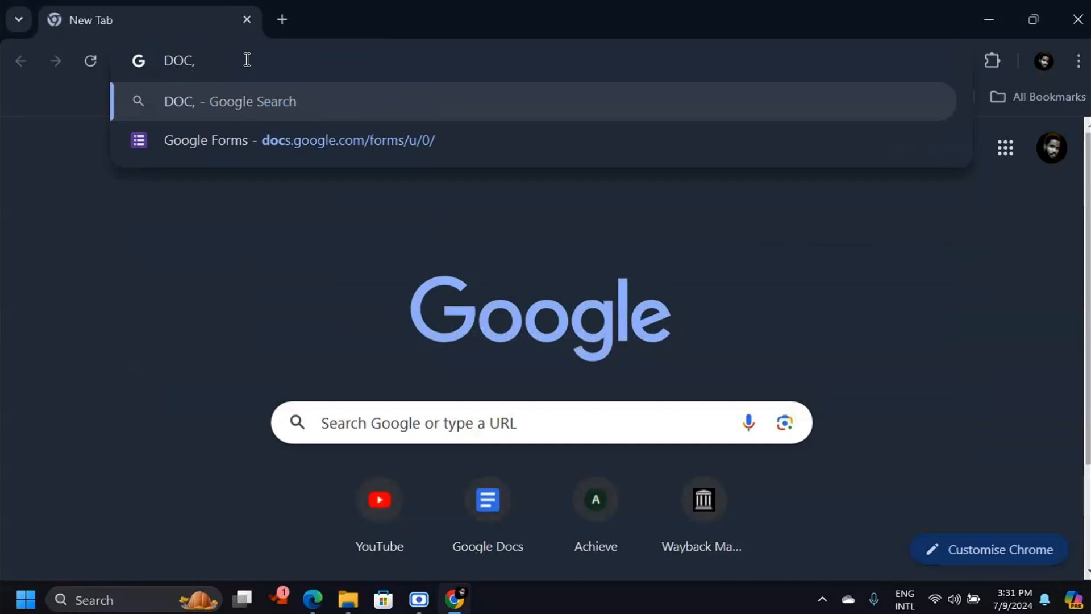
pyautogui.press('BackSpace')
pyautogui.write('.NEW')
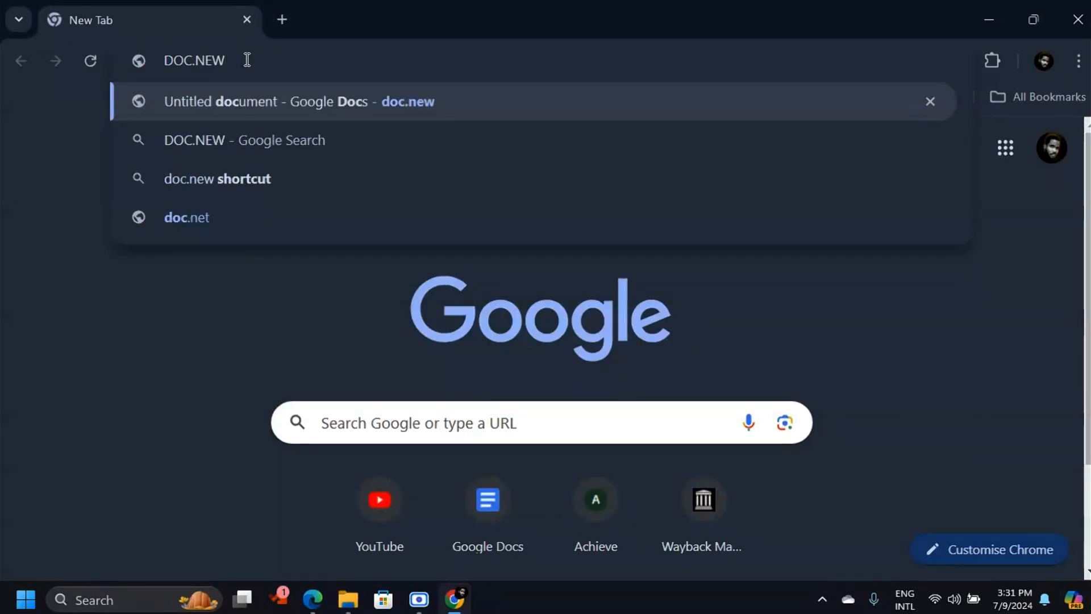
pyautogui.press('Return')
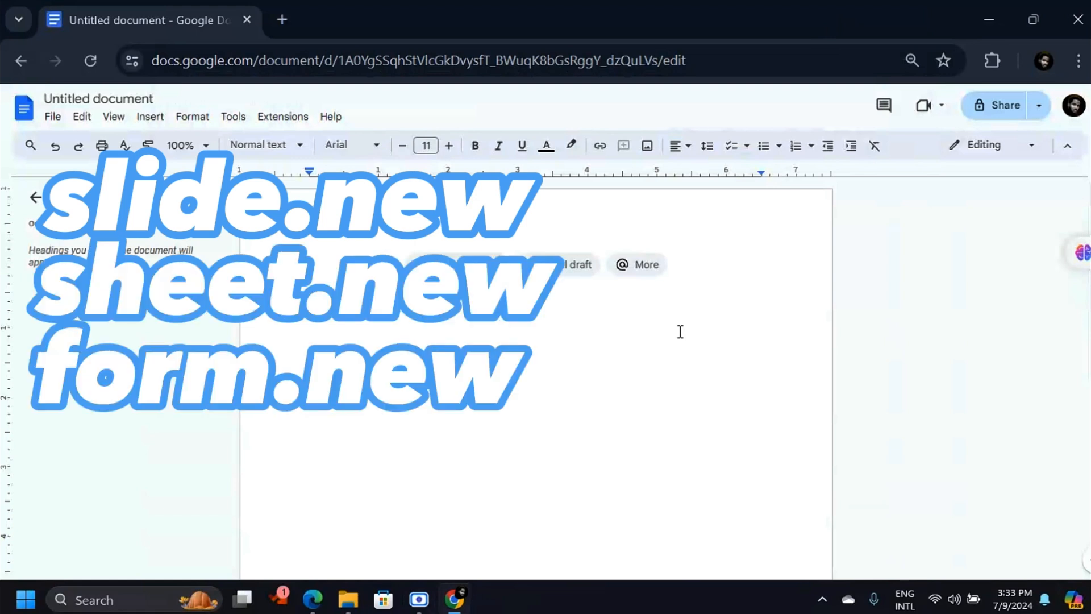
# Step: Create a blank Google Slides presentation using the web address slide.new
pyautogui.click(310, 53)
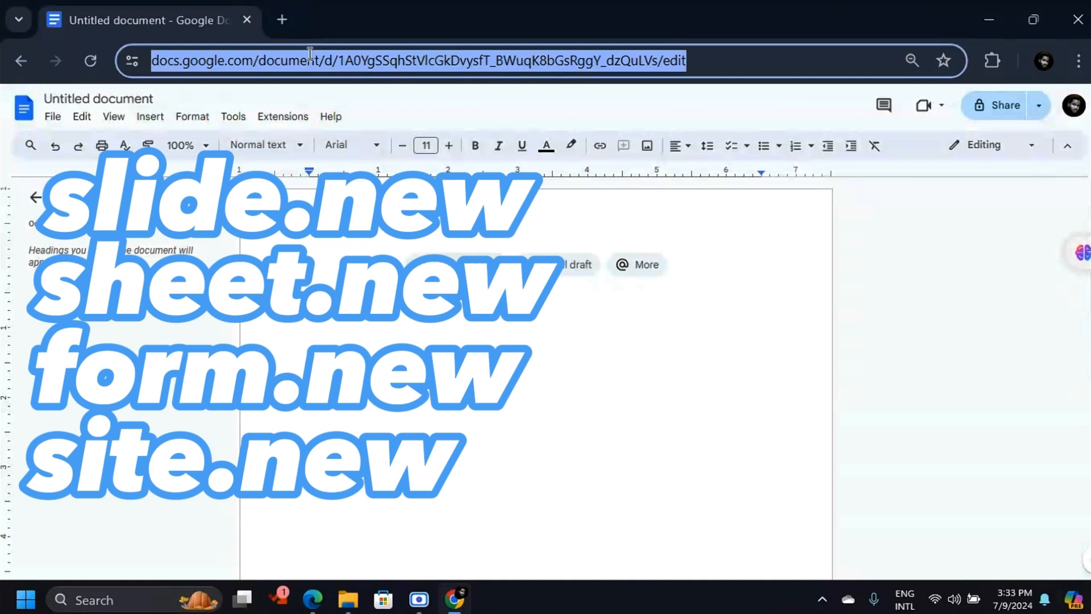
pyautogui.write('SLIDE.')
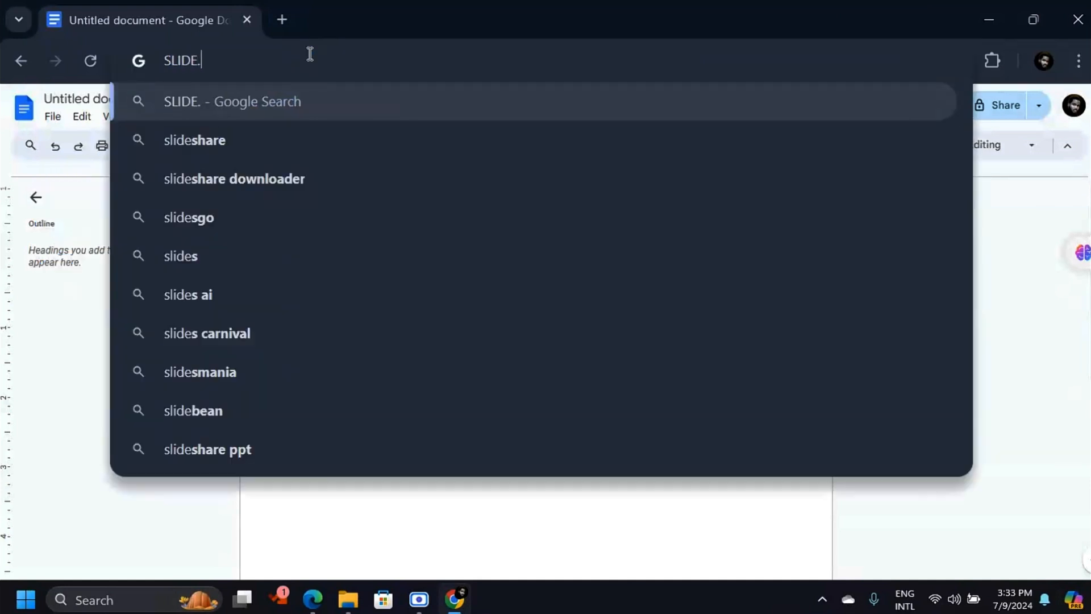
pyautogui.write('NEW')
pyautogui.press('Return')
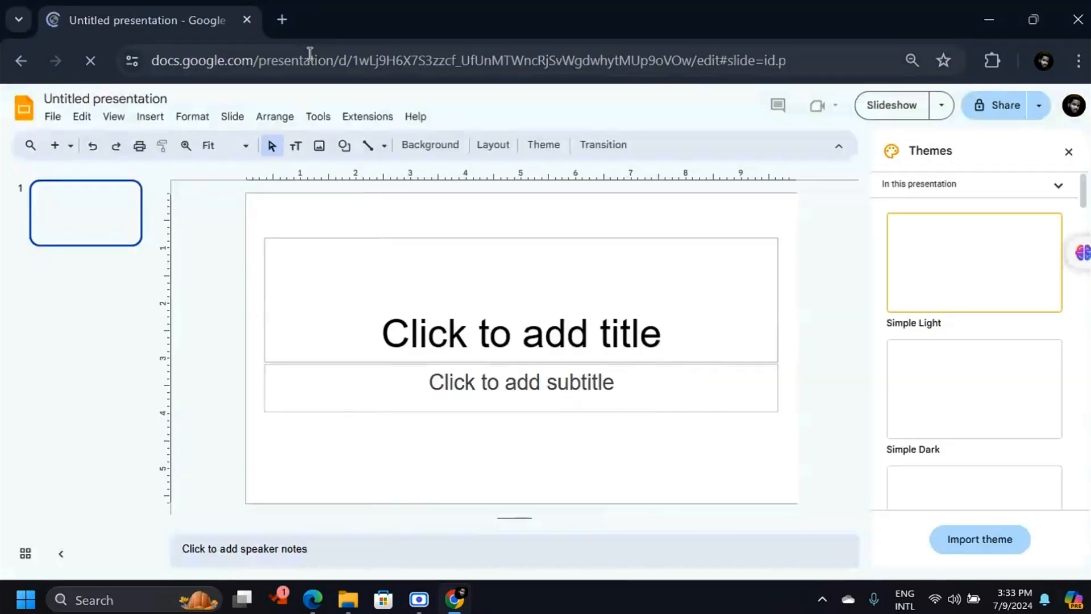
pyautogui.click(567, 242)
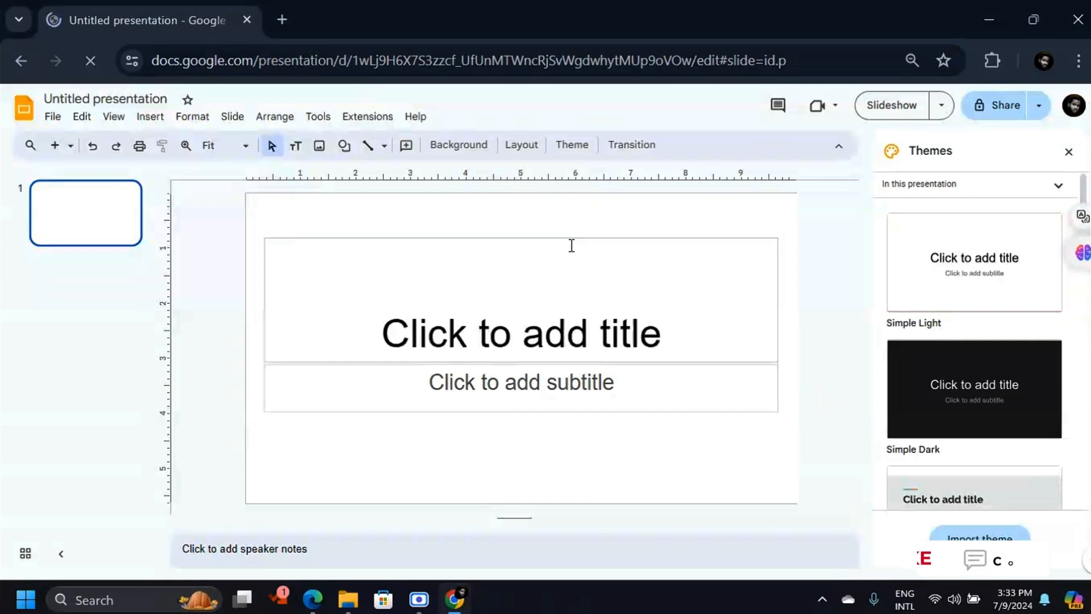
# Step: Create a blank Google Sheets spreadsheet using the web address sheets.new
pyautogui.click(409, 62)
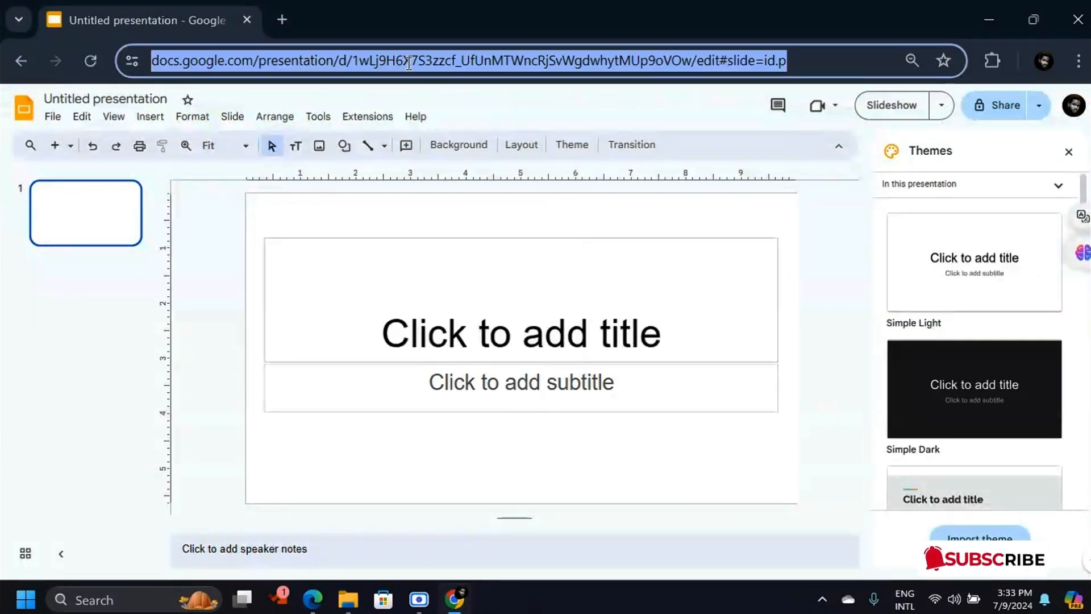
pyautogui.write('SHEETS')
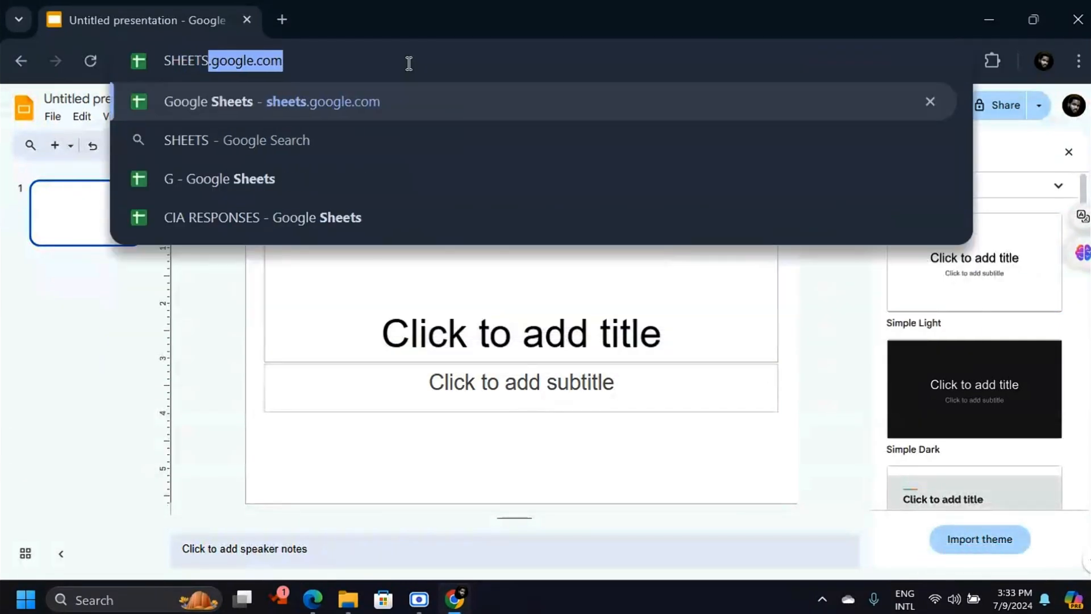
pyautogui.write('.NEW')
pyautogui.press('Return')
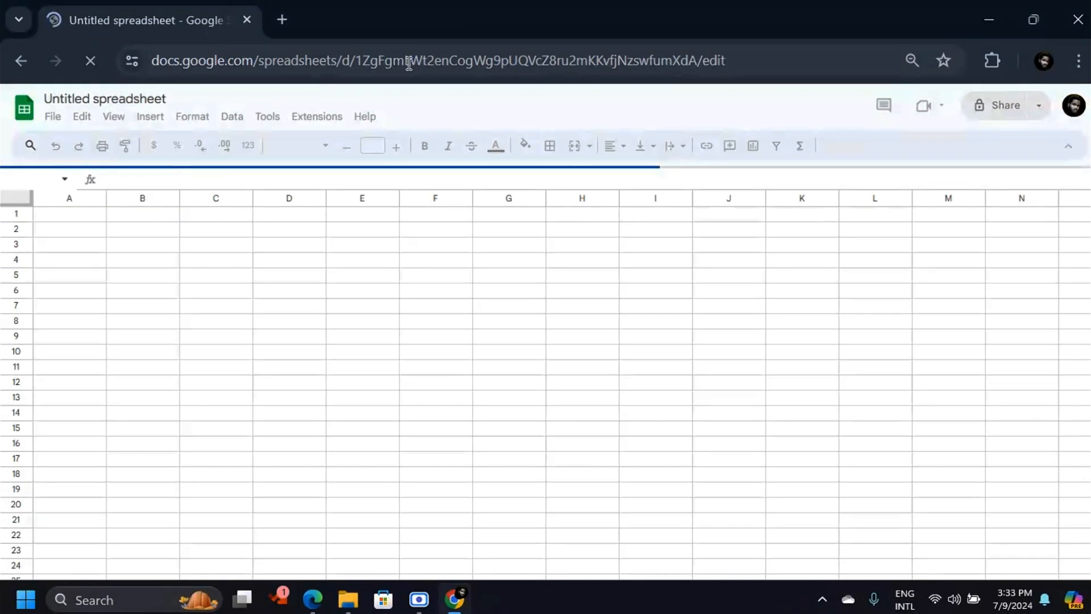
# Step: Create a blank Google Forms form using the web address form.new
pyautogui.click(271, 63)
pyautogui.write('FORM')
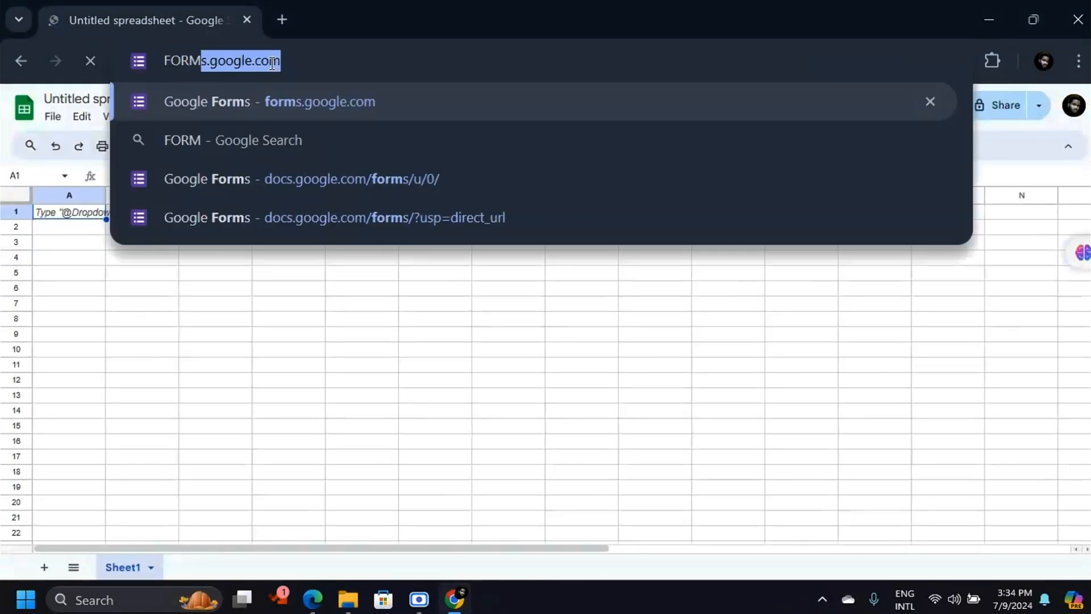
pyautogui.write('.NEW')
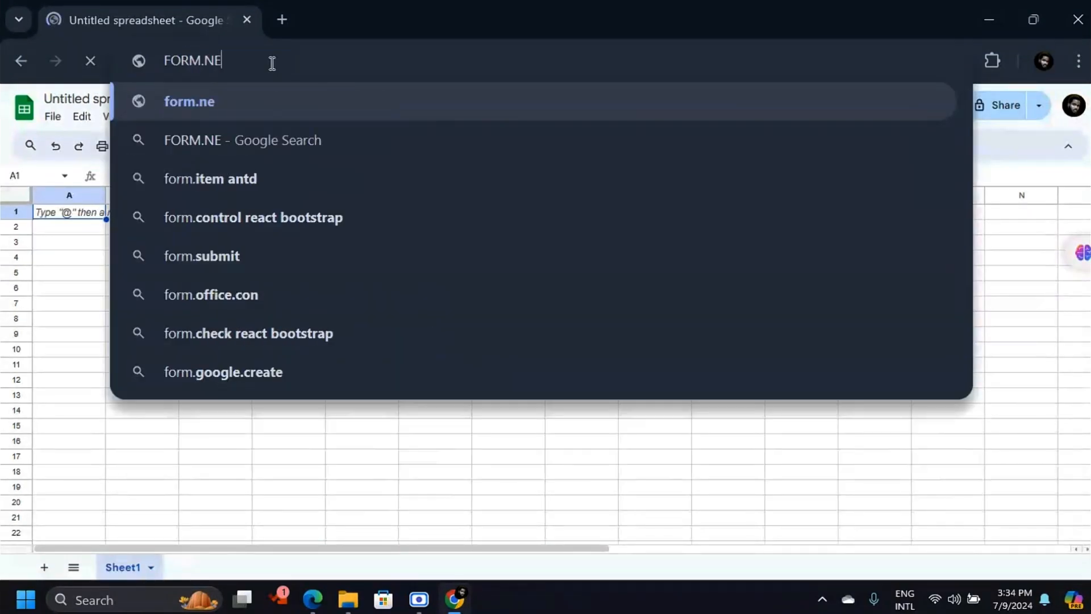
pyautogui.press('Return')
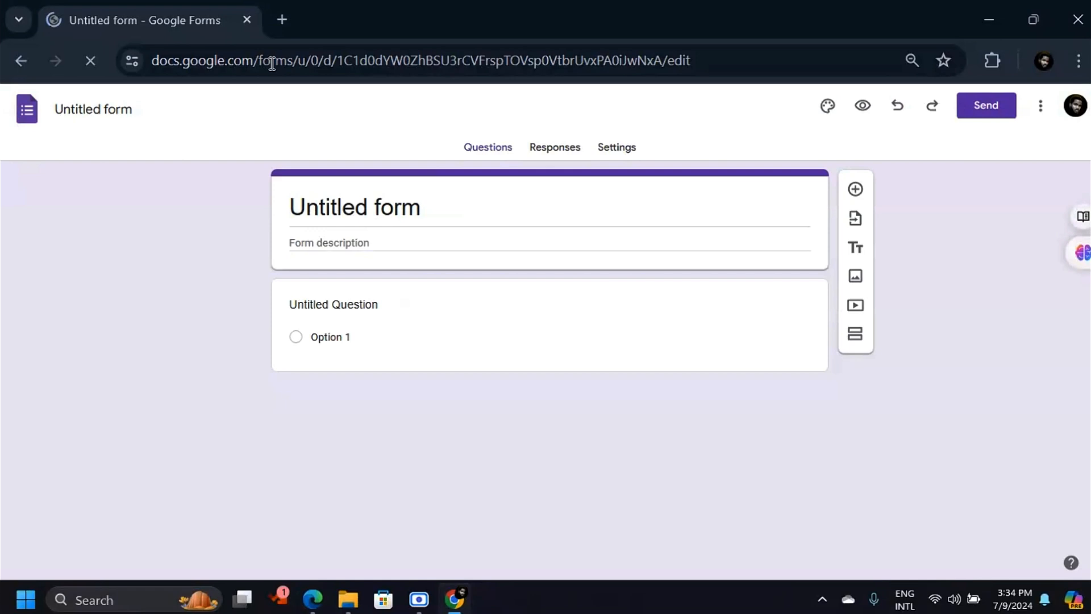
# Step: Create a blank Google Sites website using the web address site.new
pyautogui.click(271, 64)
pyautogui.write('SI')
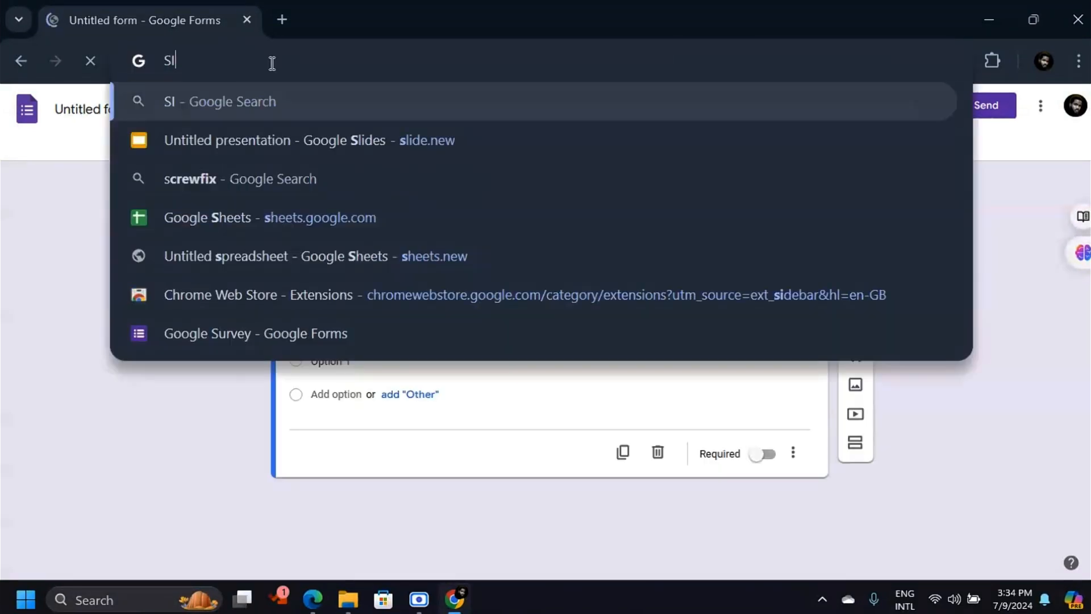
pyautogui.write('TE.NEW')
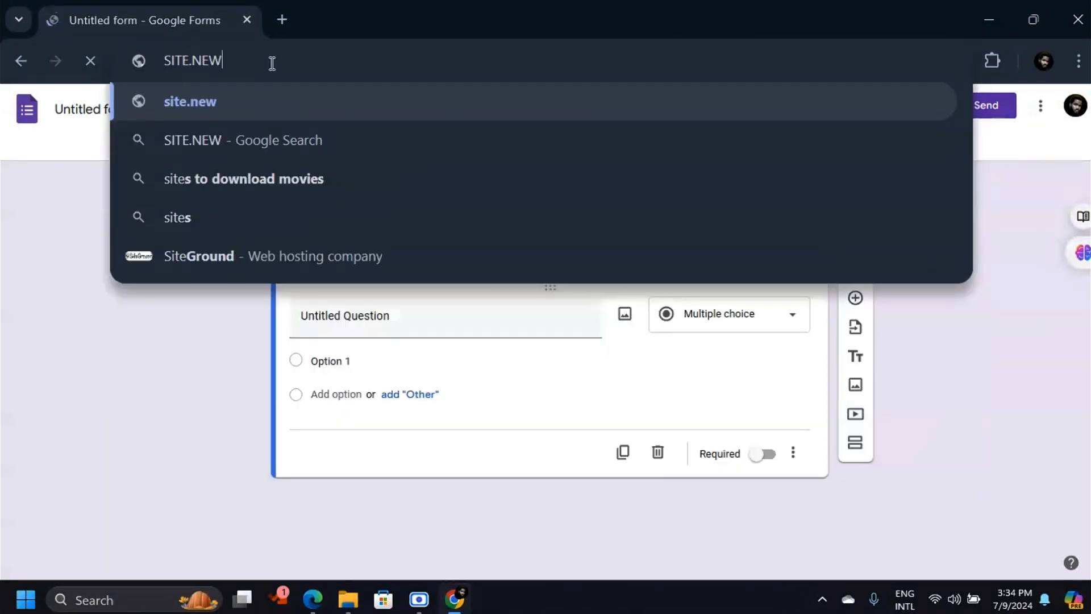
pyautogui.press('Return')
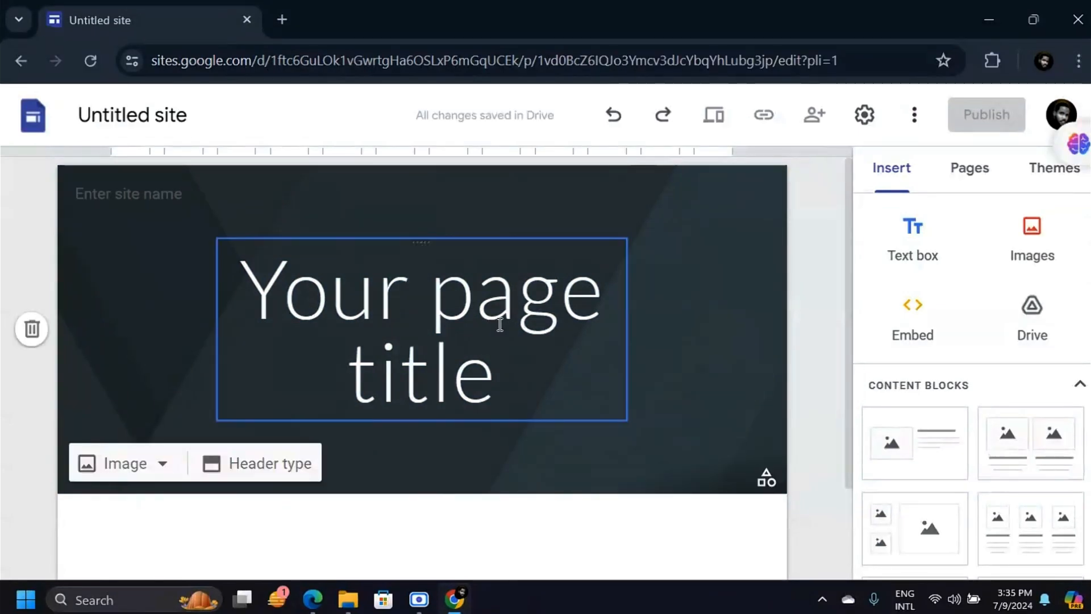
pyautogui.click(544, 367)
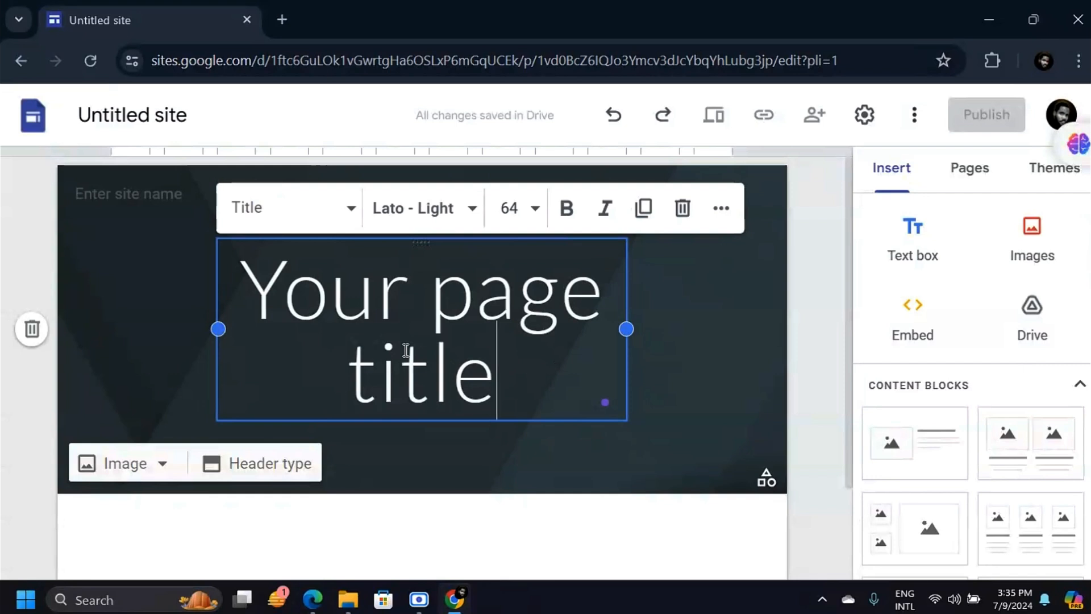
# Step: Open the web address goo.gle/Shortcuts and look through the Google Workspace Productivity Shortcuts playlist
pyautogui.click(404, 57)
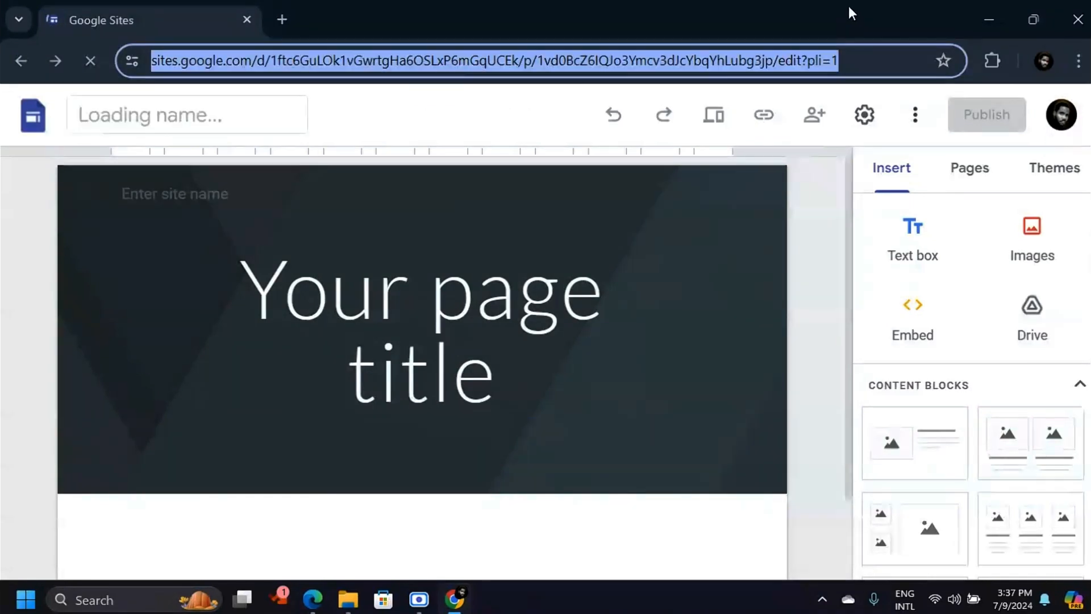
pyautogui.click(869, 57)
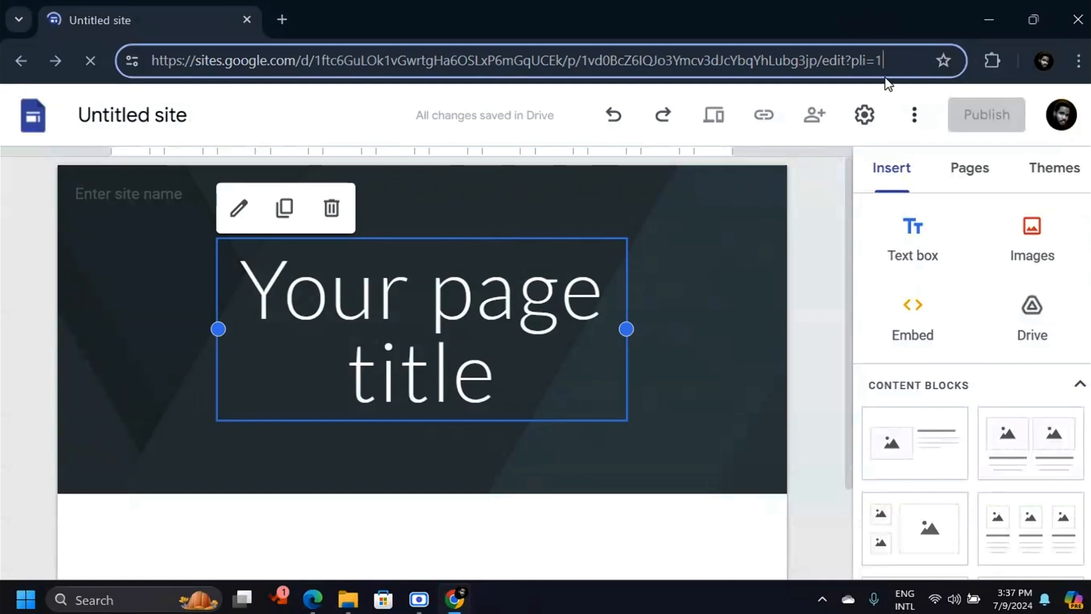
pyautogui.click(891, 61)
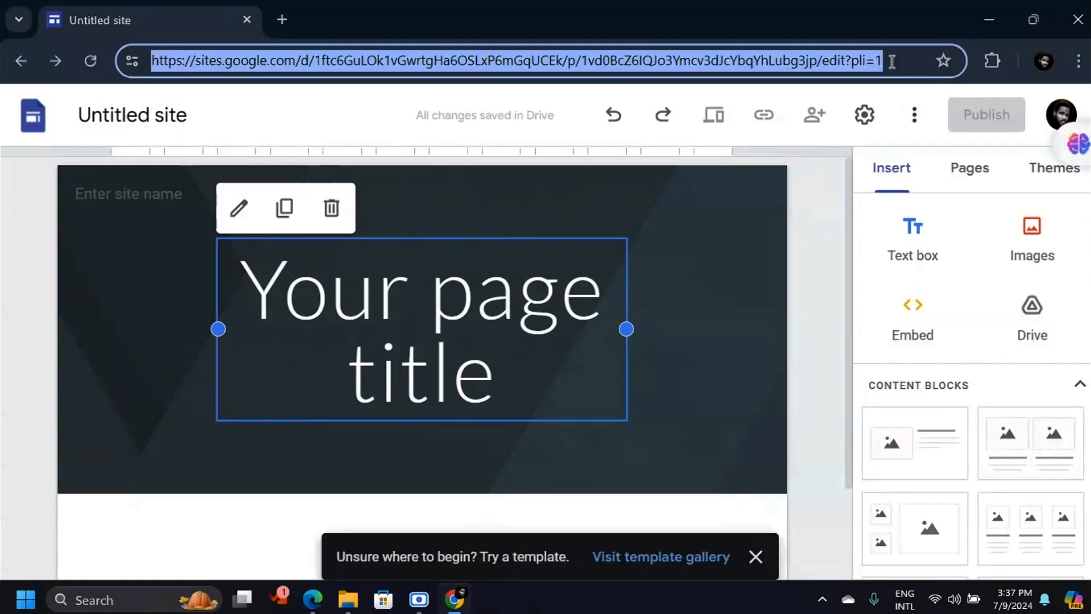
pyautogui.write('go')
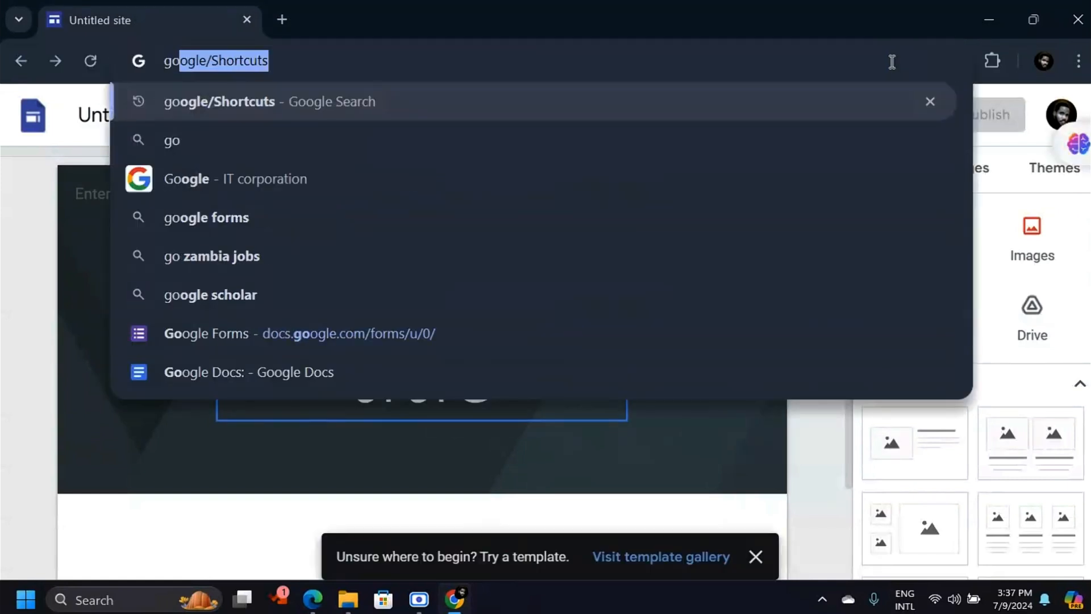
pyautogui.write('o.gl')
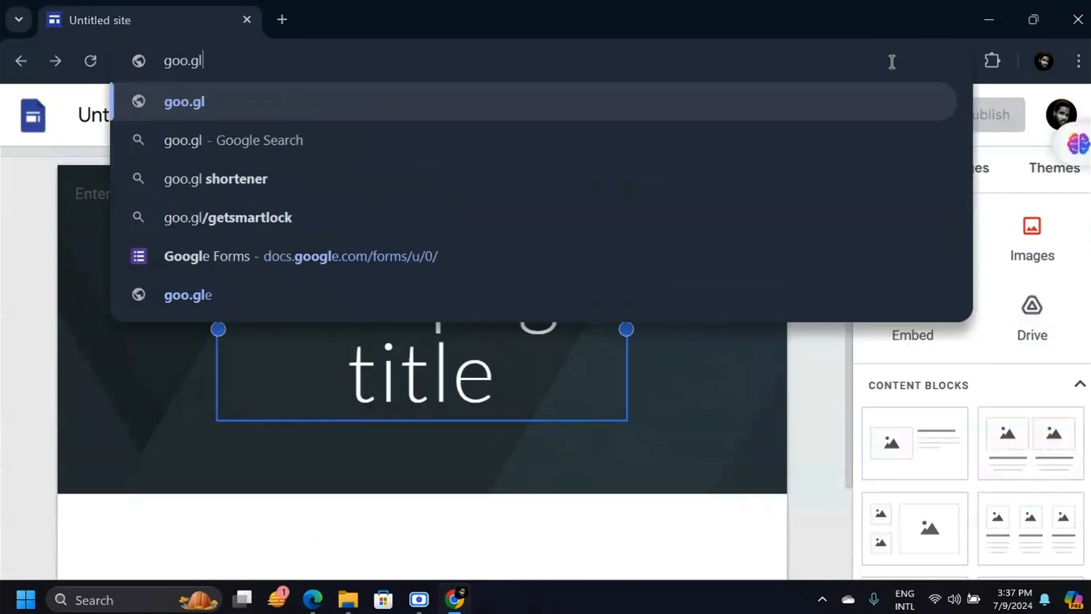
pyautogui.write('e/')
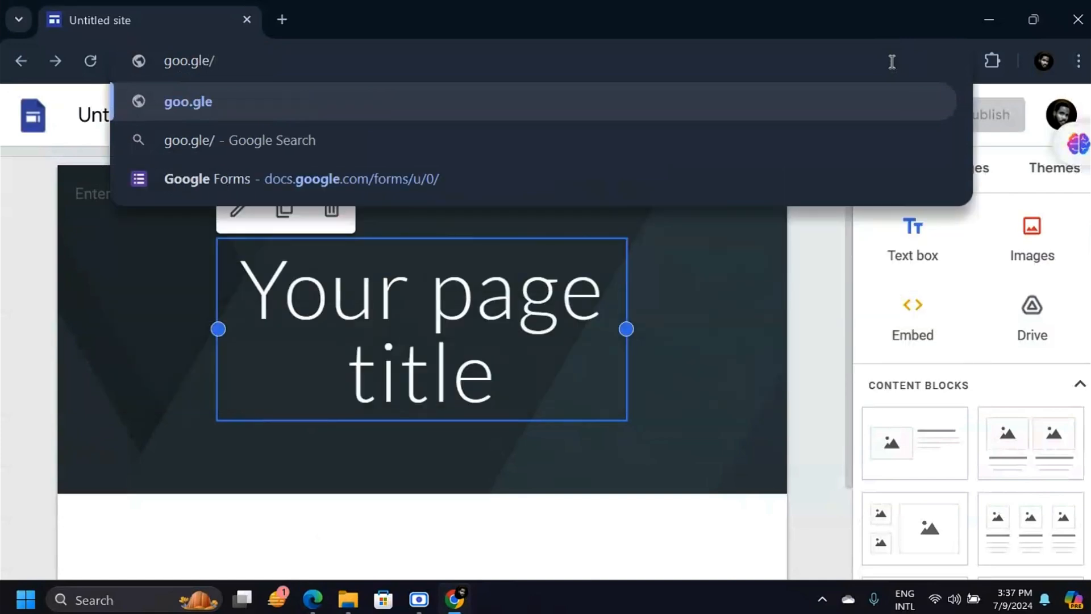
pyautogui.write('Shortcuts')
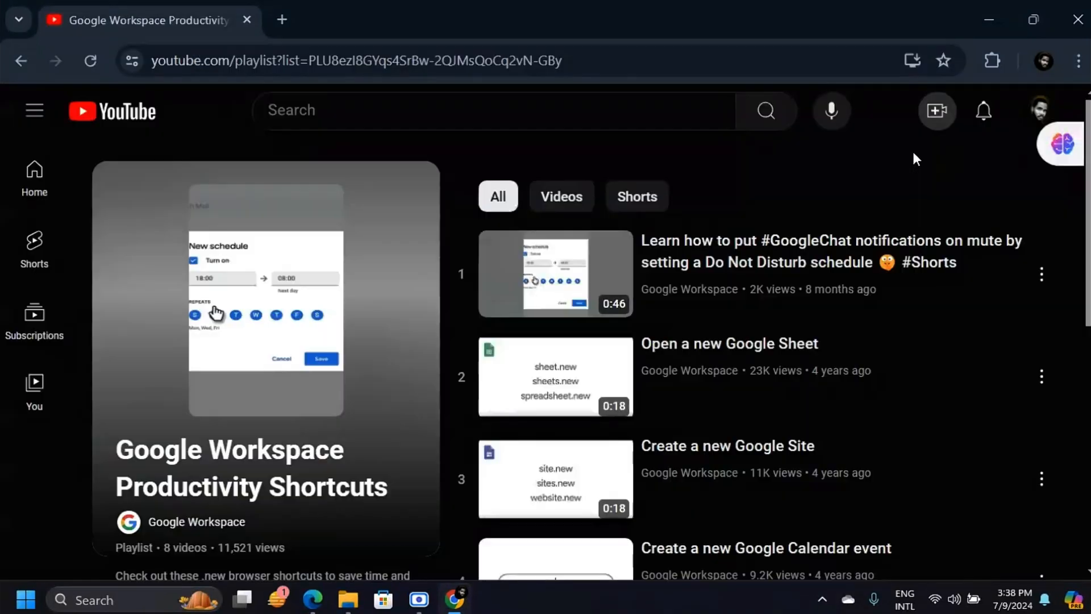
pyautogui.scroll(-1, 274, 480)
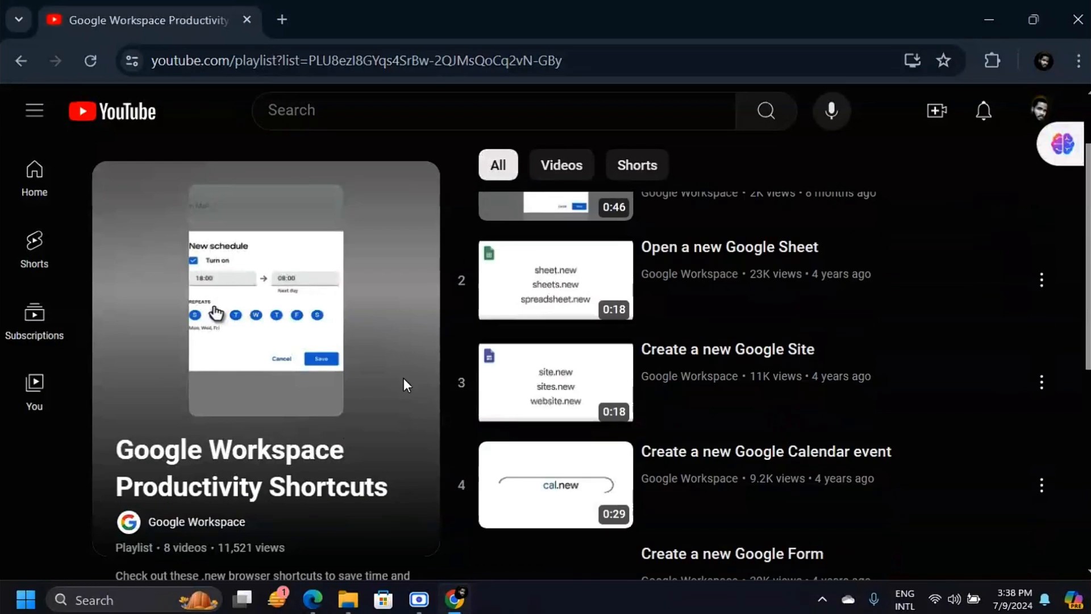
pyautogui.scroll(2, 725, 318)
pyautogui.scroll(-9, 714, 463)
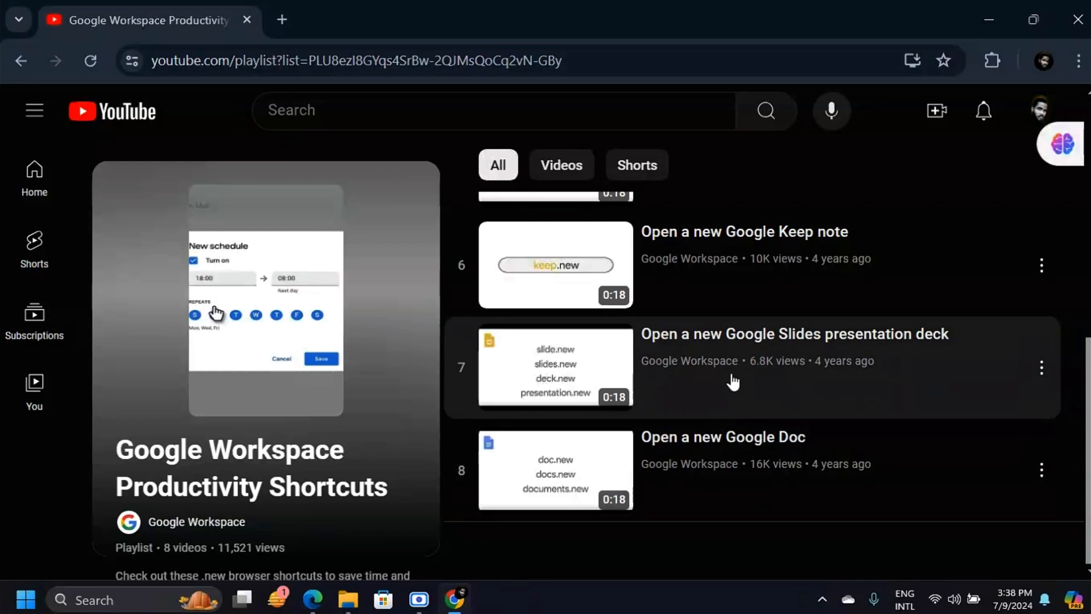
pyautogui.scroll(10, 730, 363)
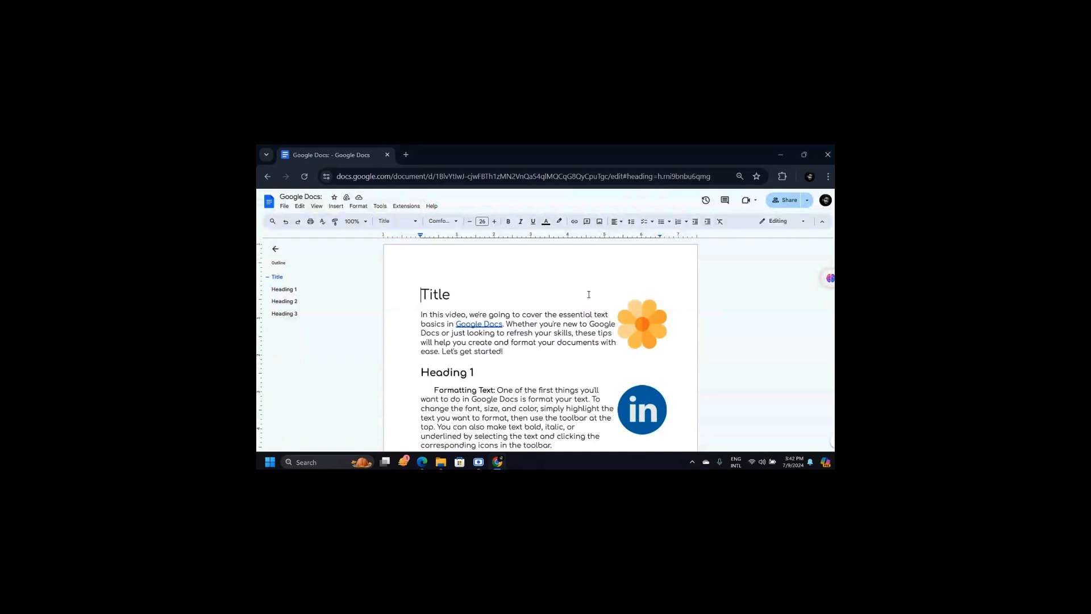
# Step: Start emailing the Google Docs file from the document and enter the recipient's e-mail address
pyautogui.click(284, 206)
pyautogui.moveTo(300, 206)
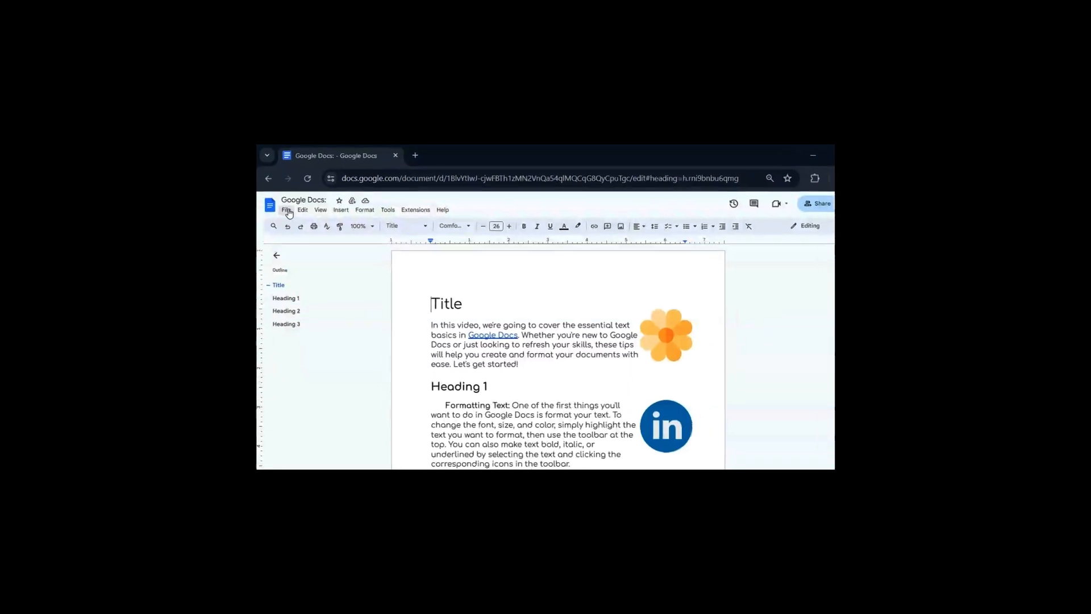
pyautogui.moveTo(296, 230)
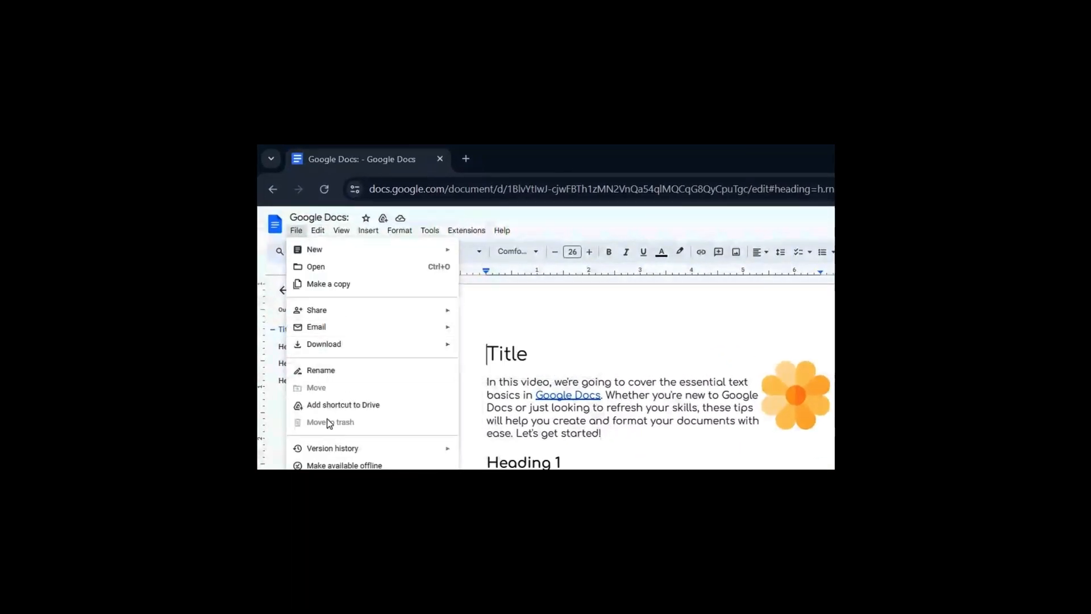
pyautogui.moveTo(315, 332)
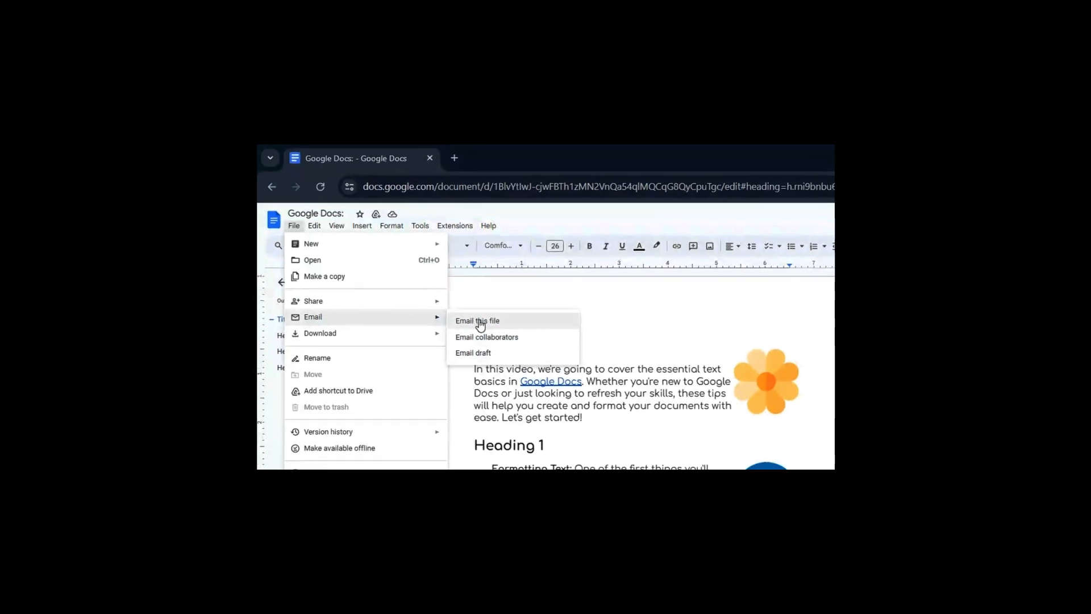
pyautogui.click(479, 322)
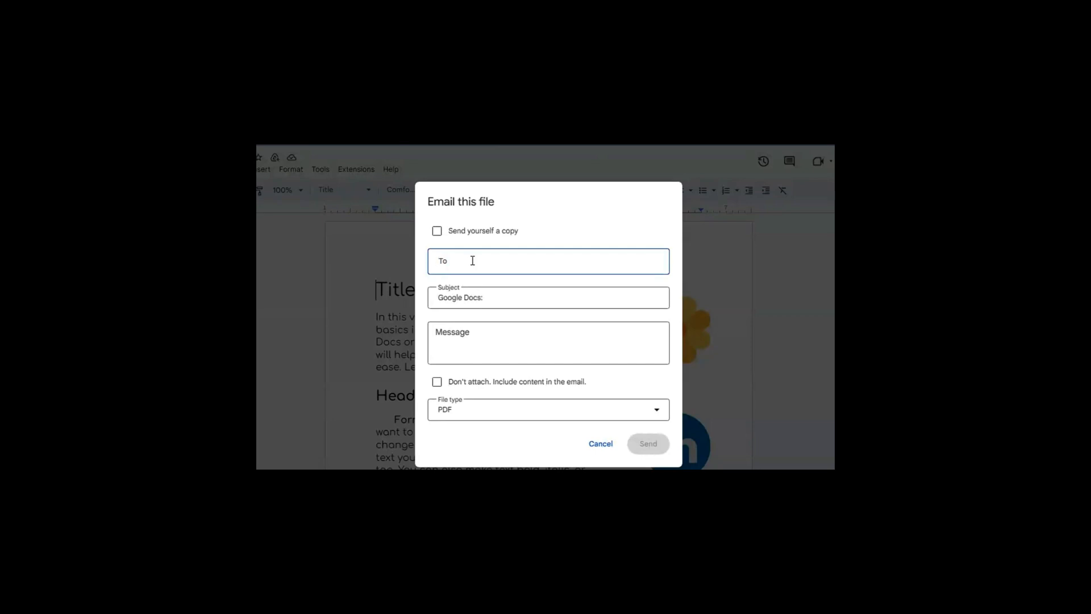
pyautogui.click(472, 261)
pyautogui.click(471, 286)
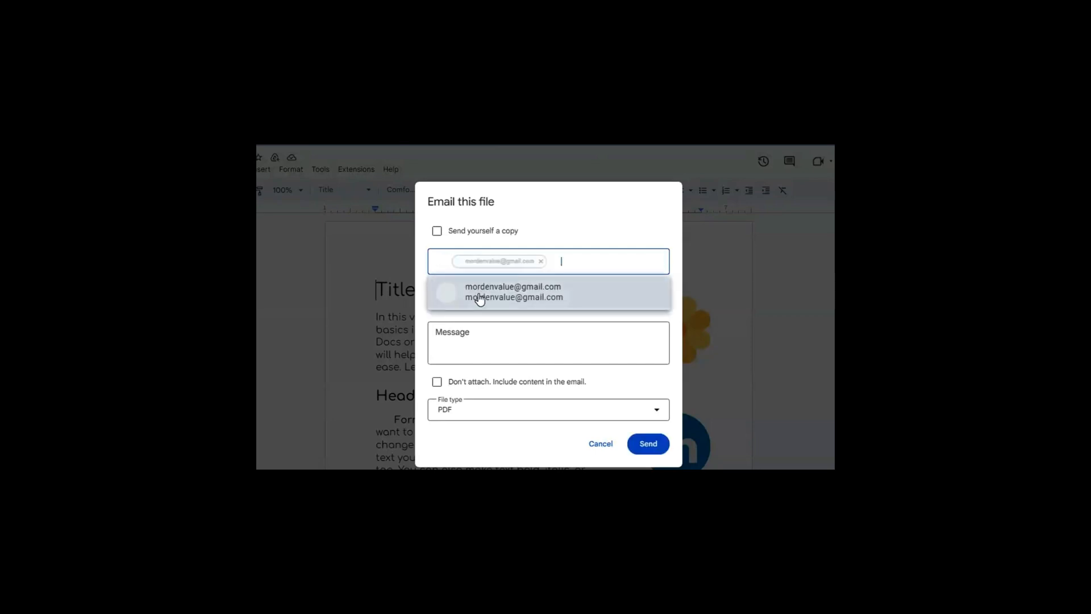
pyautogui.click(476, 341)
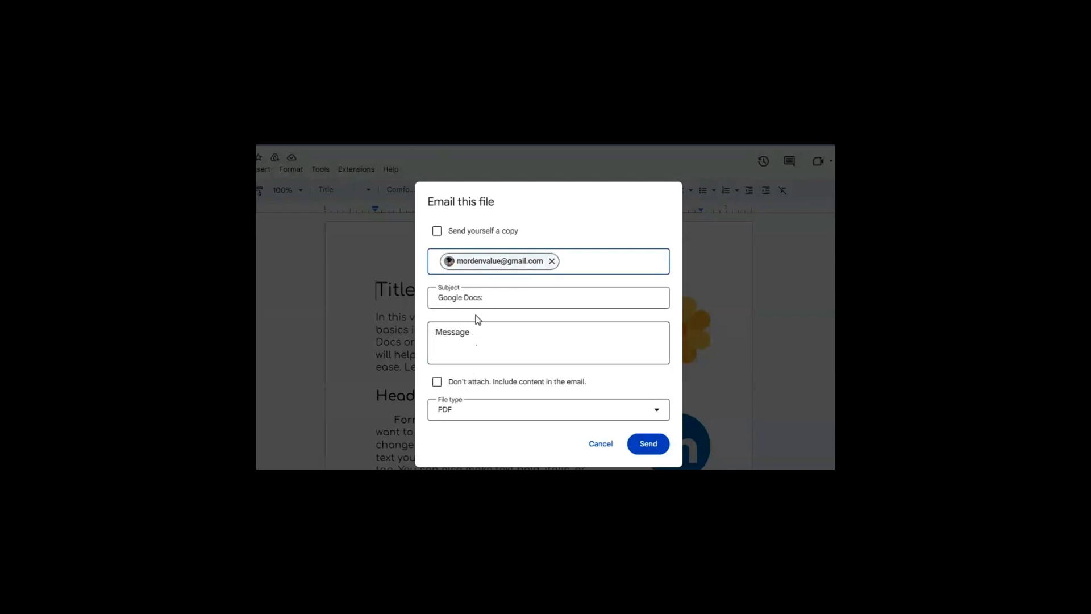
# Step: Set the email subject to "Google Docs: FILE" and enter "Message" as the message text
pyautogui.click(517, 301)
pyautogui.write('FILE')
pyautogui.click(477, 336)
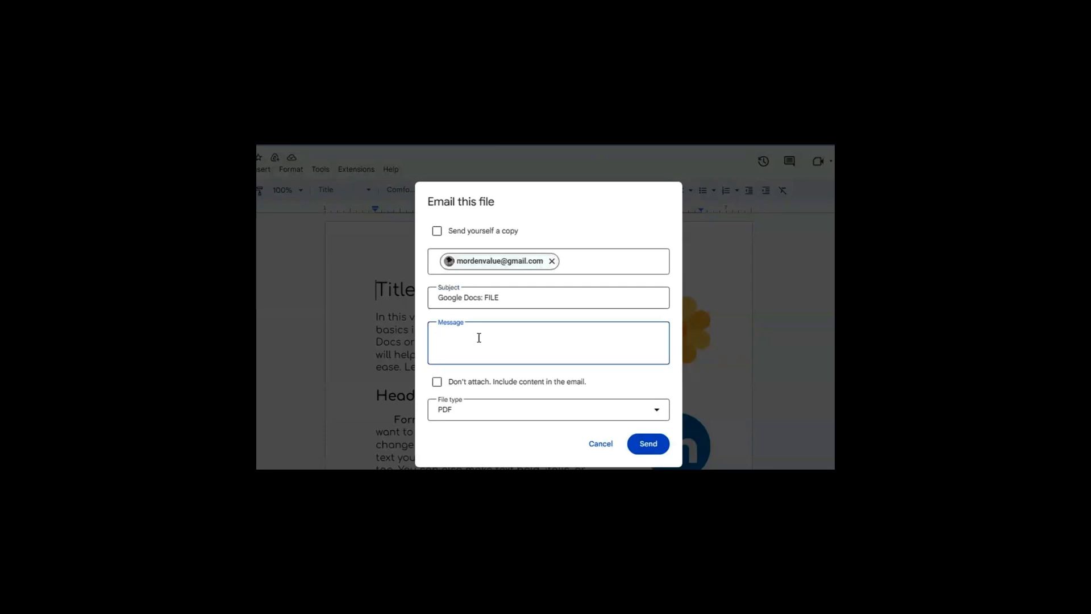
pyautogui.write('Message')
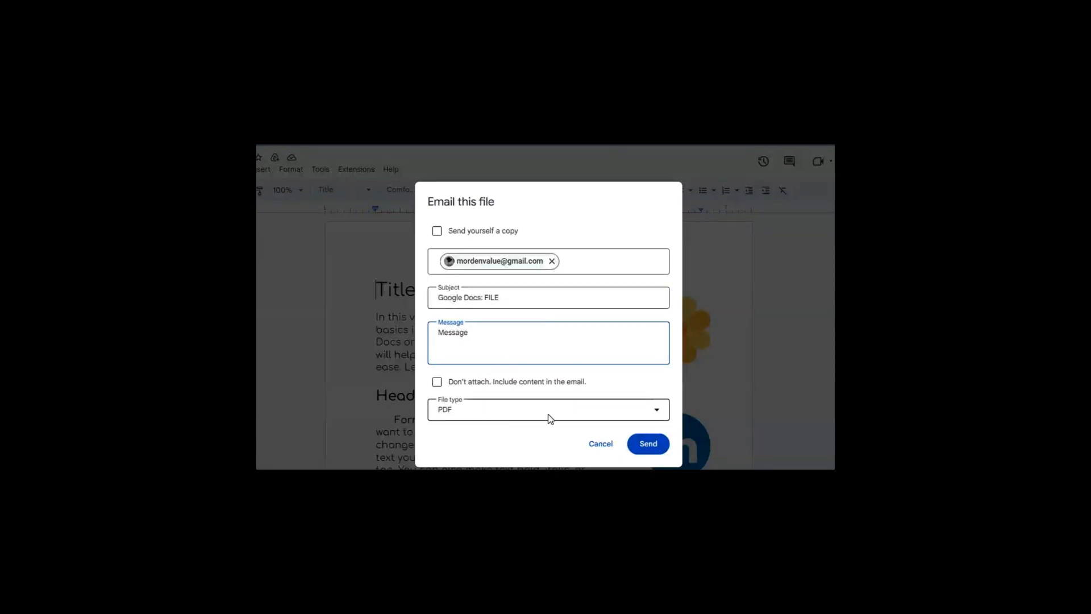
# Step: Review the attachment file types, keep PDF, and send the email
pyautogui.click(655, 412)
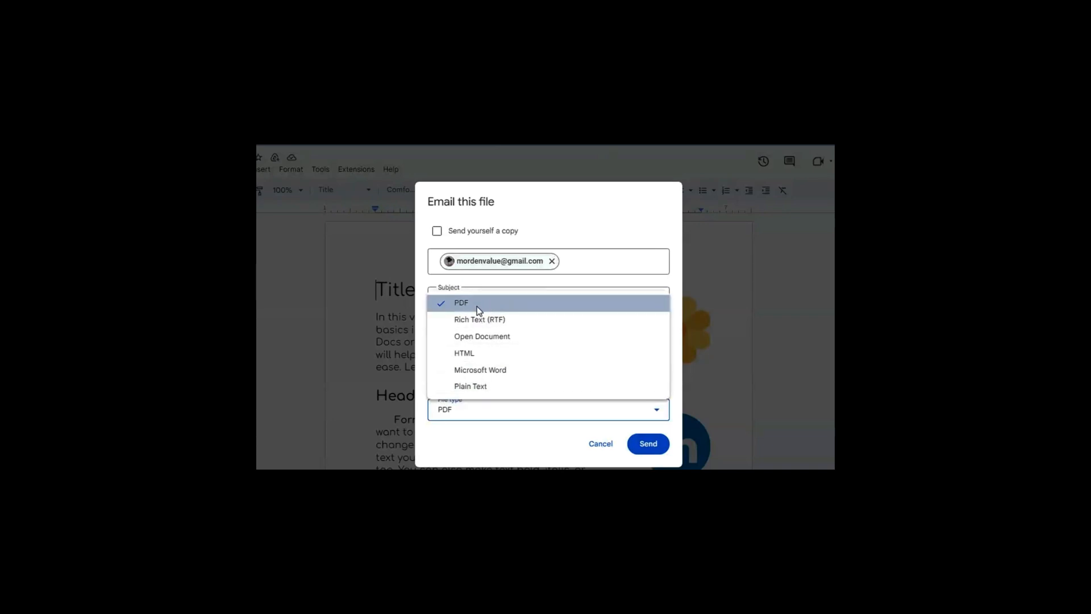
pyautogui.click(635, 456)
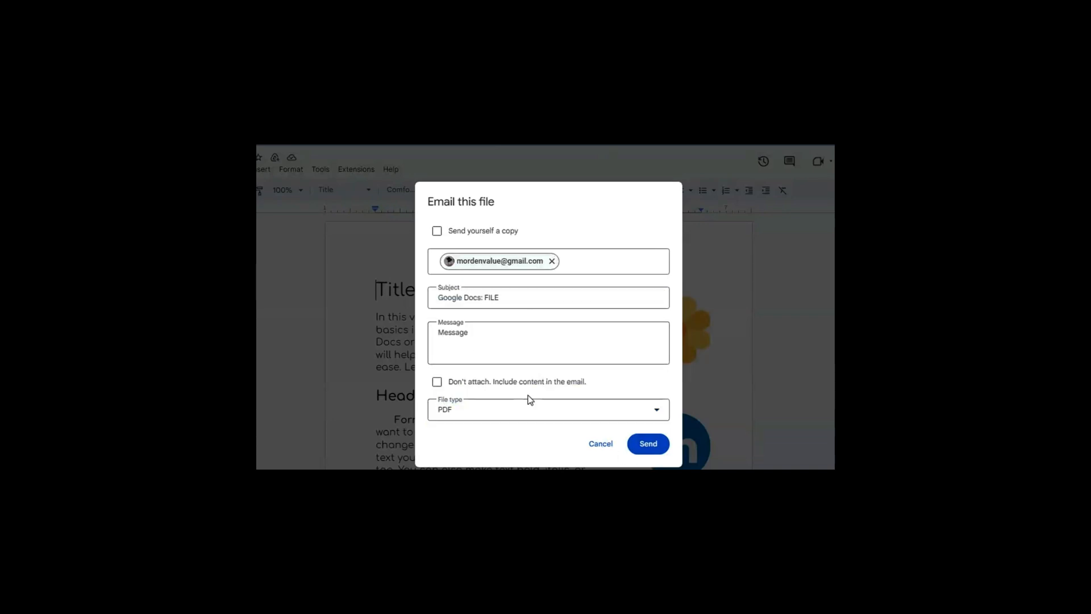
pyautogui.click(652, 446)
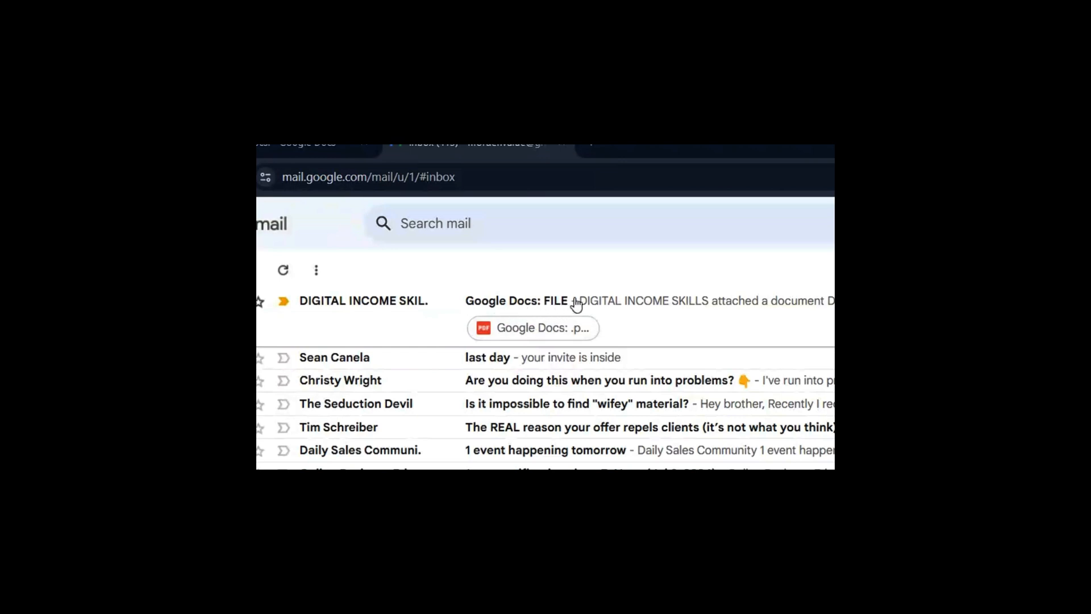
# Step: Open the received "Google Docs: FILE" email in Gmail and examine its message text, document link and PDF attachment
pyautogui.click(562, 301)
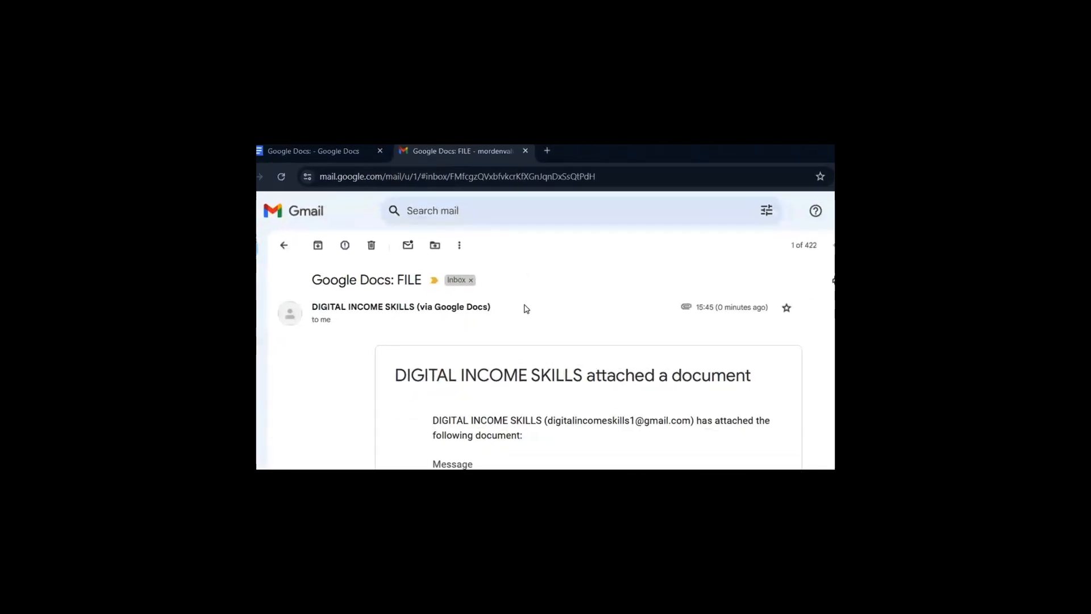
pyautogui.scroll(-3, 502, 360)
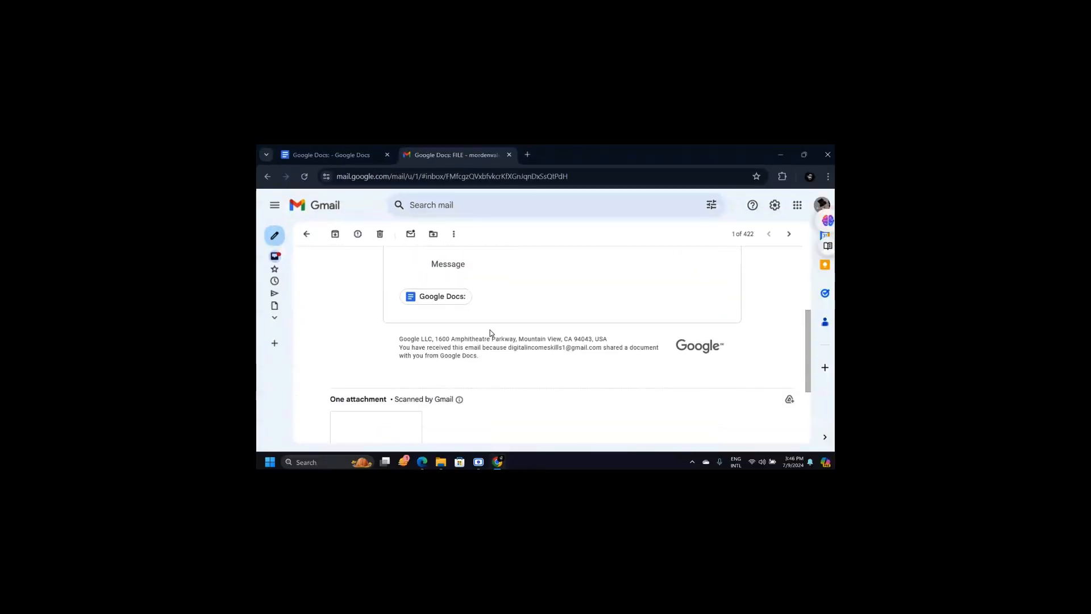
pyautogui.scroll(1, 474, 354)
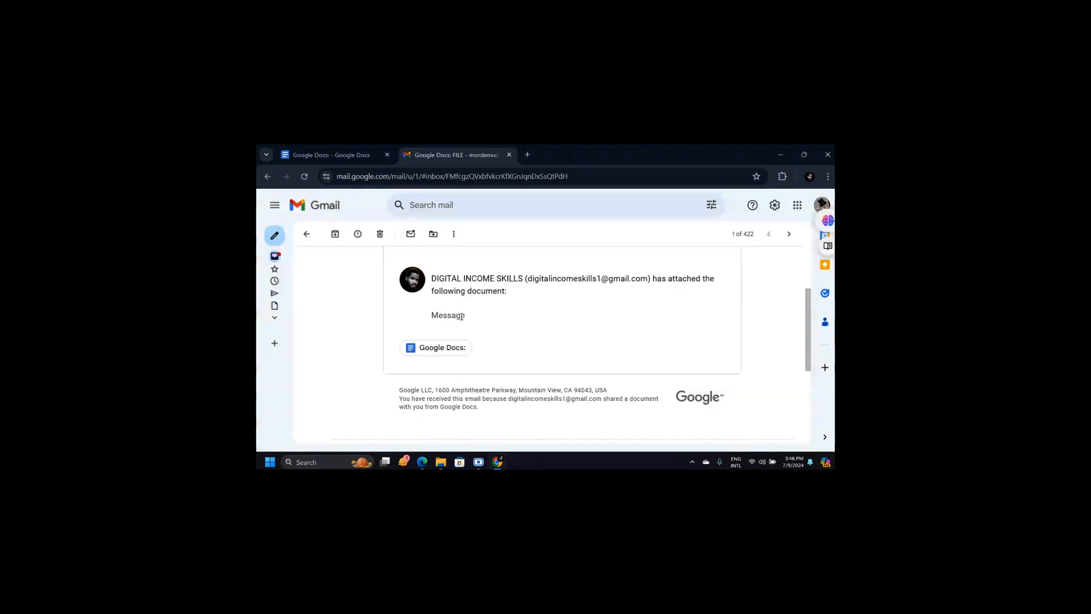
pyautogui.doubleClick(435, 315)
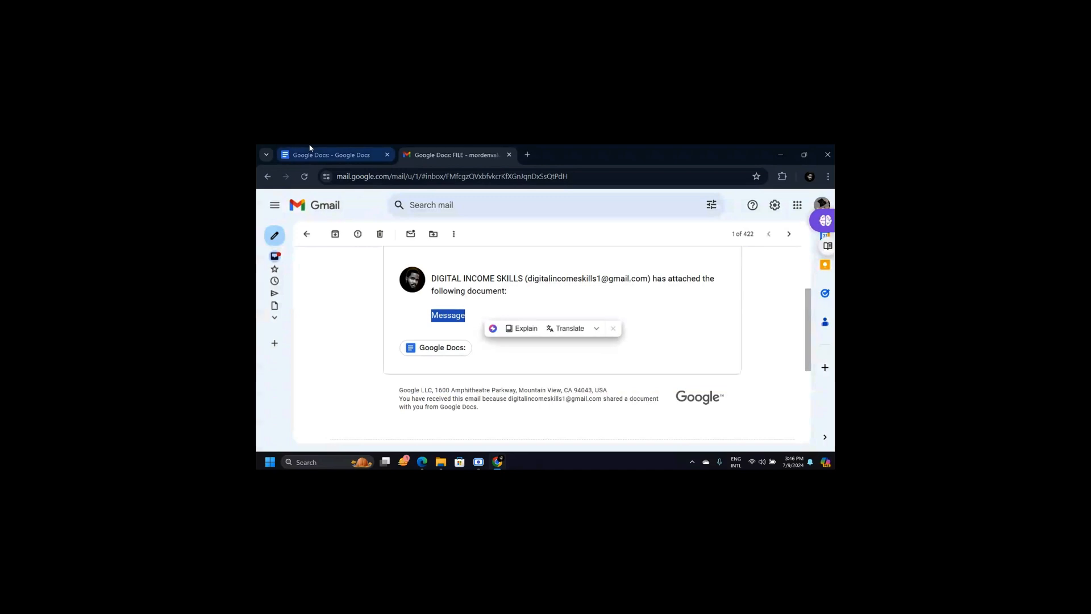
pyautogui.click(318, 154)
pyautogui.click(449, 154)
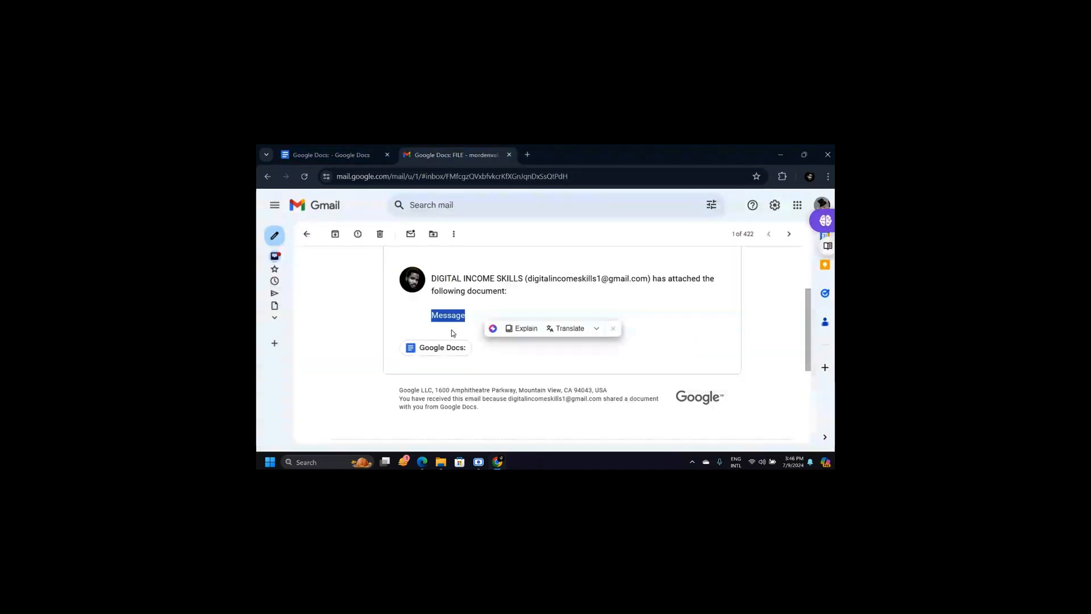
pyautogui.click(507, 354)
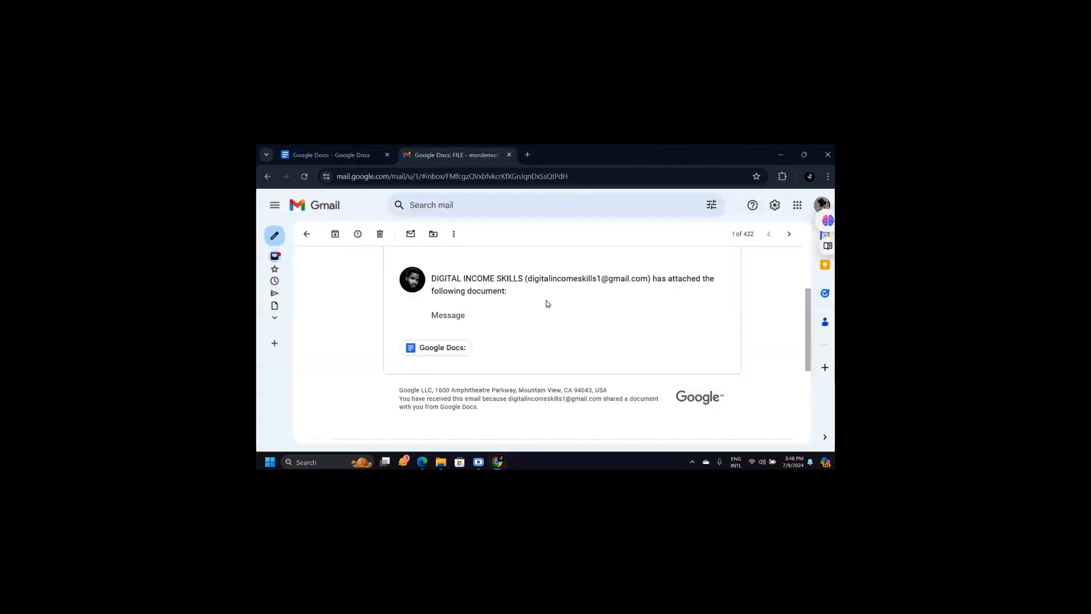
pyautogui.scroll(2, 446, 307)
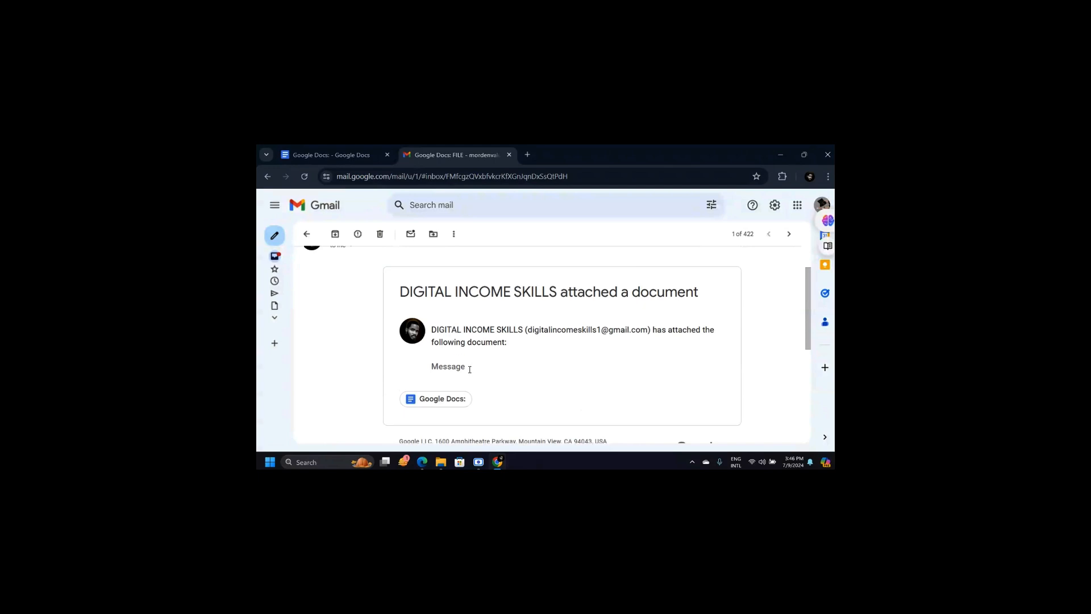
pyautogui.scroll(-5, 480, 383)
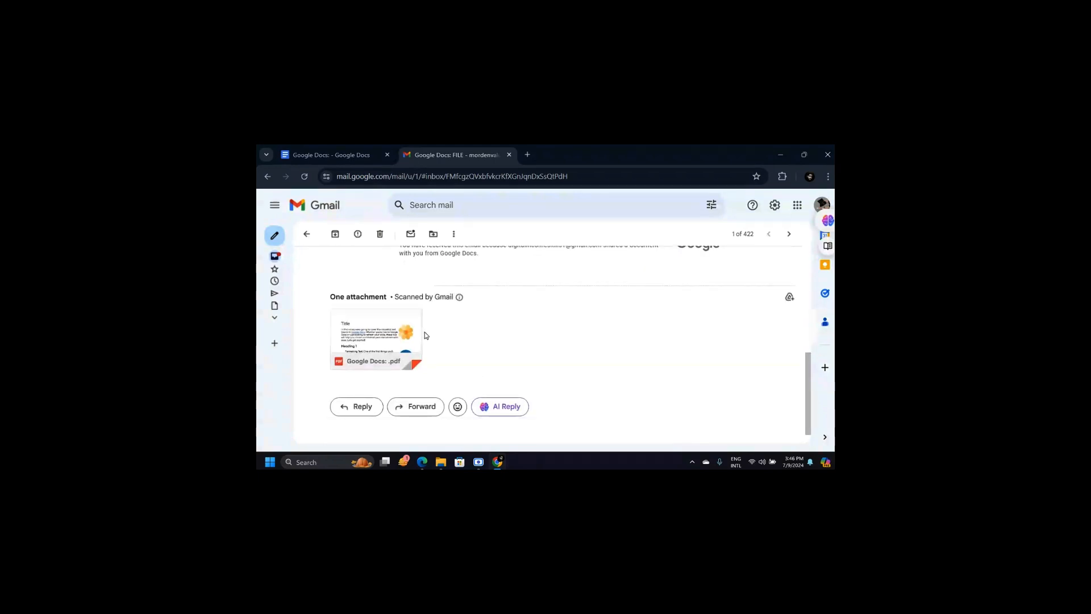
# Step: Reply to the sender of the received email with the text "docume" and send it
pyautogui.click(362, 407)
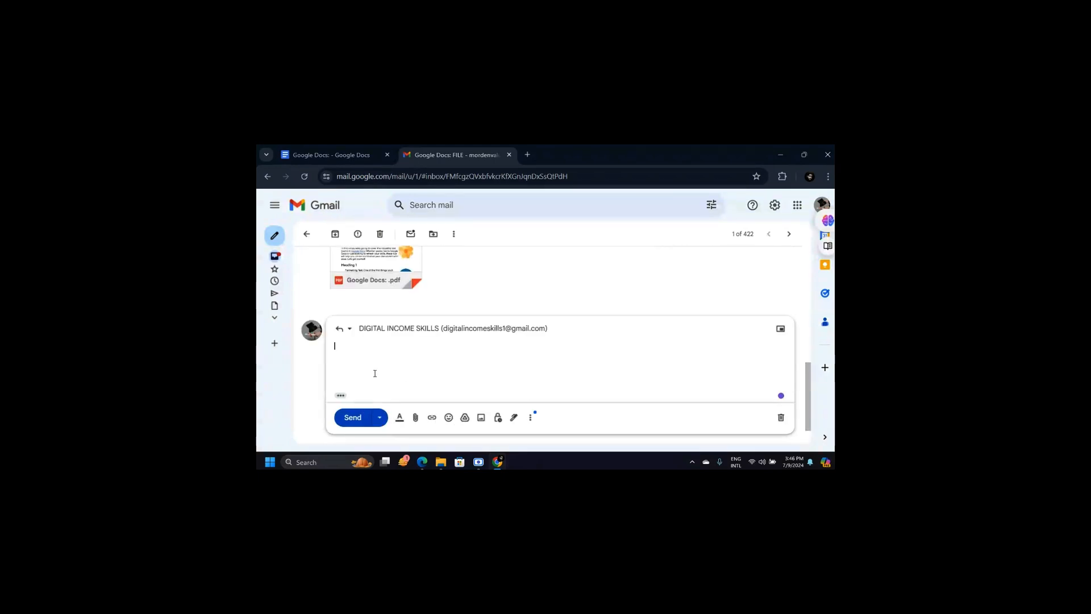
pyautogui.write('docume')
pyautogui.click(366, 413)
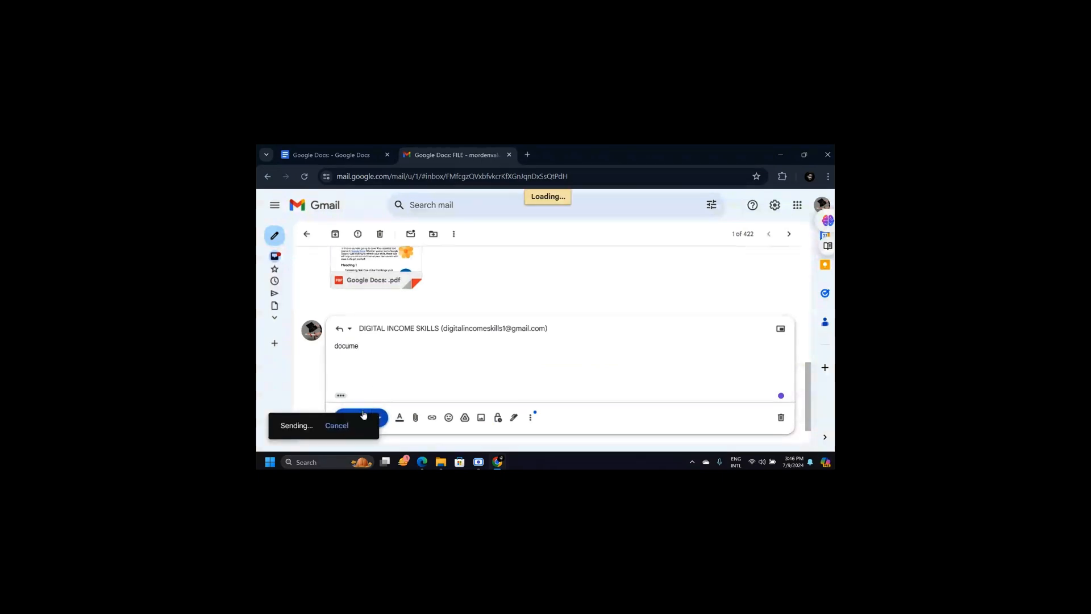
# Step: Switch to the original sender's Gmail inbox, open the "Ownership accepted for: Google Docs:" email and examine its contents and attachment
pyautogui.hotkey('ctrl', 'Tab')
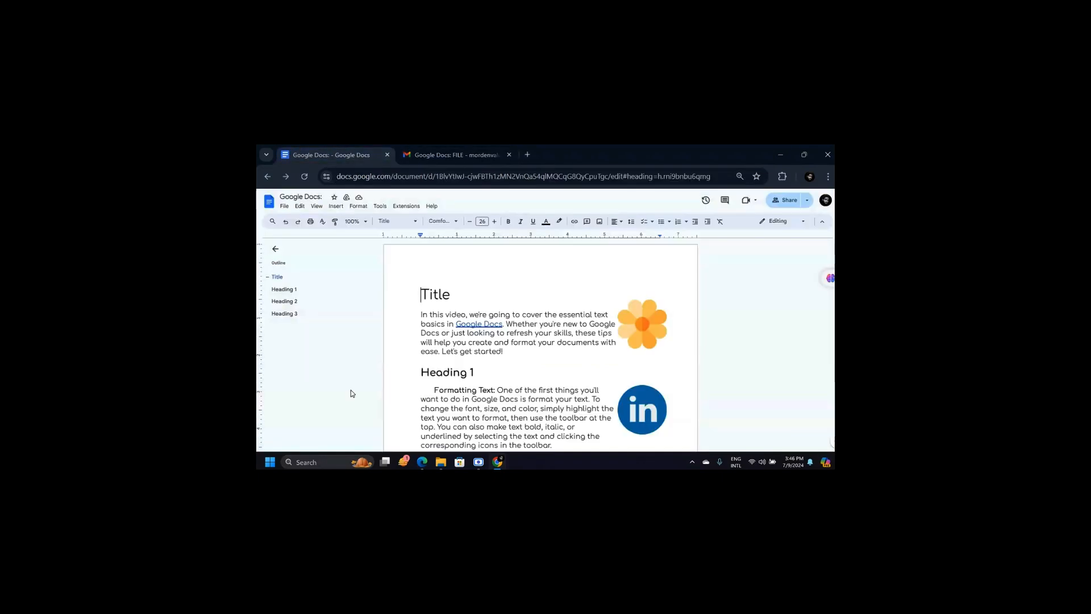
pyautogui.click(448, 155)
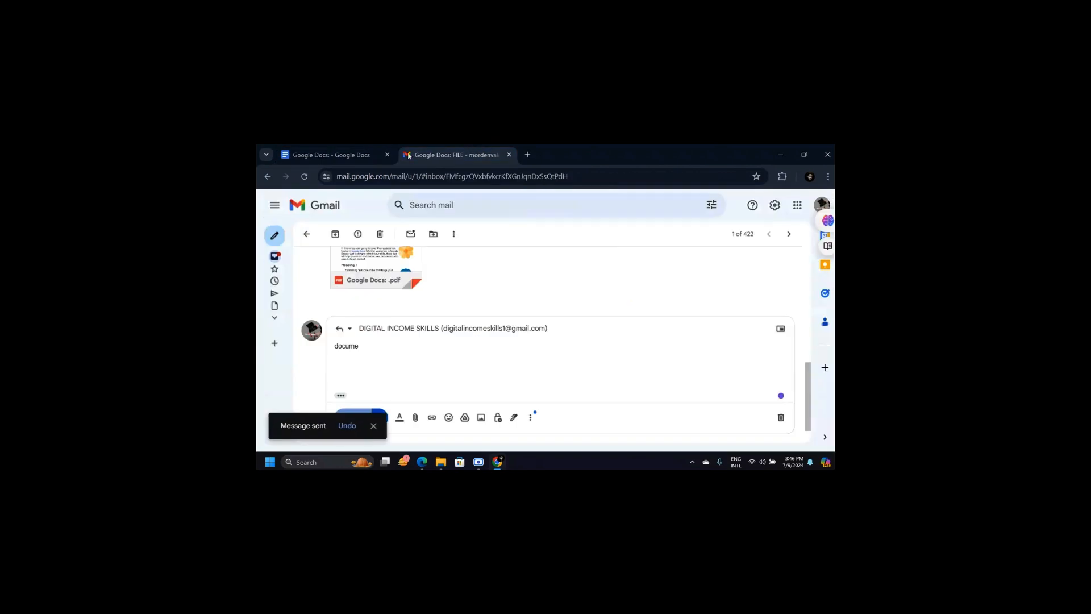
pyautogui.hotkey('ctrl', 'Tab')
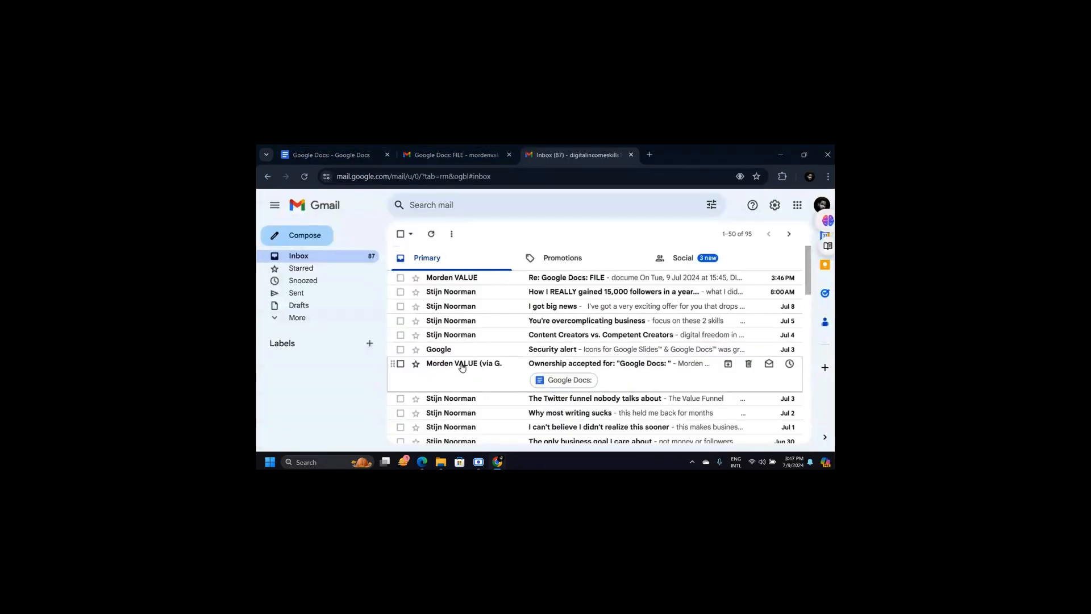
pyautogui.scroll(-2, 461, 367)
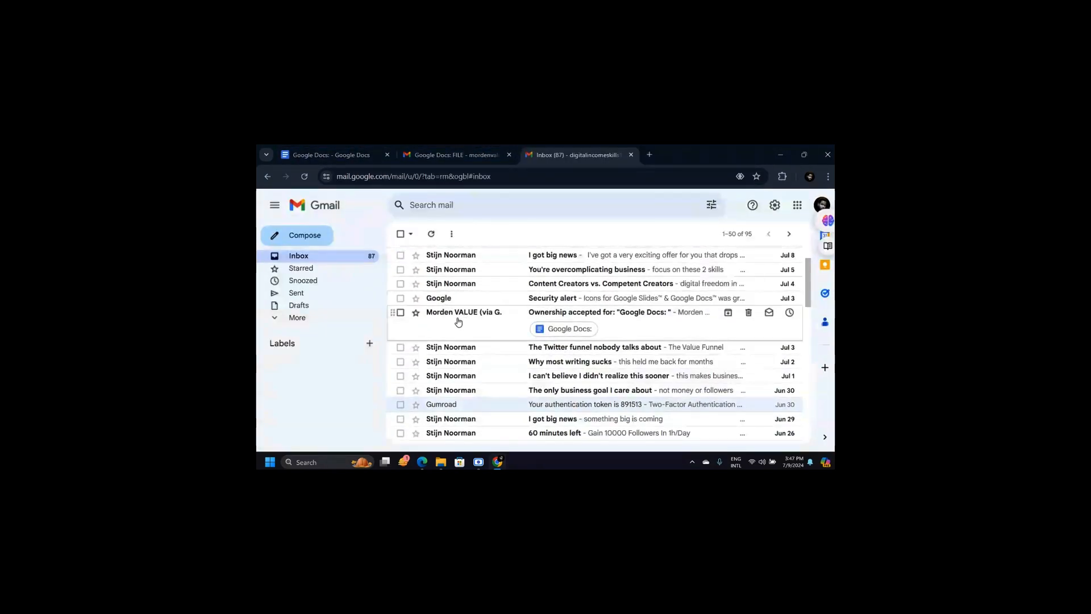
pyautogui.click(514, 316)
pyautogui.scroll(-8, 503, 334)
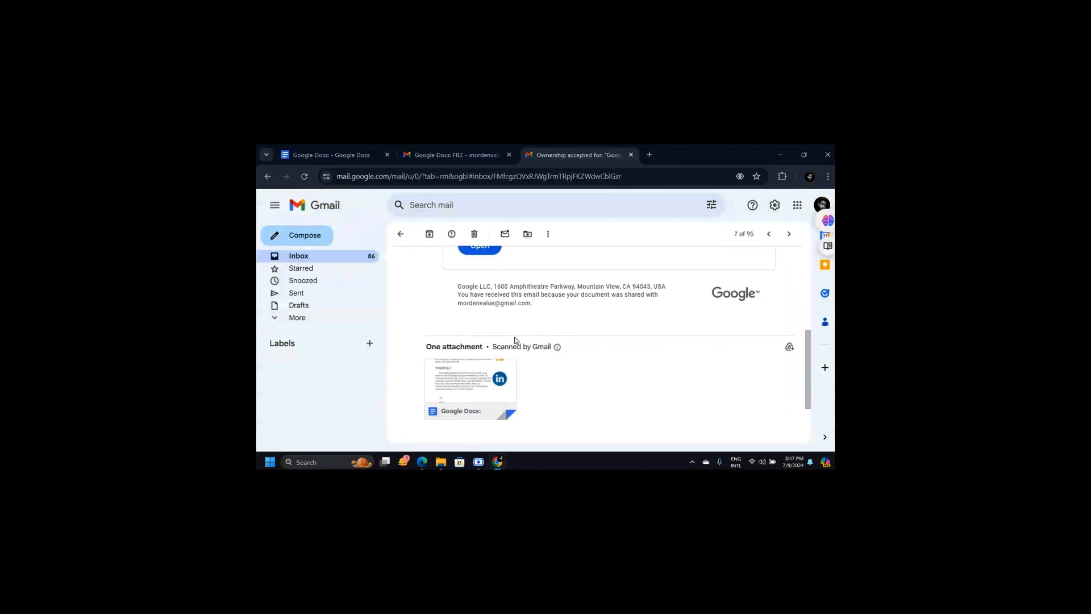
pyautogui.scroll(8, 530, 315)
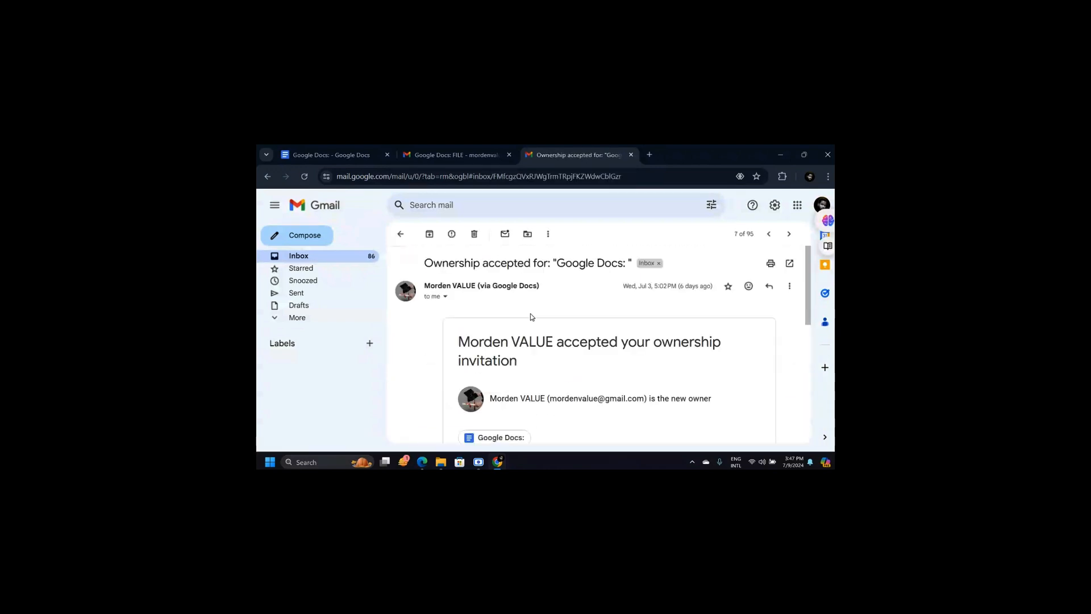
# Step: Check the starred messages in Gmail and return to the "Google Docs:" document in Google Docs
pyautogui.click(310, 271)
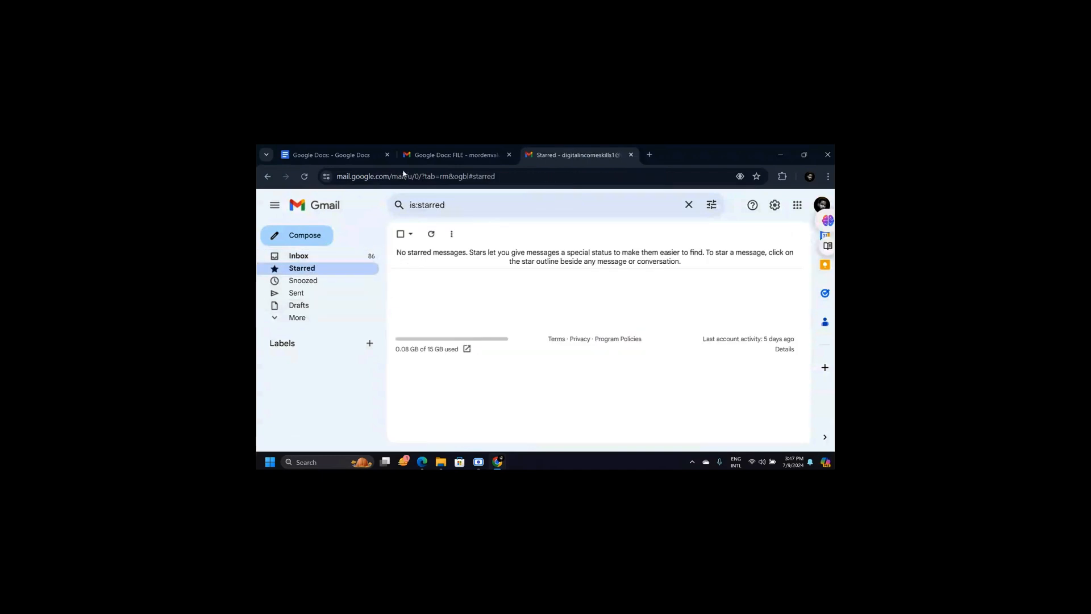
pyautogui.click(436, 151)
pyautogui.click(330, 149)
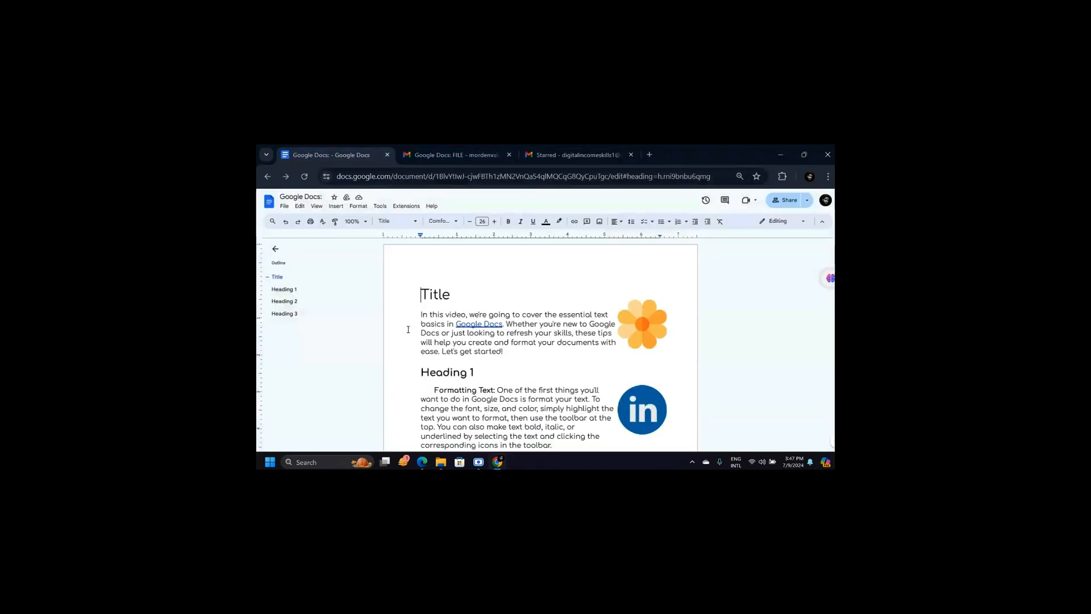